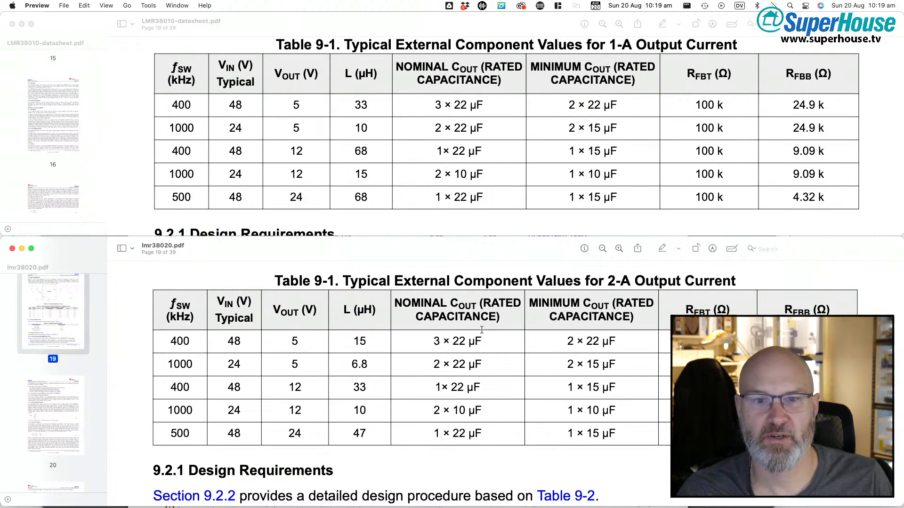
# Step: Bring the example application circuits above Table 9-1 into view in both the LMR38010 and LMR38020 datasheets for comparison
pyautogui.press('super+Tab')
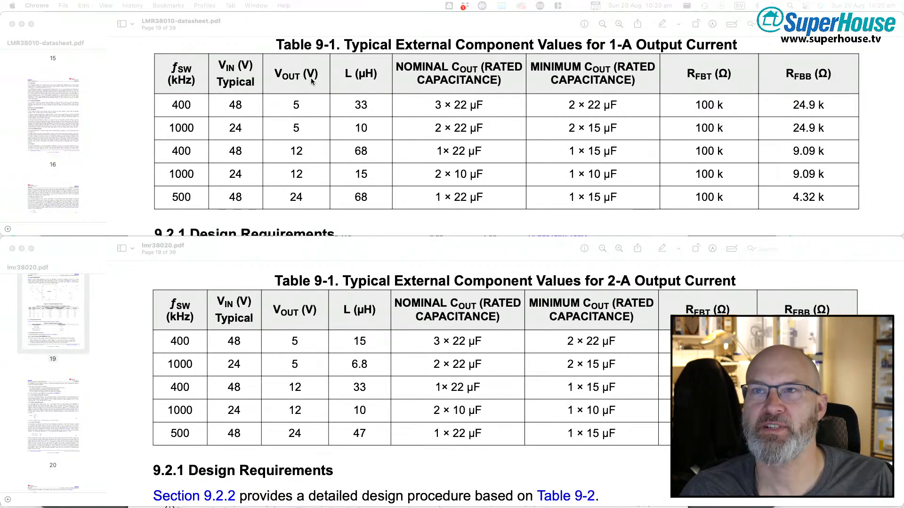
pyautogui.scroll(2, 342, 147)
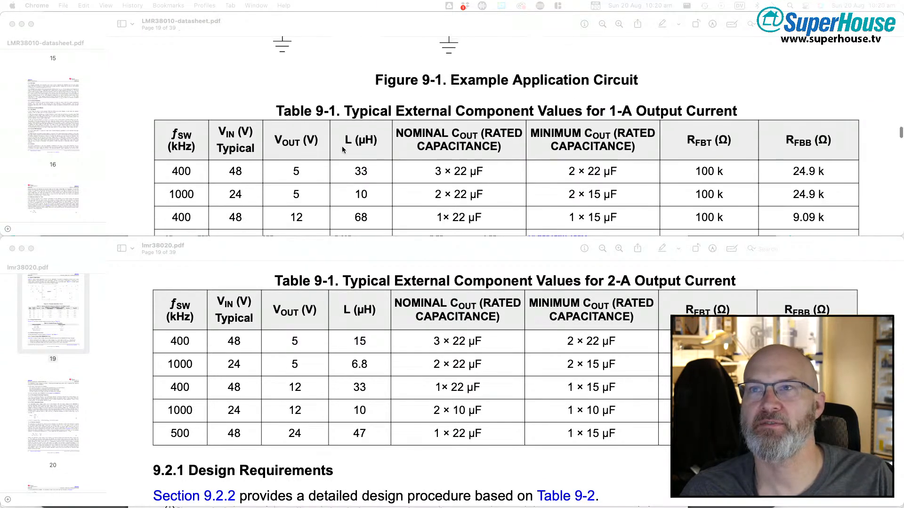
pyautogui.scroll(-1, 344, 149)
pyautogui.scroll(5, 264, 365)
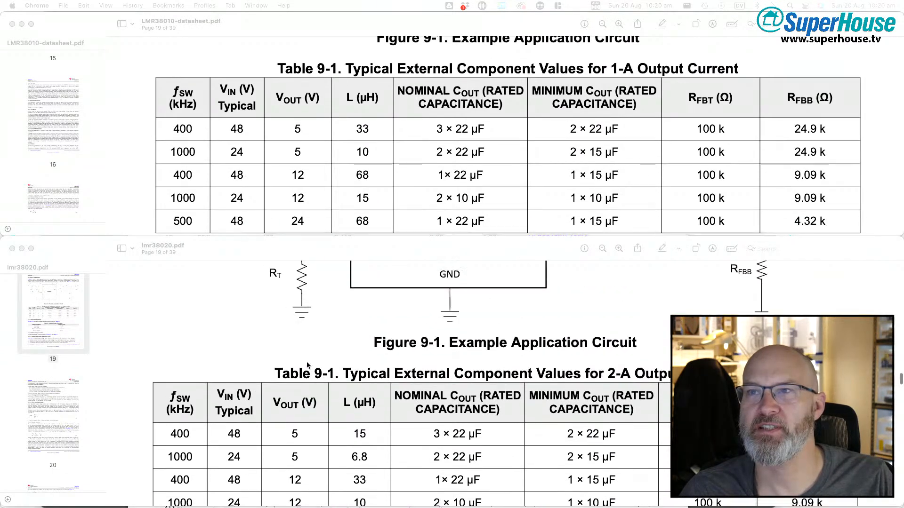
pyautogui.scroll(5, 306, 366)
pyautogui.scroll(-3, 307, 365)
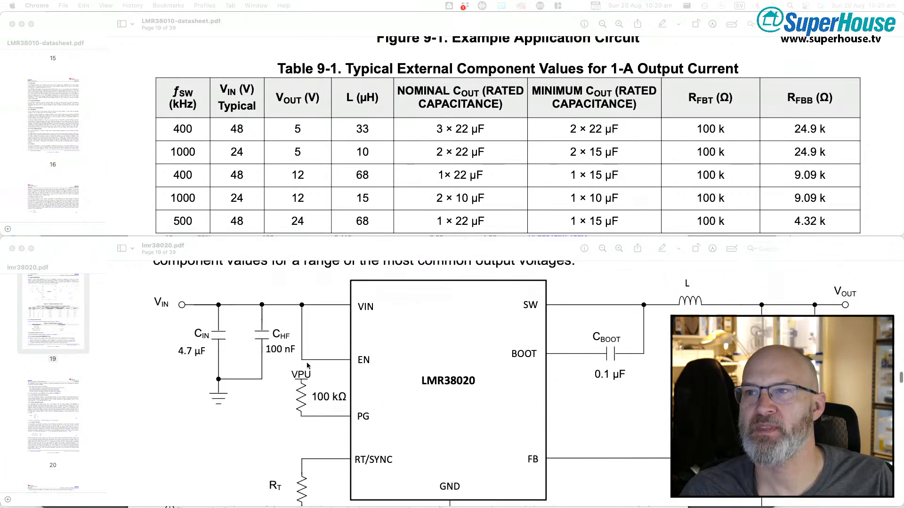
pyautogui.scroll(1, 307, 366)
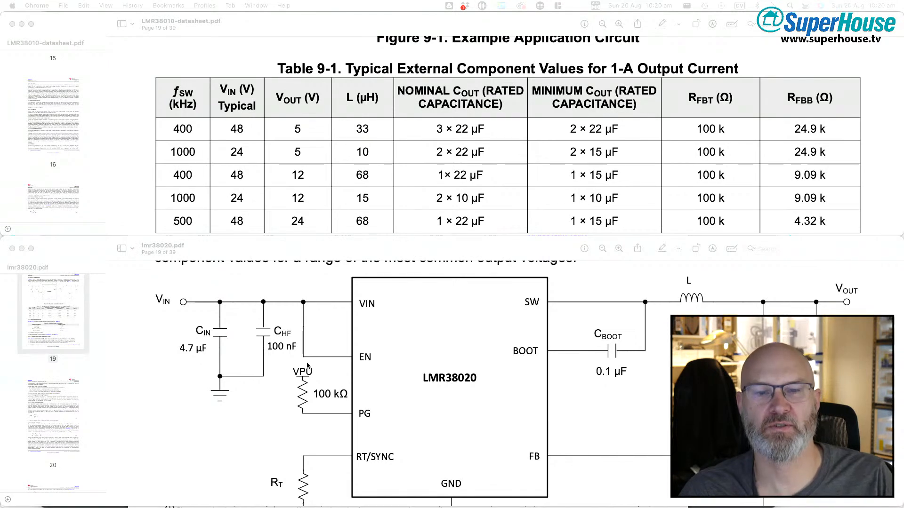
pyautogui.scroll(10, 356, 150)
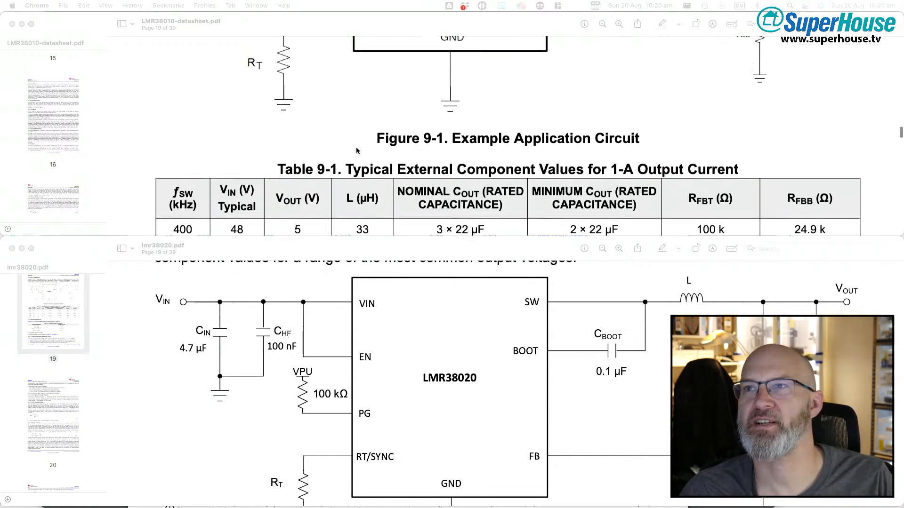
pyautogui.scroll(4, 357, 150)
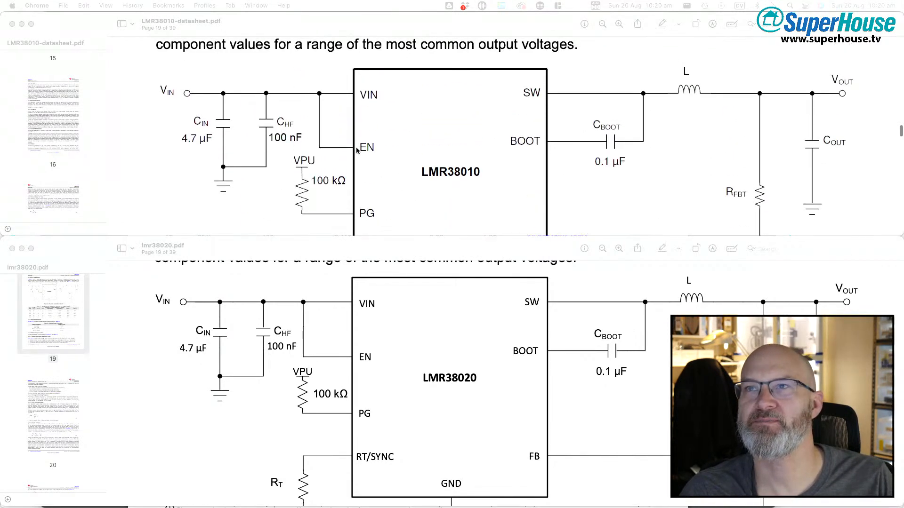
# Step: Examine the LMR38010 example circuit's pins, capacitors, inductor and feedback resistors against the LMR38020 circuit
pyautogui.scroll(-1, 357, 150)
pyautogui.scroll(3, 356, 150)
pyautogui.scroll(-3, 356, 150)
pyautogui.scroll(-2, 356, 150)
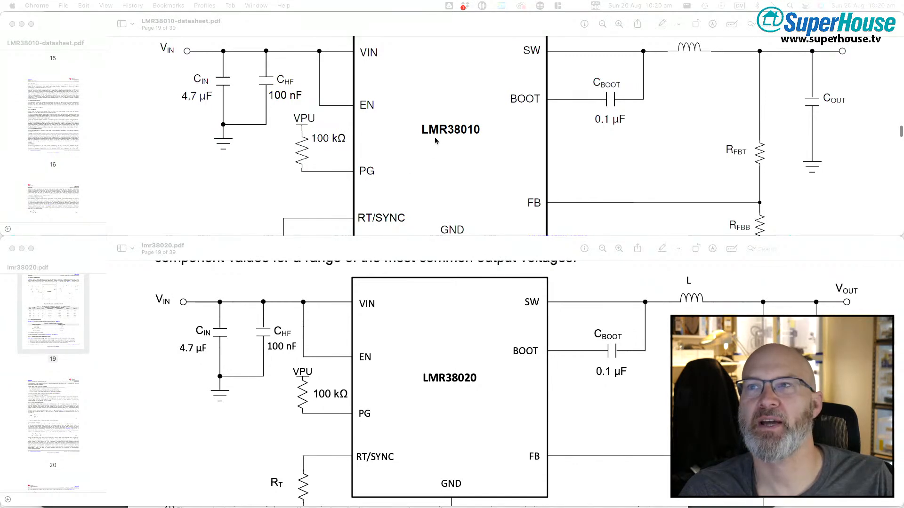
pyautogui.scroll(-2, 452, 136)
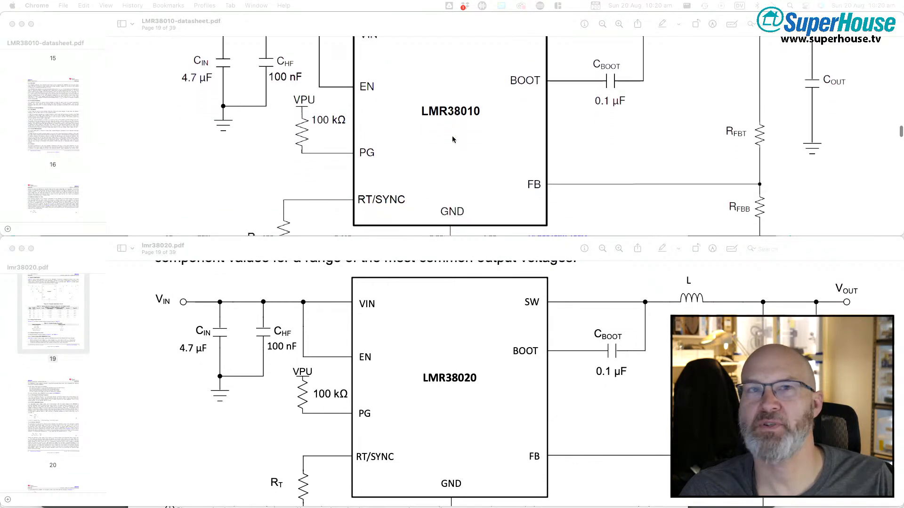
pyautogui.scroll(4, 452, 139)
pyautogui.scroll(-10, 517, 116)
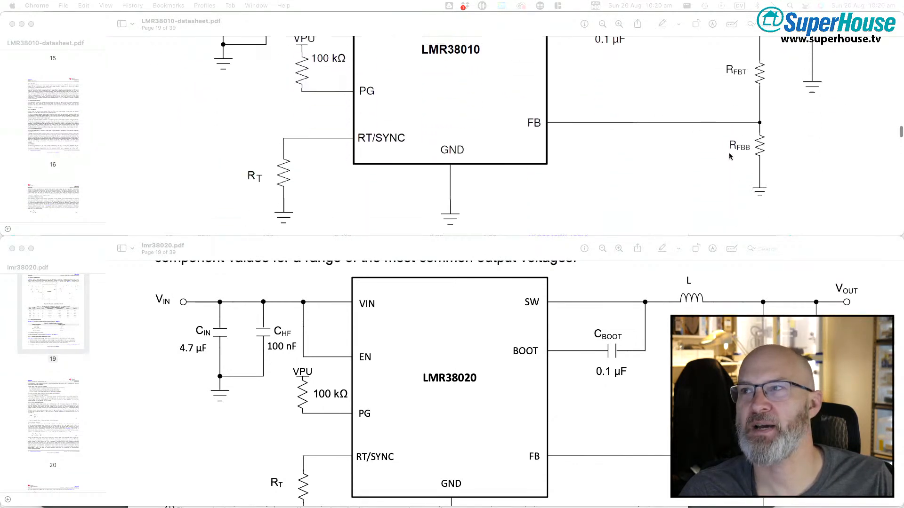
pyautogui.scroll(8, 395, 138)
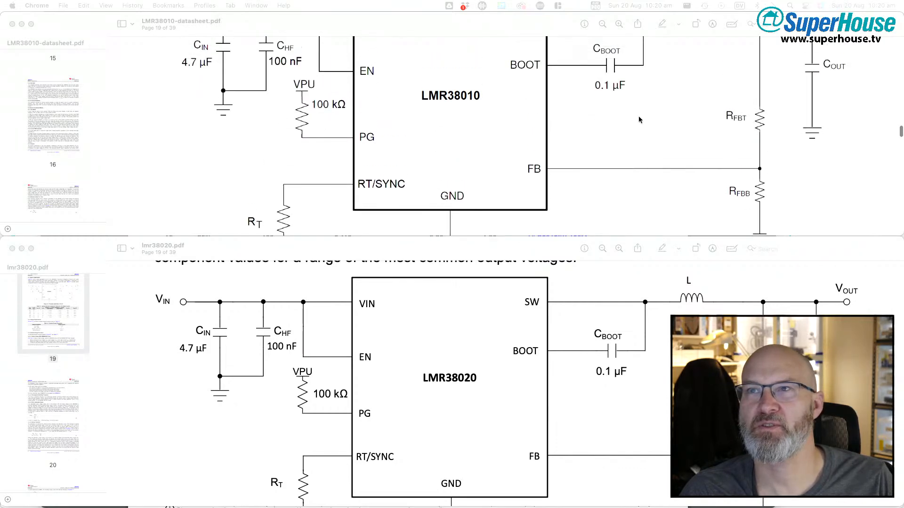
pyautogui.scroll(-3, 400, 136)
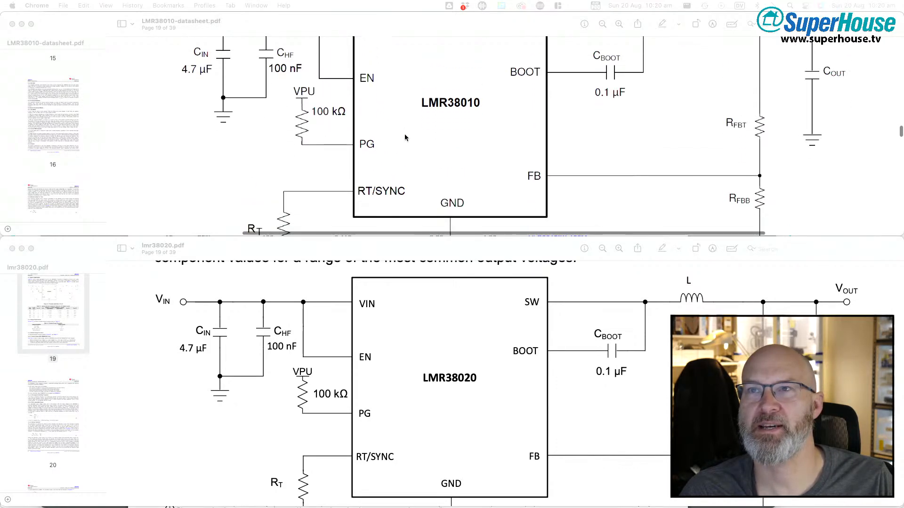
pyautogui.scroll(-2, 394, 379)
pyautogui.scroll(1, 468, 336)
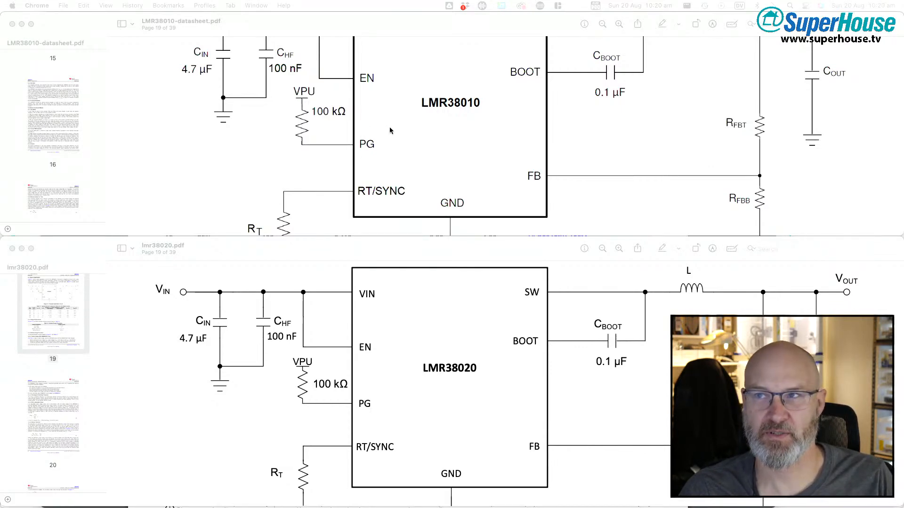
pyautogui.scroll(2, 421, 132)
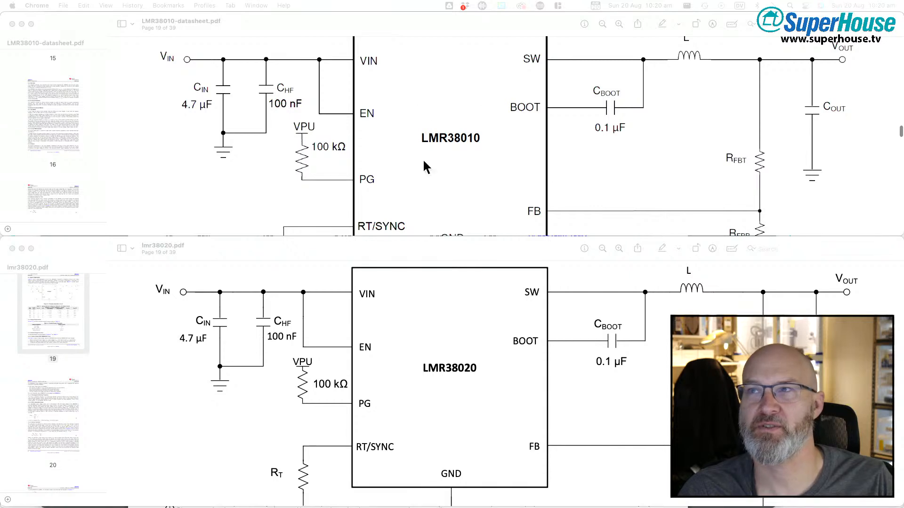
pyautogui.scroll(3, 459, 106)
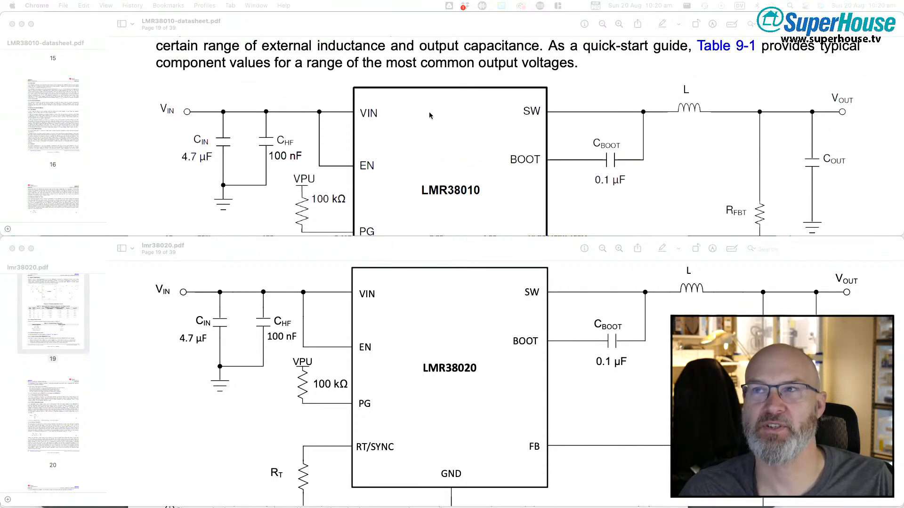
pyautogui.scroll(-2, 428, 114)
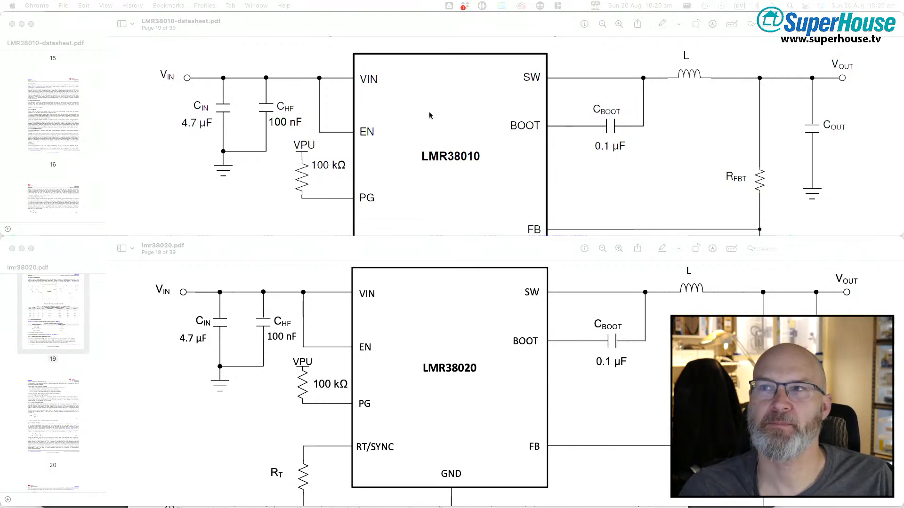
pyautogui.scroll(-1, 428, 116)
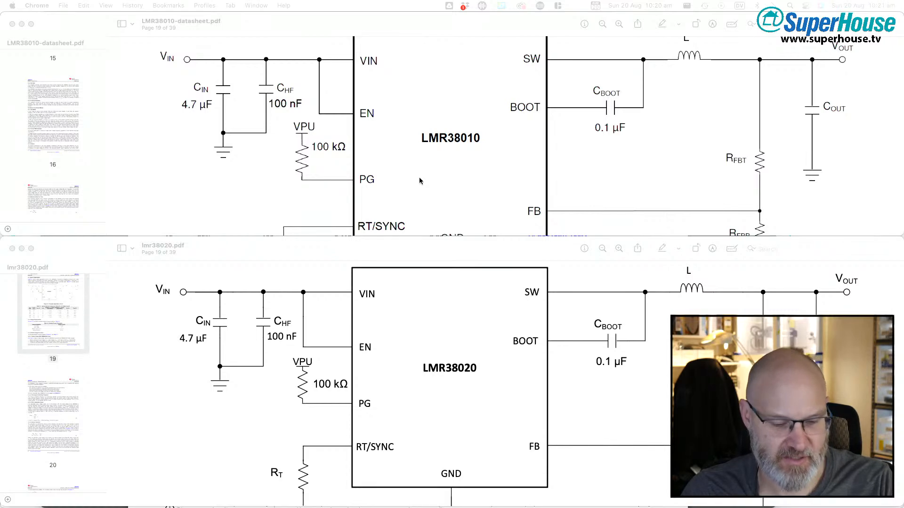
# Step: Switch to Fusion 360 and examine the 5V Regulator section around the LMR38020 in the OPENKAYO schematic
pyautogui.press('super+Tab')
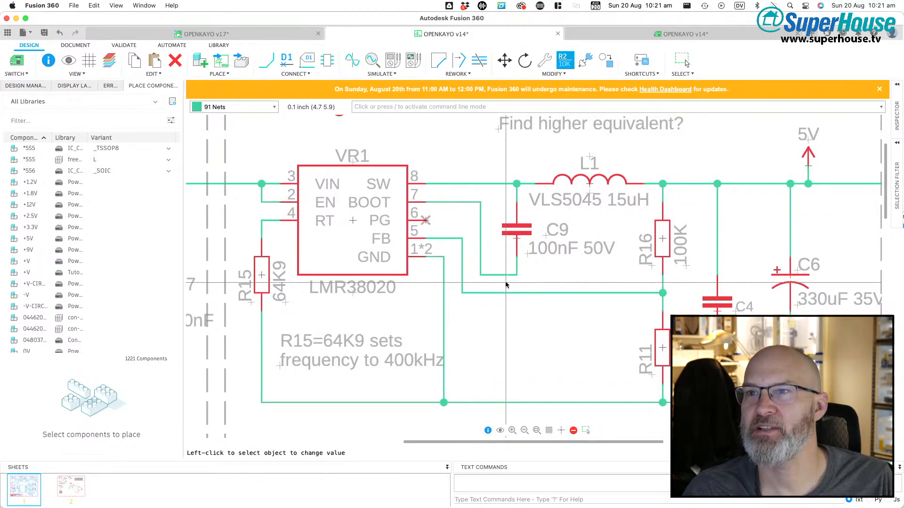
pyautogui.scroll(3, 506, 285)
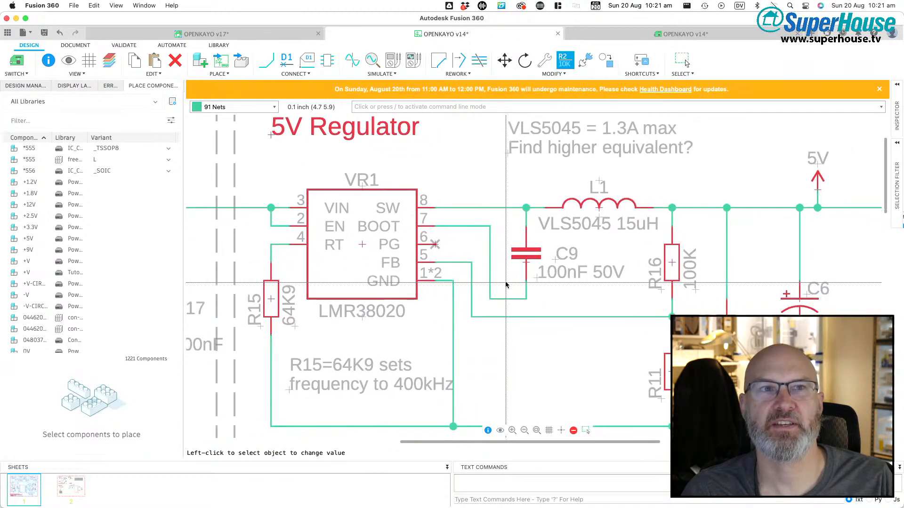
pyautogui.scroll(-5, 506, 285)
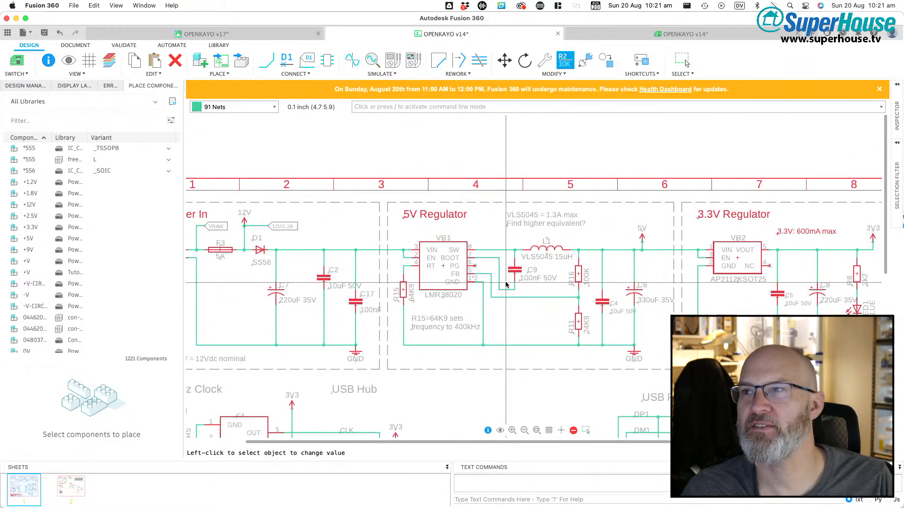
pyautogui.hscroll(2, 506, 284)
pyautogui.scroll(-1, 506, 285)
pyautogui.scroll(-2, 506, 285)
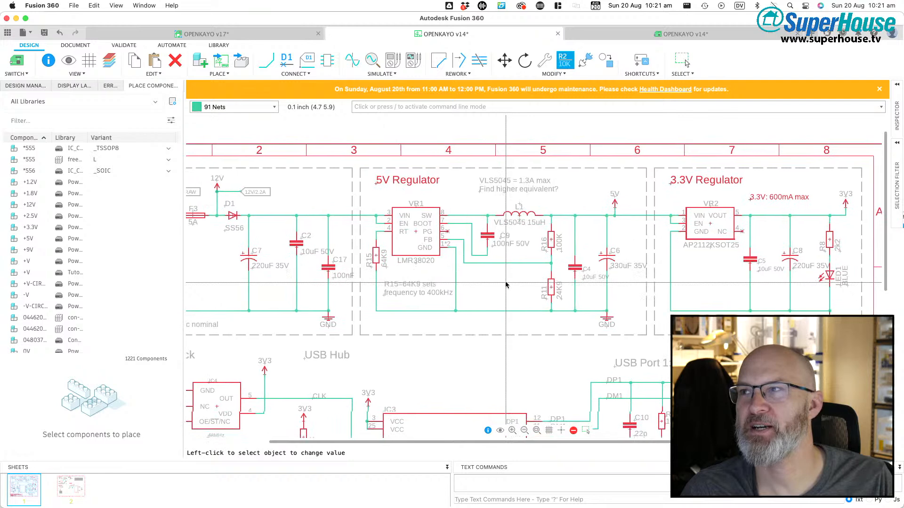
pyautogui.scroll(-1, 506, 285)
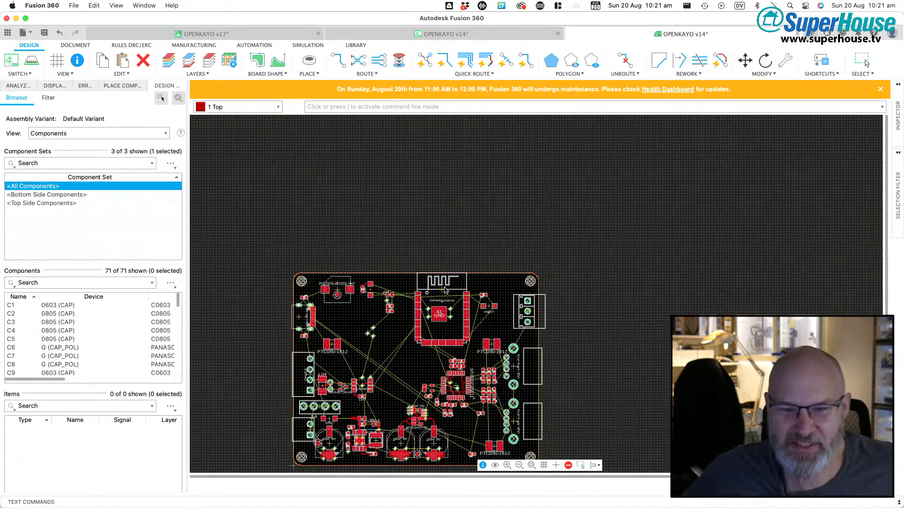
# Step: Examine the OPENKAYO board layout around the LMR38020, its VLS5045 15uH inductor and the neighbouring capacitors and resistors
pyautogui.press('g')
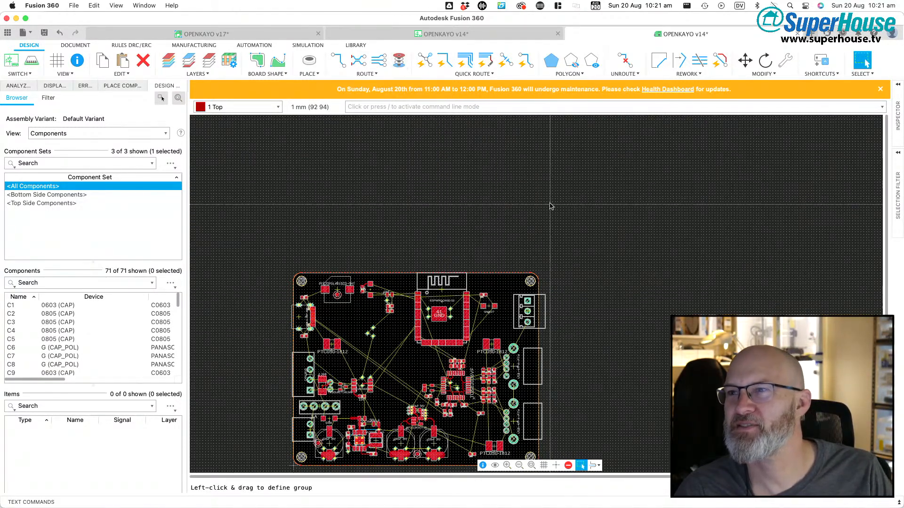
pyautogui.click(531, 465)
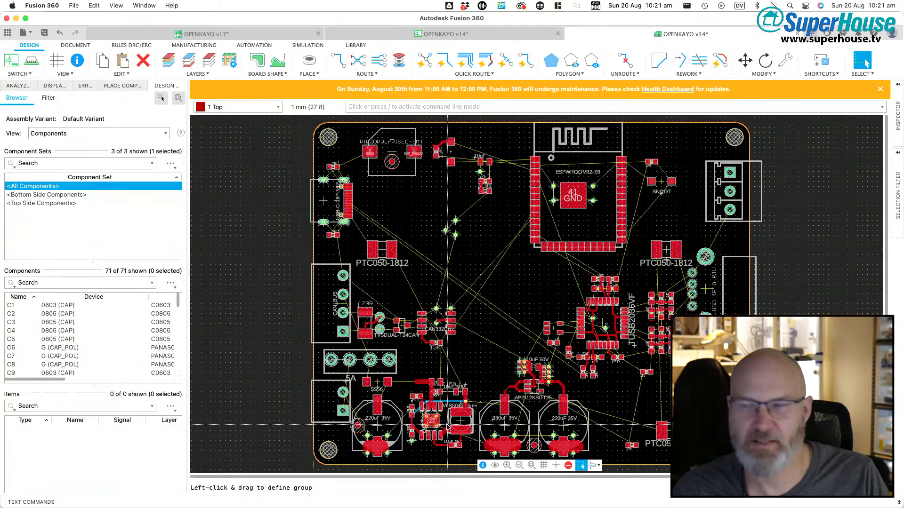
pyautogui.scroll(4, 448, 427)
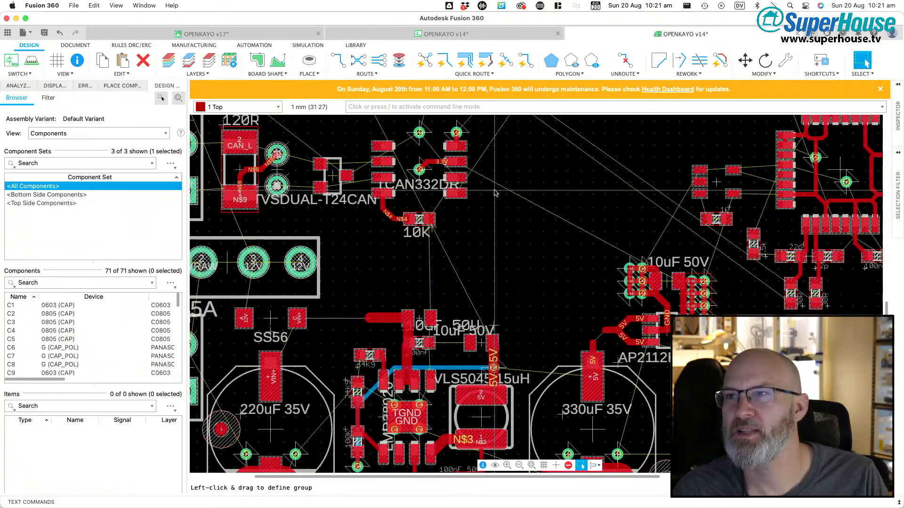
pyautogui.scroll(-4, 499, 201)
pyautogui.scroll(5, 435, 212)
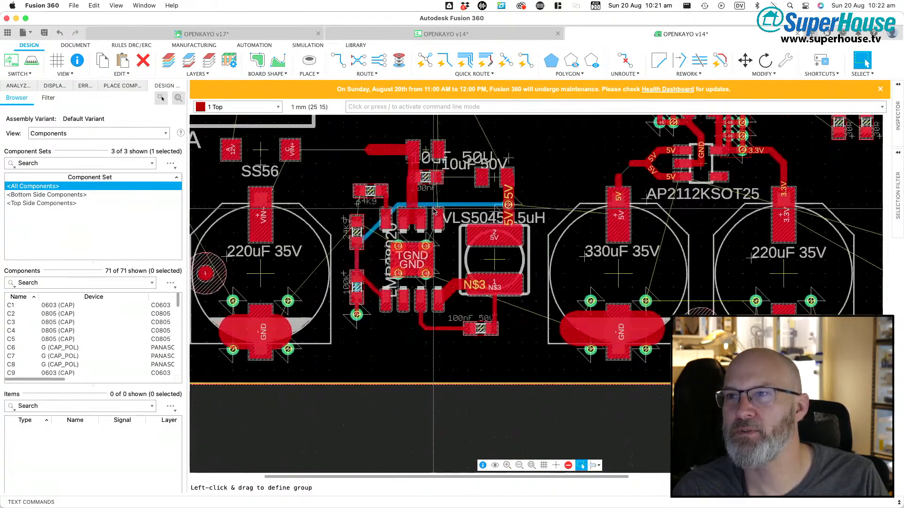
pyautogui.scroll(1, 434, 212)
pyautogui.scroll(-2, 434, 211)
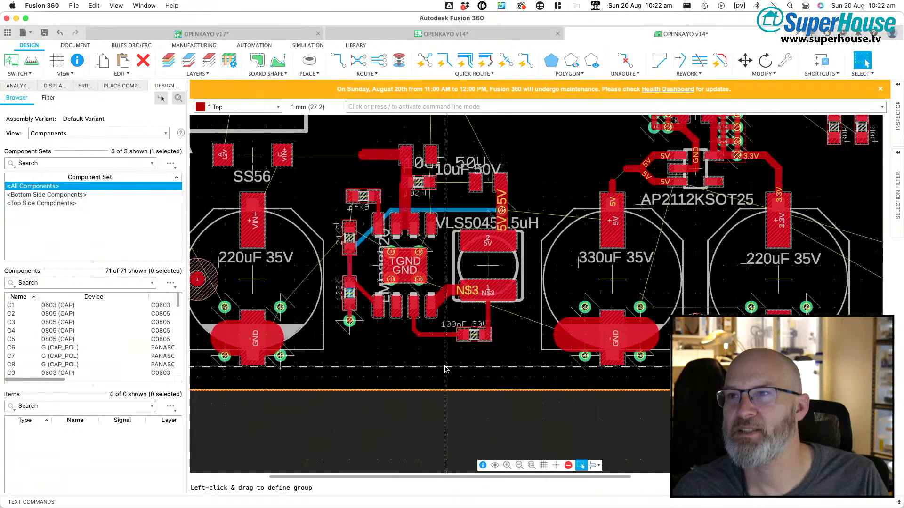
pyautogui.scroll(2, 422, 185)
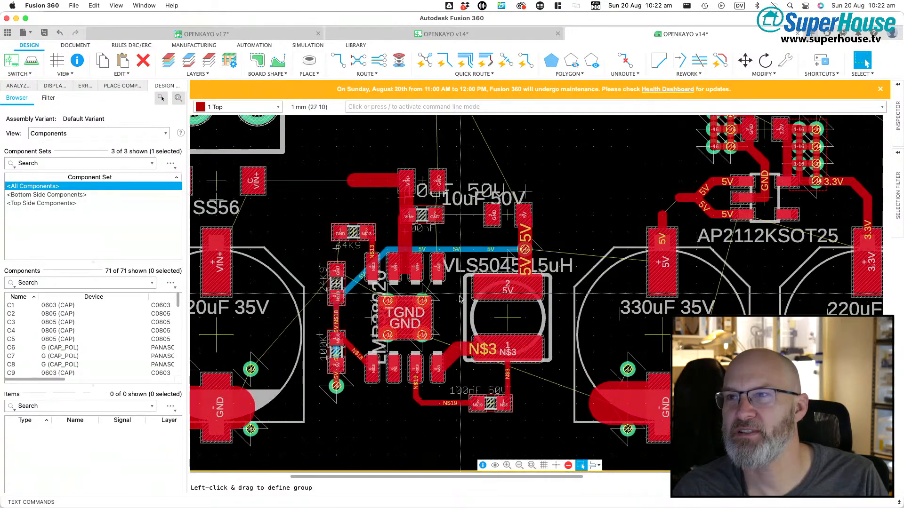
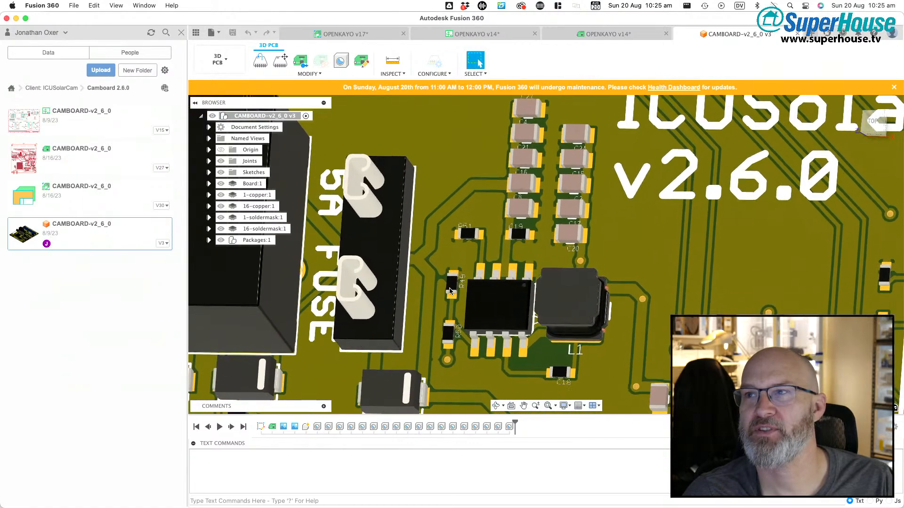
# Step: Inspect the regulator area and the two capacitor columns above it on the CAMBOARD-v2_6_0 3D board model
pyautogui.scroll(3, 449, 291)
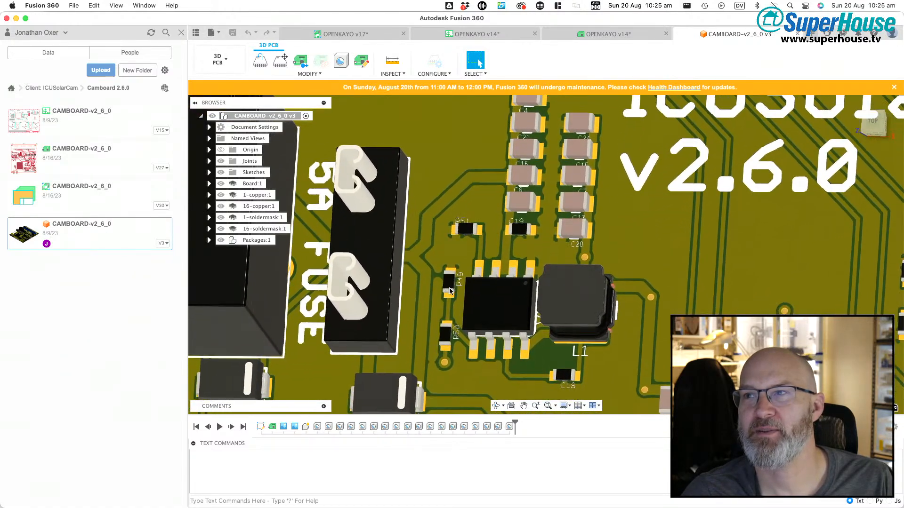
pyautogui.scroll(2, 450, 291)
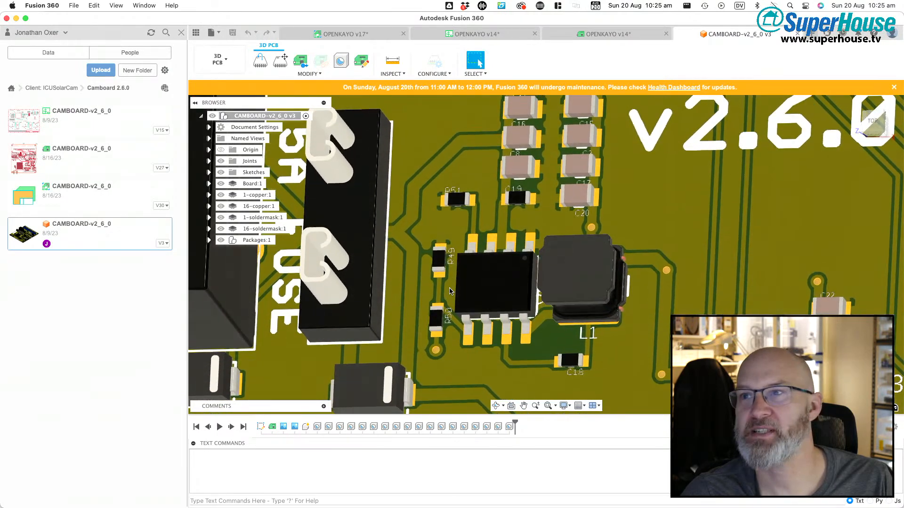
pyautogui.scroll(3, 449, 291)
pyautogui.scroll(3, 450, 291)
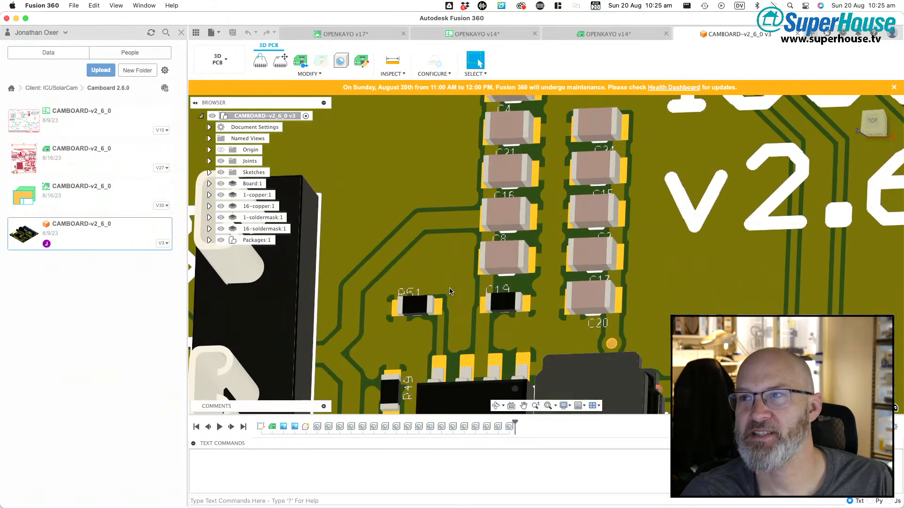
pyautogui.scroll(-1, 450, 291)
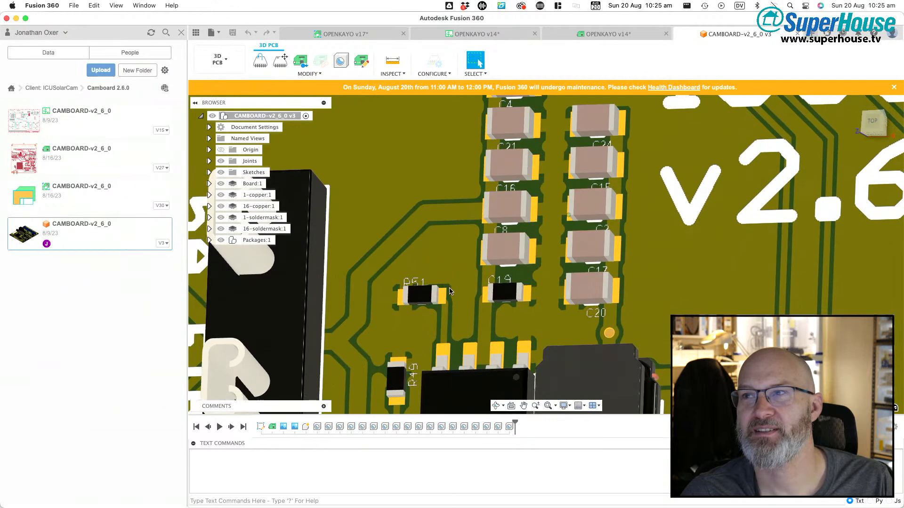
pyautogui.scroll(6, 450, 291)
pyautogui.scroll(-5, 450, 291)
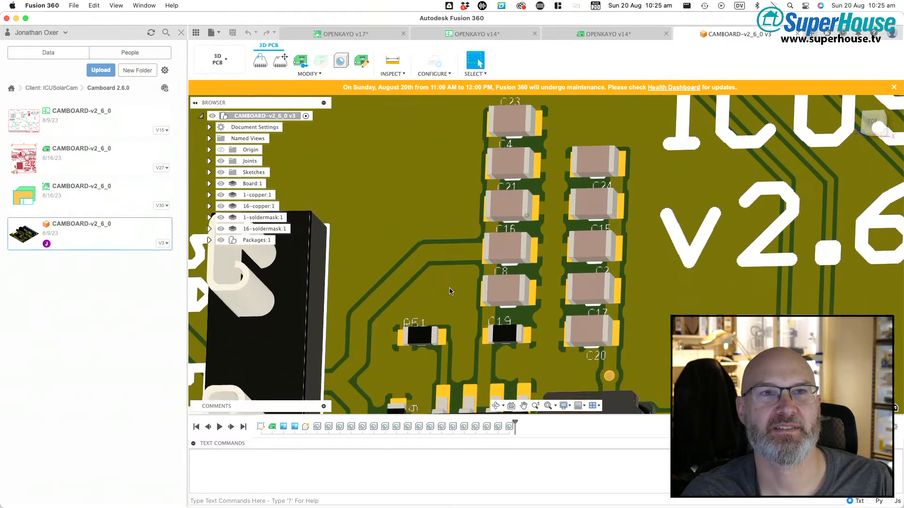
pyautogui.scroll(5, 449, 291)
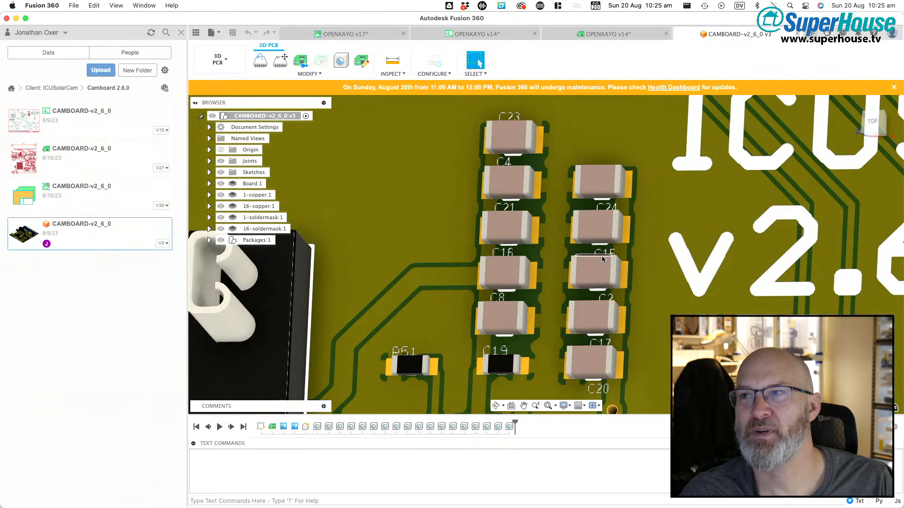
# Step: Inspect the regulator chip, inductor L1 and the nearby capacitors and resistors on the CAMBOARD-v2_6_0 3D board model
pyautogui.scroll(-3, 545, 260)
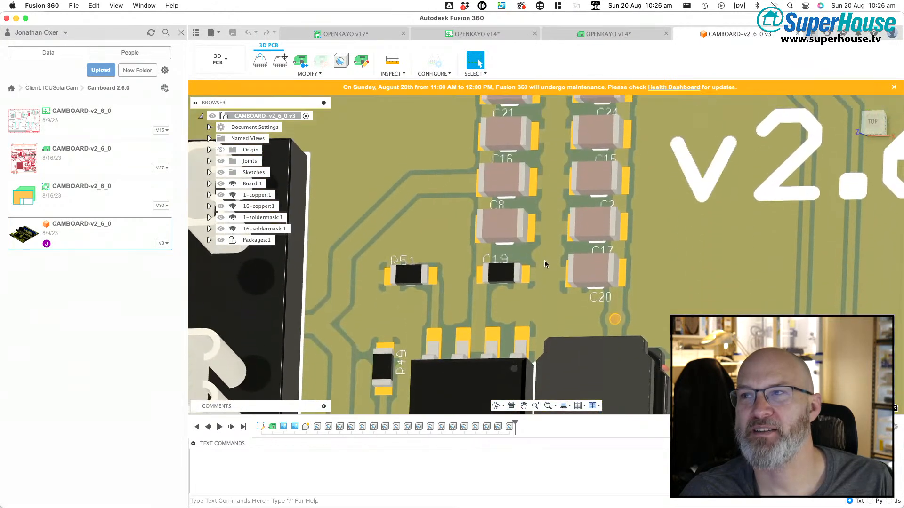
pyautogui.scroll(-10, 544, 261)
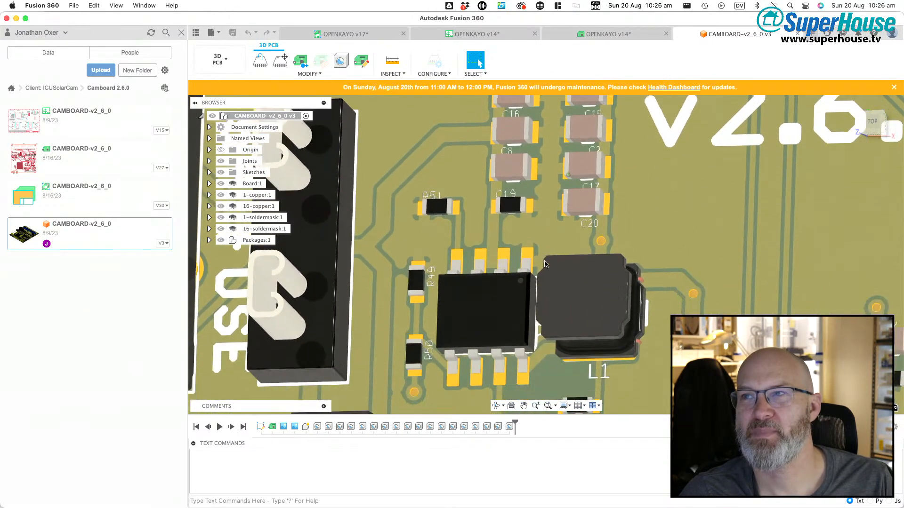
pyautogui.keyDown('shift'); pyautogui.scroll(-5, 545, 264); pyautogui.keyUp('shift')
pyautogui.keyDown('shift'); pyautogui.scroll(5, 544, 264); pyautogui.keyUp('shift')
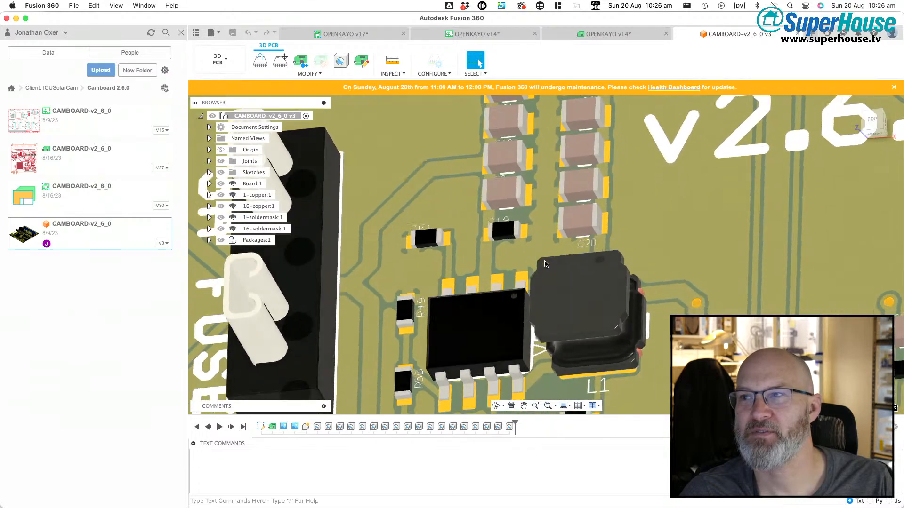
pyautogui.keyDown('shift'); pyautogui.hscroll(3, 544, 264); pyautogui.keyUp('shift')
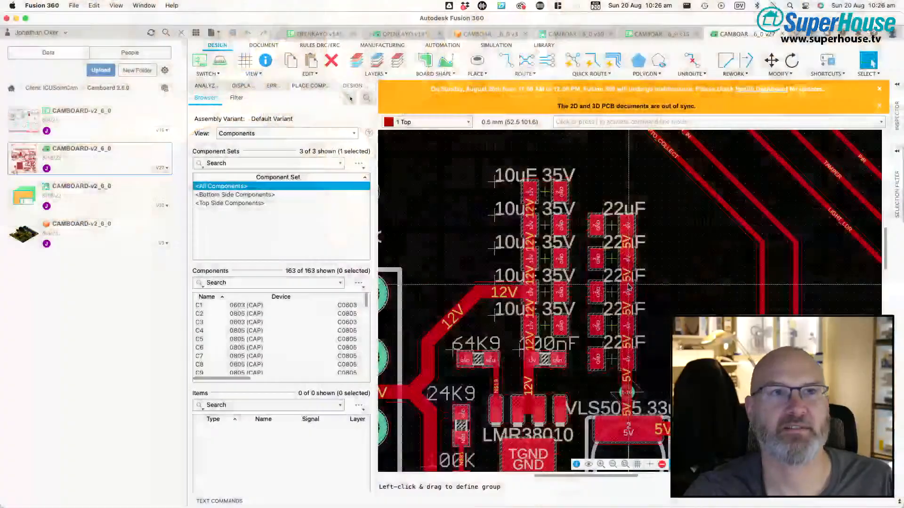
# Step: Examine the LMR38010, its VLS5045 33uH inductor and the neighbouring resistors on the CAMBOARD-v2_6_0 board layout
pyautogui.scroll(-3, 629, 286)
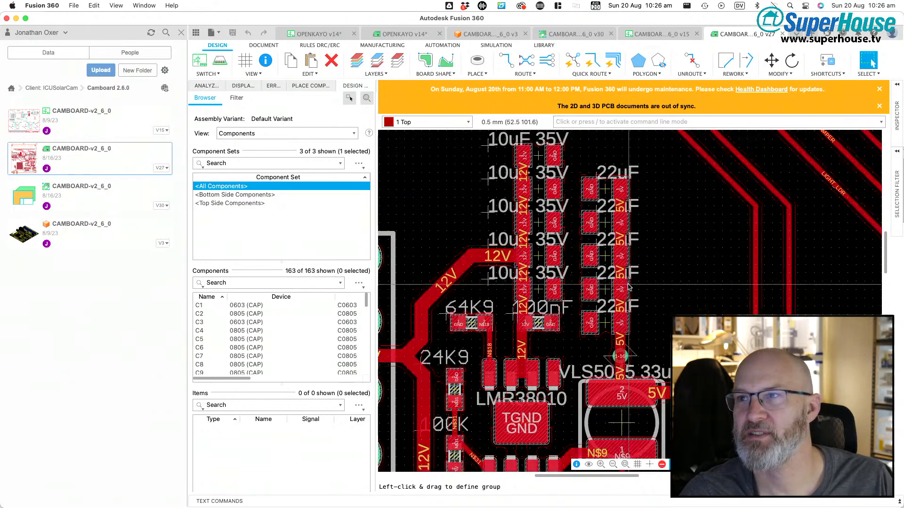
pyautogui.moveTo(628, 286); pyautogui.dragTo(618, 296, button='middle')
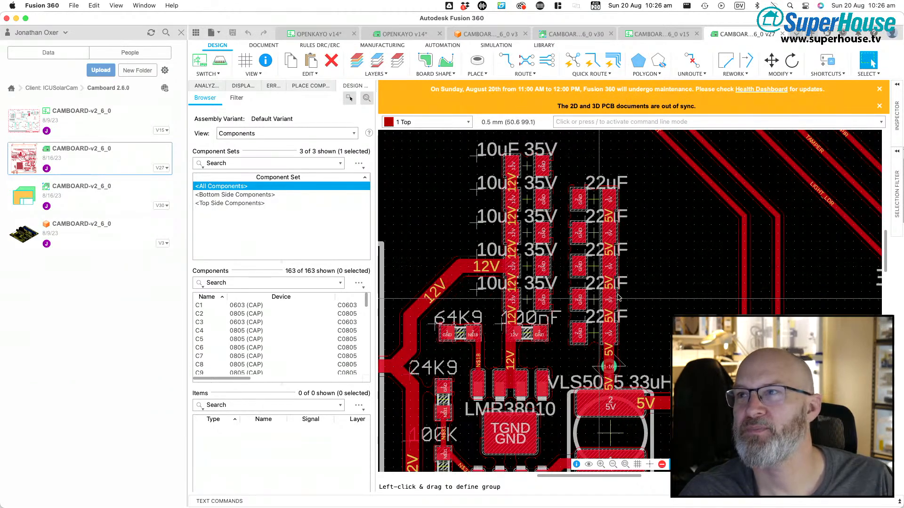
pyautogui.scroll(-5, 573, 301)
pyautogui.scroll(-8, 573, 301)
pyautogui.scroll(4, 573, 301)
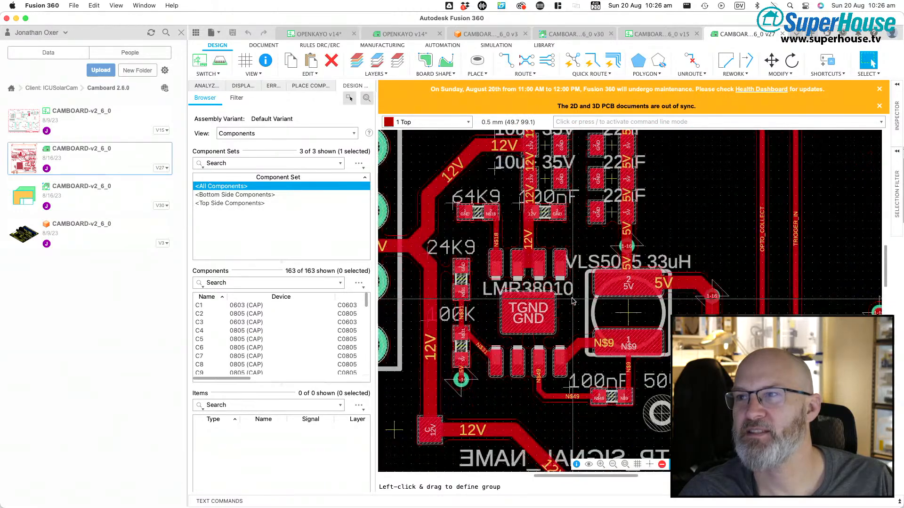
pyautogui.scroll(2, 573, 301)
pyautogui.scroll(8, 591, 323)
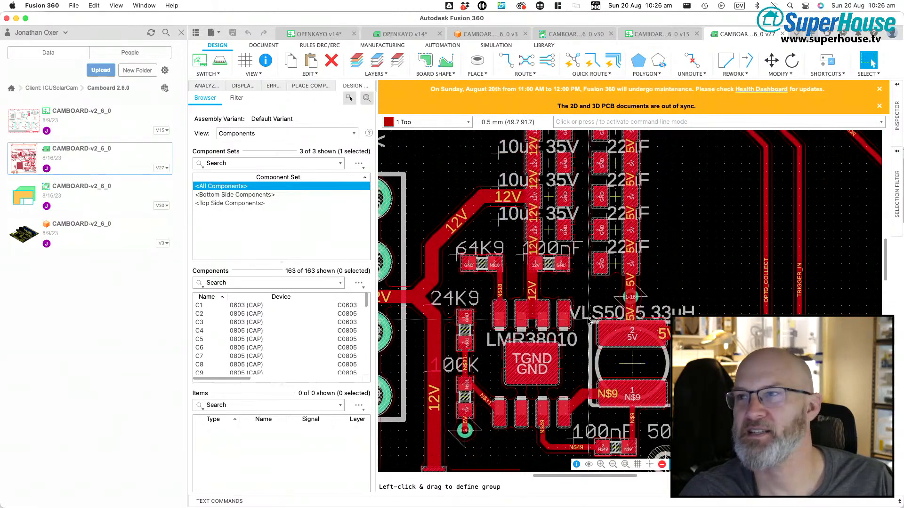
# Step: Compare the column of 10uF 35V capacitors on 12V with the column of 22uF capacitors on 5V in the CAMBOARD layout
pyautogui.hscroll(2, 589, 321)
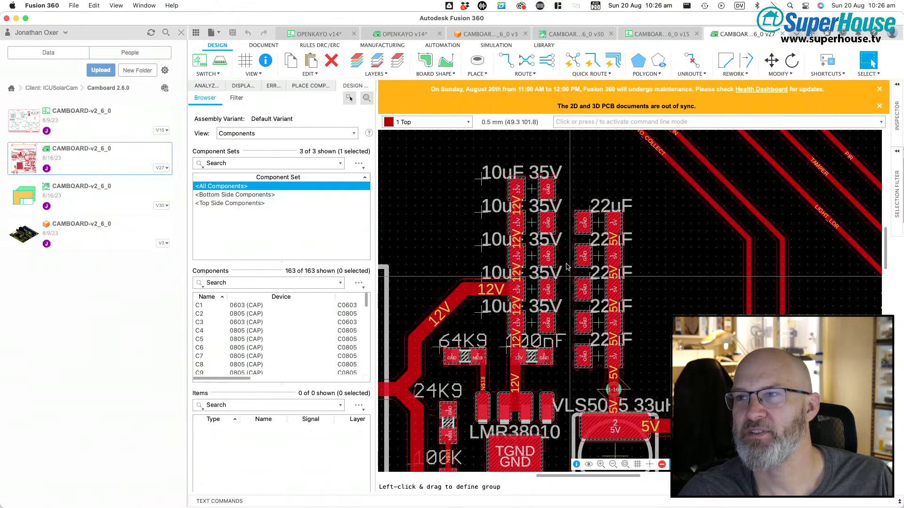
pyautogui.hscroll(-3, 567, 267)
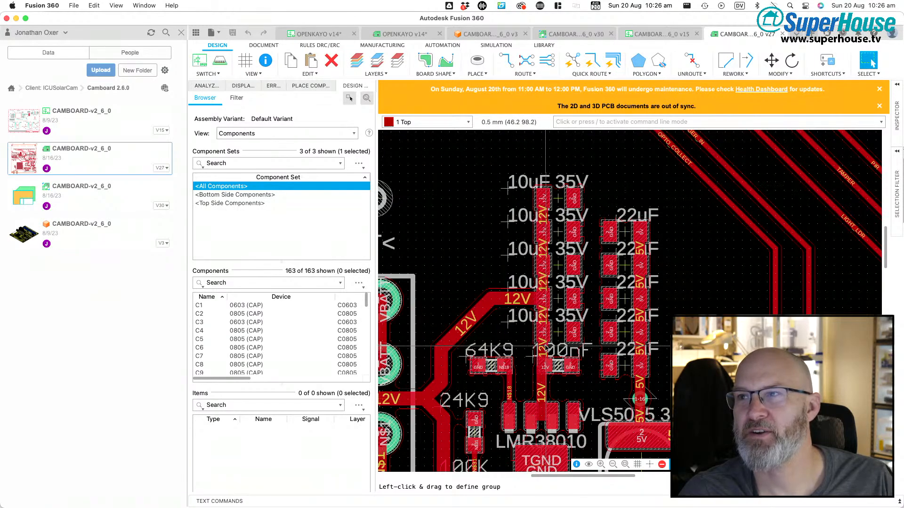
pyautogui.scroll(-3, 542, 325)
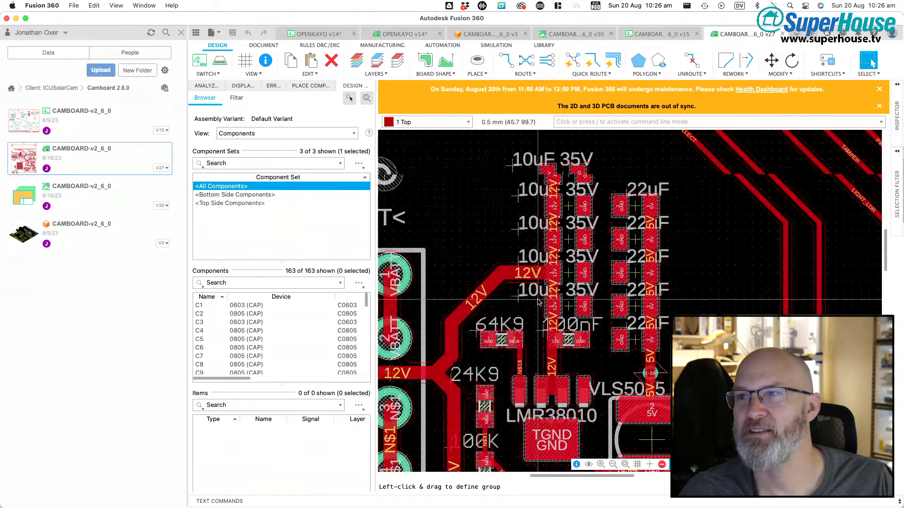
pyautogui.hscroll(-4, 539, 301)
pyautogui.hscroll(8, 532, 287)
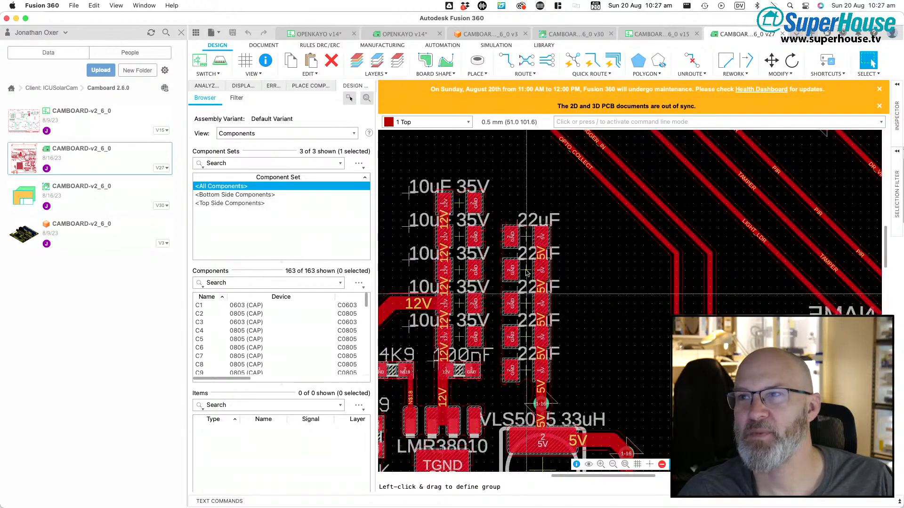
pyautogui.hscroll(-2, 541, 240)
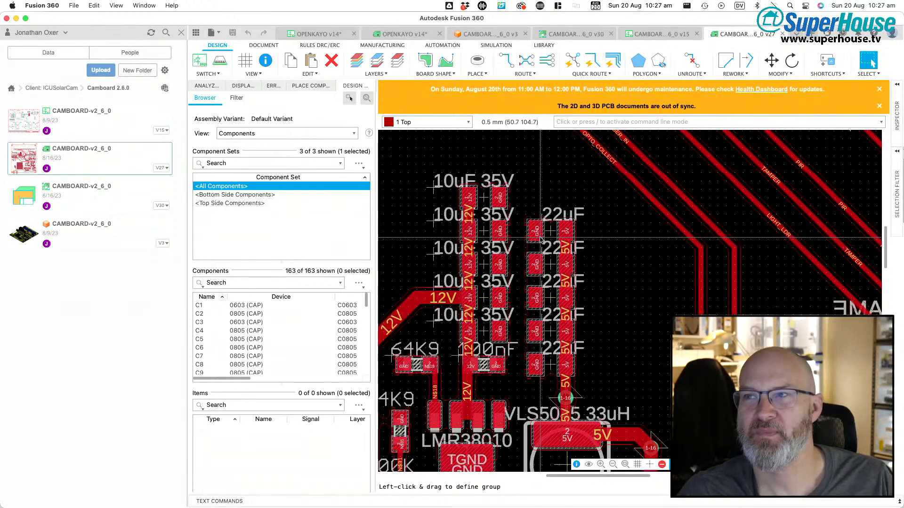
pyautogui.hscroll(-3, 513, 198)
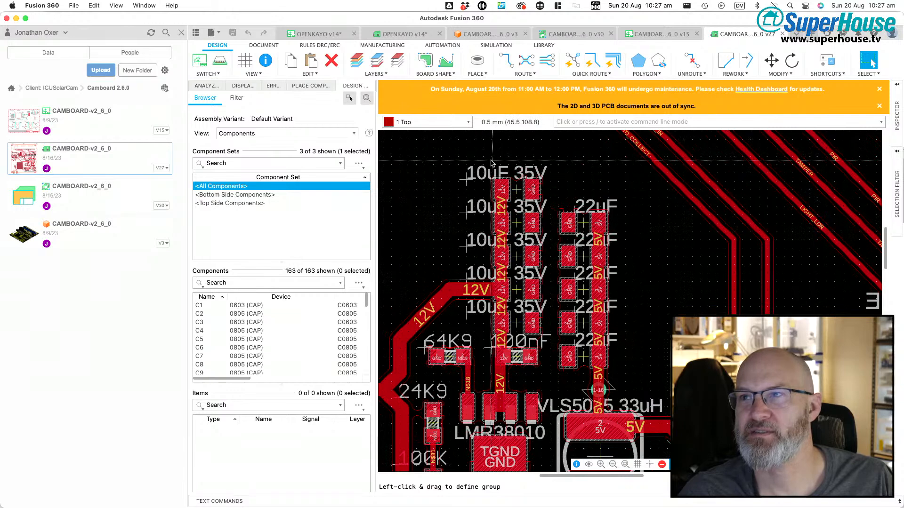
pyautogui.hscroll(1, 584, 202)
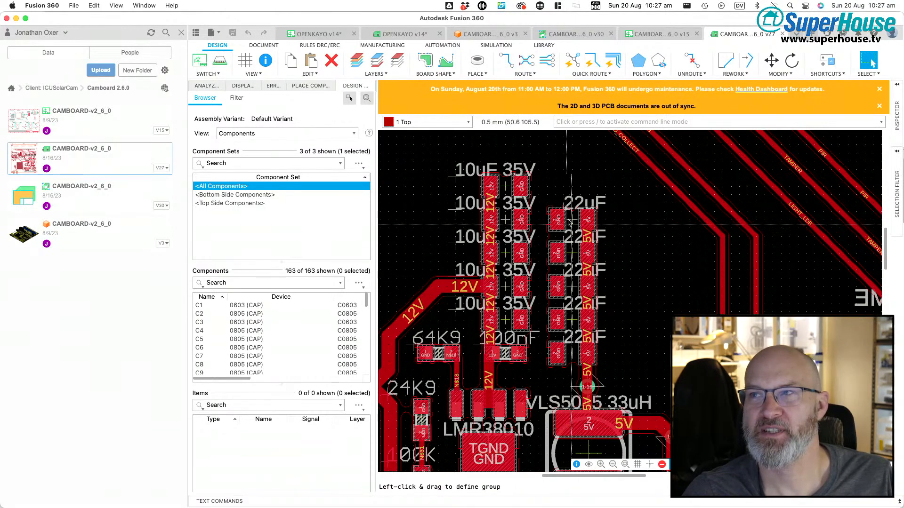
# Step: Inspect the 5V and GND pads of the 22uF output capacitors and the adjacent GND pads of the 10uF capacitors up close
pyautogui.scroll(5, 602, 247)
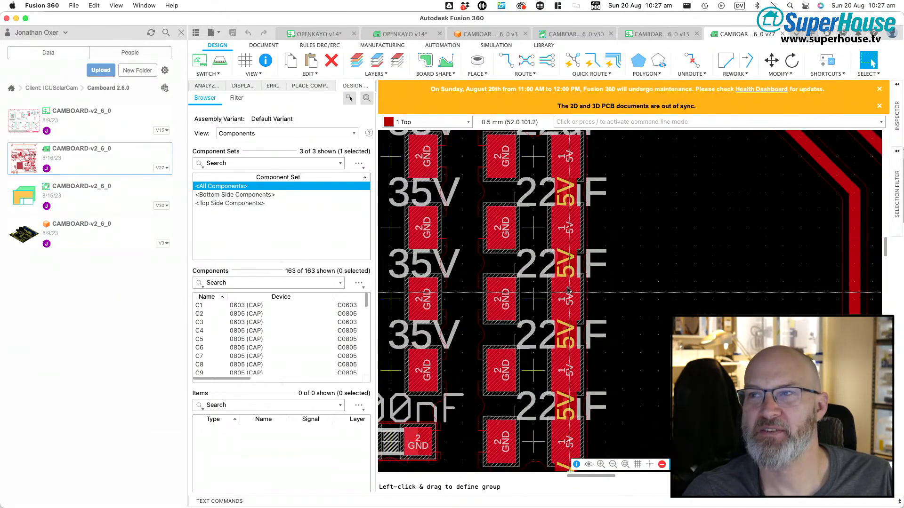
pyautogui.scroll(-3, 555, 265)
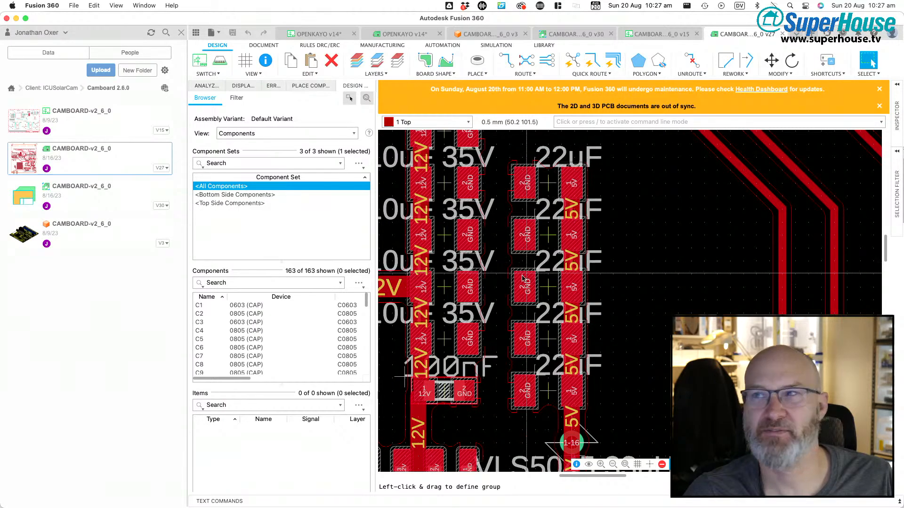
pyautogui.hscroll(-3, 551, 311)
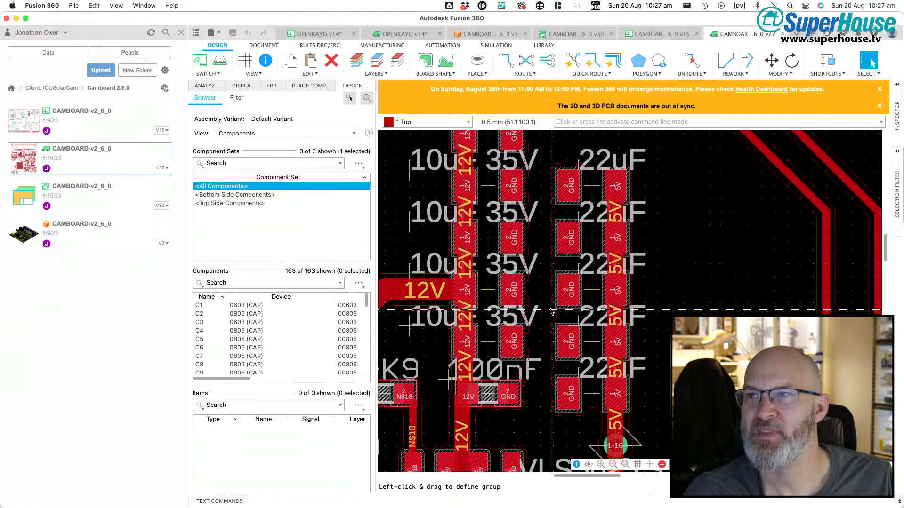
pyautogui.scroll(1, 551, 311)
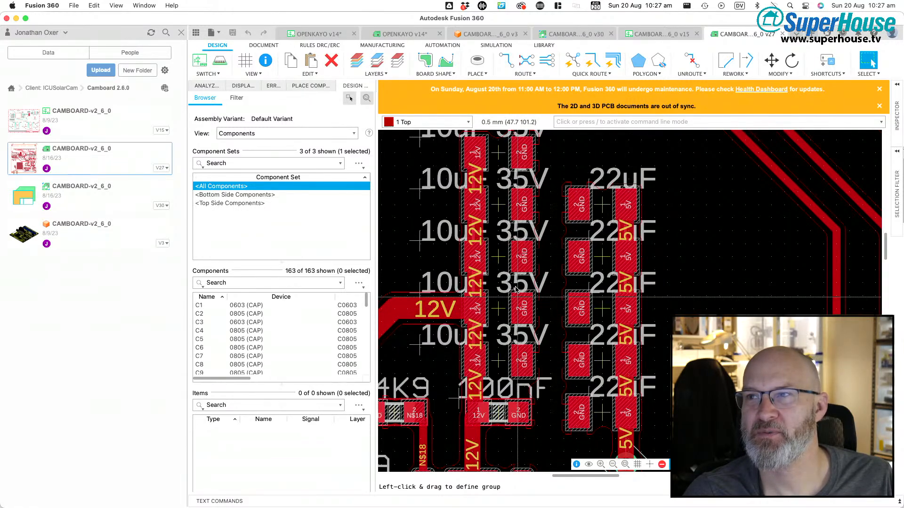
pyautogui.scroll(-2, 538, 283)
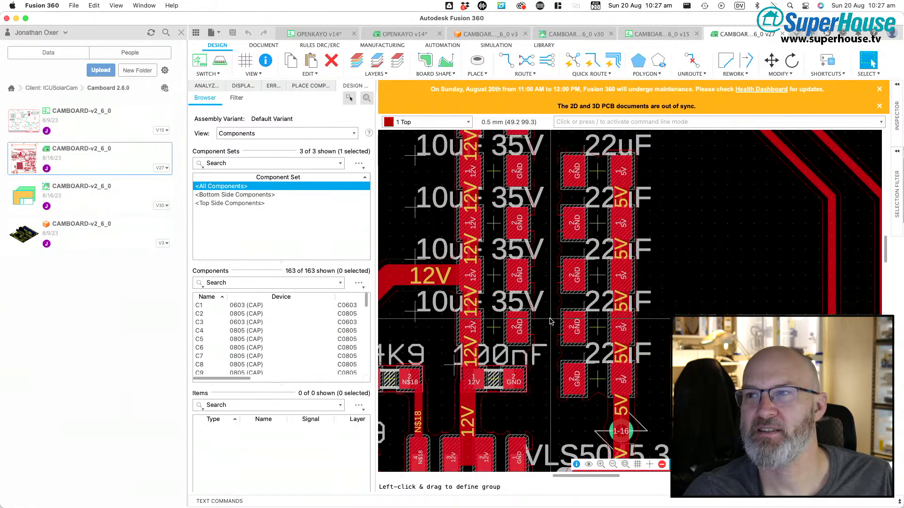
pyautogui.scroll(-3, 542, 308)
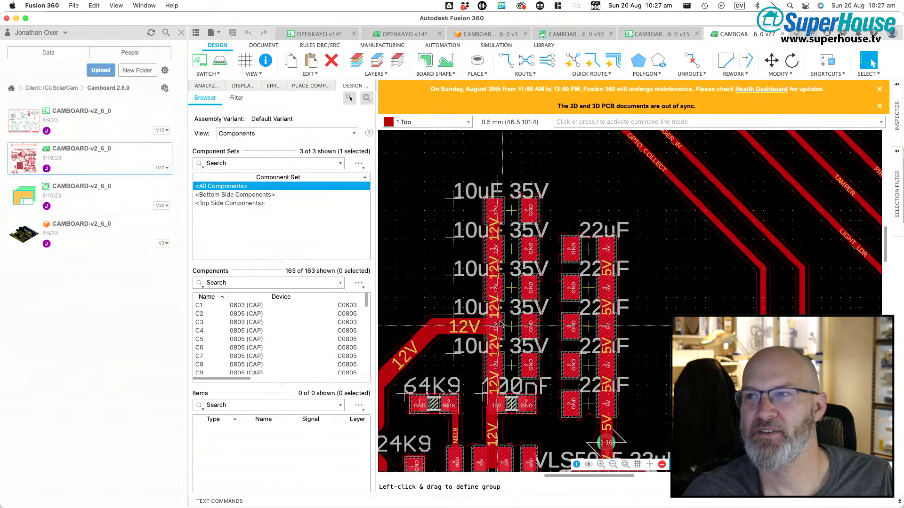
# Step: Trace the 12V supply through the 10uF 35V capacitors and the 100nF capacitor to the LMR38010 in the CAMBOARD layout
pyautogui.scroll(-3, 541, 326)
pyautogui.scroll(2, 527, 331)
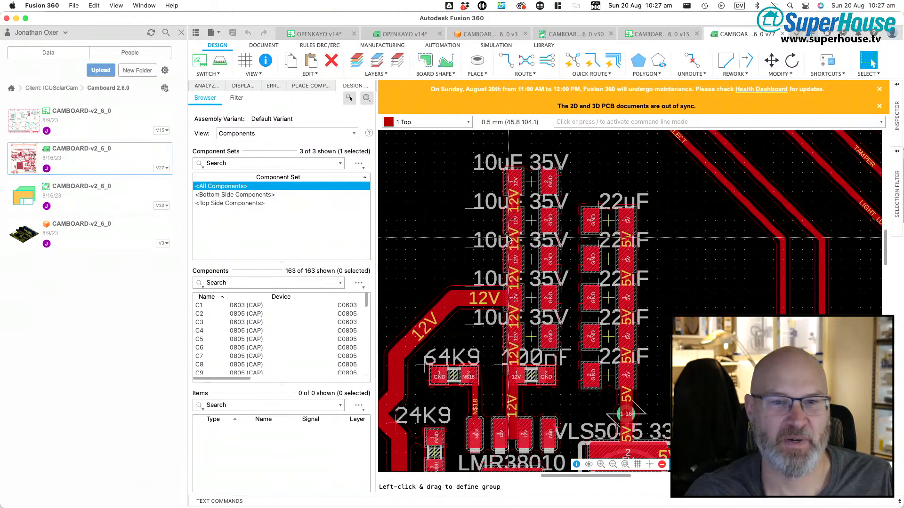
pyautogui.hscroll(2, 509, 240)
pyautogui.scroll(1, 509, 240)
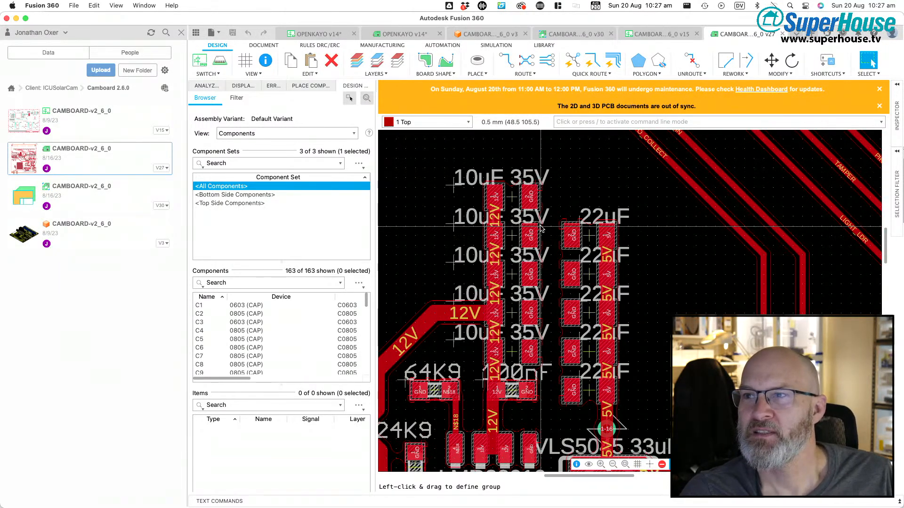
pyautogui.scroll(-4, 541, 229)
pyautogui.scroll(4, 541, 229)
pyautogui.hscroll(-4, 541, 229)
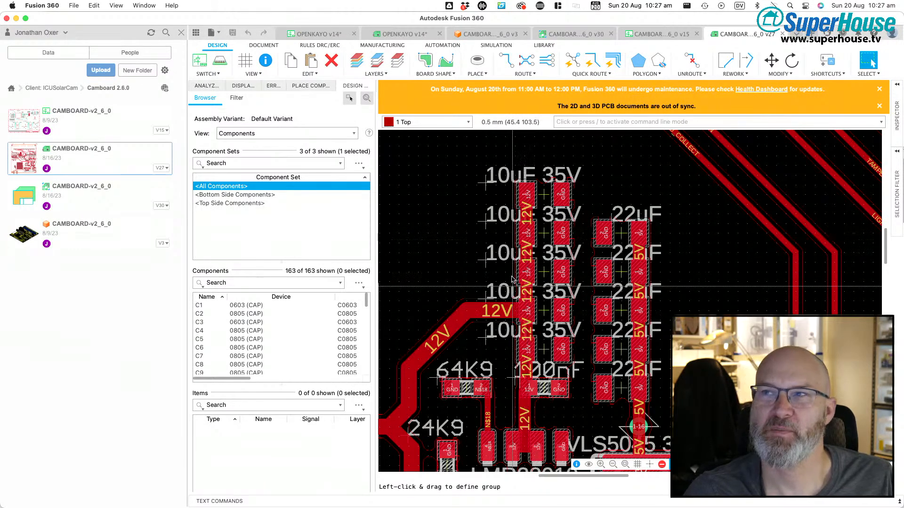
pyautogui.scroll(-3, 526, 249)
pyautogui.scroll(-3, 525, 254)
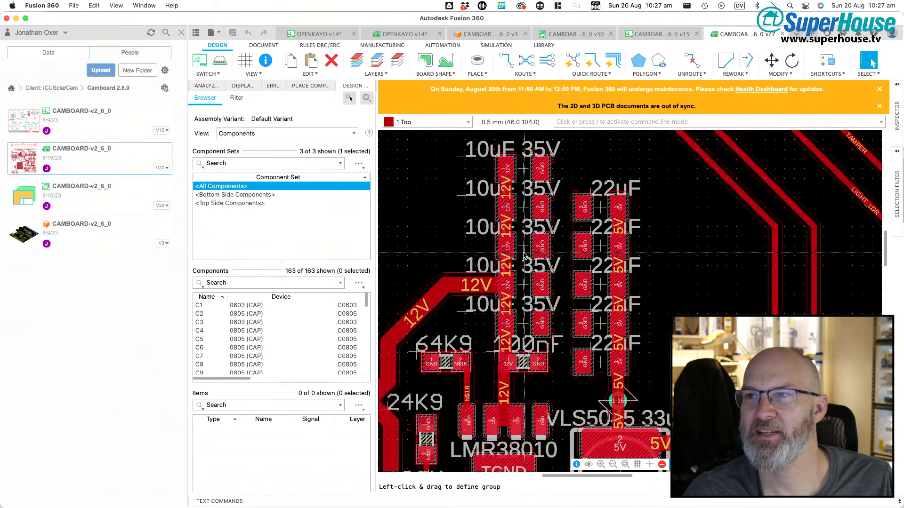
pyautogui.scroll(3, 525, 254)
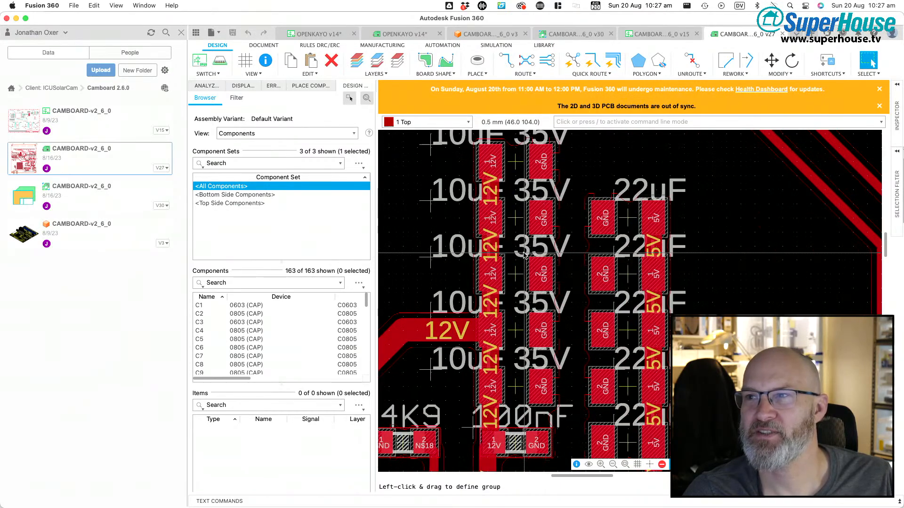
pyautogui.scroll(-2, 525, 254)
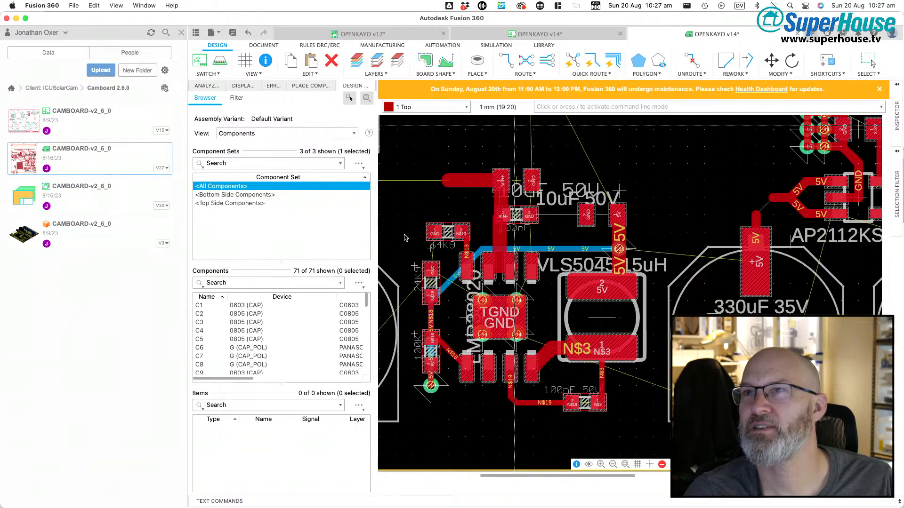
# Step: Hide the project data list and bring up the 5V Regulator section of the OPENKAYO schematic
pyautogui.click(182, 32)
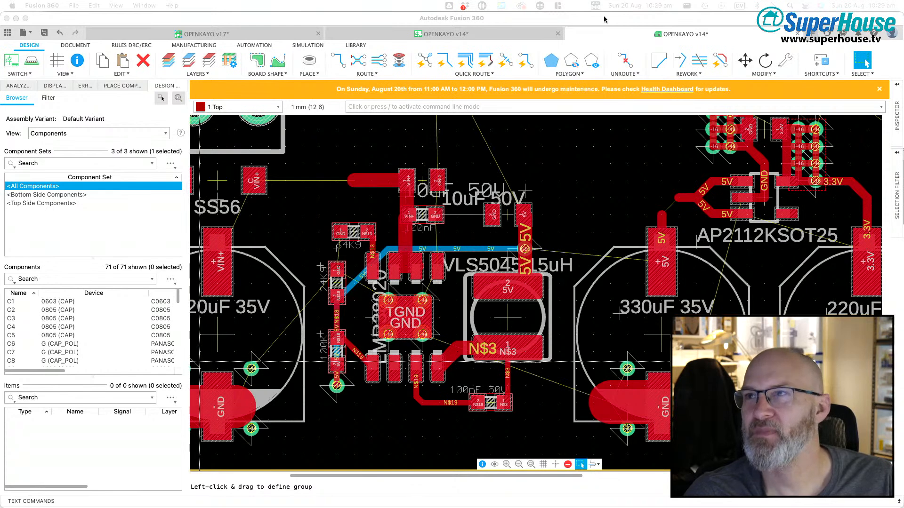
pyautogui.click(620, 37)
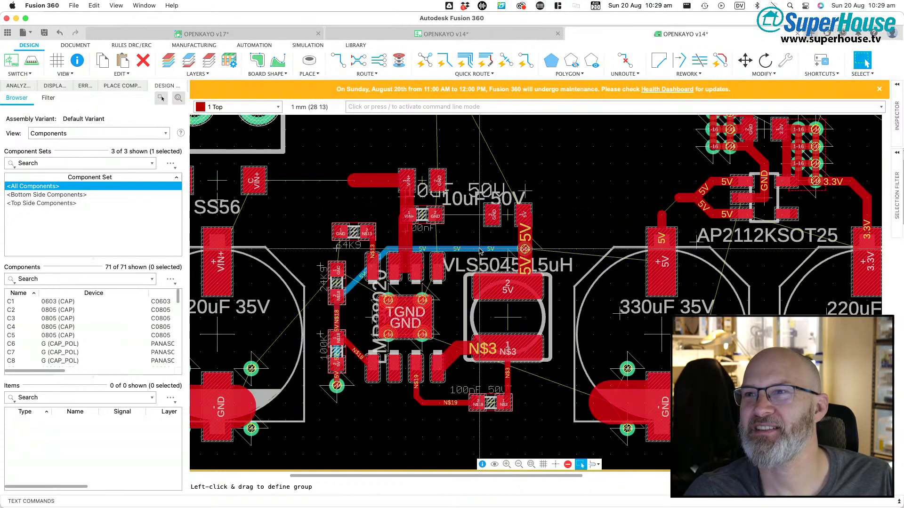
pyautogui.scroll(3, 479, 251)
pyautogui.hscroll(-2, 479, 251)
pyautogui.scroll(1, 480, 251)
pyautogui.hscroll(1, 480, 251)
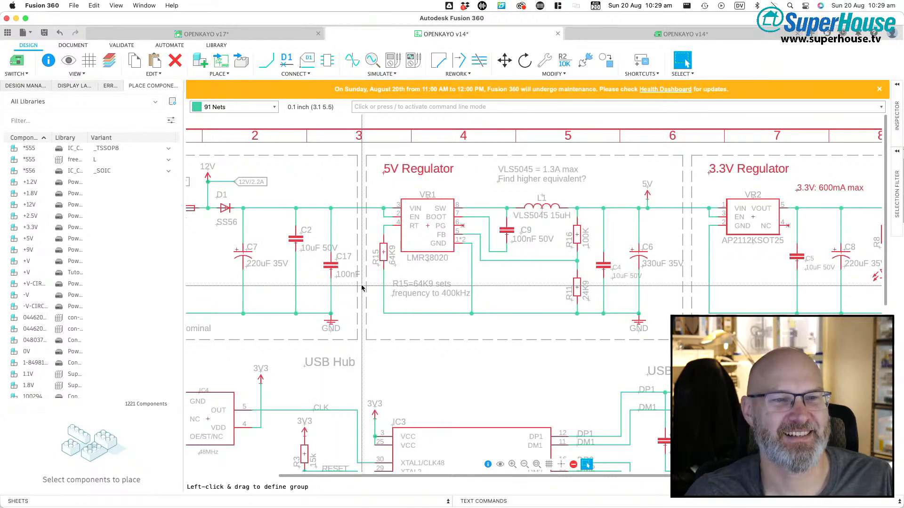
# Step: Examine the 5V Regulator's output side in the OPENKAYO schematic, from inductor L1 to capacitors C4 and C6
pyautogui.scroll(-1, 363, 288)
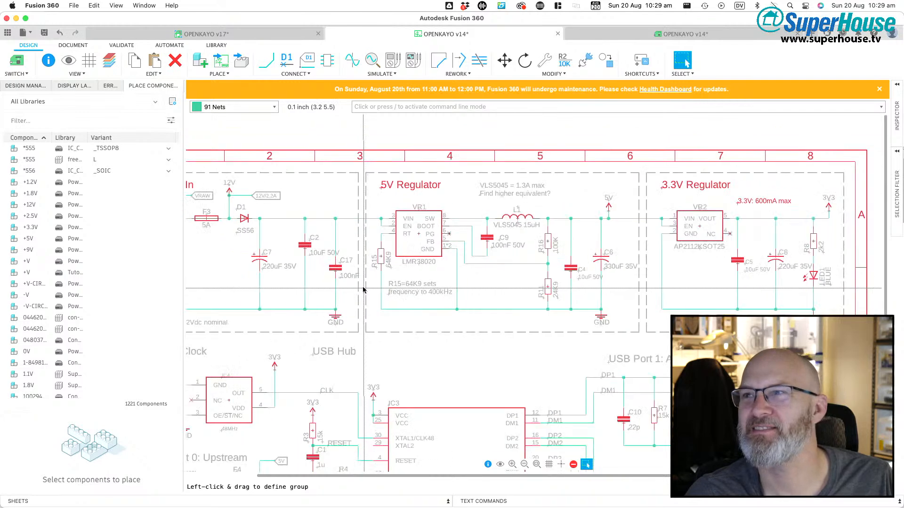
pyautogui.scroll(3, 643, 255)
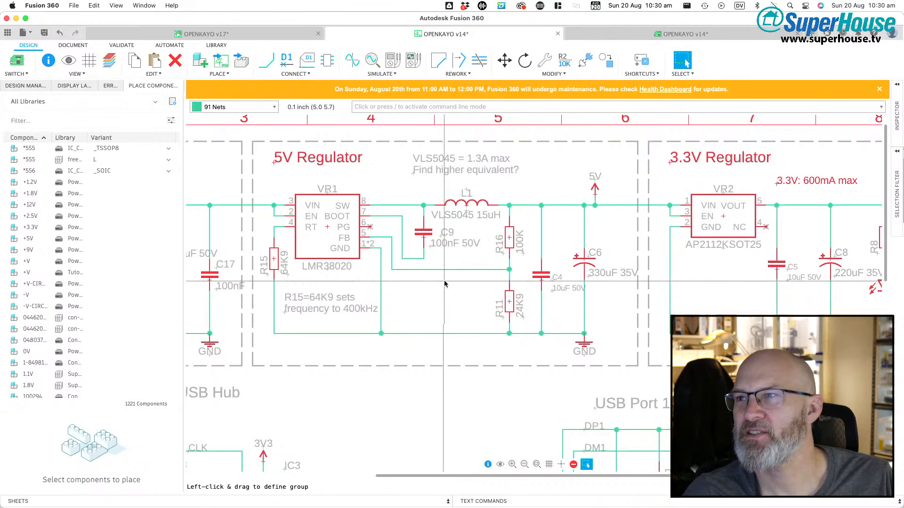
pyautogui.scroll(-2, 440, 286)
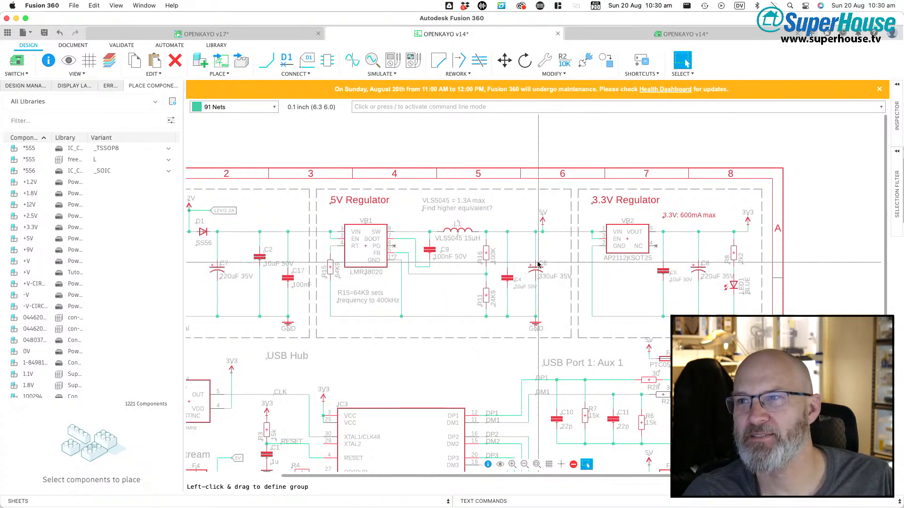
pyautogui.scroll(3, 533, 254)
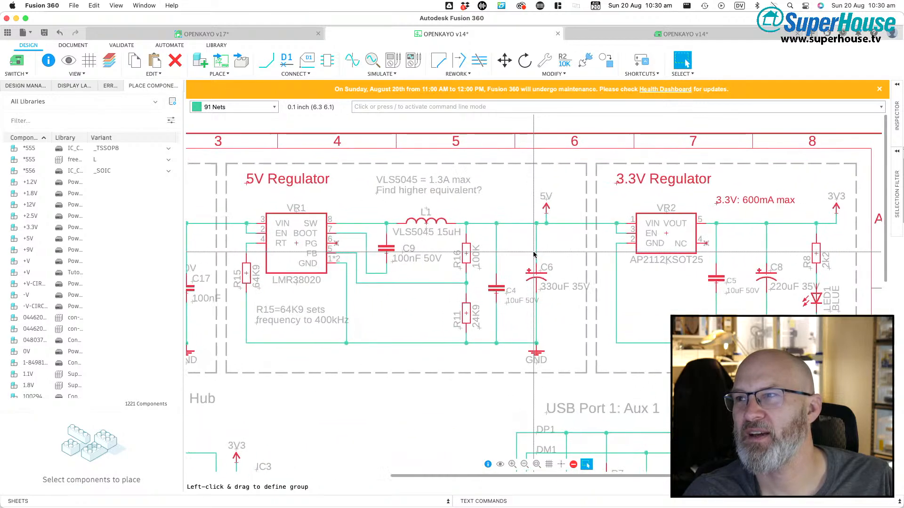
pyautogui.scroll(2, 533, 255)
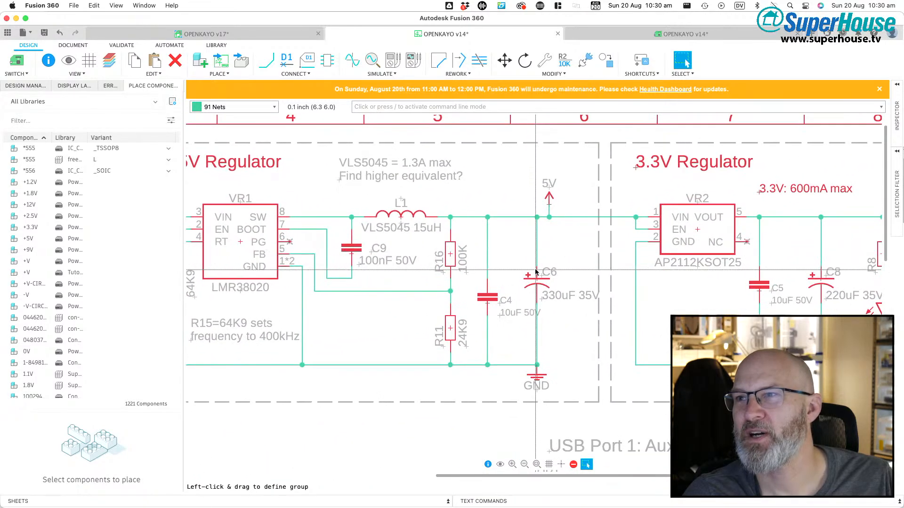
# Step: Set the value of capacitor C6 on the 5V Regulator's output to 220uF 35V
pyautogui.scroll(-1, 424, 273)
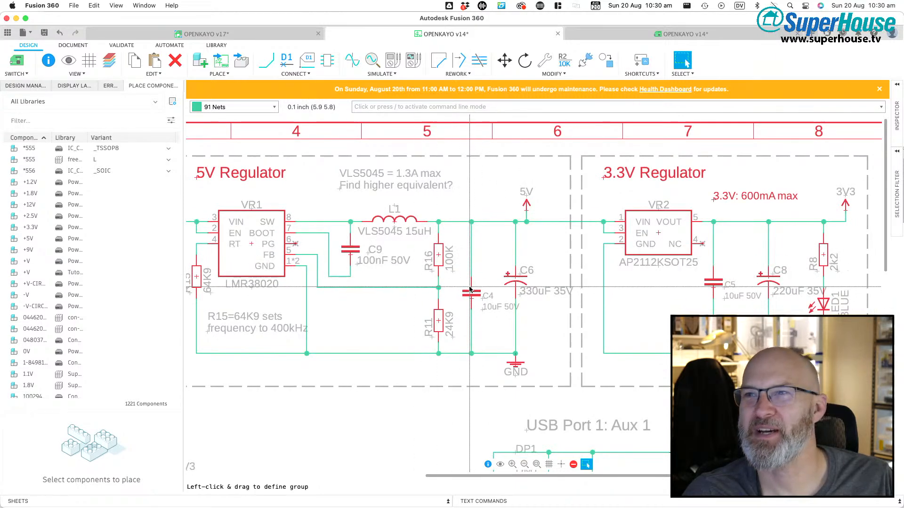
pyautogui.scroll(-1, 324, 245)
pyautogui.scroll(-3, 324, 245)
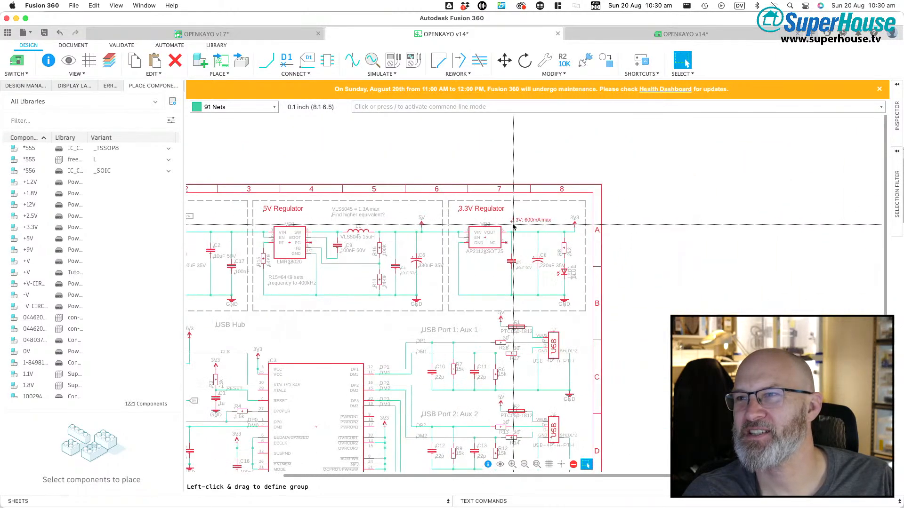
pyautogui.scroll(4, 508, 249)
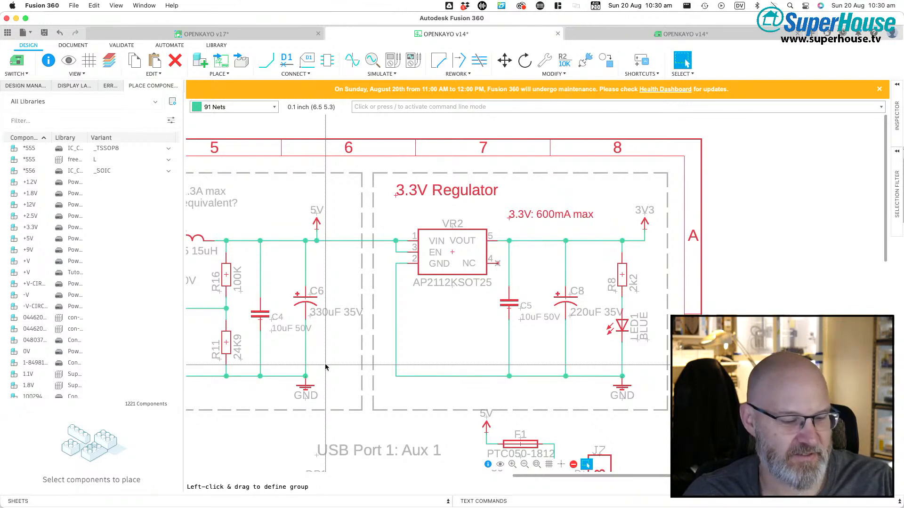
pyautogui.press('v')
pyautogui.click(312, 303)
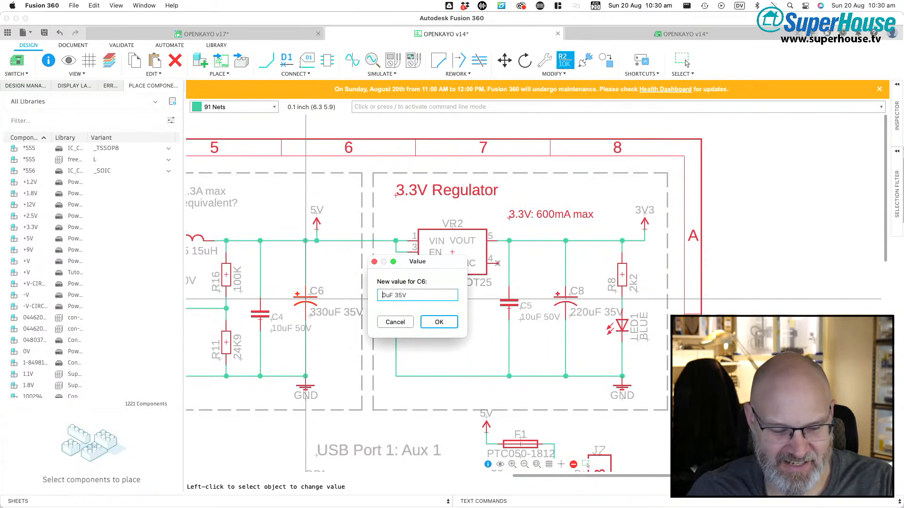
pyautogui.press('Return')
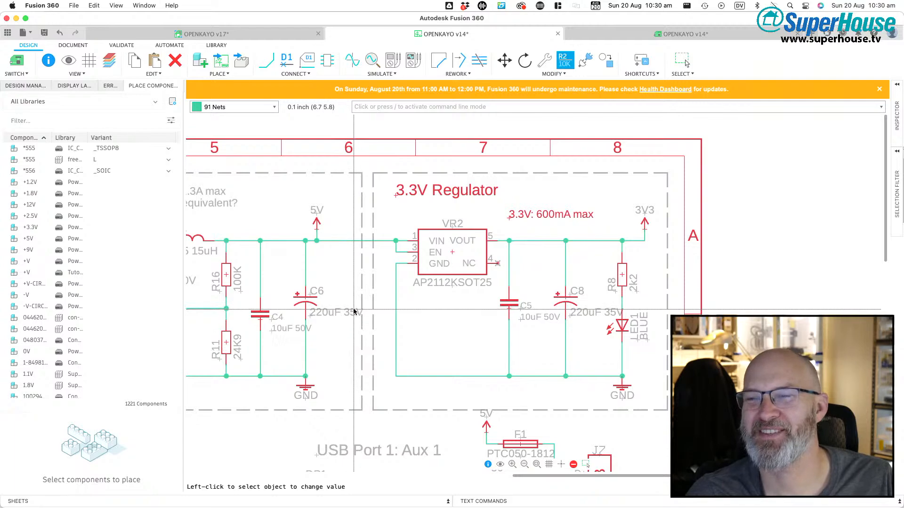
# Step: Set the value of capacitor C4 in the 5V Regulator section to 22uF, leaving out the voltage rating
pyautogui.scroll(-5, 335, 260)
pyautogui.scroll(5, 336, 260)
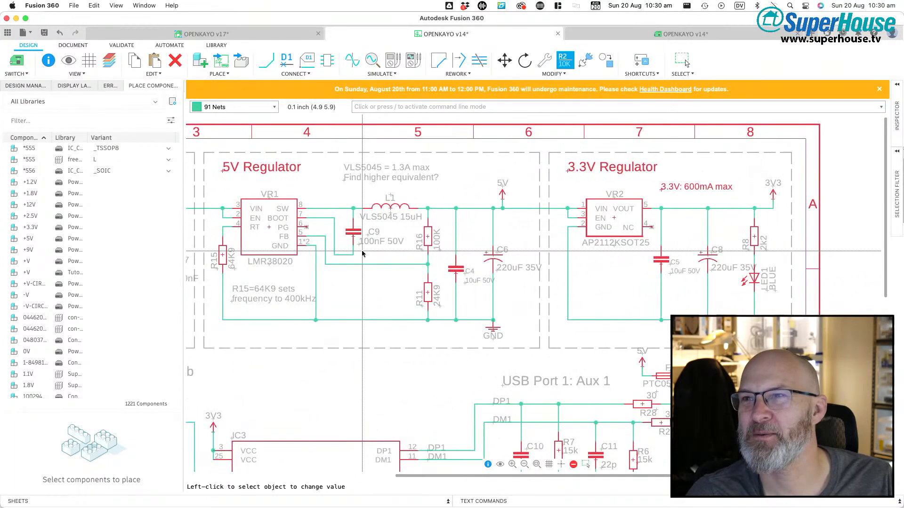
pyautogui.click(456, 276)
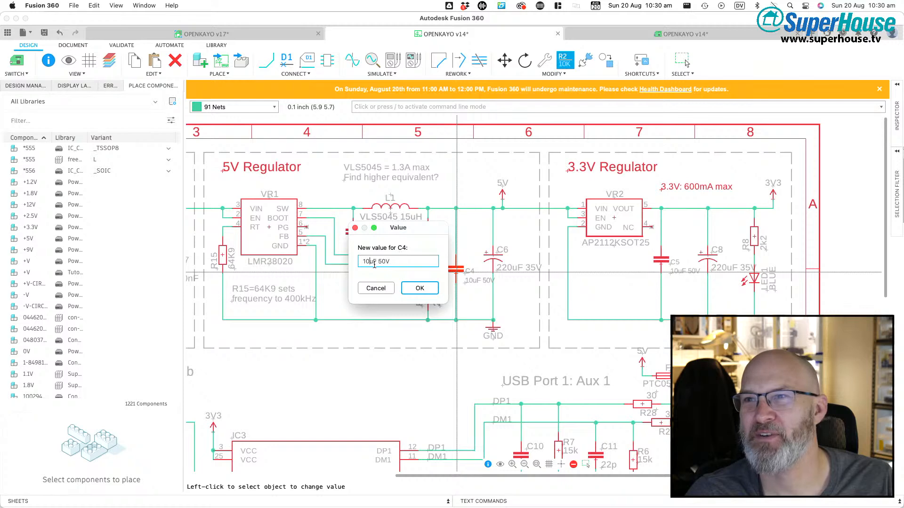
pyautogui.write('22')
pyautogui.press('Return')
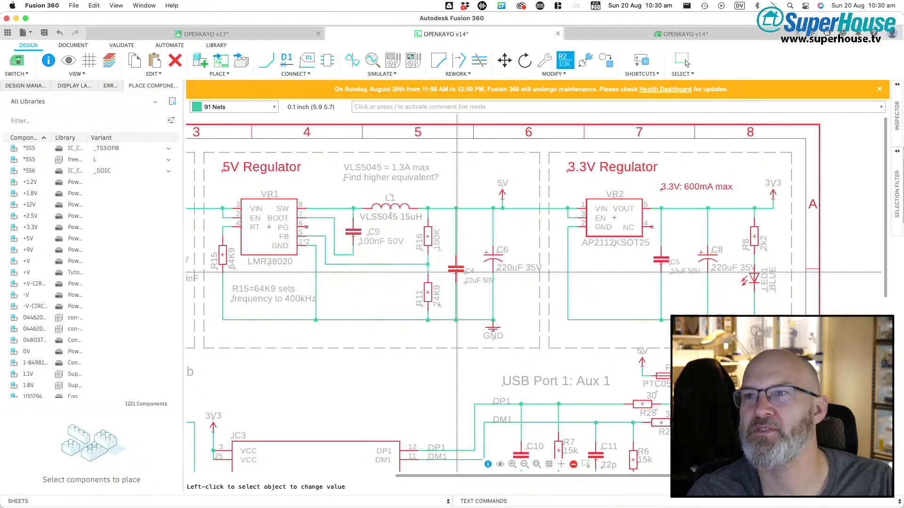
pyautogui.click(459, 276)
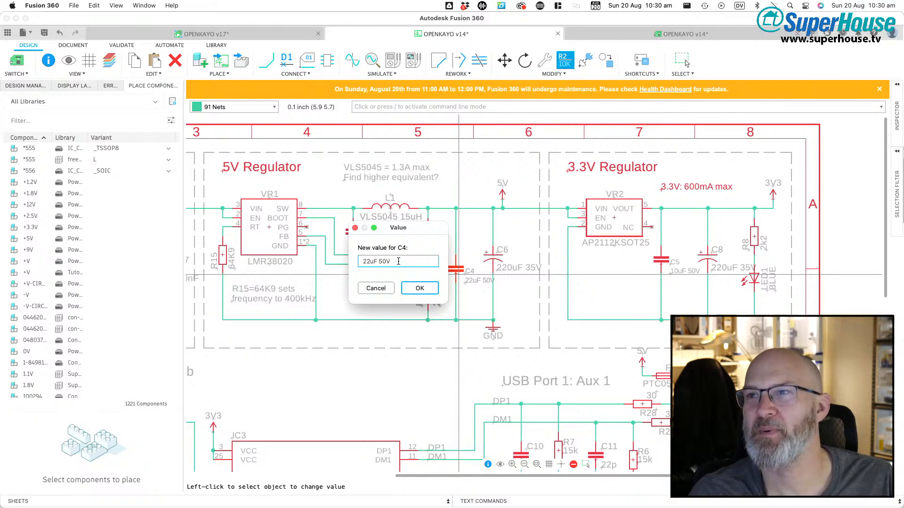
pyautogui.press('Return')
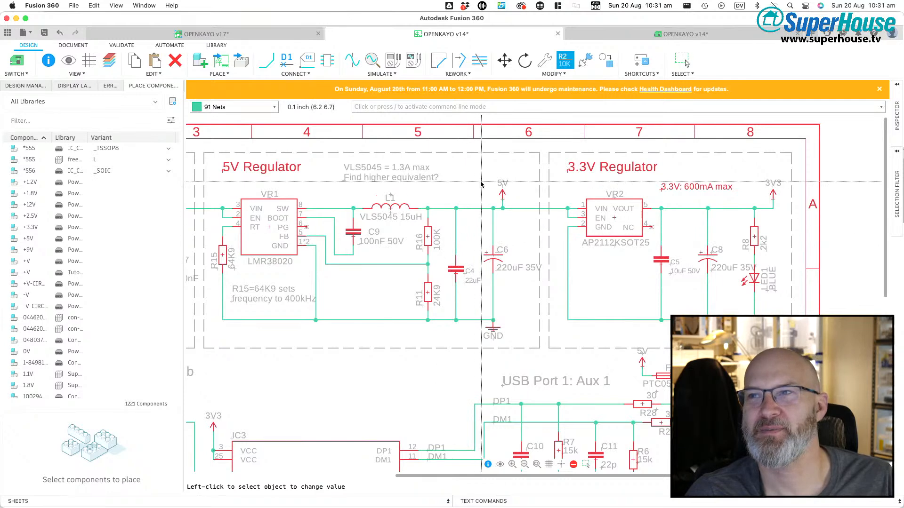
# Step: Set the value of capacitor C5 in the 3.3V Regulator section to 22uF and check its properties
pyautogui.click(662, 267)
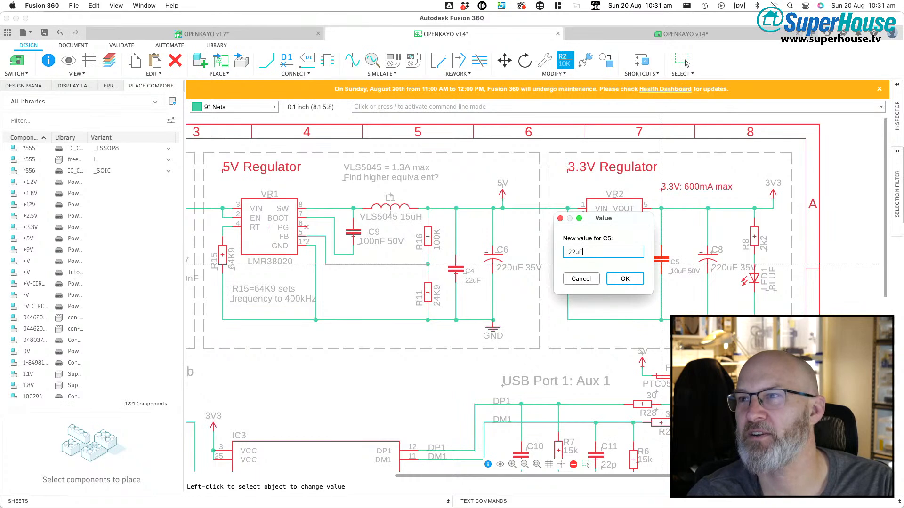
pyautogui.press('Return')
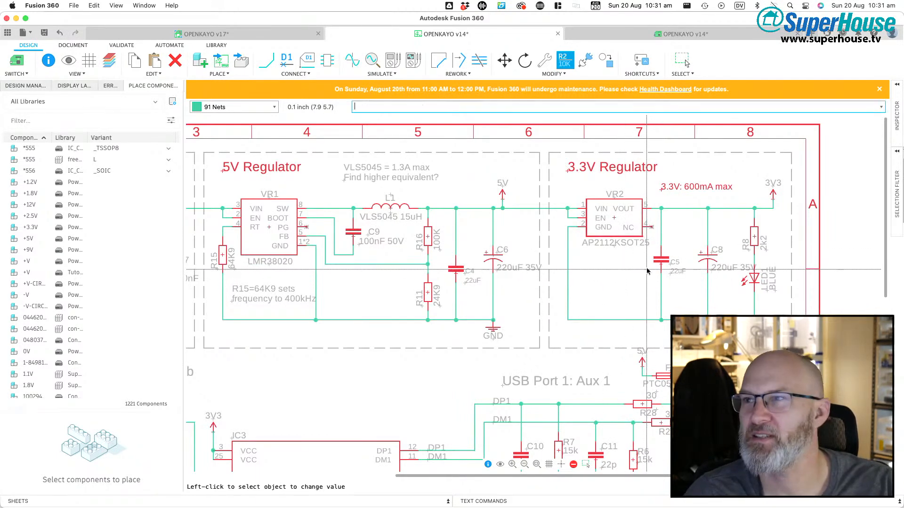
pyautogui.press('i')
pyautogui.click(663, 261)
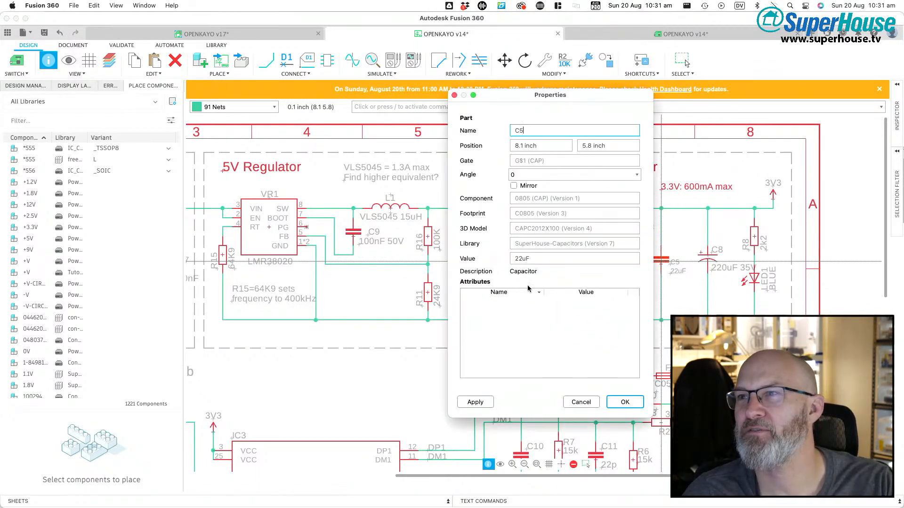
pyautogui.press('Escape')
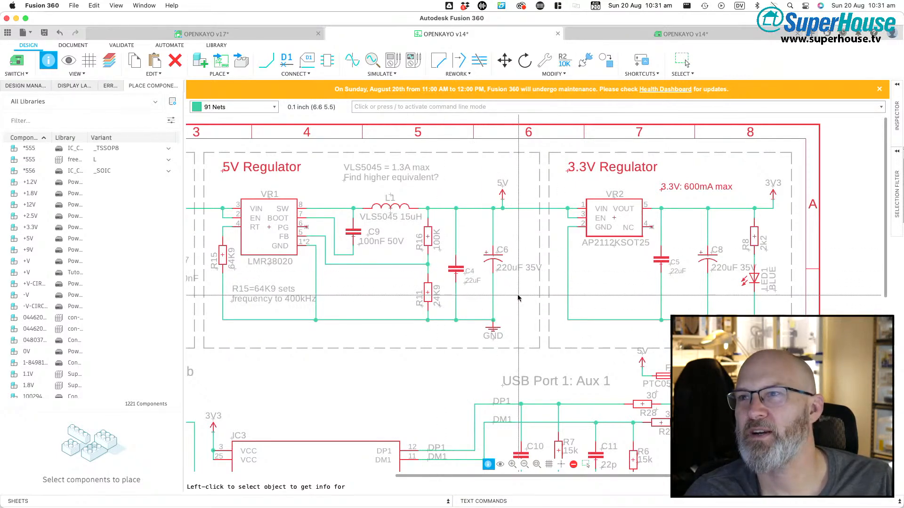
# Step: Rotate C6's value text to vertical and place it beside the right frame line of the 5V Regulator section
pyautogui.press('/')
pyautogui.write('move')
pyautogui.press('Return')
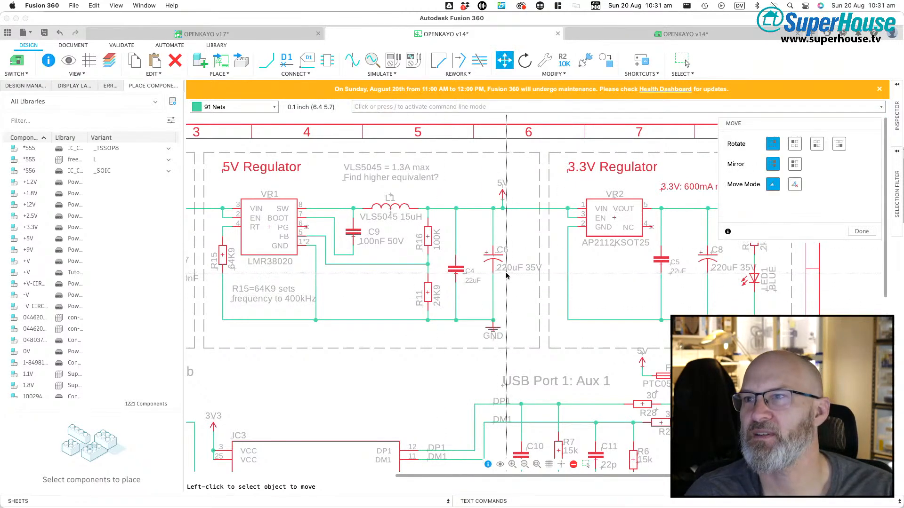
pyautogui.click(499, 272)
pyautogui.rightClick(518, 285)
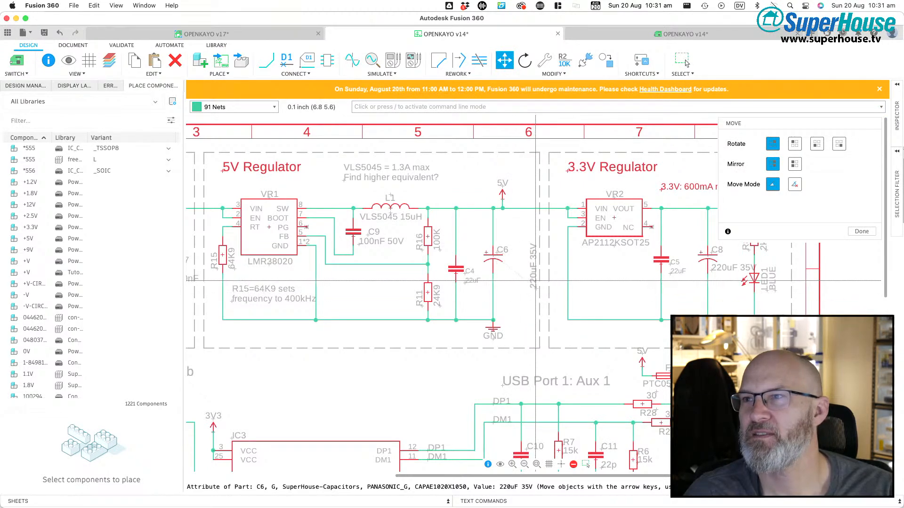
pyautogui.click(542, 281)
# Step: Examine the Power In, 5V Regulator and 3.3V Regulator sections, comparing their capacitors and the space available around them
pyautogui.scroll(-5, 463, 289)
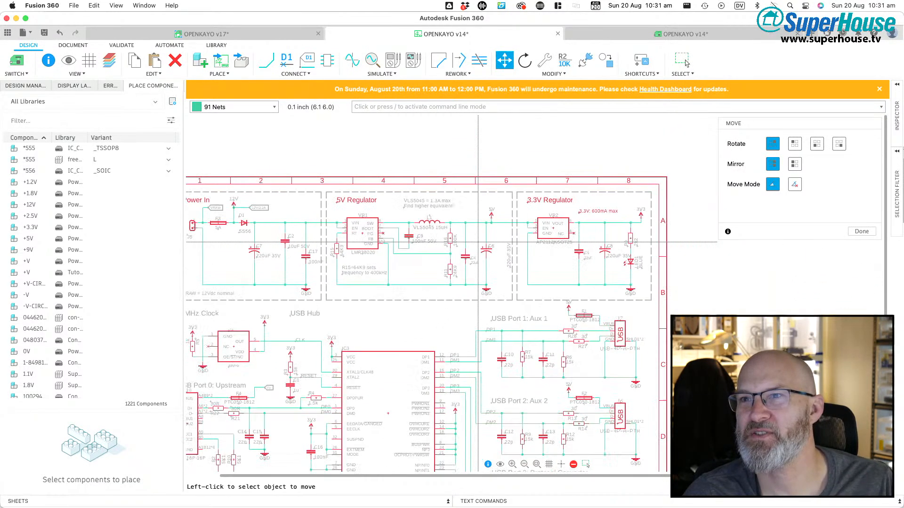
pyautogui.scroll(4, 348, 221)
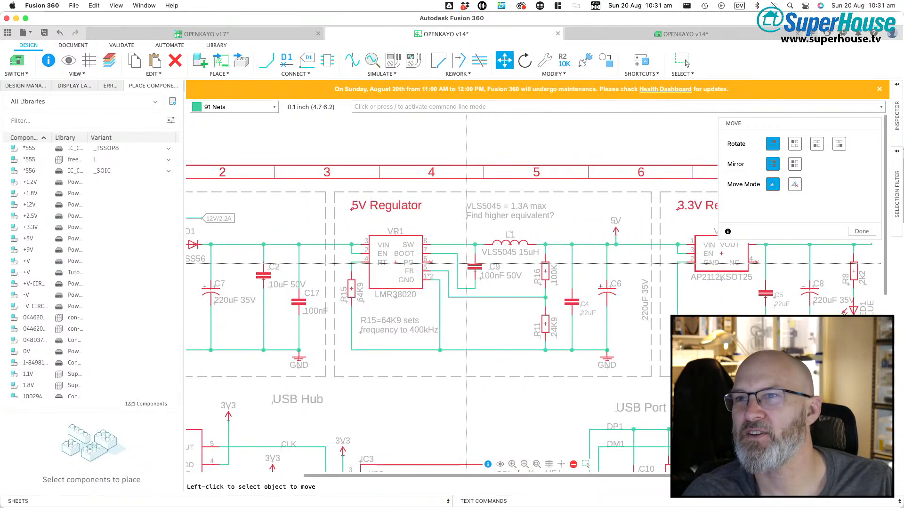
pyautogui.scroll(-3, 466, 264)
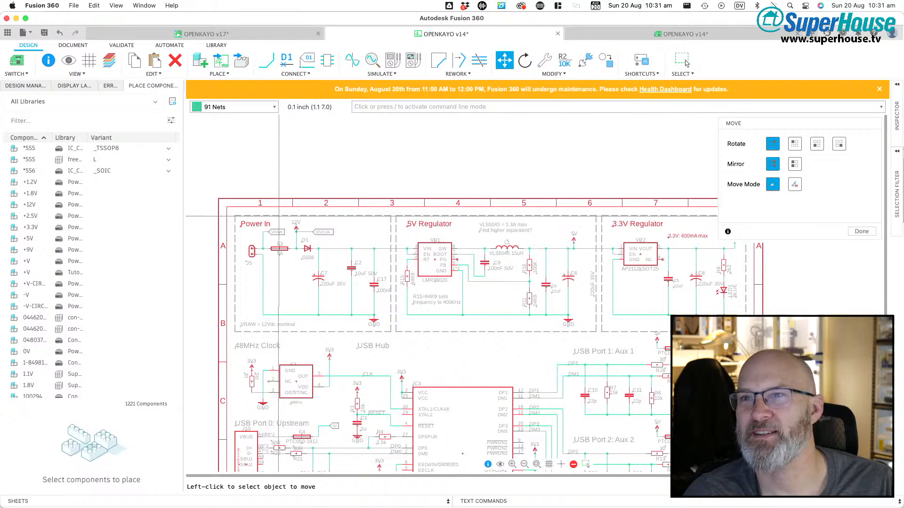
pyautogui.scroll(4, 259, 238)
pyautogui.scroll(-6, 515, 250)
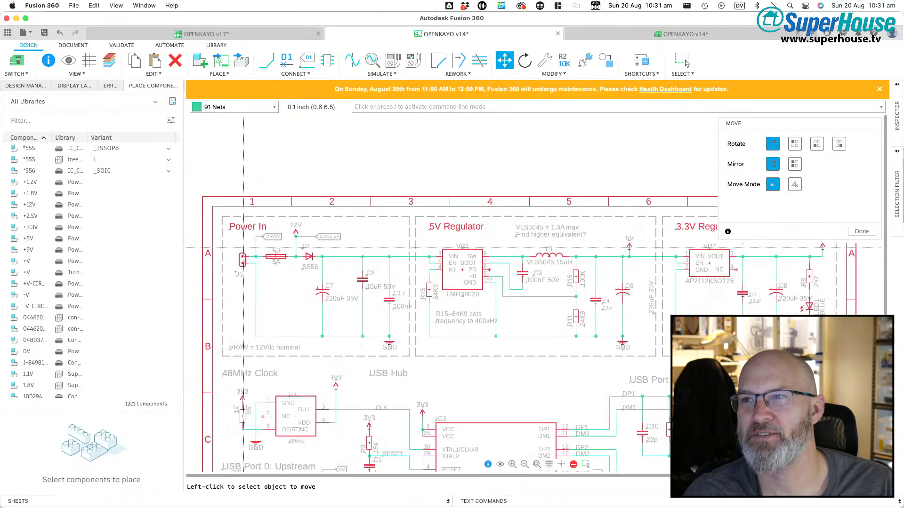
pyautogui.scroll(6, 516, 251)
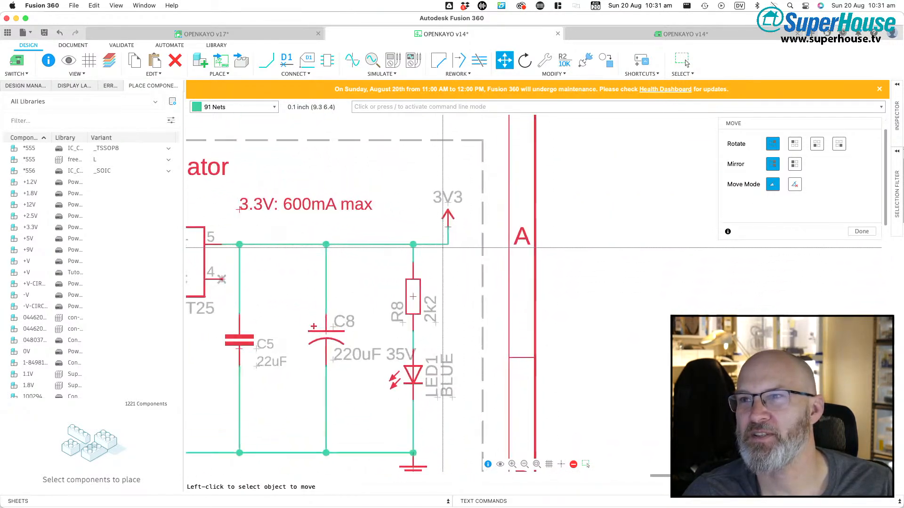
pyautogui.scroll(-5, 435, 242)
pyautogui.scroll(4, 271, 231)
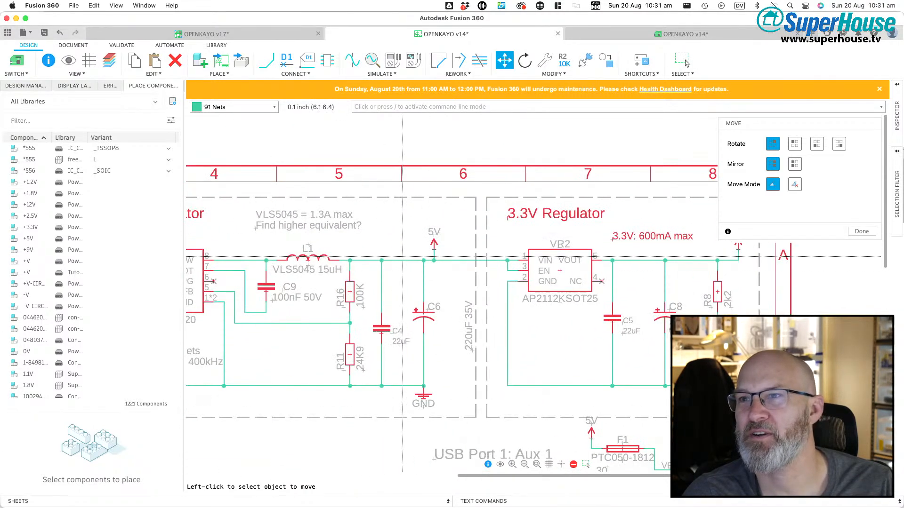
pyautogui.scroll(-4, 419, 221)
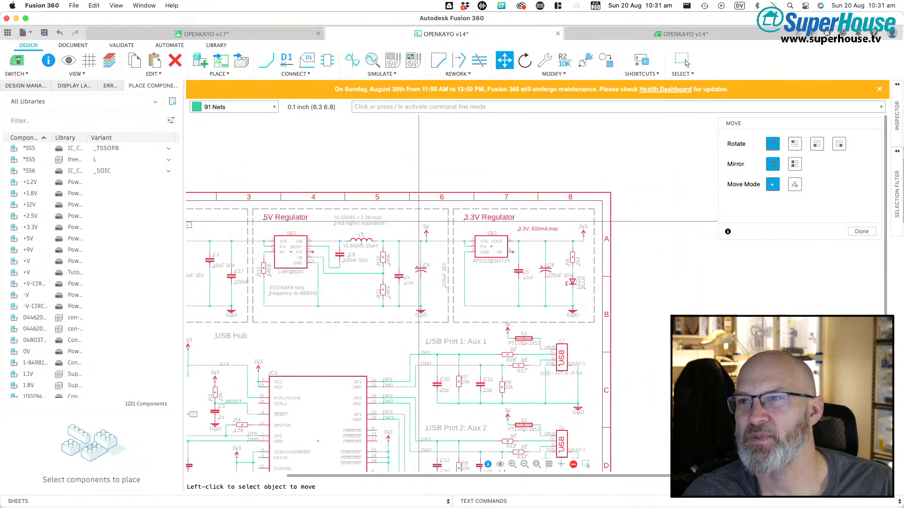
pyautogui.scroll(-2, 418, 221)
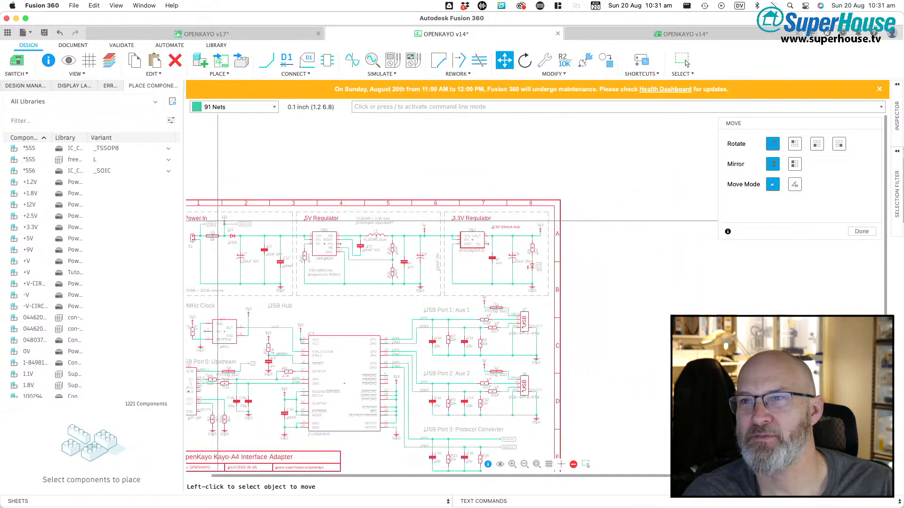
pyautogui.scroll(4, 218, 220)
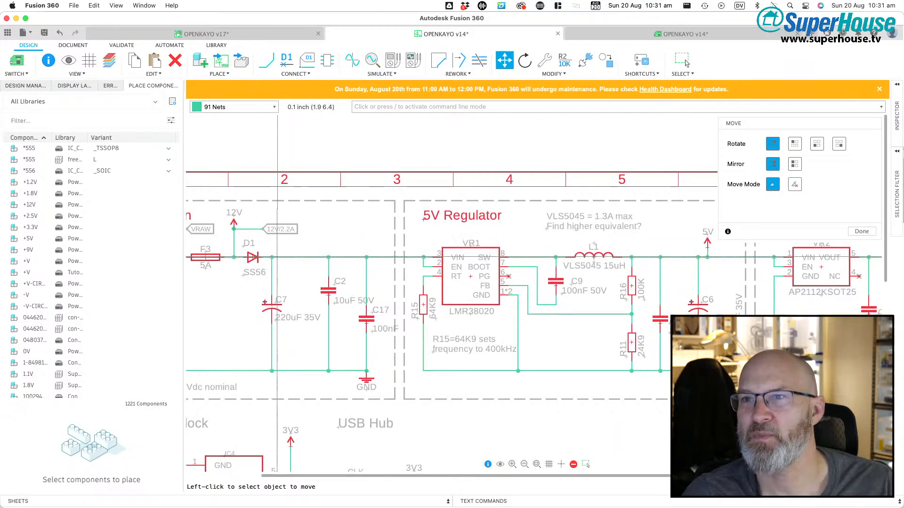
pyautogui.scroll(-1, 462, 264)
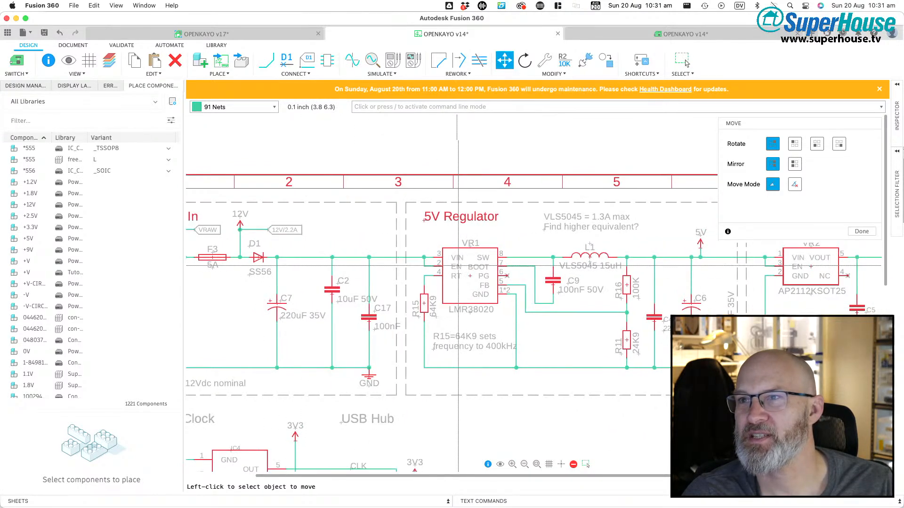
pyautogui.scroll(-3, 462, 269)
pyautogui.scroll(2, 374, 268)
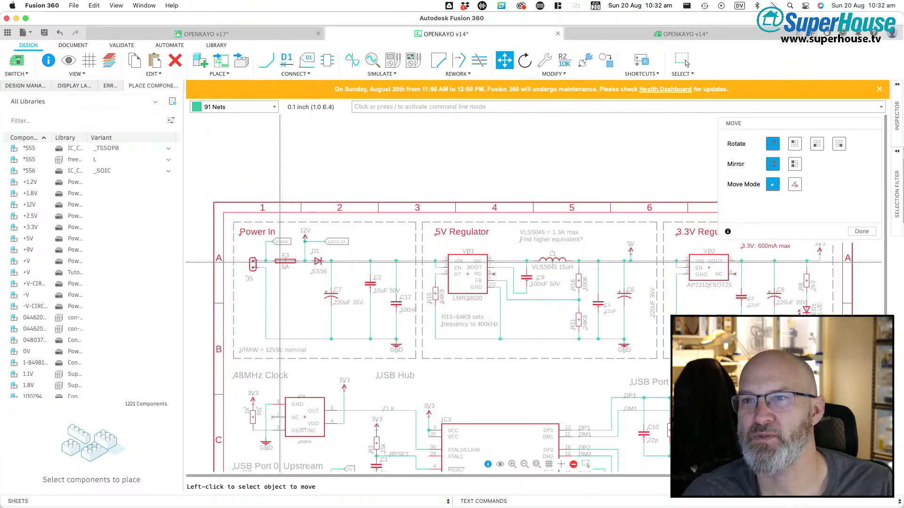
pyautogui.press('Escape')
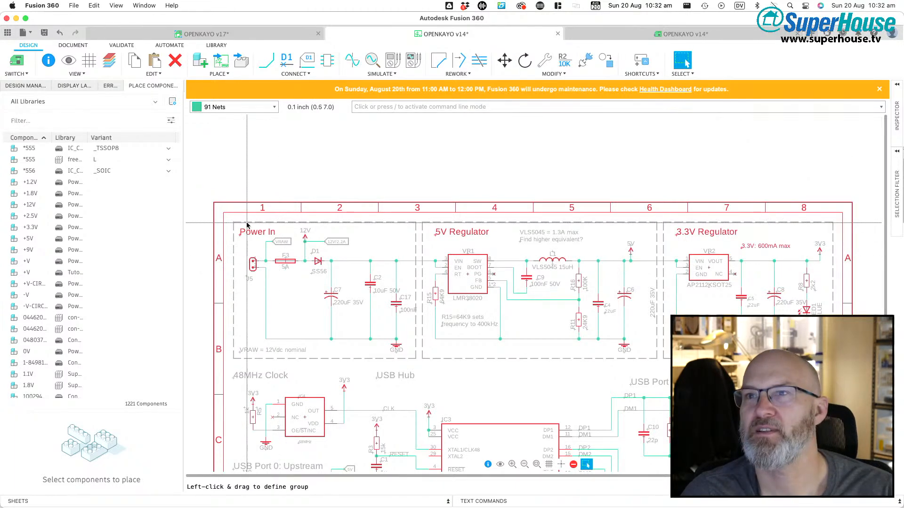
# Step: Shift the Power In title and the section's left frame line about 0.1 inch right, and the VRAW note about 0.2 inch right
pyautogui.press('m')
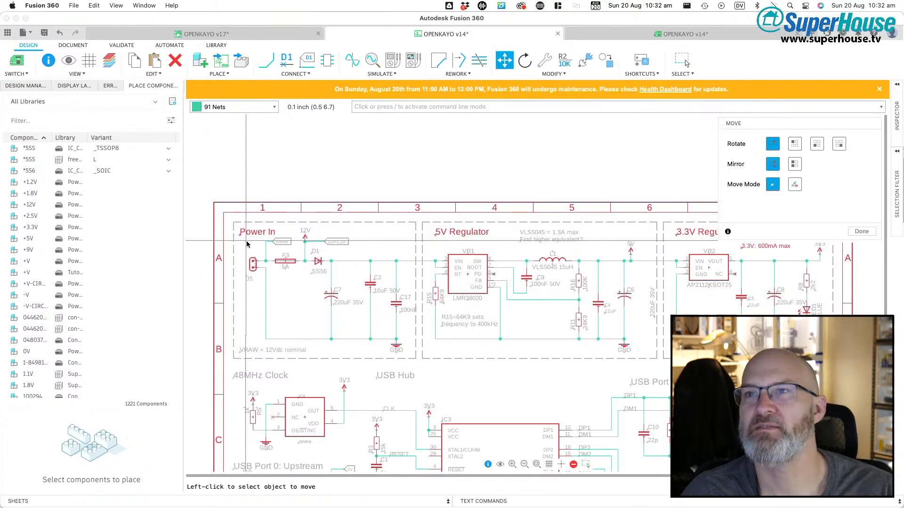
pyautogui.click(241, 234)
pyautogui.click(247, 234)
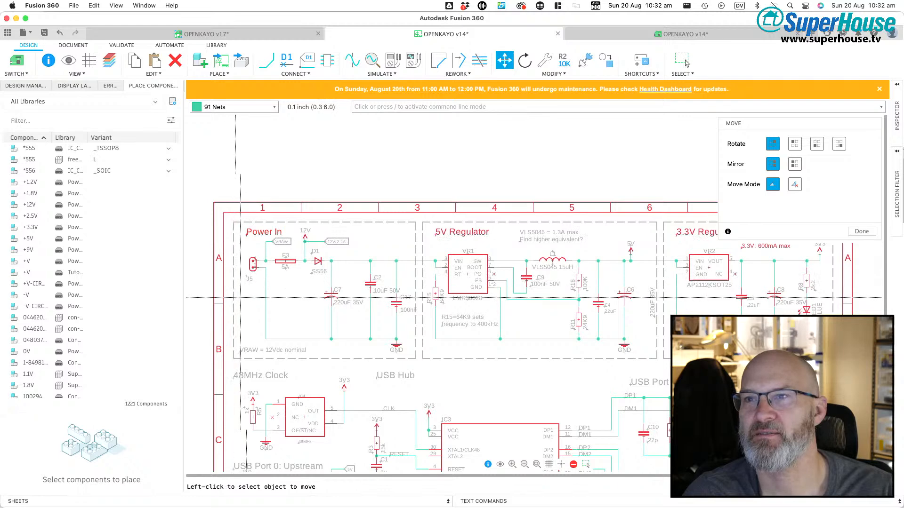
pyautogui.click(244, 350)
pyautogui.click(258, 350)
pyautogui.click(234, 306)
pyautogui.click(239, 304)
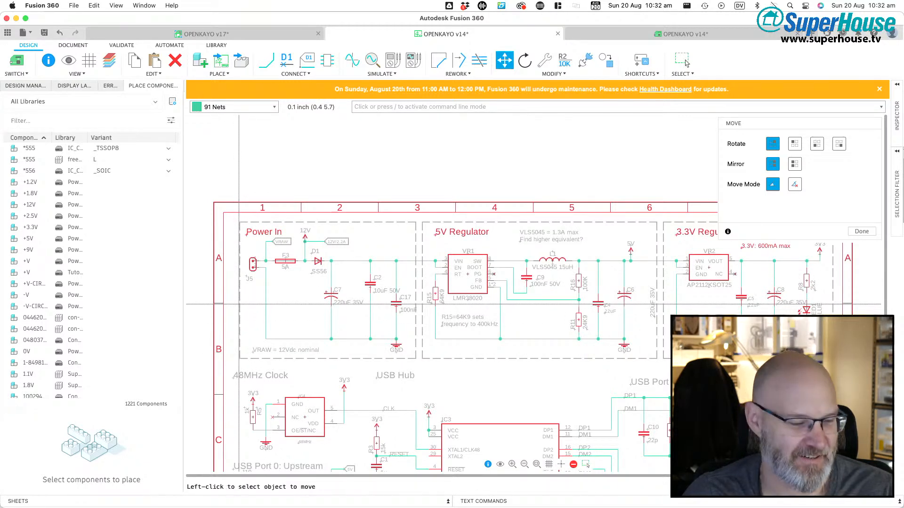
pyautogui.press('Escape')
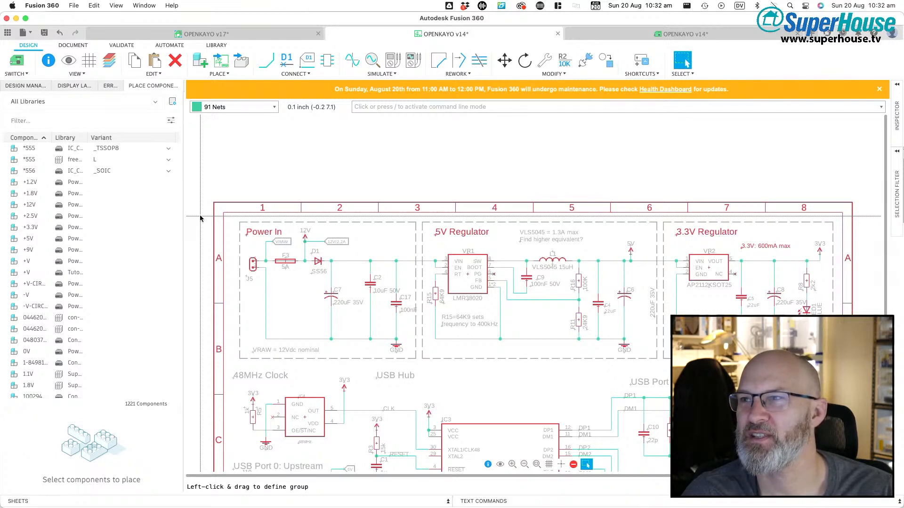
# Step: Move the Power In section and the 5V Regulator circuitry up to R16 and R11 together about 0.1 inch to the left
pyautogui.moveTo(200, 216); pyautogui.dragTo(589, 363)
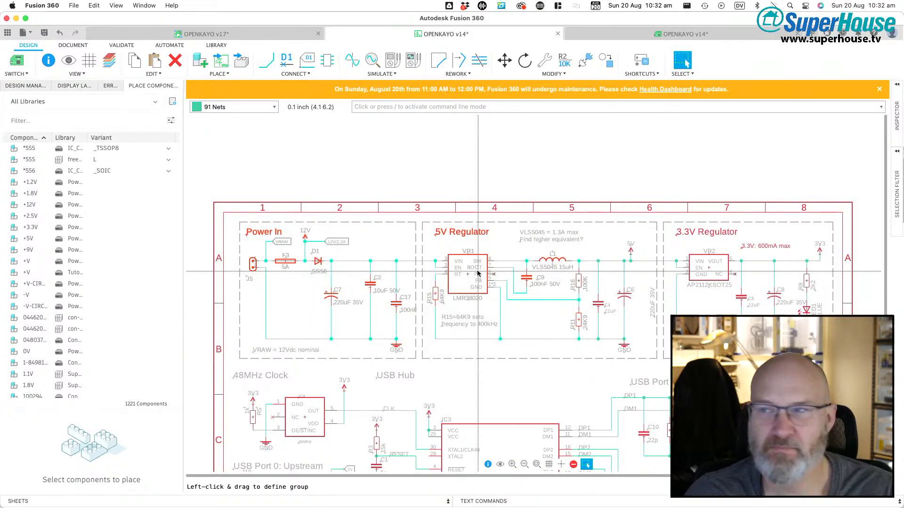
pyautogui.press('m')
pyautogui.keyDown('ctrl'); pyautogui.rightClick(451, 296); pyautogui.keyUp('ctrl')
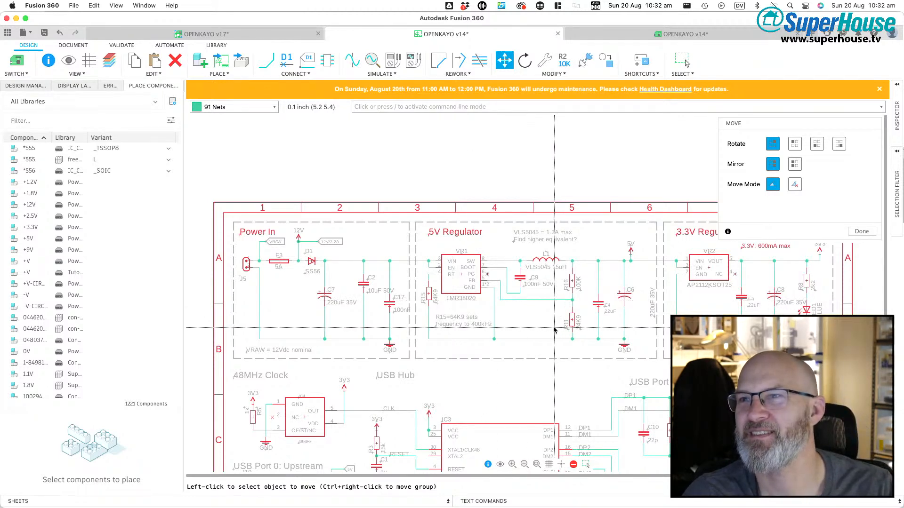
pyautogui.scroll(5, 363, 278)
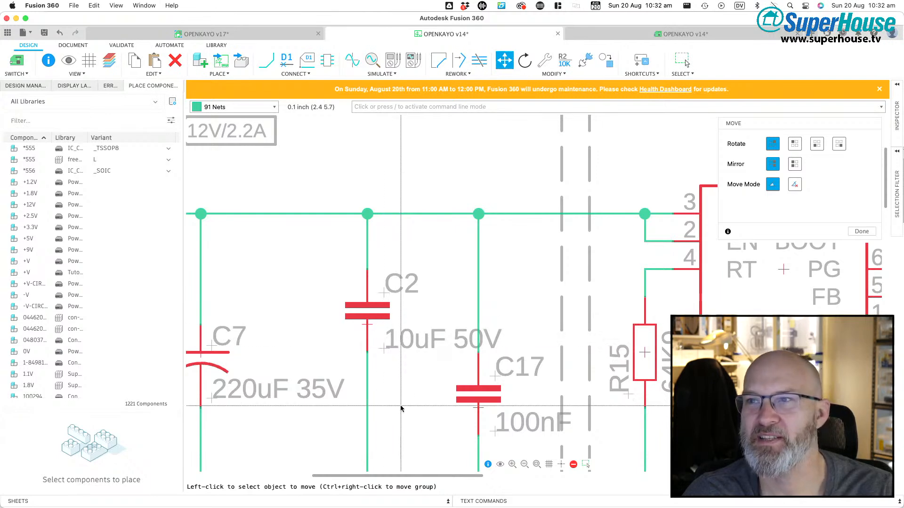
# Step: Set the value of input capacitor C2 to 10uF 35V
pyautogui.press('Escape')
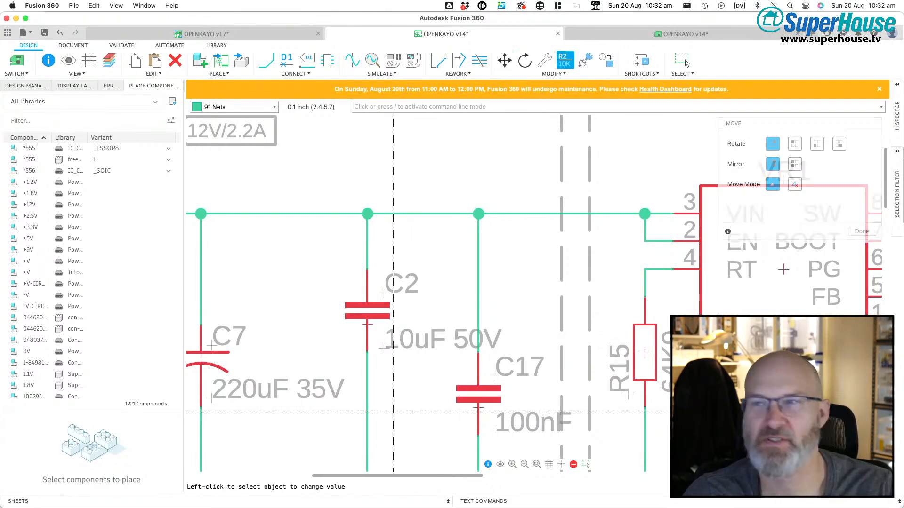
pyautogui.click(369, 323)
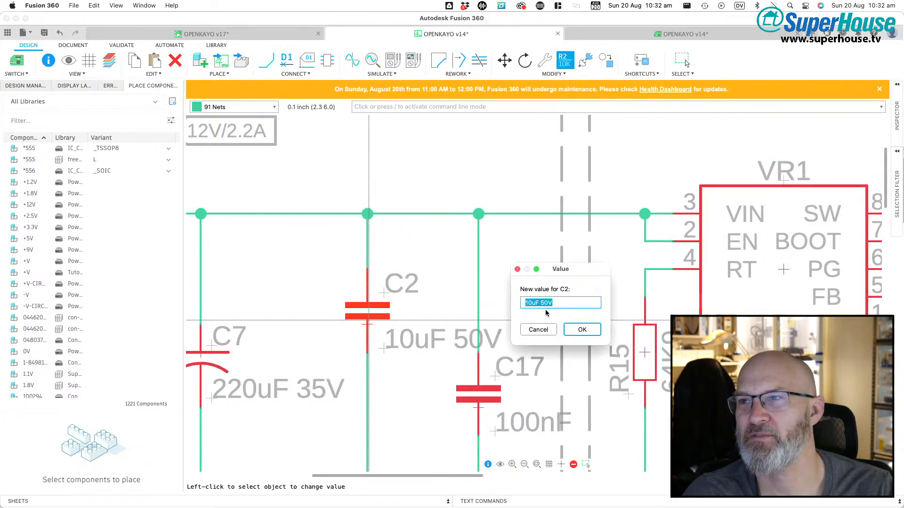
pyautogui.press('BackSpace')
pyautogui.write('35')
pyautogui.press('Return')
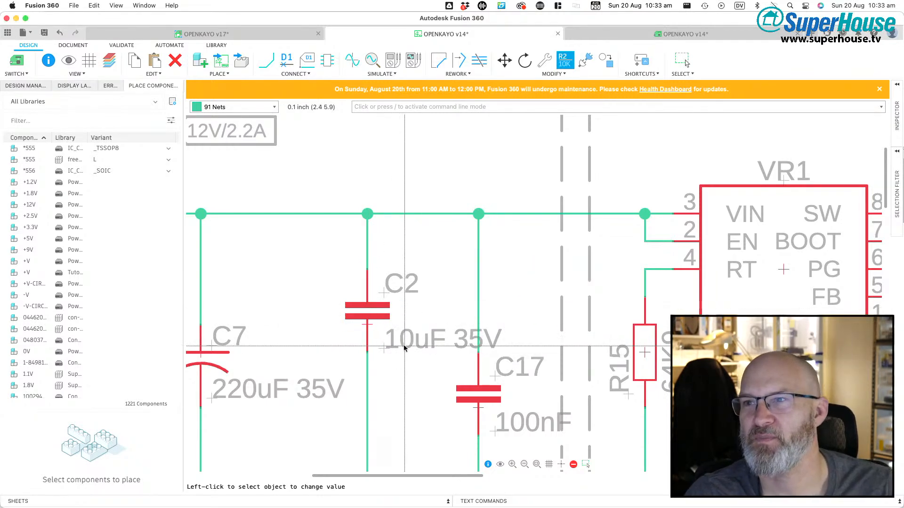
# Step: Examine the capacitors in the Power In and 5V Regulator sections, and view their layout within the whole sheet
pyautogui.scroll(-5, 404, 347)
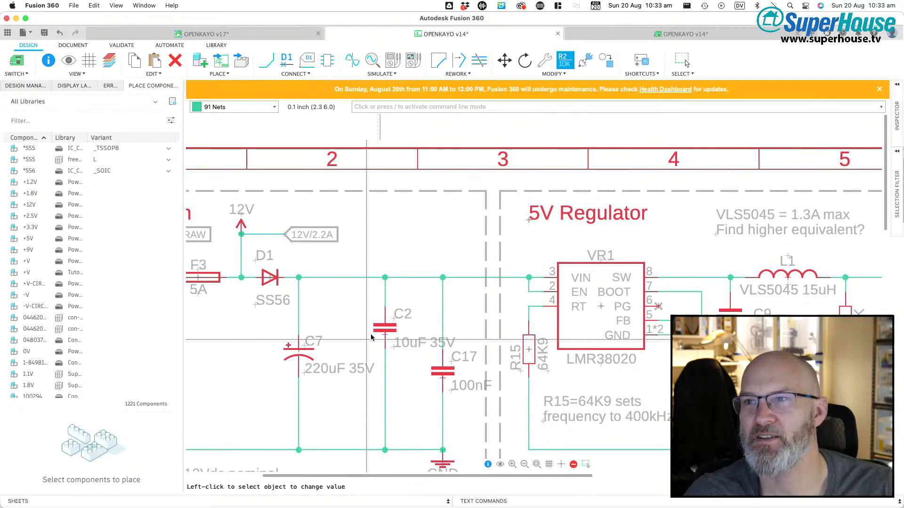
pyautogui.scroll(2, 306, 276)
pyautogui.scroll(-3, 305, 276)
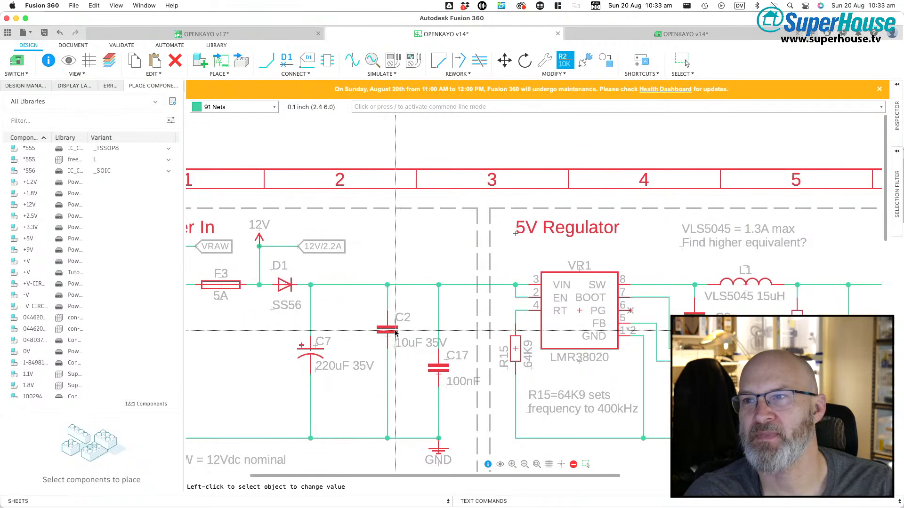
pyautogui.scroll(-2, 329, 300)
pyautogui.scroll(3, 328, 300)
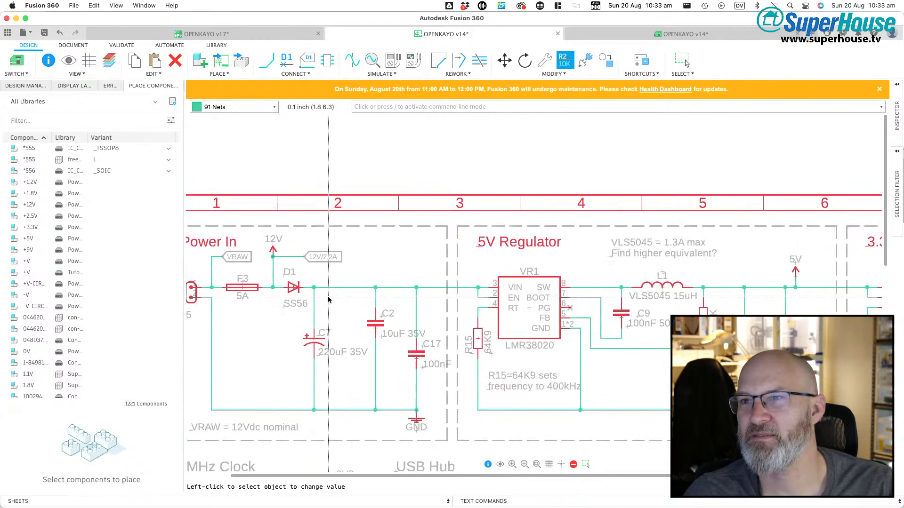
pyautogui.scroll(-1, 329, 300)
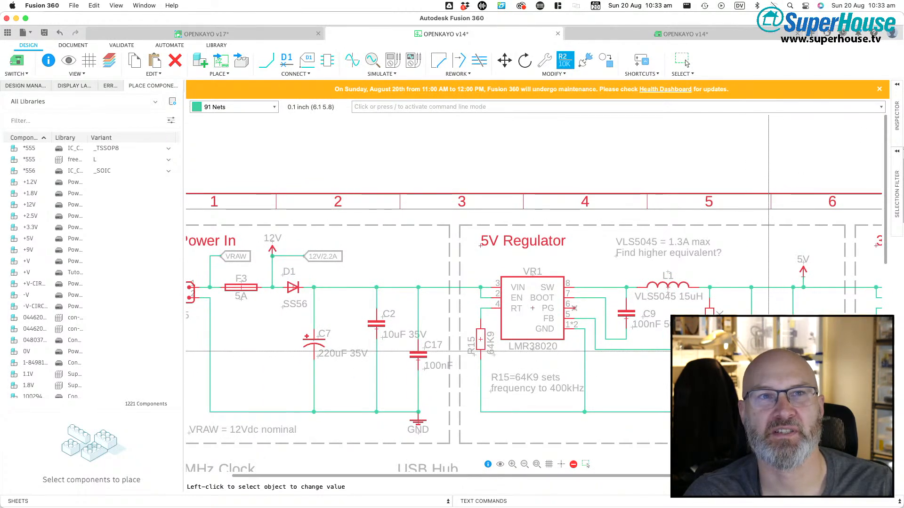
pyautogui.scroll(-3, 769, 351)
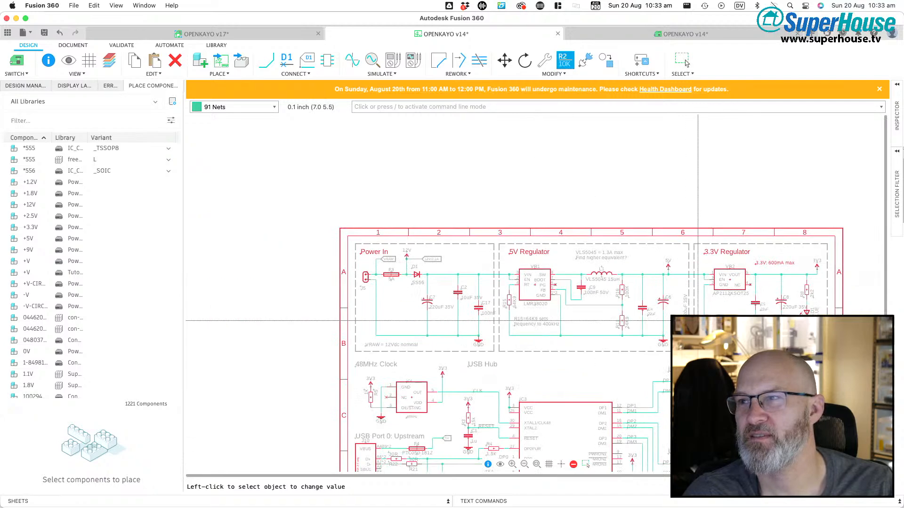
pyautogui.scroll(6, 557, 299)
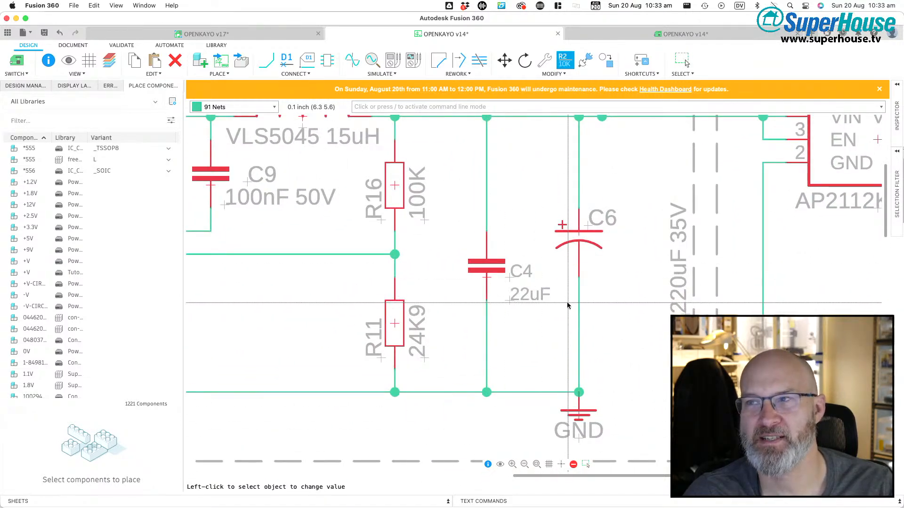
pyautogui.scroll(-3, 567, 305)
pyautogui.scroll(-4, 282, 300)
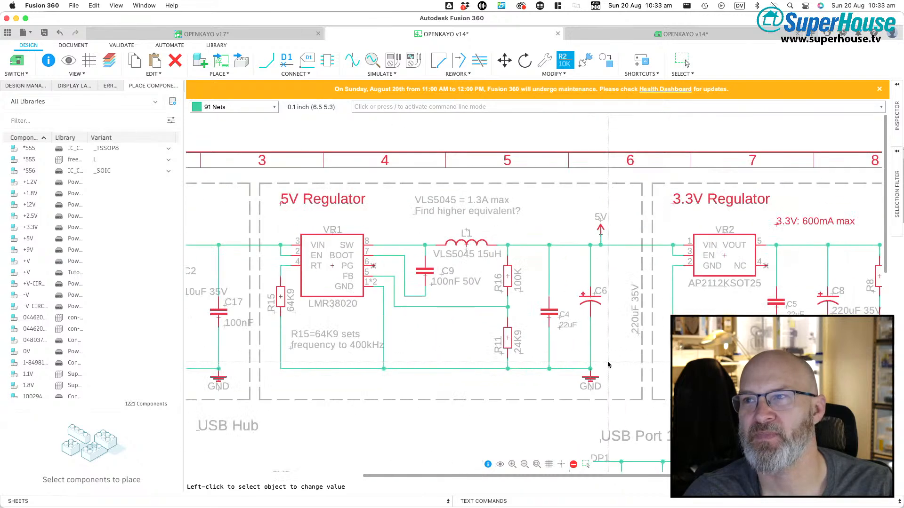
pyautogui.scroll(3, 282, 300)
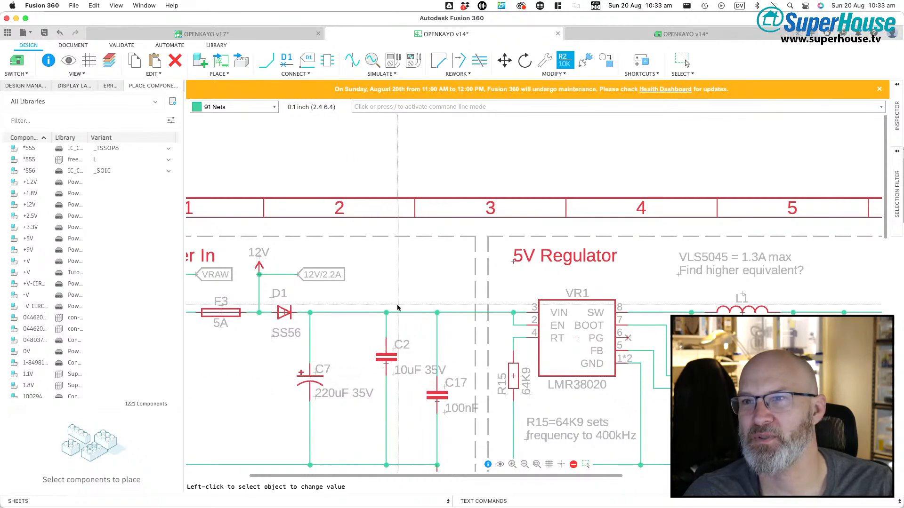
pyautogui.scroll(-2, 398, 299)
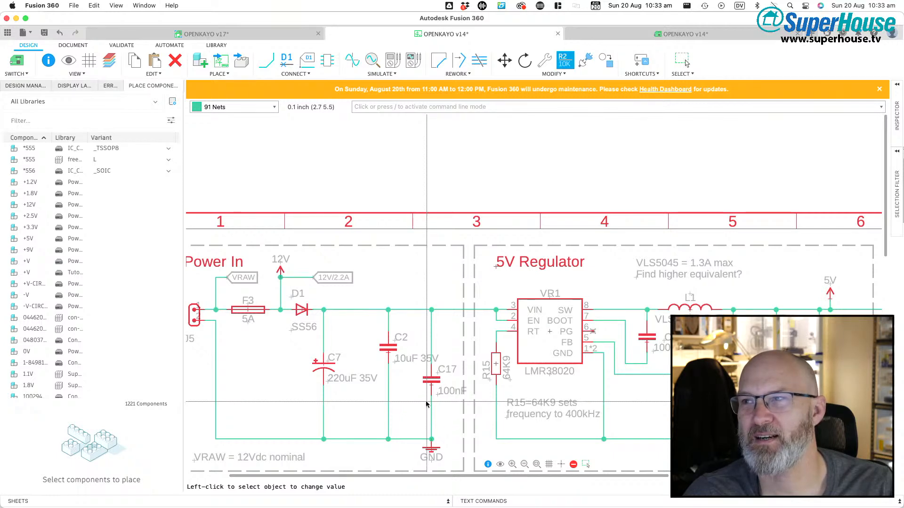
pyautogui.scroll(3, 388, 391)
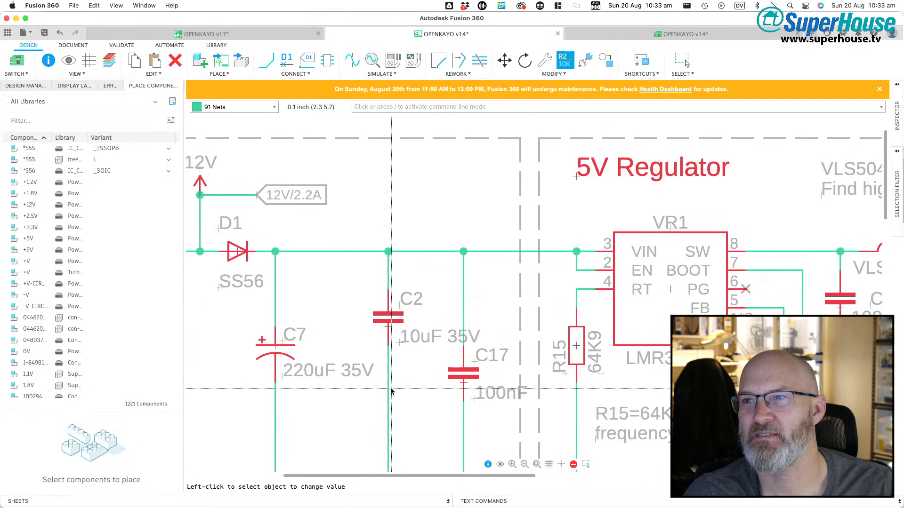
pyautogui.scroll(-3, 385, 313)
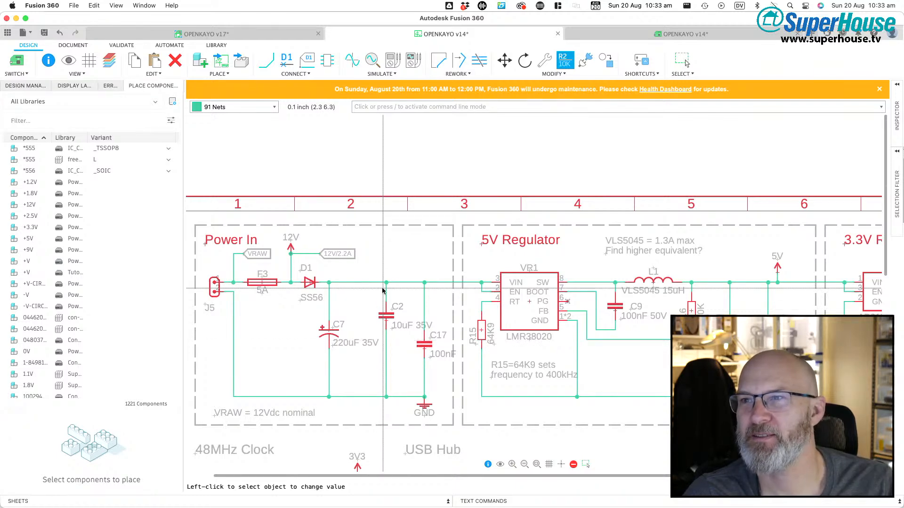
pyautogui.scroll(-3, 383, 291)
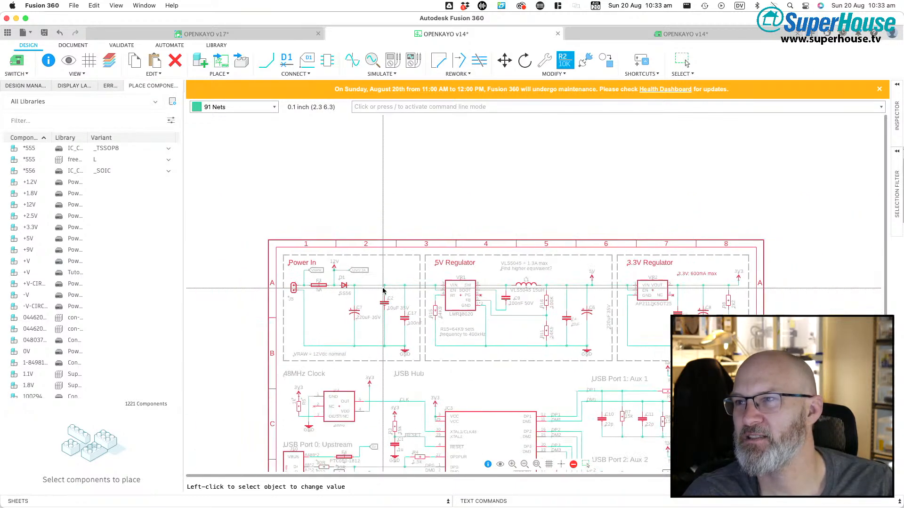
pyautogui.scroll(1, 382, 290)
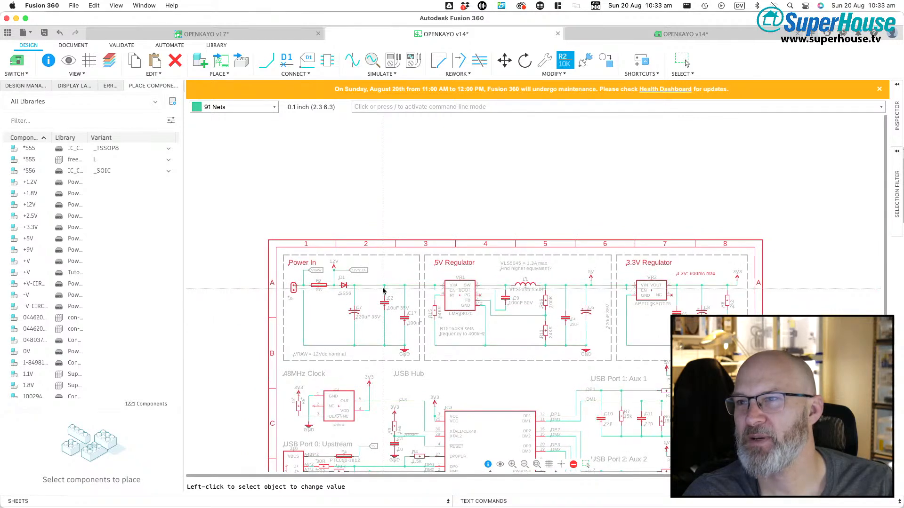
pyautogui.scroll(-3, 383, 290)
pyautogui.scroll(1, 383, 291)
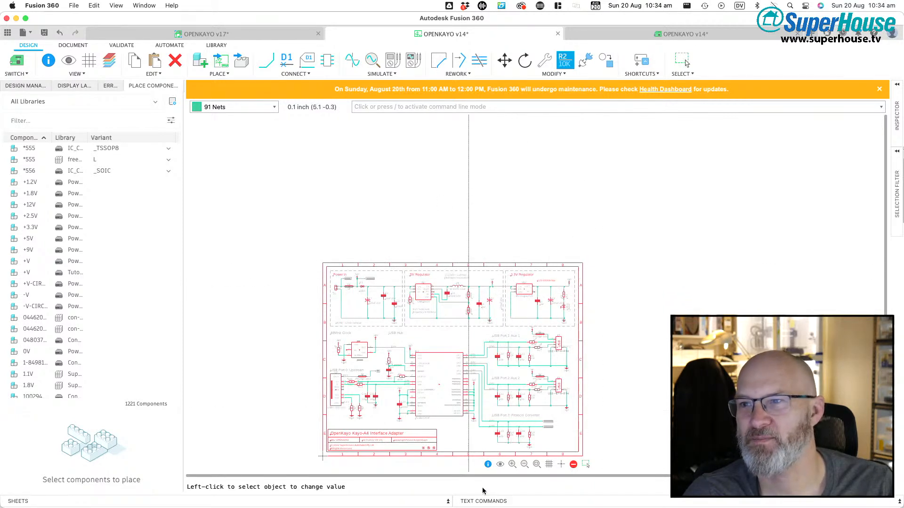
# Step: Show the sheet previews, view the second sheet in full, and return to the first sheet
pyautogui.click(449, 502)
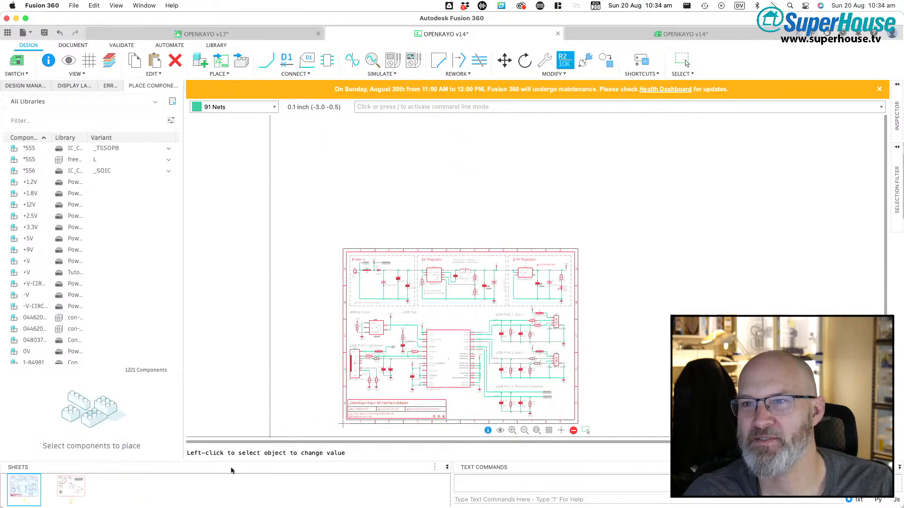
pyautogui.click(70, 484)
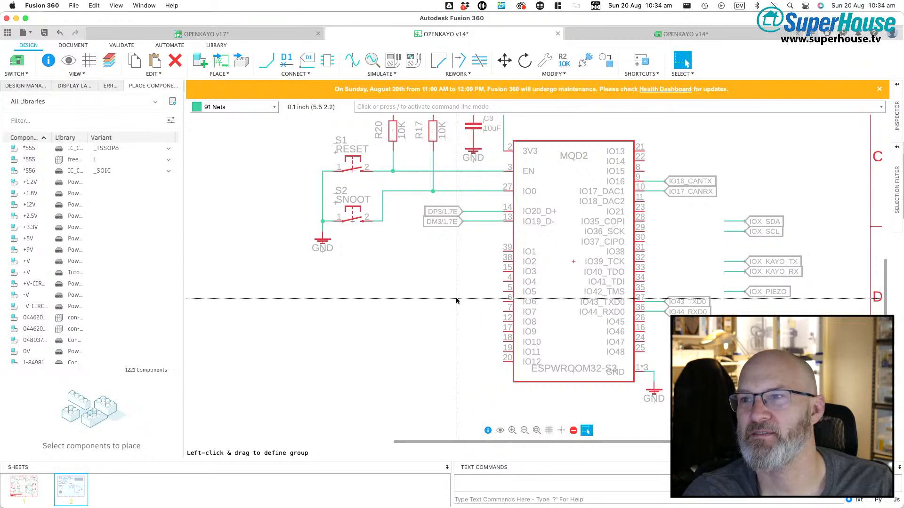
pyautogui.click(537, 430)
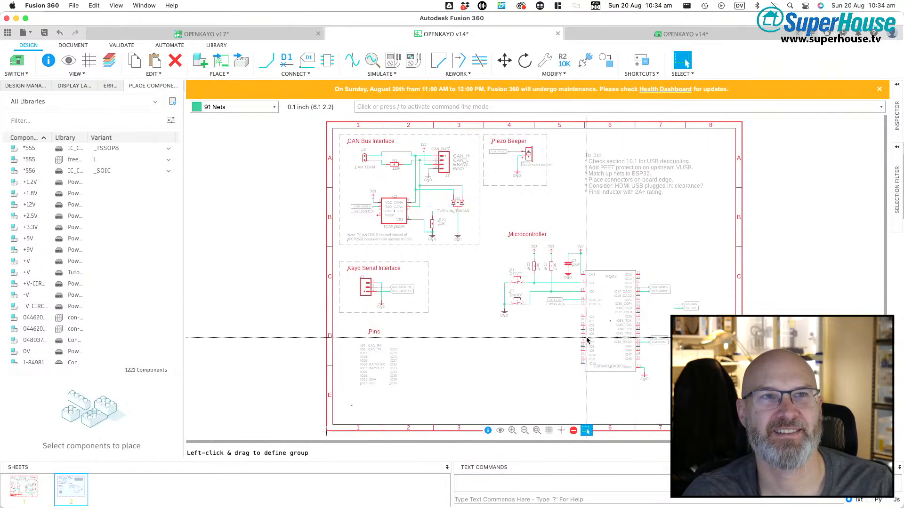
pyautogui.click(33, 480)
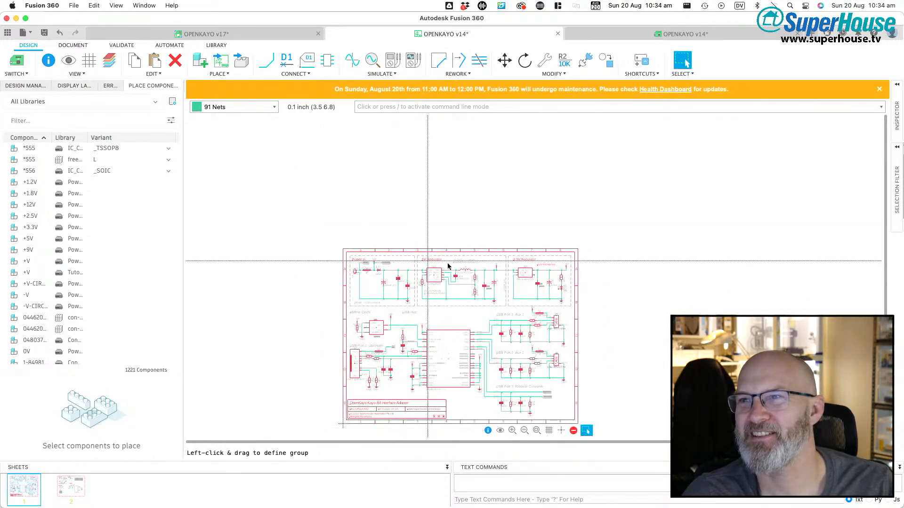
# Step: Move C6's vertical value text about 0.2 inch left so that it sits close beside the capacitor
pyautogui.scroll(3, 518, 298)
pyautogui.scroll(2, 517, 298)
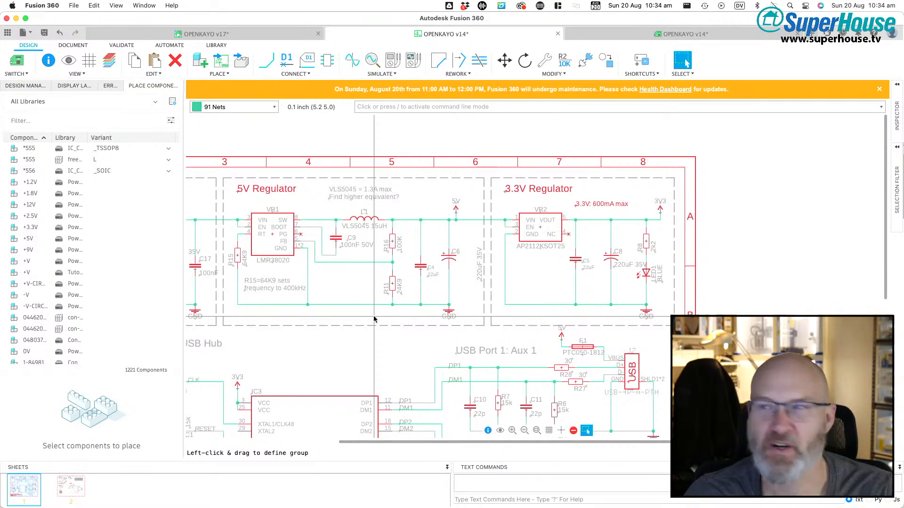
pyautogui.press('m')
pyautogui.click(466, 280)
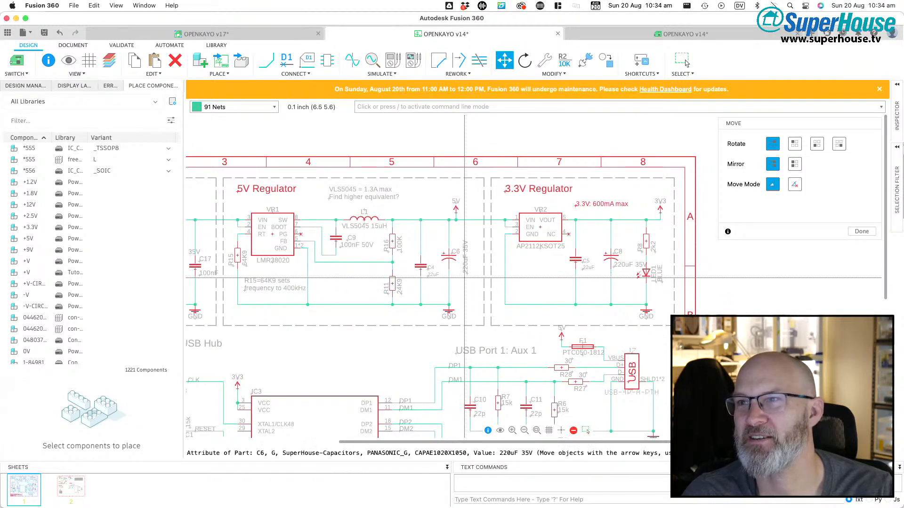
pyautogui.click(465, 278)
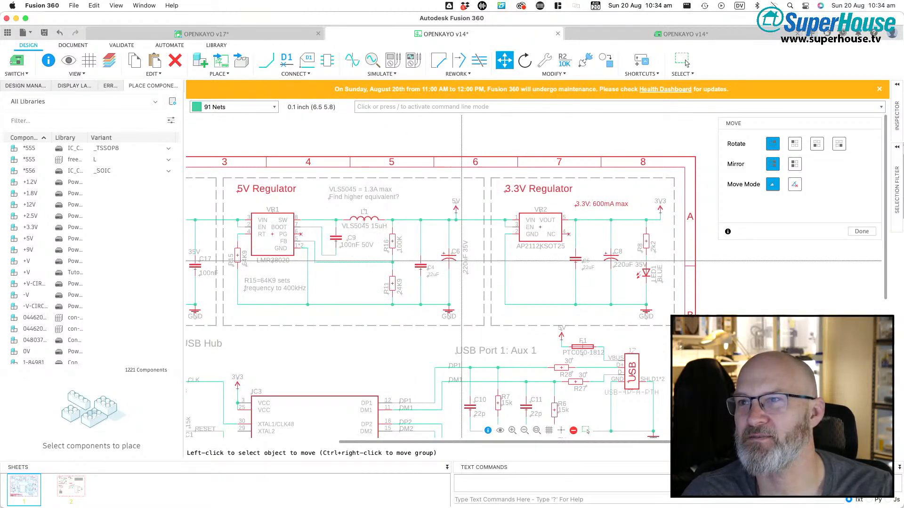
# Step: Shift C6 with its value text, 5V and GND symbols about 0.2 inch right, and C4 about 0.1 inch left
pyautogui.click(685, 62)
pyautogui.moveTo(436, 191); pyautogui.dragTo(473, 319)
pyautogui.press('m')
pyautogui.keyDown('ctrl'); pyautogui.rightClick(460, 274); pyautogui.keyUp('ctrl')
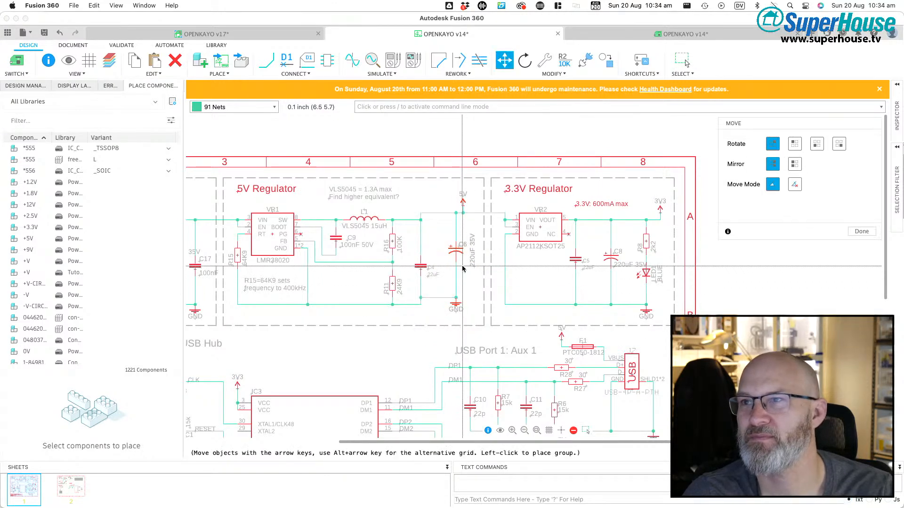
pyautogui.click(420, 266)
pyautogui.click(413, 267)
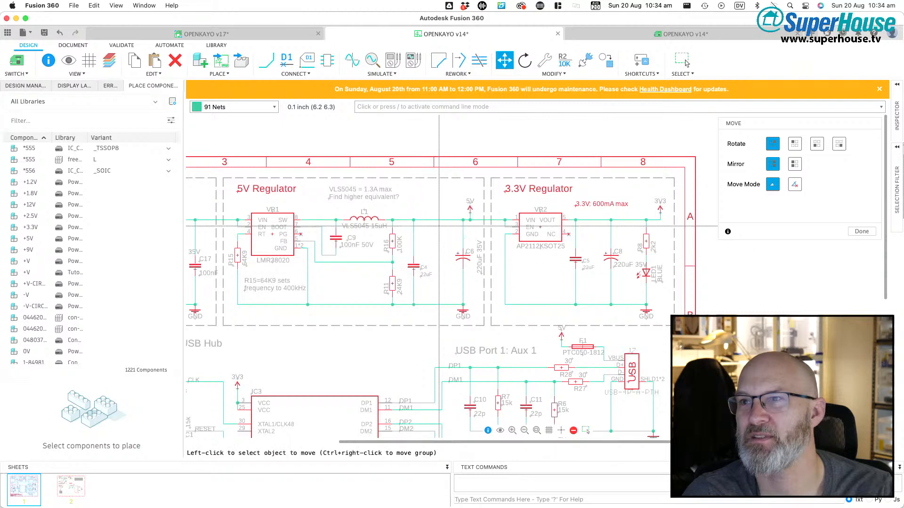
# Step: Copy C4 into the gap between C4 and C6, and wire the copy to the 5V rail and the ground line
pyautogui.press('c')
pyautogui.click(413, 270)
pyautogui.click(440, 271)
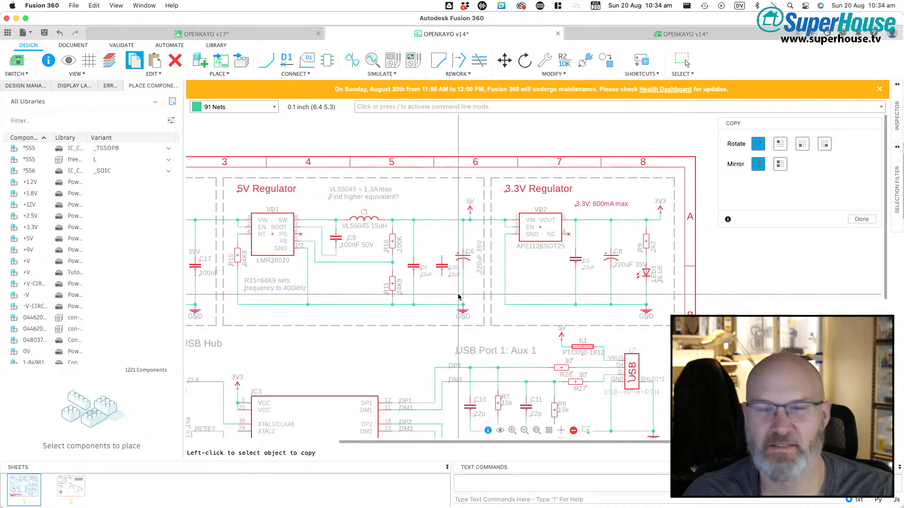
pyautogui.press('n')
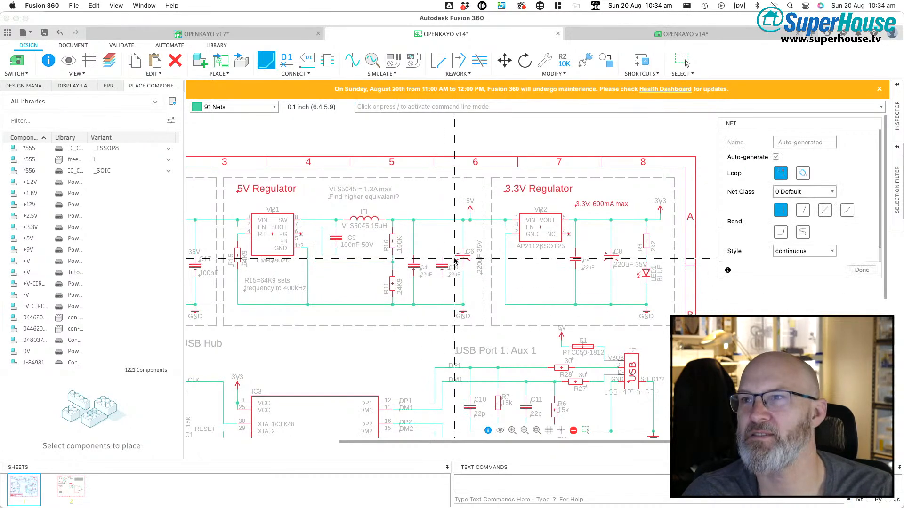
pyautogui.click(443, 221)
pyautogui.click(442, 305)
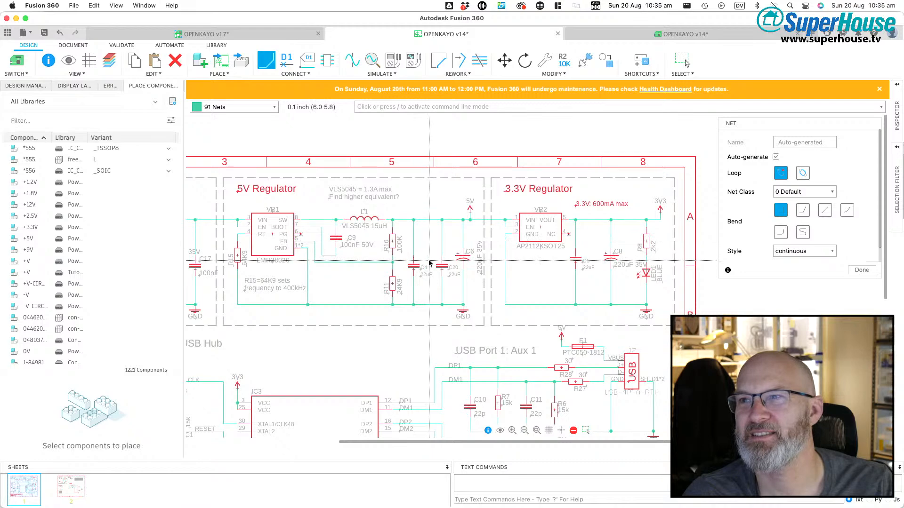
# Step: Place a copy of C4 below the 5V Regulator frame, with copied GND and 5V symbols attached to its ends
pyautogui.scroll(-2, 429, 263)
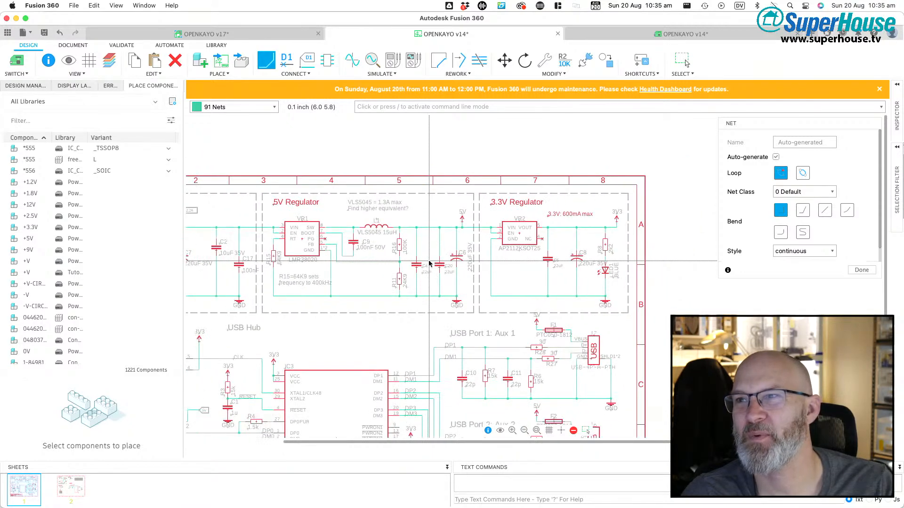
pyautogui.scroll(5, 428, 264)
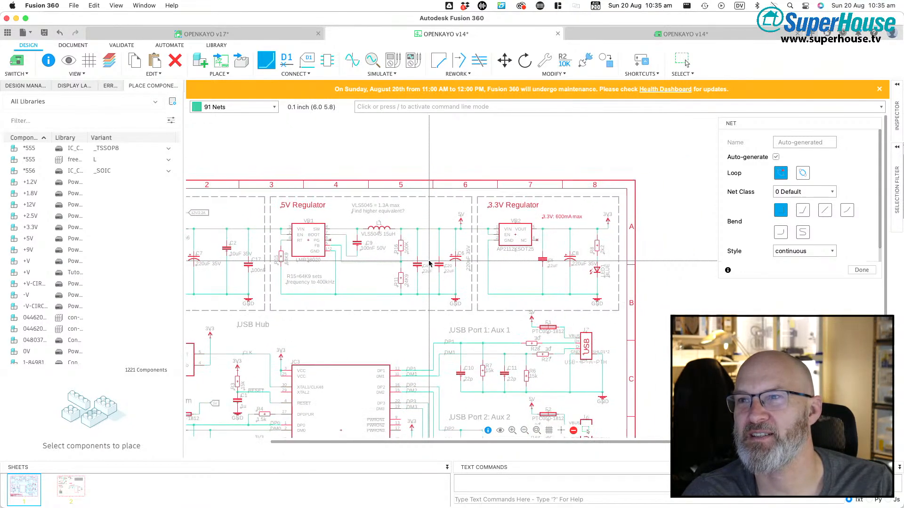
pyautogui.scroll(-3, 428, 263)
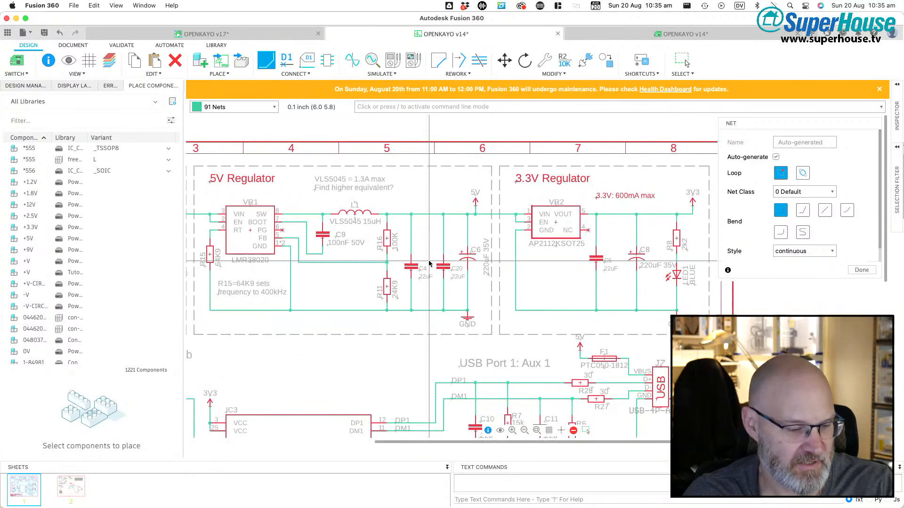
pyautogui.hotkey('ctrl', 'c')
pyautogui.click(412, 266)
pyautogui.click(333, 373)
pyautogui.click(468, 319)
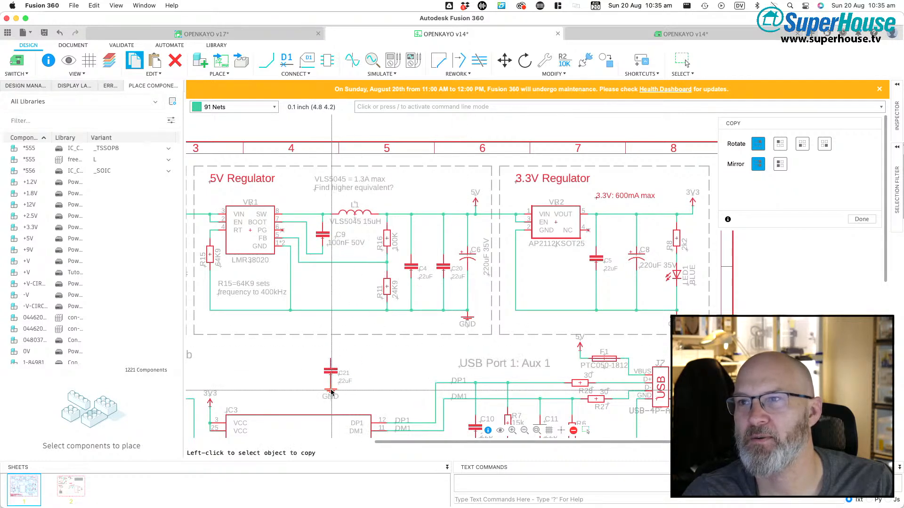
pyautogui.click(476, 200)
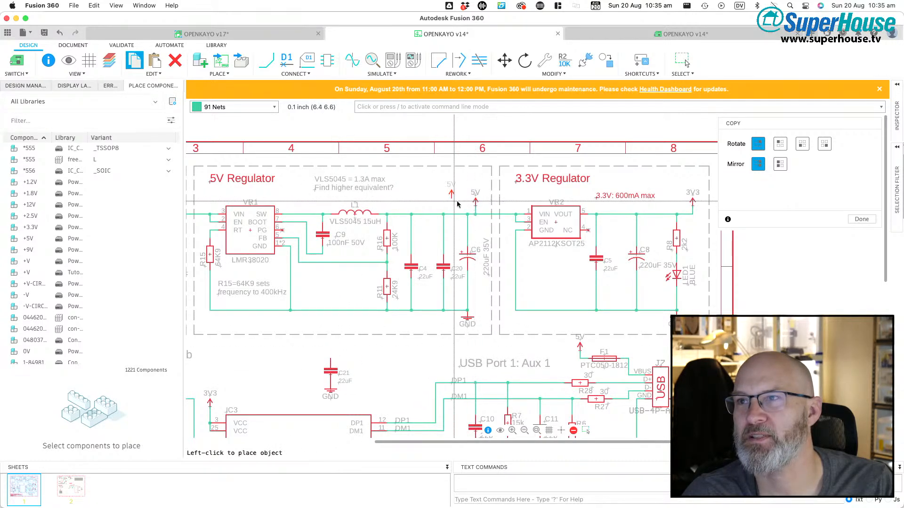
pyautogui.click(332, 364)
# Step: Duplicate the capacitor below the 5V Regulator frame, with its GND and 5V symbols, about 0.5 inch to the right
pyautogui.click(332, 376)
pyautogui.click(371, 375)
pyautogui.click(331, 393)
pyautogui.click(371, 397)
pyautogui.click(331, 352)
pyautogui.click(371, 353)
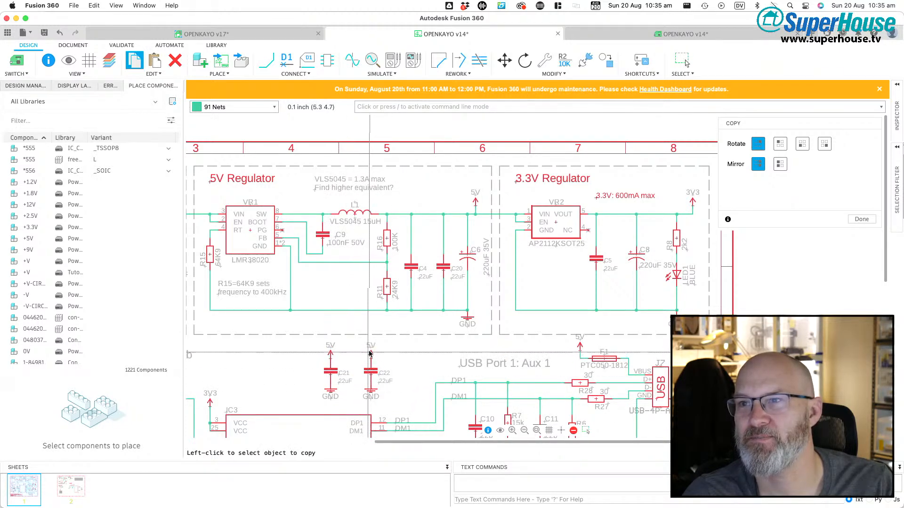
# Step: Duplicate the middle 22uF capacitor with its GND and 5V symbols about 0.4 inch to the right, aligning the 5V symbol with the capacitor
pyautogui.click(371, 374)
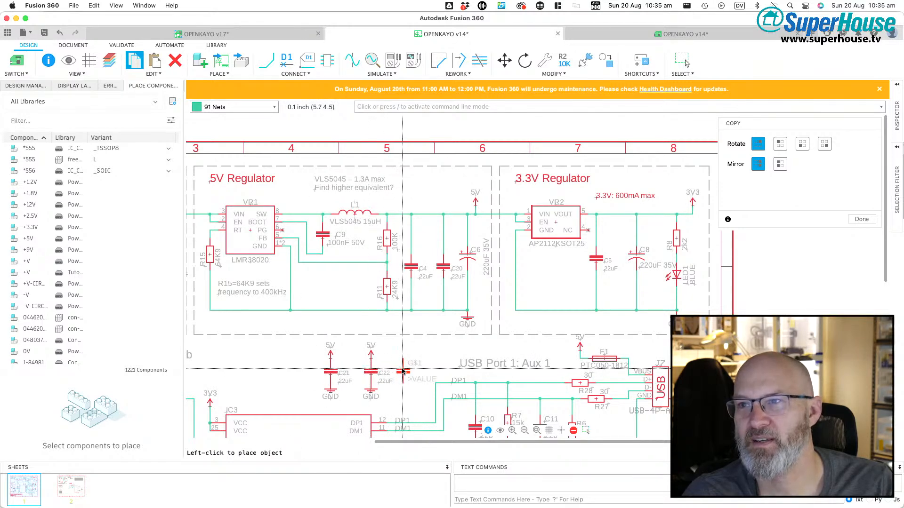
pyautogui.click(372, 391)
pyautogui.click(403, 393)
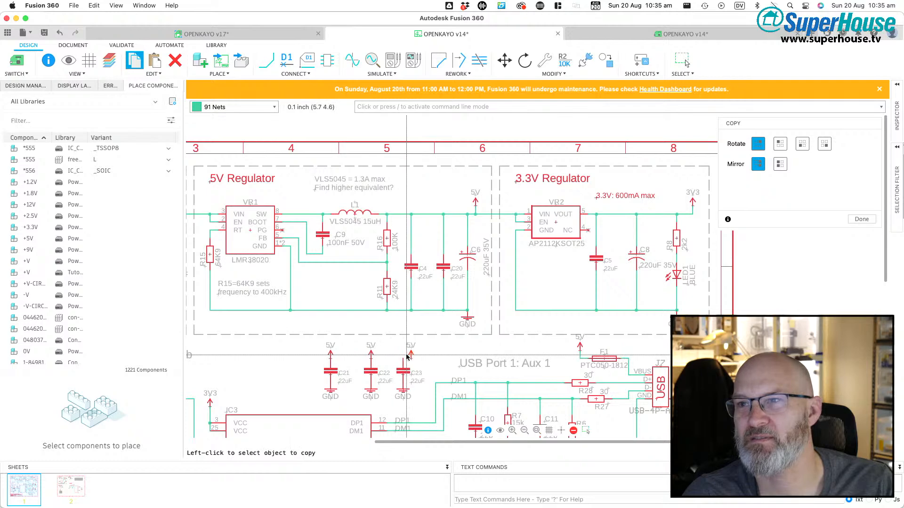
pyautogui.press('m')
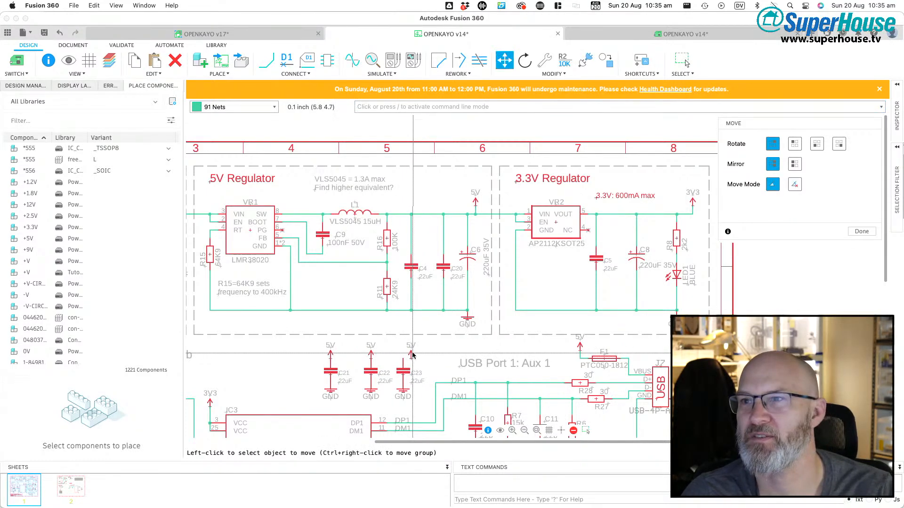
pyautogui.click(411, 354)
pyautogui.click(404, 357)
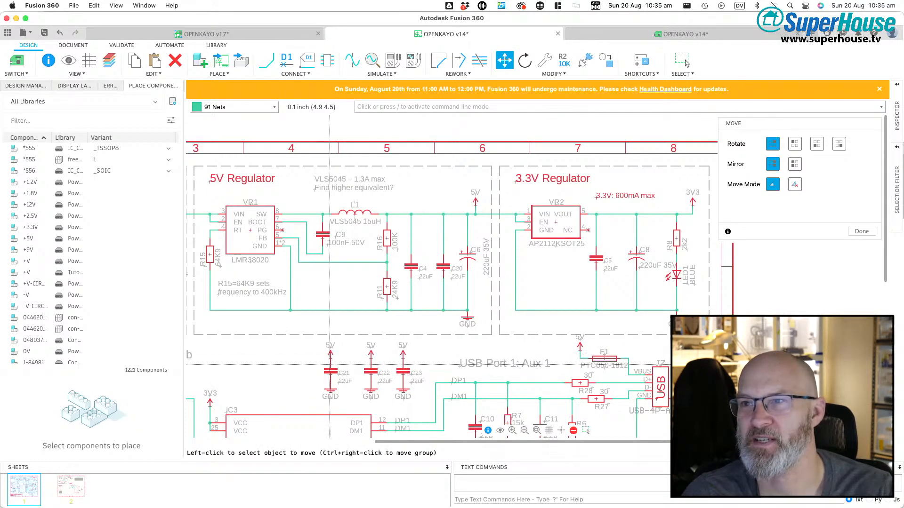
# Step: Shift C21 with its GND and 5V symbols about 0.1 inch right to even out the capacitor spacing
pyautogui.scroll(-3, 383, 332)
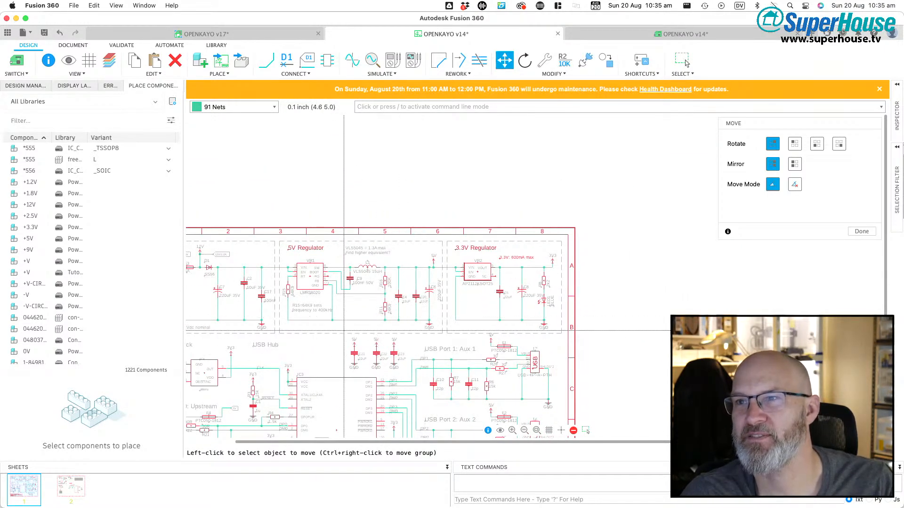
pyautogui.scroll(3, 337, 349)
pyautogui.click(378, 363)
pyautogui.click(388, 389)
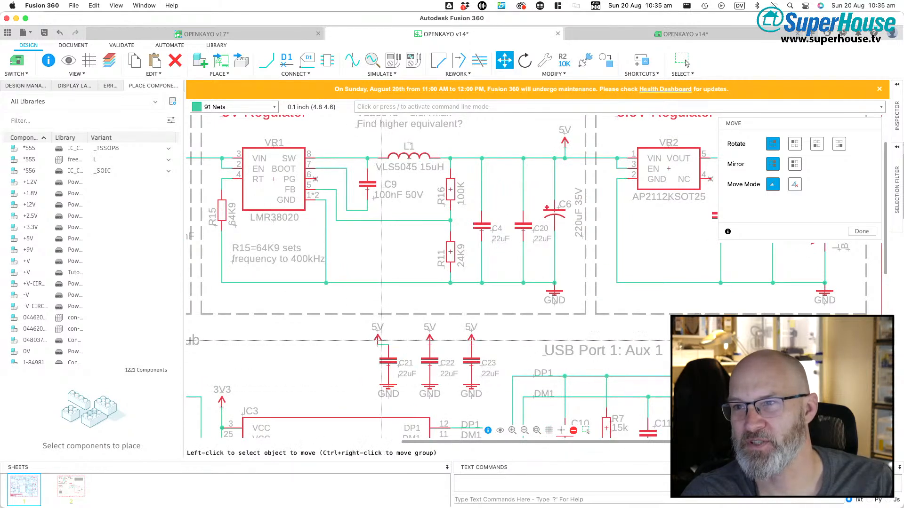
# Step: Place a copy of C2 (10uF 35V) left of C21 and attach a copied GND symbol to its lower end
pyautogui.scroll(-5, 297, 314)
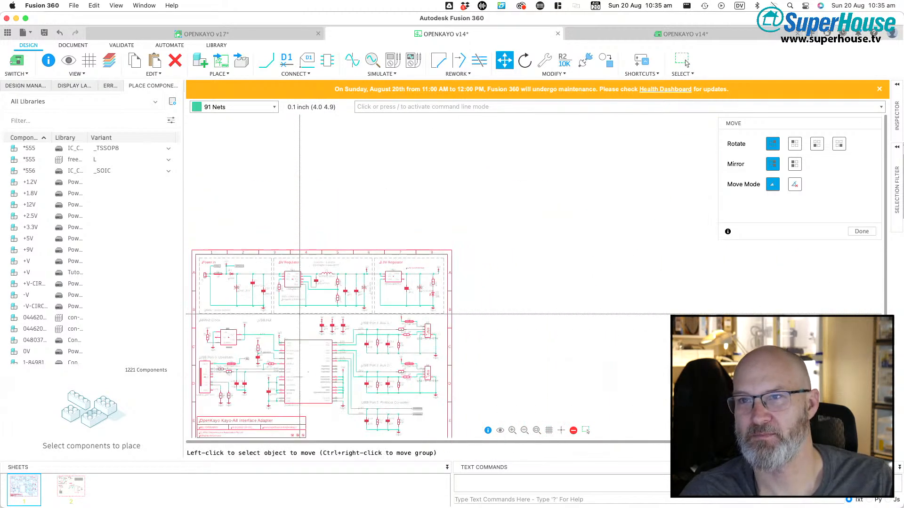
pyautogui.scroll(6, 263, 283)
pyautogui.scroll(-3, 252, 272)
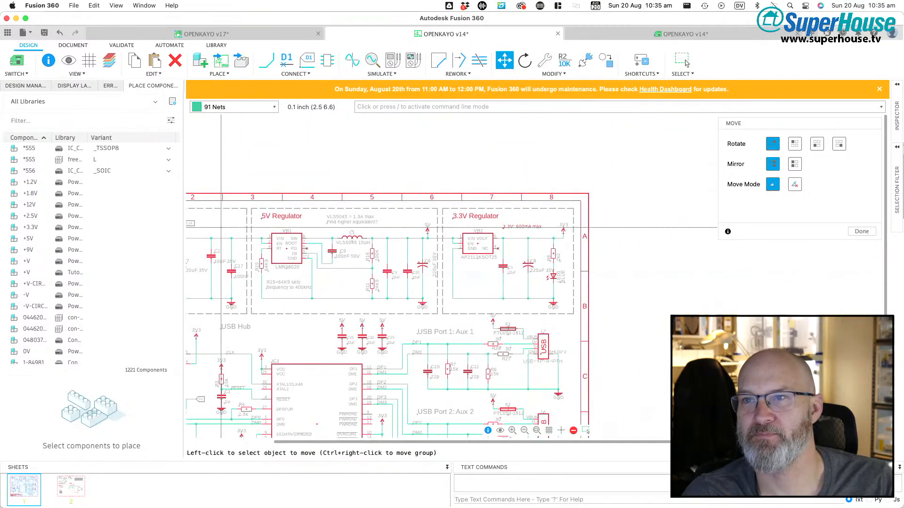
pyautogui.scroll(3, 209, 228)
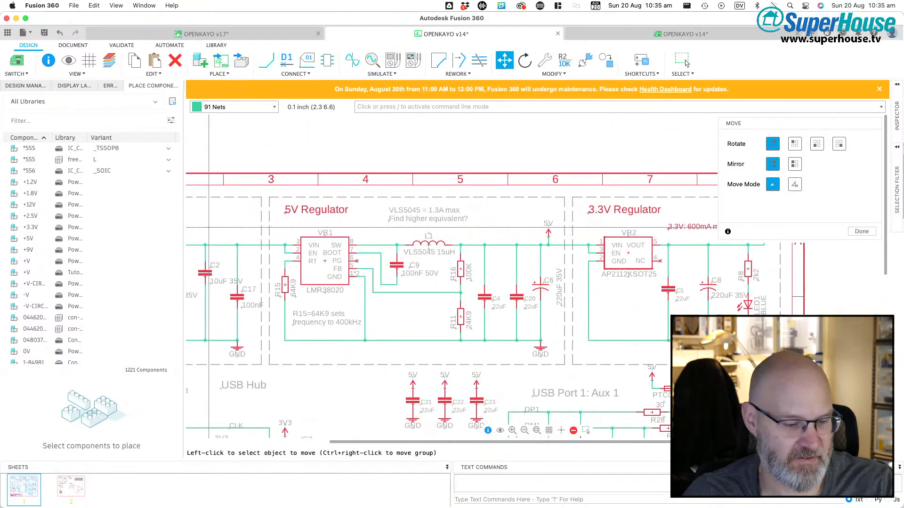
pyautogui.hotkey('ctrl', 'c')
pyautogui.click(205, 273)
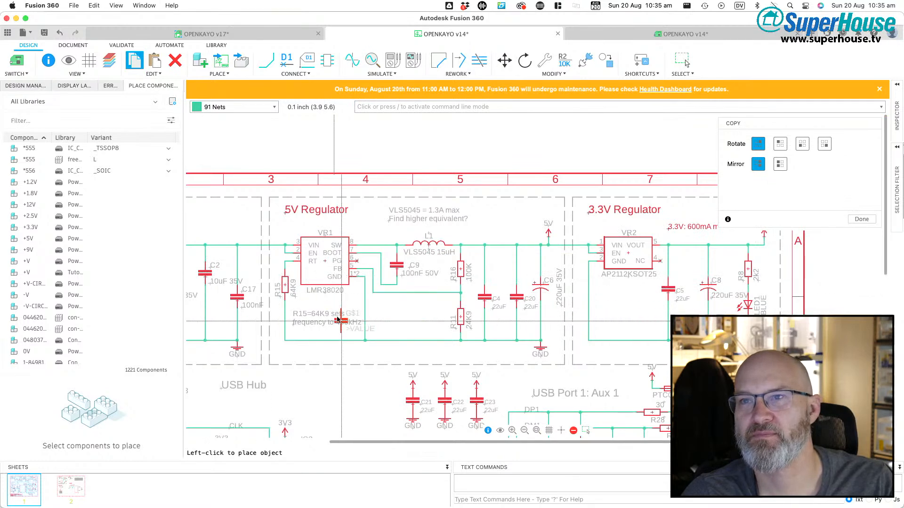
pyautogui.click(357, 401)
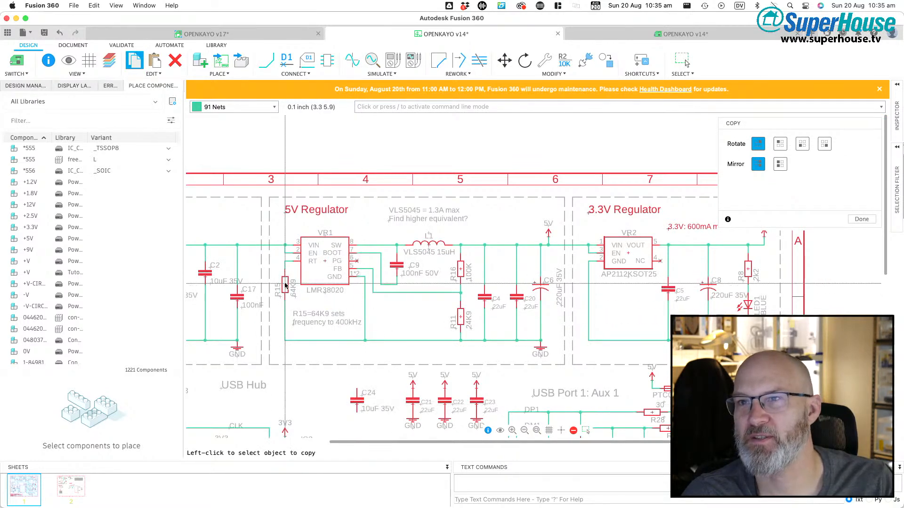
pyautogui.click(238, 349)
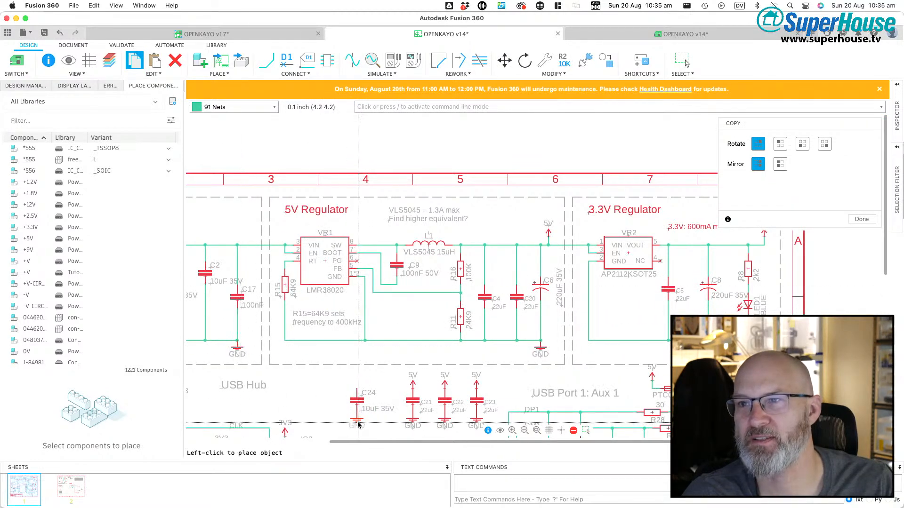
pyautogui.click(357, 420)
# Step: Copy the 12V symbol from the Power In section onto the upper end of C24, and delete the copy
pyautogui.scroll(-5, 331, 352)
pyautogui.scroll(6, 373, 300)
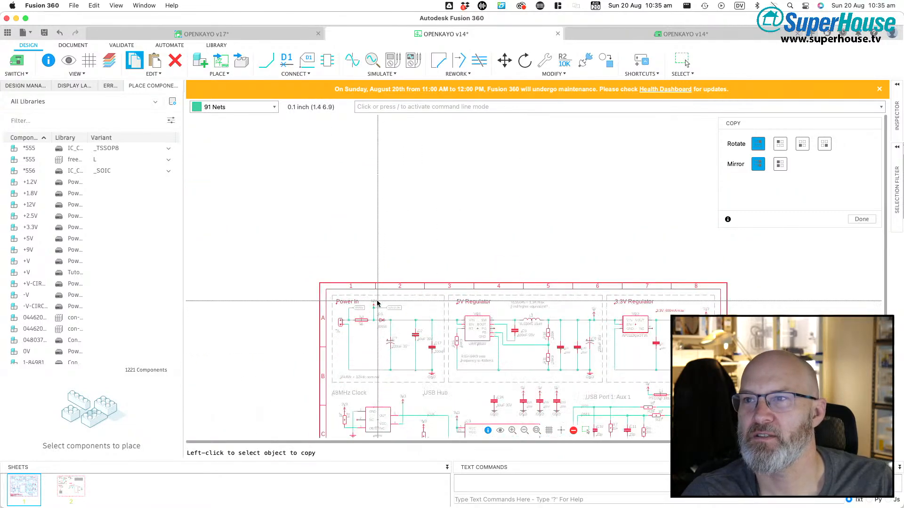
pyautogui.click(359, 301)
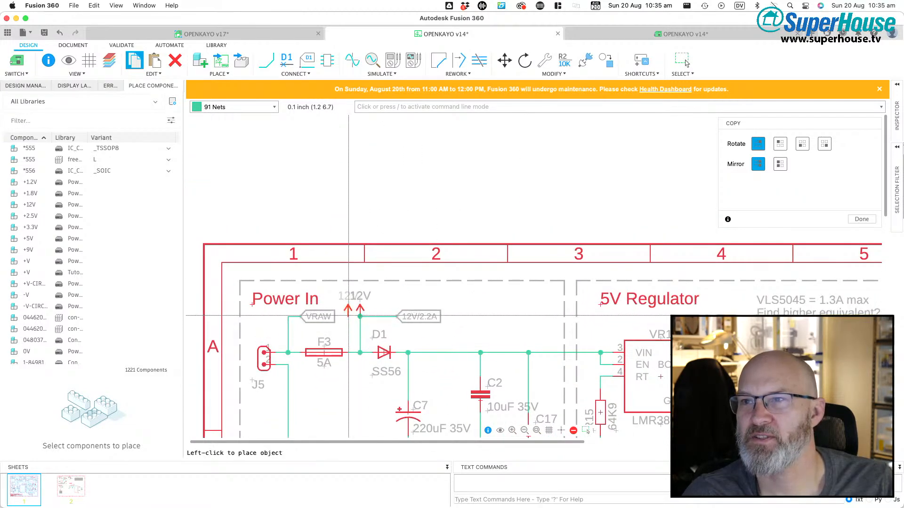
pyautogui.scroll(-5, 497, 305)
pyautogui.scroll(7, 506, 320)
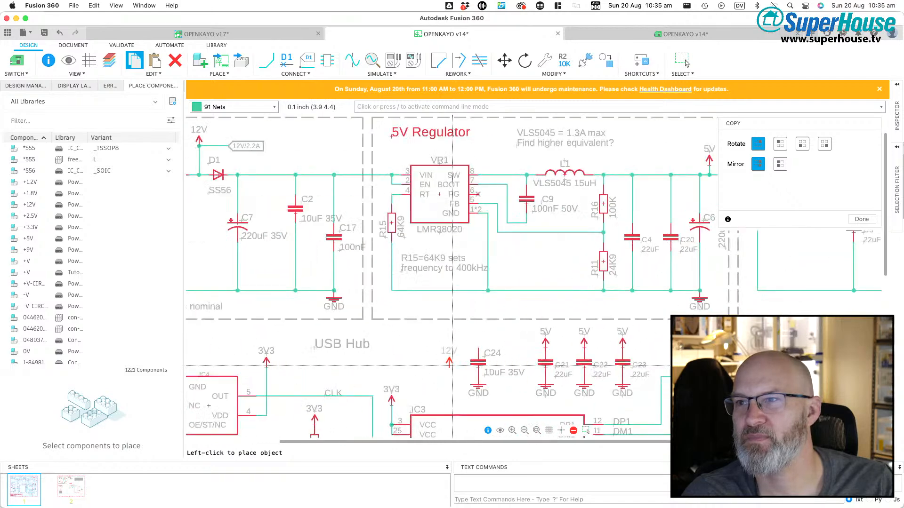
pyautogui.click(509, 325)
pyautogui.scroll(-3, 424, 296)
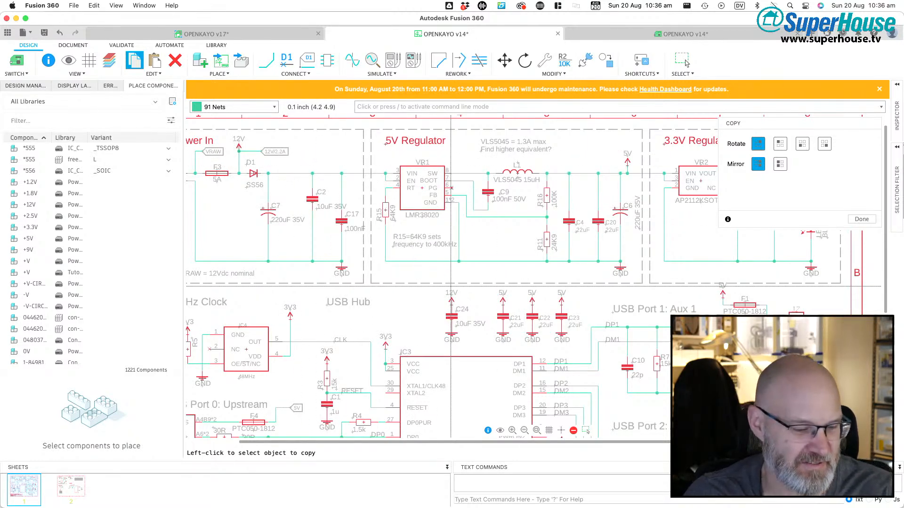
pyautogui.press('Delete')
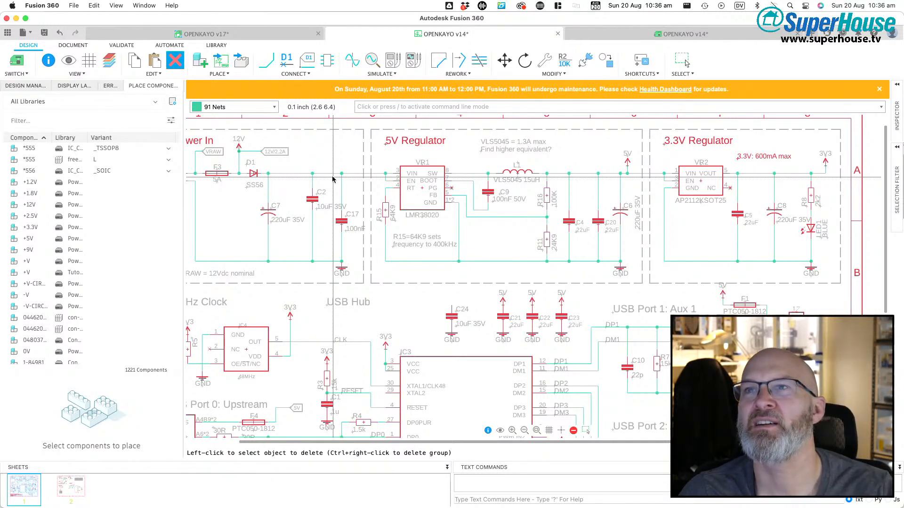
# Step: Draw a short net branch from the rail after D1, starting just left of C2, going up and bending right
pyautogui.press('n')
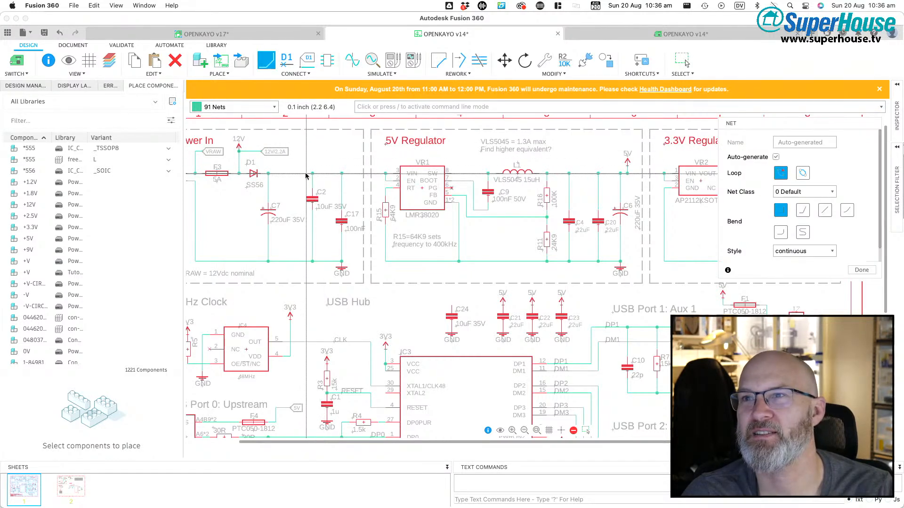
pyautogui.click(305, 174)
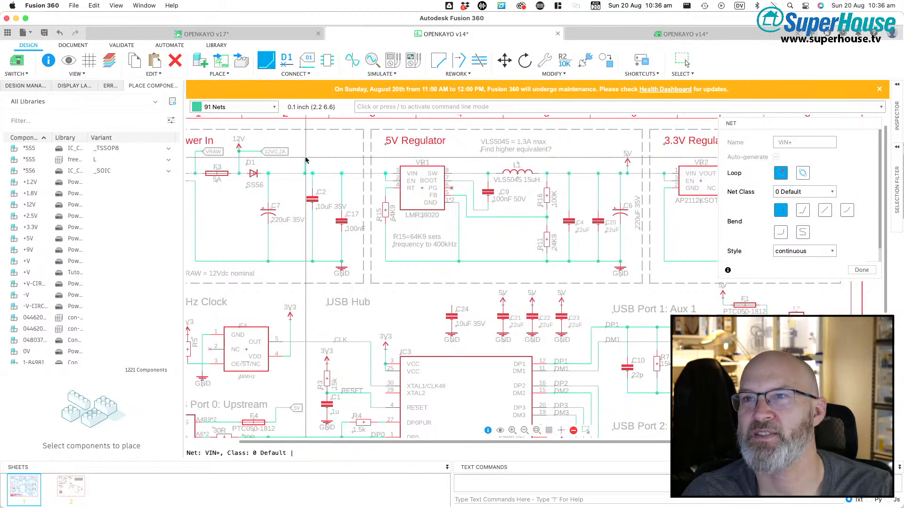
pyautogui.click(312, 151)
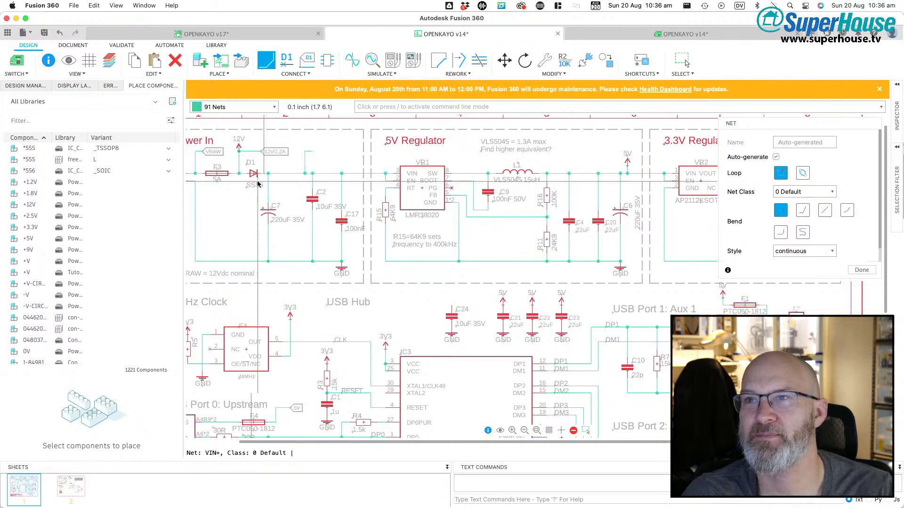
# Step: Attach a 0.05 inch cross-reference label to the end of the new rail branch beside C2
pyautogui.click(306, 57)
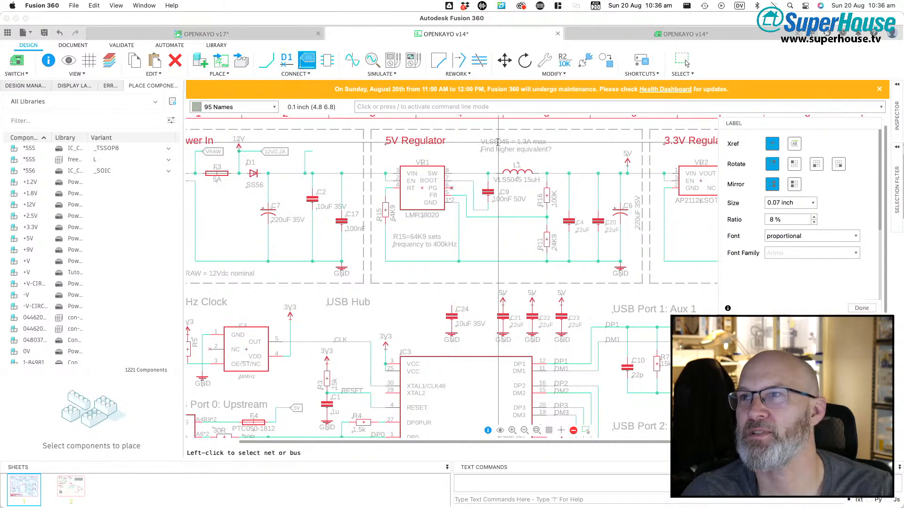
pyautogui.click(813, 202)
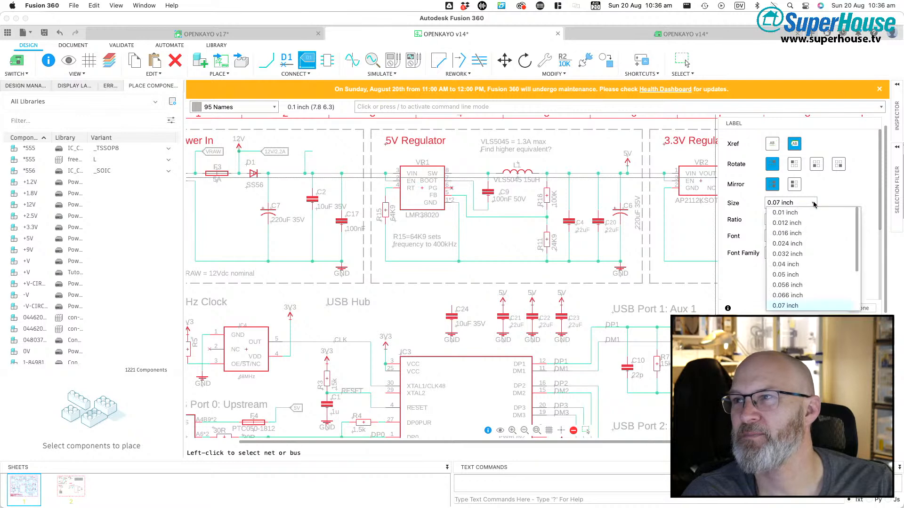
pyautogui.click(792, 276)
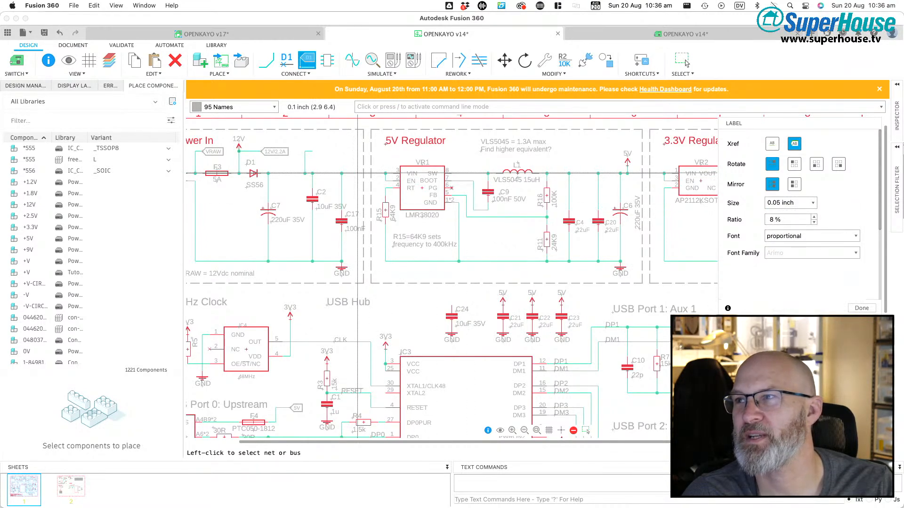
pyautogui.click(313, 151)
pyautogui.click(313, 151)
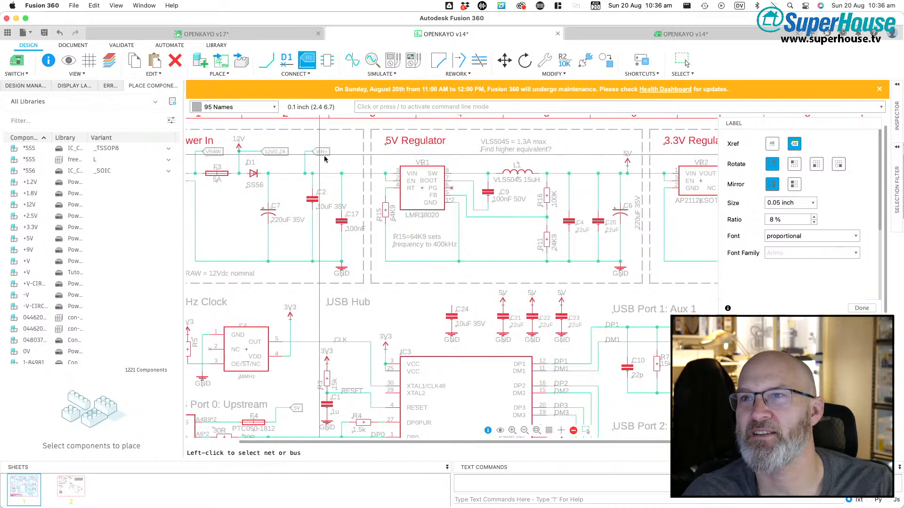
# Step: Draw a net from C24's upper end that bends left for about 0.7 inch, leaving its far end free
pyautogui.scroll(3, 326, 153)
pyautogui.scroll(-5, 306, 158)
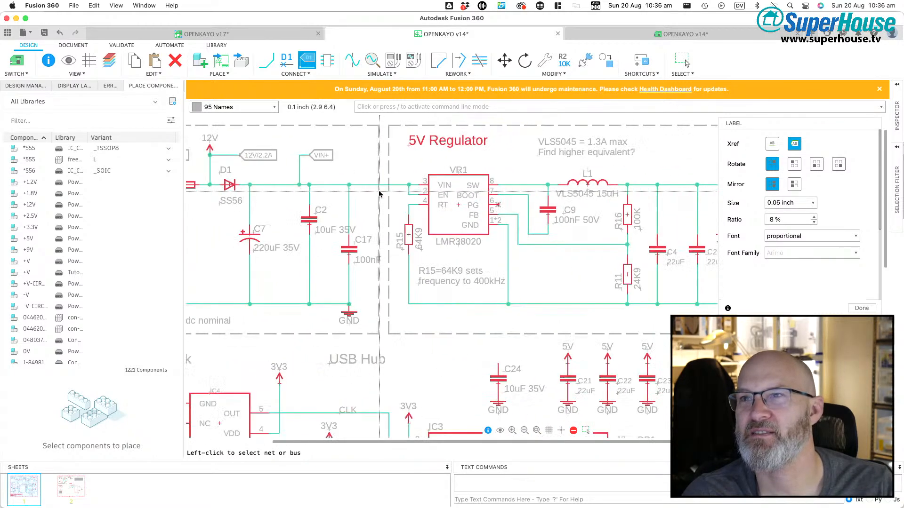
pyautogui.scroll(3, 287, 160)
pyautogui.scroll(1, 287, 161)
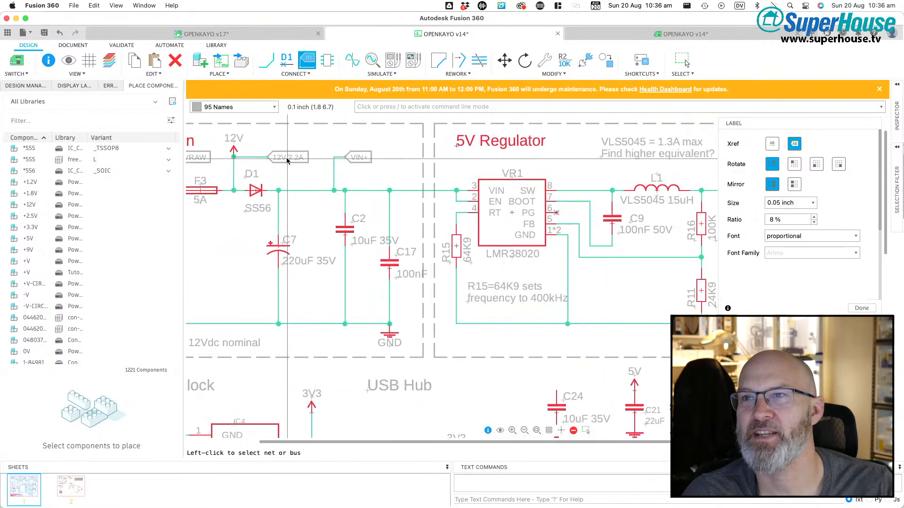
pyautogui.hscroll(-3, 295, 168)
pyautogui.hscroll(2, 295, 168)
pyautogui.hscroll(3, 302, 179)
pyautogui.scroll(-2, 330, 212)
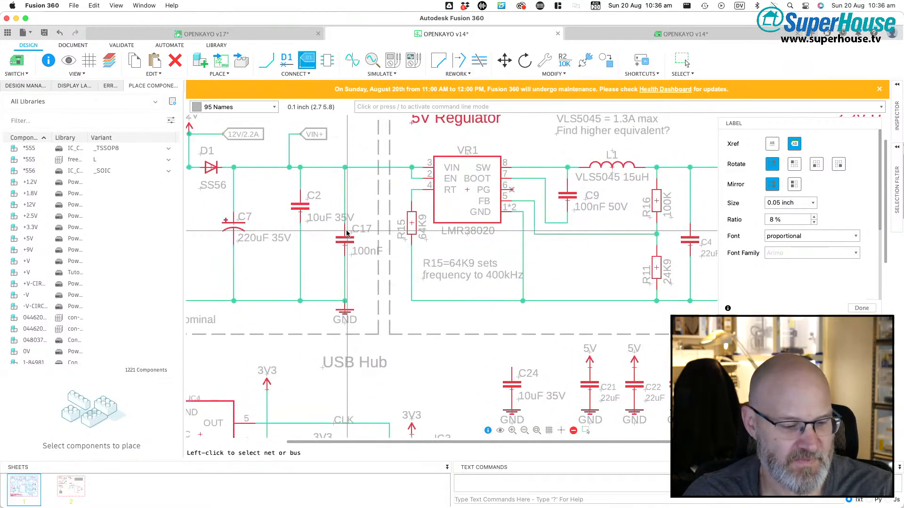
pyautogui.press('n')
pyautogui.click(512, 367)
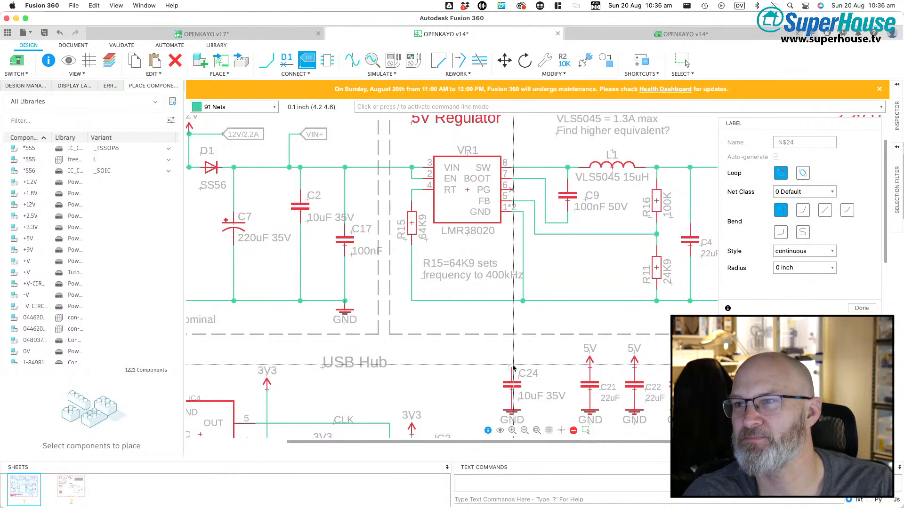
pyautogui.doubleClick(437, 357)
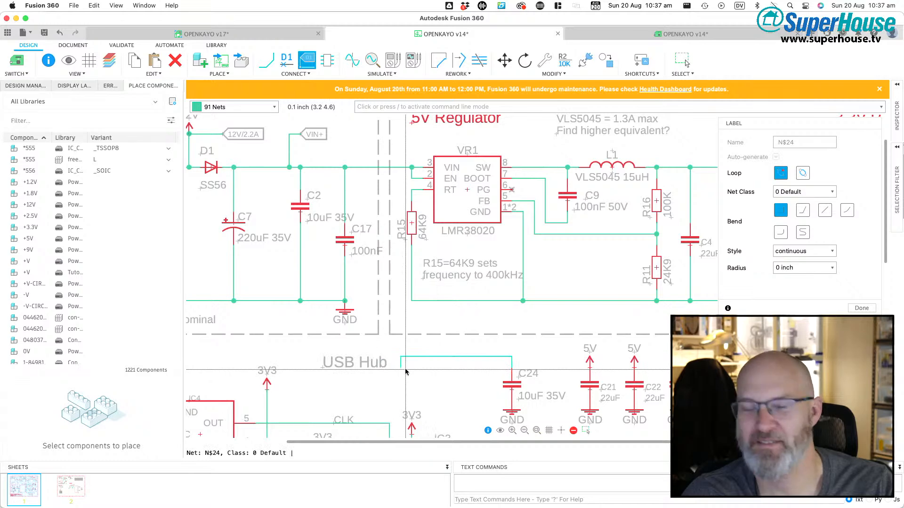
pyautogui.click(862, 308)
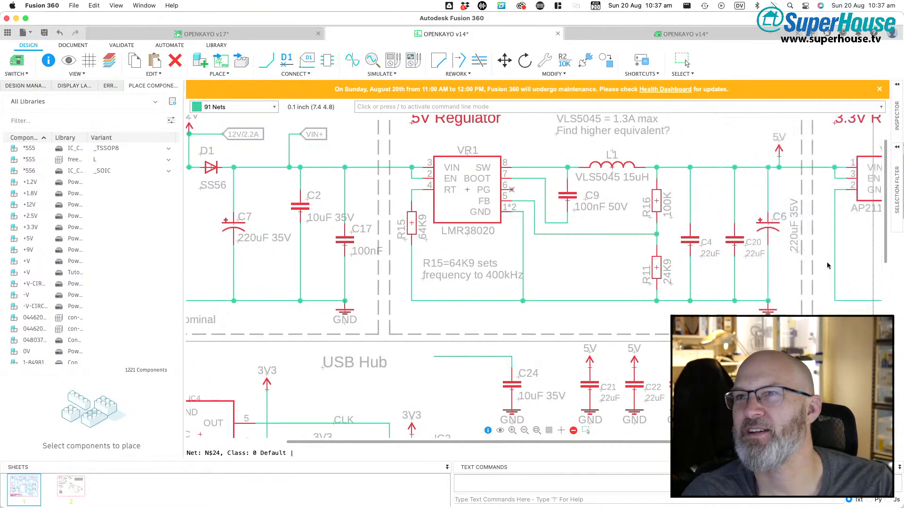
# Step: Put a left-facing cross-reference label on the free end of C24's net and rename the net VIN+, accepting the connection to the existing net
pyautogui.click(308, 62)
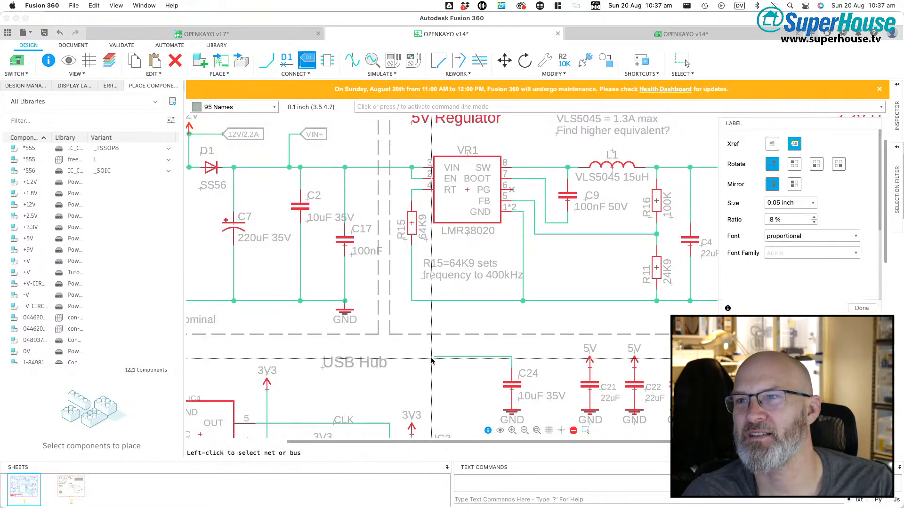
pyautogui.click(431, 358)
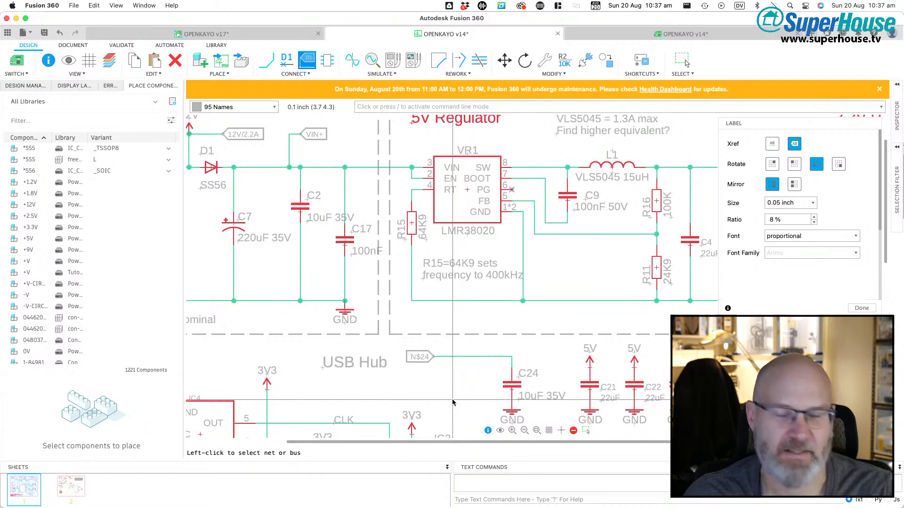
pyautogui.press('n')
pyautogui.click(455, 358)
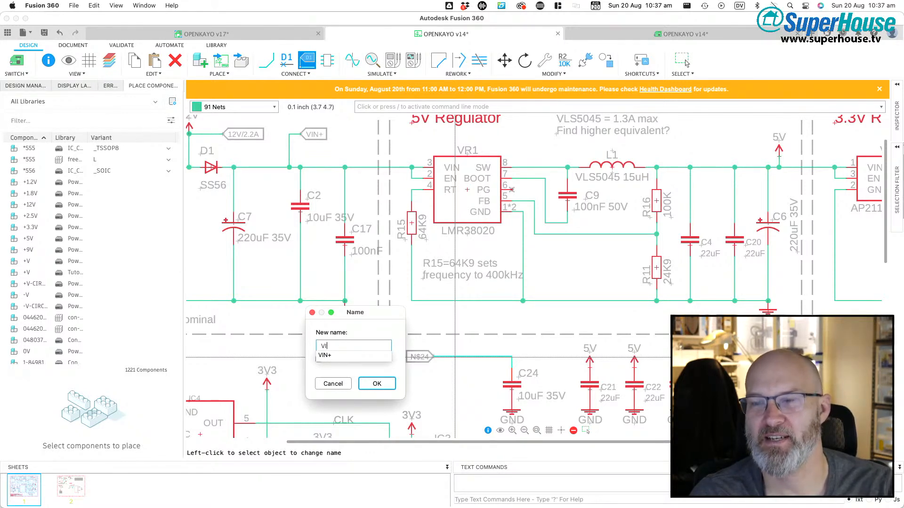
pyautogui.press('Return')
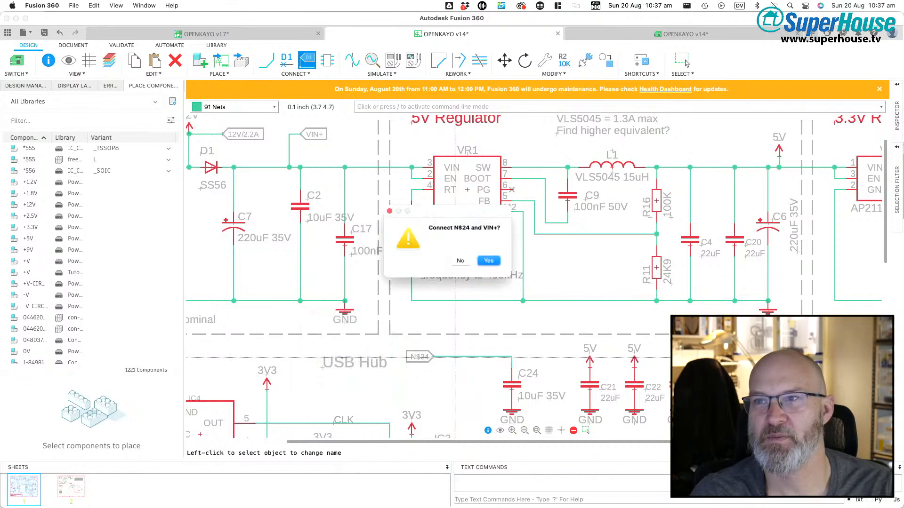
pyautogui.press('Return')
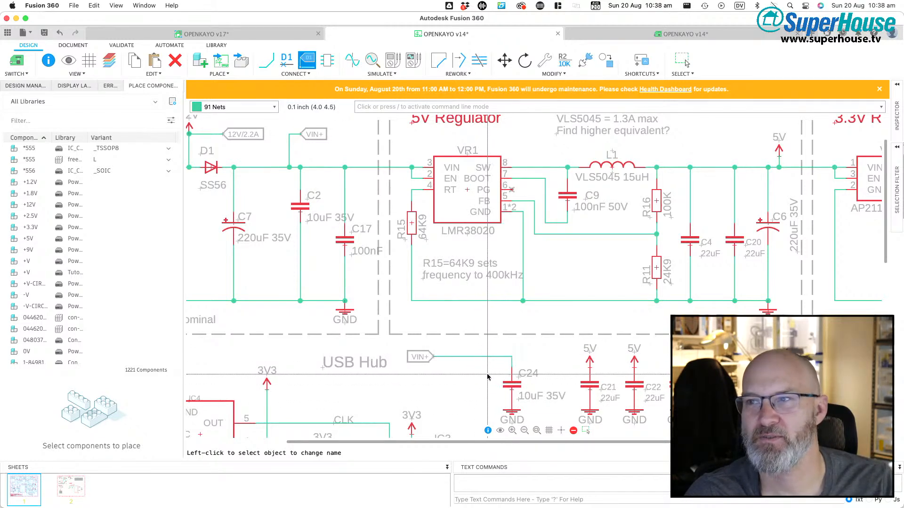
# Step: Duplicate the 10uF 35V capacitor C24, placing the copy level with it and 0.4 inch to its left
pyautogui.scroll(-5, 489, 376)
pyautogui.hscroll(3, 490, 377)
pyautogui.scroll(1, 488, 377)
pyautogui.hscroll(-2, 488, 376)
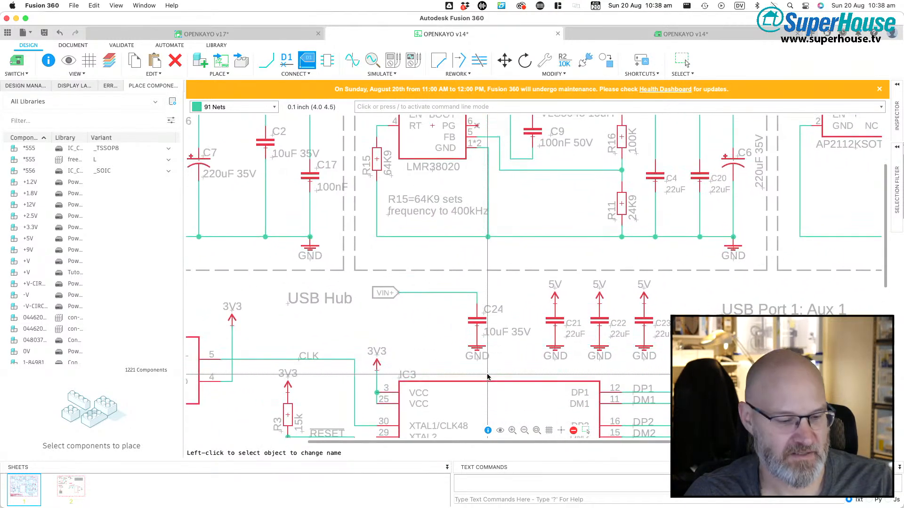
pyautogui.press('super+c')
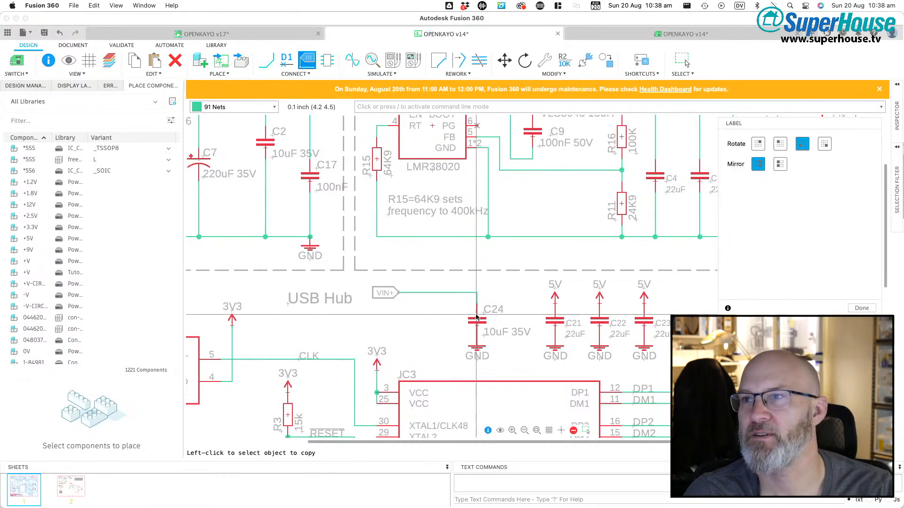
pyautogui.click(477, 324)
pyautogui.click(434, 324)
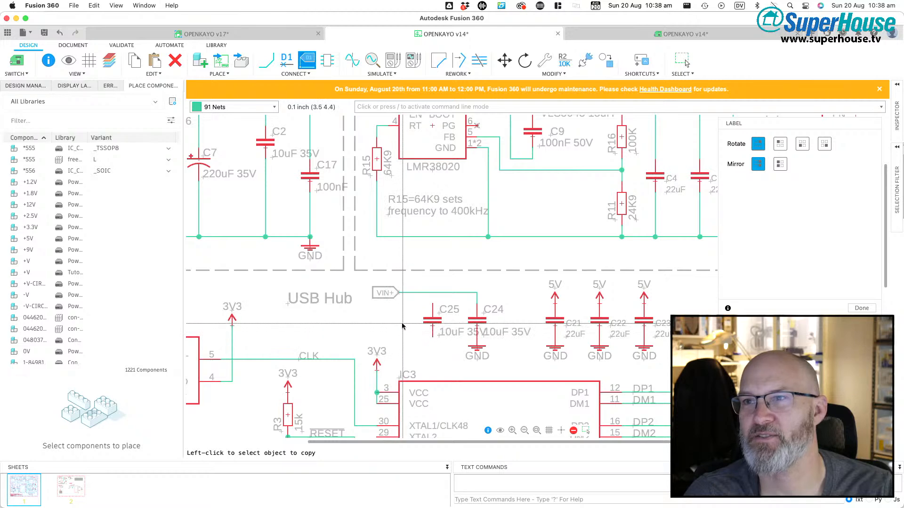
pyautogui.press('Escape')
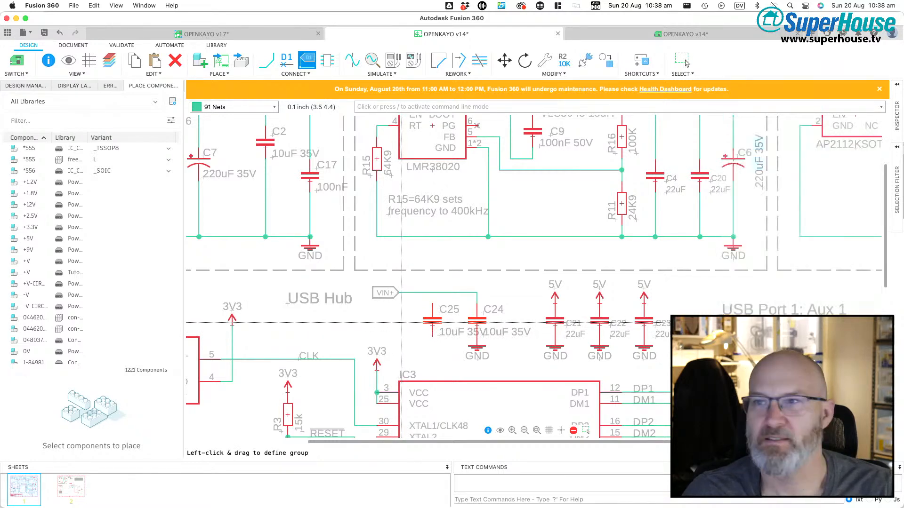
# Step: Move the USB Hub heading about 0.2 inch and the nearby VIN+ label about 0.1 inch to the left
pyautogui.press('m')
pyautogui.click(290, 304)
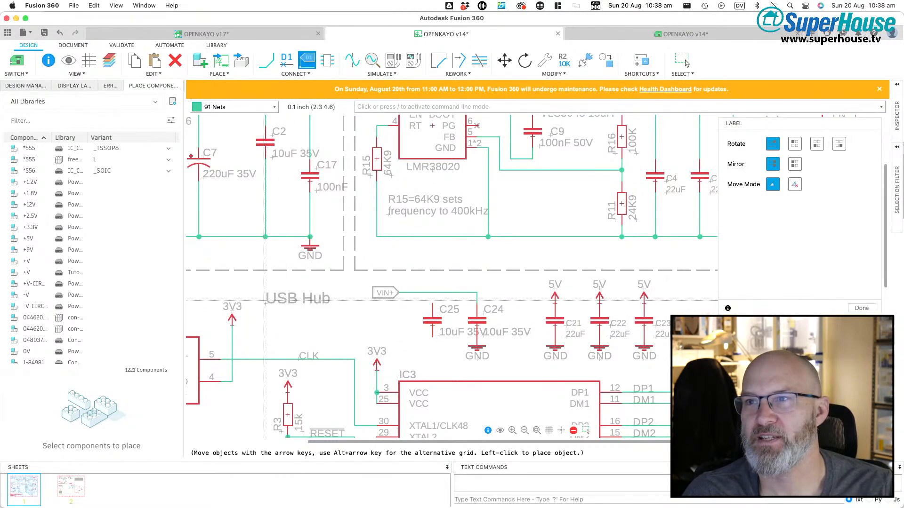
pyautogui.click(266, 303)
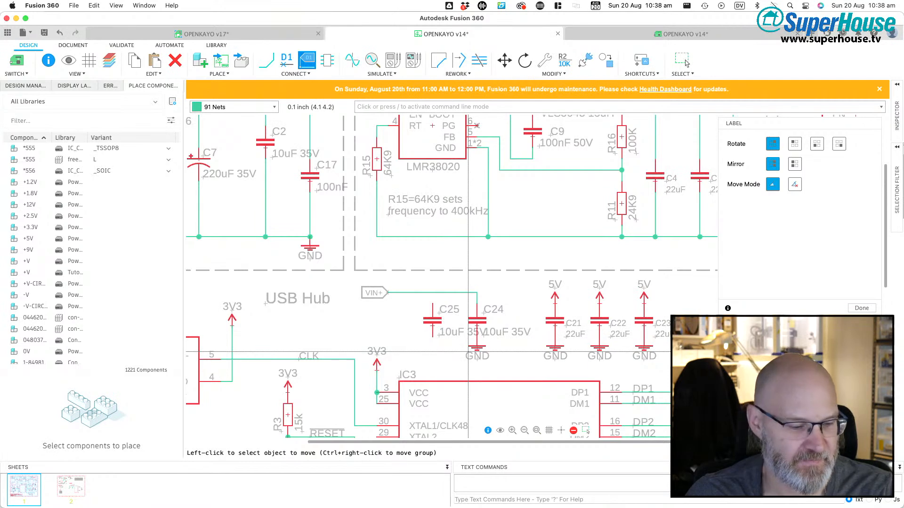
# Step: Copy the GND symbol under C24 to the lower end of C25
pyautogui.press('super+c')
pyautogui.click(477, 349)
pyautogui.click(433, 349)
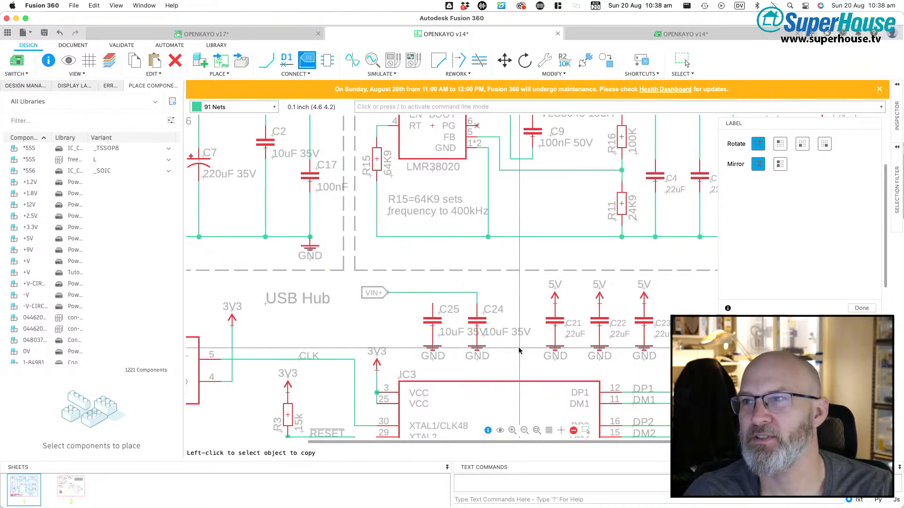
# Step: Review sheet 1, checking the 5V regulator section and the capacitors above the USB hub
pyautogui.scroll(-10, 520, 351)
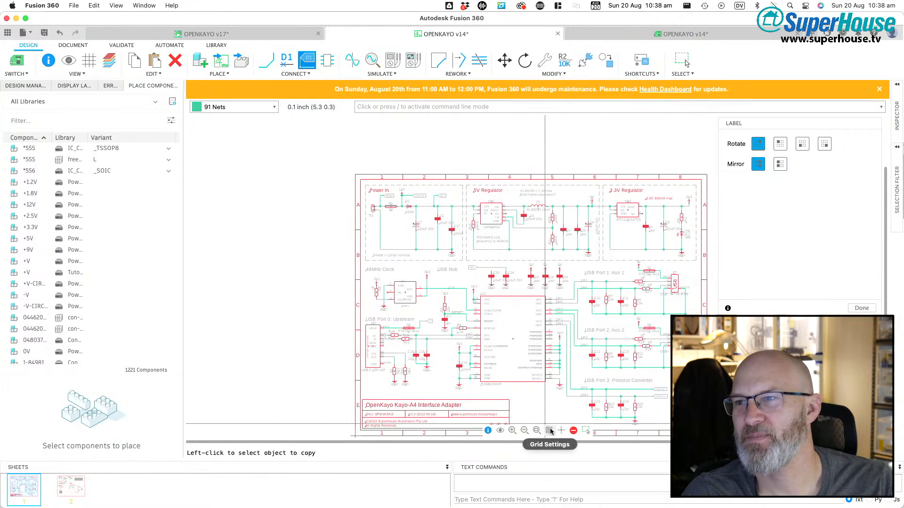
pyautogui.click(536, 431)
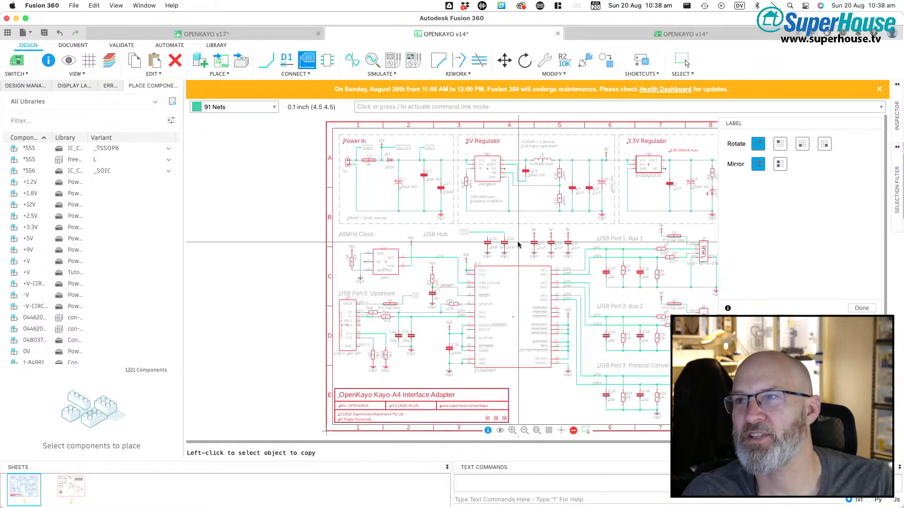
pyautogui.scroll(5, 571, 182)
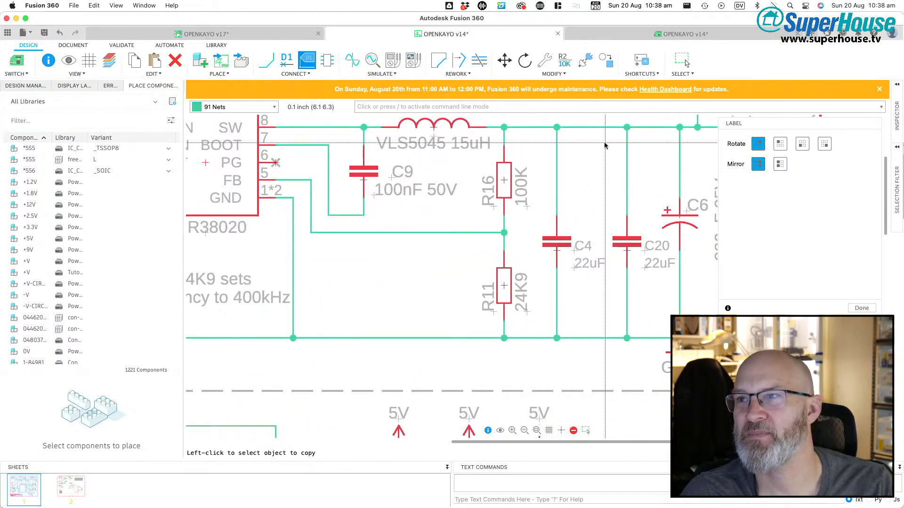
pyautogui.scroll(-1, 581, 214)
pyautogui.scroll(-4, 583, 214)
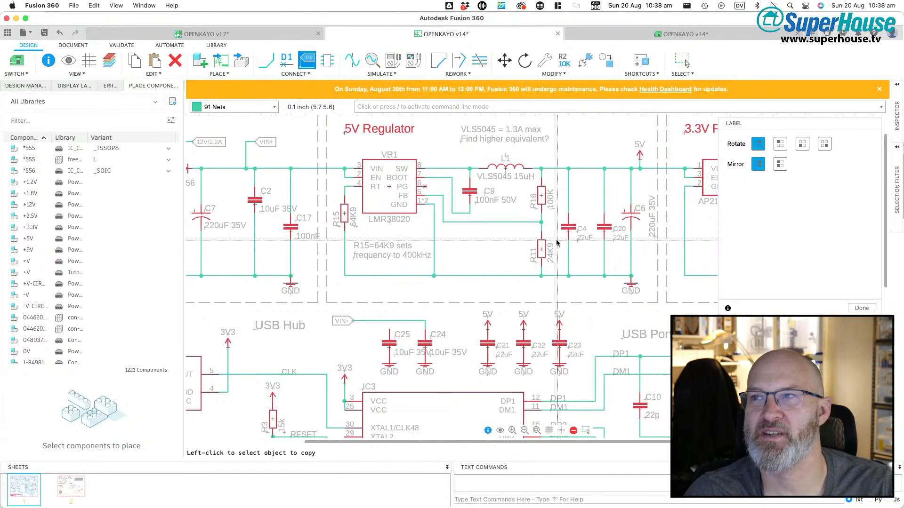
pyautogui.scroll(-4, 370, 215)
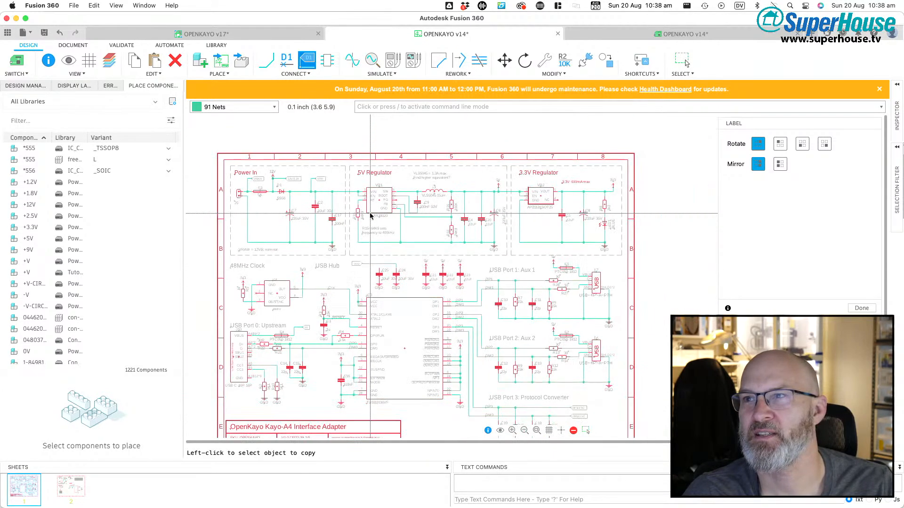
pyautogui.scroll(-2, 370, 215)
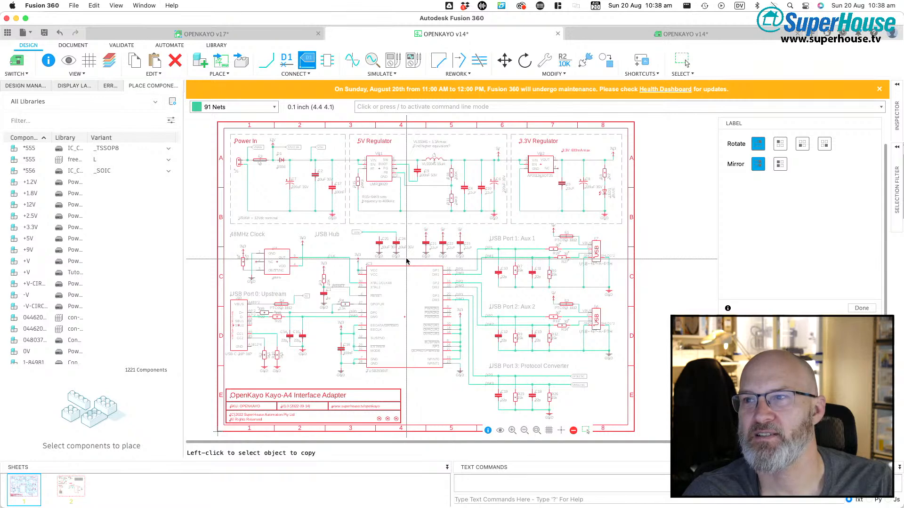
# Step: Compare the layout of the circuit sections on sheets 1 and 2
pyautogui.click(69, 486)
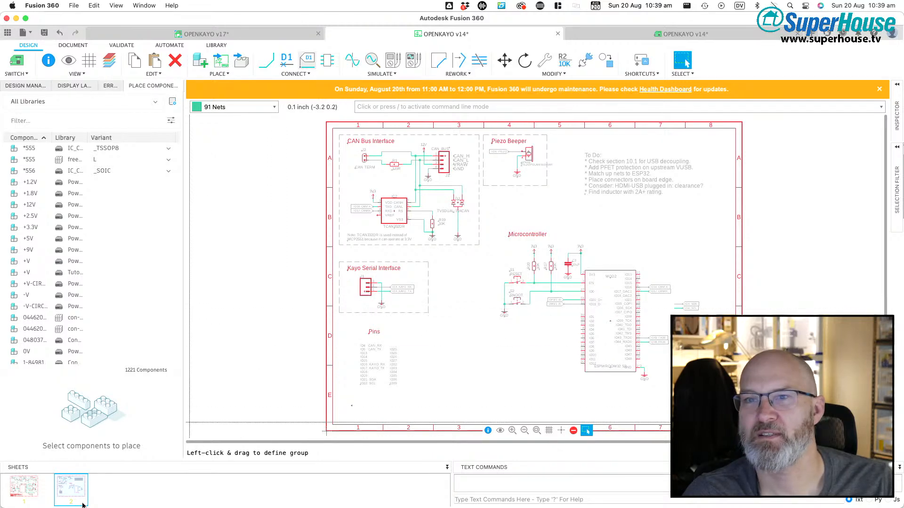
pyautogui.click(28, 488)
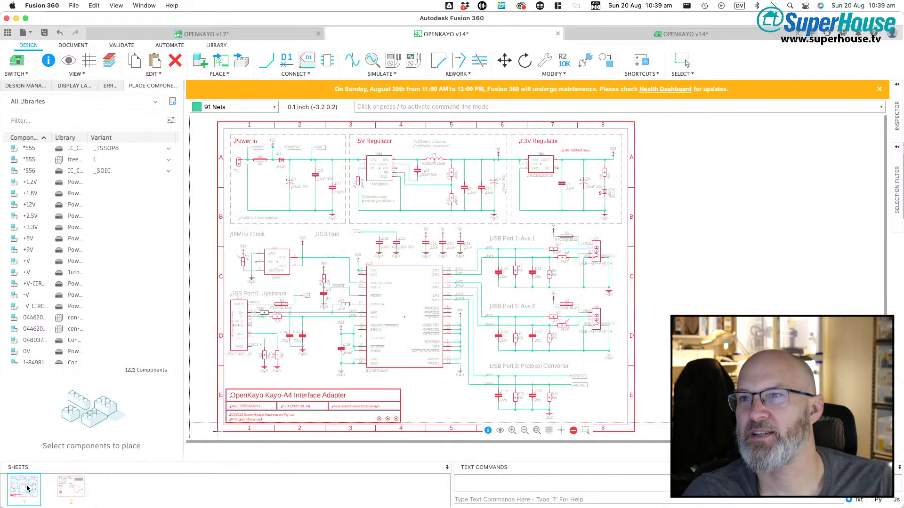
pyautogui.click(75, 487)
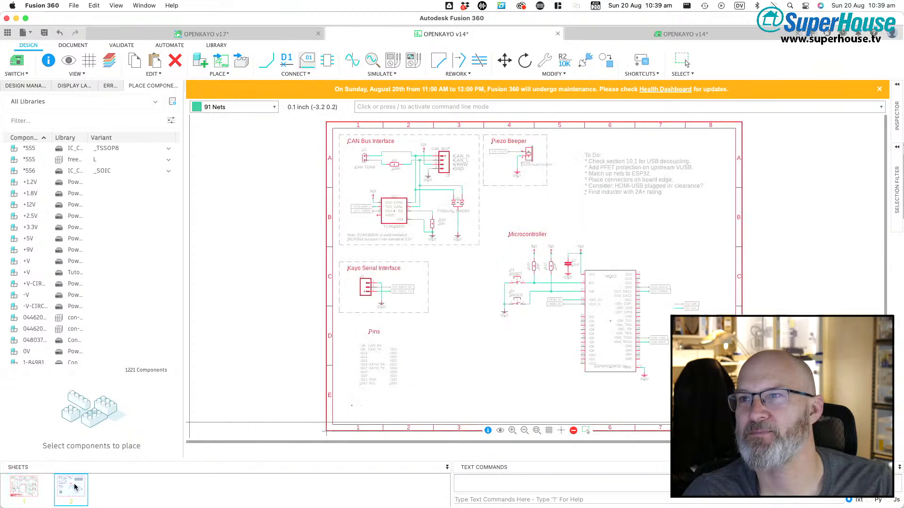
pyautogui.click(23, 486)
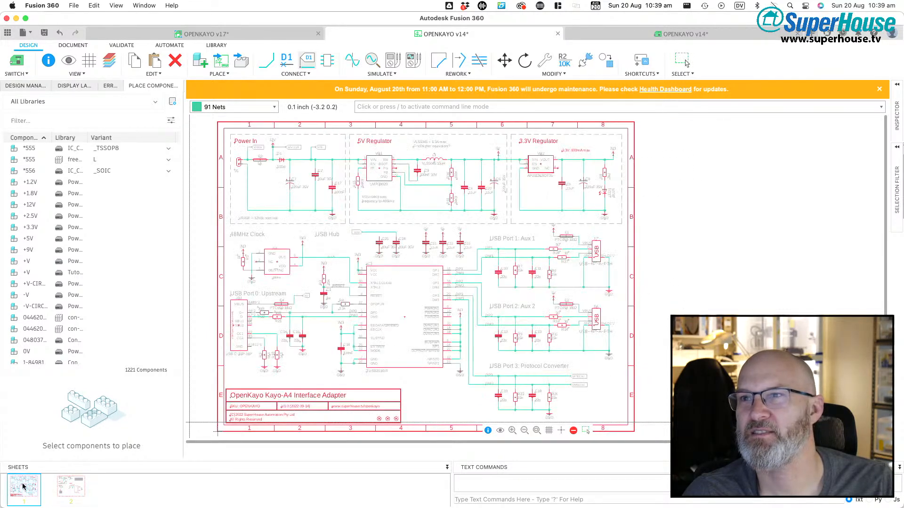
pyautogui.click(73, 486)
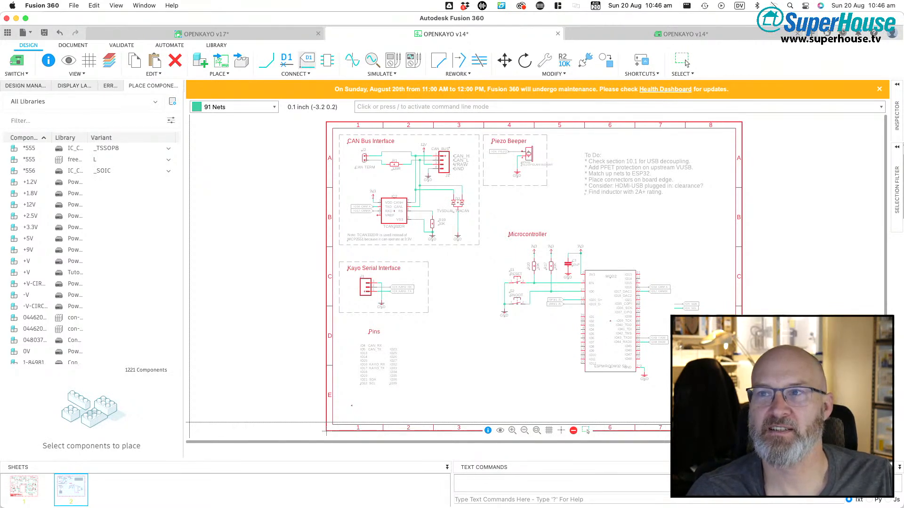
pyautogui.click(685, 62)
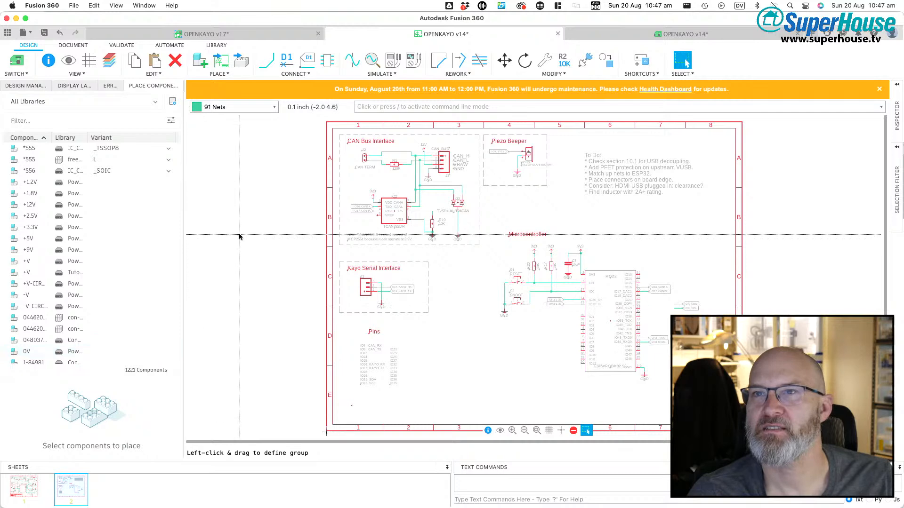
pyautogui.click(23, 490)
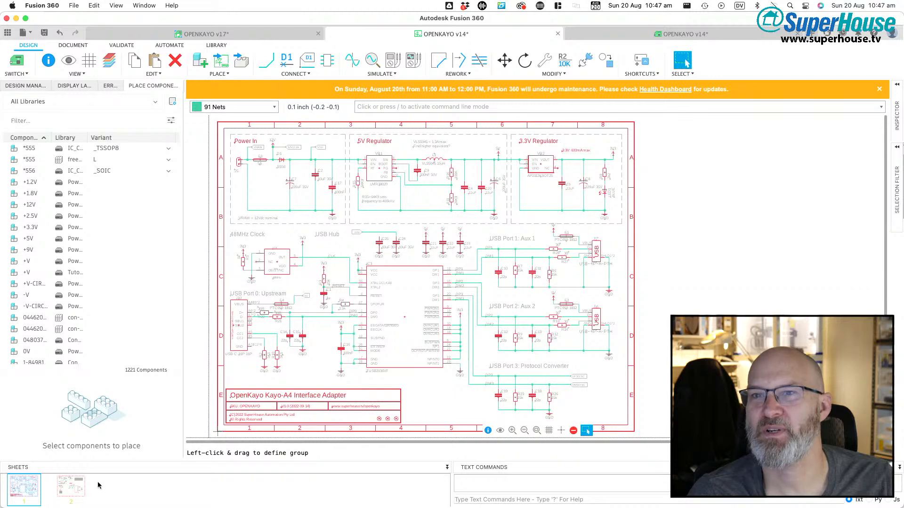
pyautogui.click(69, 490)
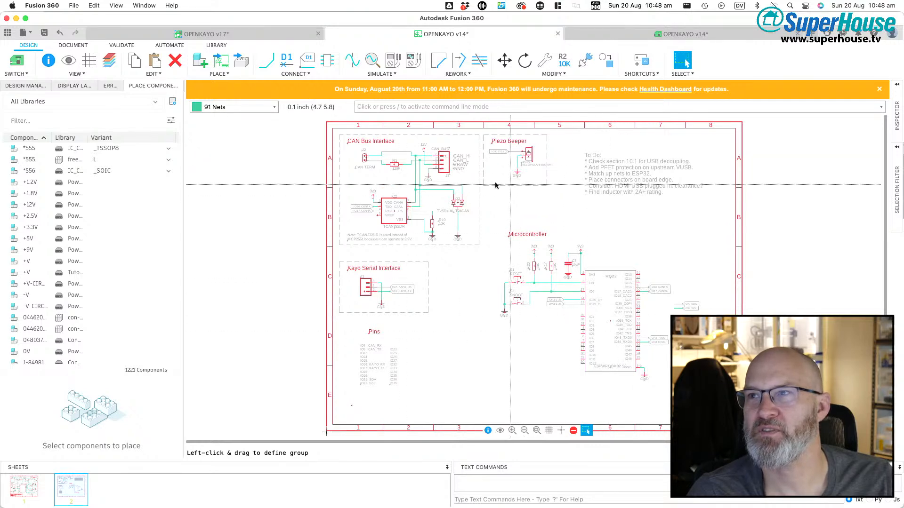
pyautogui.click(24, 489)
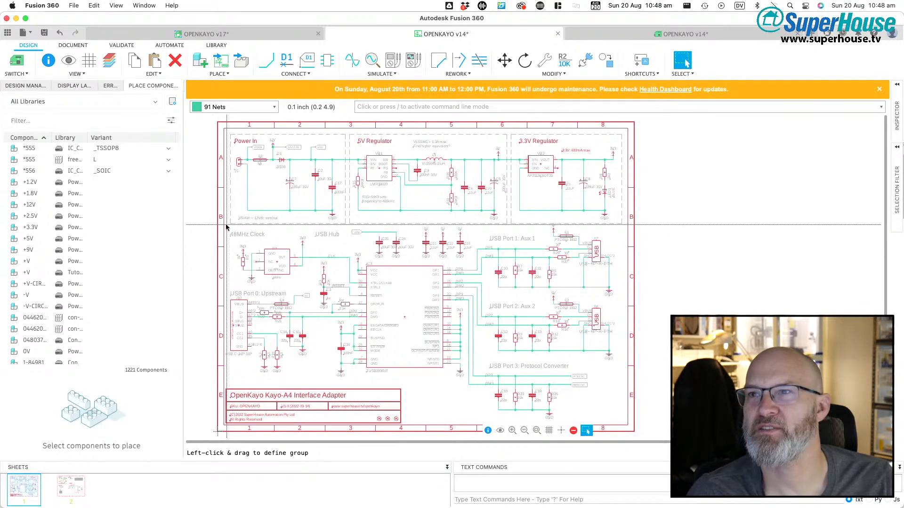
pyautogui.click(72, 487)
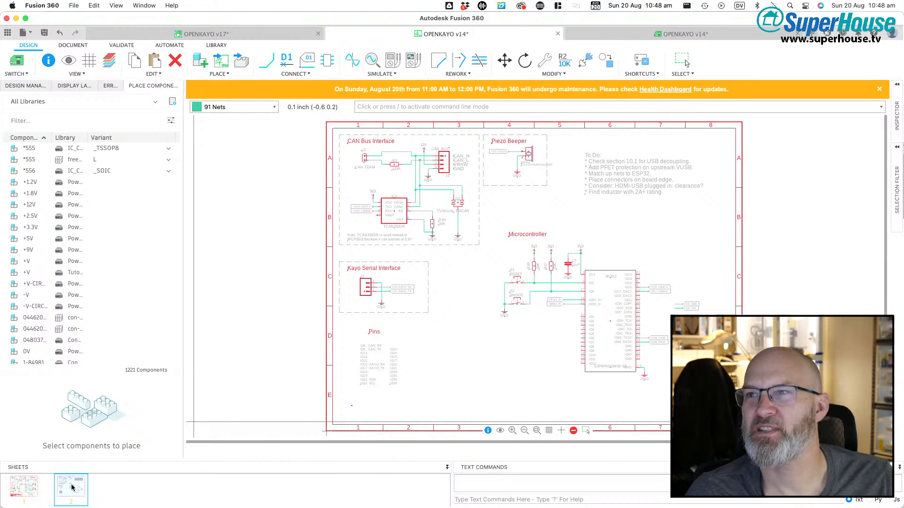
pyautogui.click(19, 488)
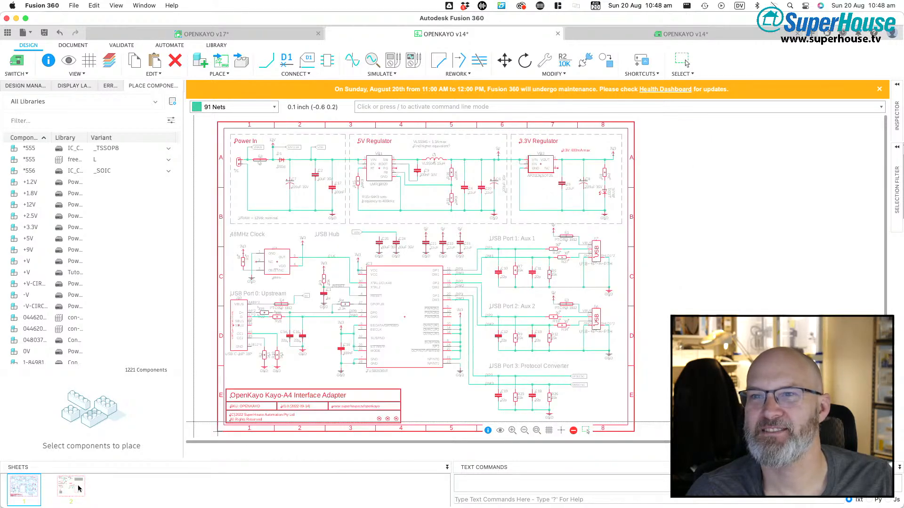
# Step: Add a third sheet and place a copy of sheet 2's drawing frame on it, with the lower-left corner at the origin
pyautogui.rightClick(113, 493)
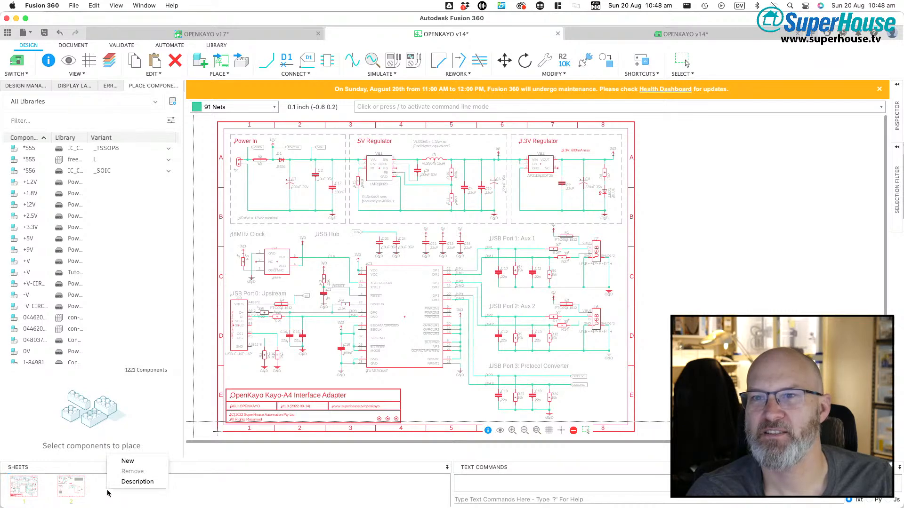
pyautogui.click(120, 461)
pyautogui.click(72, 487)
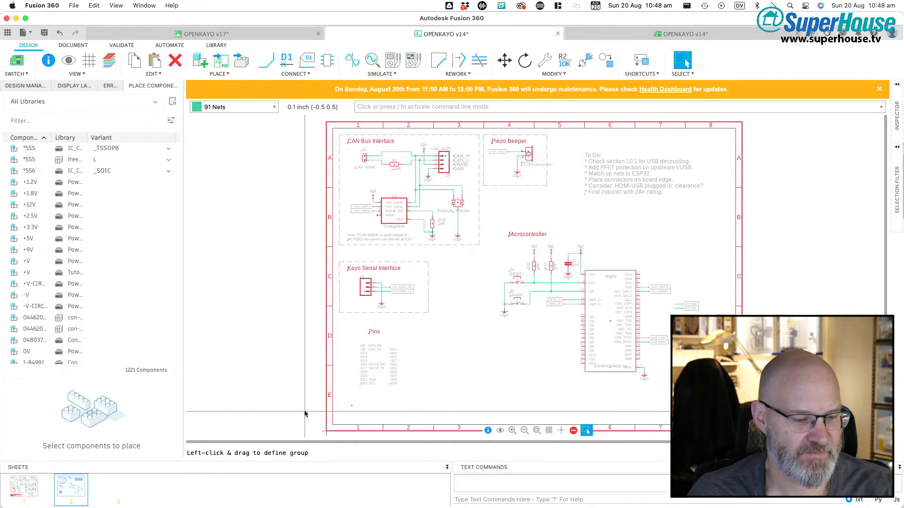
pyautogui.press('super+c')
pyautogui.click(326, 415)
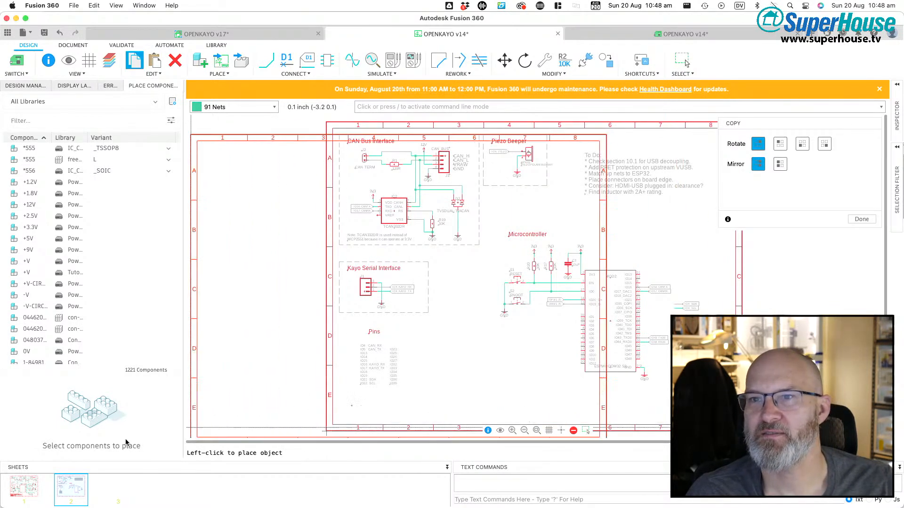
pyautogui.click(116, 487)
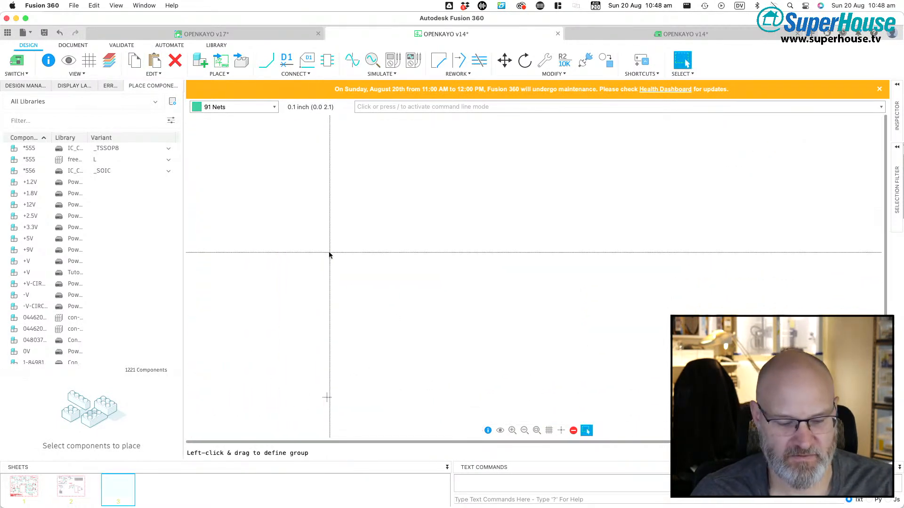
pyautogui.press('super+v')
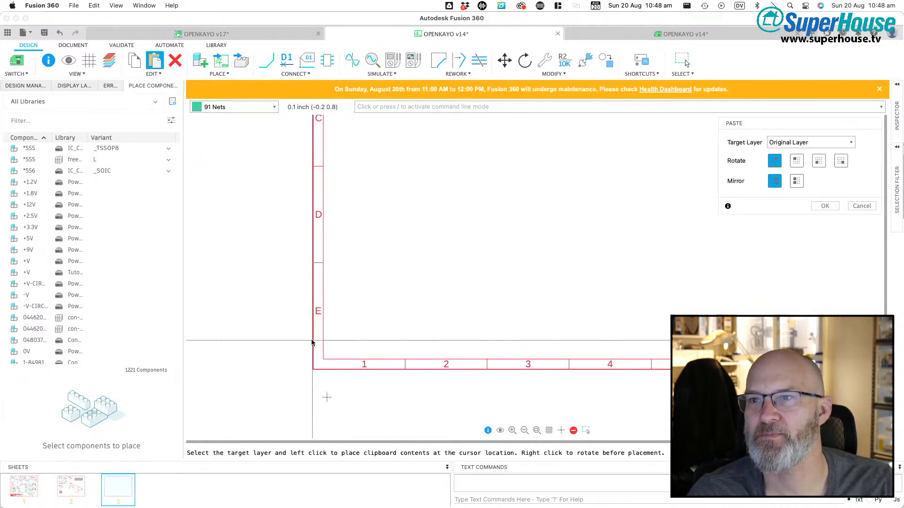
pyautogui.click(326, 371)
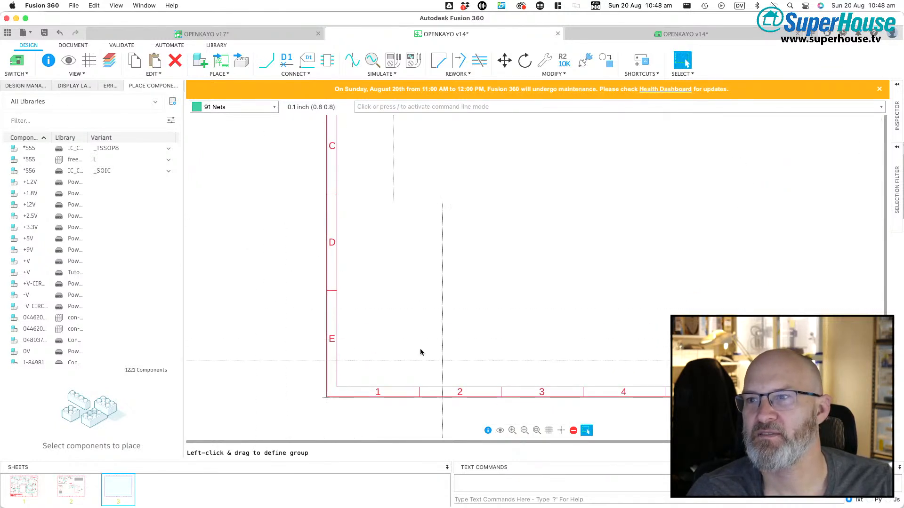
pyautogui.click(537, 431)
# Step: Look over sheet 2, and examine the Power In and regulator sections on sheet 1
pyautogui.click(76, 483)
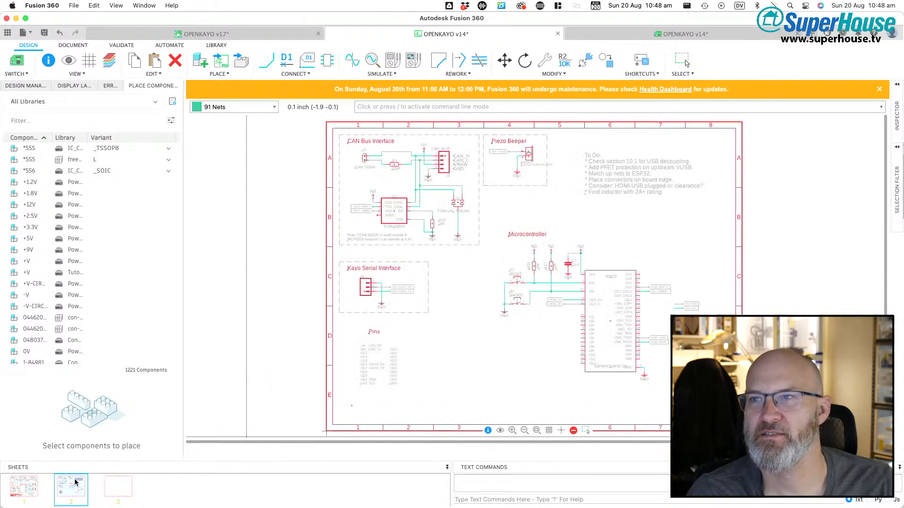
pyautogui.click(24, 488)
pyautogui.click(586, 431)
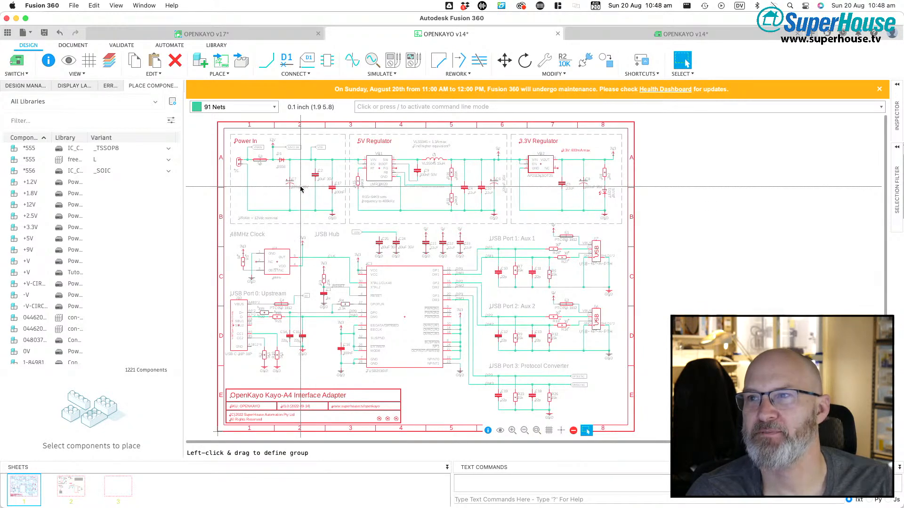
pyautogui.scroll(3, 468, 236)
pyautogui.scroll(-3, 469, 235)
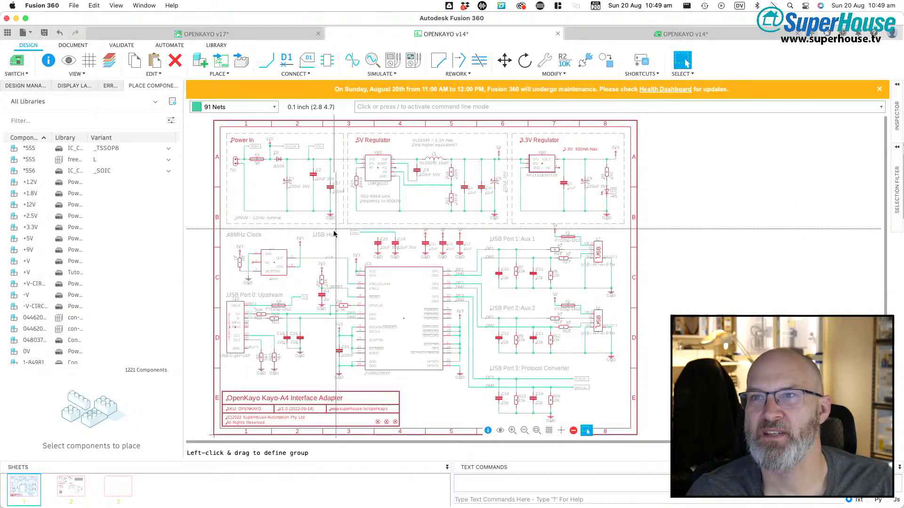
pyautogui.scroll(5, 320, 198)
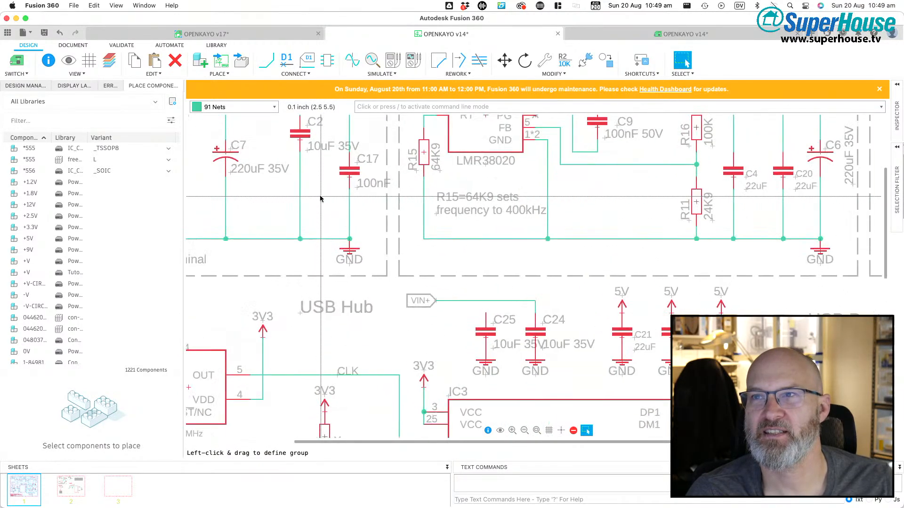
pyautogui.scroll(-2, 321, 198)
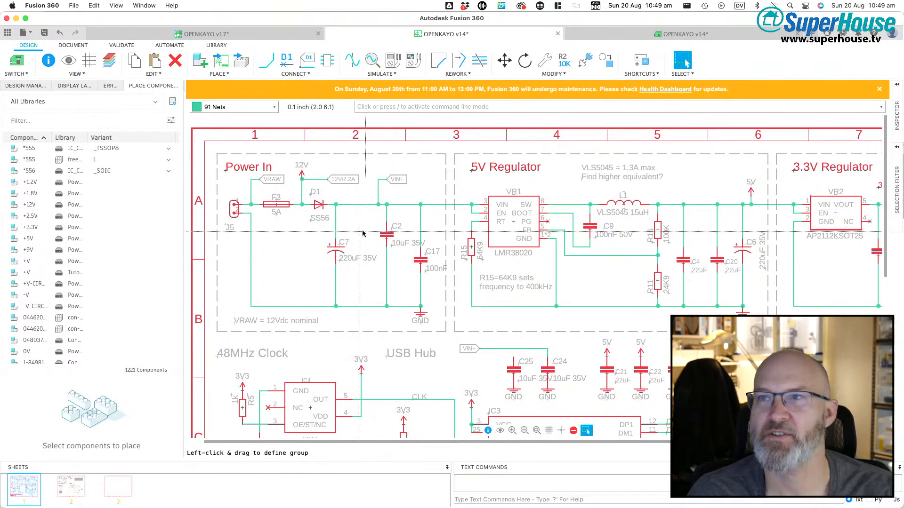
# Step: Examine the Power In and regulator sections on sheet 1 and the VIN+ and 5V capacitors above the USB hub
pyautogui.press('g')
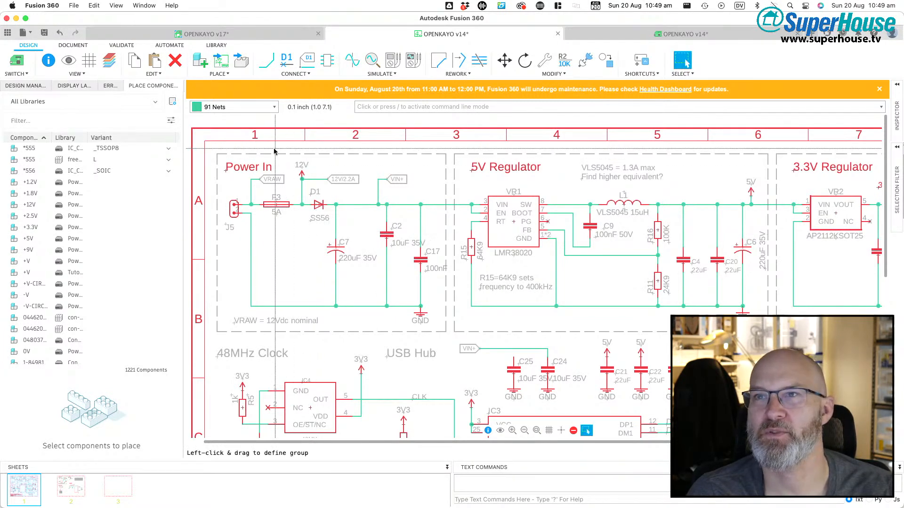
pyautogui.moveTo(213, 146); pyautogui.dragTo(249, 202)
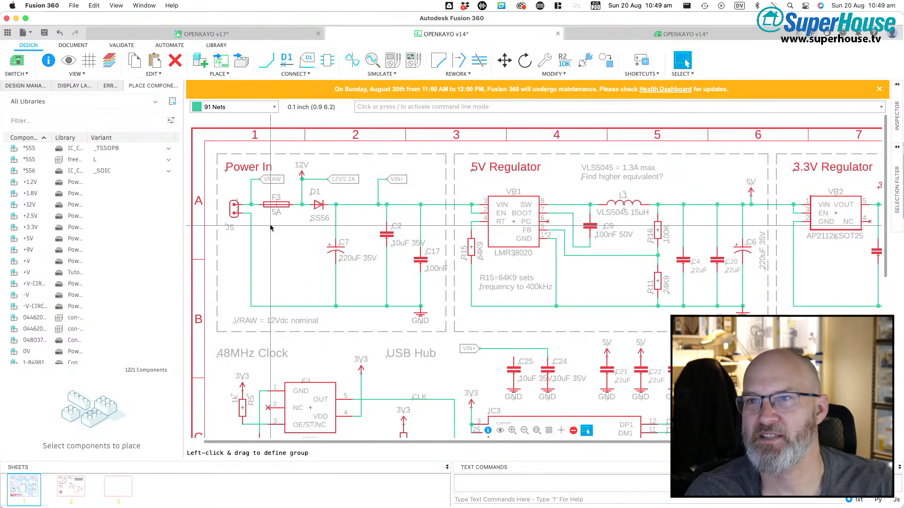
pyautogui.scroll(-3, 271, 228)
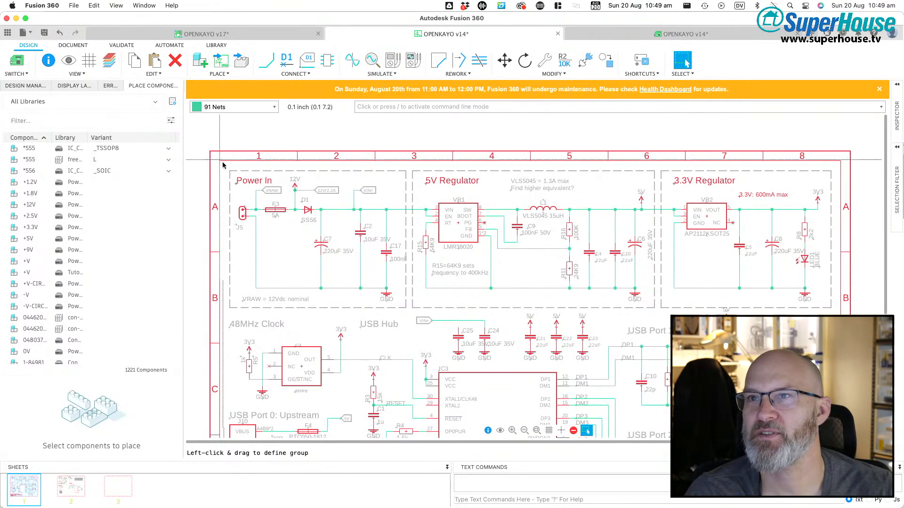
pyautogui.moveTo(222, 166); pyautogui.dragTo(837, 311)
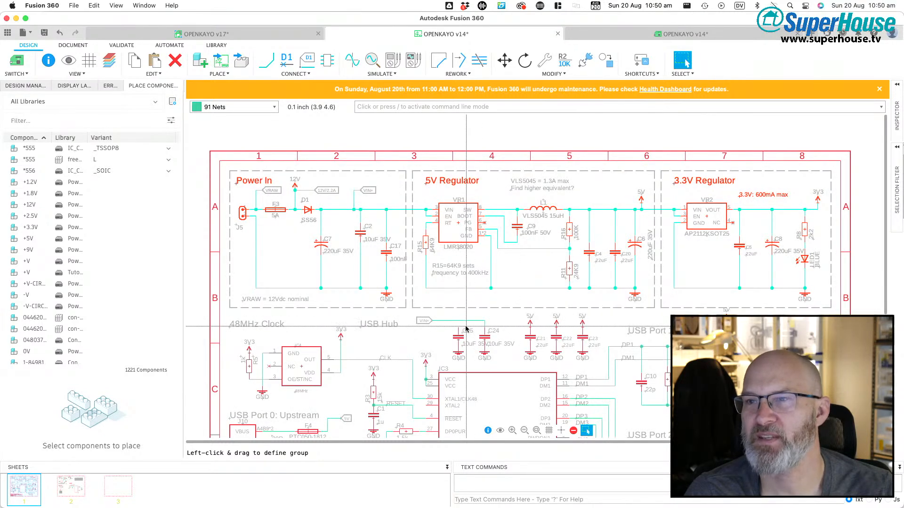
pyautogui.scroll(6, 466, 328)
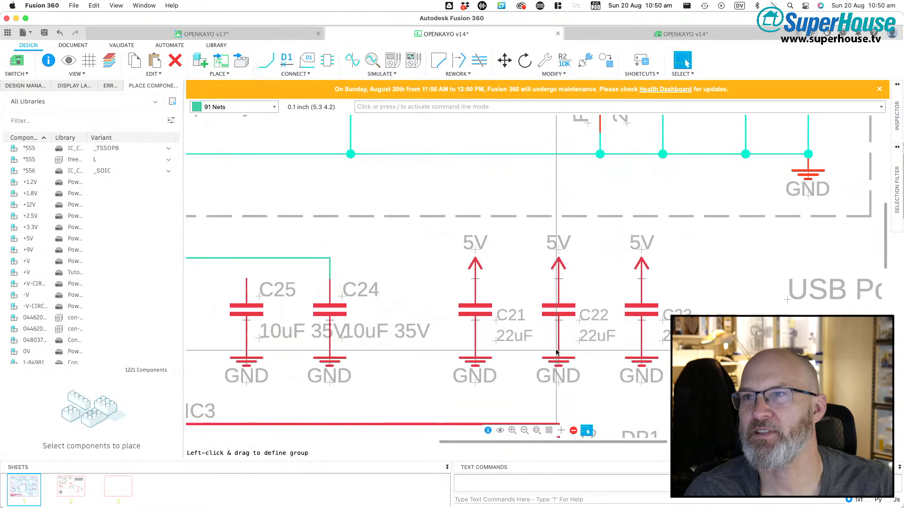
pyautogui.scroll(-2, 427, 286)
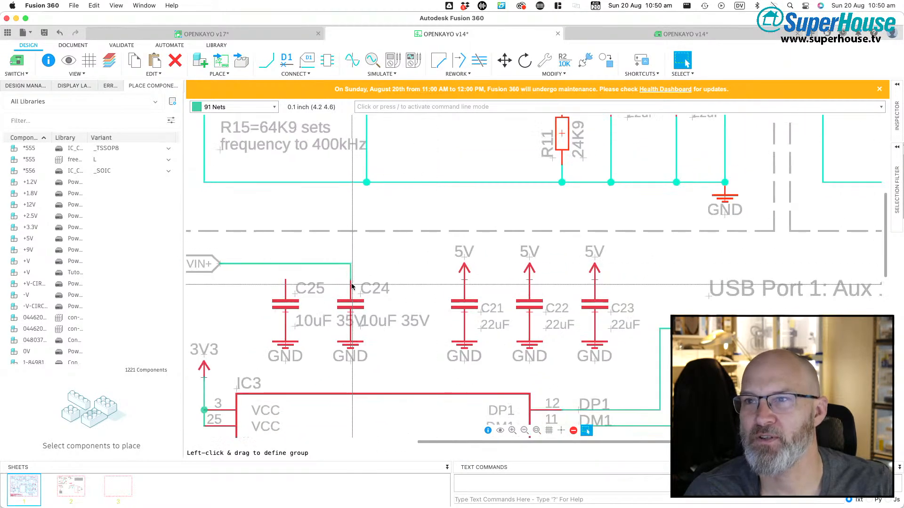
pyautogui.hscroll(-5, 352, 286)
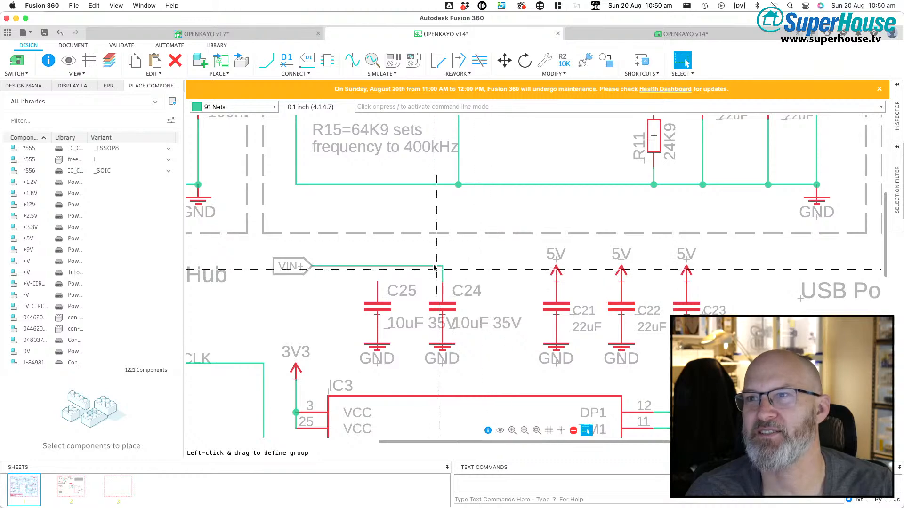
pyautogui.scroll(-6, 445, 261)
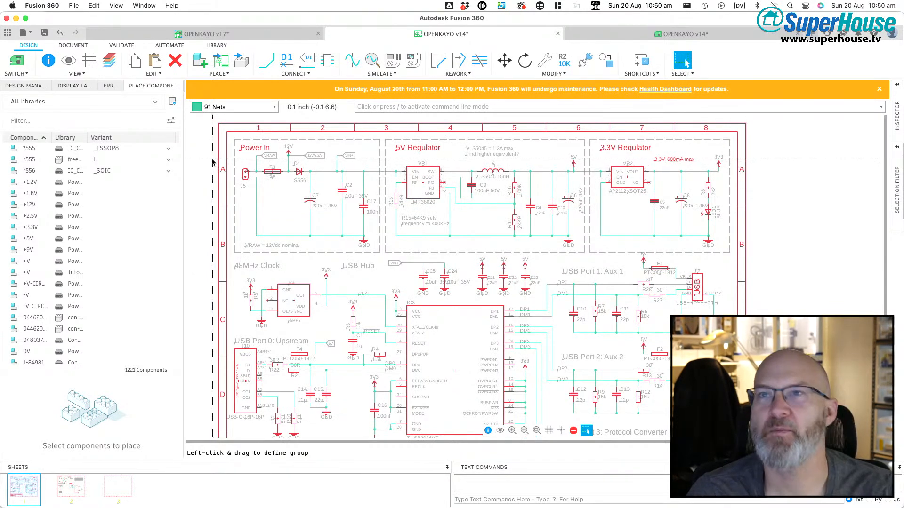
pyautogui.moveTo(208, 136); pyautogui.dragTo(732, 256)
pyautogui.scroll(5, 454, 285)
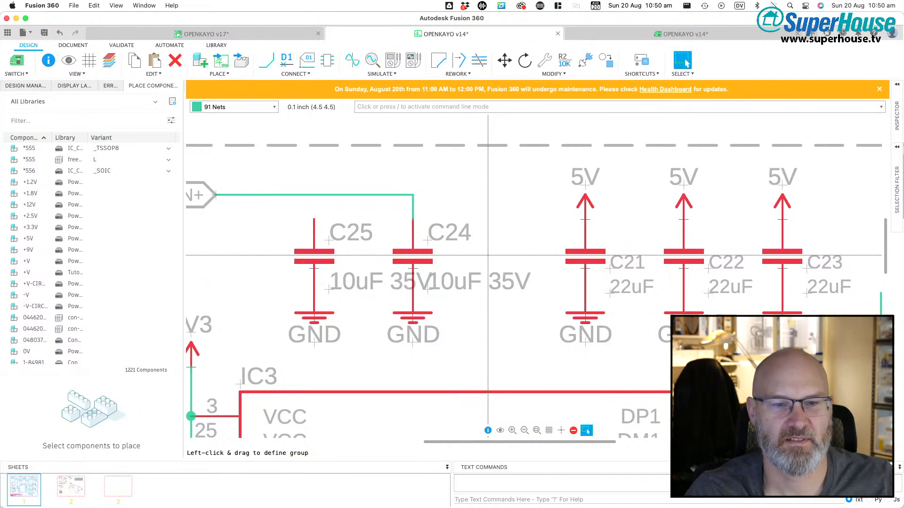
pyautogui.scroll(-3, 536, 332)
pyautogui.scroll(-3, 537, 333)
pyautogui.scroll(-3, 537, 333)
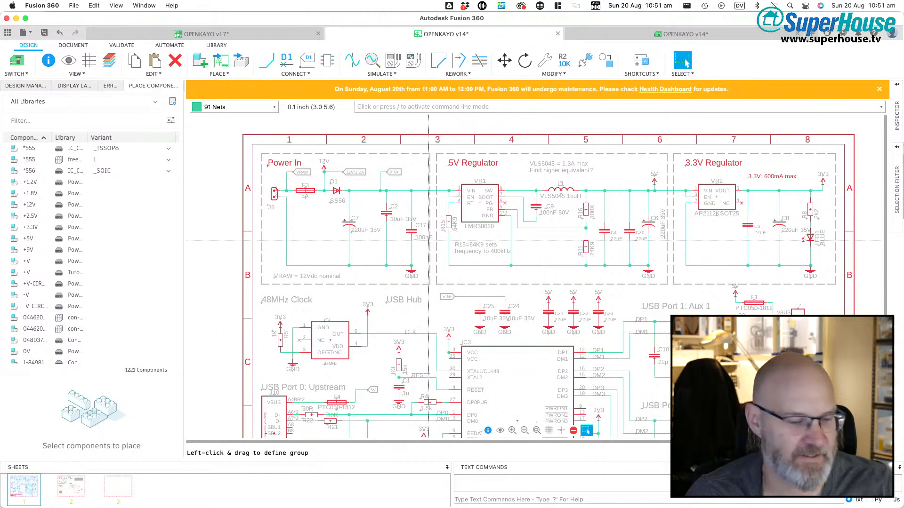
# Step: Move the Power In, 5V Regulator and 3.3V Regulator sections from sheet 1 into the top row of sheet 3's frame
pyautogui.moveTo(213, 145); pyautogui.dragTo(841, 284)
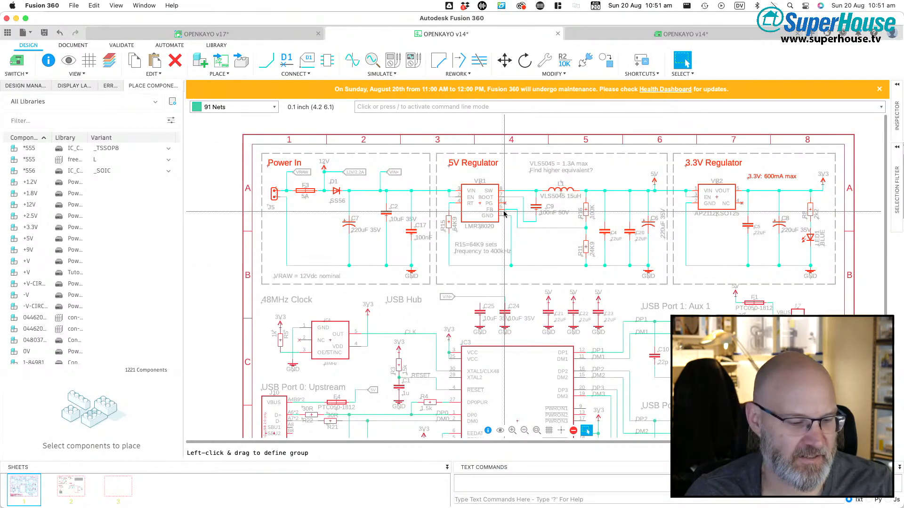
pyautogui.press('m')
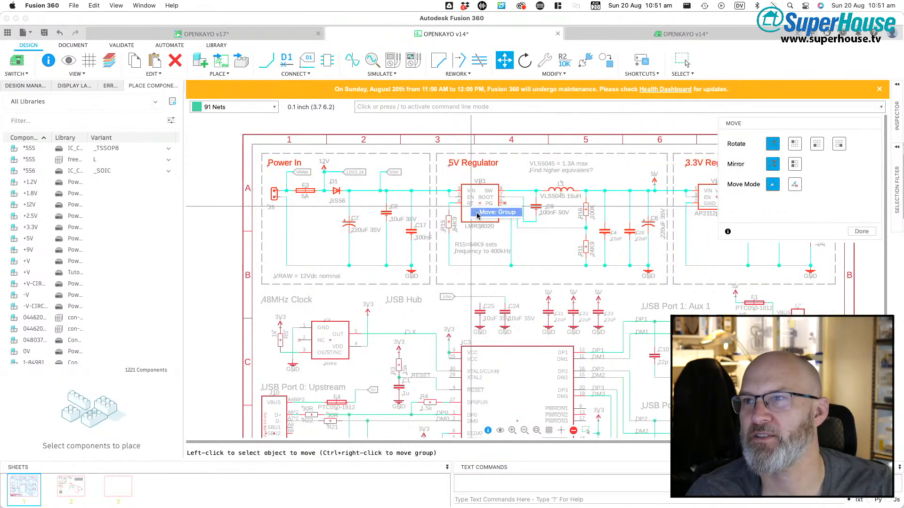
pyautogui.click(477, 214)
pyautogui.click(116, 492)
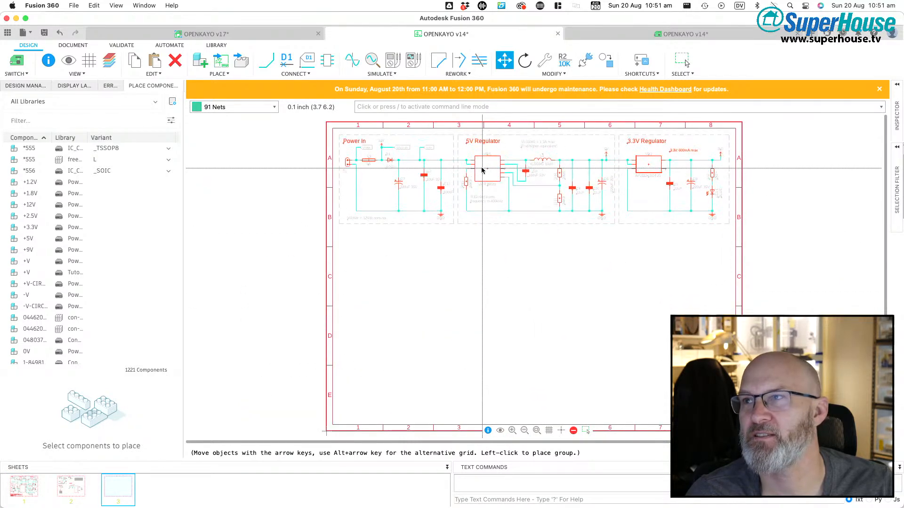
pyautogui.click(482, 168)
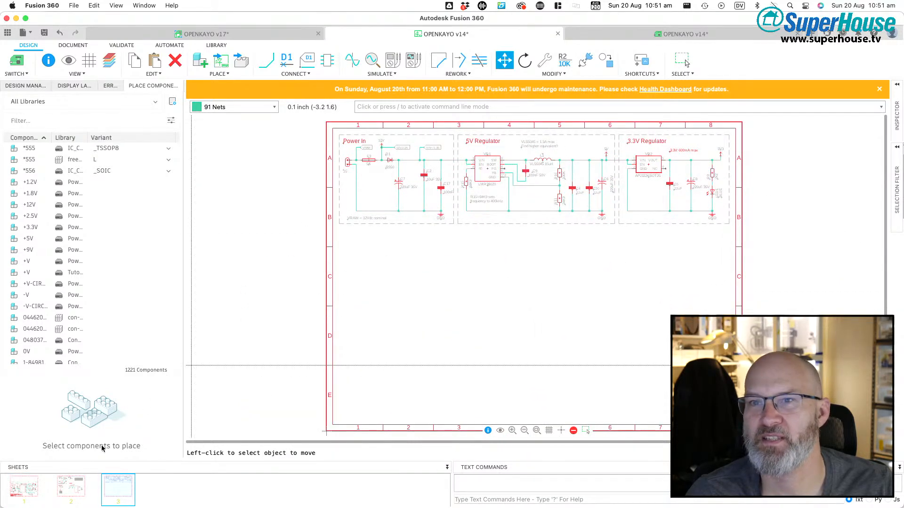
# Step: On sheet 1, move the VIN+ label closer to capacitors C25 and C24
pyautogui.click(21, 488)
pyautogui.press('Escape')
pyautogui.press('m')
pyautogui.click(456, 298)
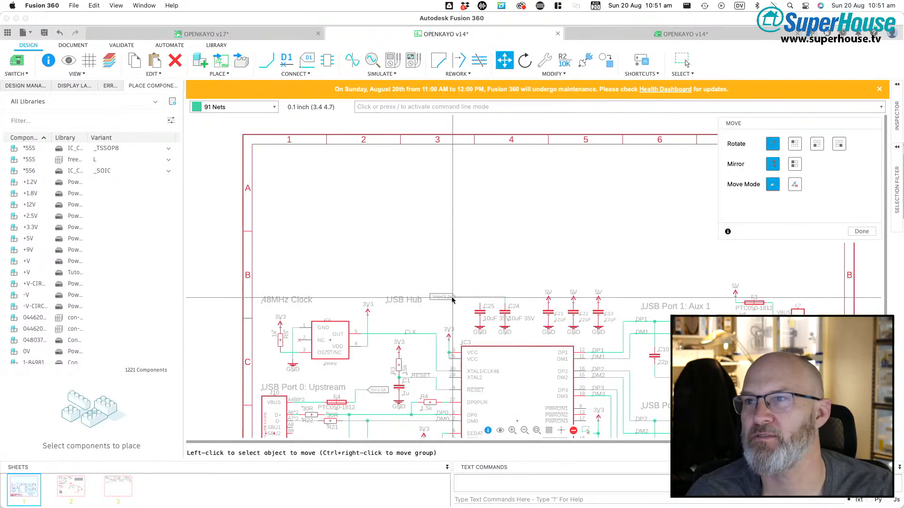
pyautogui.click(478, 297)
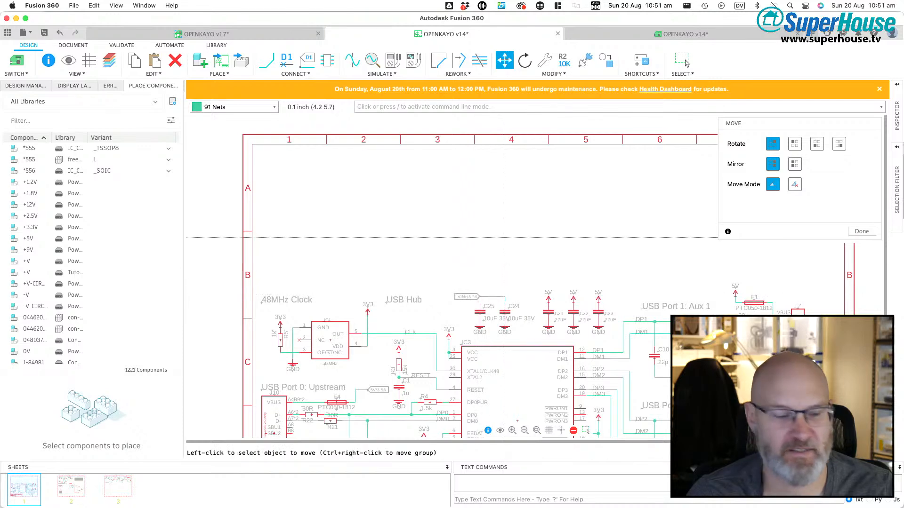
# Step: Move capacitors C25, C24, C21, C22 and C23 with their VIN+, 5V and GND connections from sheet 1 to sheet 3
pyautogui.click(686, 63)
pyautogui.moveTo(473, 273); pyautogui.dragTo(613, 335)
pyautogui.press('m')
pyautogui.rightClick(548, 318)
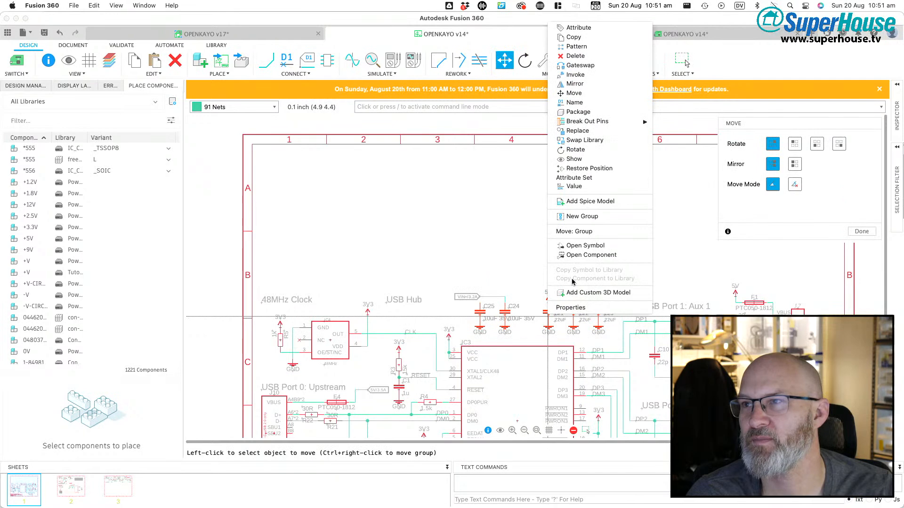
pyautogui.click(580, 231)
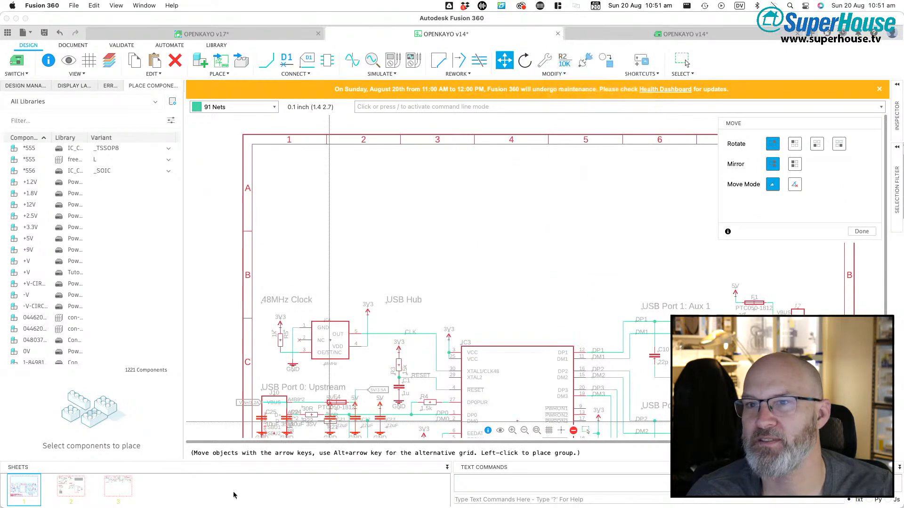
pyautogui.click(121, 492)
pyautogui.click(450, 282)
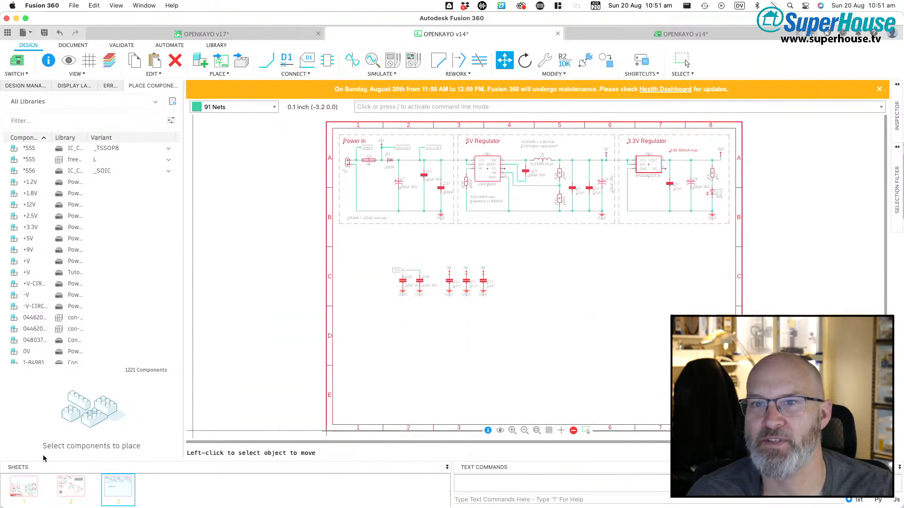
# Step: On sheet 1, move the USB Hub heading above IC3 and lower the 48MHz Clock heading to align with it
pyautogui.click(25, 489)
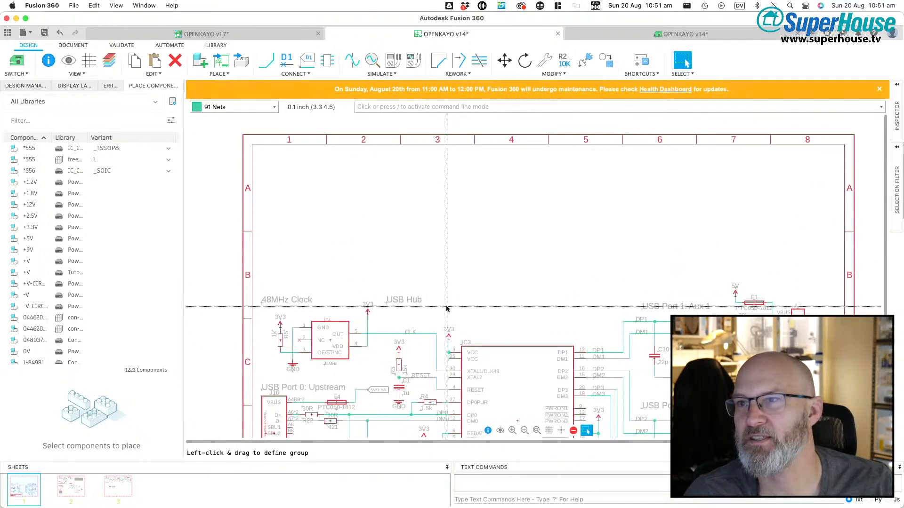
pyautogui.press('m')
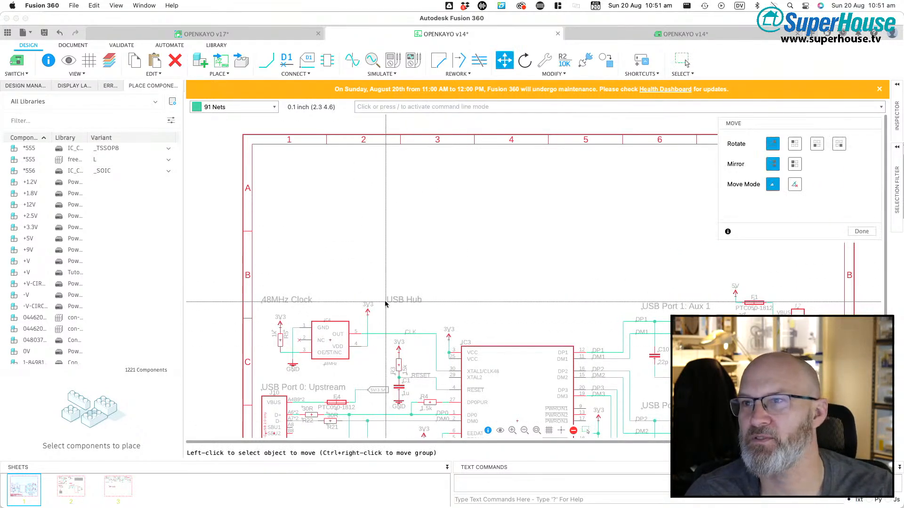
pyautogui.click(386, 305)
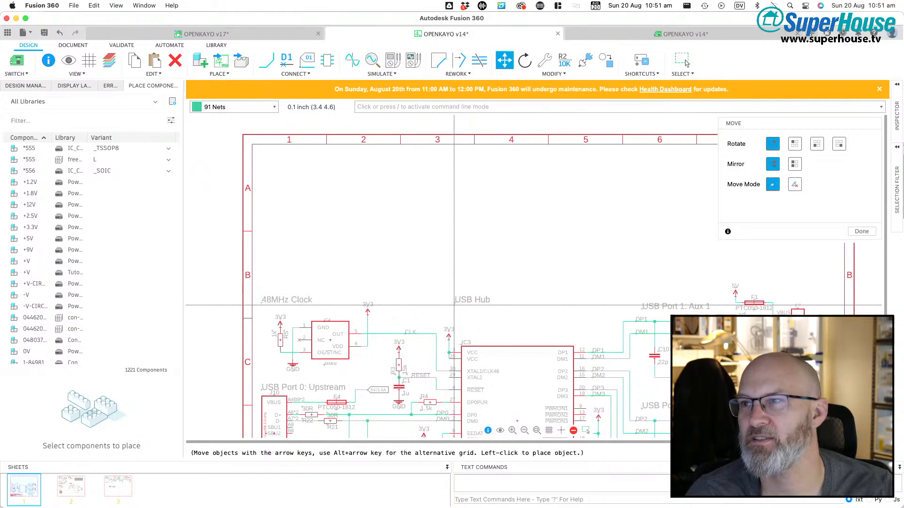
pyautogui.click(453, 312)
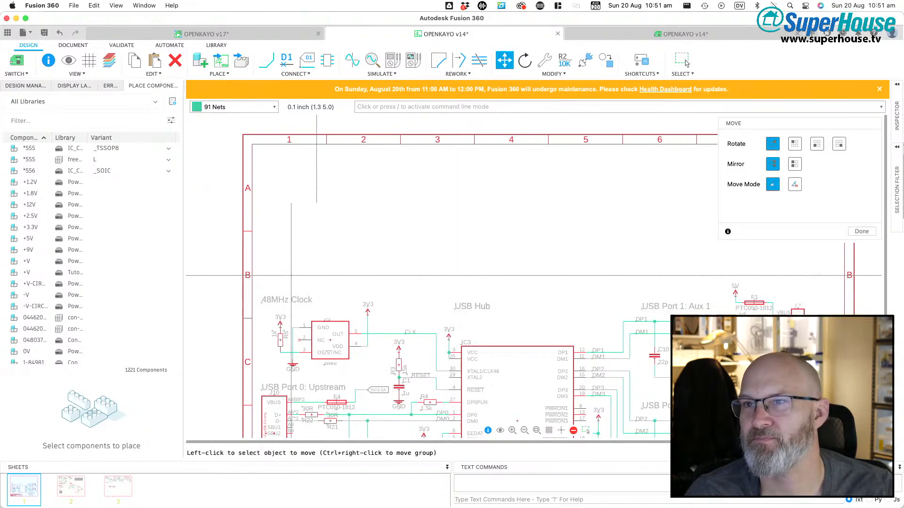
pyautogui.click(262, 305)
pyautogui.click(262, 310)
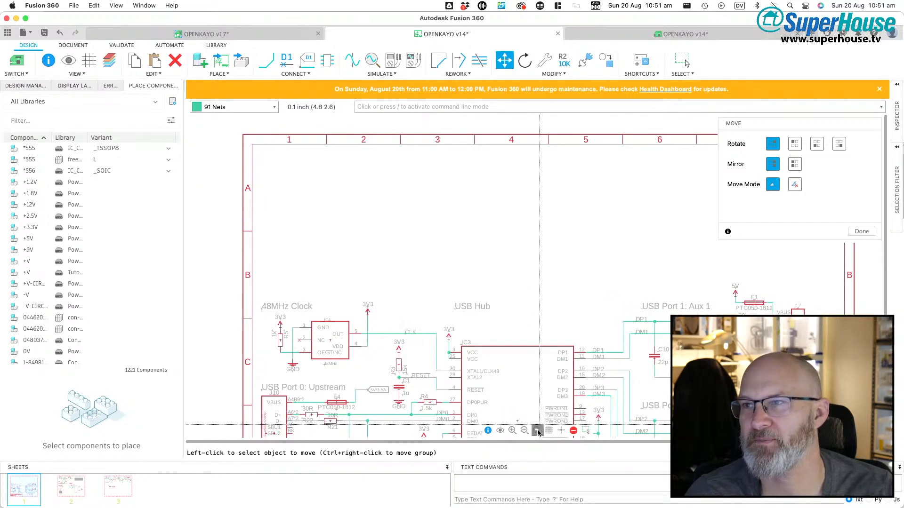
# Step: Look over all three sheets, and move the capacitor group on sheet 3 to the lower-right area of the frame
pyautogui.scroll(-2, 436, 312)
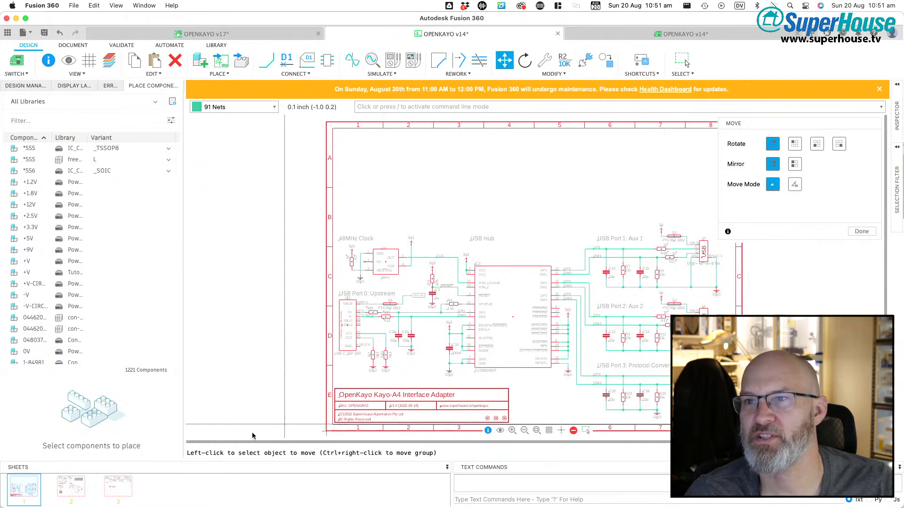
pyautogui.click(76, 488)
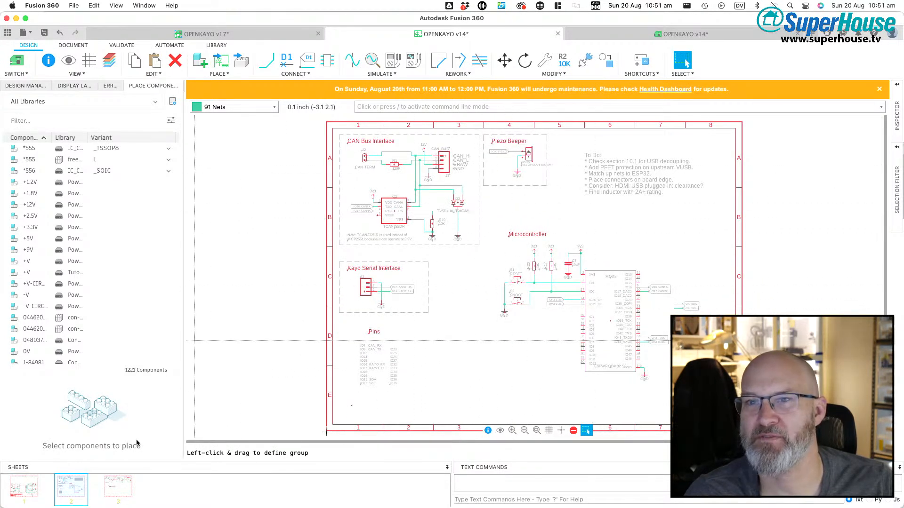
pyautogui.click(115, 491)
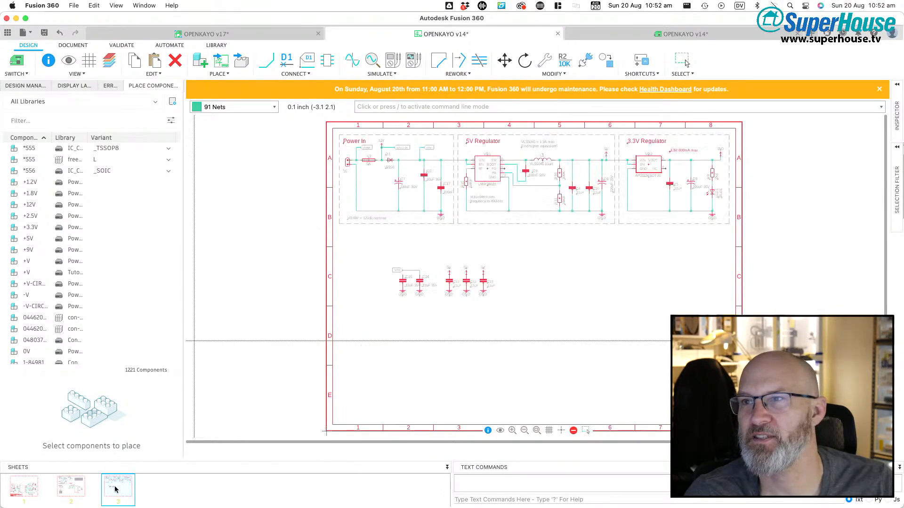
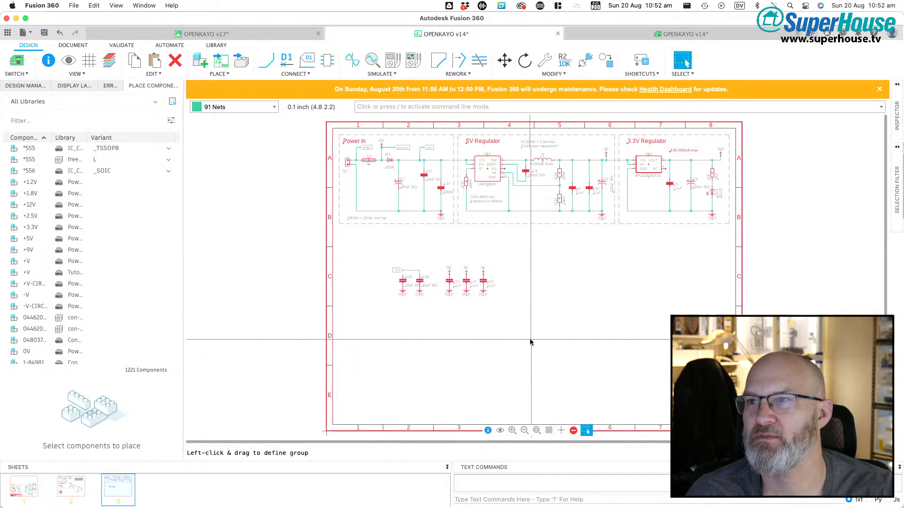
pyautogui.press('m')
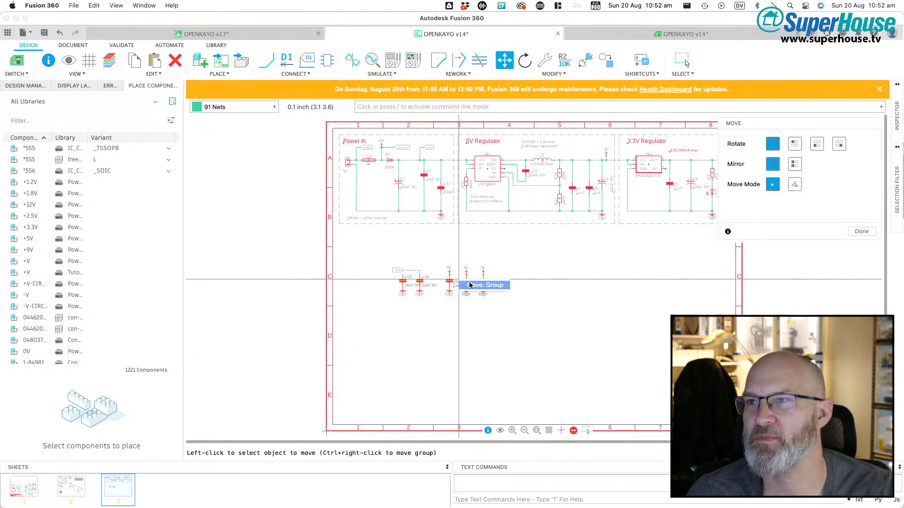
pyautogui.click(469, 285)
pyautogui.click(676, 385)
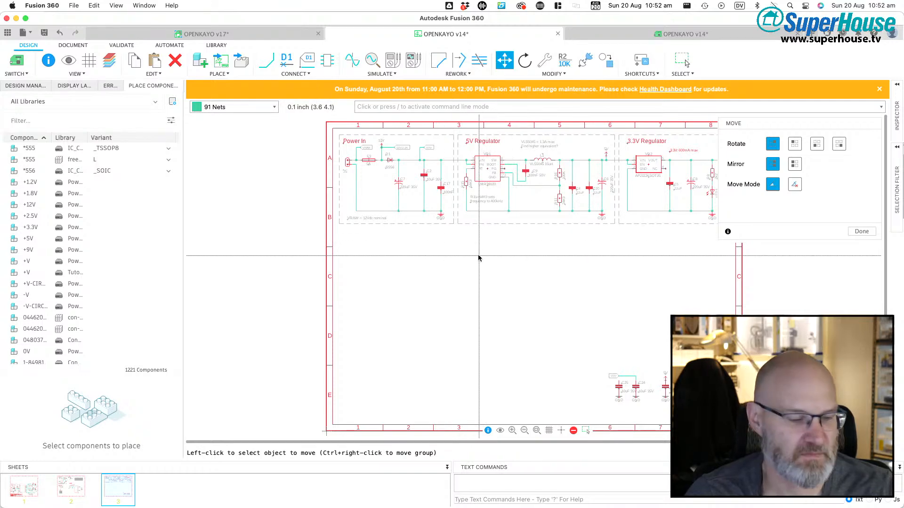
# Step: Move the 5V Regulator and 3.3V Regulator sections together below Power In, keeping the 5V and VIN+ nets separate
pyautogui.press('Escape')
pyautogui.moveTo(455, 264); pyautogui.dragTo(744, 118)
pyautogui.press('m')
pyautogui.keyDown('ctrl'); pyautogui.rightClick(526, 163); pyautogui.keyUp('ctrl')
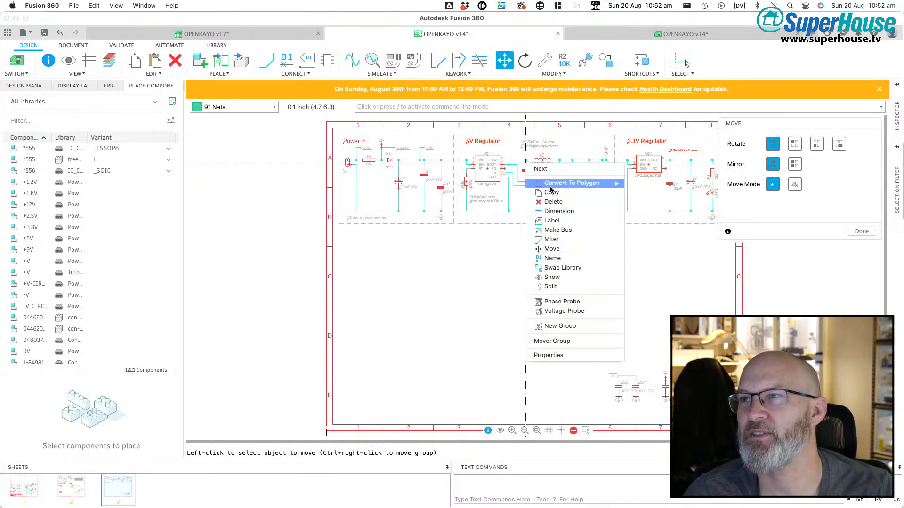
pyautogui.click(565, 341)
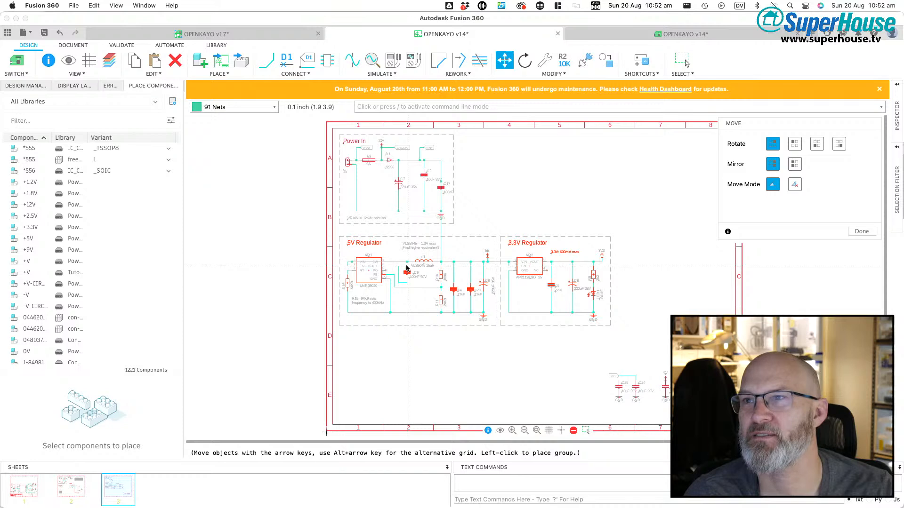
pyautogui.click(407, 268)
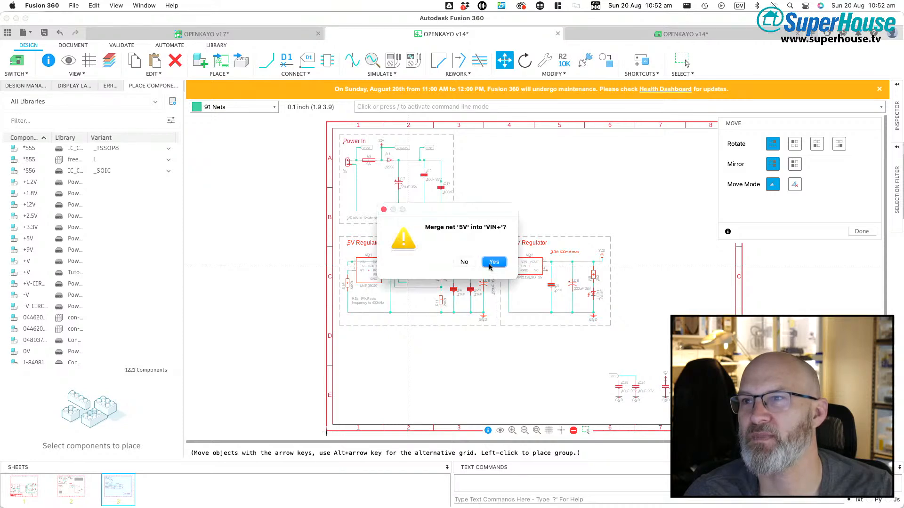
pyautogui.click(464, 262)
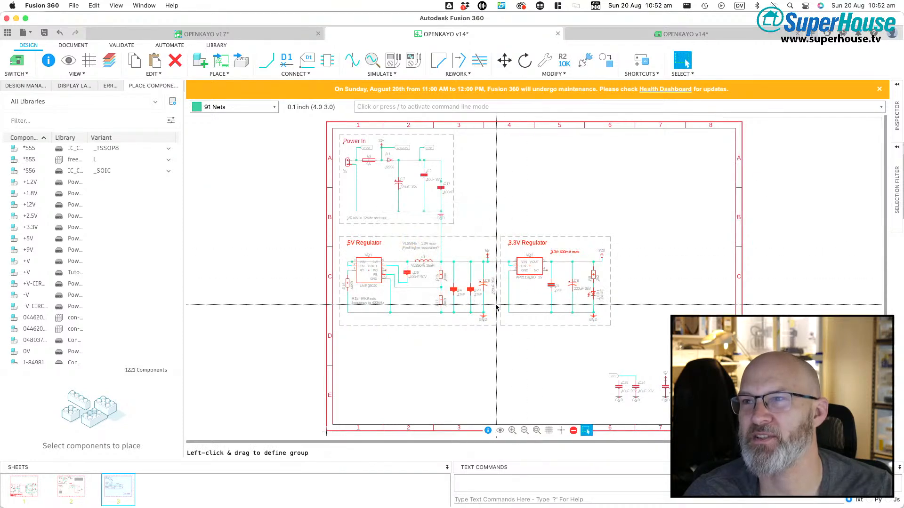
# Step: Reroute the VIN+ wire around the right side of Power In and between the sections to the left of VR1
pyautogui.press('m')
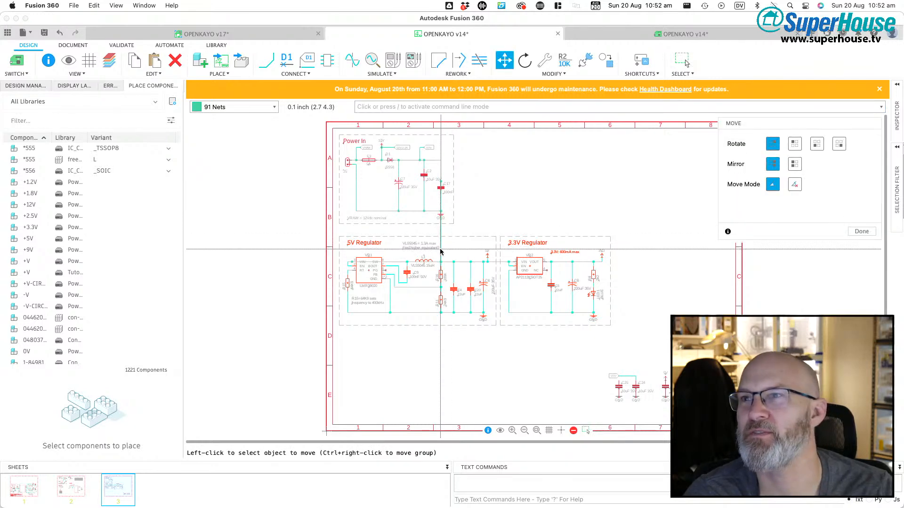
pyautogui.click(440, 251)
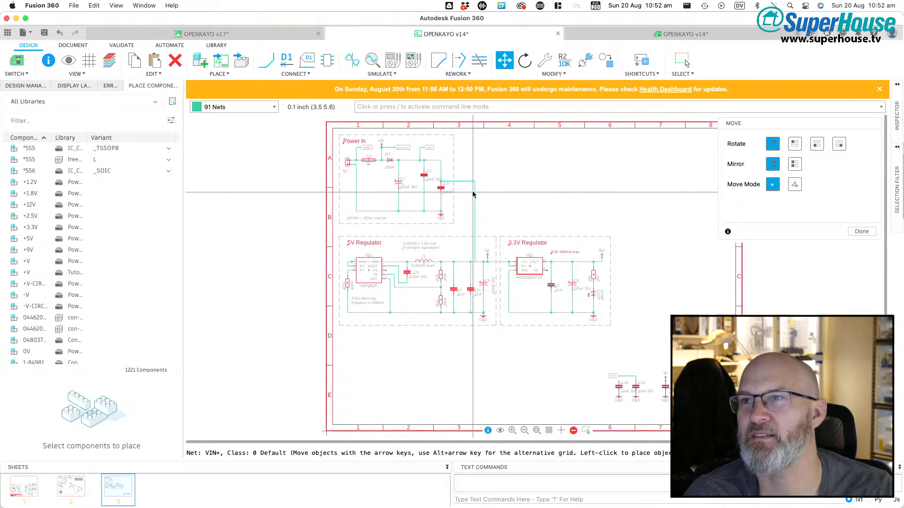
pyautogui.moveTo(464, 196); pyautogui.dragTo(457, 262)
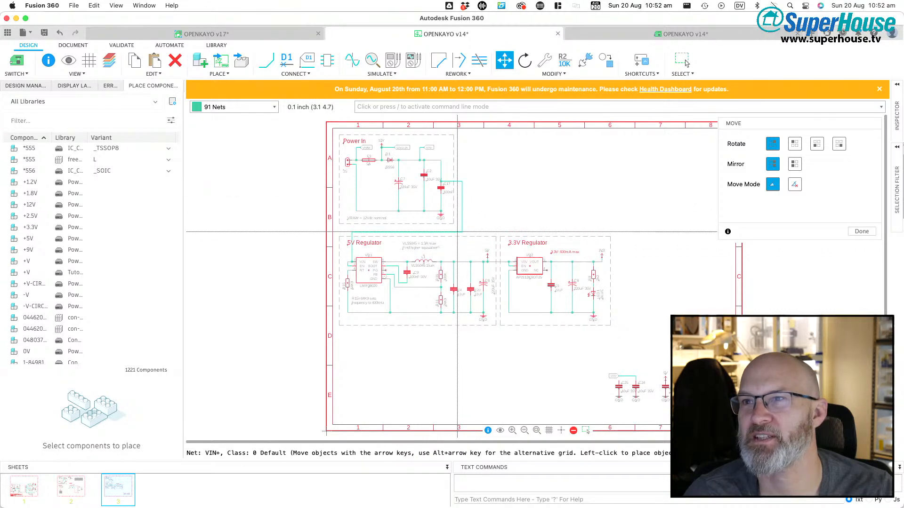
pyautogui.click(351, 253)
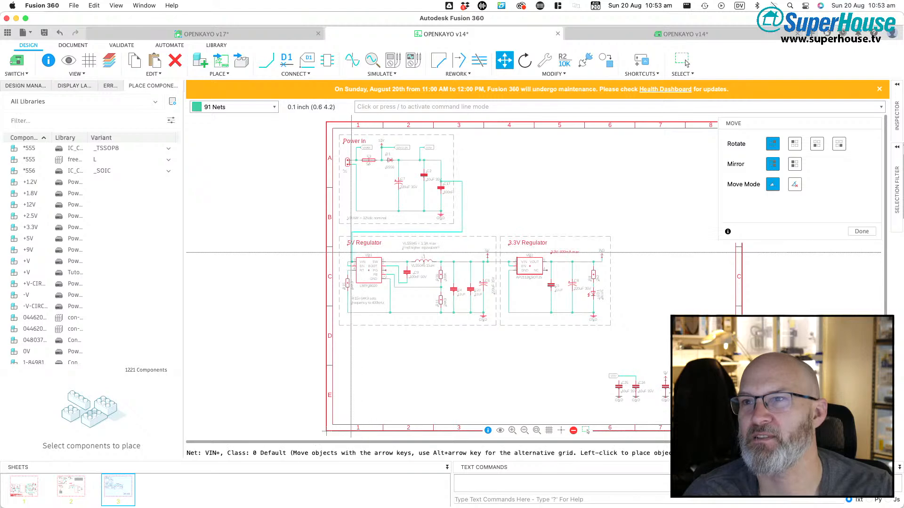
pyautogui.click(344, 253)
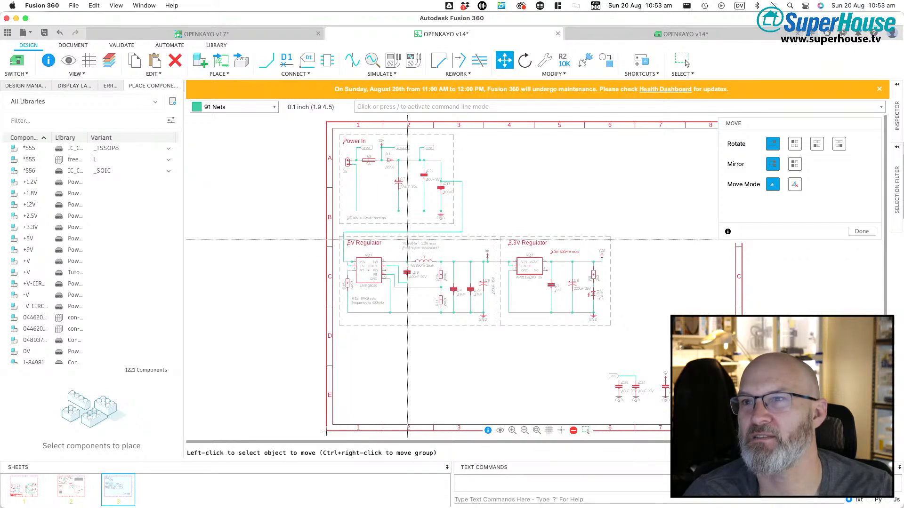
# Step: Delete the VIN+ wire segment into VR1's VIN pin and redraw it to the VIN and EN junction, merging that segment into VIN+
pyautogui.scroll(5, 343, 254)
pyautogui.scroll(2, 343, 256)
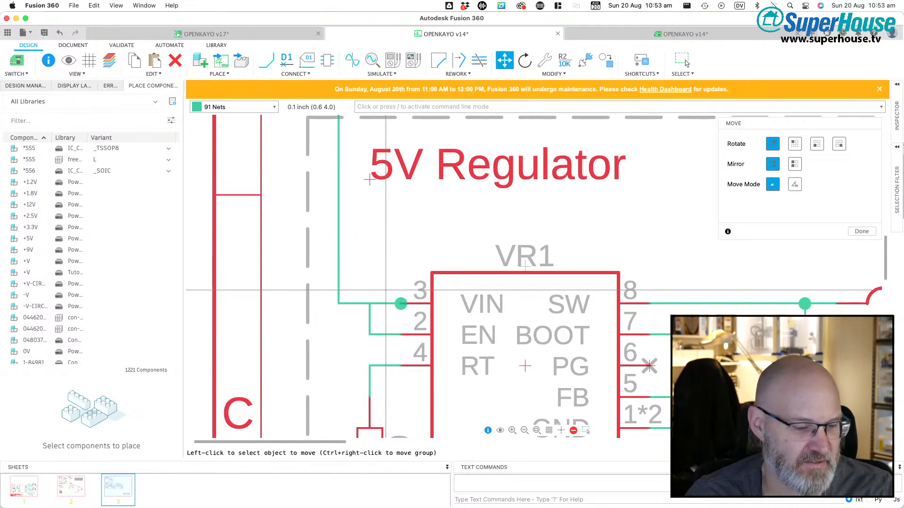
pyautogui.click(683, 62)
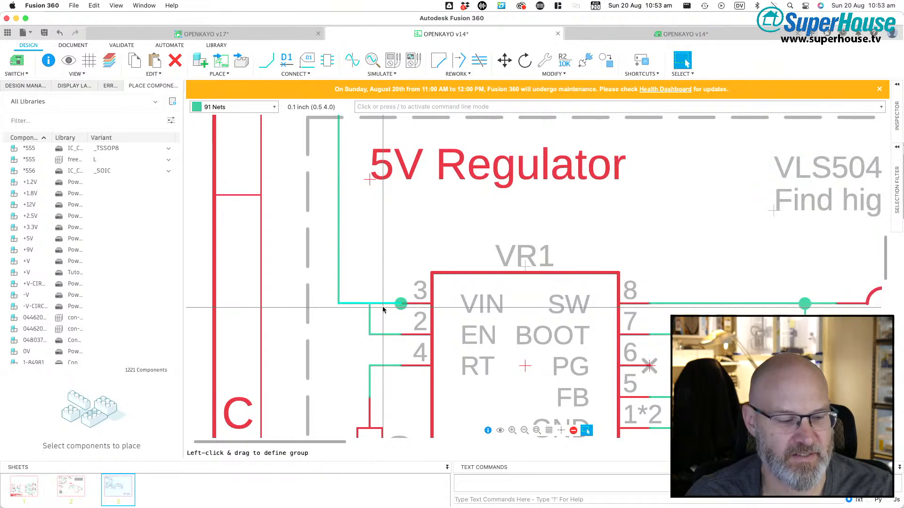
pyautogui.click(374, 303)
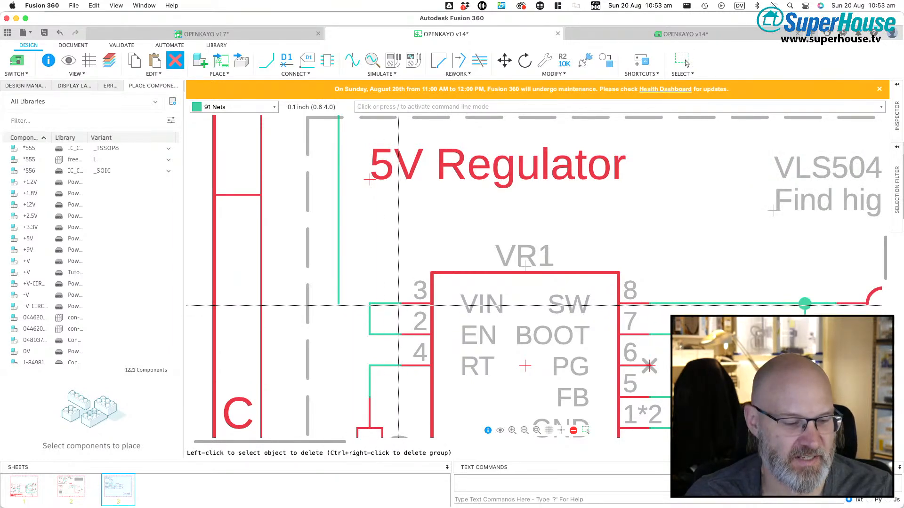
pyautogui.press('n')
pyautogui.click(338, 303)
pyautogui.click(369, 303)
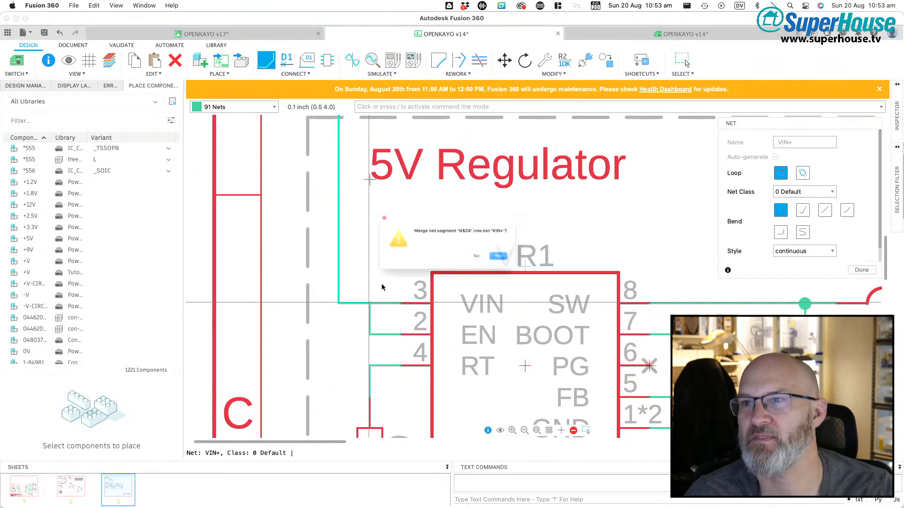
pyautogui.click(517, 263)
pyautogui.scroll(-10, 483, 264)
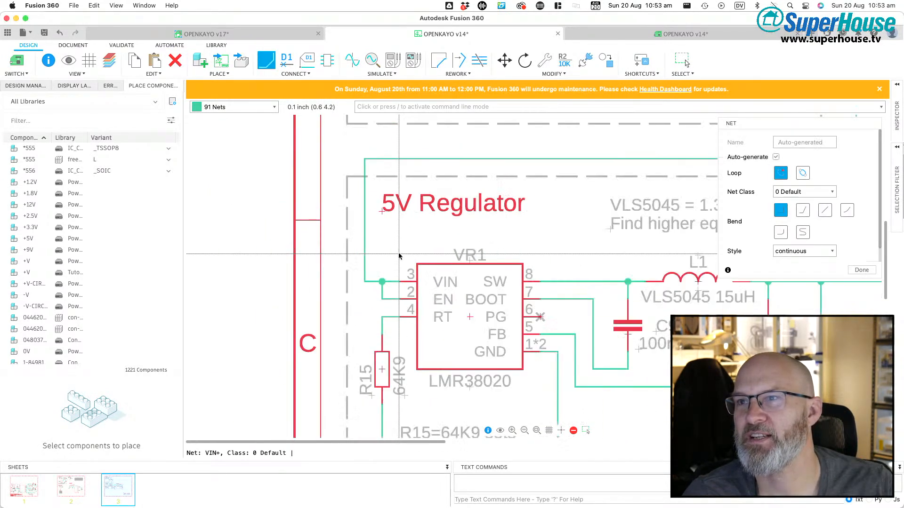
# Step: Raise the horizontal VIN+ wire leaving Power In so it lines up with the section's upper rail
pyautogui.scroll(-6, 483, 264)
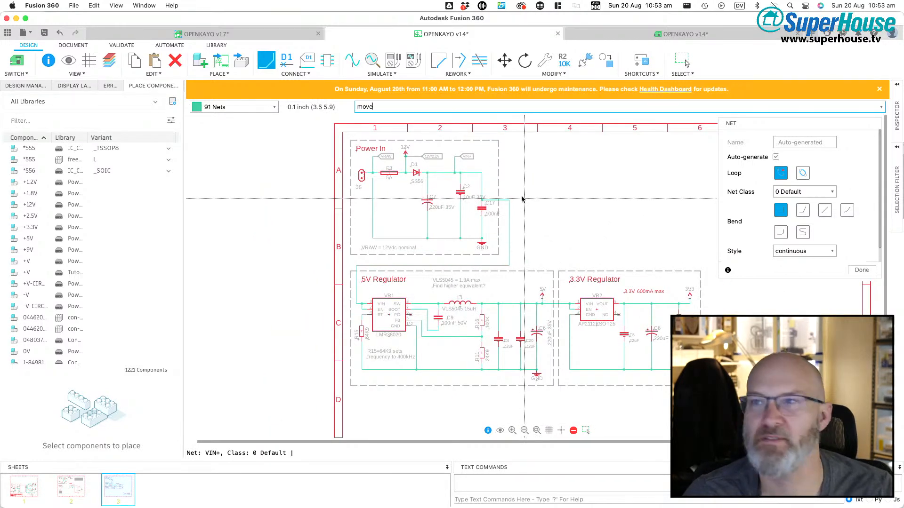
pyautogui.press('Return')
pyautogui.click(505, 187)
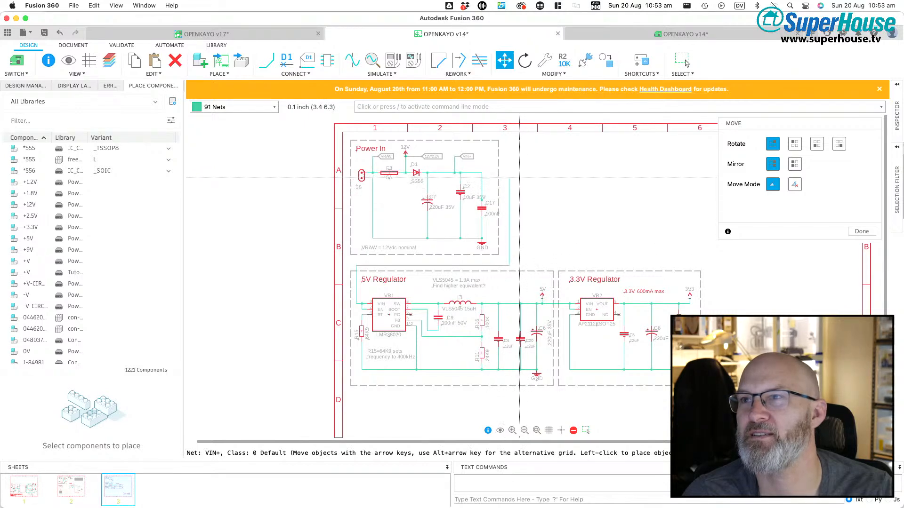
pyautogui.click(505, 173)
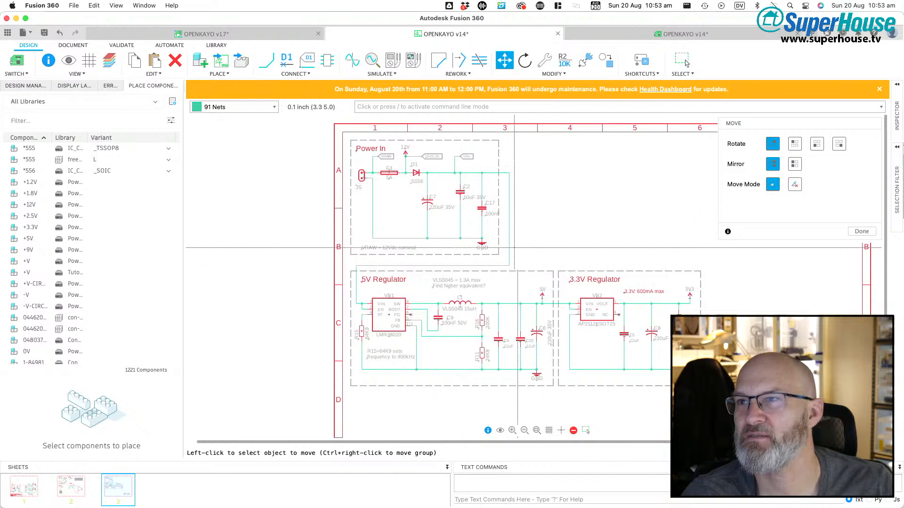
# Step: Delete the wires connecting the 5V rail to the VIN and EN pins of VR2 in the 3.3V Regulator section
pyautogui.scroll(-3, 537, 178)
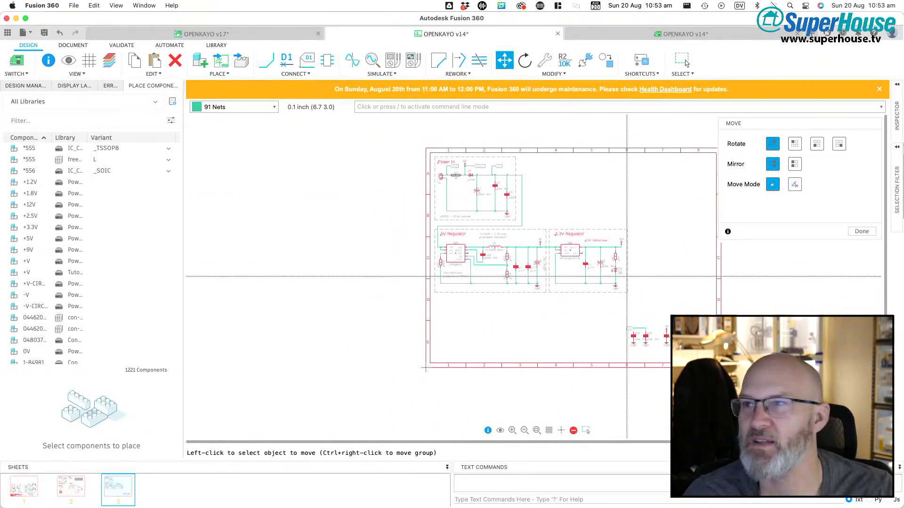
pyautogui.click(683, 60)
pyautogui.moveTo(664, 313); pyautogui.dragTo(588, 252)
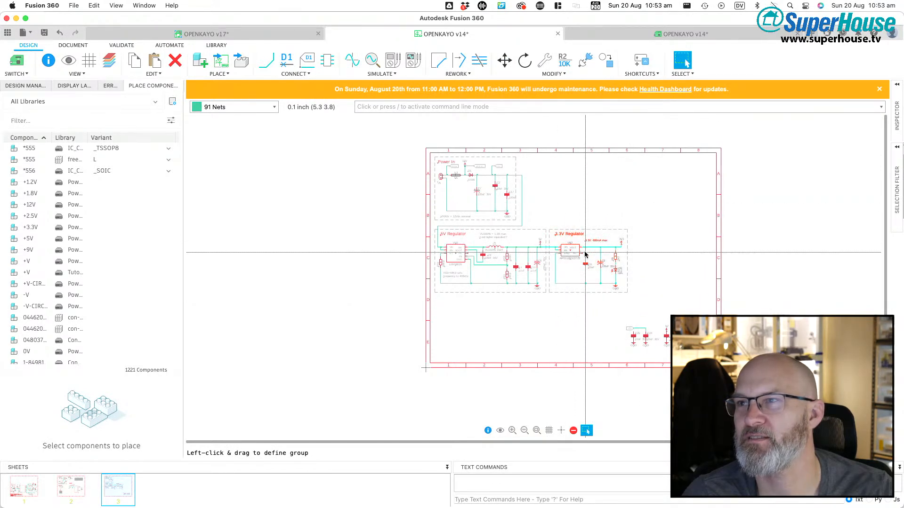
pyautogui.scroll(5, 572, 250)
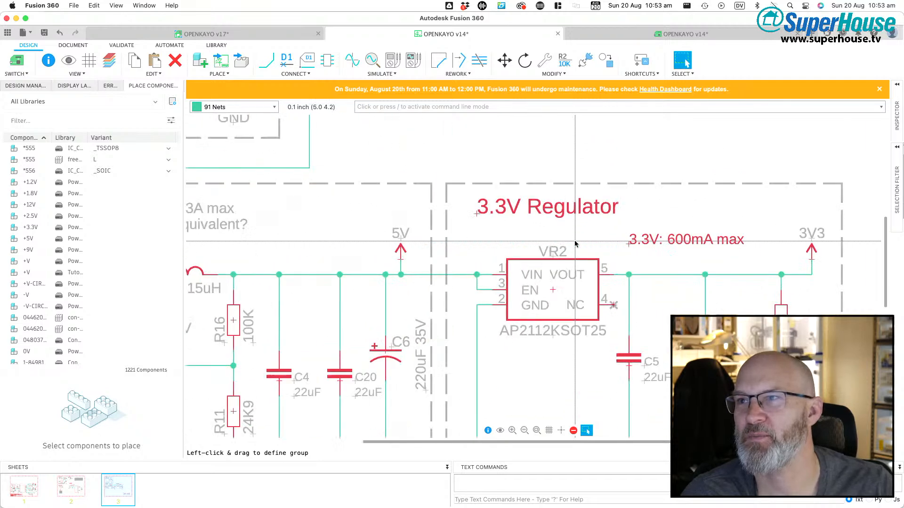
pyautogui.scroll(2, 575, 243)
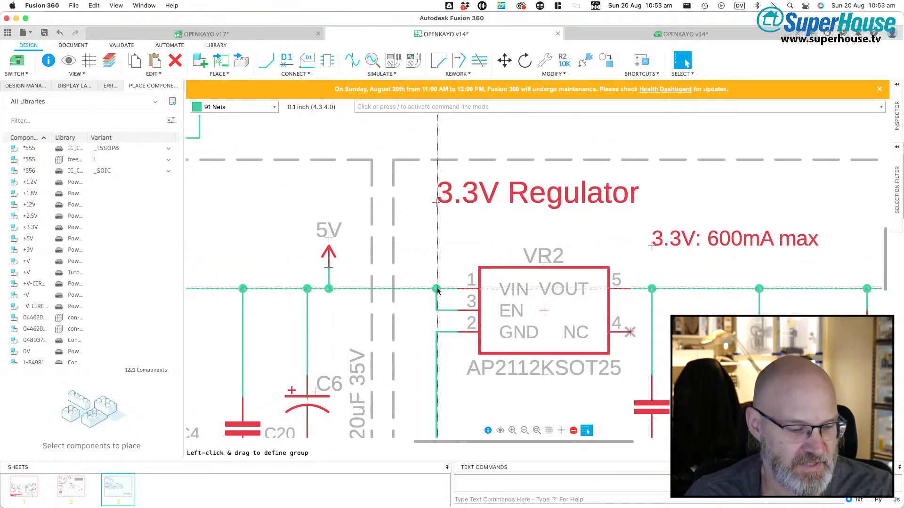
pyautogui.press('Delete')
pyautogui.click(445, 310)
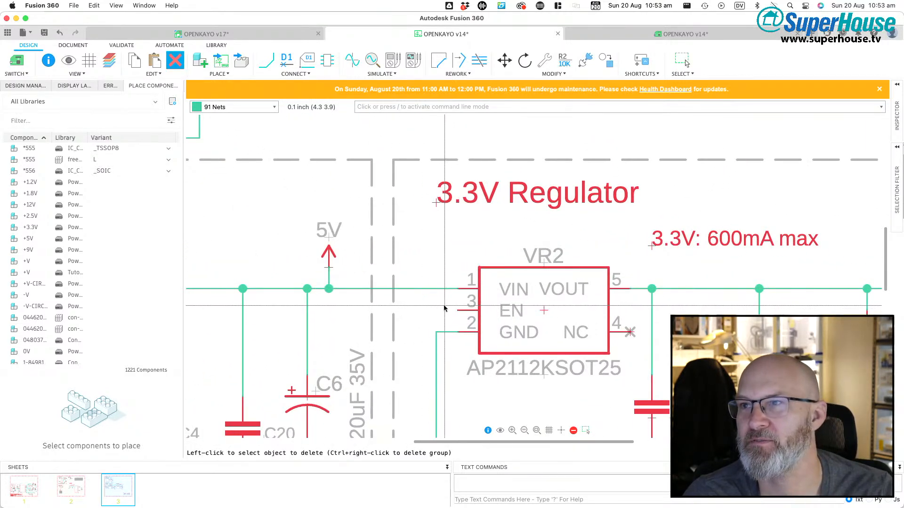
pyautogui.click(438, 289)
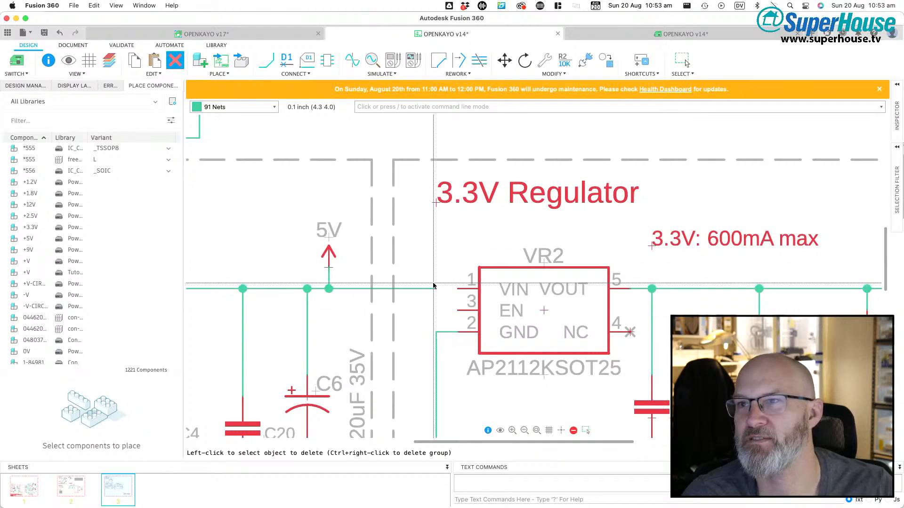
pyautogui.scroll(-5, 496, 250)
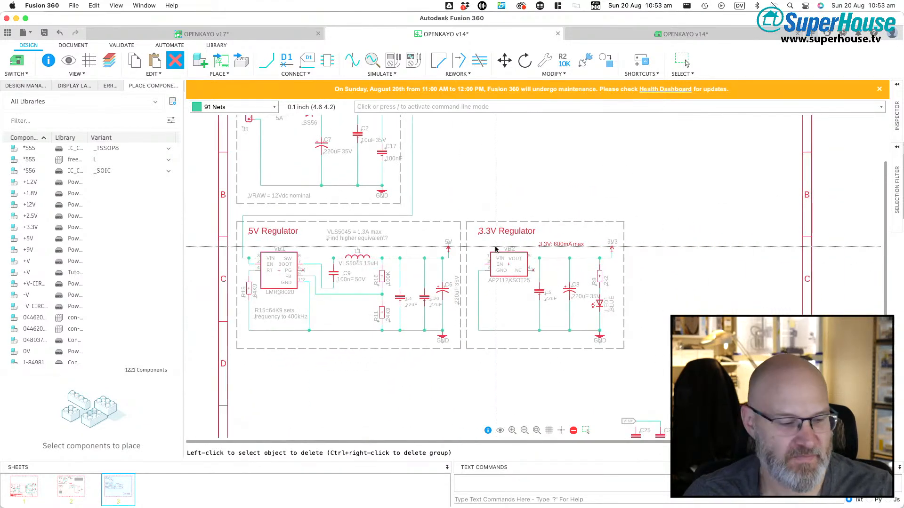
# Step: Move the whole 3.3V Regulator section below the 5V Regulator section, aligned with its left edge
pyautogui.press('Escape')
pyautogui.moveTo(635, 361); pyautogui.dragTo(461, 219)
pyautogui.press('m')
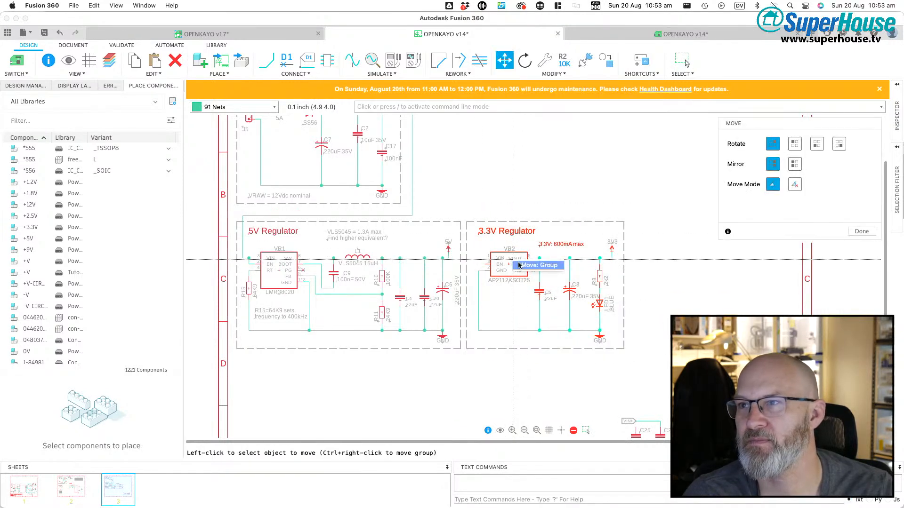
pyautogui.keyDown('ctrl'); pyautogui.rightClick(518, 265); pyautogui.keyUp('ctrl')
pyautogui.scroll(-5, 519, 266)
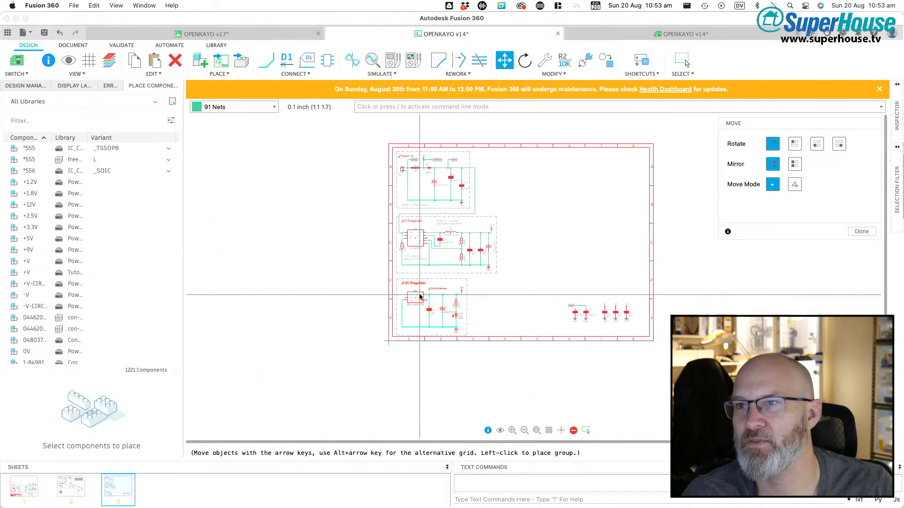
pyautogui.click(420, 295)
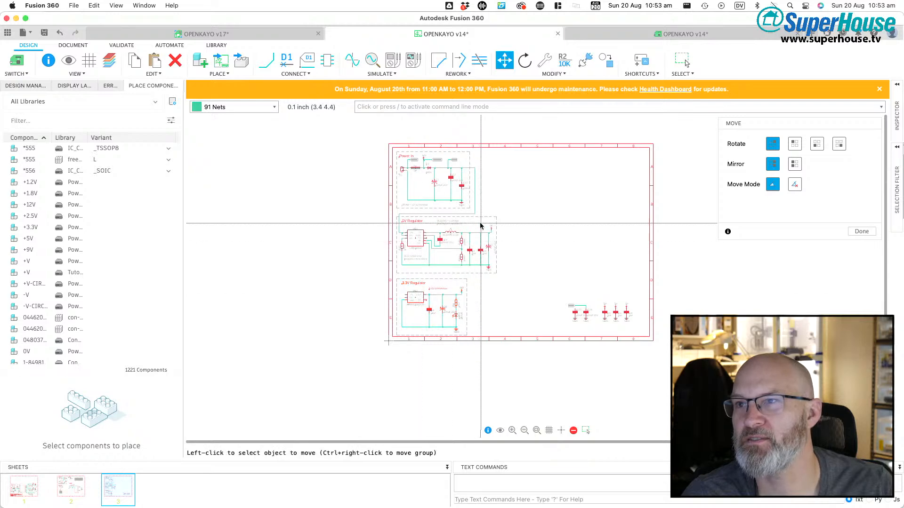
# Step: Raise the ground rail, GND symbol and lower frame edge of the 3.3V Regulator section to make it more compact
pyautogui.scroll(5, 448, 235)
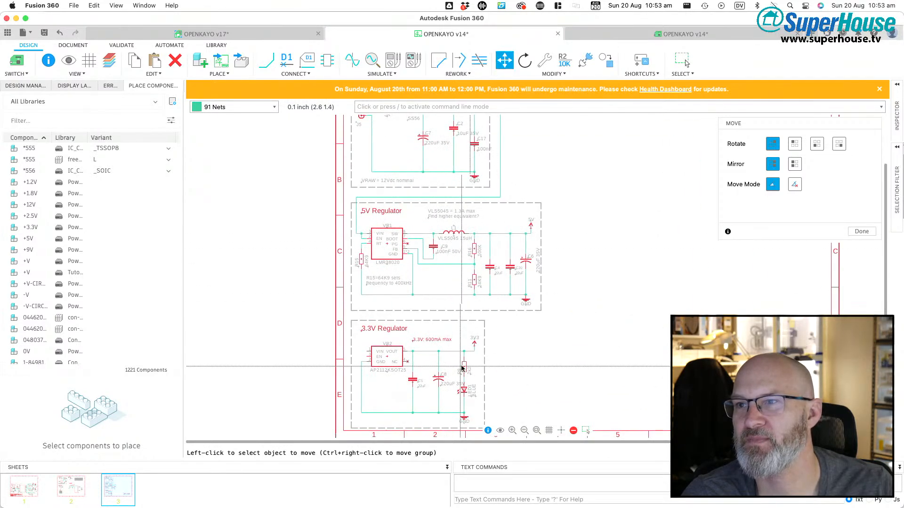
pyautogui.scroll(-5, 422, 228)
pyautogui.scroll(8, 430, 313)
pyautogui.moveTo(439, 261); pyautogui.dragTo(436, 311, button='middle')
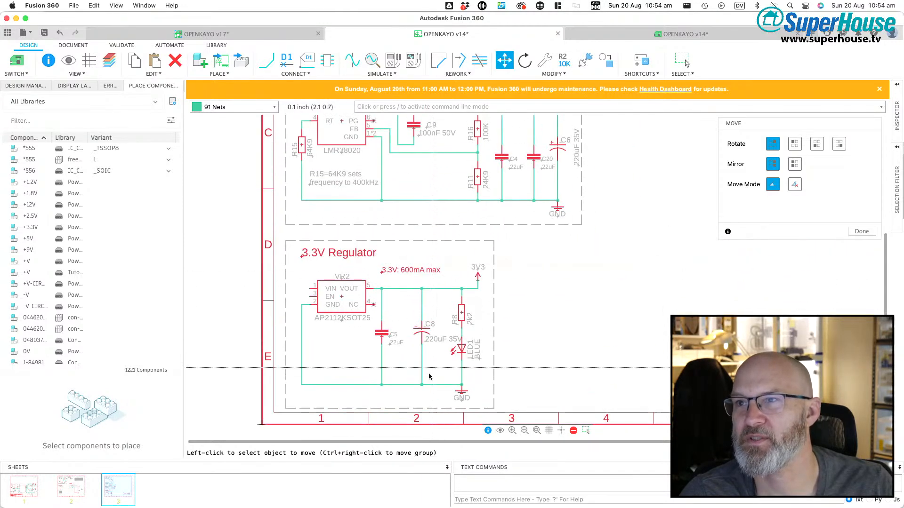
pyautogui.scroll(5, 417, 399)
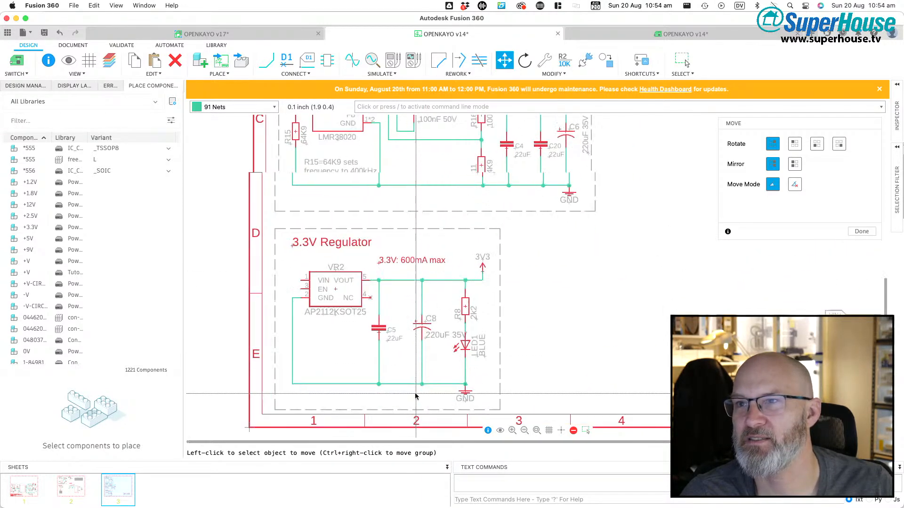
pyautogui.click(461, 381)
pyautogui.click(461, 356)
pyautogui.click(490, 391)
pyautogui.click(490, 369)
pyautogui.click(387, 380)
pyautogui.click(389, 356)
pyautogui.click(278, 380)
pyautogui.click(402, 417)
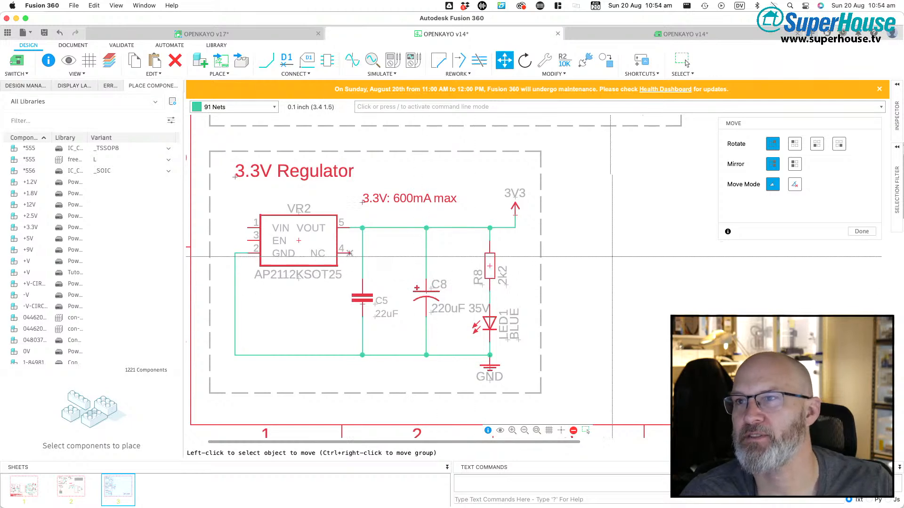
# Step: Shift the whole 3.3V Regulator section about 0.6 inch to the right beneath the 5V Regulator section
pyautogui.scroll(-3, 612, 258)
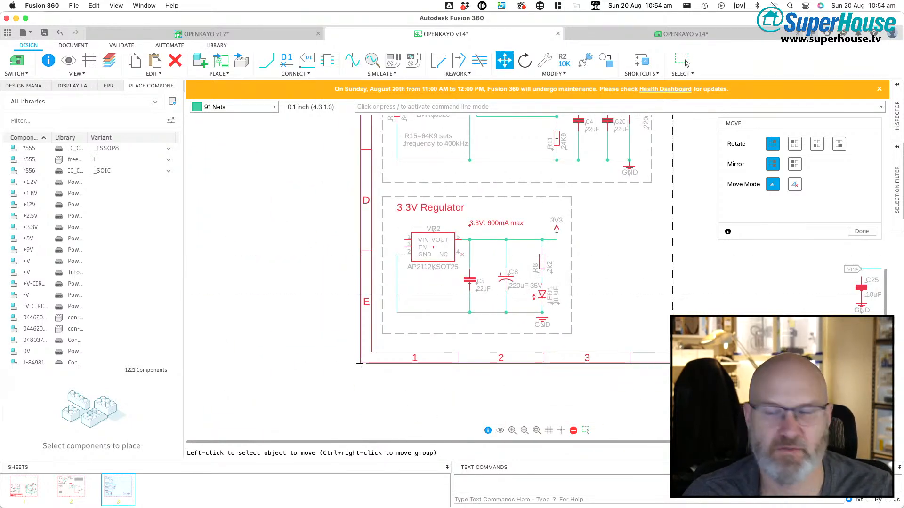
pyautogui.press('Escape')
pyautogui.moveTo(624, 342); pyautogui.dragTo(375, 189)
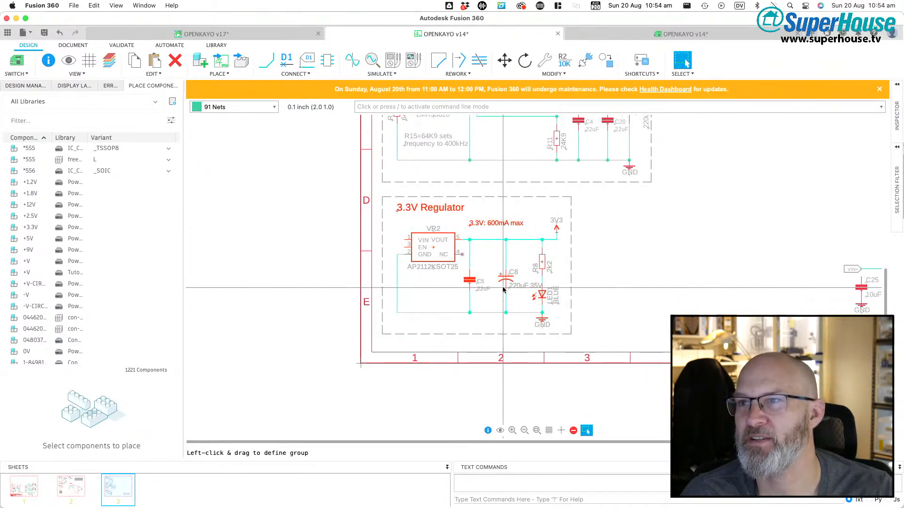
pyautogui.press('m')
pyautogui.rightClick(474, 273)
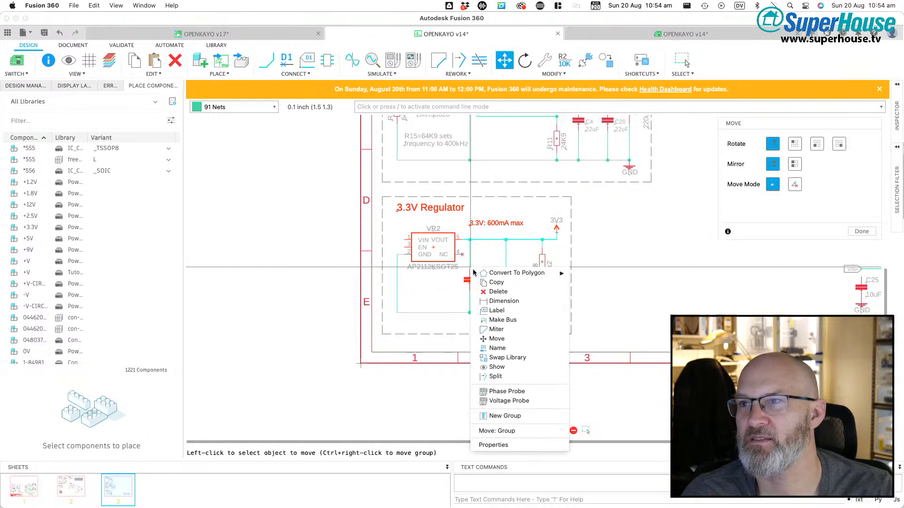
pyautogui.click(498, 430)
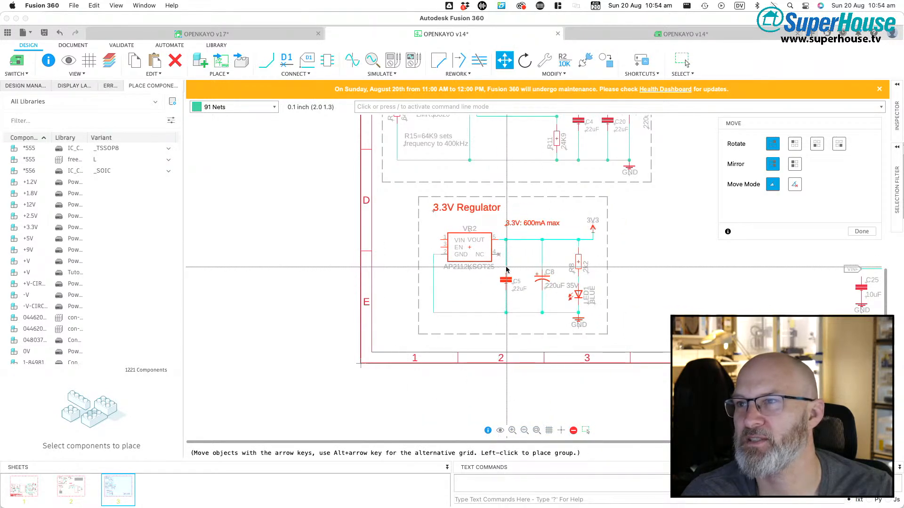
pyautogui.click(513, 269)
# Step: Move C8, R8, LED1, the 3V3 and GND symbols and the frame's right edge about 0.4 inch right, away from C5
pyautogui.press('g')
pyautogui.moveTo(634, 341); pyautogui.dragTo(534, 188)
pyautogui.press('m')
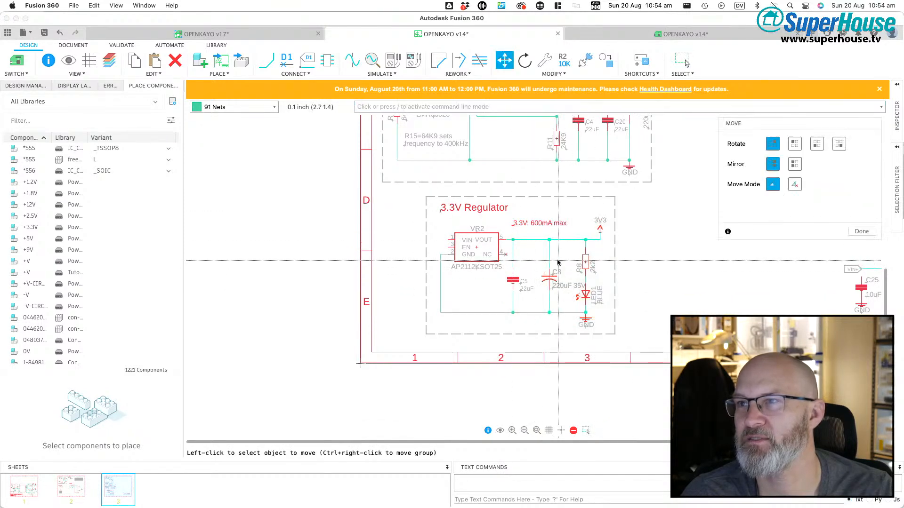
pyautogui.click(566, 268)
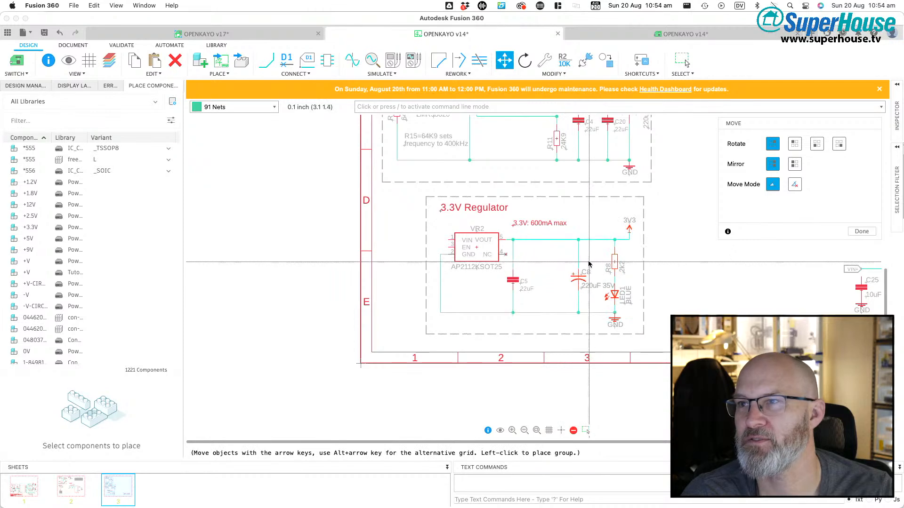
pyautogui.click(589, 262)
# Step: Copy the 22uF capacitor C5 into the gap before C8 and wire it between the 3V3 output and ground rails
pyautogui.press('c')
pyautogui.click(513, 280)
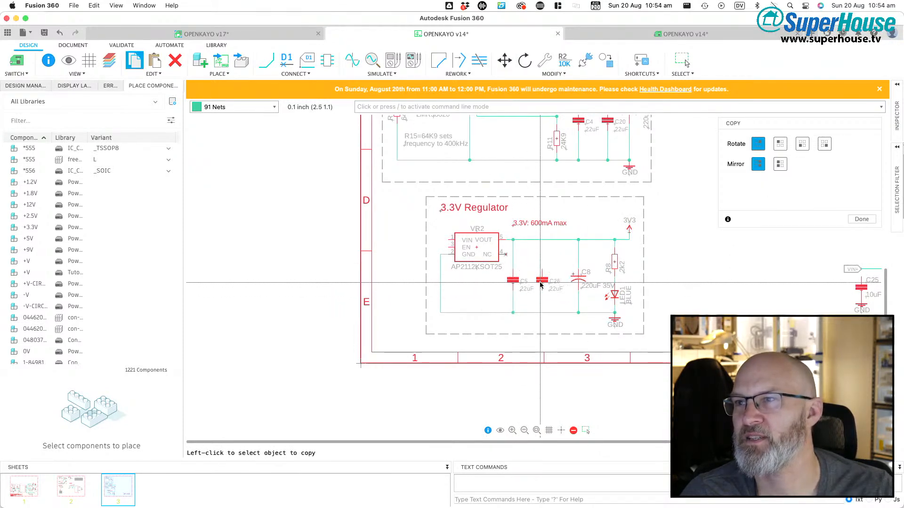
pyautogui.press('n')
pyautogui.click(543, 312)
pyautogui.click(542, 267)
pyautogui.click(543, 240)
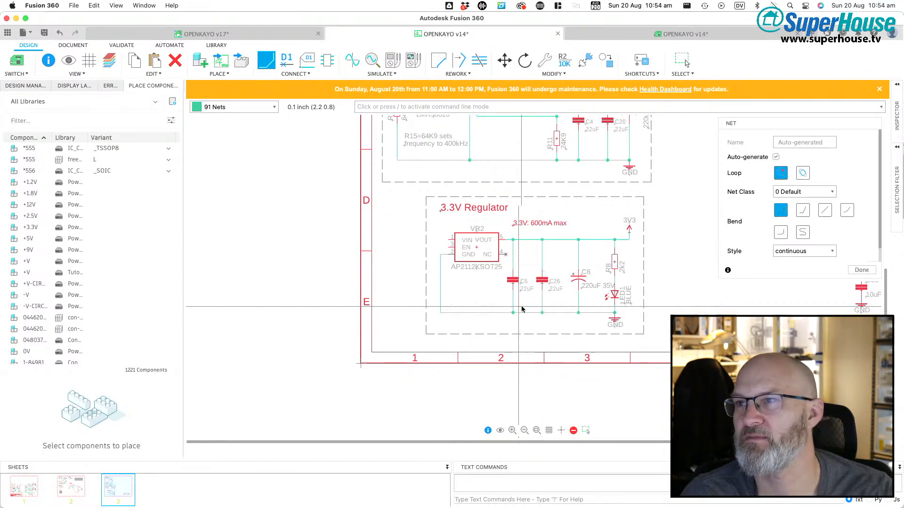
# Step: Tie VR2's EN pin to VIN, and delete the long feed wire started around the 3.3V Regulator section
pyautogui.click(441, 240)
pyautogui.click(397, 240)
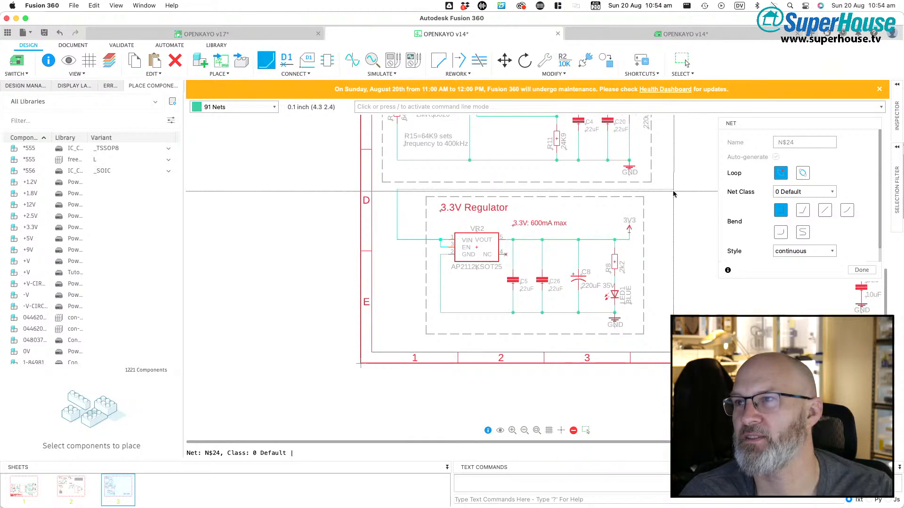
pyautogui.scroll(3, 671, 188)
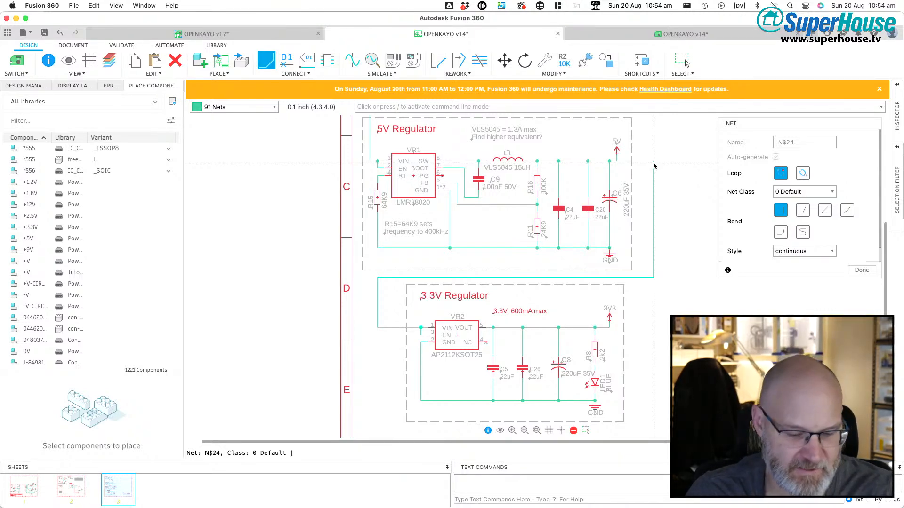
pyautogui.press('Escape')
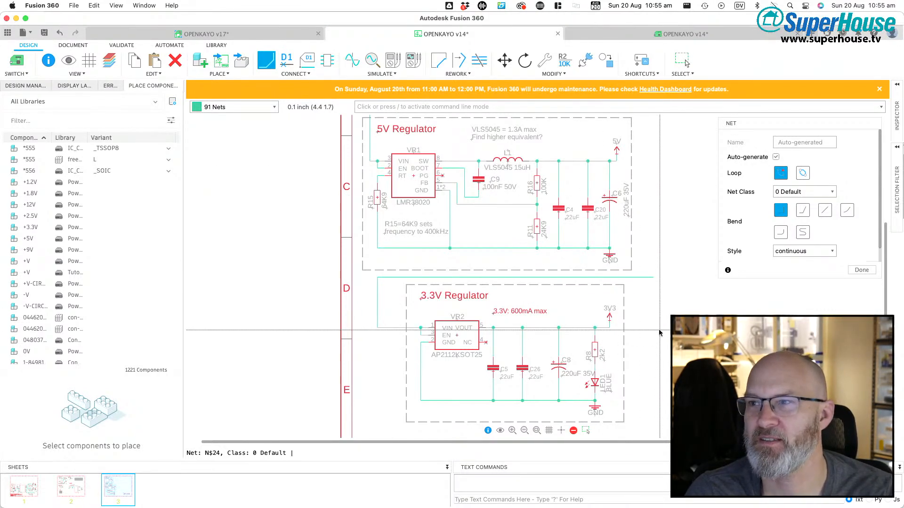
pyautogui.press('Escape')
pyautogui.press('Delete')
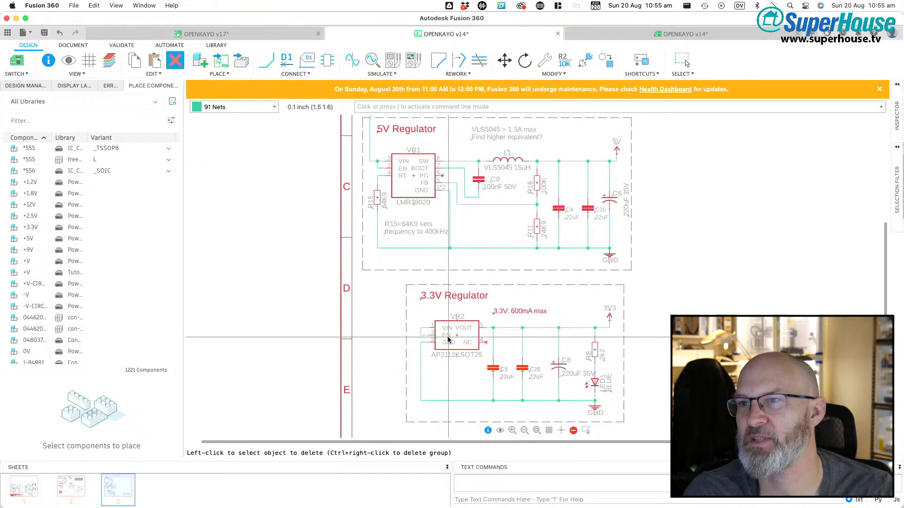
# Step: Copy the 5V supply symbol next to VR2 and wire it to the VIN and EN pins, merging the net into 5V
pyautogui.press('super+c')
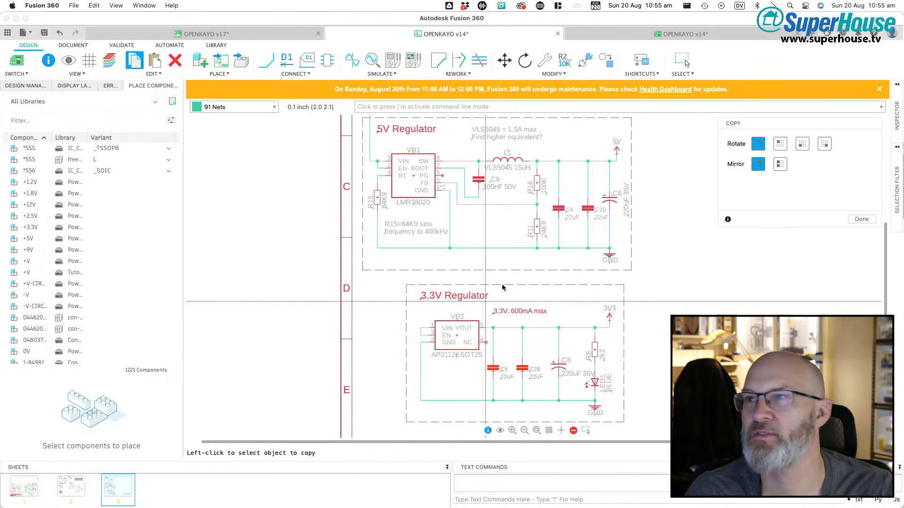
pyautogui.click(589, 157)
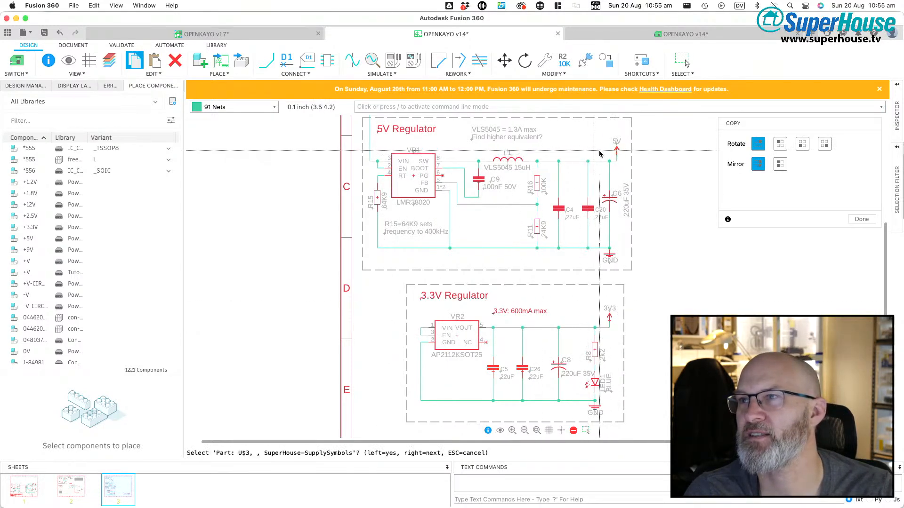
pyautogui.click(617, 147)
pyautogui.click(415, 323)
pyautogui.press('n')
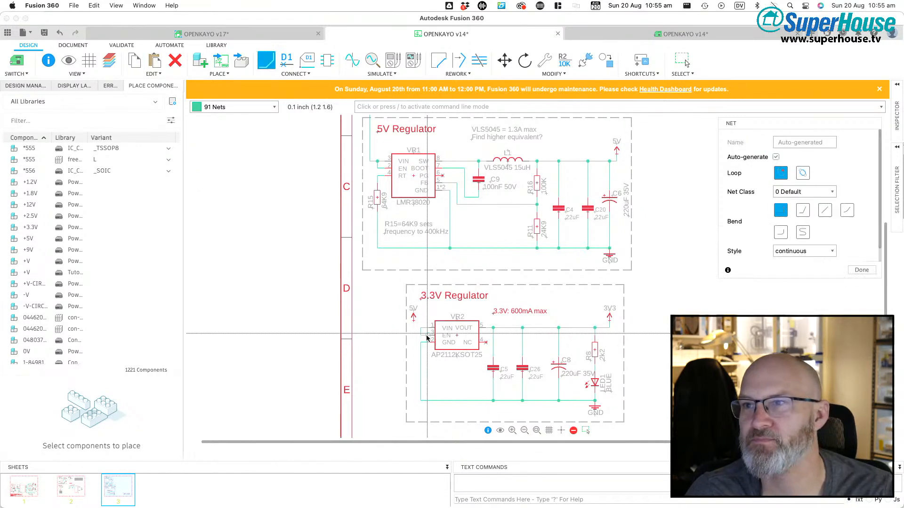
pyautogui.click(420, 329)
pyautogui.click(413, 323)
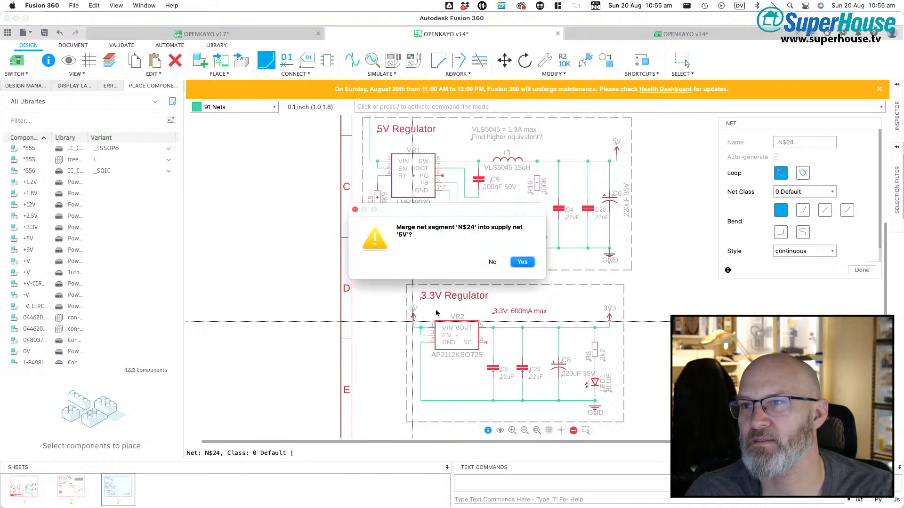
pyautogui.click(522, 261)
# Step: Delete the long VIN+ wire running from the Power In rail to the 5V Regulator, leaving only a short stub at VR1's VIN pin
pyautogui.scroll(-2, 454, 333)
pyautogui.scroll(5, 447, 334)
pyautogui.scroll(1, 446, 333)
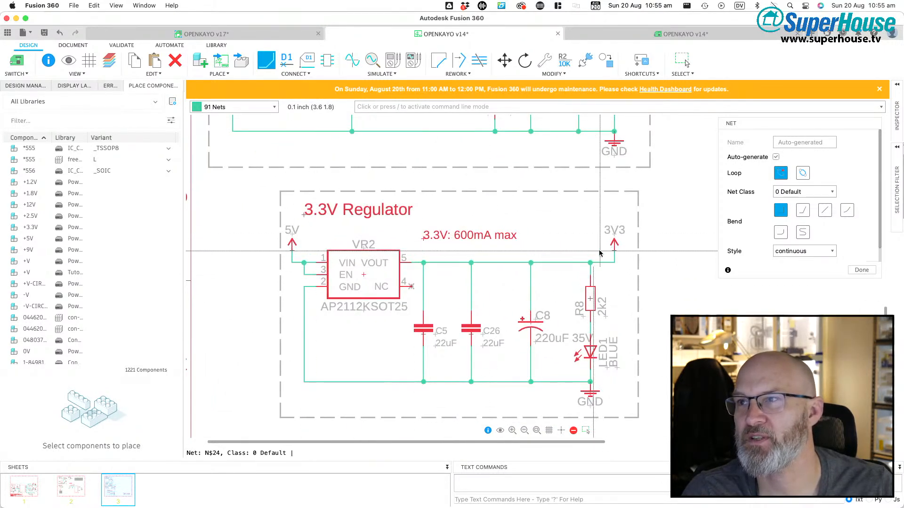
pyautogui.scroll(-3, 423, 389)
pyautogui.scroll(3, 368, 217)
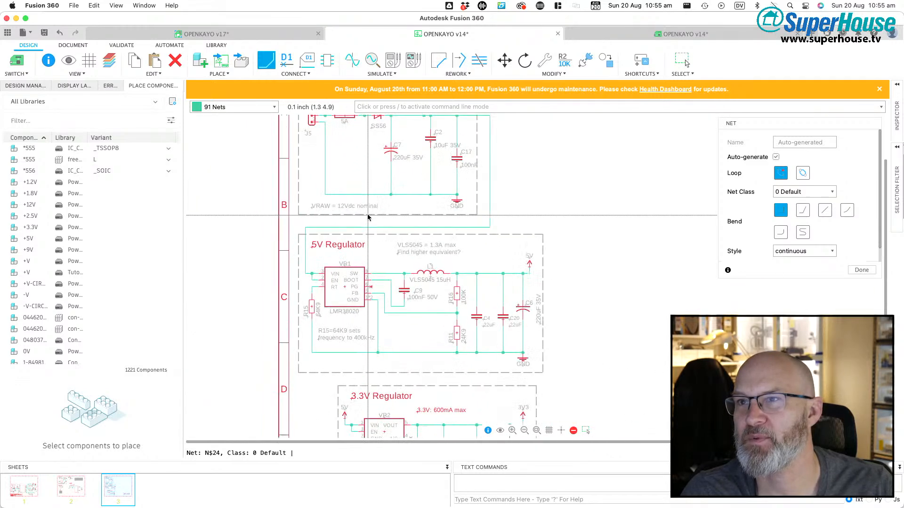
pyautogui.scroll(5, 368, 217)
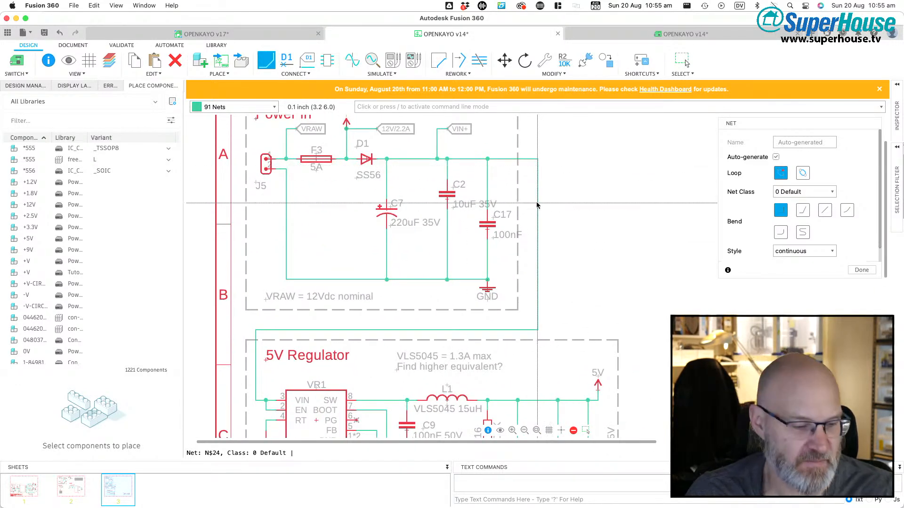
pyautogui.press('Delete')
pyautogui.click(534, 206)
pyautogui.click(534, 159)
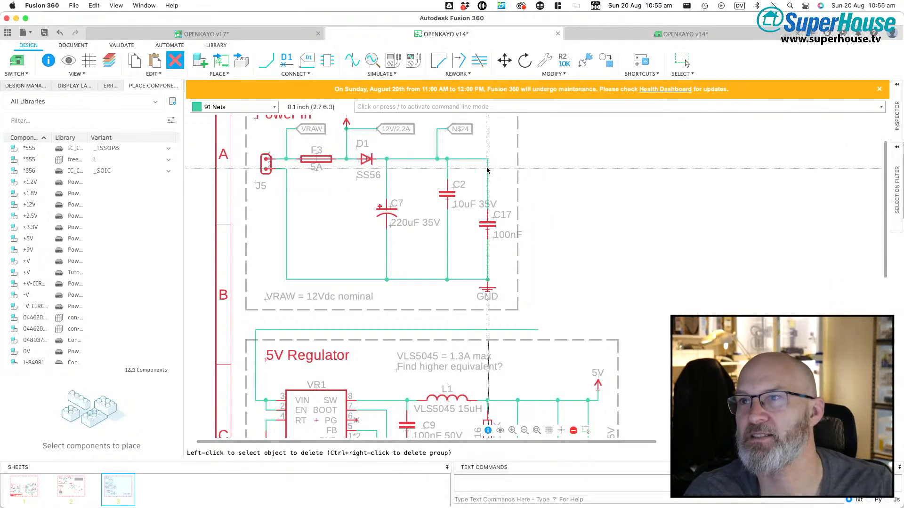
pyautogui.scroll(-2, 484, 168)
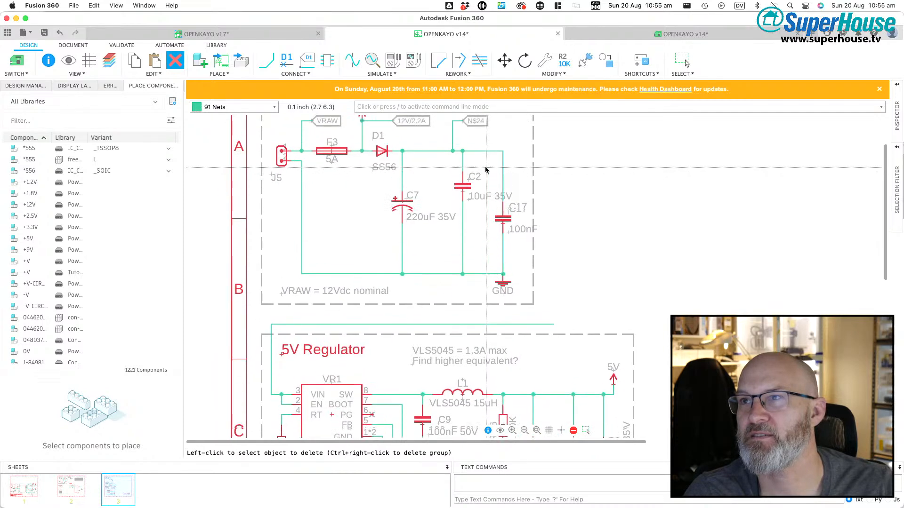
pyautogui.scroll(-3, 294, 288)
pyautogui.click(424, 231)
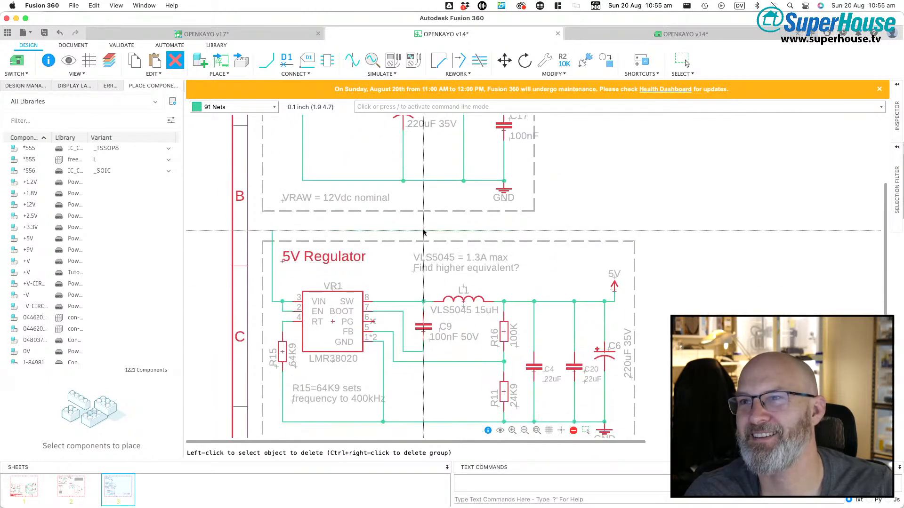
pyautogui.click(271, 268)
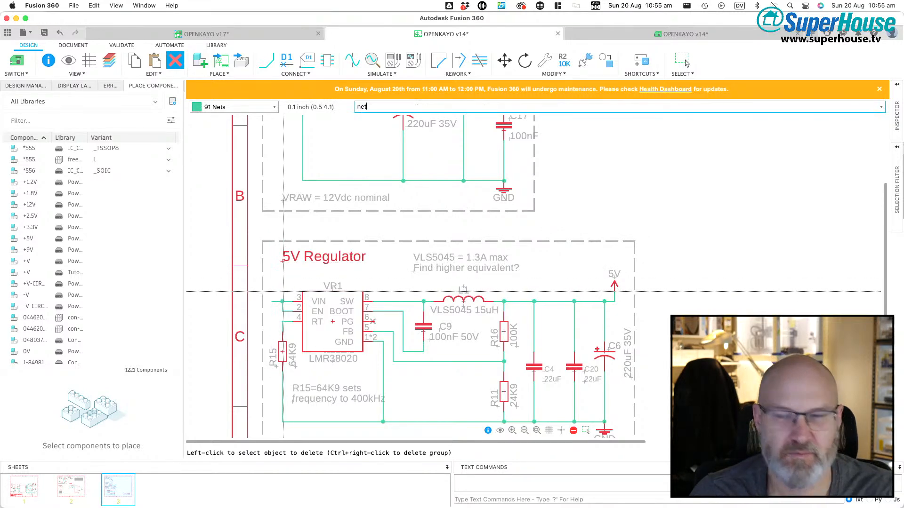
# Step: Draw short stub wires for net labels at VR1's VIN input and at the end of the Power In rail beyond C17
pyautogui.press('Return')
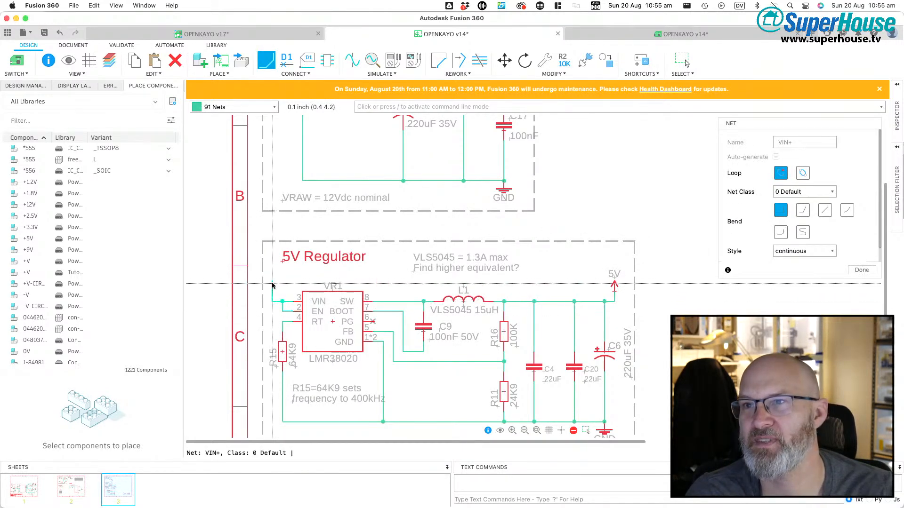
pyautogui.scroll(5, 280, 284)
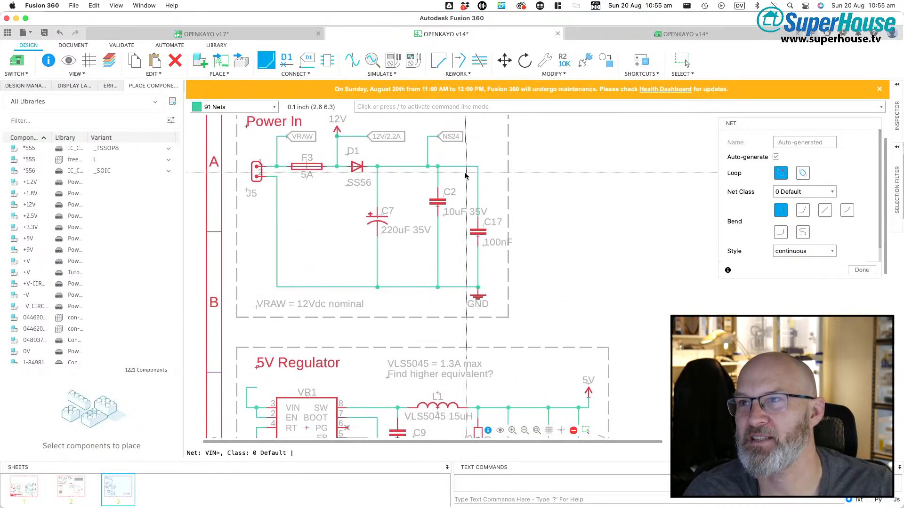
pyautogui.click(478, 167)
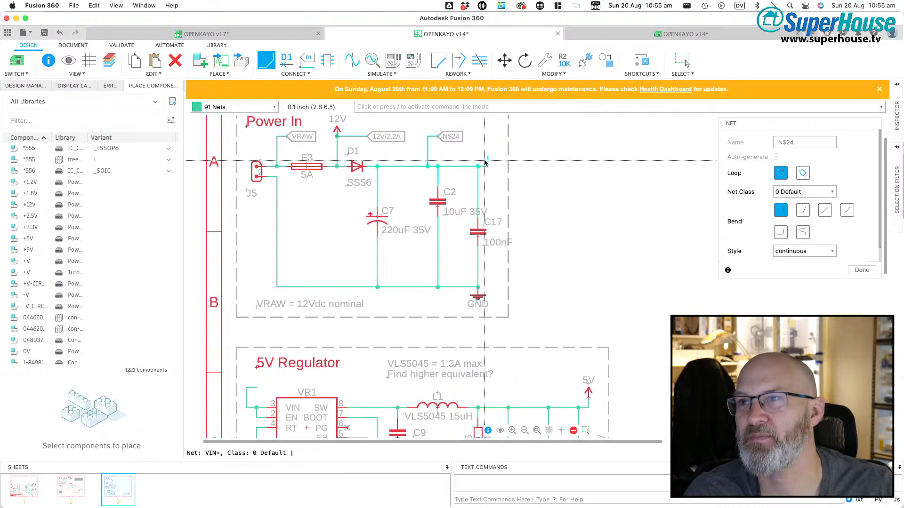
pyautogui.doubleClick(496, 137)
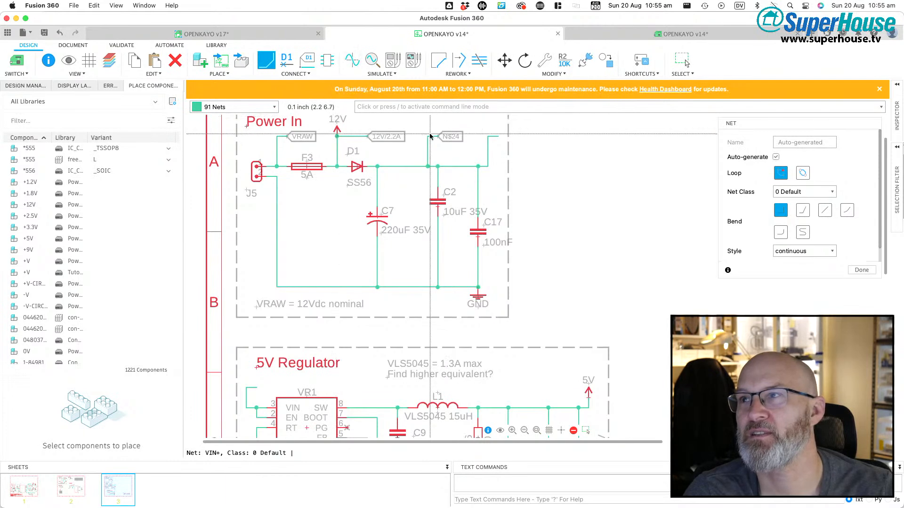
# Step: Add cross-reference net labels to the new stubs at the end of the Power In rail and at VR1's input
pyautogui.click(862, 270)
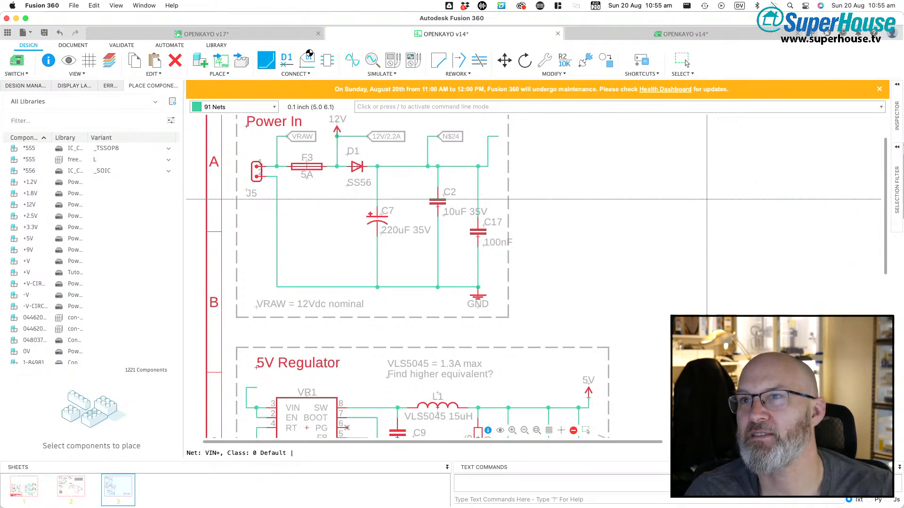
pyautogui.press('l')
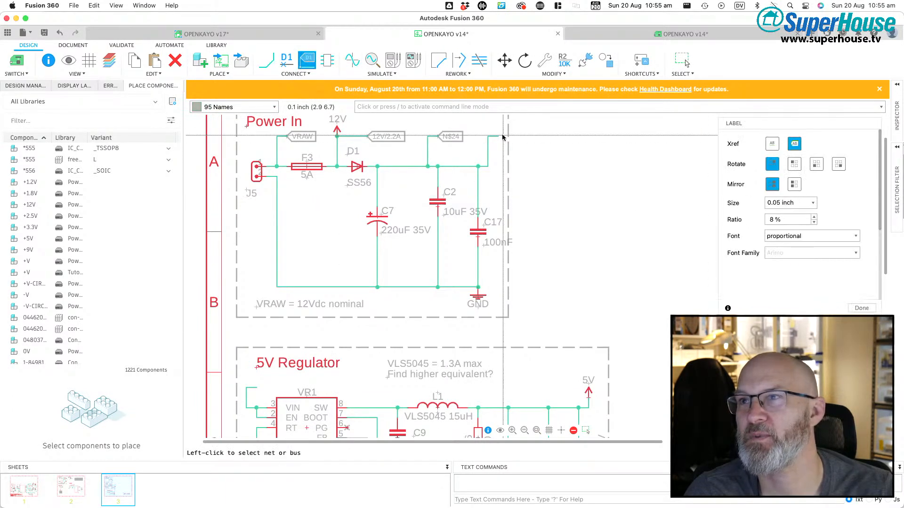
pyautogui.click(500, 137)
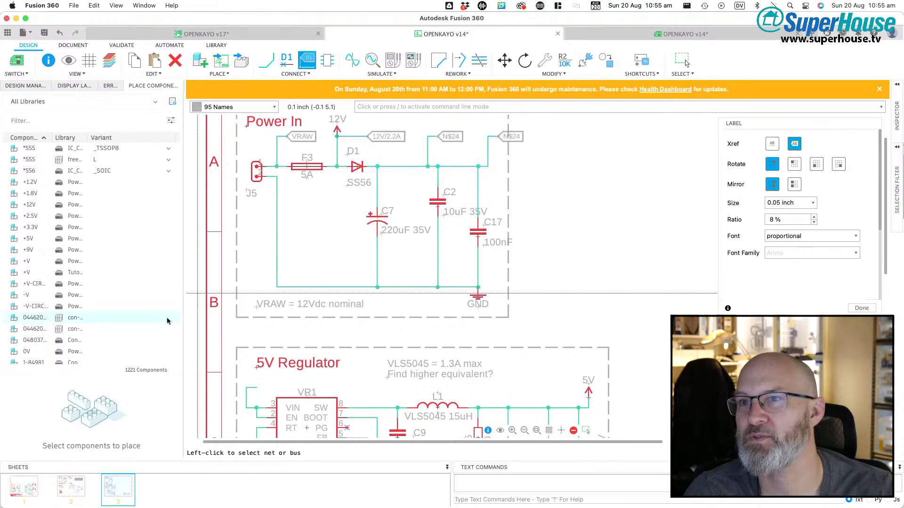
pyautogui.click(259, 390)
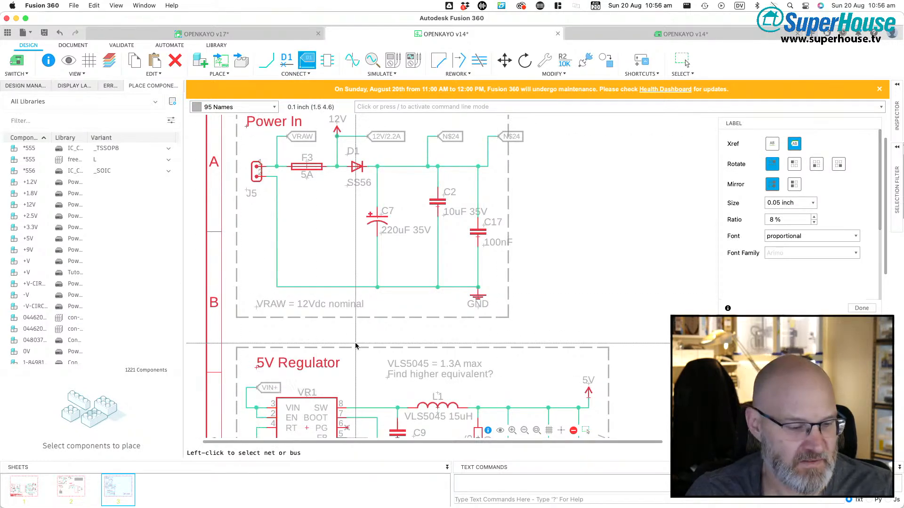
# Step: Start the Name command for renaming the N$24 net in the Power In section
pyautogui.write('name')
pyautogui.press('Return')
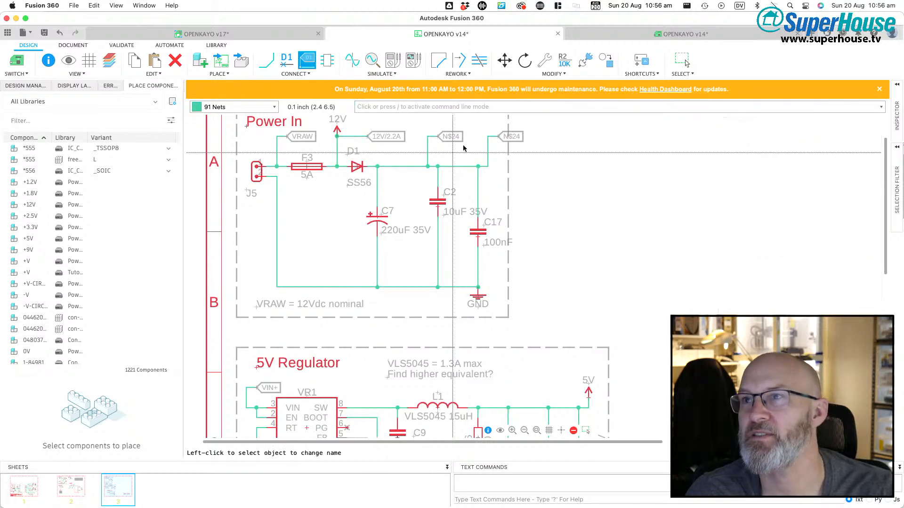
# Step: Rename the N$24 net at the Power In output to VIN+ and connect it to the existing VIN+ net
pyautogui.click(488, 151)
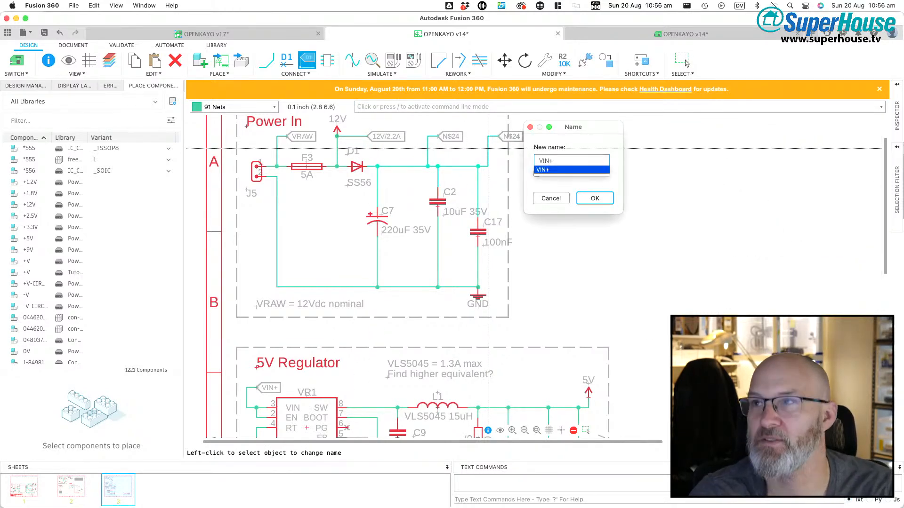
pyautogui.press('Return')
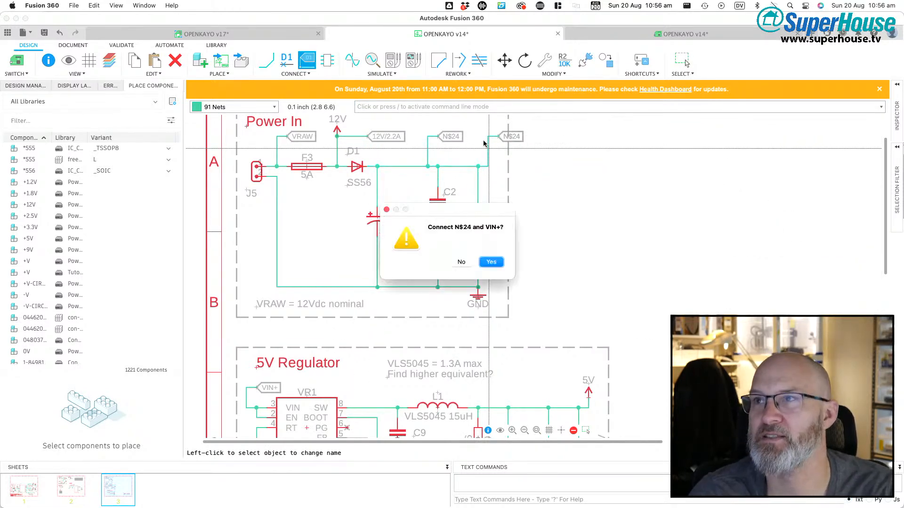
pyautogui.click(491, 262)
pyautogui.click(433, 139)
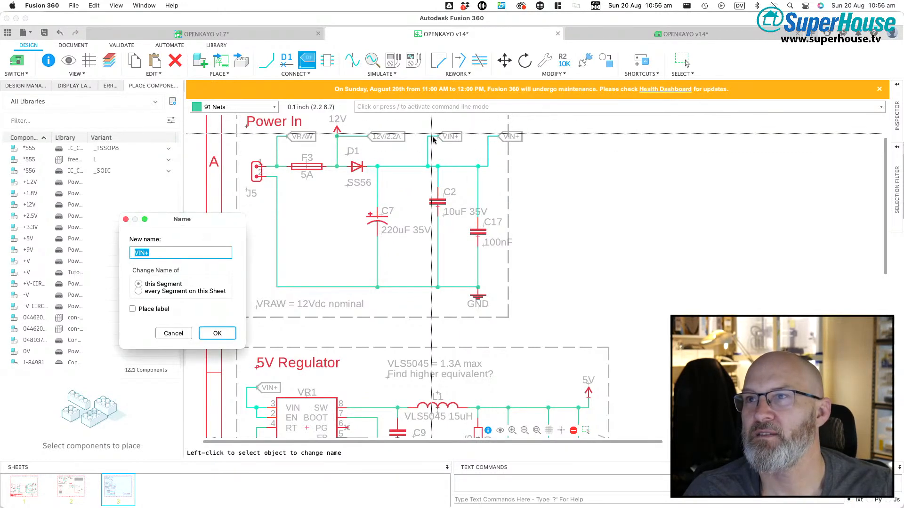
pyautogui.click(184, 334)
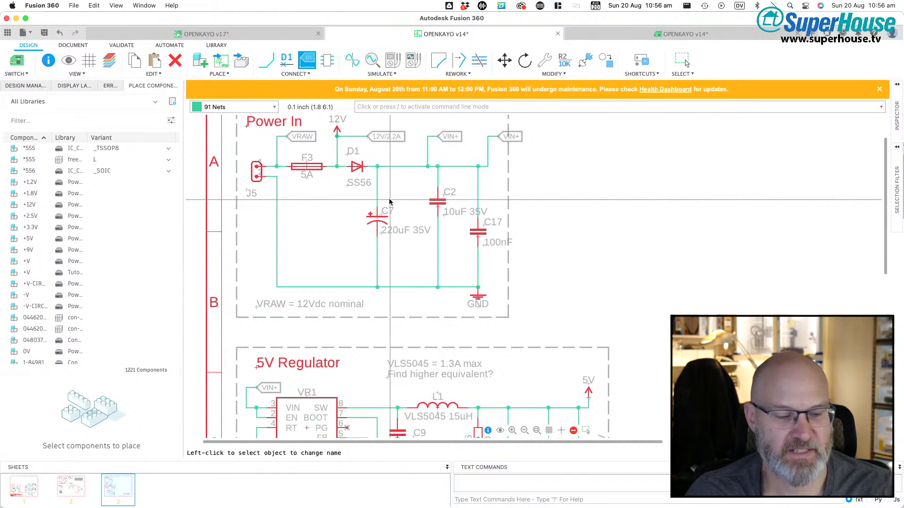
# Step: Delete the redundant VIN+ label and its wire stub near C2 in the Power In block
pyautogui.press('Delete')
pyautogui.click(429, 146)
pyautogui.scroll(-4, 430, 146)
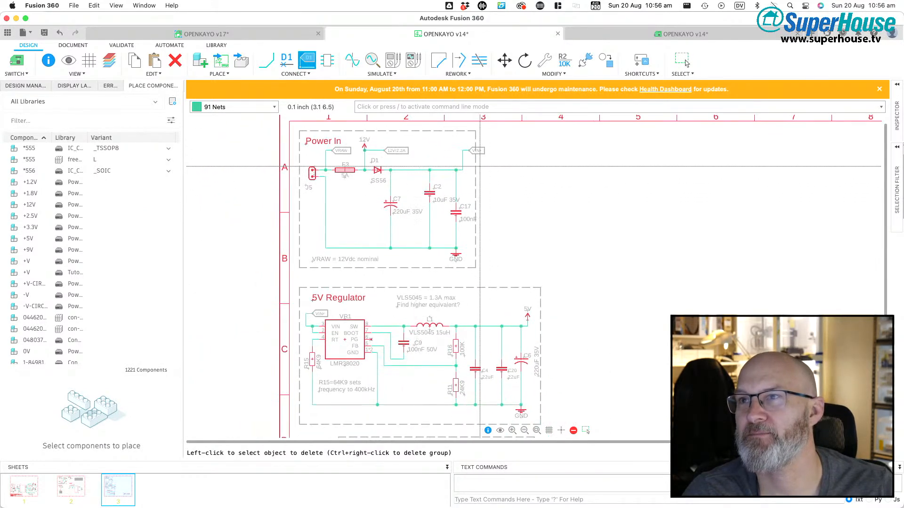
# Step: Move the remaining VIN+ label and its wire down closer to the supply rail
pyautogui.press('Return')
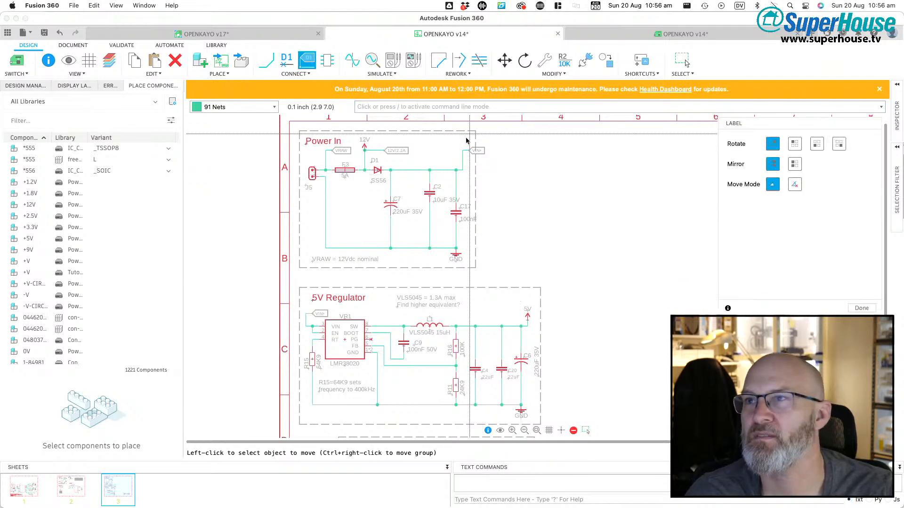
pyautogui.click(463, 151)
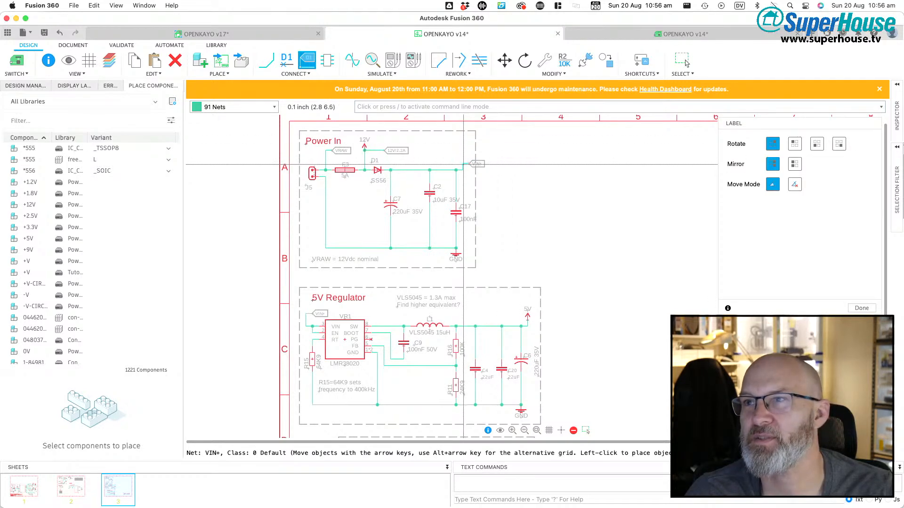
pyautogui.click(464, 165)
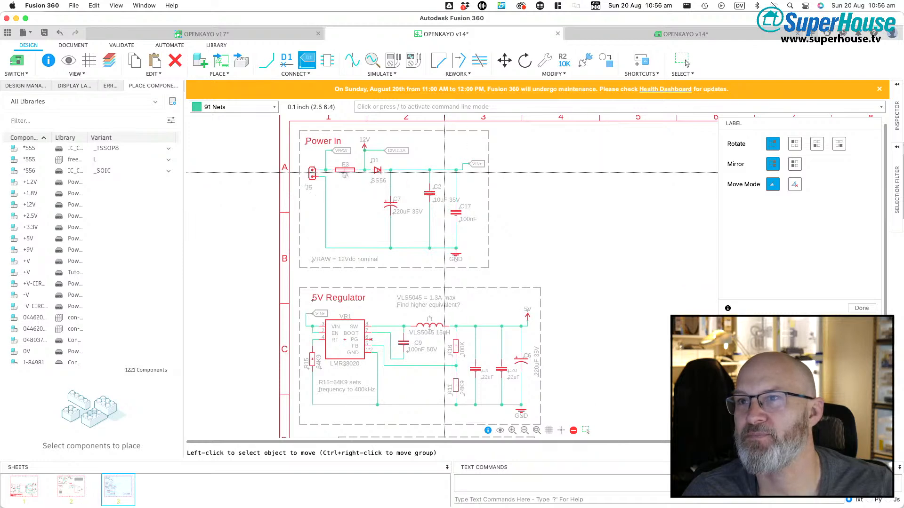
# Step: Widen the dashed Power In frame by moving its right edge well beyond the VIN+ label
pyautogui.scroll(4, 445, 172)
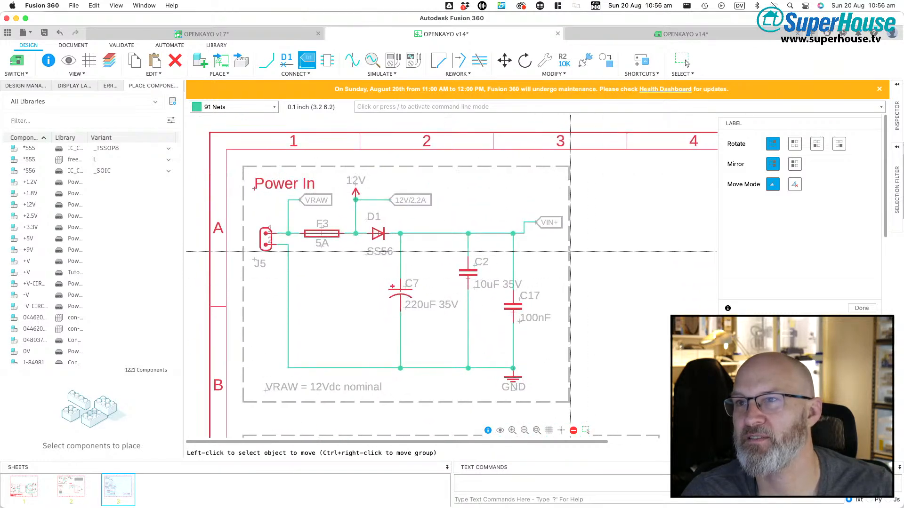
pyautogui.scroll(-4, 553, 252)
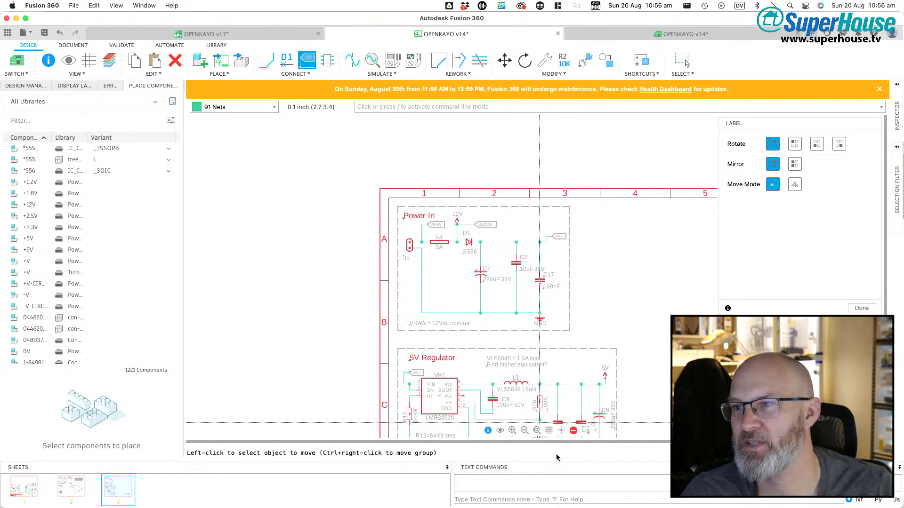
pyautogui.scroll(-2, 408, 336)
pyautogui.scroll(-3, 309, 242)
pyautogui.scroll(2, 460, 170)
pyautogui.scroll(-1, 429, 244)
pyautogui.scroll(4, 429, 244)
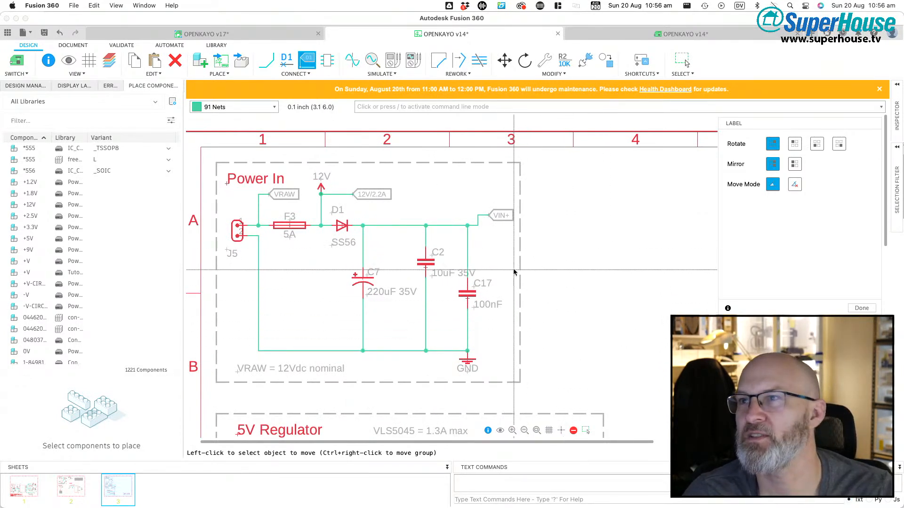
pyautogui.click(520, 277)
pyautogui.click(662, 276)
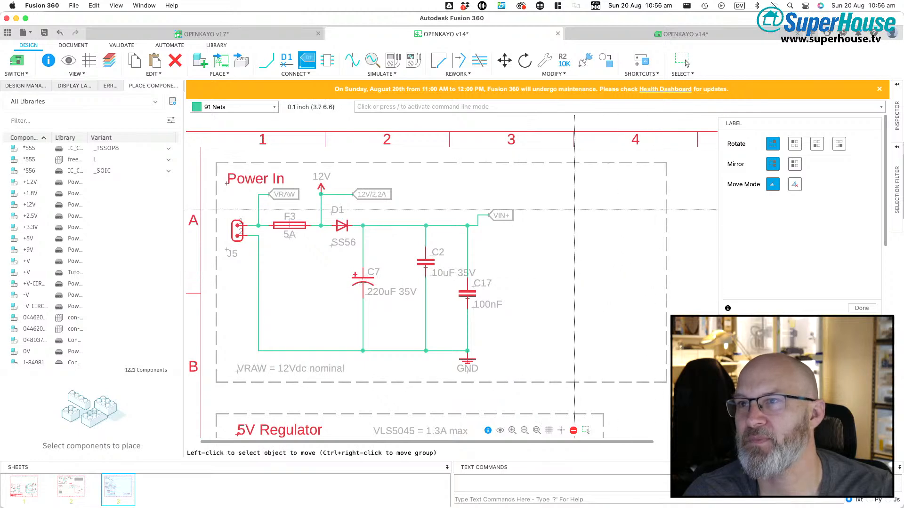
# Step: Raise the ground rail segments and the GND symbol closer to the capacitors in the Power In block
pyautogui.click(452, 351)
pyautogui.click(450, 320)
pyautogui.click(387, 351)
pyautogui.click(379, 320)
pyautogui.click(287, 350)
pyautogui.click(287, 320)
pyautogui.click(467, 364)
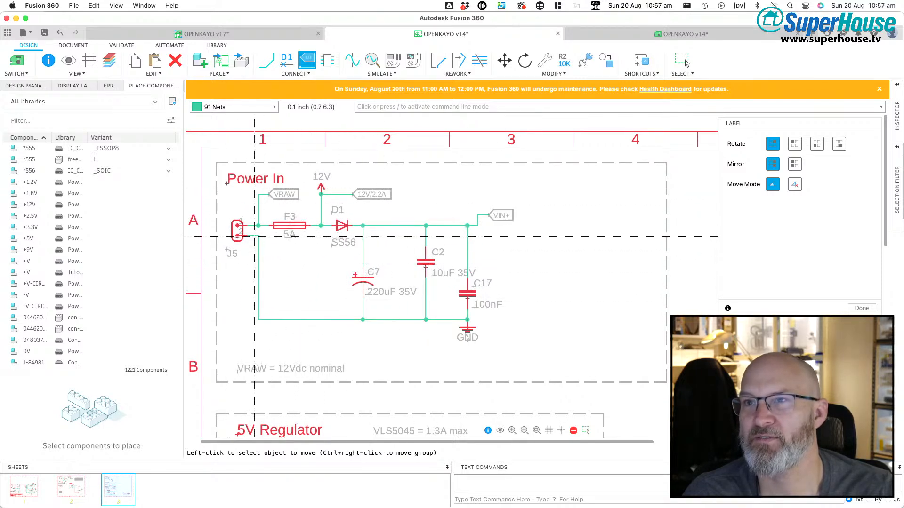
# Step: Move the VRAW = 12Vdc nominal note up under the ground rail and raise the bottom edge of the Power In frame
pyautogui.click(242, 364)
pyautogui.click(242, 322)
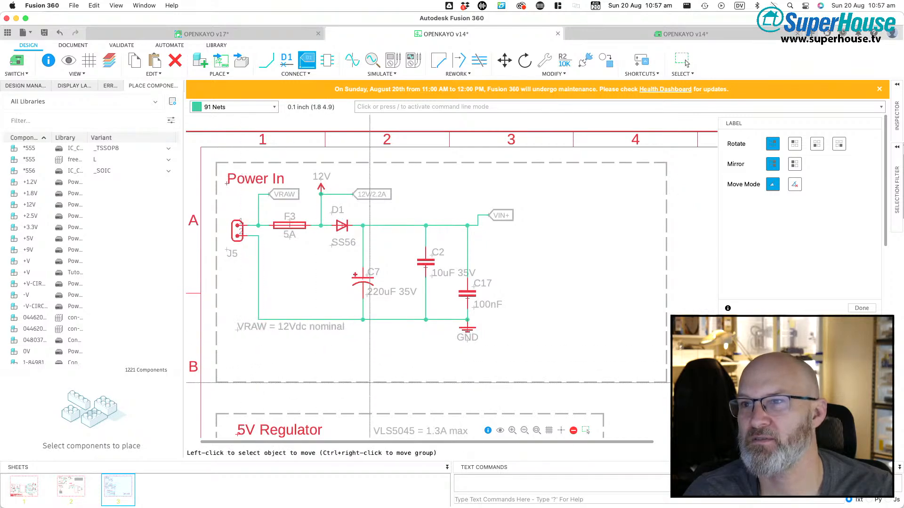
pyautogui.click(370, 383)
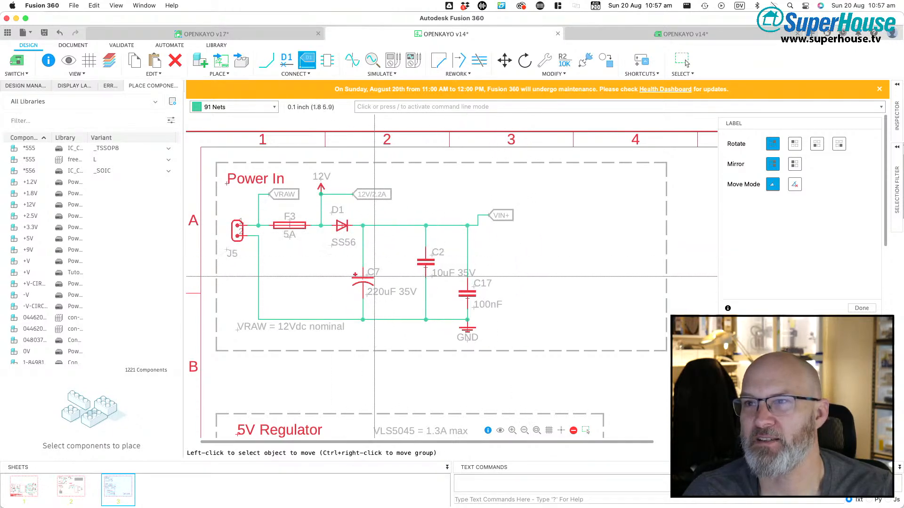
# Step: Line up capacitors C7 and C17 in a row with C2, shifting C17 slightly to the right
pyautogui.click(378, 276)
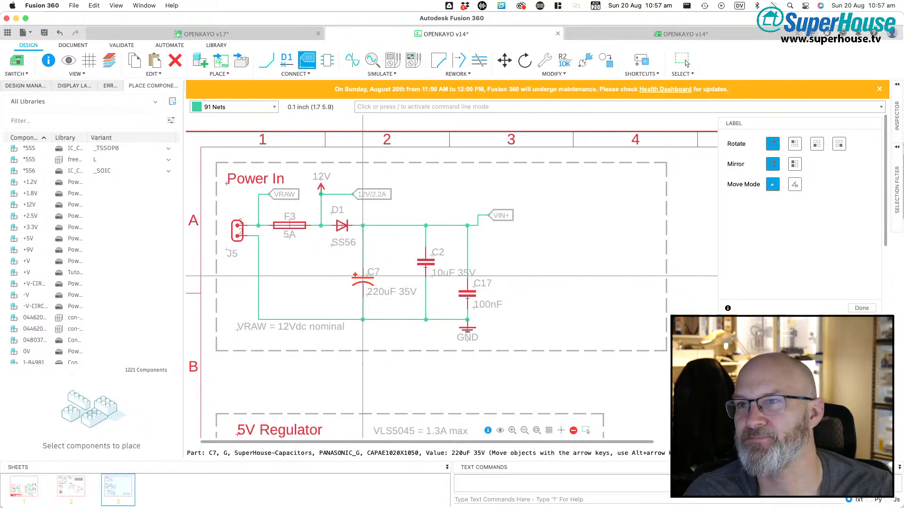
pyautogui.click(366, 267)
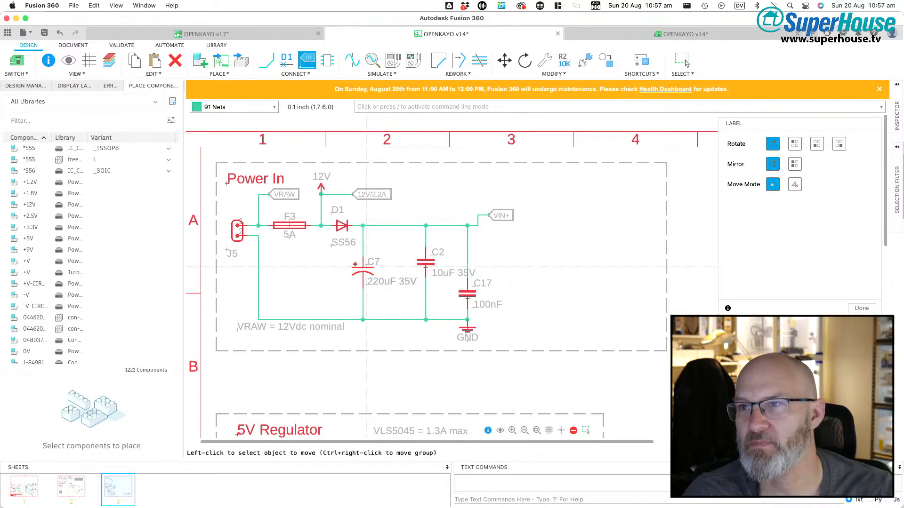
pyautogui.click(465, 304)
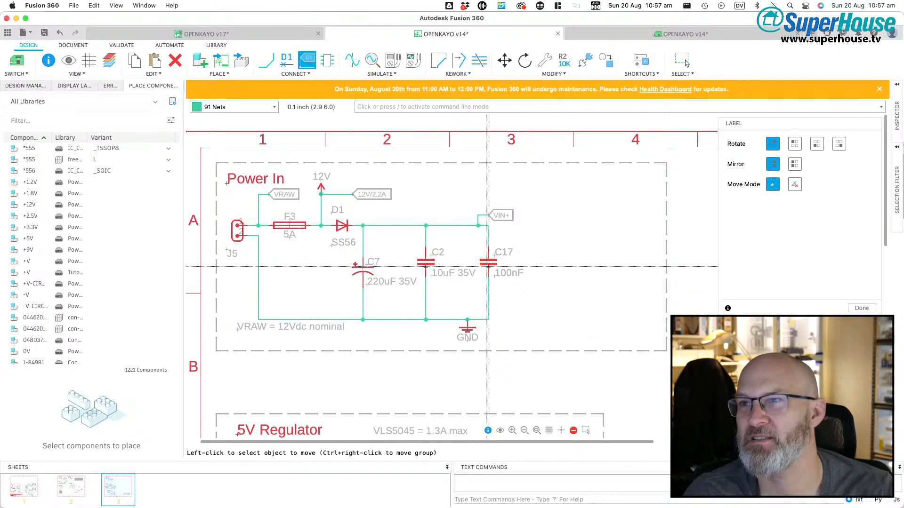
pyautogui.click(363, 267)
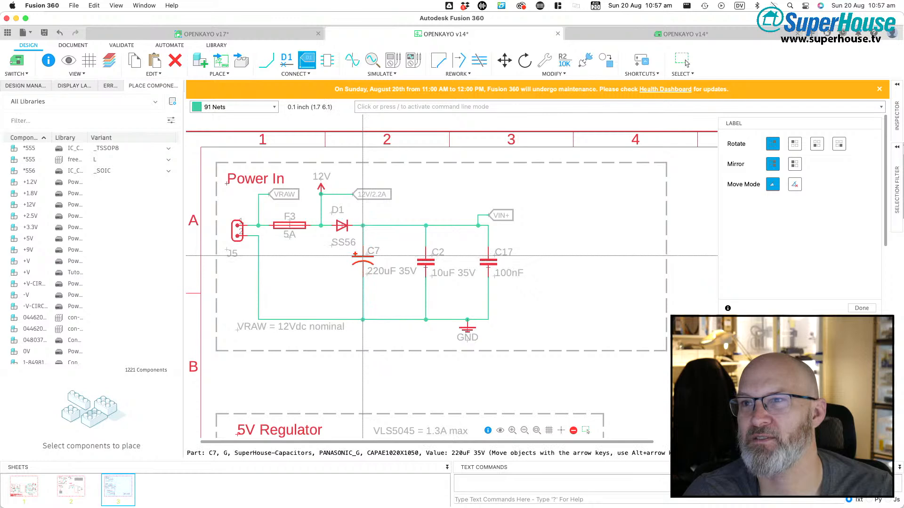
pyautogui.click(363, 257)
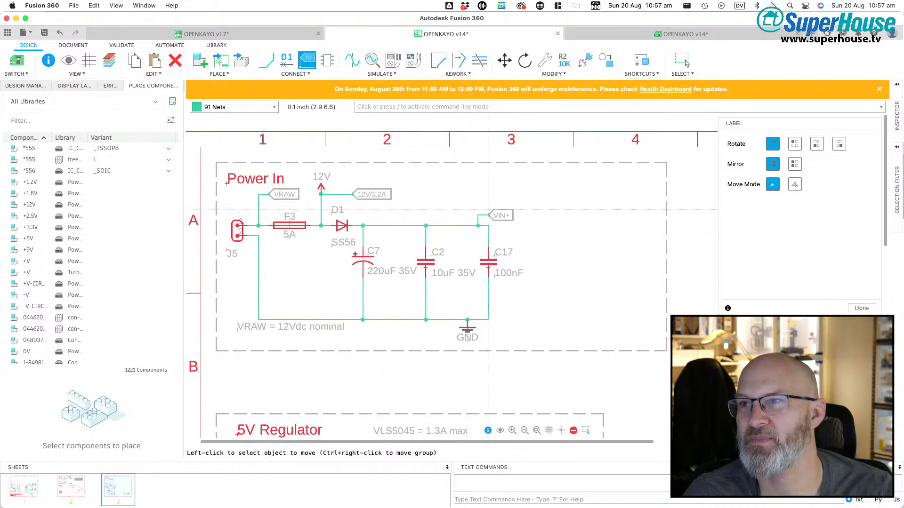
# Step: Move the GND symbol and the VIN+ label far to the right inside the widened Power In frame
pyautogui.click(467, 328)
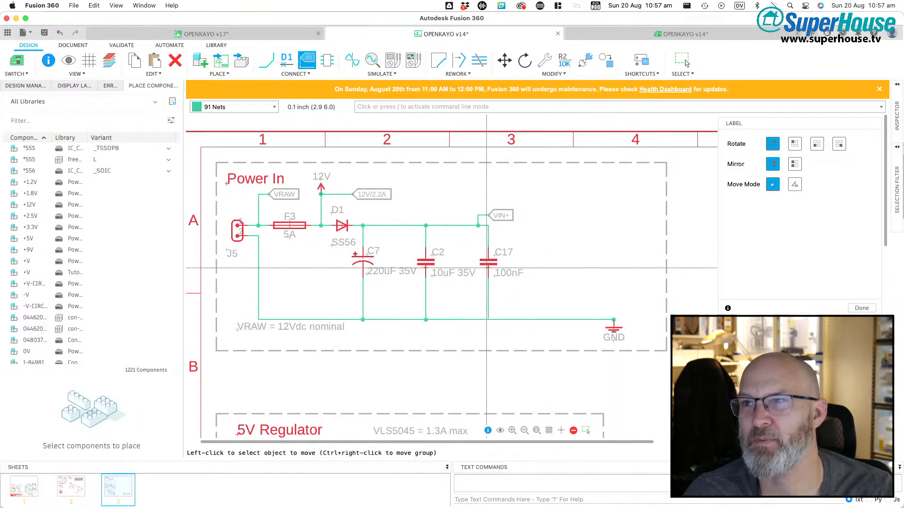
pyautogui.click(492, 215)
pyautogui.click(615, 195)
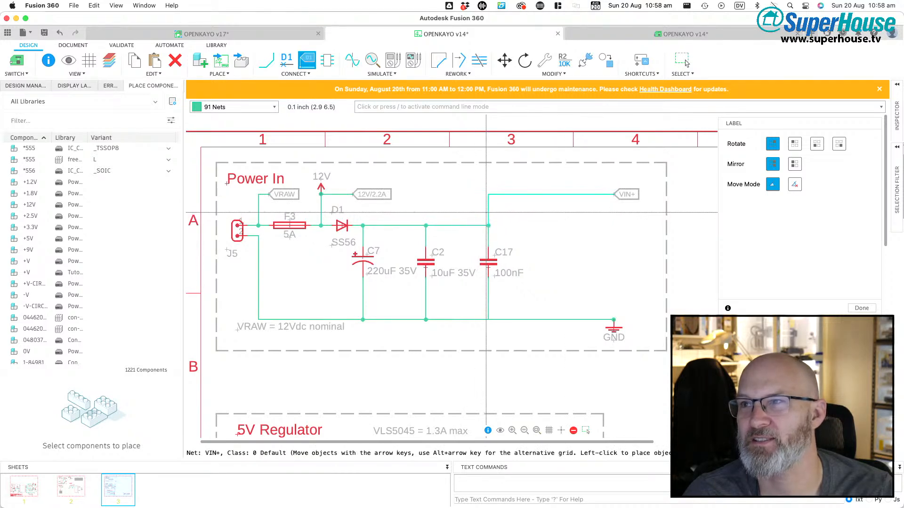
pyautogui.click(486, 212)
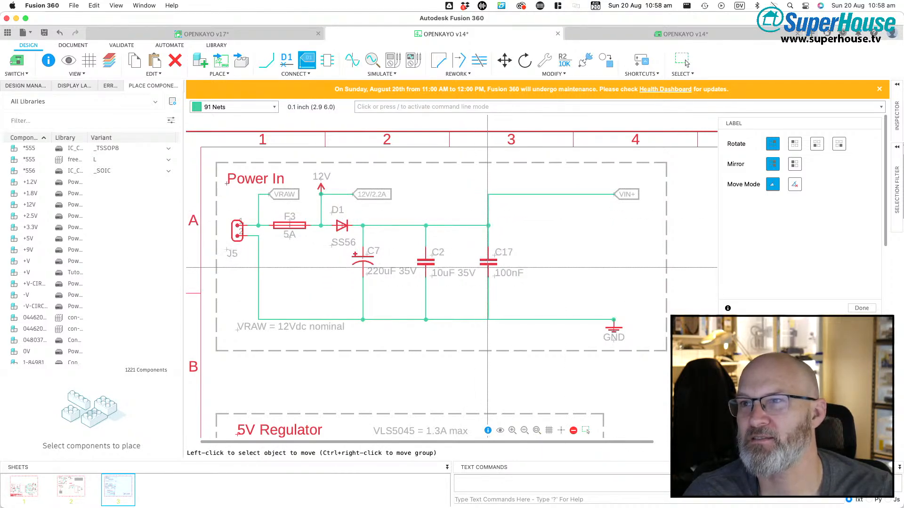
# Step: Move C17 and the vertical VIN+ wire to the right, leaving a gap after C2 for another capacitor
pyautogui.click(488, 268)
pyautogui.click(568, 281)
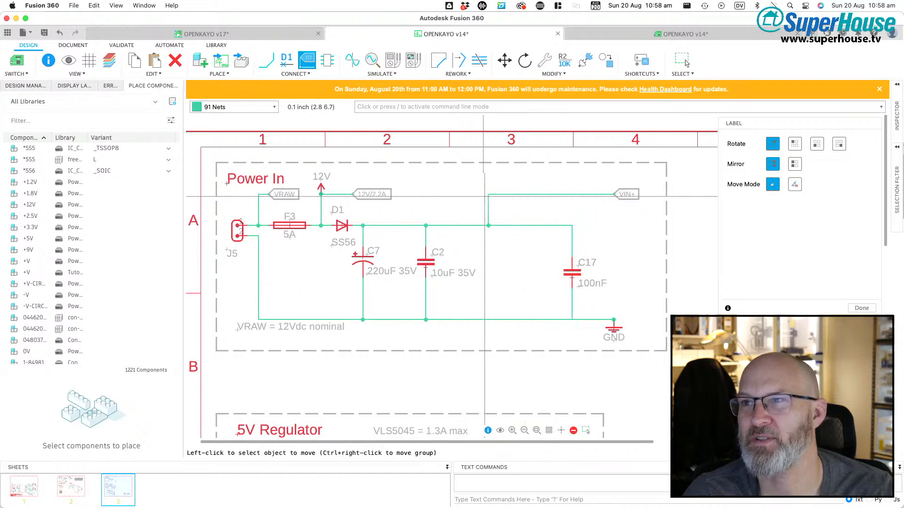
pyautogui.click(488, 212)
pyautogui.click(573, 213)
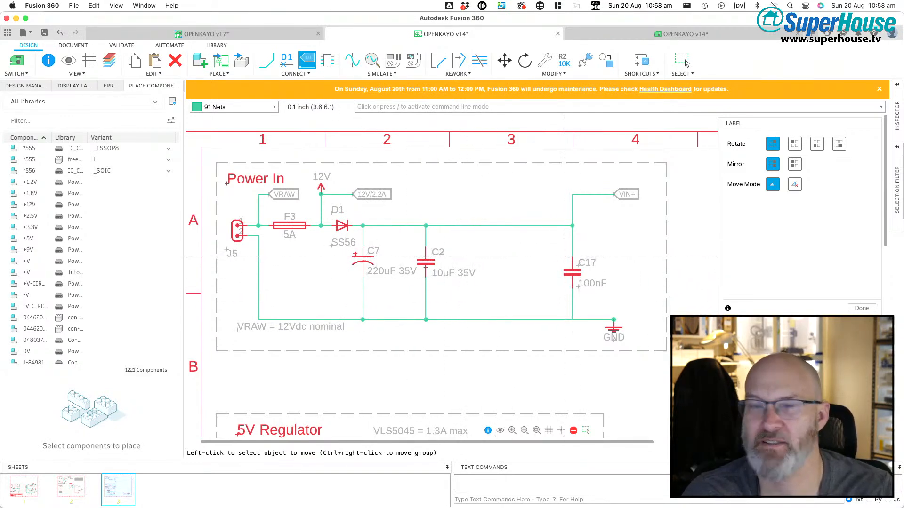
# Step: Copy the 10uF 35V capacitor C2 into the gap before C17 and wire it between the supply and ground rails
pyautogui.press('c')
pyautogui.click(426, 264)
pyautogui.click(488, 265)
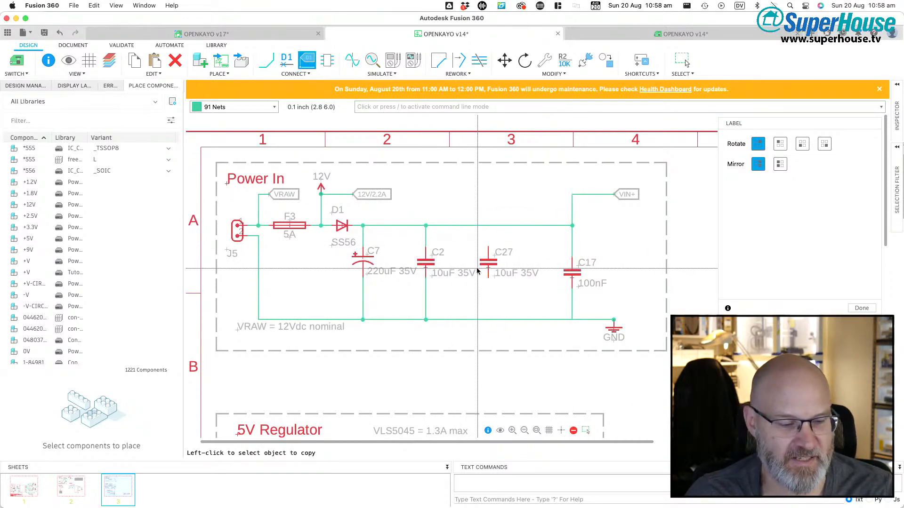
pyautogui.press('n')
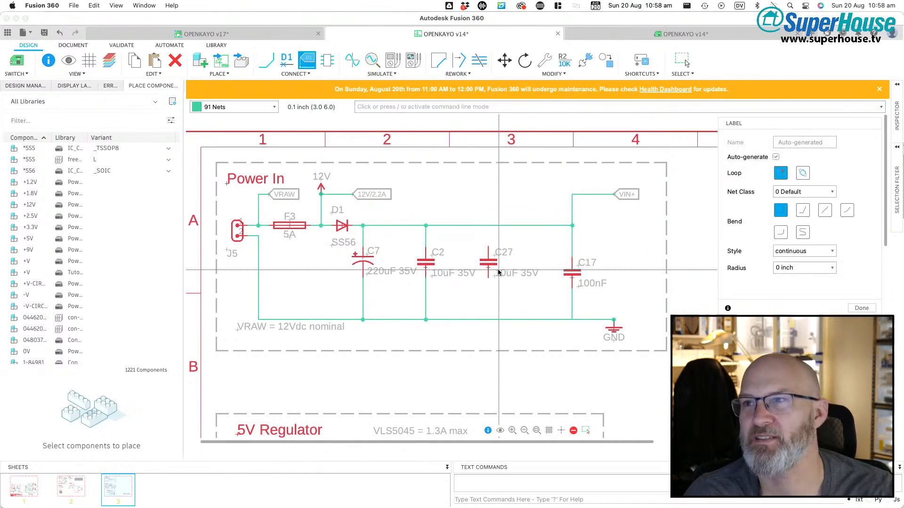
pyautogui.click(487, 228)
pyautogui.click(486, 320)
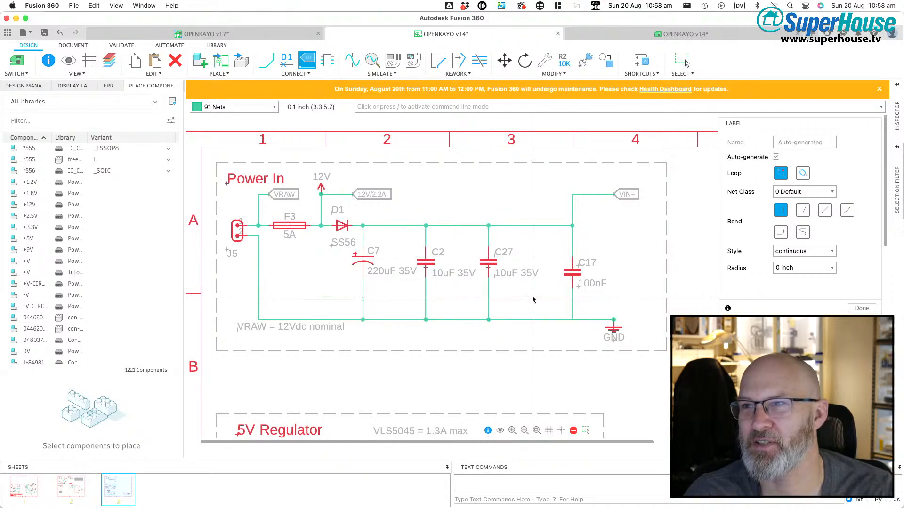
# Step: Bring C17, the VIN+ wire and label, and the GND symbol closer so the capacitor row is evenly spaced and aligned
pyautogui.press('m')
pyautogui.click(573, 275)
pyautogui.click(552, 265)
pyautogui.click(573, 224)
pyautogui.click(554, 214)
pyautogui.click(614, 194)
pyautogui.click(564, 194)
pyautogui.click(613, 329)
pyautogui.click(552, 328)
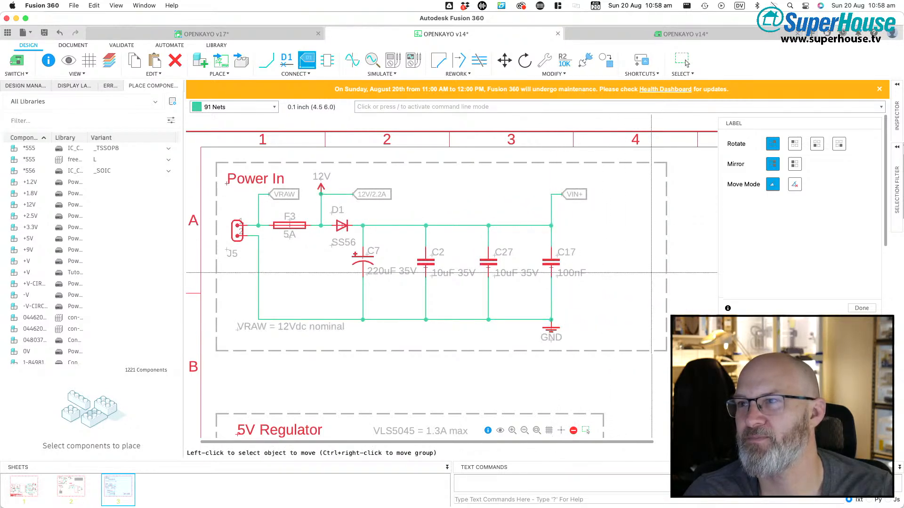
# Step: Raise the GND symbol and the ground rail segments to sit just below the row of four capacitors
pyautogui.click(551, 329)
pyautogui.click(550, 295)
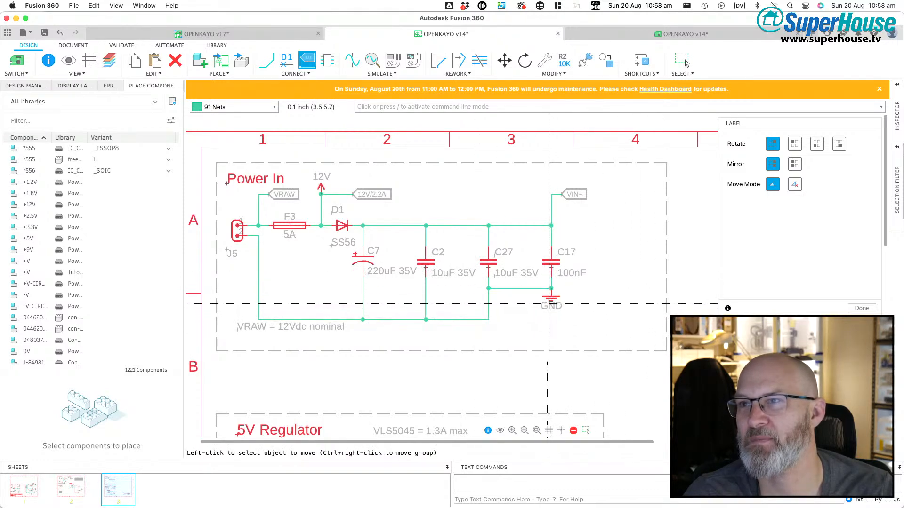
pyautogui.click(460, 319)
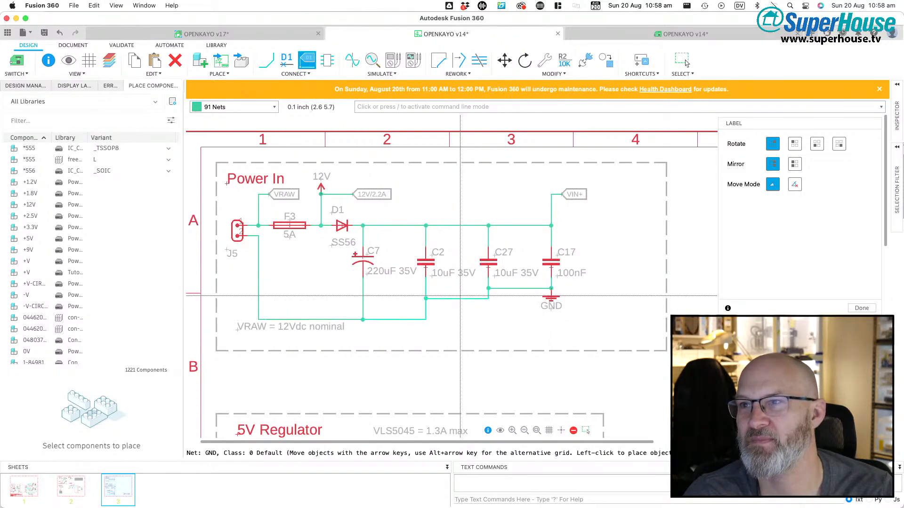
pyautogui.click(385, 319)
pyautogui.click(385, 289)
pyautogui.click(321, 320)
pyautogui.click(322, 288)
# Step: Move the VRAW note up under the ground rail and shrink the Power In frame to match the 5V Regulator frame's width
pyautogui.click(240, 327)
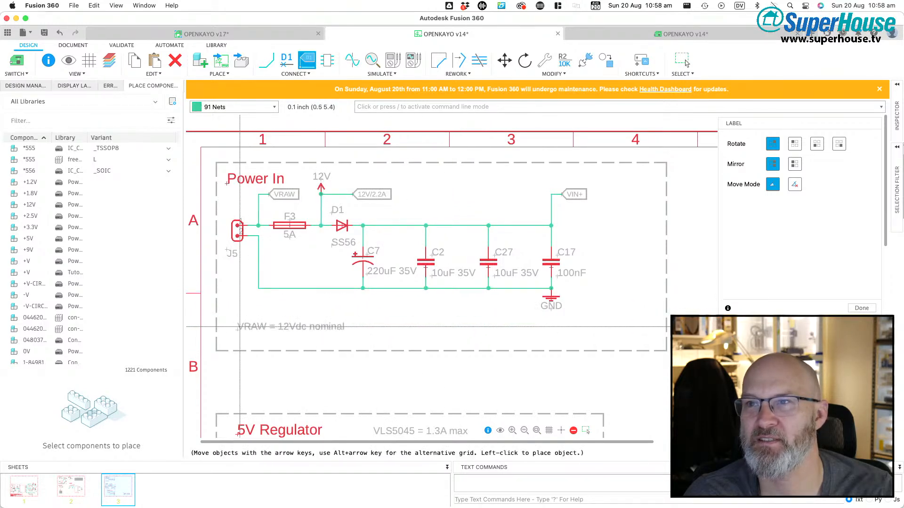
pyautogui.click(240, 296)
pyautogui.click(386, 350)
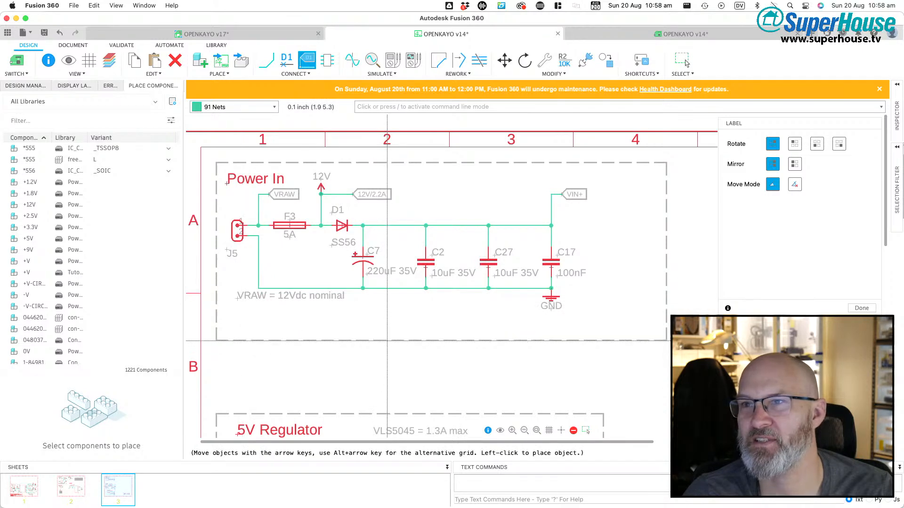
pyautogui.click(667, 256)
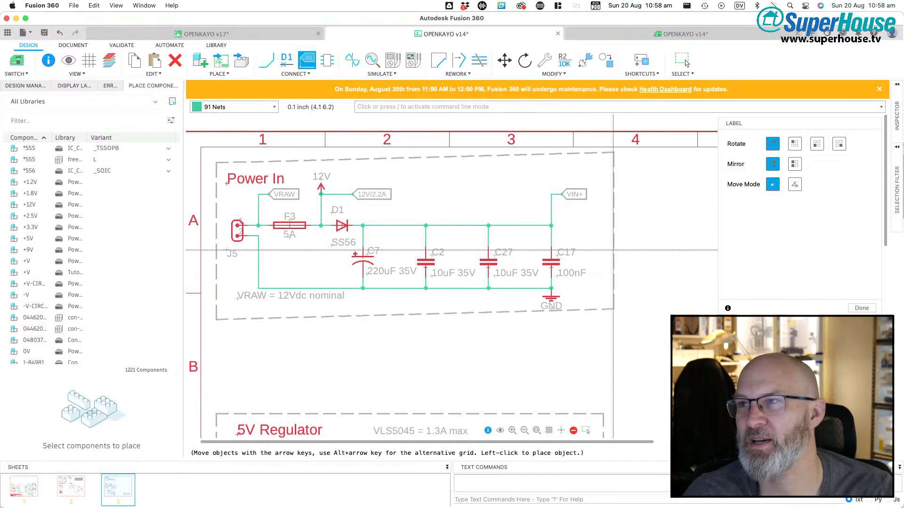
pyautogui.click(607, 259)
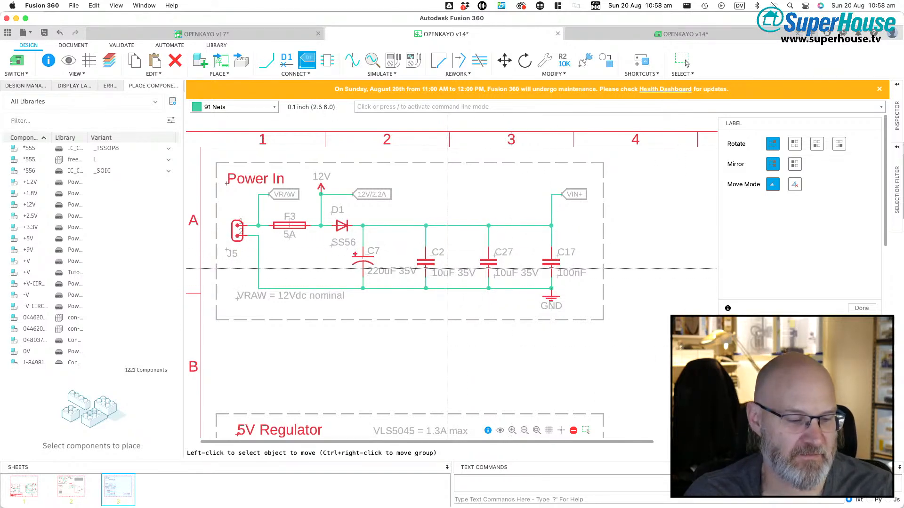
# Step: Try shifting capacitors C2, C27 and C17 up between the Power In supply and ground rails
pyautogui.write('/group')
pyautogui.press('Return')
pyautogui.moveTo(584, 257); pyautogui.dragTo(345, 274)
pyautogui.press('m')
pyautogui.keyDown('ctrl'); pyautogui.rightClick(475, 266); pyautogui.keyUp('ctrl')
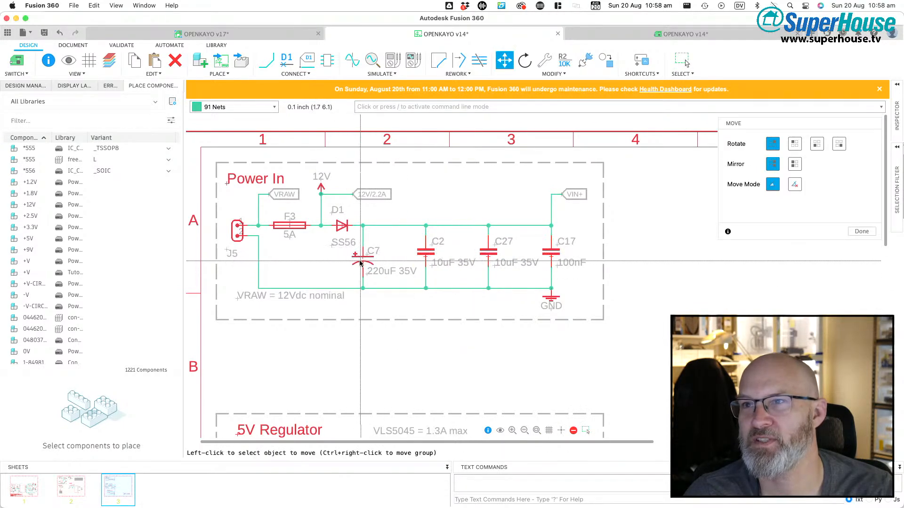
pyautogui.click(381, 263)
pyautogui.click(363, 256)
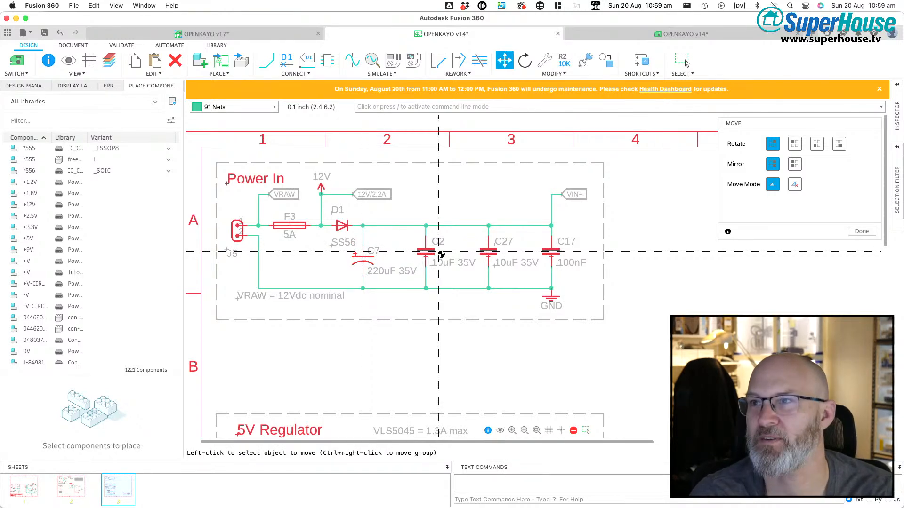
pyautogui.press('Escape')
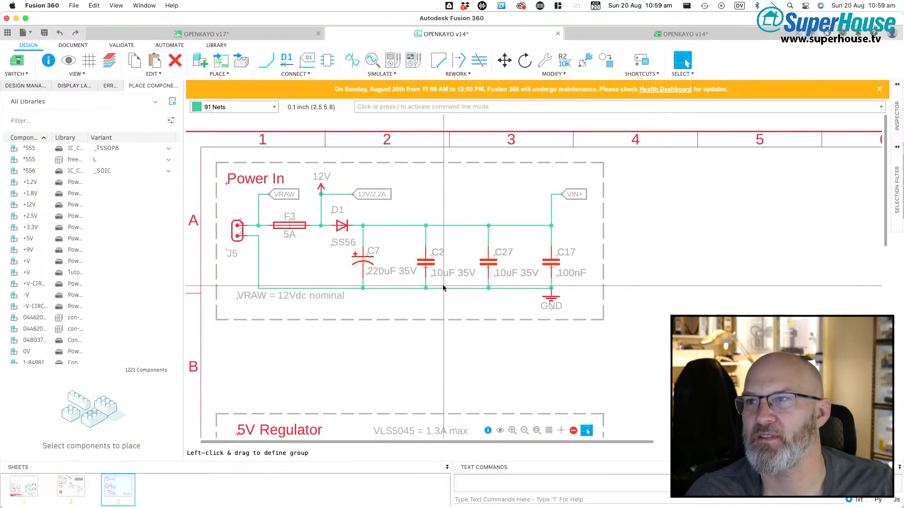
# Step: Move the whole 5V Regulator section up so it sits directly below the Power In frame
pyautogui.scroll(-6, 441, 301)
pyautogui.scroll(6, 408, 257)
pyautogui.scroll(-5, 683, 213)
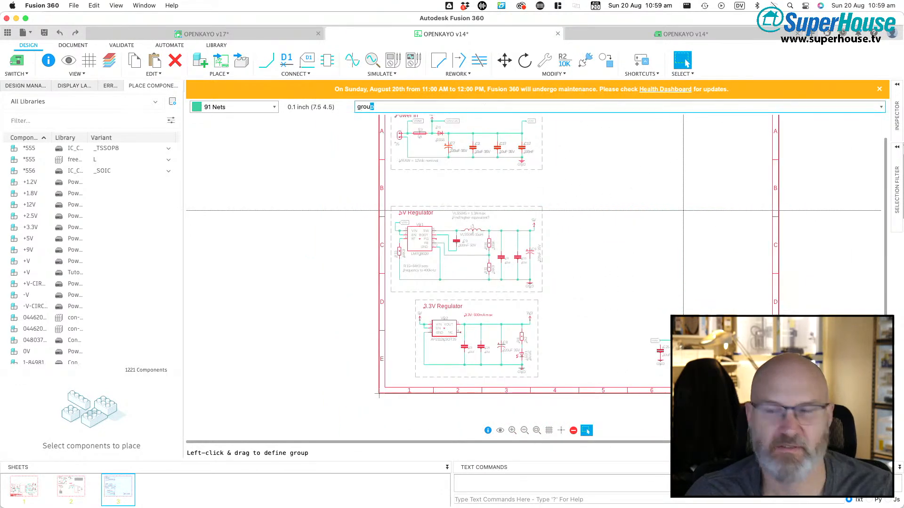
pyautogui.moveTo(671, 196); pyautogui.dragTo(385, 302)
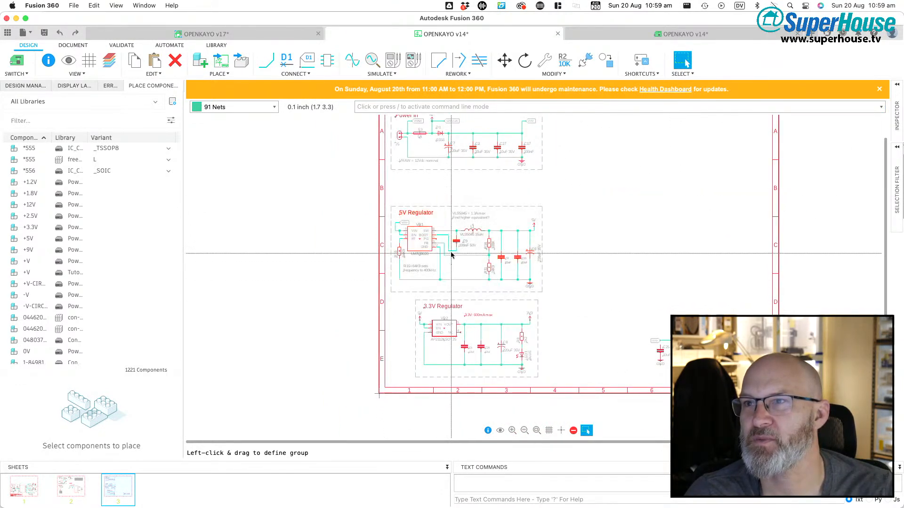
pyautogui.press('m')
pyautogui.click(465, 246)
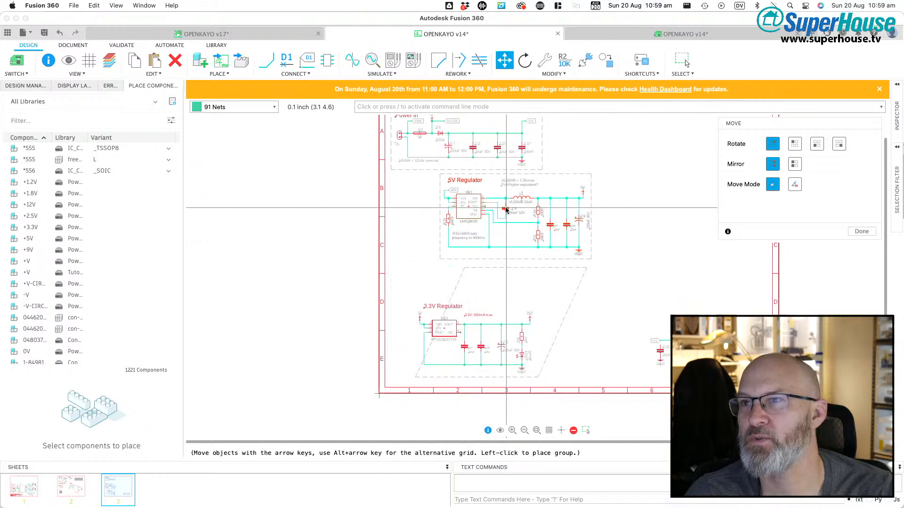
pyautogui.click(506, 207)
# Step: Square up the 3.3V Regulator frame and extend the 5V Regulator frame's left edge to line up with the Power In frame
pyautogui.click(523, 268)
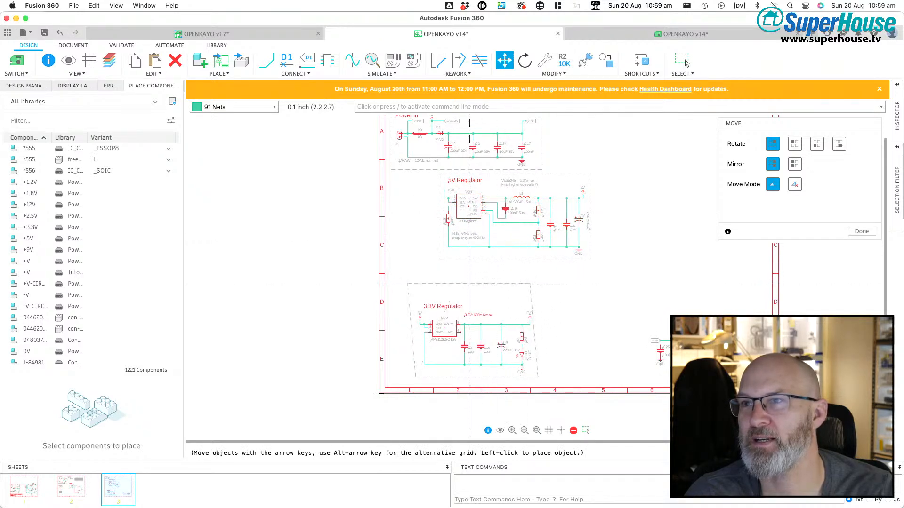
pyautogui.click(475, 300)
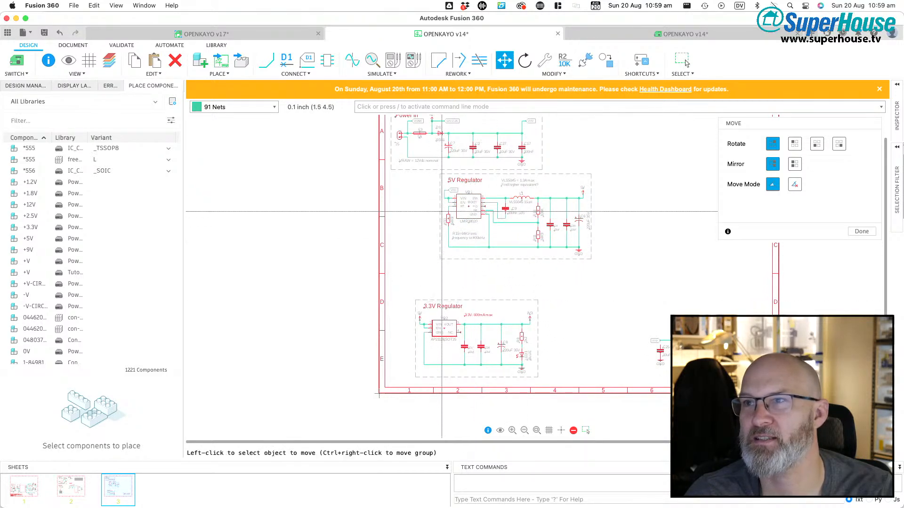
pyautogui.click(442, 212)
pyautogui.click(391, 212)
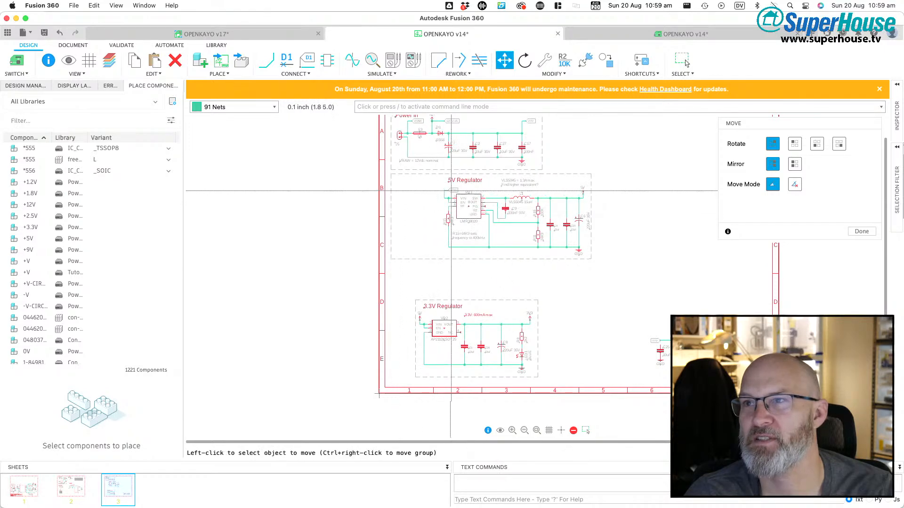
# Step: Move the VIN+ label to the left of VR1 and lower it with its wire closer to the VIN pin level
pyautogui.click(451, 190)
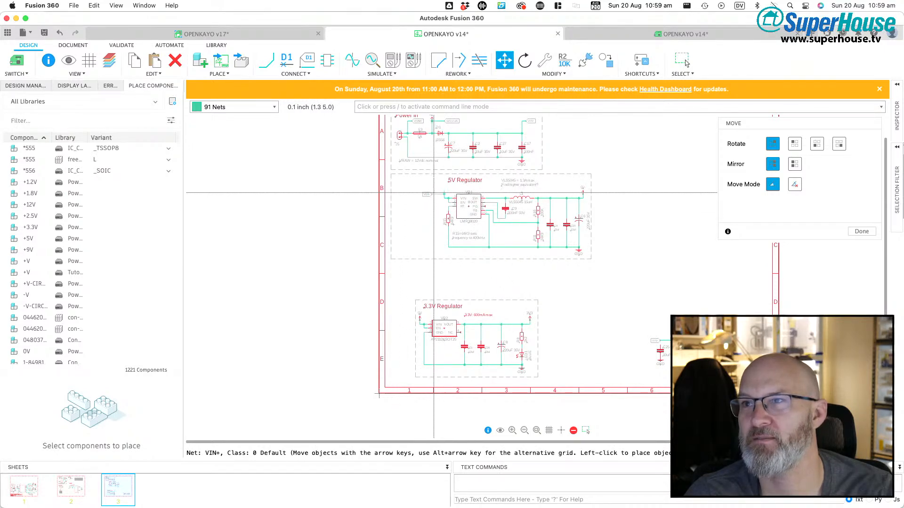
pyautogui.click(440, 190)
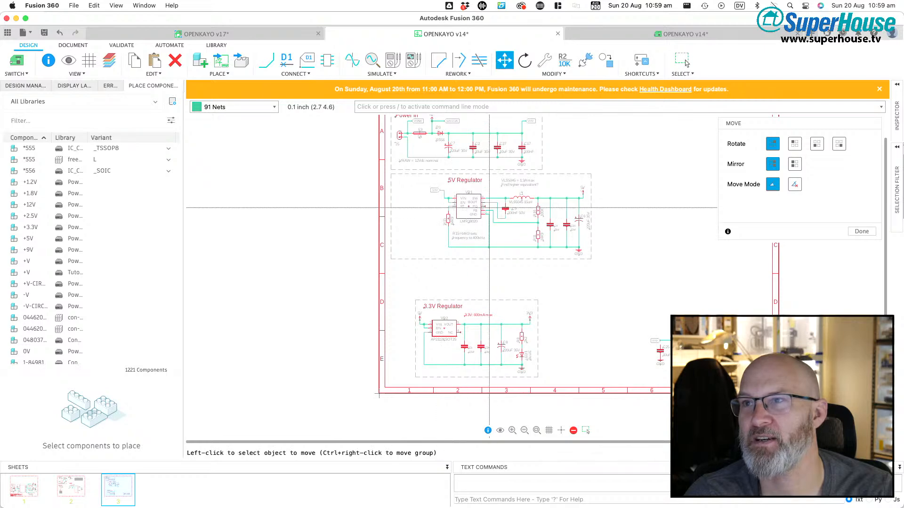
pyautogui.scroll(6, 466, 221)
pyautogui.scroll(-1, 469, 227)
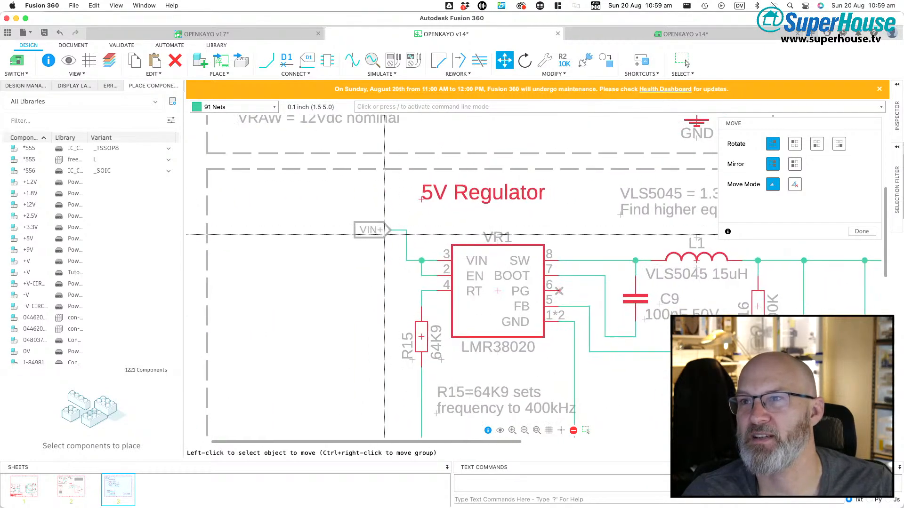
pyautogui.click(391, 231)
pyautogui.click(394, 245)
pyautogui.scroll(-3, 462, 224)
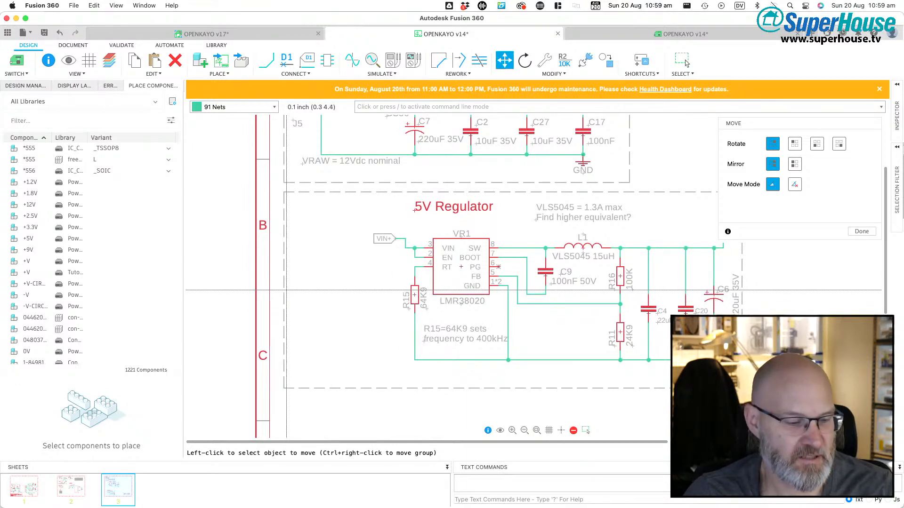
# Step: Shift the circuit from the VIN+ label through C20 left inside the 5V Regulator frame, and align the section title with the frame's left edge
pyautogui.click(686, 63)
pyautogui.moveTo(366, 402); pyautogui.dragTo(700, 190)
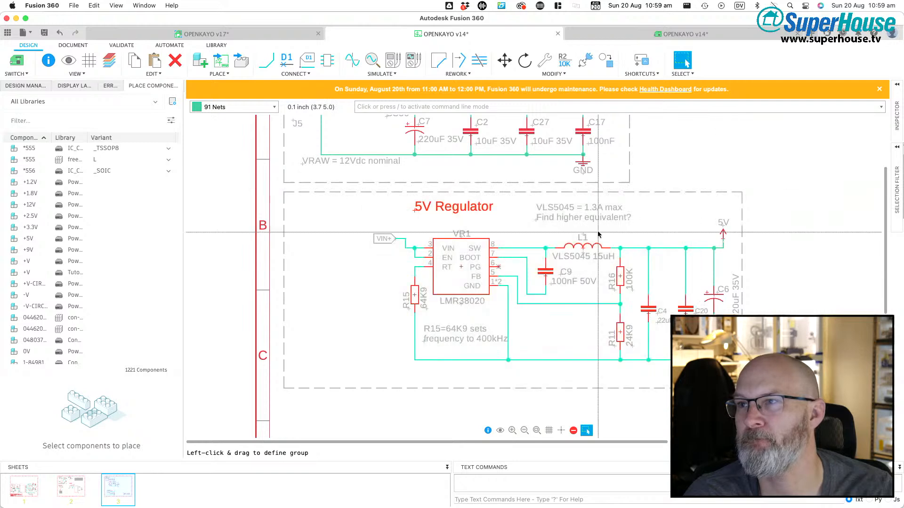
pyautogui.press('m')
pyautogui.keyDown('ctrl'); pyautogui.rightClick(544, 262); pyautogui.keyUp('ctrl')
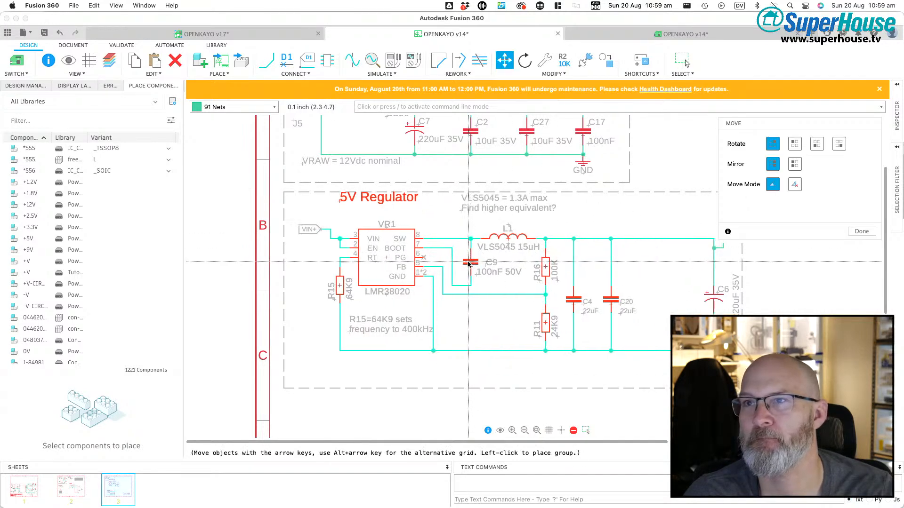
pyautogui.click(465, 267)
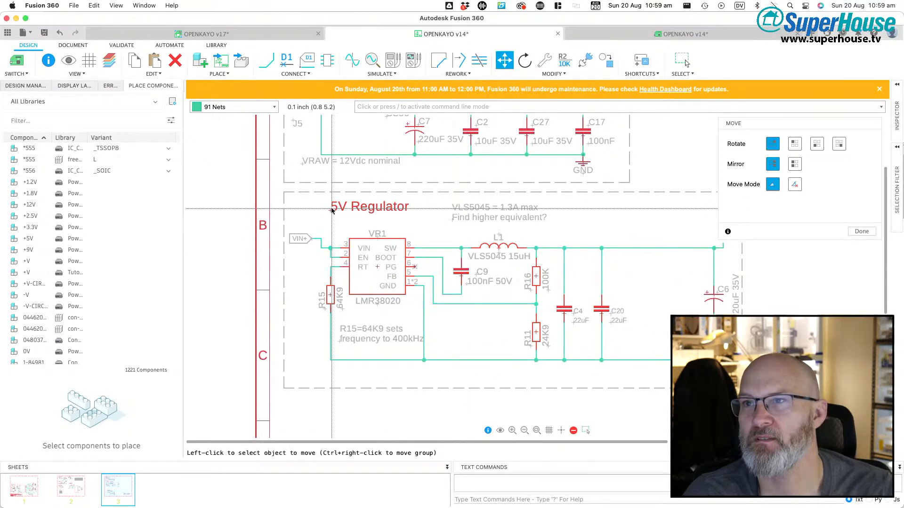
pyautogui.click(370, 207)
pyautogui.click(332, 207)
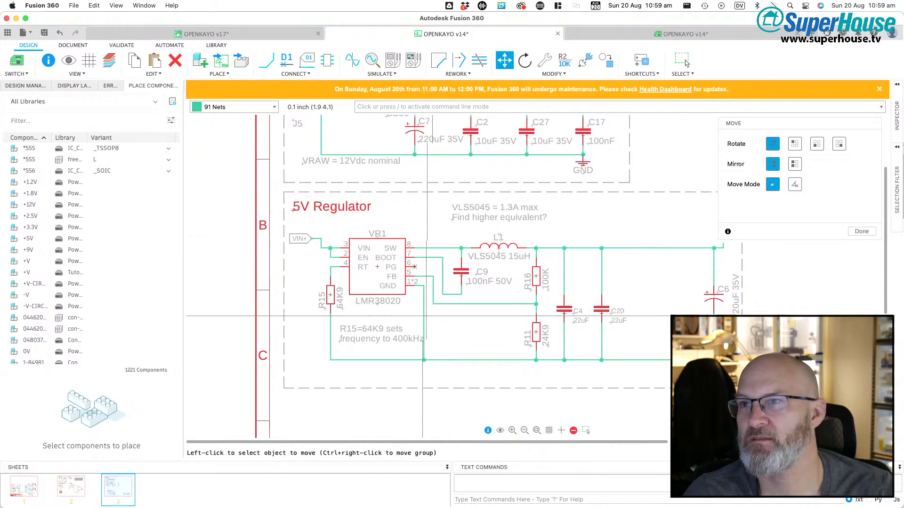
# Step: Delete the VLS5045 note above L1, and lower the 5V Regulator title and the frame's top edge
pyautogui.click(455, 220)
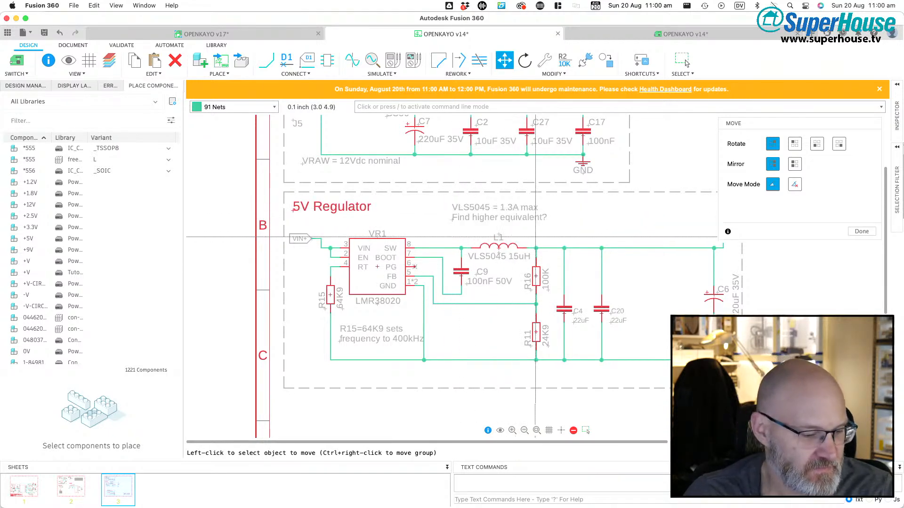
pyautogui.press('Delete')
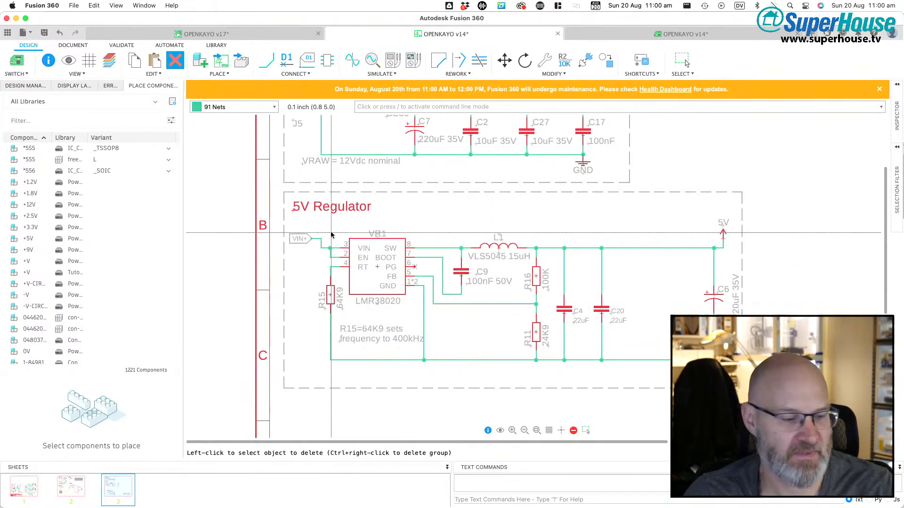
pyautogui.press('m')
pyautogui.click(293, 210)
pyautogui.click(293, 219)
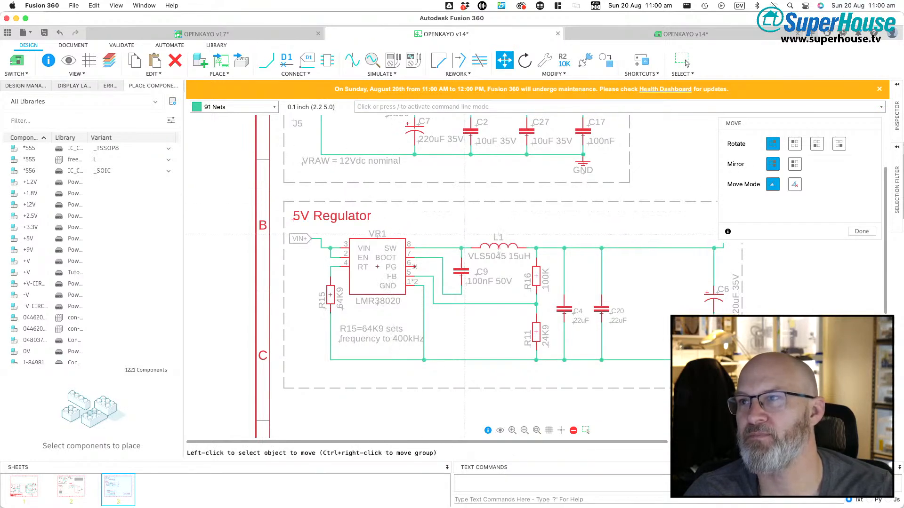
# Step: Delete the group of spare capacitors C21 to C25 with their VIN+ label, 5V and GND symbols
pyautogui.scroll(-3, 392, 192)
pyautogui.scroll(3, 552, 247)
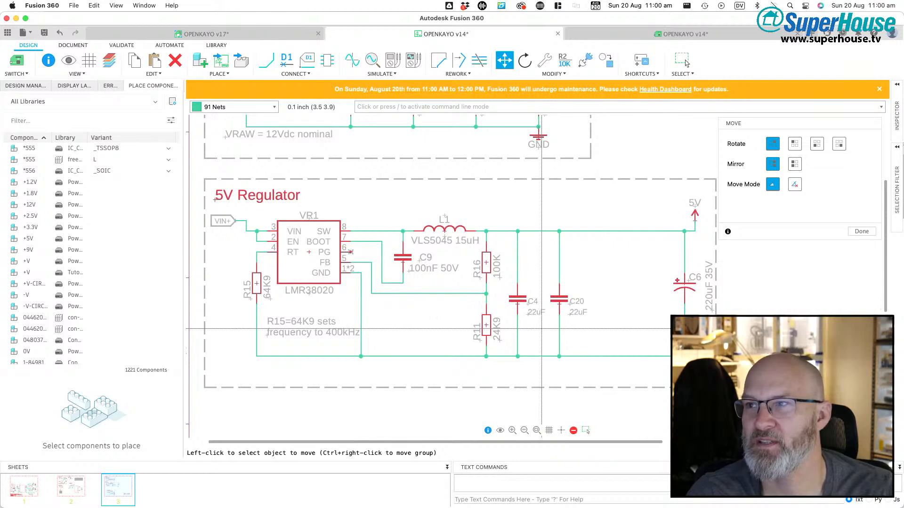
pyautogui.scroll(-5, 542, 328)
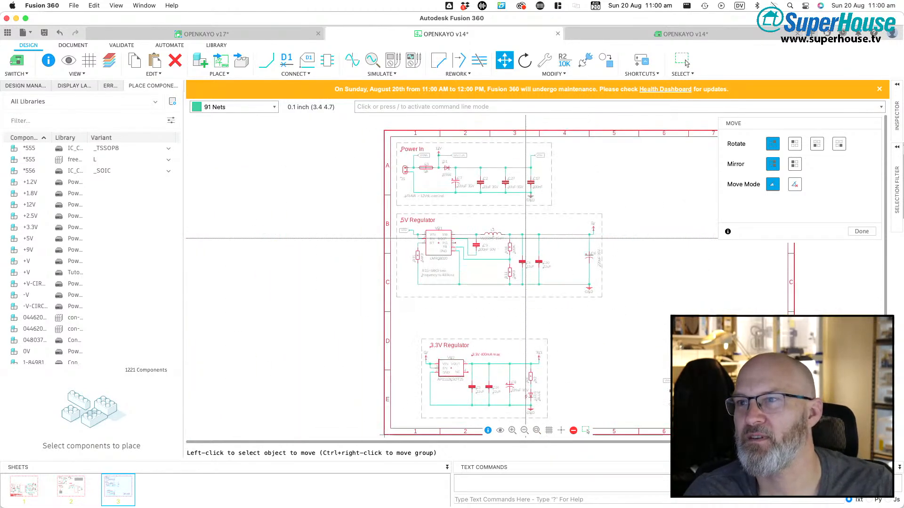
pyautogui.scroll(5, 781, 418)
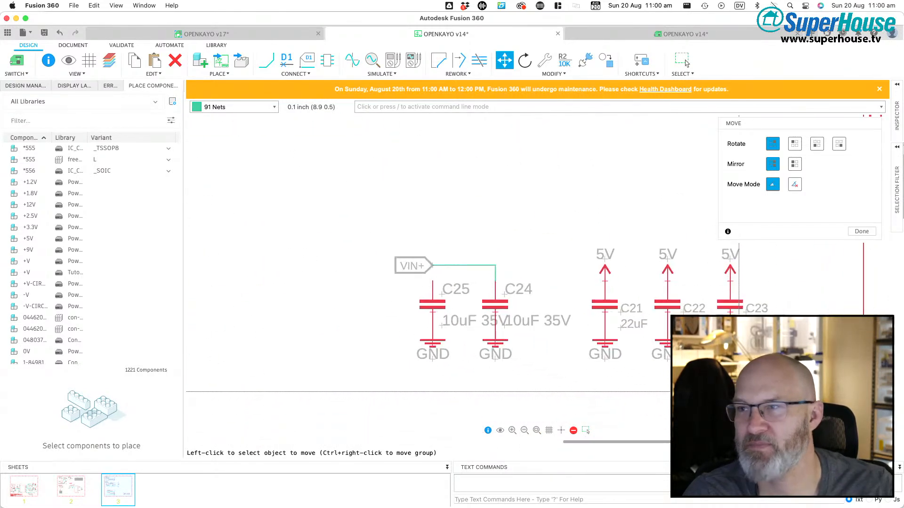
pyautogui.click(686, 62)
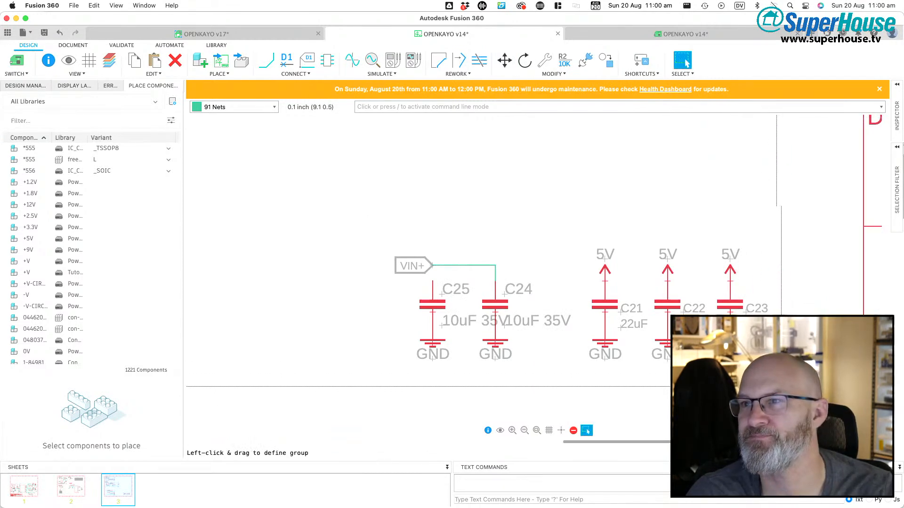
pyautogui.moveTo(796, 387); pyautogui.dragTo(376, 225)
pyautogui.press('m')
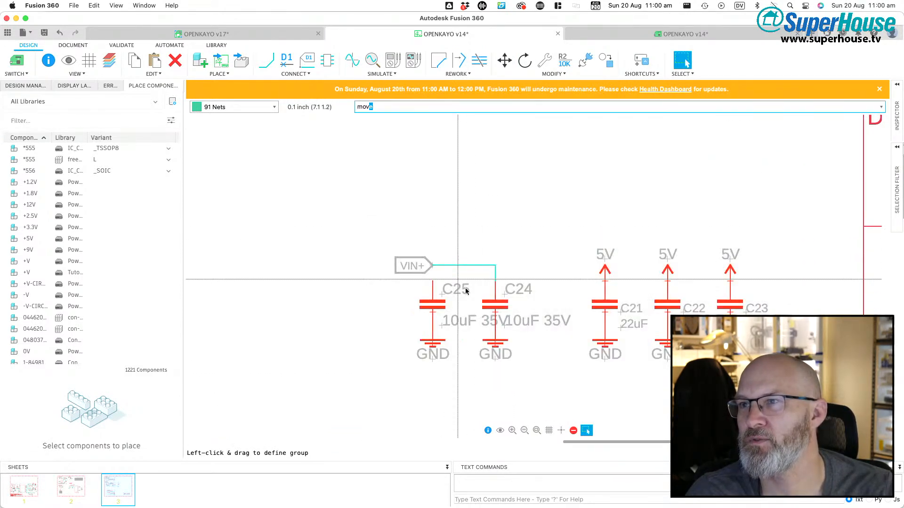
pyautogui.rightClick(469, 292)
pyautogui.click(495, 297)
pyautogui.click(429, 315)
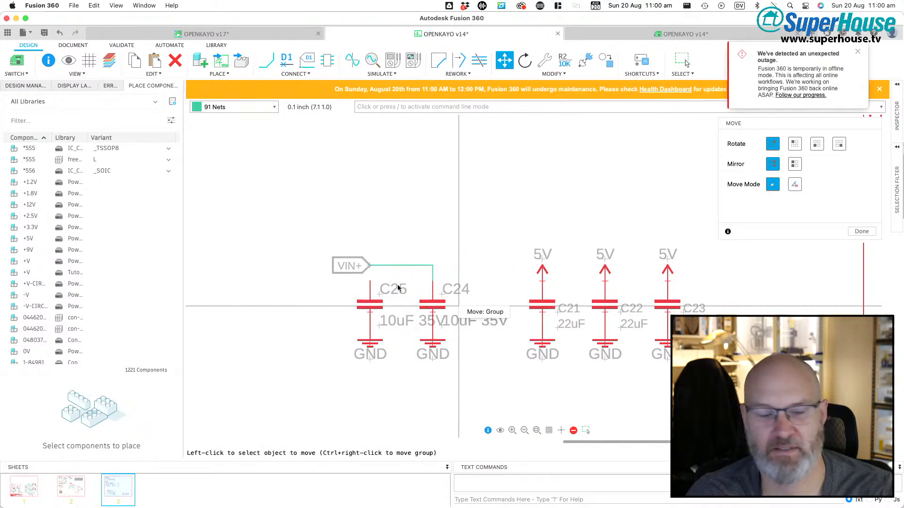
pyautogui.press('Delete')
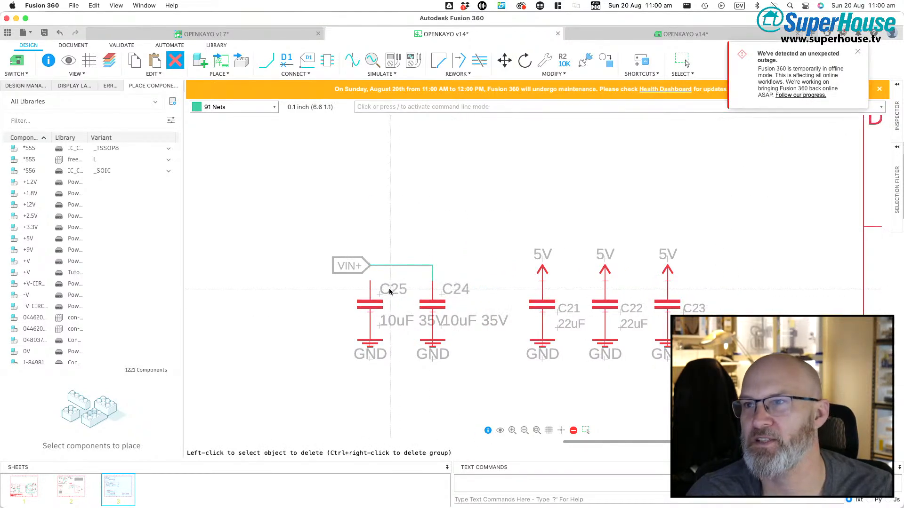
pyautogui.click(417, 295)
# Step: Copy the 22uF capacitor C20 twice into the gap before C6, evenly spaced in the output capacitor row
pyautogui.scroll(-6, 385, 269)
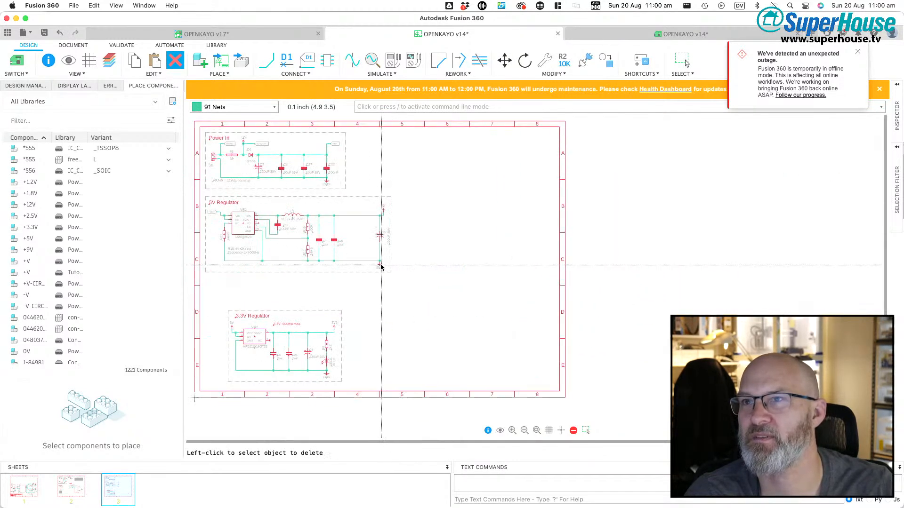
pyautogui.scroll(10, 307, 184)
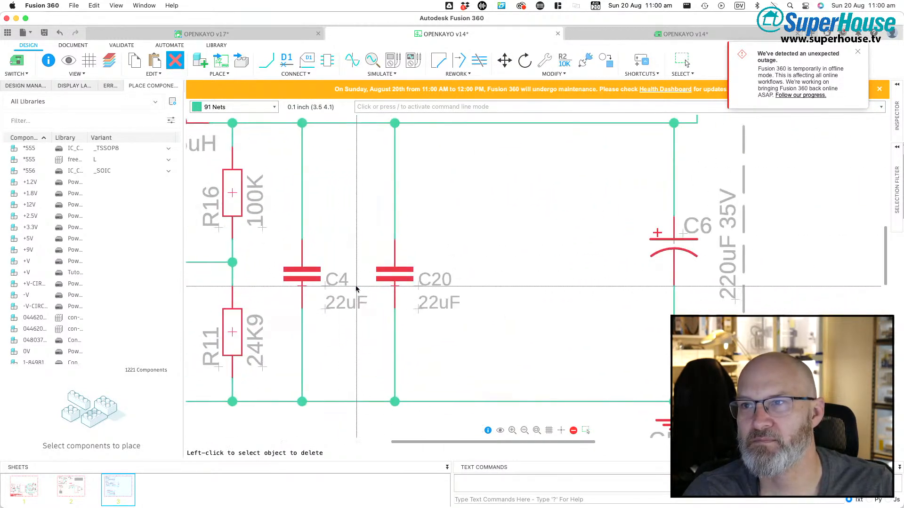
pyautogui.hotkey('ctrl', 'c')
pyautogui.click(397, 267)
pyautogui.click(489, 268)
pyautogui.click(506, 272)
pyautogui.scroll(-5, 542, 237)
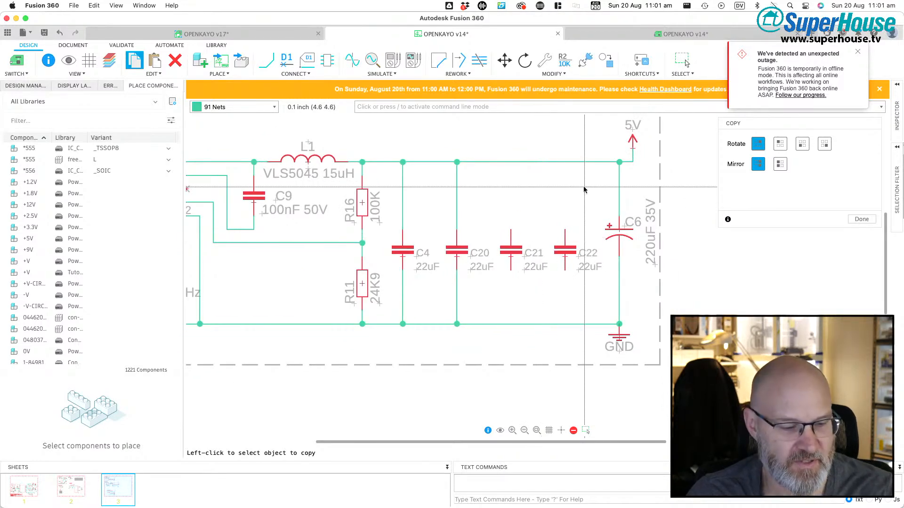
# Step: Wire the new 22uF capacitors C21 and C22 between the 5V supply rail and the ground rail
pyautogui.press('n')
pyautogui.click(511, 230)
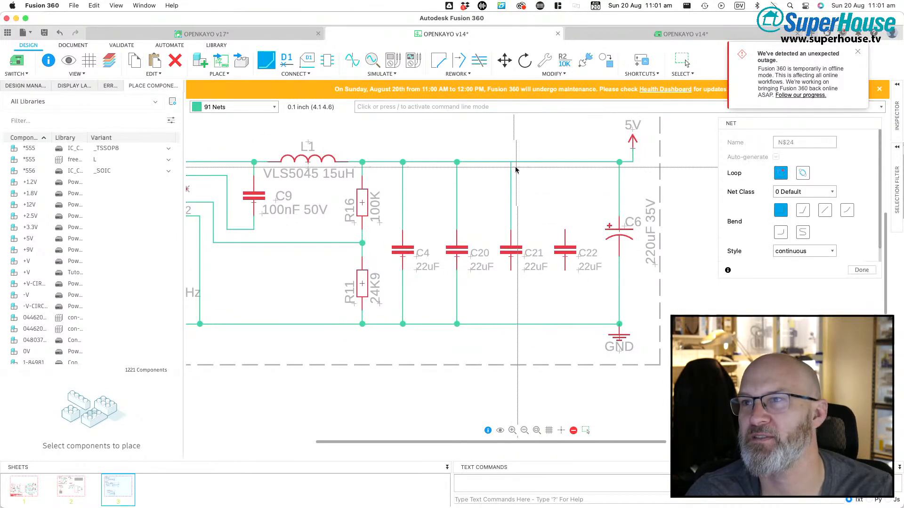
pyautogui.click(513, 162)
pyautogui.click(565, 230)
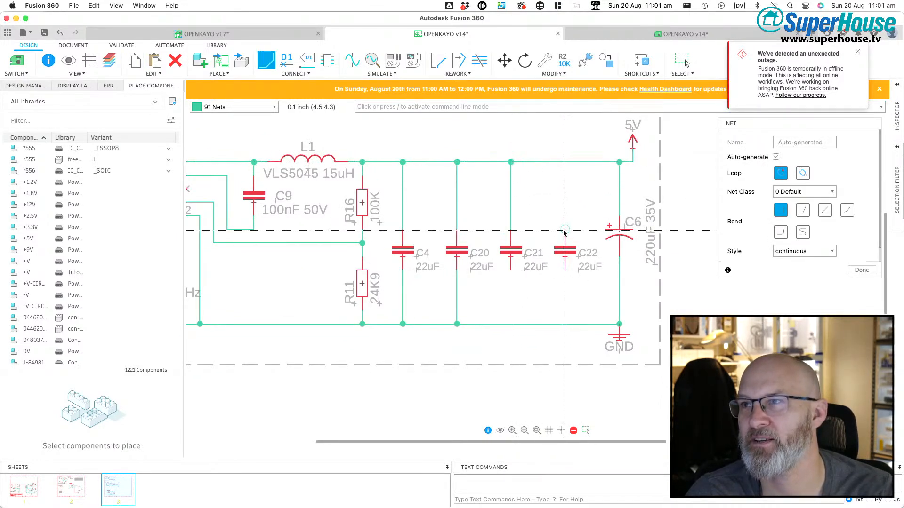
pyautogui.click(565, 163)
pyautogui.click(565, 271)
pyautogui.click(565, 324)
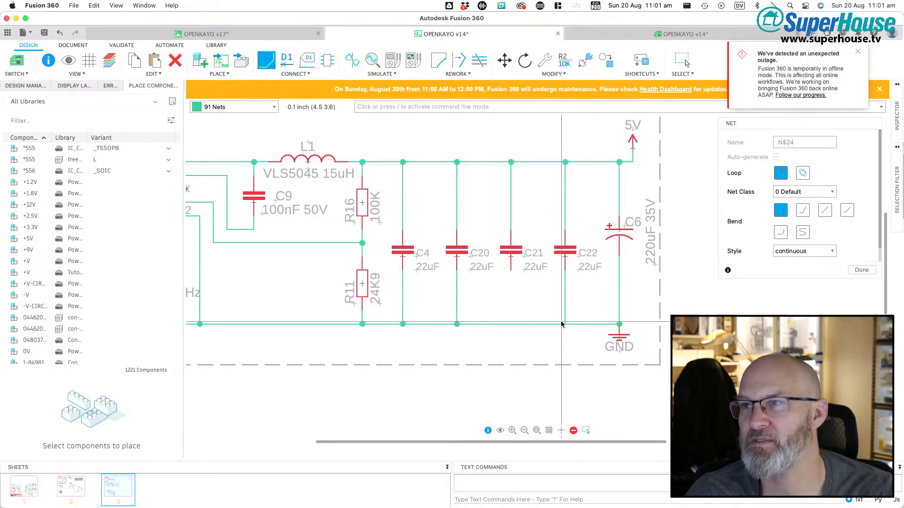
pyautogui.click(511, 270)
pyautogui.click(511, 324)
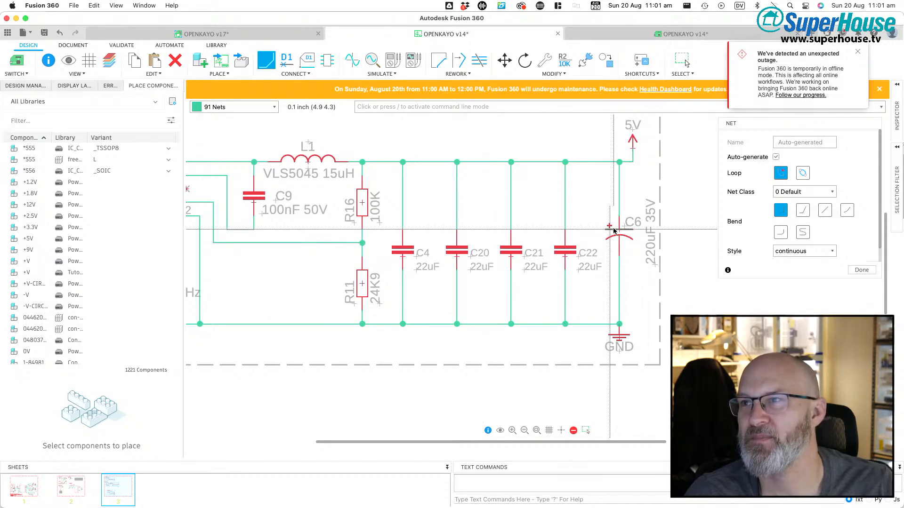
# Step: Move output capacitors C22, C21, C20 and C4 up one grid step to line up with C6
pyautogui.press('/')
pyautogui.write('move')
pyautogui.press('Return')
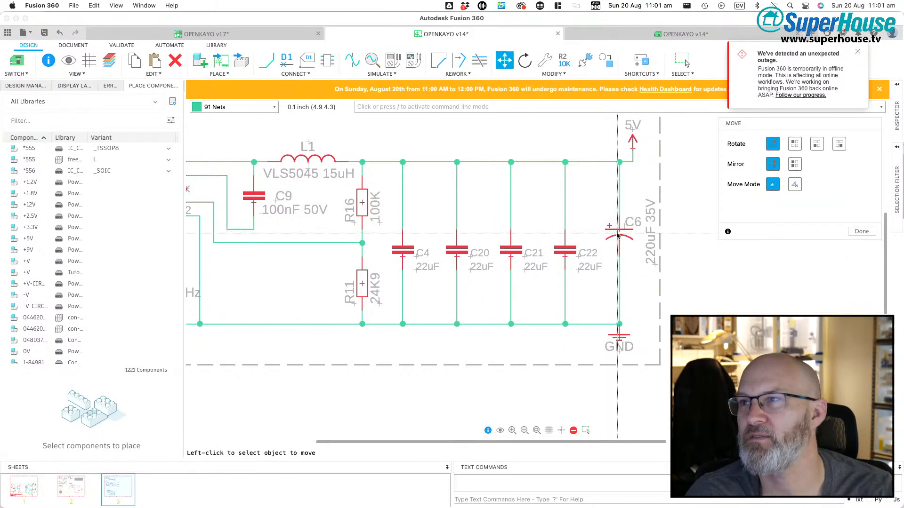
pyautogui.click(564, 256)
pyautogui.click(564, 244)
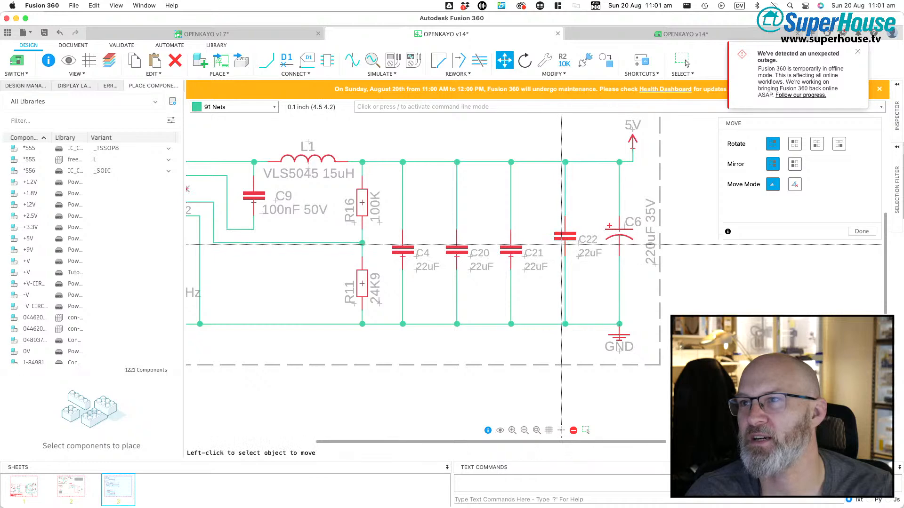
pyautogui.click(510, 255)
pyautogui.click(509, 244)
pyautogui.click(456, 254)
pyautogui.click(457, 244)
pyautogui.click(403, 253)
pyautogui.click(404, 242)
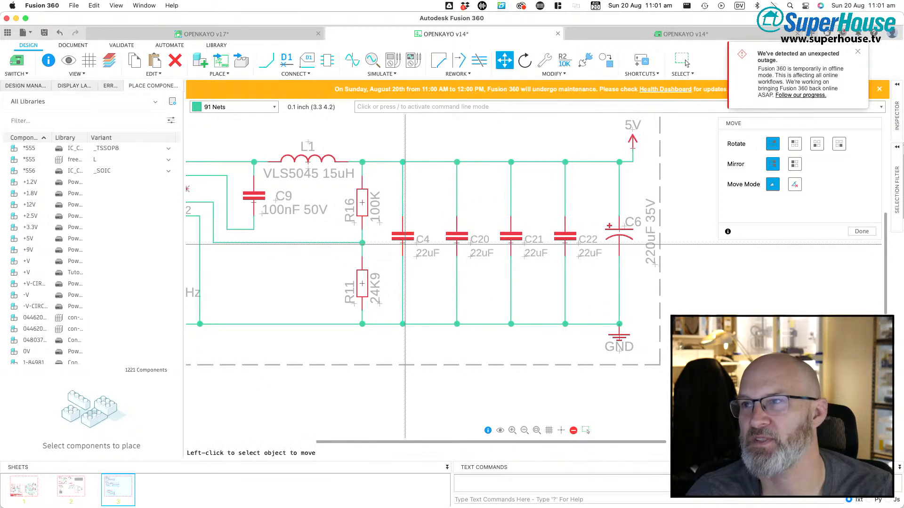
# Step: Move the 5V Regulator frame's right edge outward and place C6's 220uF 35V value horizontally beneath its C6 name
pyautogui.click(657, 253)
pyautogui.click(707, 254)
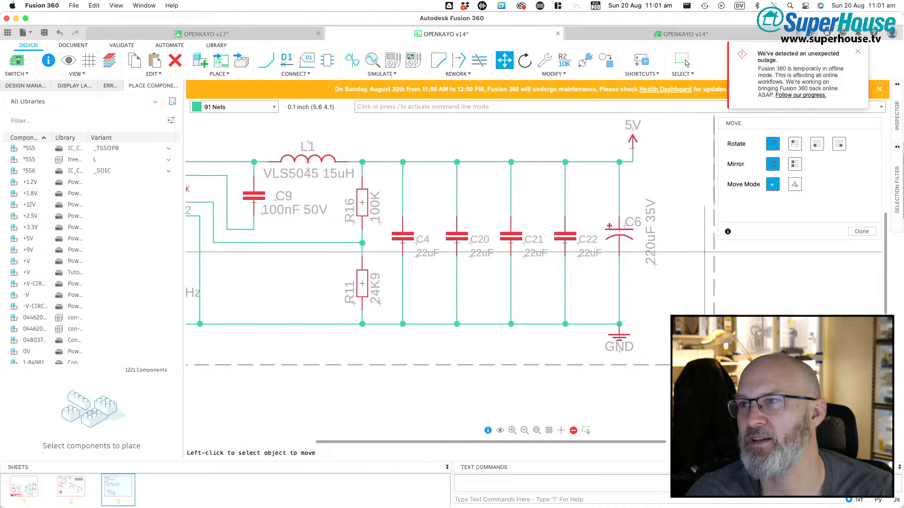
pyautogui.click(655, 264)
pyautogui.rightClick(667, 286)
pyautogui.rightClick(659, 282)
pyautogui.rightClick(654, 277)
pyautogui.click(624, 253)
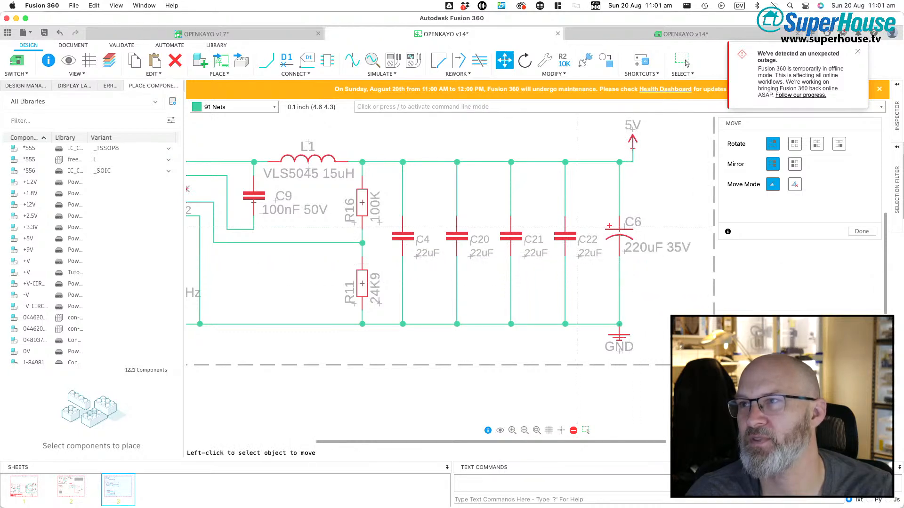
# Step: Pull the 5V Regulator frame's right edge slightly back towards C6, and dismiss the outage notification
pyautogui.scroll(-3, 565, 244)
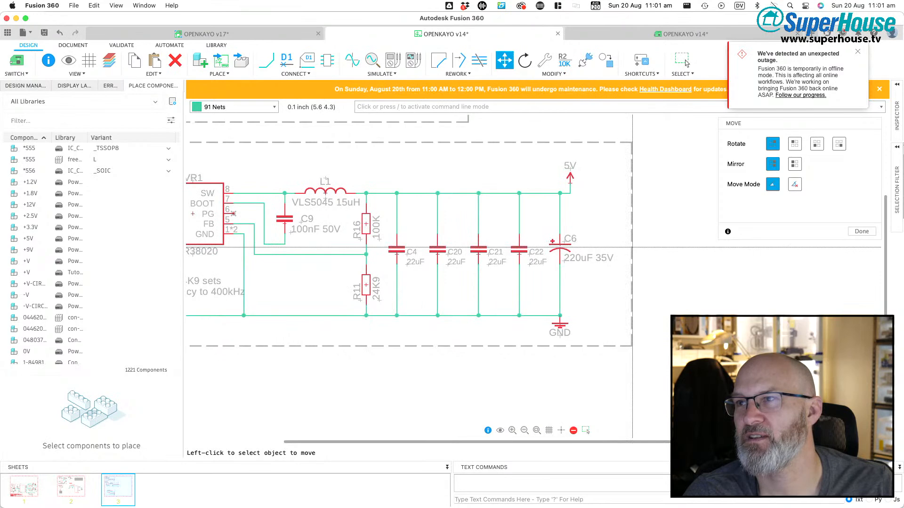
pyautogui.click(631, 246)
pyautogui.moveTo(457, 191); pyautogui.dragTo(494, 193, button='middle')
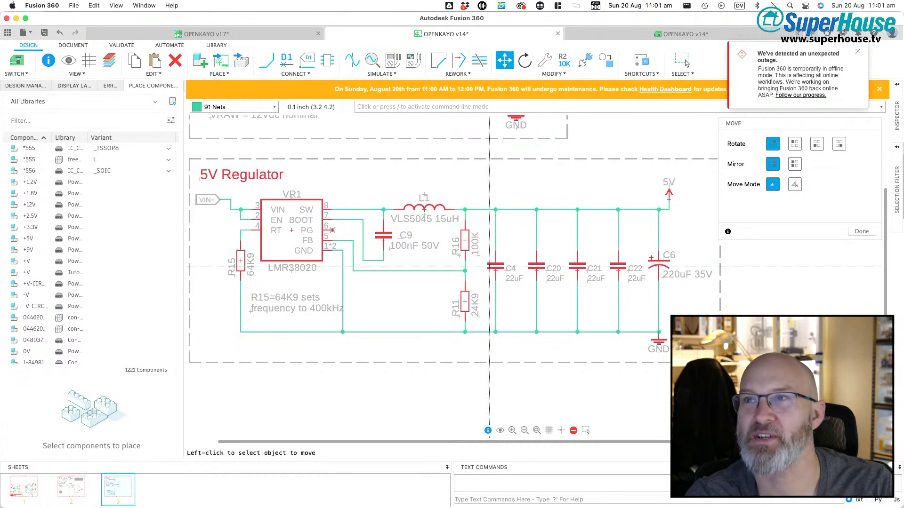
pyautogui.click(682, 60)
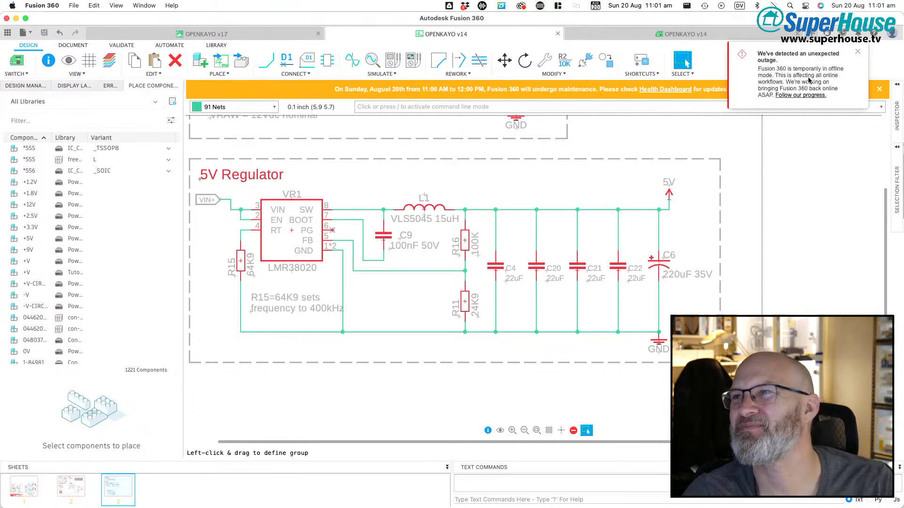
pyautogui.click(859, 53)
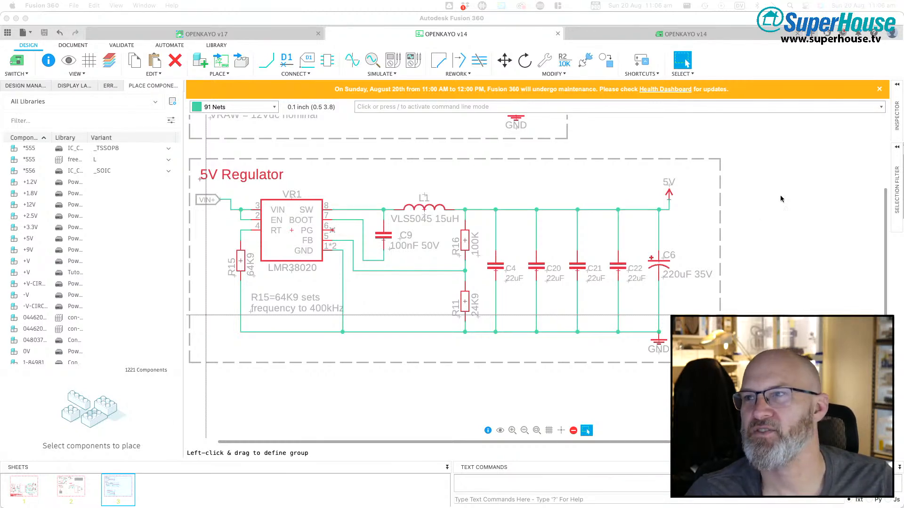
# Step: Delete the 100nF capacitor C17 and the wires joining it to the Power In supply and ground rails
pyautogui.click(744, 56)
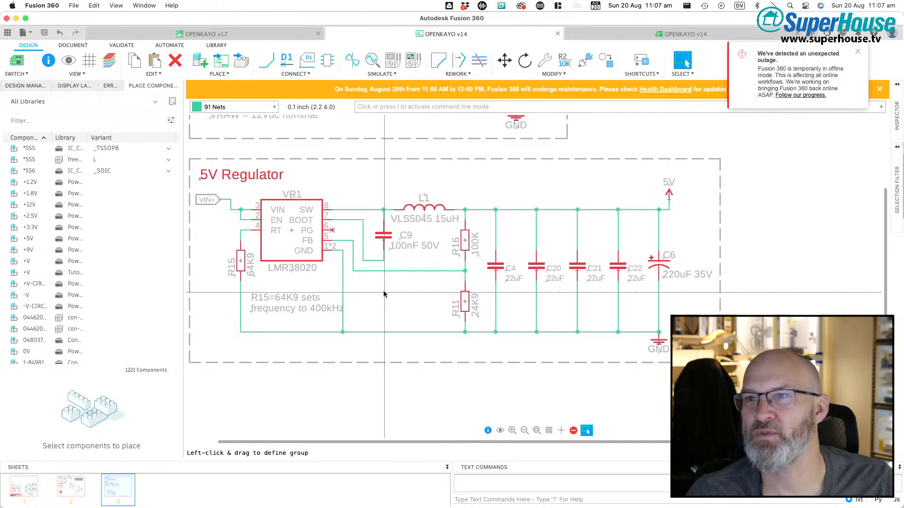
pyautogui.scroll(5, 384, 294)
pyautogui.scroll(3, 582, 244)
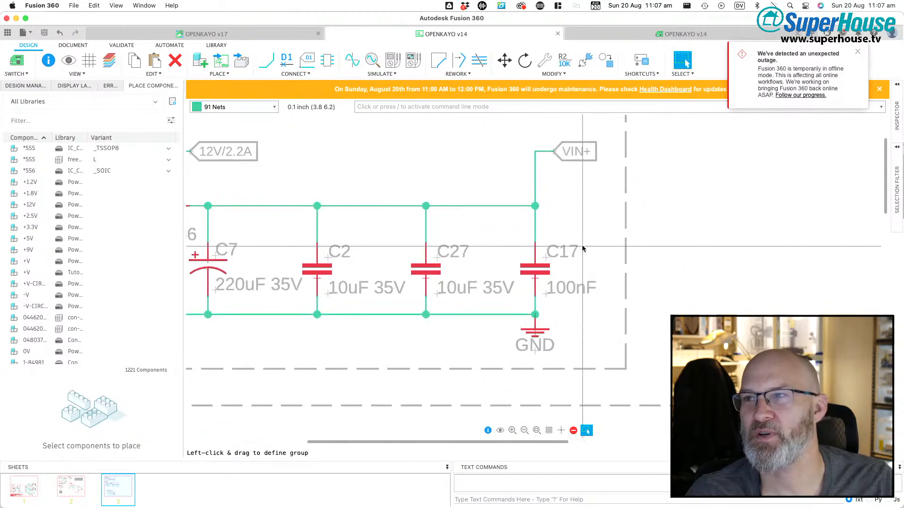
pyautogui.press('Delete')
pyautogui.click(535, 271)
pyautogui.click(535, 230)
pyautogui.click(535, 305)
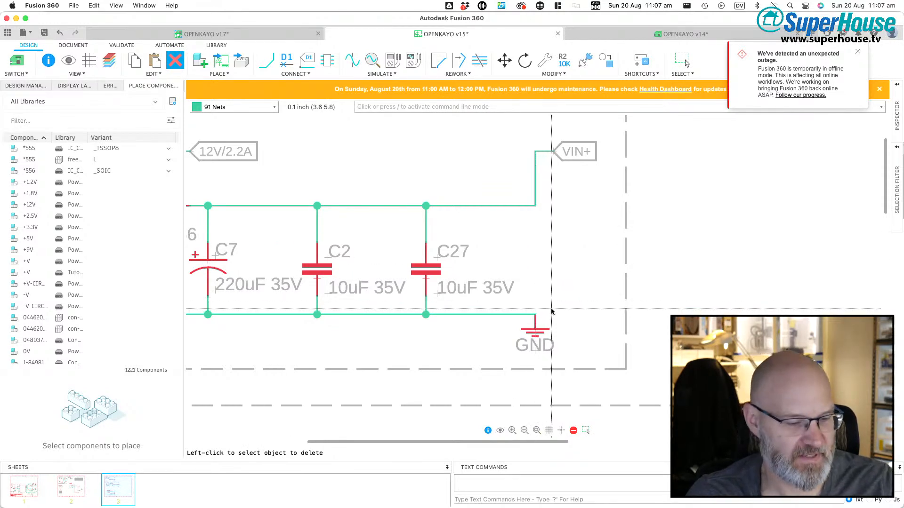
# Step: Move the Power In GND symbol, the riser wire and the VIN+ label left so they line up with C27
pyautogui.press('m')
pyautogui.click(534, 331)
pyautogui.click(429, 335)
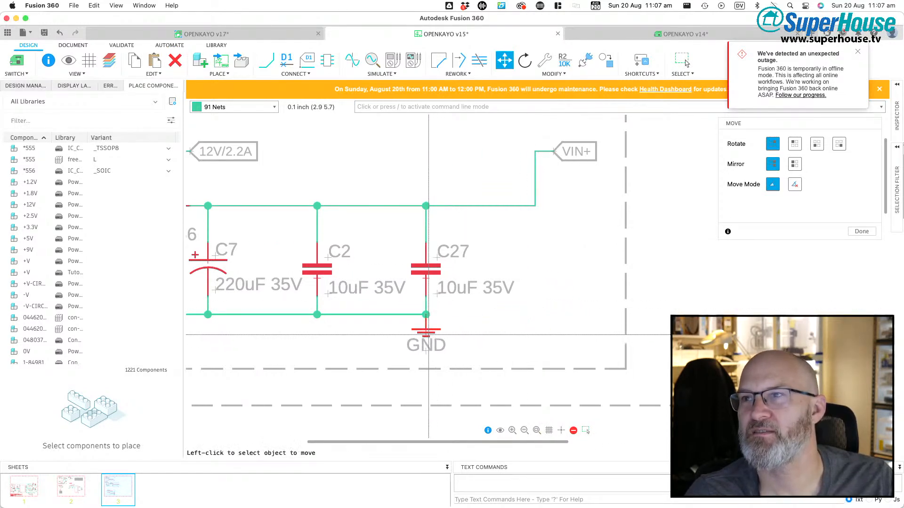
pyautogui.click(535, 188)
pyautogui.click(426, 188)
pyautogui.click(552, 152)
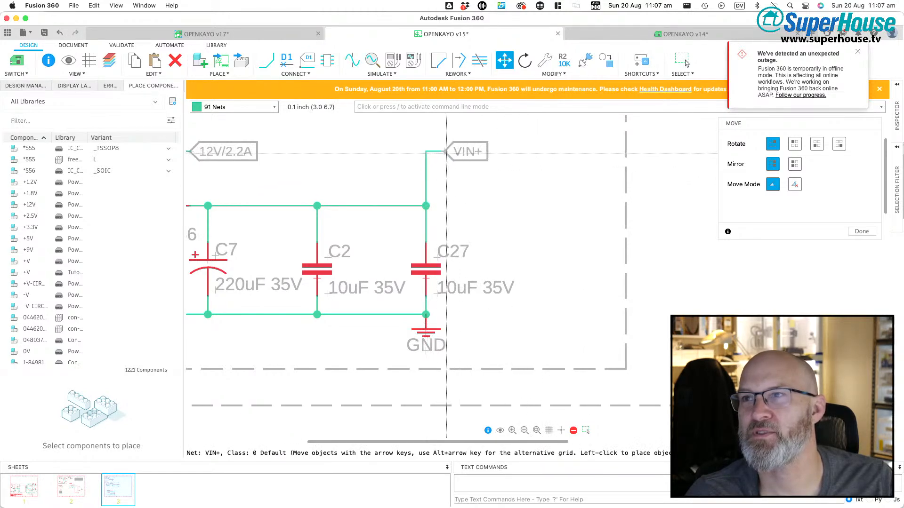
pyautogui.click(446, 152)
# Step: Examine the layout of the Power In, 5V Regulator and 3.3V Regulator sections across the whole sheet
pyautogui.scroll(-5, 424, 188)
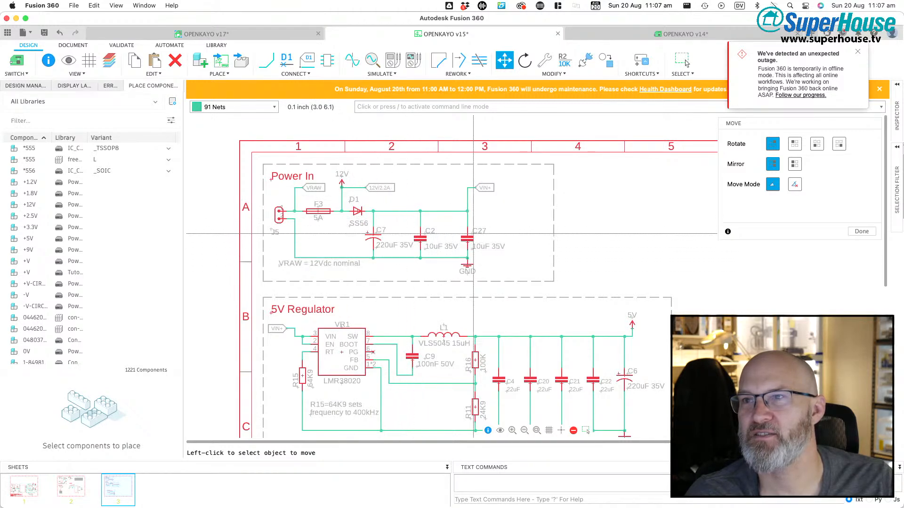
pyautogui.scroll(-2, 632, 199)
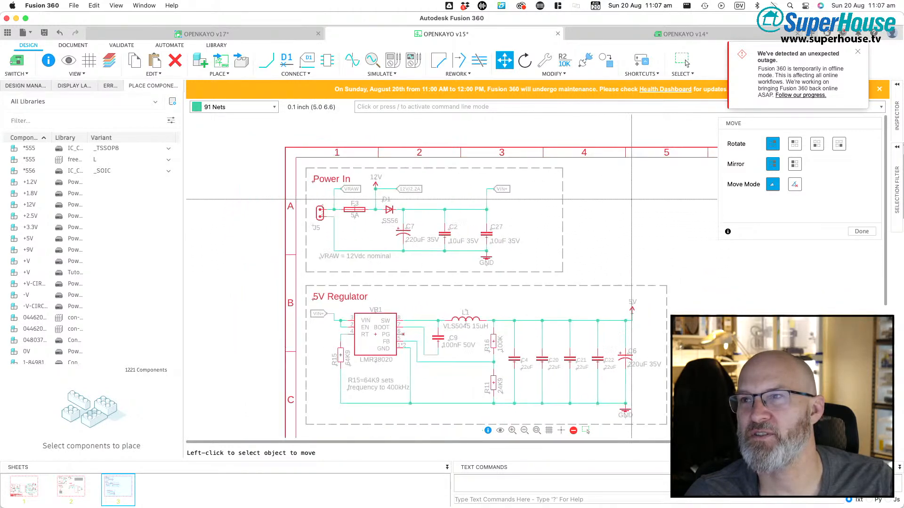
pyautogui.scroll(-2, 645, 227)
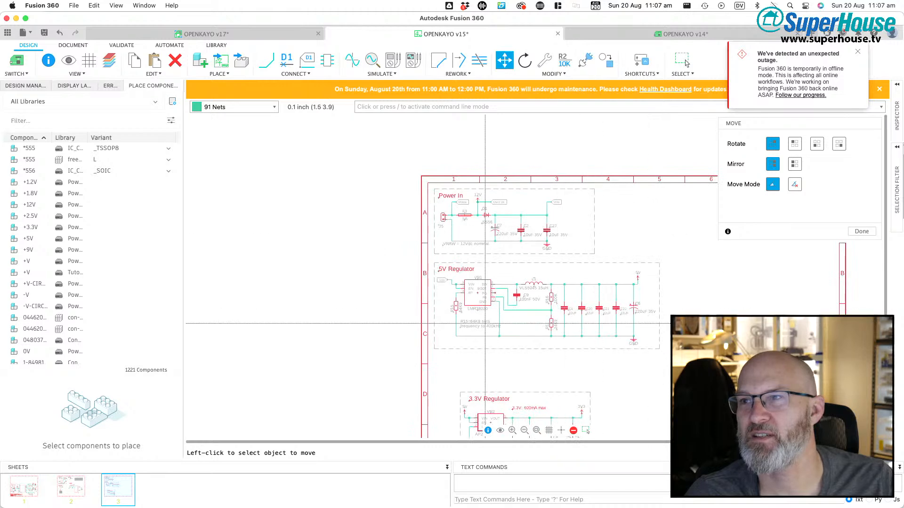
pyautogui.scroll(5, 484, 323)
pyautogui.scroll(-6, 485, 323)
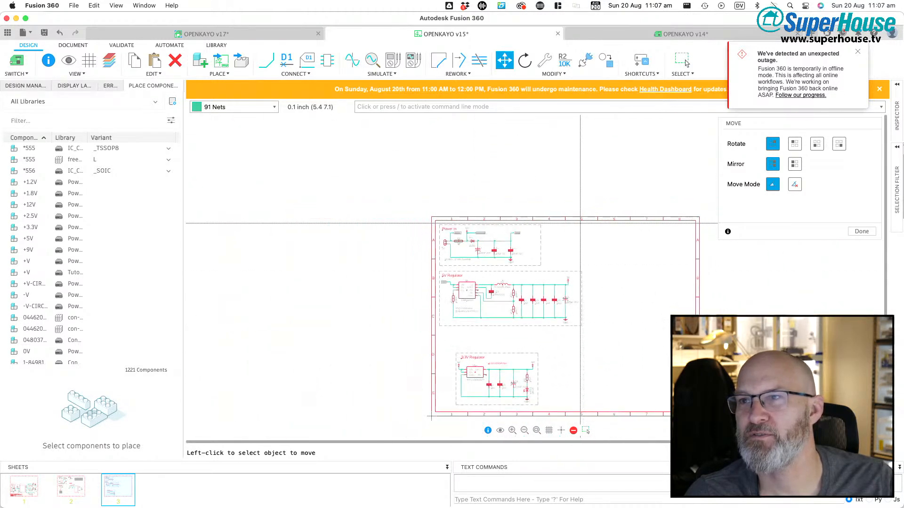
pyautogui.scroll(5, 453, 338)
pyautogui.scroll(-4, 653, 175)
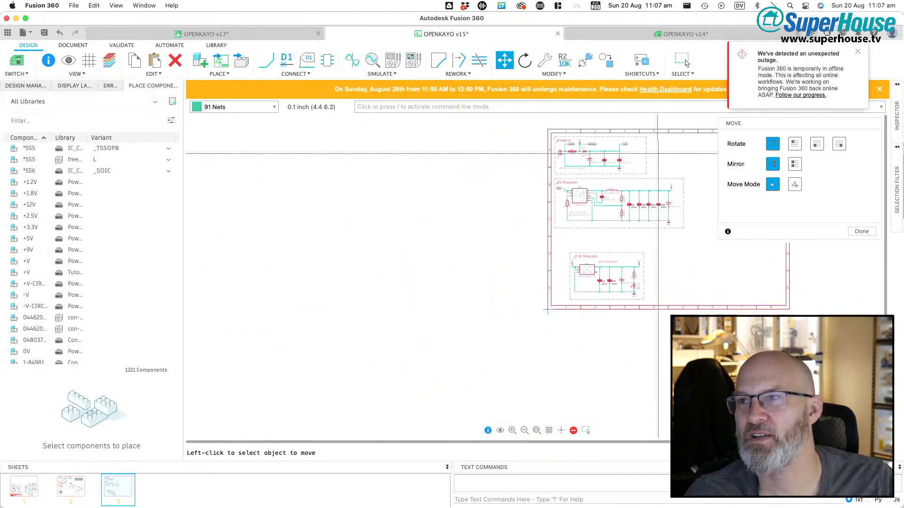
pyautogui.scroll(-2, 314, 298)
pyautogui.scroll(6, 364, 277)
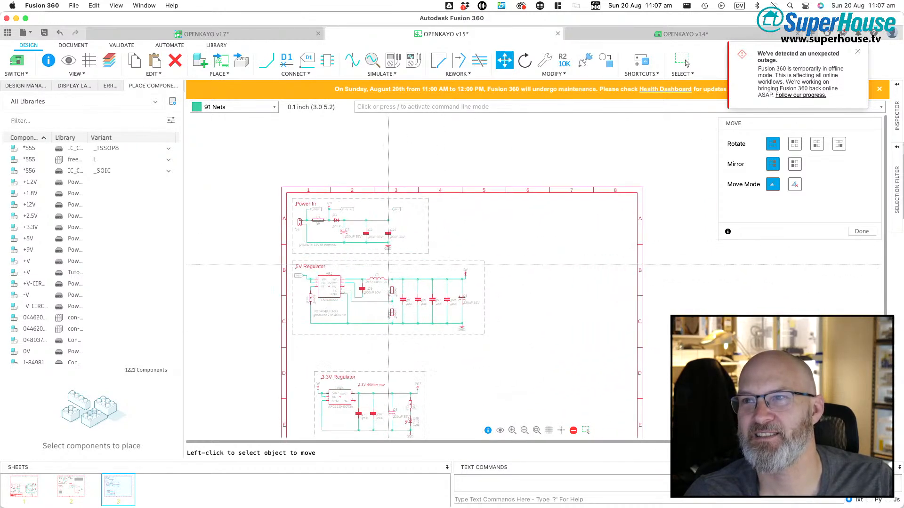
pyautogui.moveTo(364, 277); pyautogui.dragTo(540, 215, button='middle')
pyautogui.scroll(-3, 364, 277)
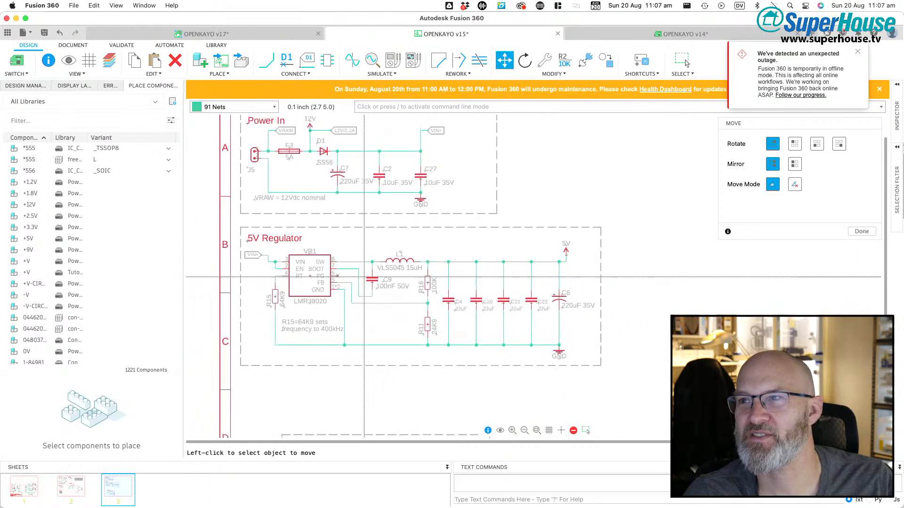
# Step: Group the entire 5V Regulator section and move it right and slightly up, leaving space on its input side
pyautogui.click(682, 61)
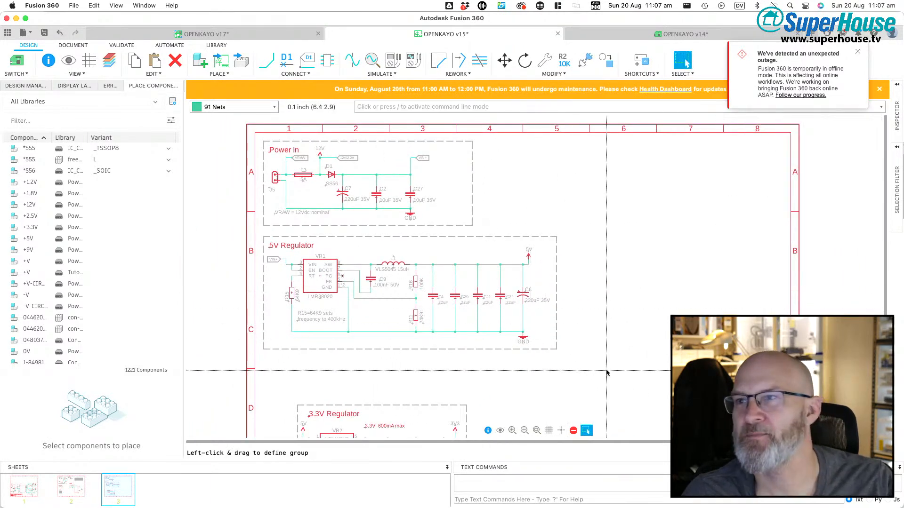
pyautogui.moveTo(600, 363); pyautogui.dragTo(258, 229)
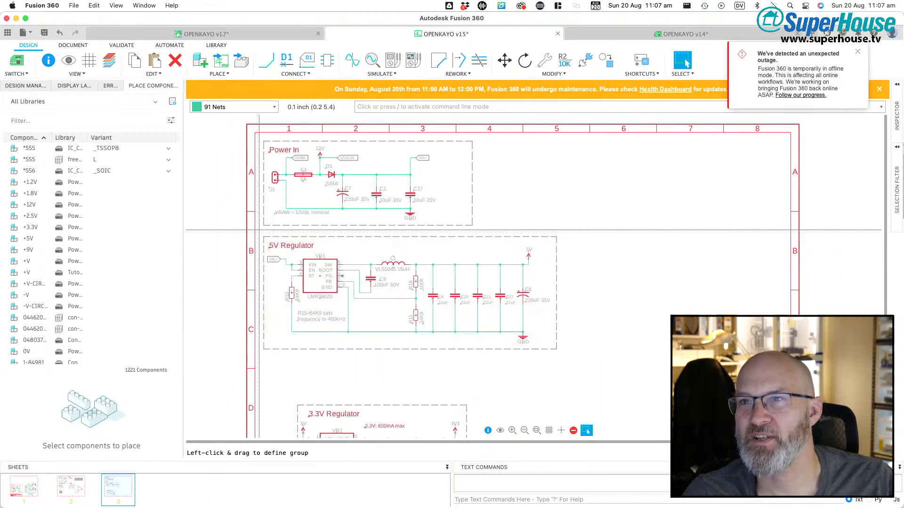
pyautogui.press('m')
pyautogui.keyDown('ctrl'); pyautogui.rightClick(318, 278); pyautogui.keyUp('ctrl')
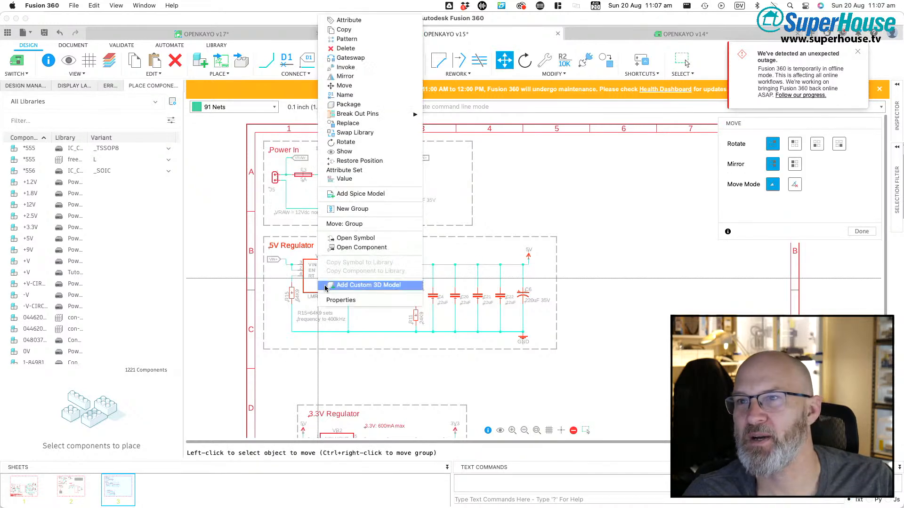
pyautogui.click(328, 225)
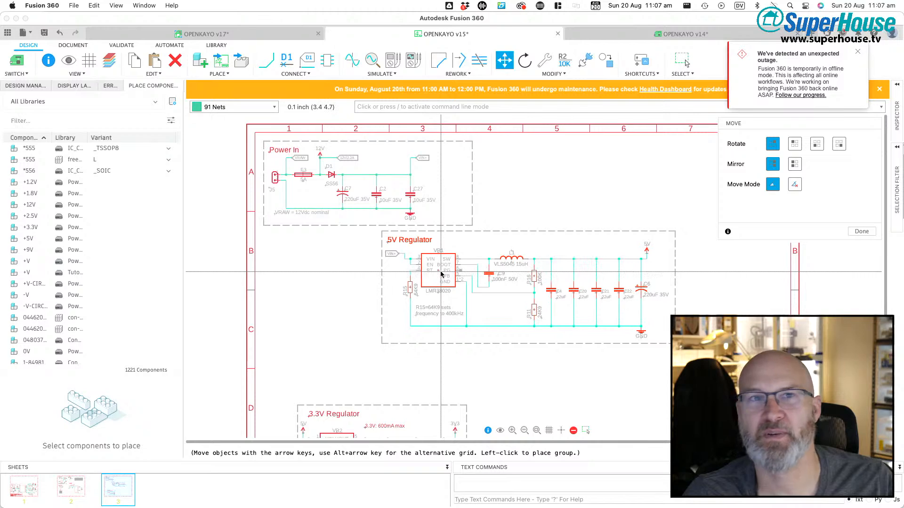
pyautogui.click(441, 273)
# Step: Stretch the 5V Regulator frame's left edge to align with the Power In frame, and move its VIN+ label and wire bend left inside it
pyautogui.click(382, 274)
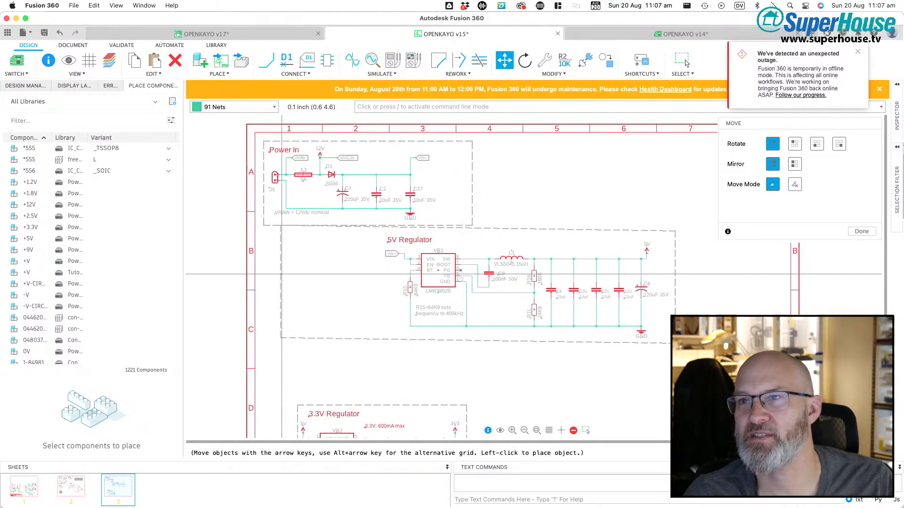
pyautogui.click(264, 274)
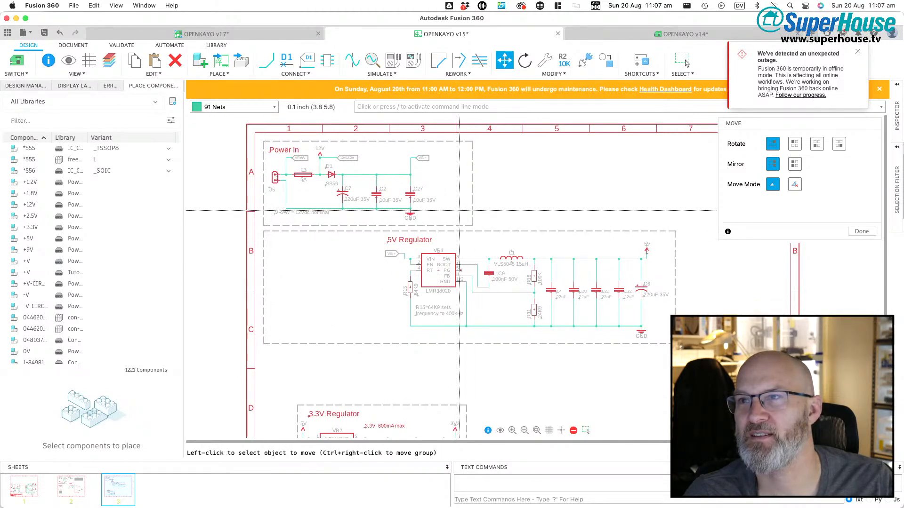
pyautogui.click(398, 254)
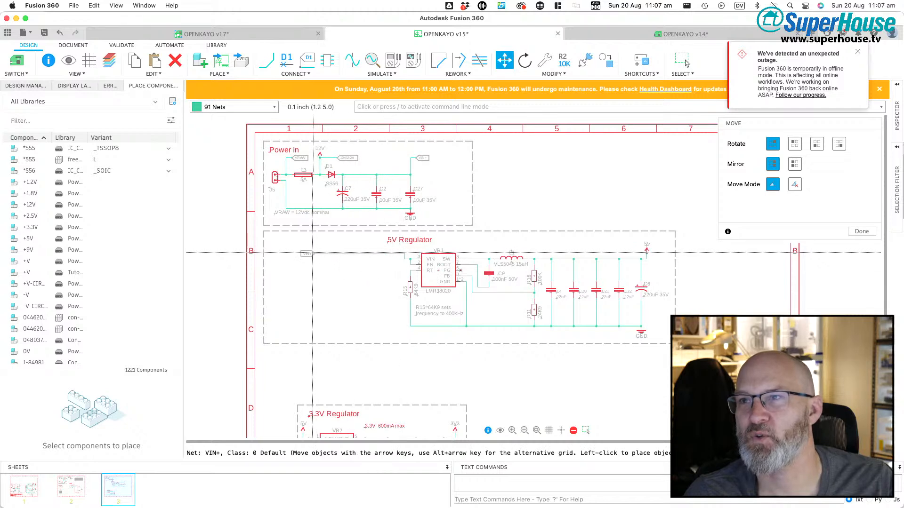
pyautogui.click(294, 254)
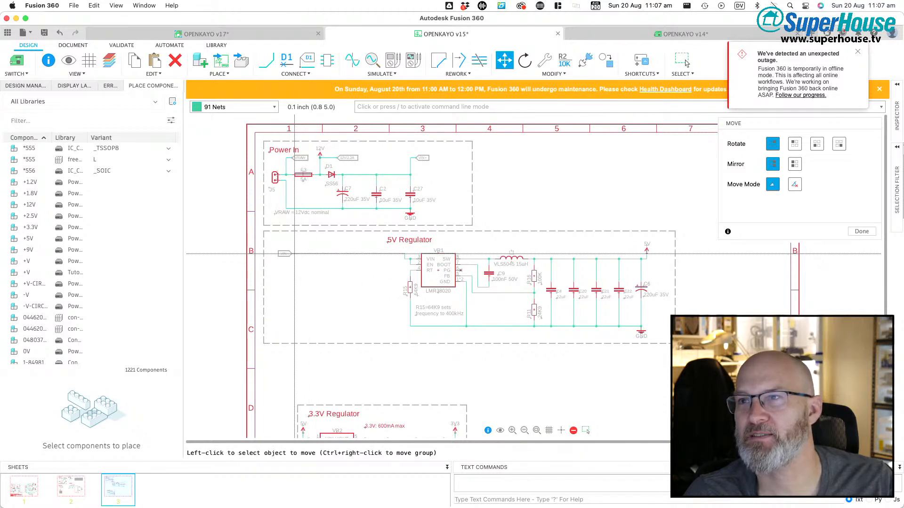
pyautogui.click(404, 256)
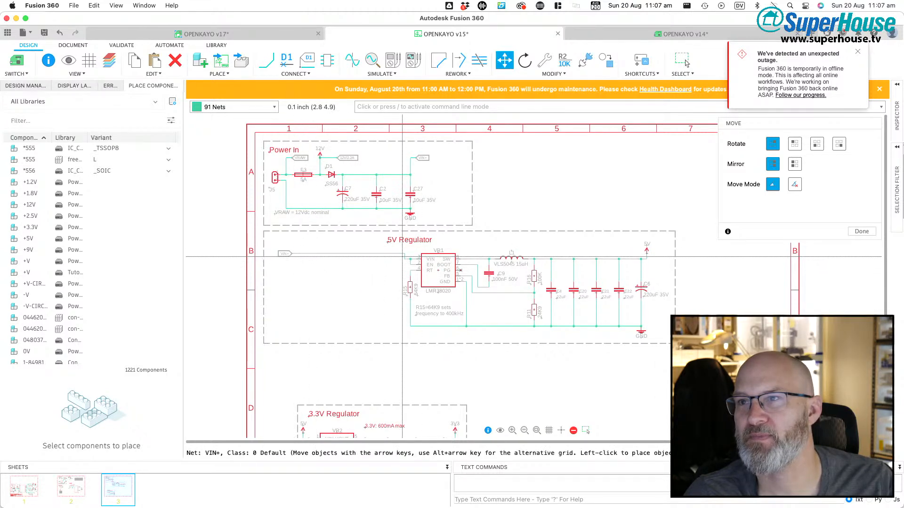
pyautogui.click(300, 257)
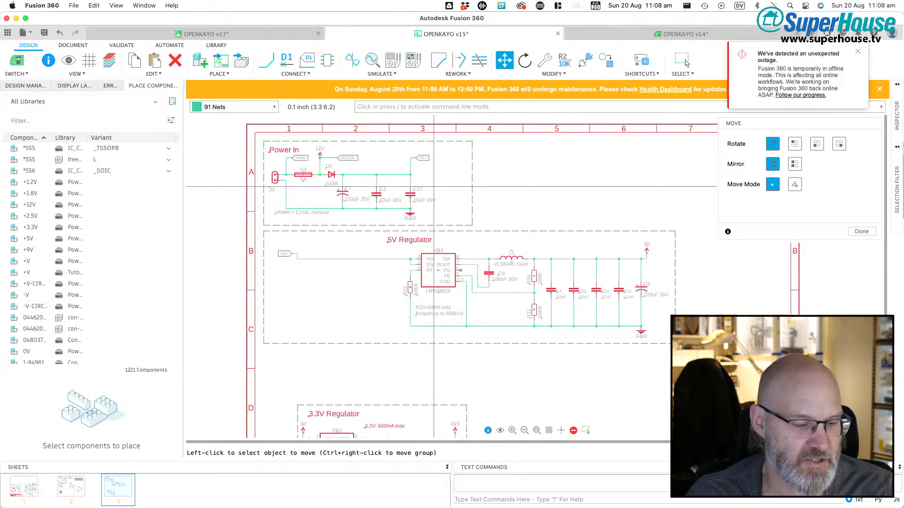
# Step: Delete the wires connecting capacitors C27 and C2 to the supply and ground rails in the Power In section
pyautogui.click(682, 60)
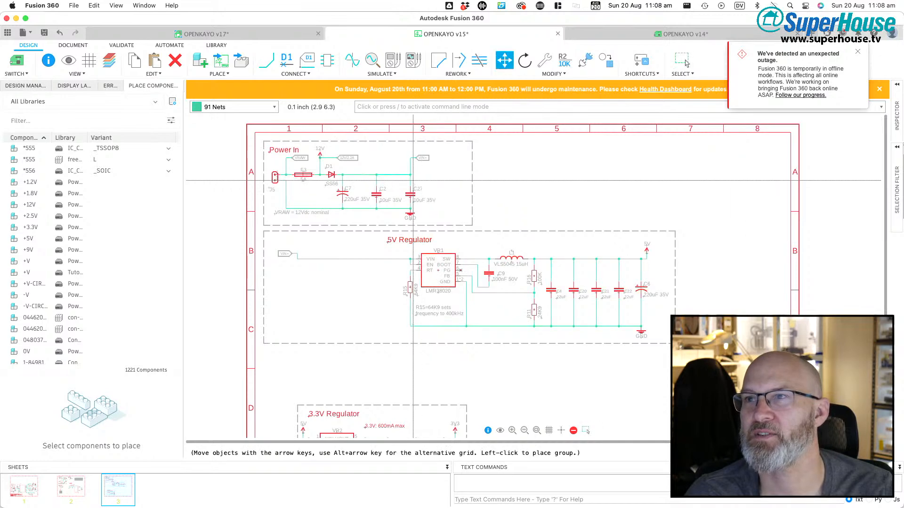
pyautogui.press('Delete')
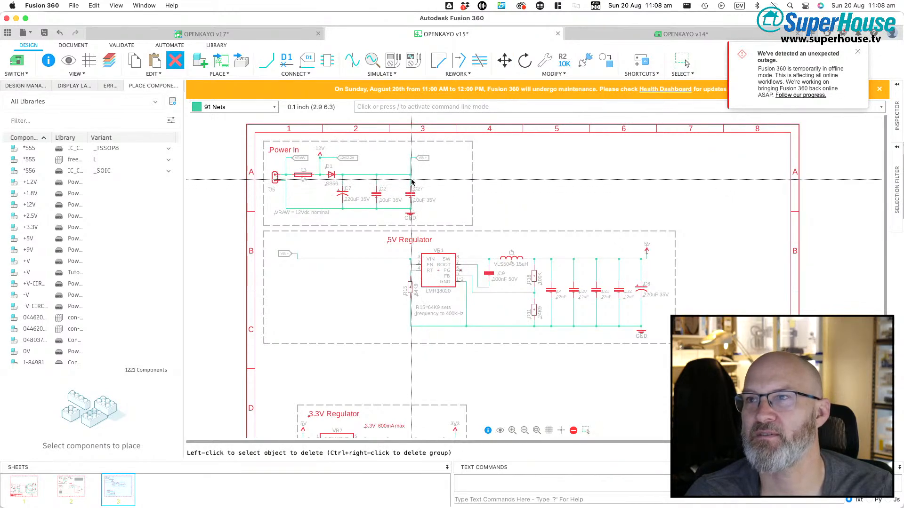
pyautogui.click(412, 206)
pyautogui.click(417, 206)
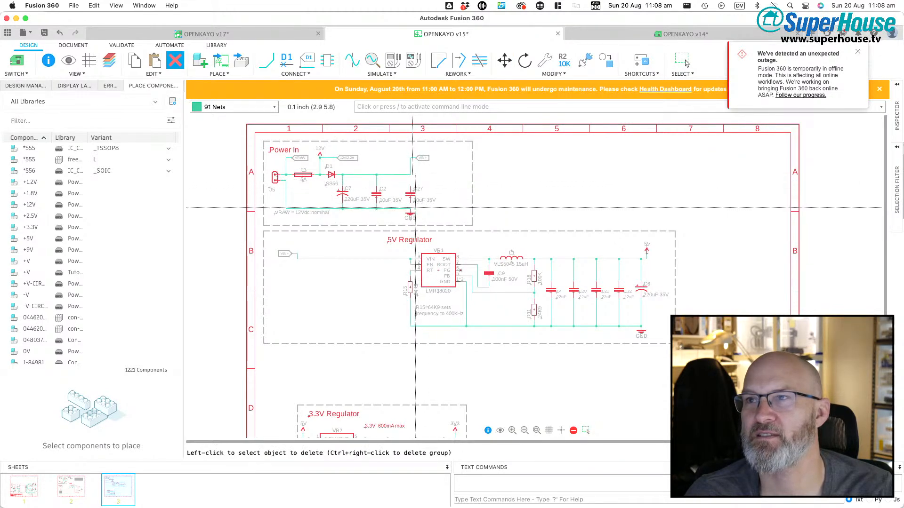
pyautogui.click(378, 206)
pyautogui.click(378, 206)
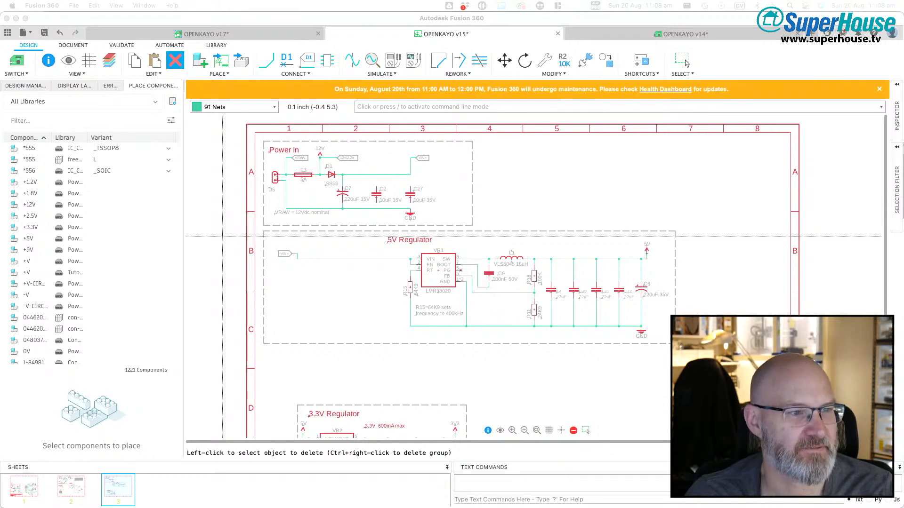
pyautogui.click(753, 66)
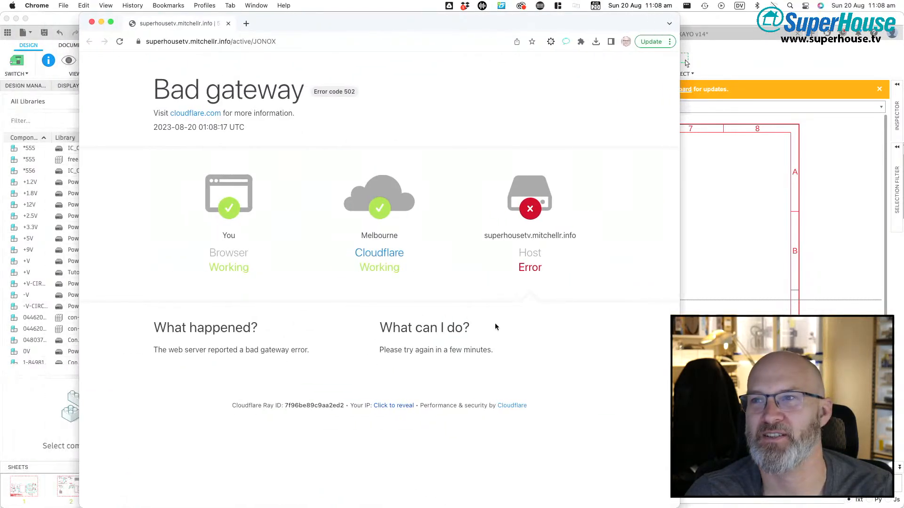
pyautogui.moveTo(673, 505); pyautogui.dragTo(669, 472)
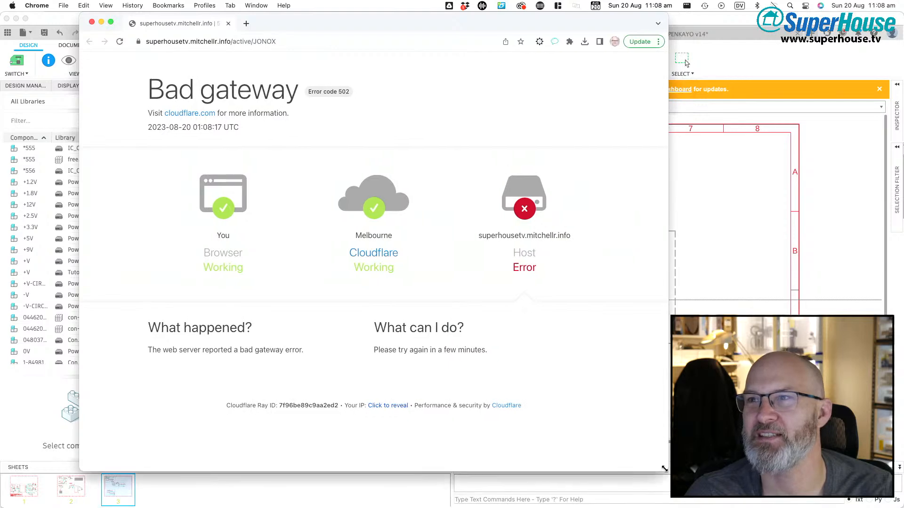
pyautogui.click(119, 42)
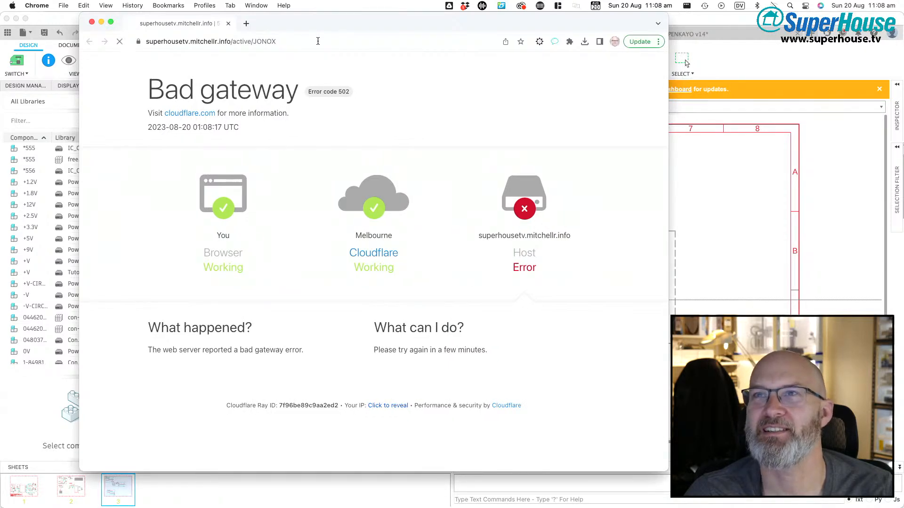
pyautogui.moveTo(305, 26); pyautogui.dragTo(327, 507)
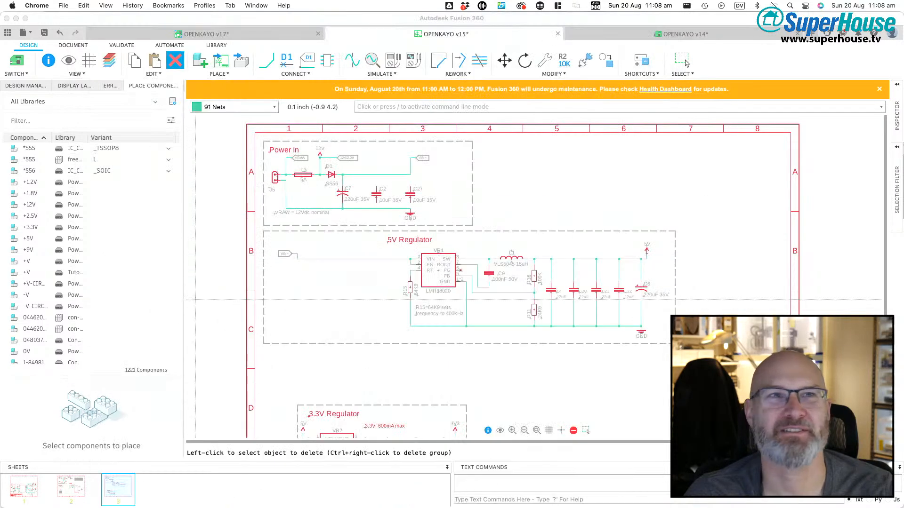
# Step: Move capacitors C27 and C2 from the Power In section into the free space on the 5V Regulator's input side
pyautogui.click(438, 169)
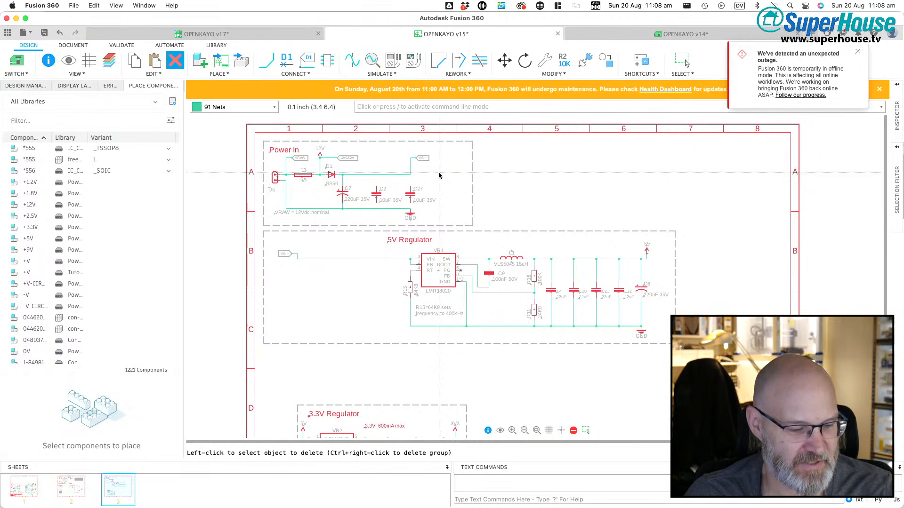
pyautogui.press('m')
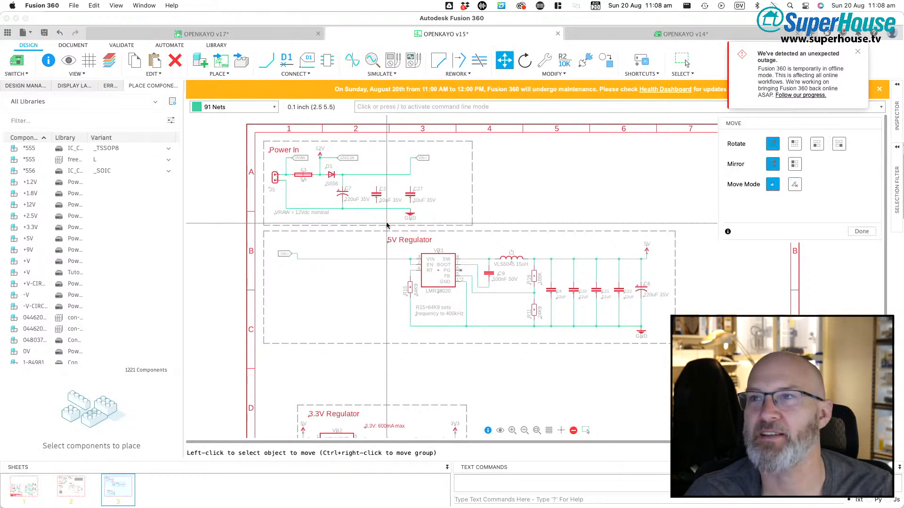
pyautogui.click(410, 193)
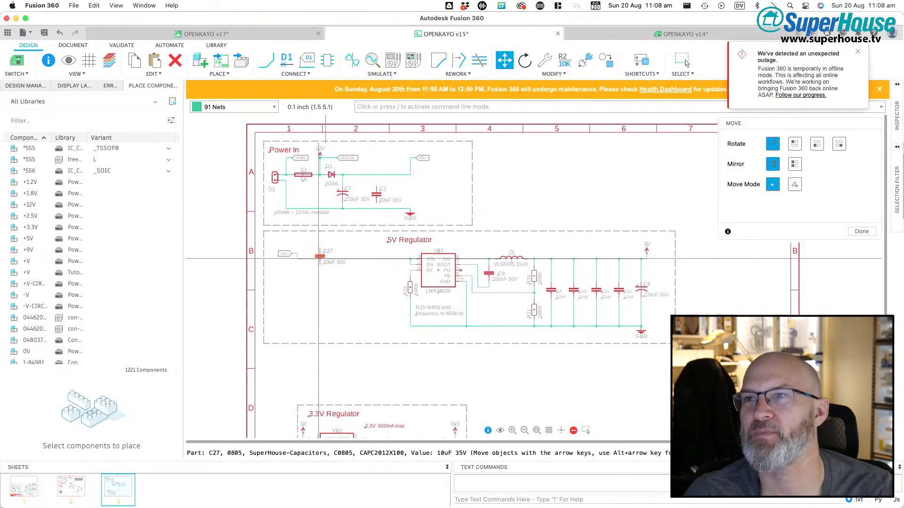
pyautogui.click(371, 291)
pyautogui.click(376, 196)
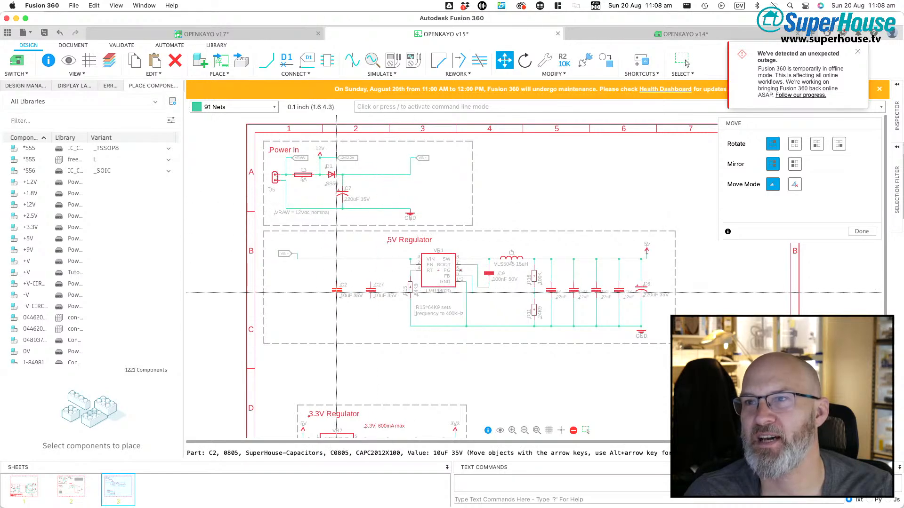
pyautogui.click(339, 294)
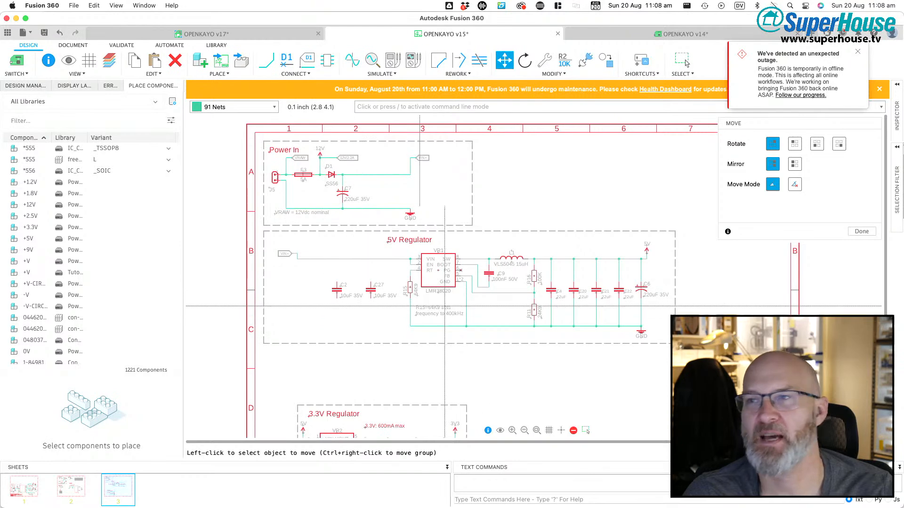
# Step: Move the VIN+ riser wire, its label and the GND symbol left towards C7 in Power In, and delete the leftover wire stubs
pyautogui.scroll(5, 445, 251)
pyautogui.scroll(-4, 423, 299)
pyautogui.scroll(-1, 422, 298)
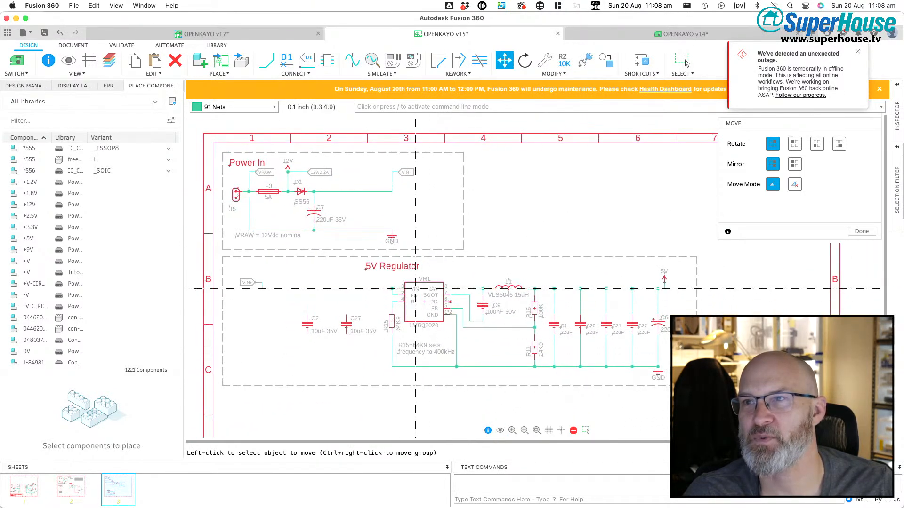
pyautogui.click(338, 183)
pyautogui.click(406, 172)
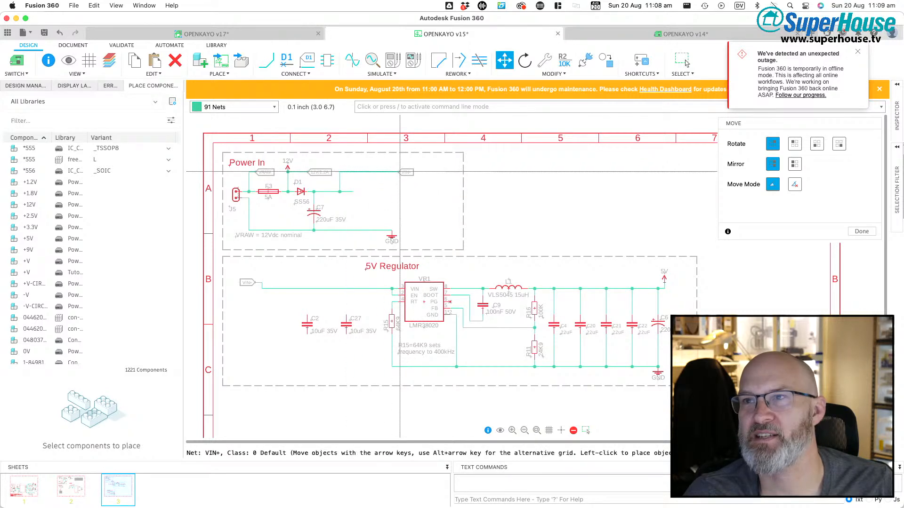
pyautogui.click(345, 170)
pyautogui.click(392, 236)
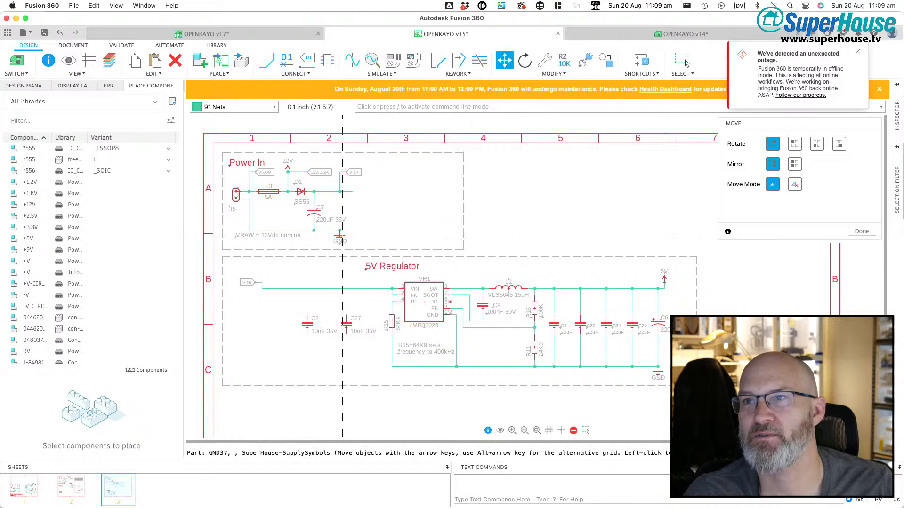
pyautogui.click(340, 236)
pyautogui.press('Delete')
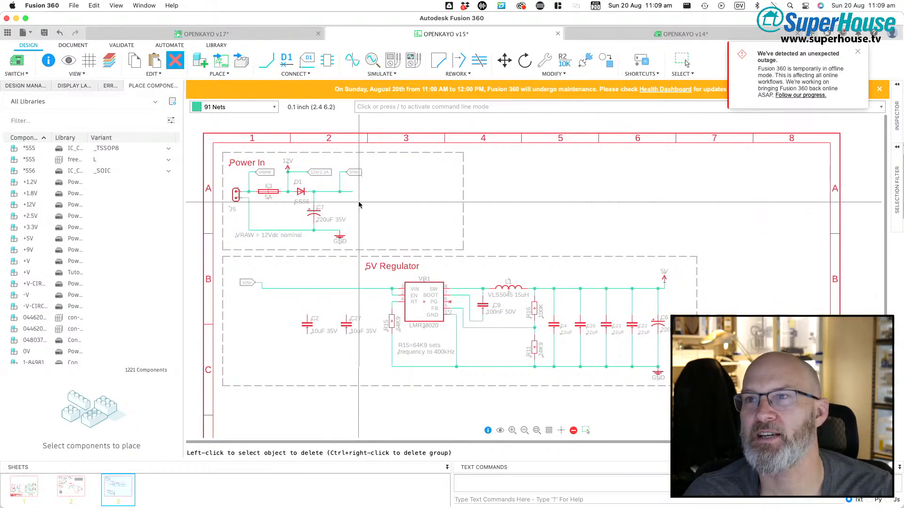
# Step: Tuck the VIN+ label and its wire bend down and left beside C7, and pull the Power In frame's right edge in
pyautogui.press('m')
pyautogui.click(353, 172)
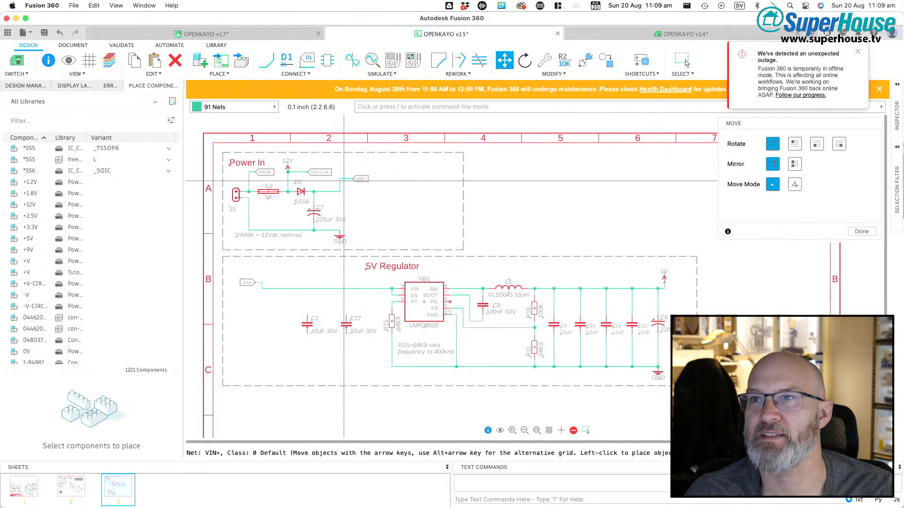
pyautogui.click(342, 187)
pyautogui.click(343, 187)
pyautogui.click(342, 189)
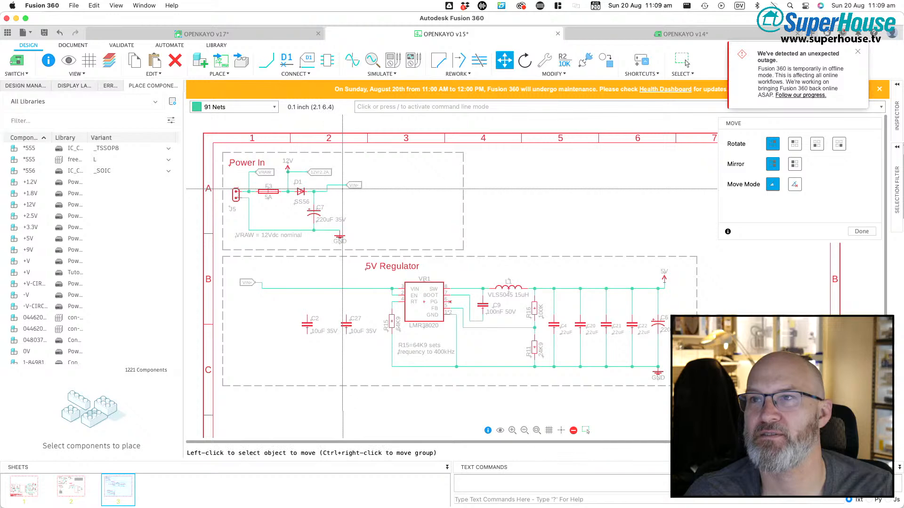
pyautogui.click(345, 188)
pyautogui.click(338, 188)
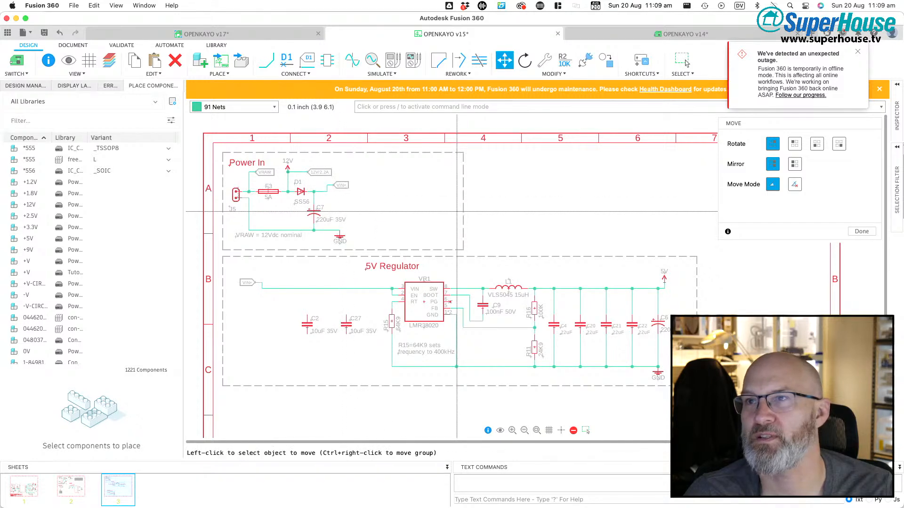
pyautogui.click(457, 212)
pyautogui.click(359, 209)
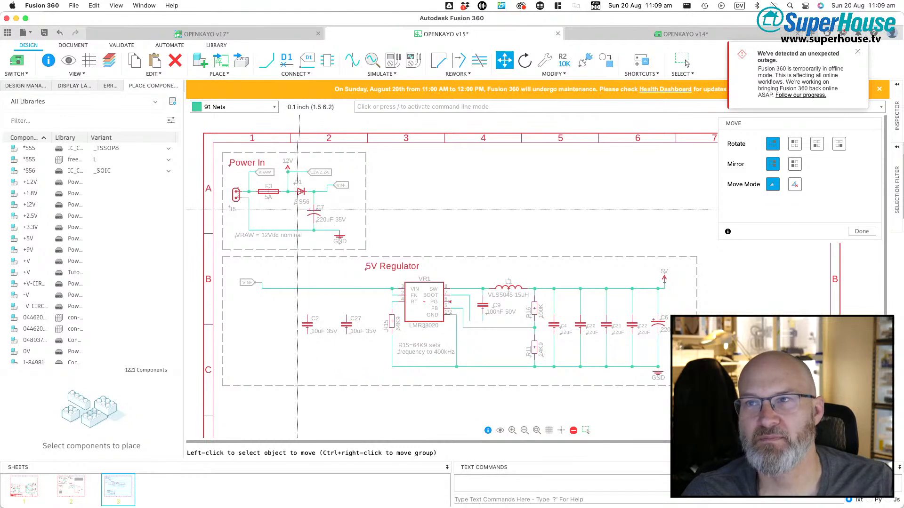
# Step: Copy the 10uF 35V capacitor C2 and place the duplicate to its left in the 5V Regulator section
pyautogui.scroll(7, 422, 297)
pyautogui.scroll(-5, 422, 297)
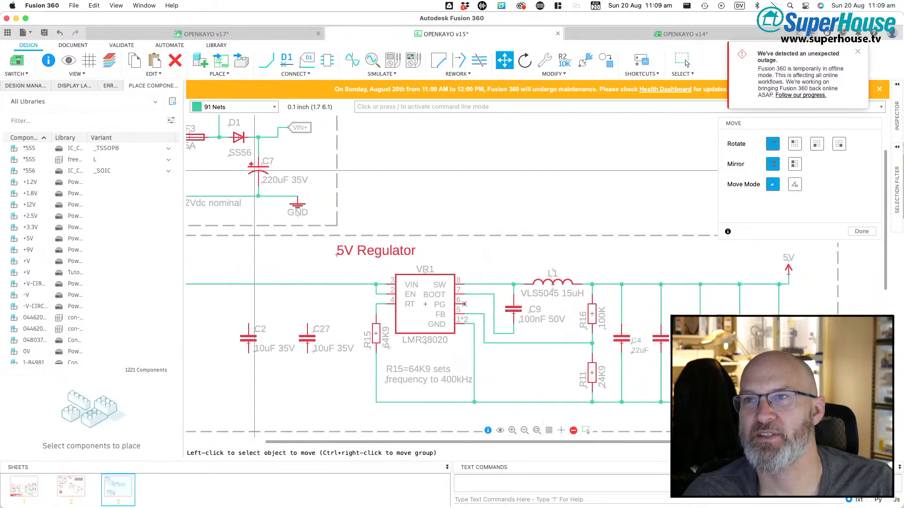
pyautogui.moveTo(303, 372); pyautogui.dragTo(387, 304, button='middle')
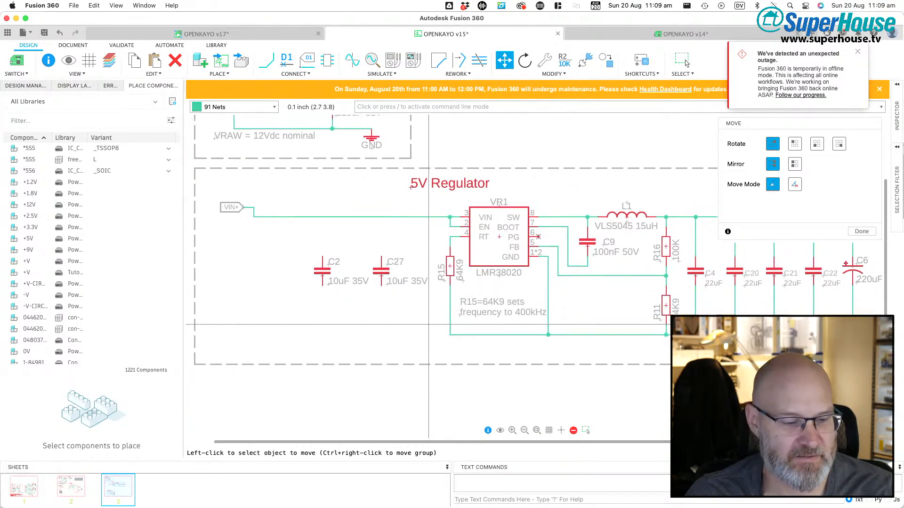
pyautogui.press('super+c')
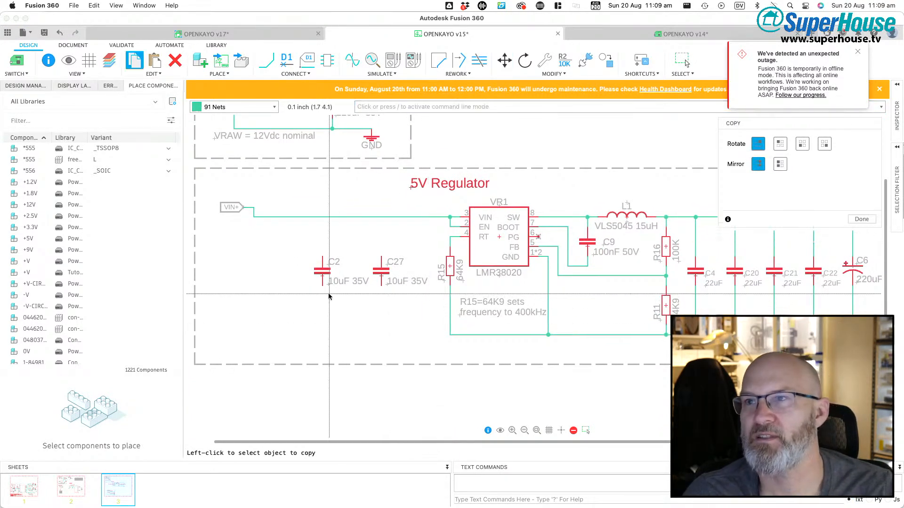
pyautogui.click(322, 271)
pyautogui.click(277, 278)
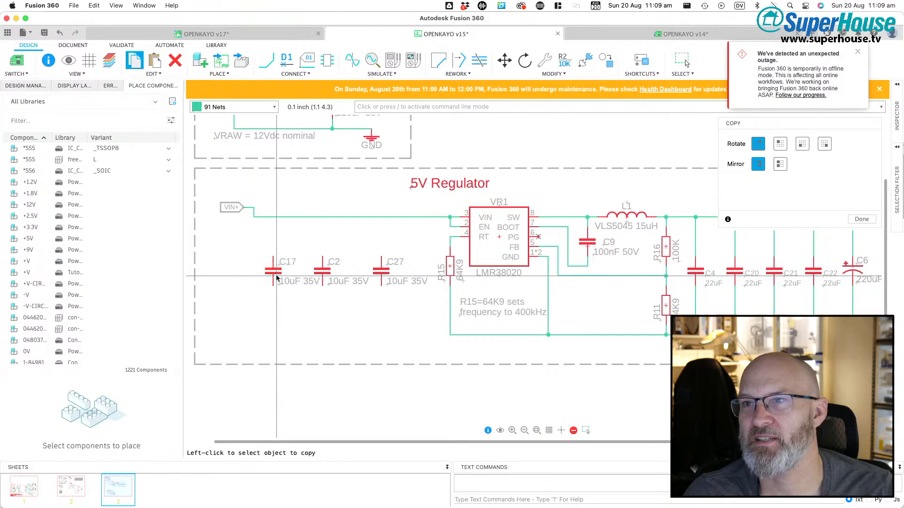
# Step: Shift C27, C2 and the copied capacitor C17 right so the three input capacitors are evenly spaced beside R15
pyautogui.press('m')
pyautogui.click(384, 275)
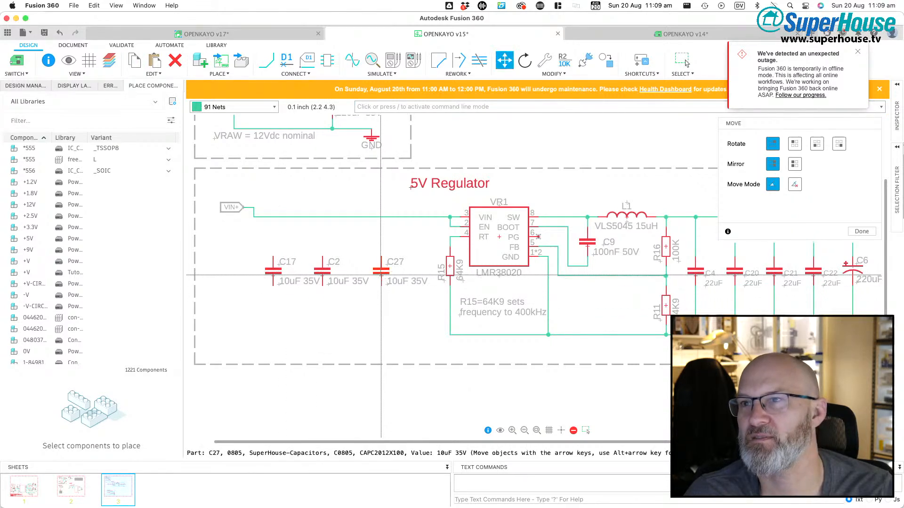
pyautogui.click(388, 276)
pyautogui.click(322, 273)
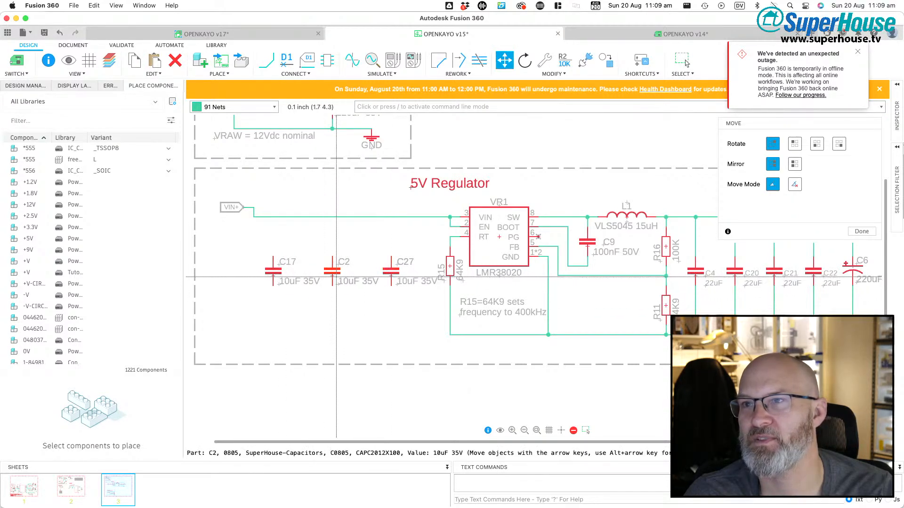
pyautogui.click(342, 275)
pyautogui.click(295, 283)
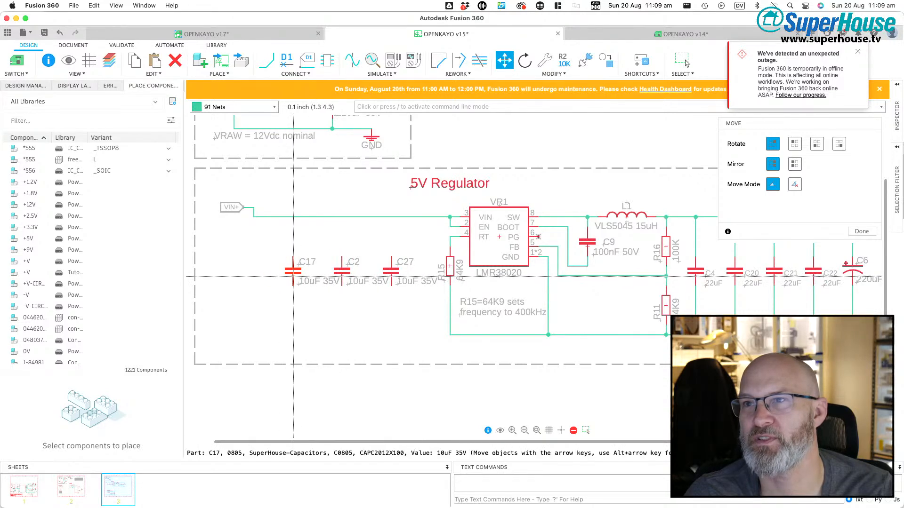
pyautogui.click(316, 282)
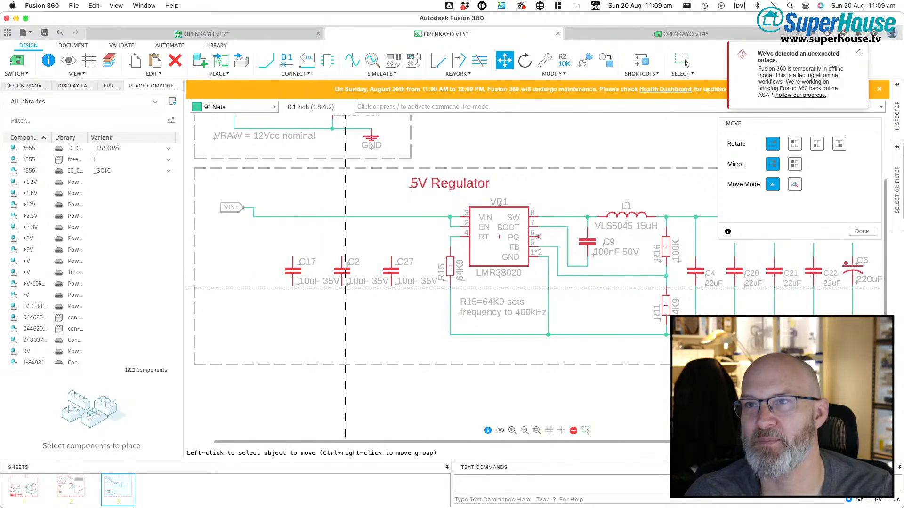
# Step: Extend the 5V Regulator's ground rail left and wire the lower pins of C17, C2 and C27 to it
pyautogui.press('n')
pyautogui.click(451, 334)
pyautogui.click(293, 284)
pyautogui.click(342, 284)
pyautogui.click(342, 334)
pyautogui.click(390, 283)
pyautogui.click(391, 334)
# Step: Wire the upper pins of C27, C2 and C17 to the VIN+ supply rail
pyautogui.click(391, 257)
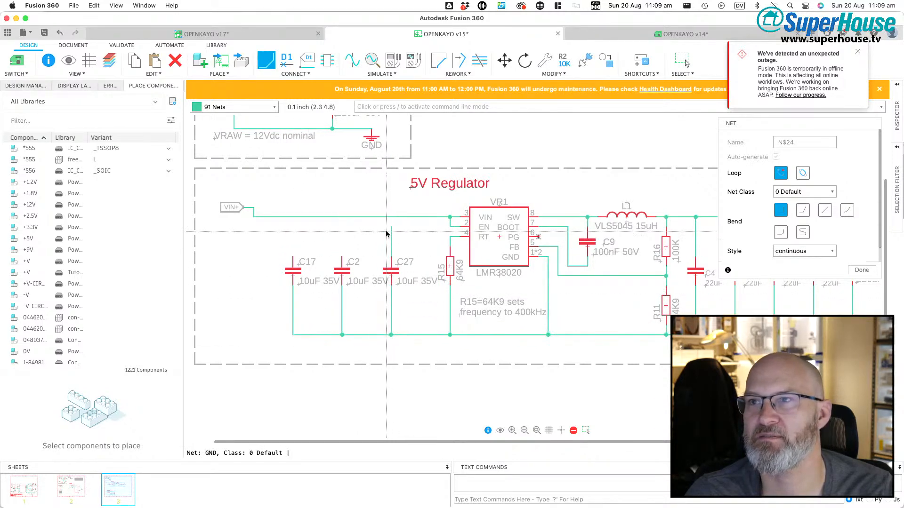
pyautogui.click(391, 217)
pyautogui.click(342, 257)
pyautogui.click(342, 217)
pyautogui.click(293, 257)
pyautogui.click(293, 217)
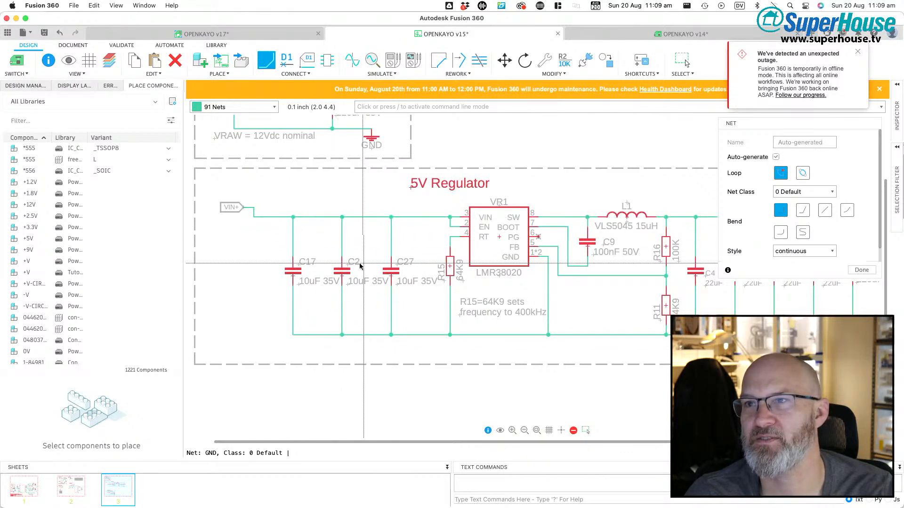
# Step: Move the VIN+ wire bend and label right, close to C17, and bring the 5V Regulator frame's left edge in to match
pyautogui.press('m')
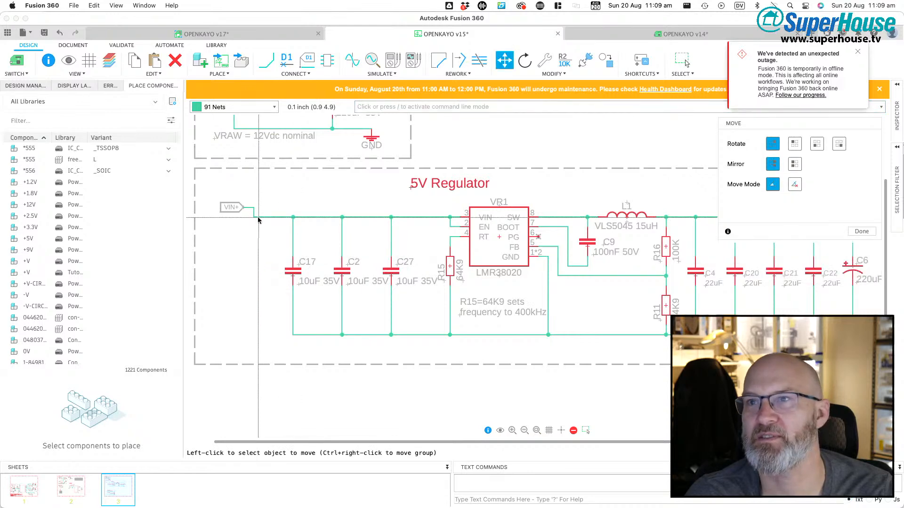
pyautogui.click(254, 212)
pyautogui.click(282, 212)
pyautogui.click(245, 207)
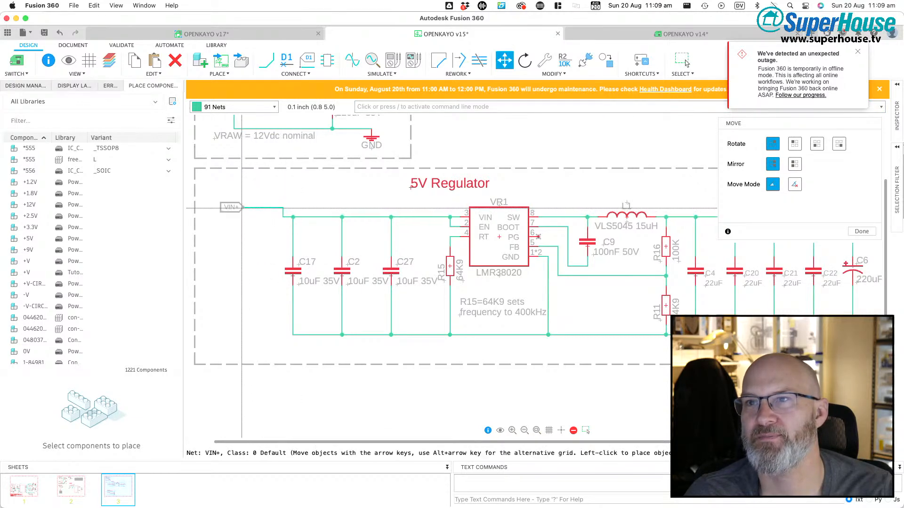
pyautogui.click(272, 208)
pyautogui.click(200, 285)
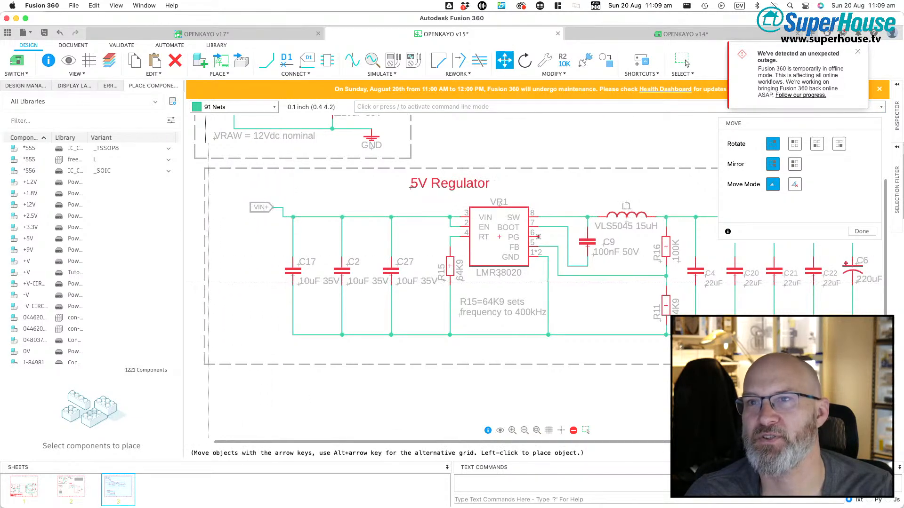
pyautogui.click(235, 285)
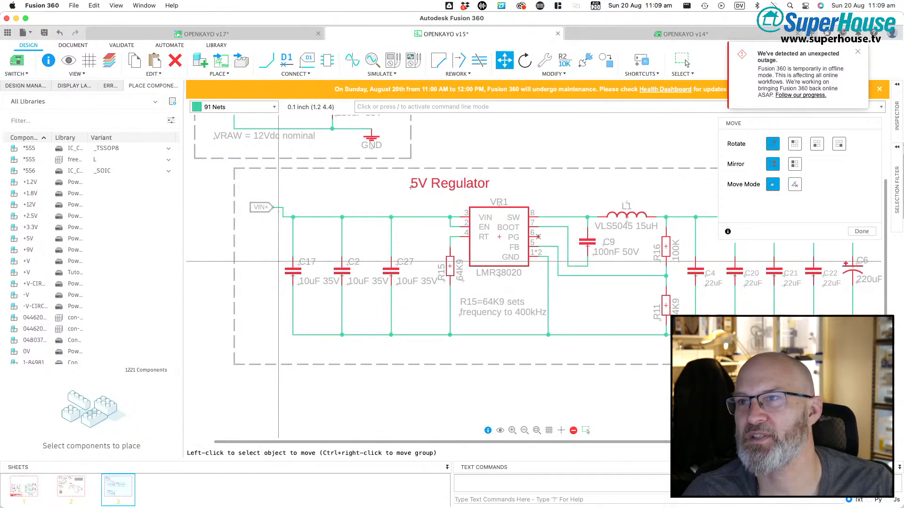
# Step: Move the whole 5V Regulator section left to align its frame with Power In, and place its title in the frame's upper-left corner
pyautogui.scroll(-1, 285, 267)
pyautogui.scroll(-3, 256, 272)
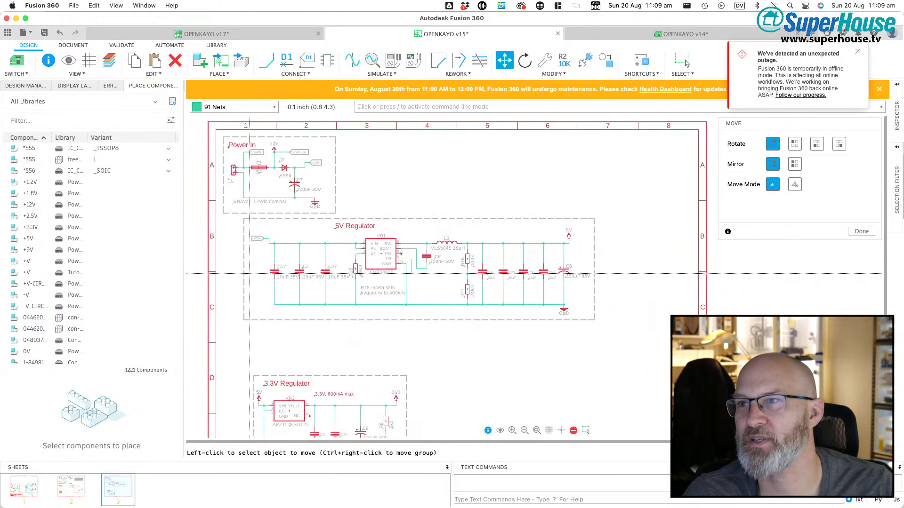
pyautogui.scroll(3, 434, 212)
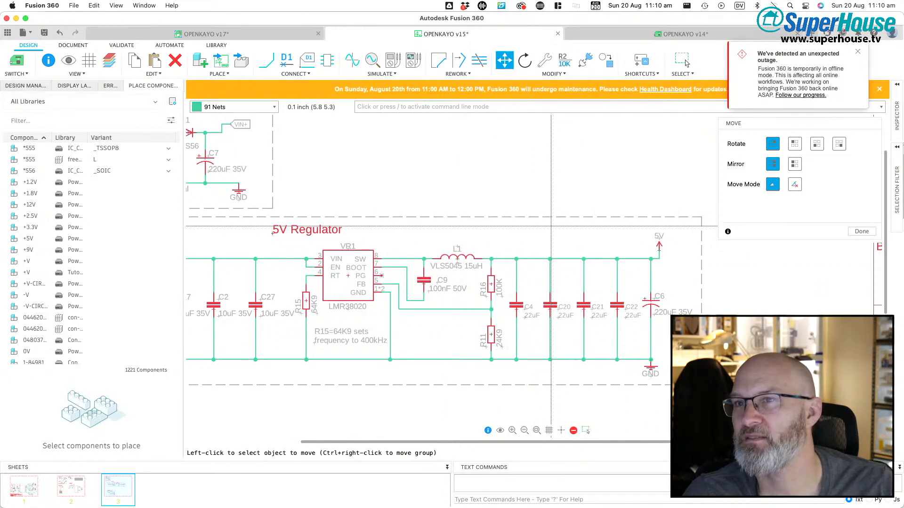
pyautogui.scroll(-1, 595, 269)
pyautogui.scroll(-1, 594, 270)
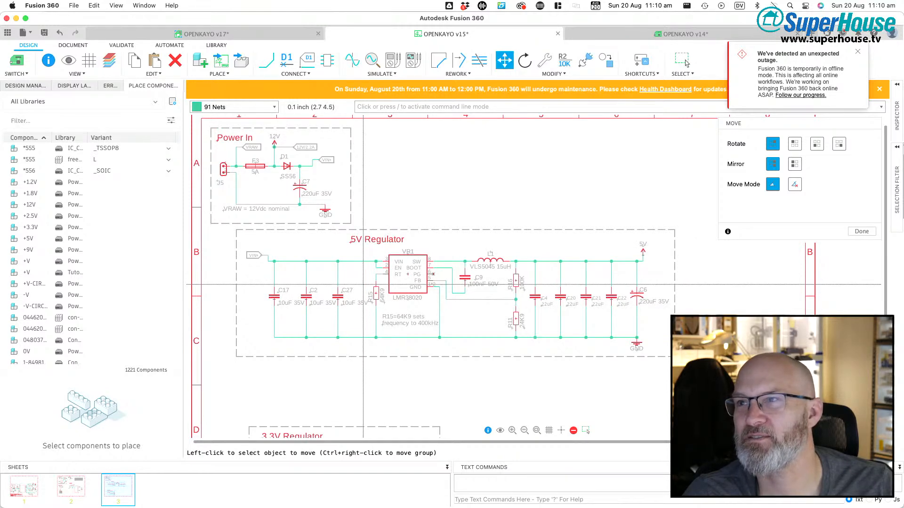
pyautogui.click(682, 62)
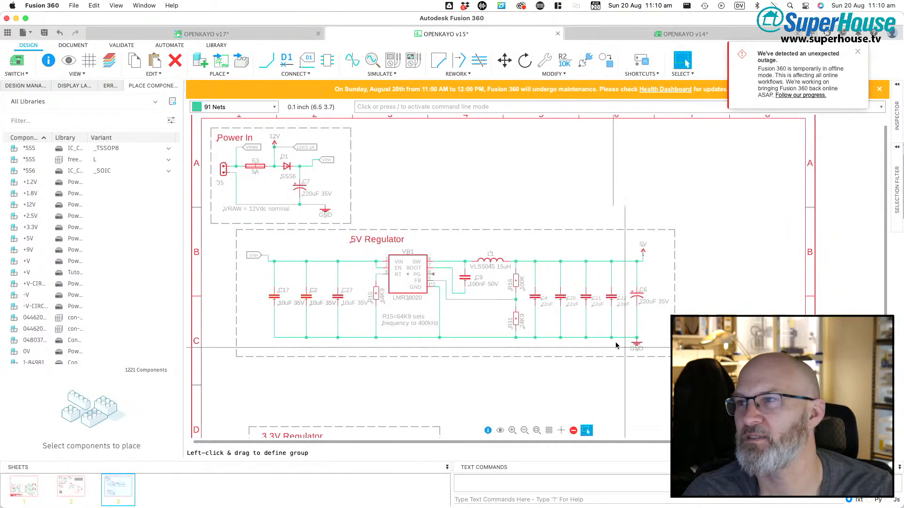
pyautogui.moveTo(686, 377); pyautogui.dragTo(225, 231)
pyautogui.press('m')
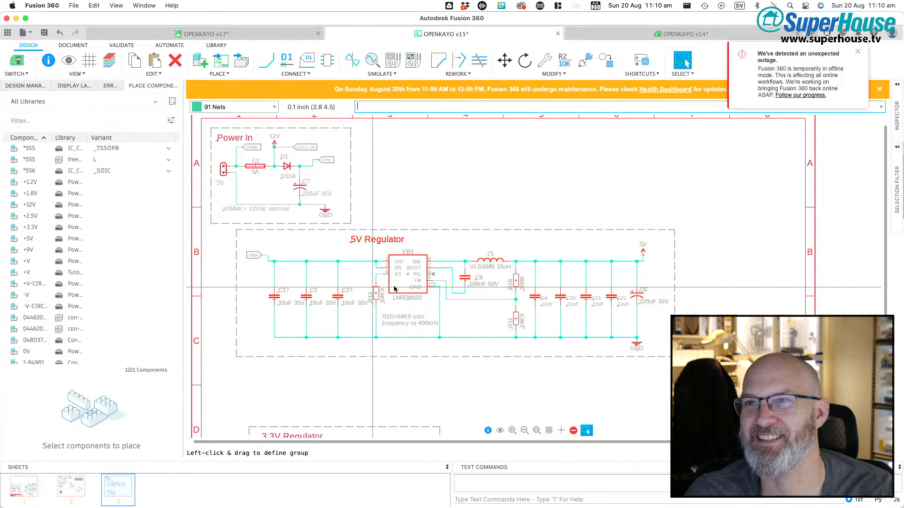
pyautogui.click(384, 293)
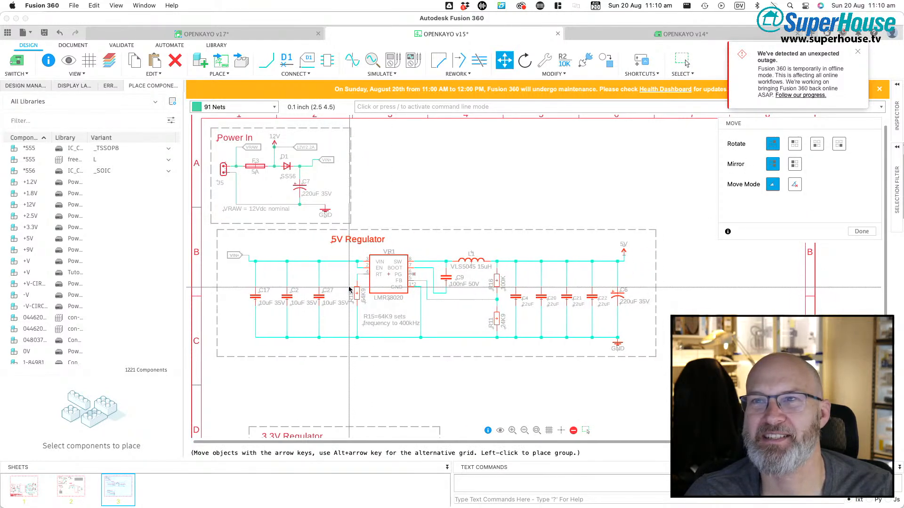
pyautogui.click(348, 290)
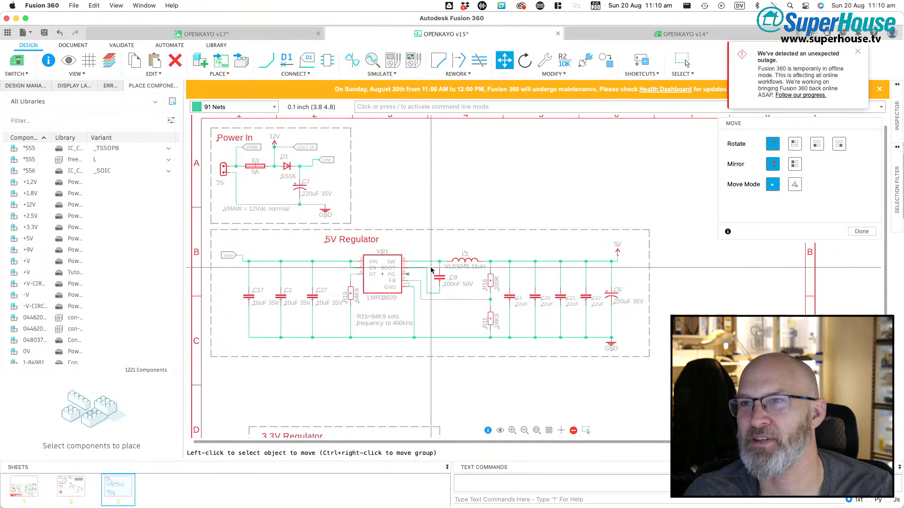
pyautogui.click(326, 241)
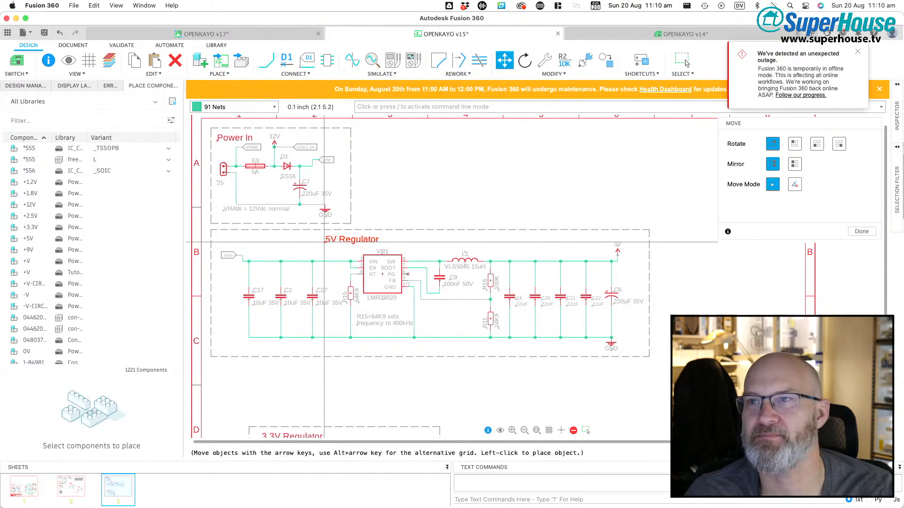
pyautogui.click(218, 239)
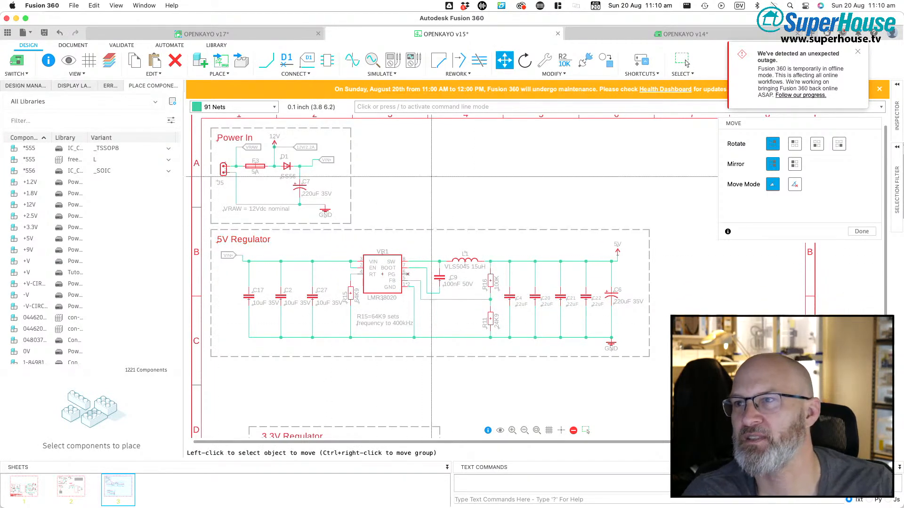
# Step: Move the whole 3.3V Regulator section up and left so it sits directly below the 5V Regulator, aligned with its left edge
pyautogui.scroll(-2, 468, 200)
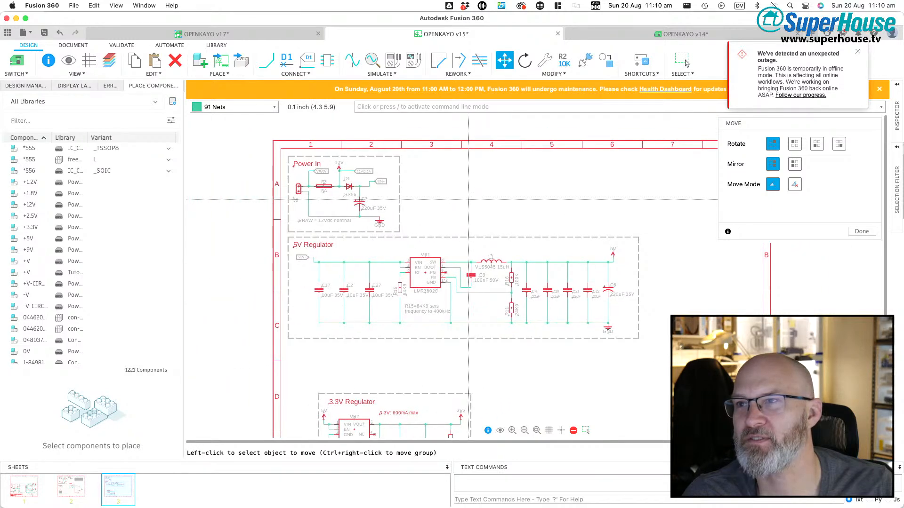
pyautogui.scroll(-3, 584, 283)
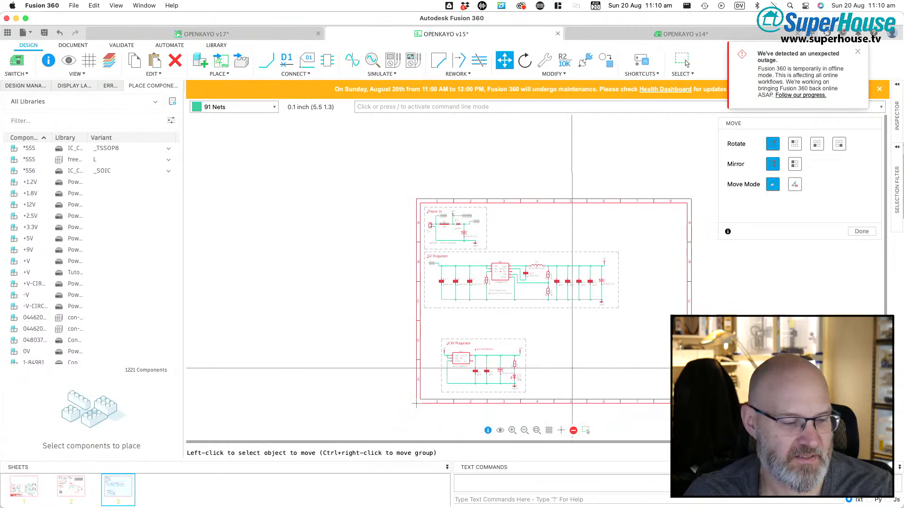
pyautogui.click(682, 61)
pyautogui.moveTo(591, 327); pyautogui.dragTo(430, 400)
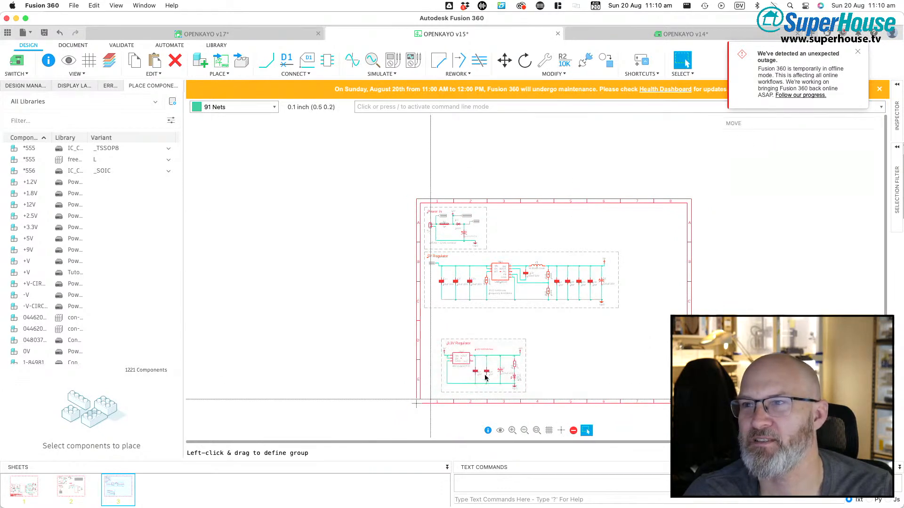
pyautogui.press('m')
pyautogui.keyDown('ctrl'); pyautogui.rightClick(464, 361); pyautogui.keyUp('ctrl')
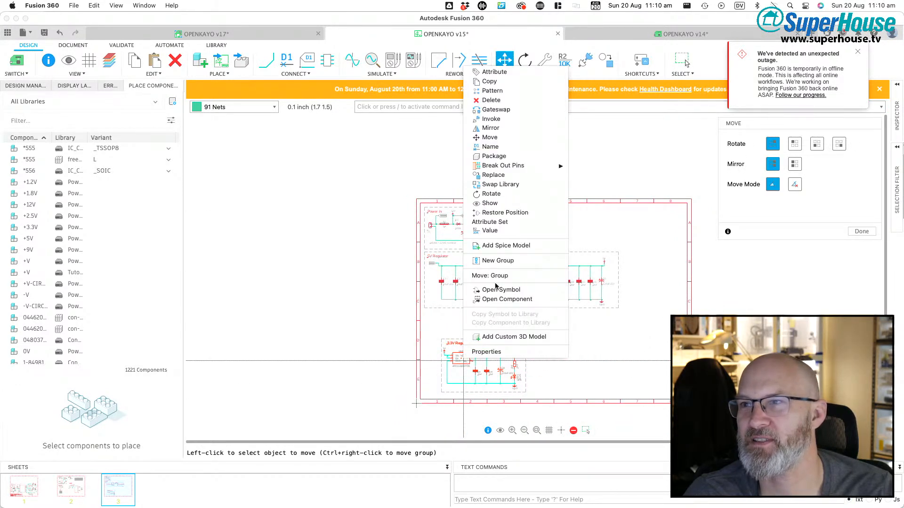
pyautogui.click(495, 282)
pyautogui.rightClick(489, 367)
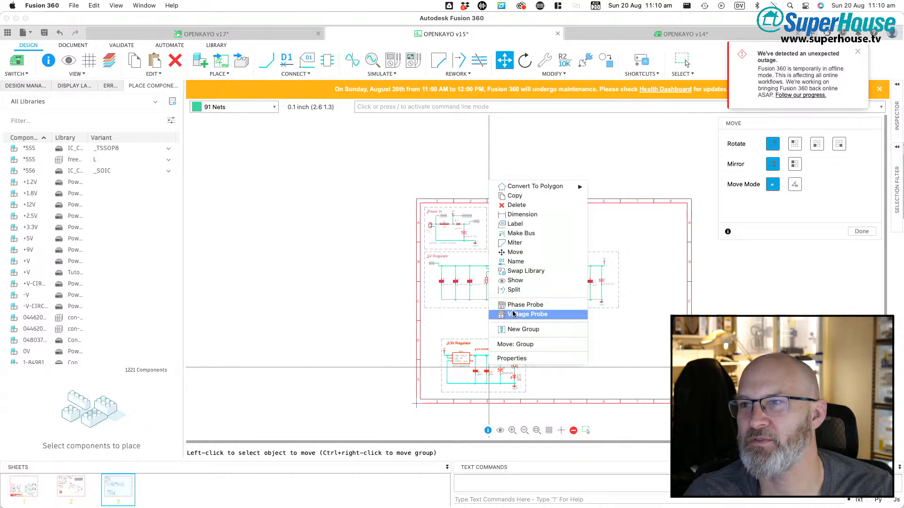
pyautogui.click(511, 345)
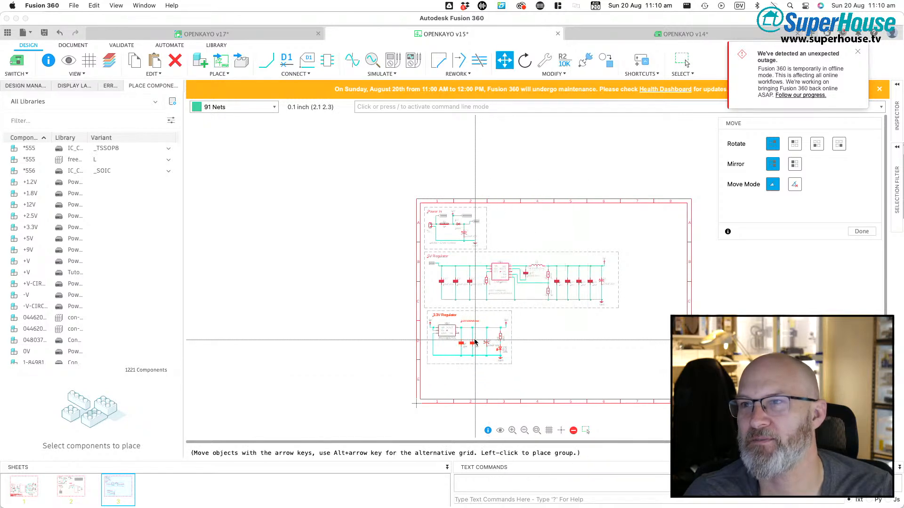
pyautogui.click(476, 342)
# Step: Examine the rearranged power sheet, including the 3.3V Regulator and the output capacitors and 5V supply of the 5V Regulator
pyautogui.scroll(5, 538, 328)
pyautogui.moveTo(364, 387); pyautogui.dragTo(428, 299, button='middle')
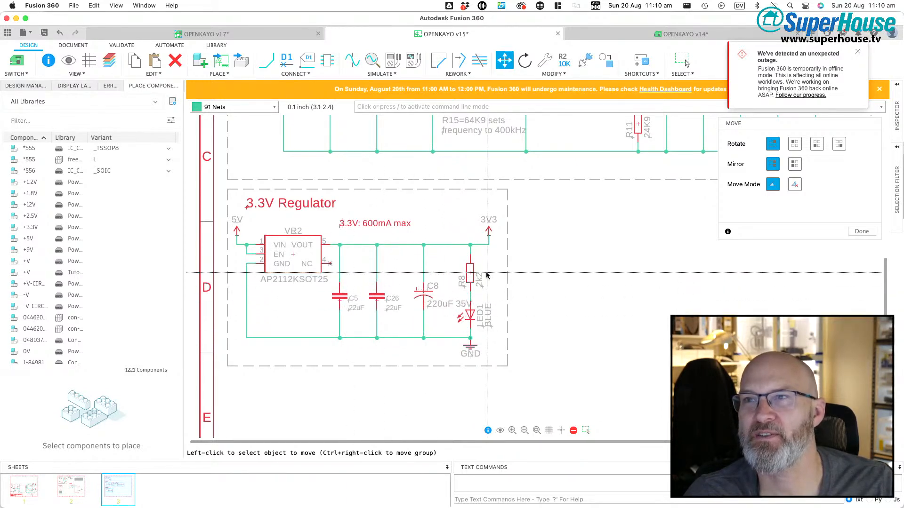
pyautogui.scroll(-8, 471, 257)
pyautogui.scroll(3, 464, 287)
pyautogui.scroll(-2, 462, 291)
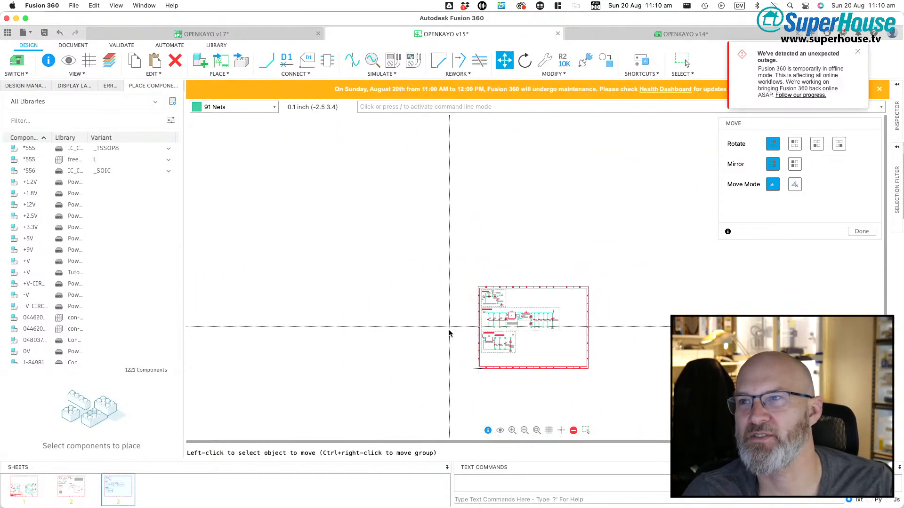
pyautogui.scroll(4, 607, 386)
pyautogui.scroll(3, 416, 284)
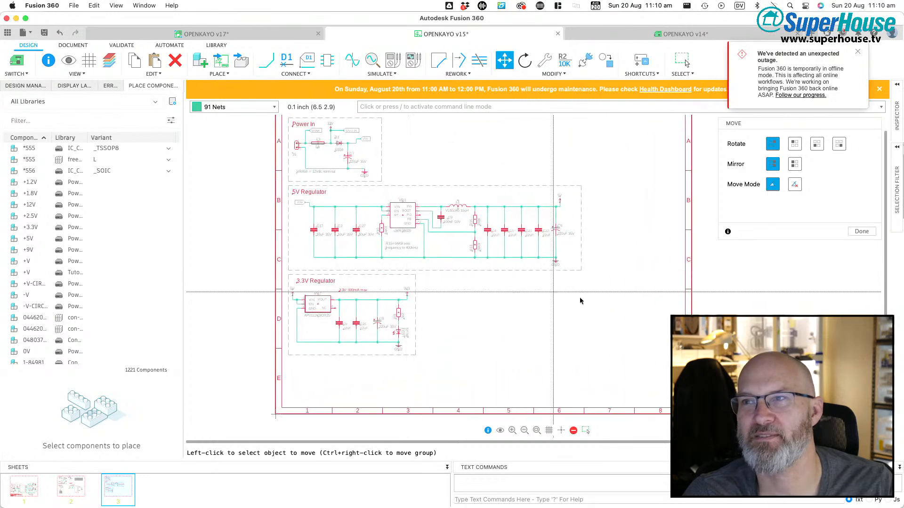
pyautogui.scroll(2, 597, 305)
pyautogui.scroll(5, 466, 245)
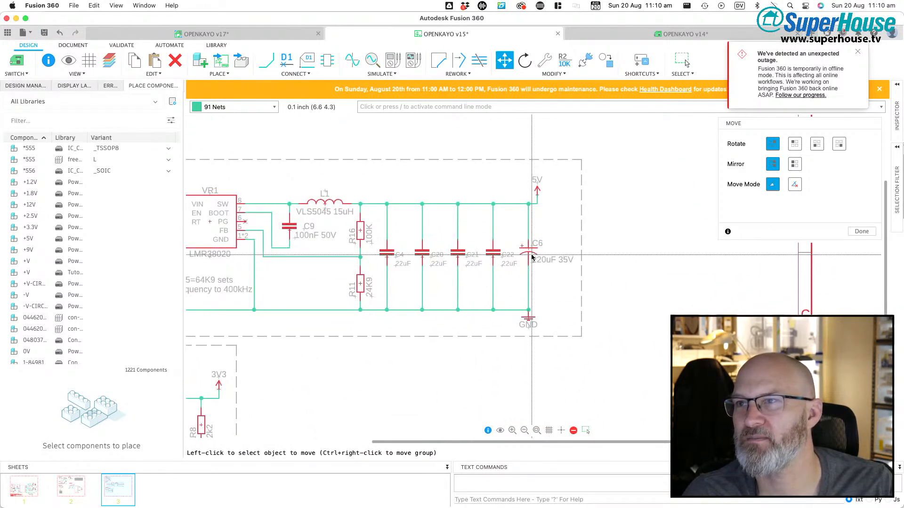
pyautogui.scroll(4, 532, 257)
pyautogui.scroll(-2, 532, 256)
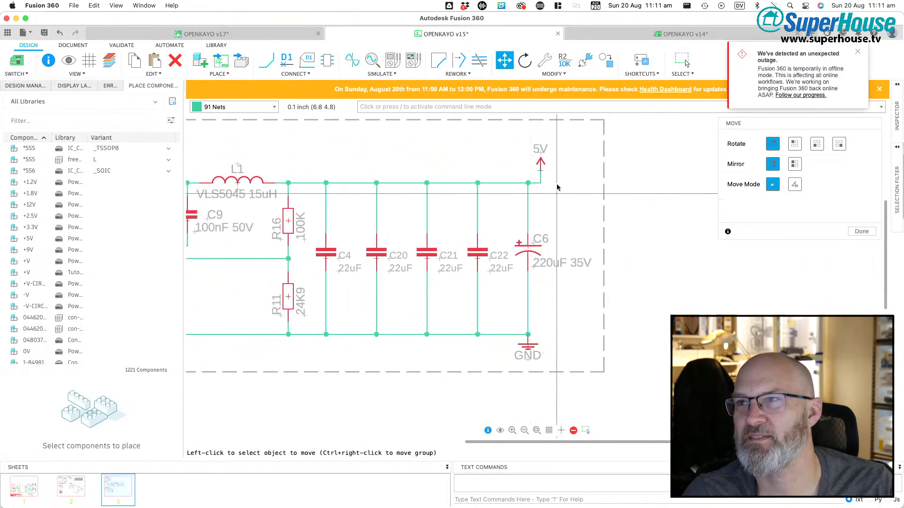
pyautogui.scroll(-3, 471, 212)
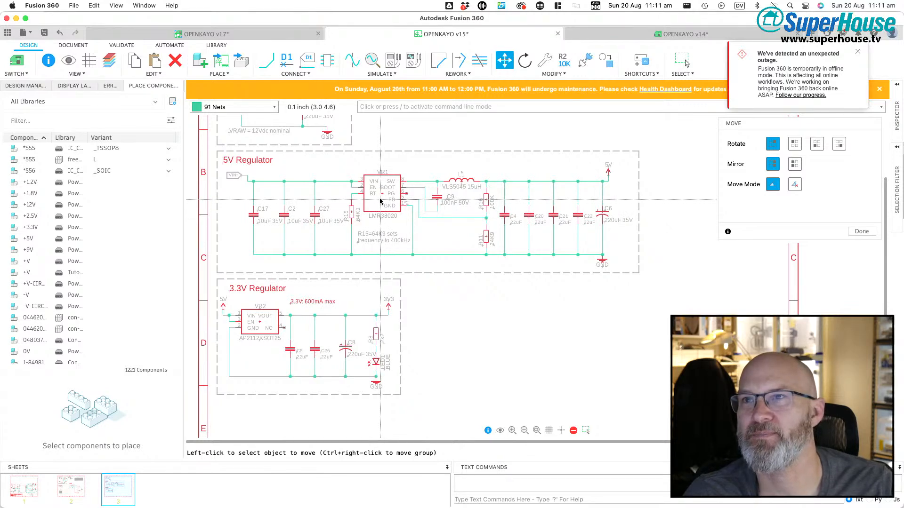
pyautogui.scroll(-2, 608, 317)
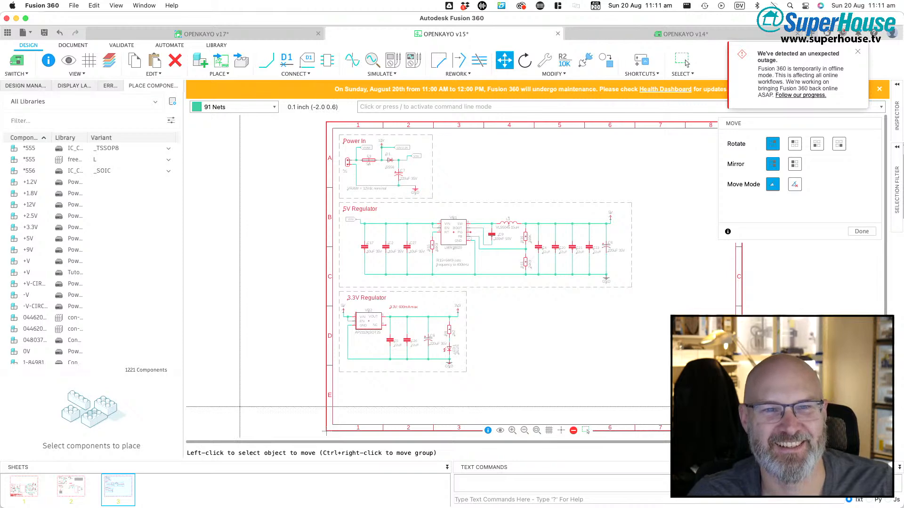
pyautogui.press('super+Tab')
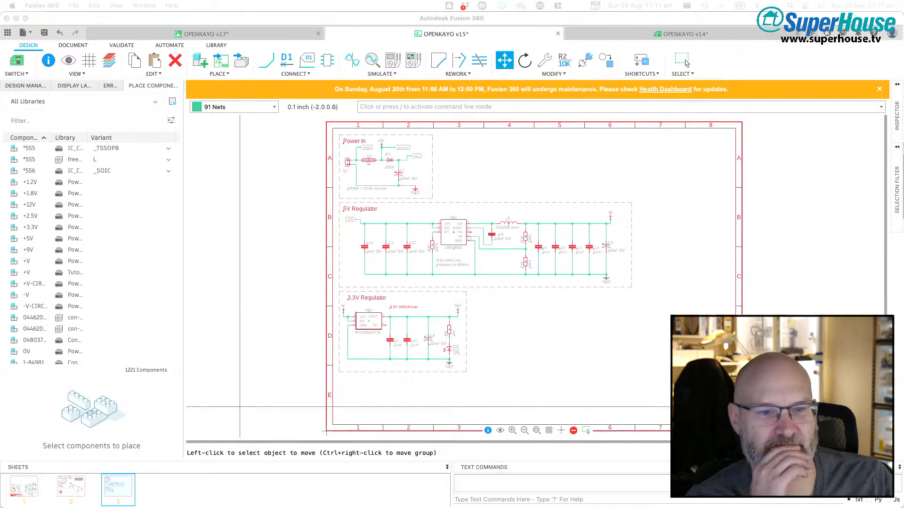
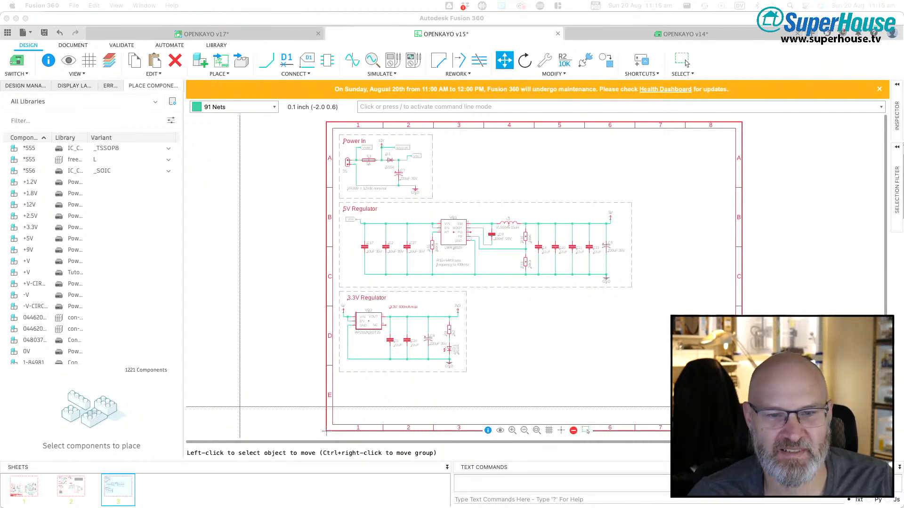
pyautogui.click(282, 238)
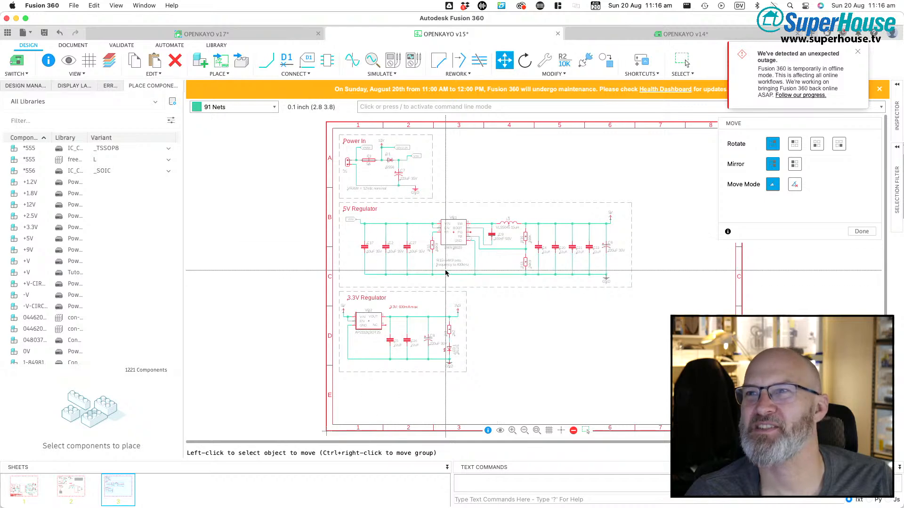
pyautogui.click(28, 489)
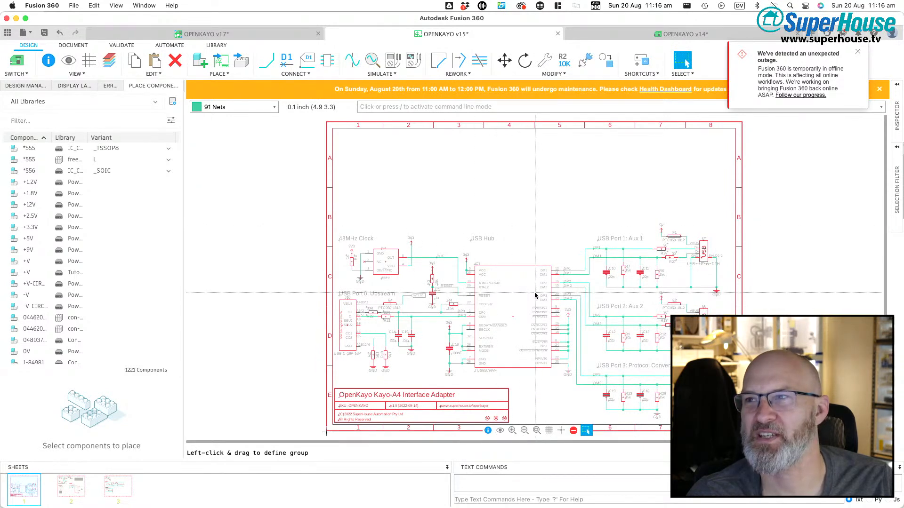
pyautogui.click(118, 487)
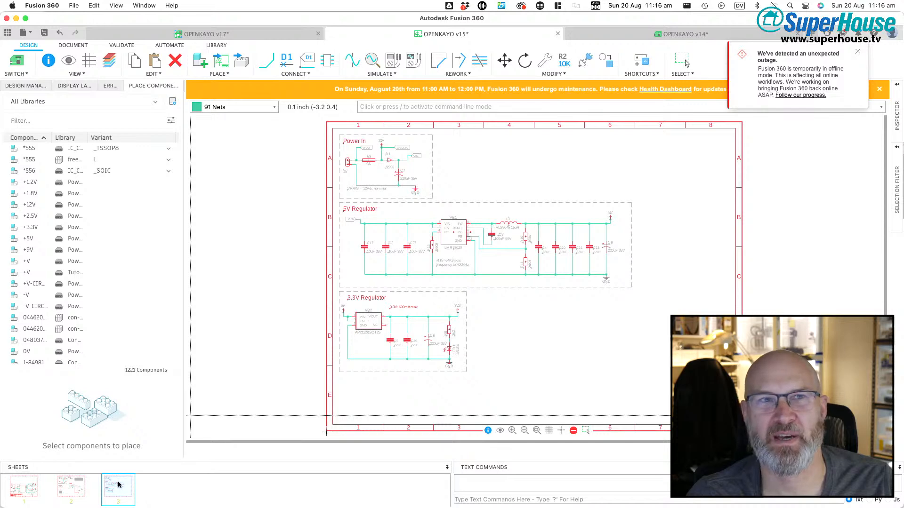
# Step: Open sheet 2 and examine the To Do notes, the Microcontroller section and the loose IOX net labels beside the ESPWROOM32-S3
pyautogui.click(75, 490)
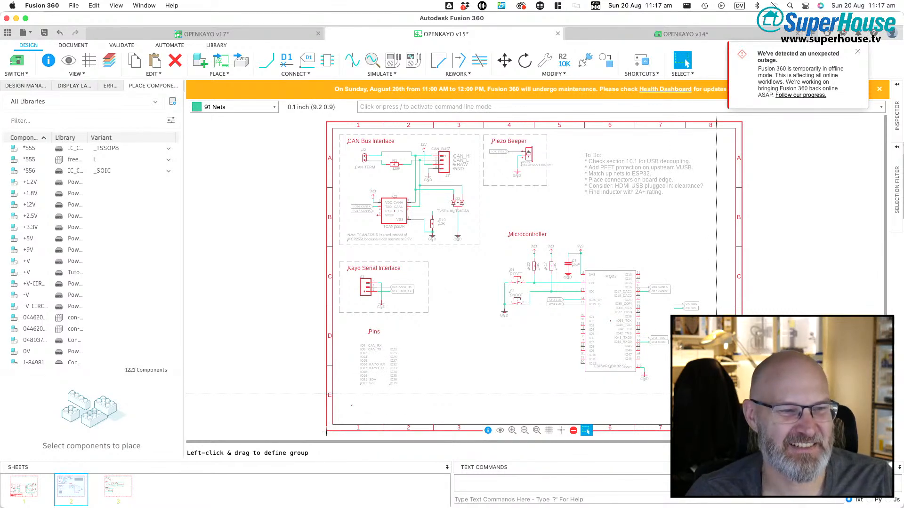
pyautogui.scroll(2, 718, 395)
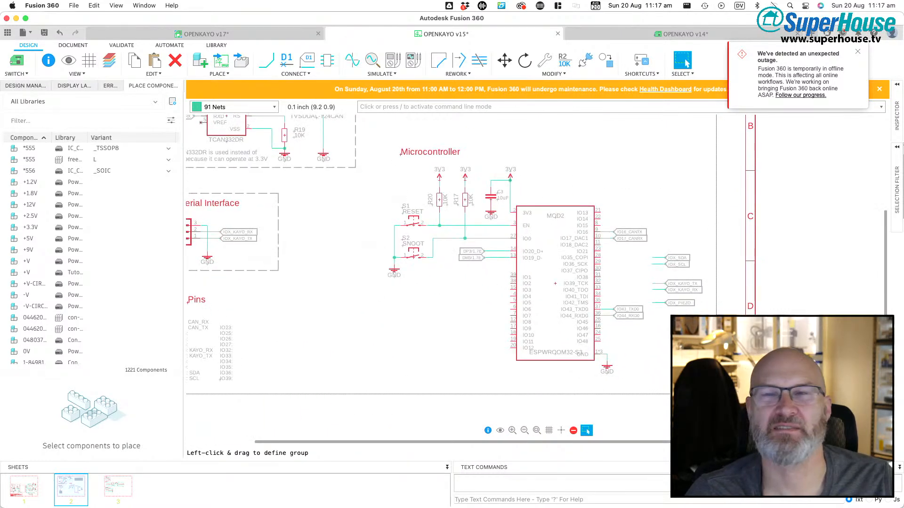
pyautogui.scroll(-1, 716, 394)
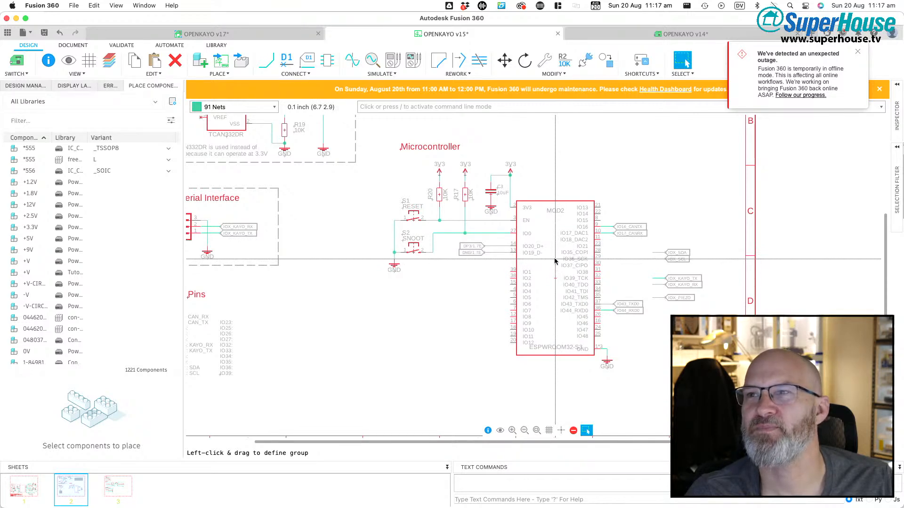
pyautogui.scroll(-5, 555, 262)
pyautogui.scroll(3, 555, 263)
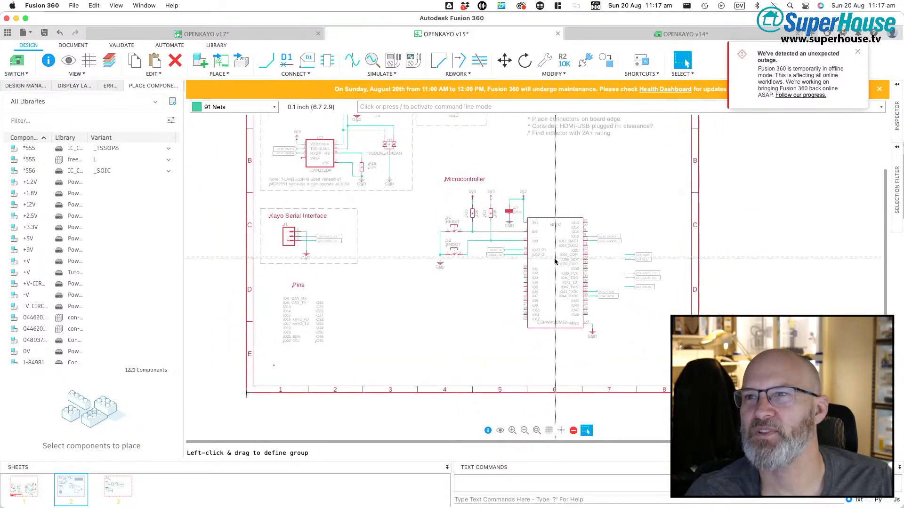
pyautogui.scroll(3, 554, 214)
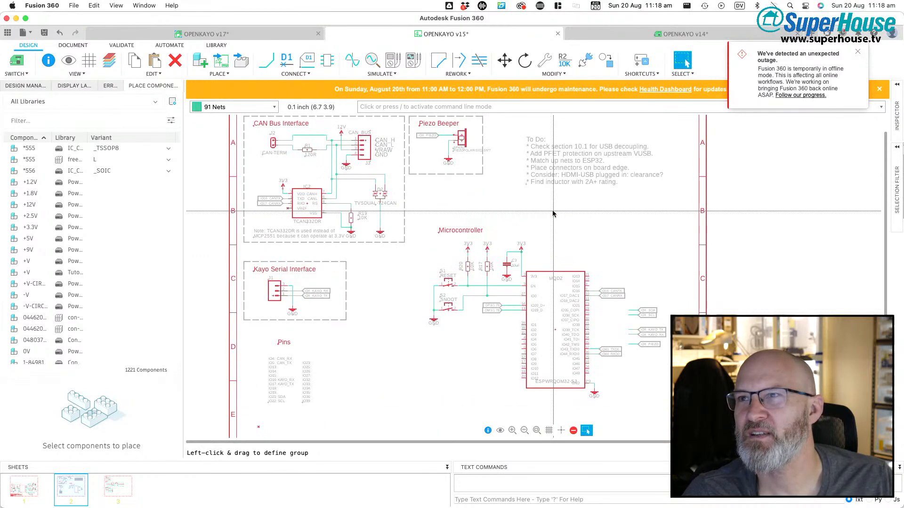
pyautogui.scroll(-3, 553, 214)
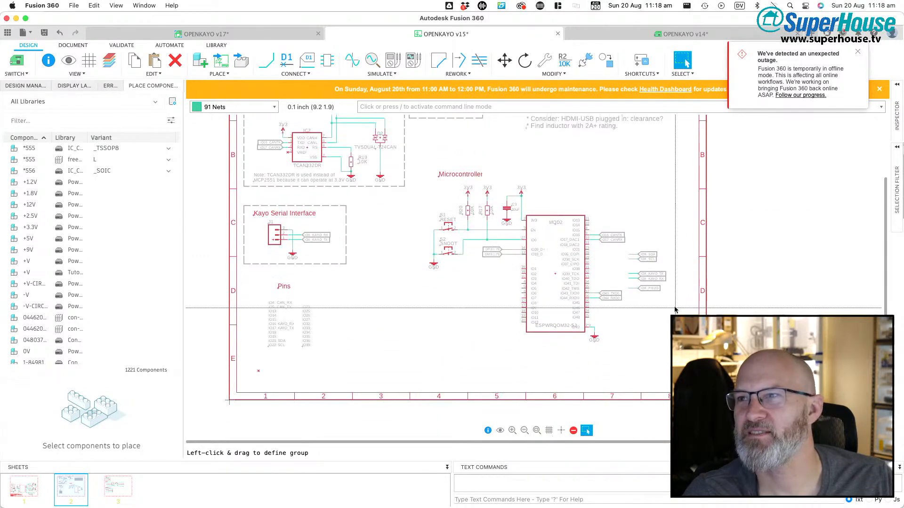
pyautogui.scroll(4, 674, 311)
pyautogui.scroll(2, 453, 264)
pyautogui.hscroll(-3, 453, 264)
pyautogui.hscroll(3, 453, 265)
pyautogui.scroll(-3, 453, 264)
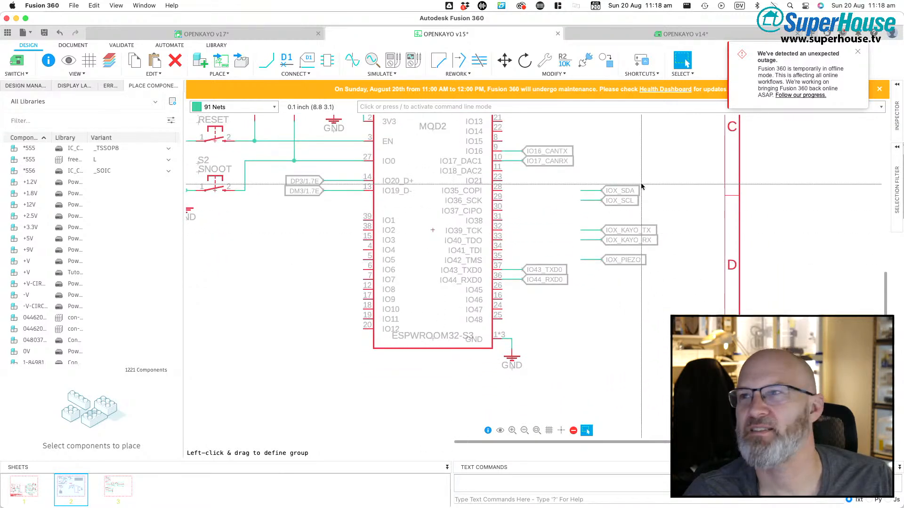
pyautogui.scroll(6, 642, 186)
pyautogui.scroll(-5, 552, 238)
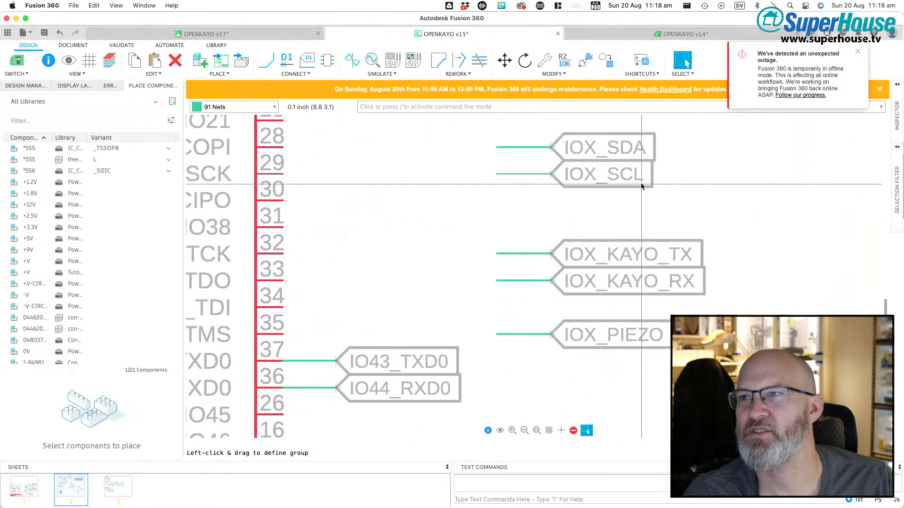
# Step: Examine the ESPWROOM32-S3 module's pins alongside its reset and boot circuitry and the loose IOX net labels
pyautogui.scroll(-2, 552, 238)
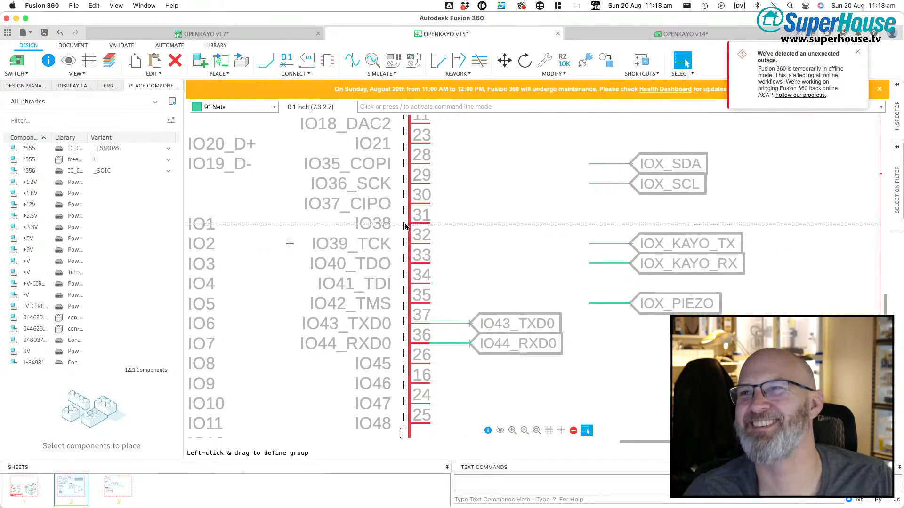
pyautogui.scroll(-5, 482, 266)
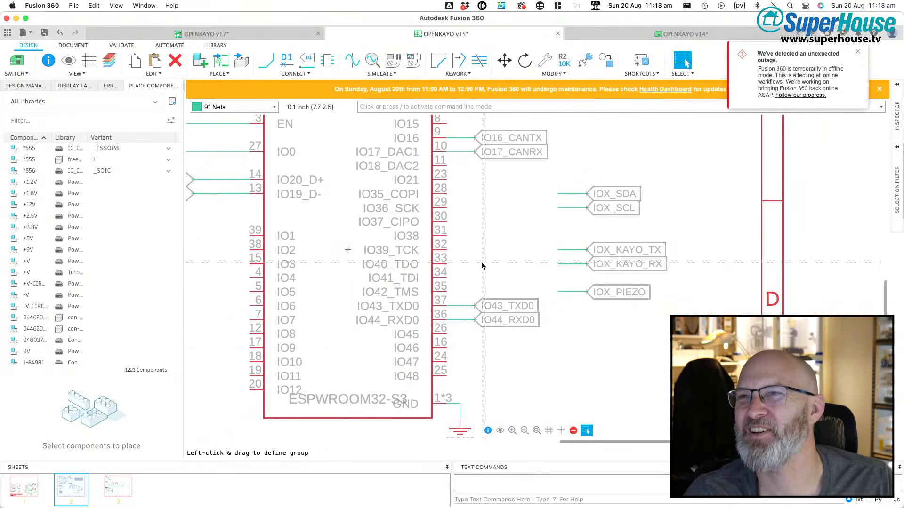
pyautogui.hscroll(3, 482, 266)
pyautogui.hscroll(-5, 482, 266)
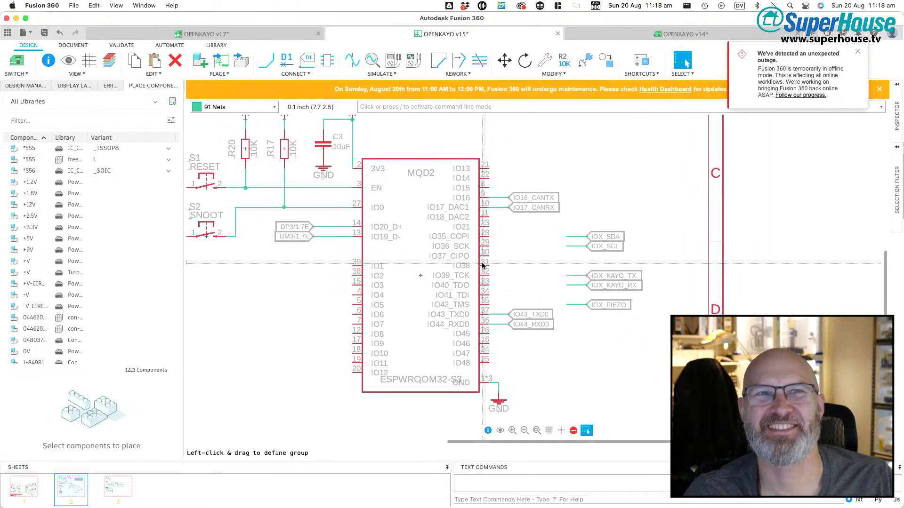
pyautogui.hscroll(-1, 482, 266)
pyautogui.scroll(-1, 482, 266)
pyautogui.hscroll(2, 482, 266)
pyautogui.scroll(2, 482, 266)
pyautogui.scroll(-1, 482, 266)
pyautogui.scroll(1, 482, 266)
pyautogui.hscroll(-2, 482, 266)
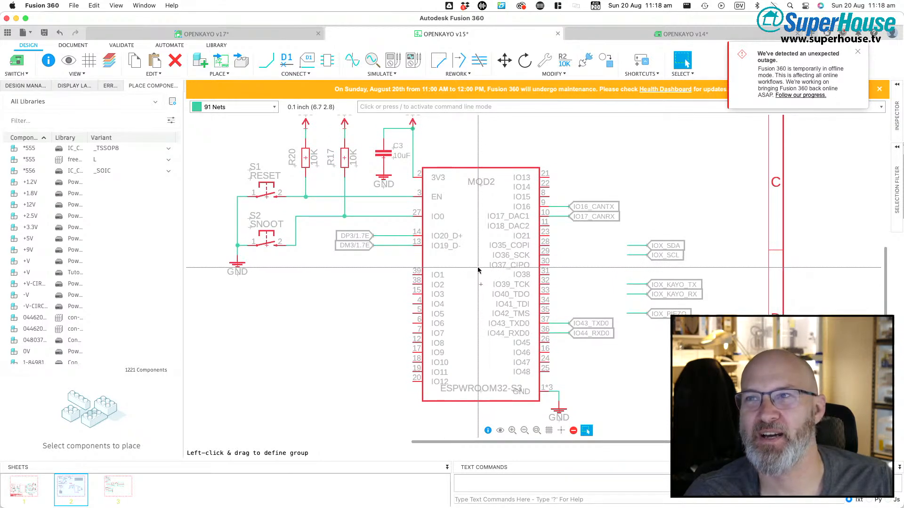
pyautogui.scroll(-1, 286, 235)
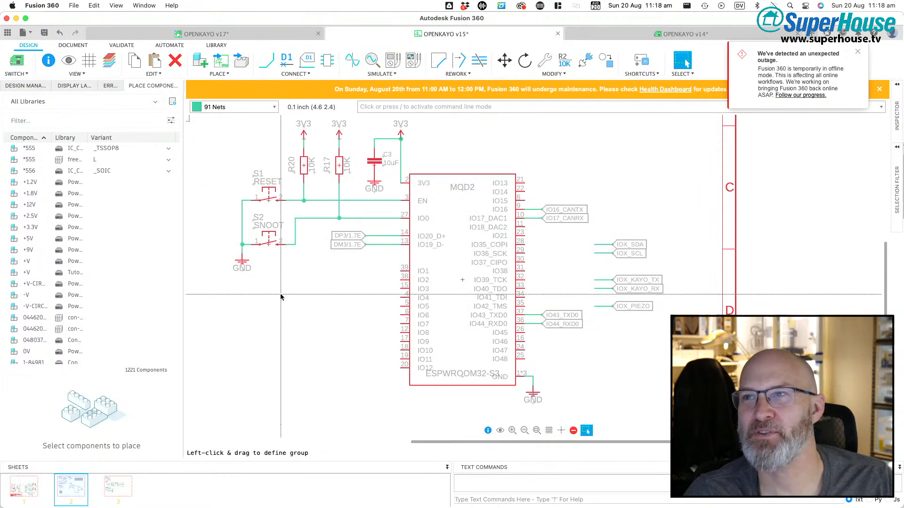
pyautogui.scroll(-2, 285, 235)
pyautogui.scroll(5, 468, 219)
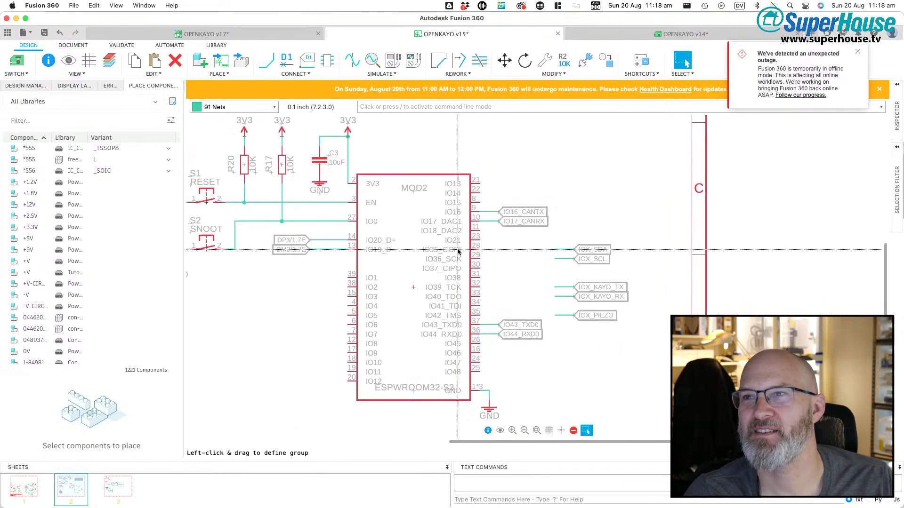
pyautogui.scroll(1, 457, 250)
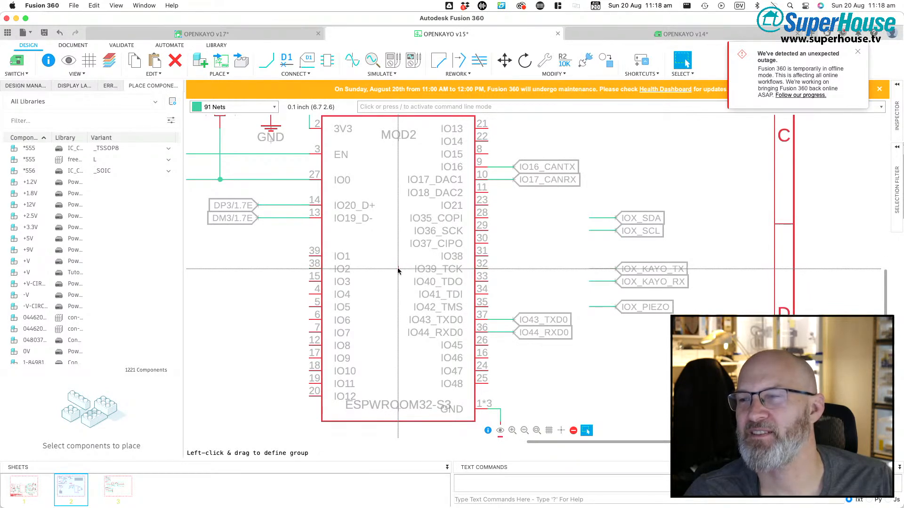
pyautogui.scroll(-1, 321, 269)
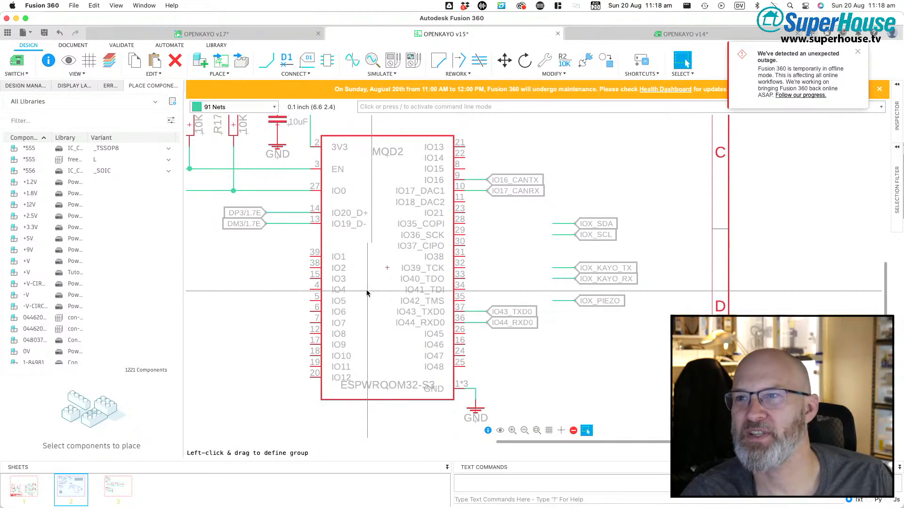
# Step: Inspect the unconnected IO1 to IO12 and IO35 to IO48 pins of the ESPWROOM32-S3 module up close
pyautogui.scroll(5, 334, 268)
pyautogui.scroll(-1, 379, 273)
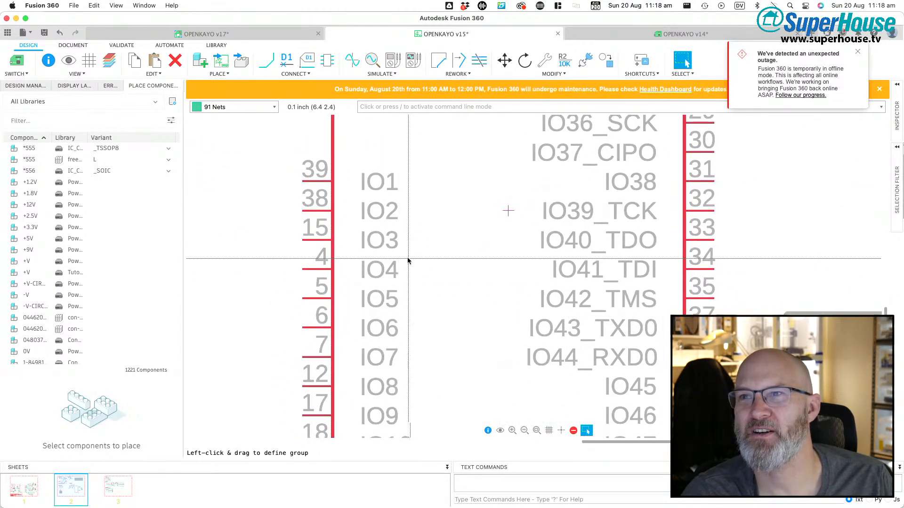
pyautogui.scroll(-3, 371, 239)
pyautogui.scroll(-1, 371, 239)
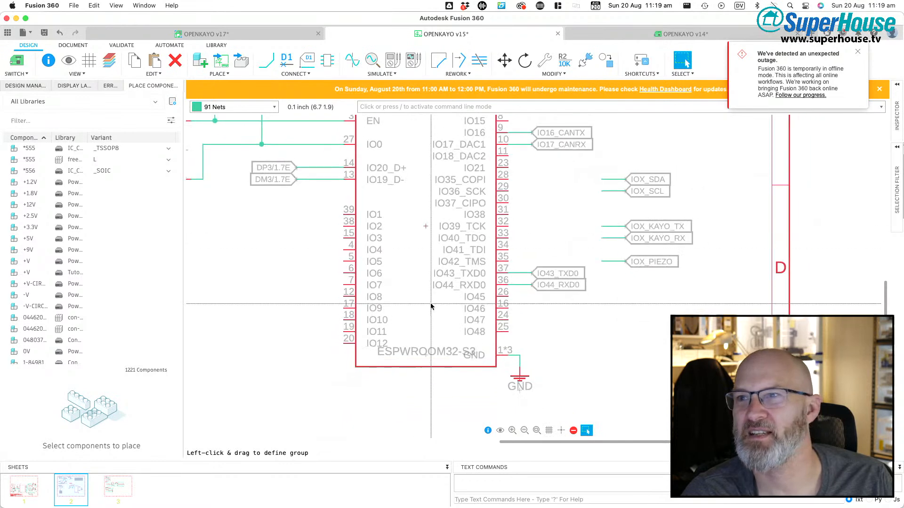
pyautogui.scroll(2, 415, 259)
pyautogui.scroll(-1, 414, 261)
pyautogui.moveTo(414, 259); pyautogui.dragTo(403, 266, button='middle')
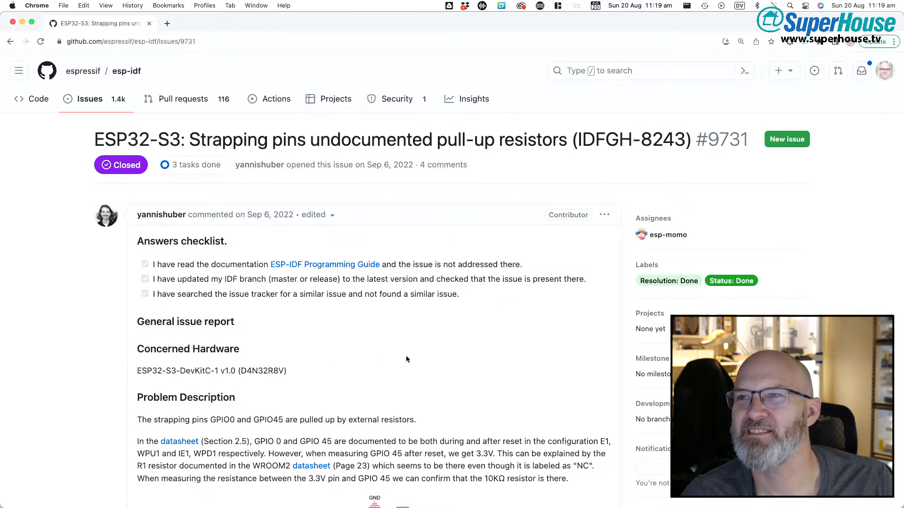
# Step: In Chrome, read the espressif/esp-idf GitHub issue #9731 on ESP32-S3 strapping pins, including its schematic and the problem description
pyautogui.keyDown('ctrl'); pyautogui.scroll(3, 406, 360); pyautogui.keyUp('ctrl')
pyautogui.scroll(-5, 406, 359)
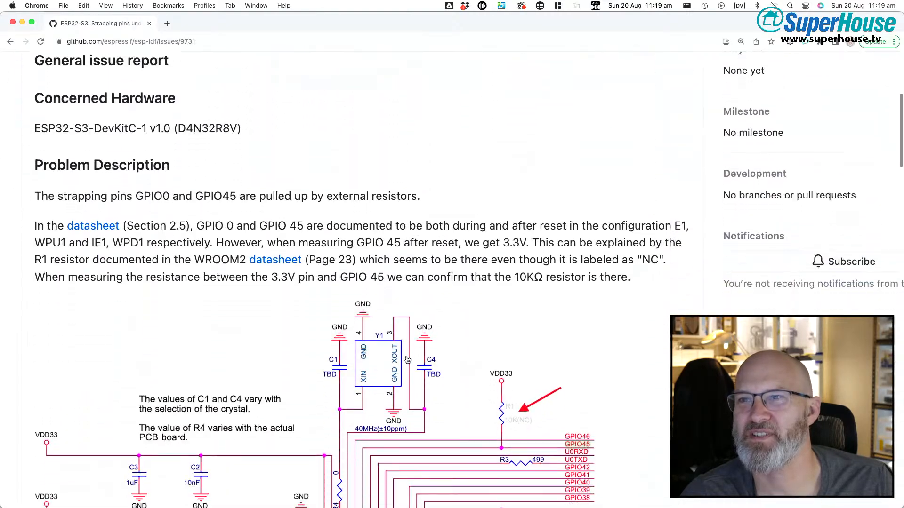
pyautogui.scroll(-7, 407, 360)
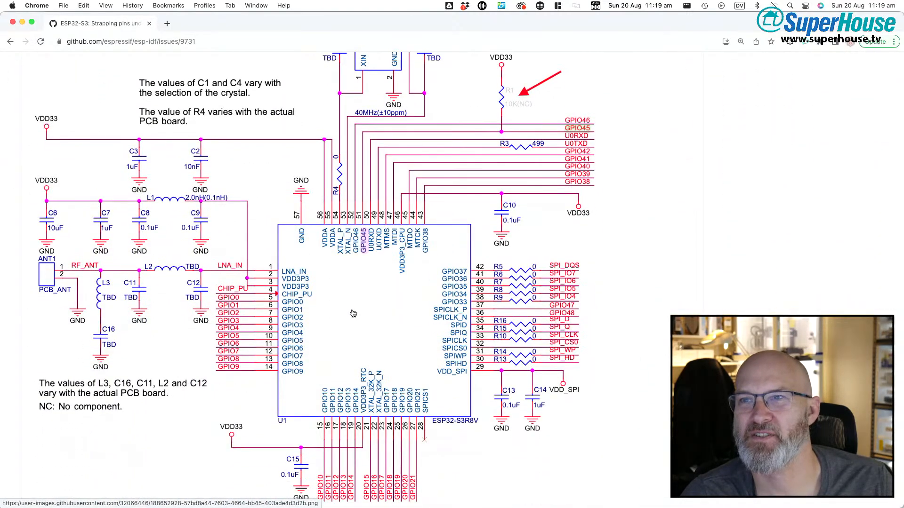
pyautogui.keyDown('ctrl'); pyautogui.scroll(-3, 353, 313); pyautogui.keyUp('ctrl')
pyautogui.scroll(-8, 353, 313)
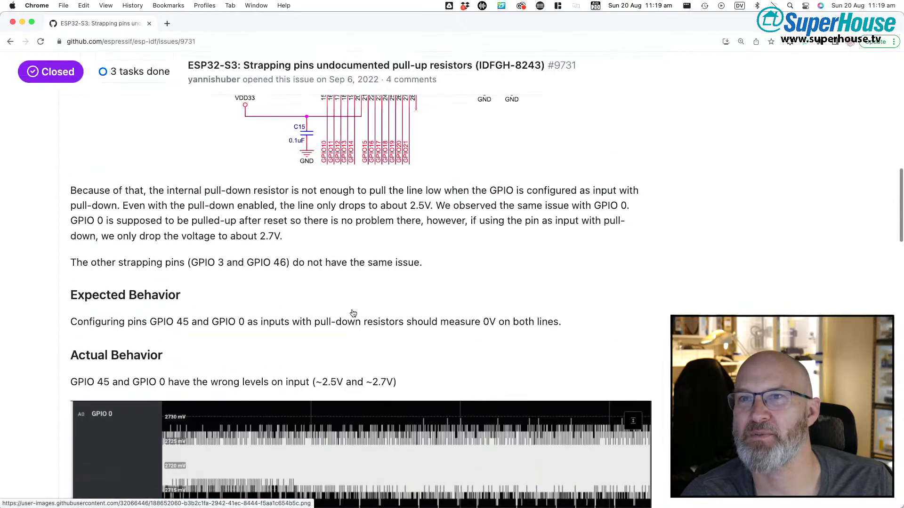
pyautogui.scroll(1, 239, 279)
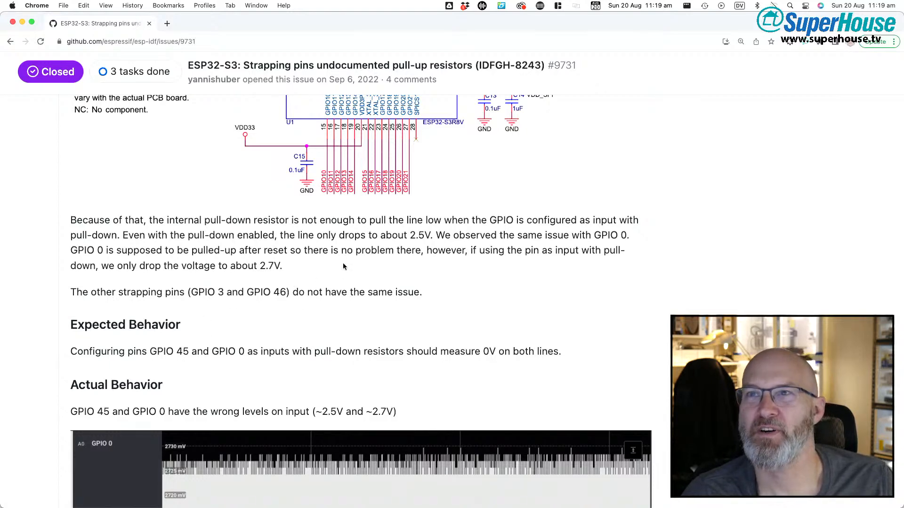
pyautogui.press('super+minus')
pyautogui.scroll(1, 343, 266)
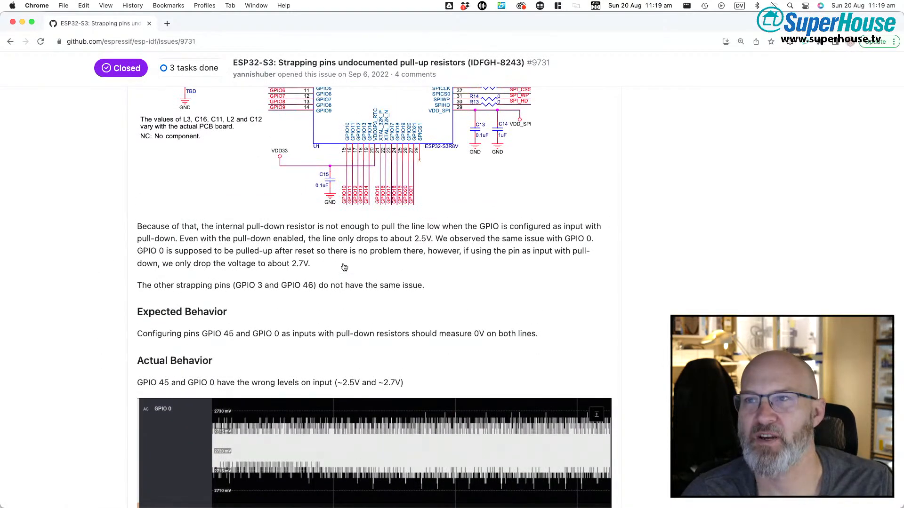
# Step: Switch back to Fusion 360 and choose the NC no-connection symbol from the SuperHouse-SupplySymbols library for placement
pyautogui.press('super+Tab')
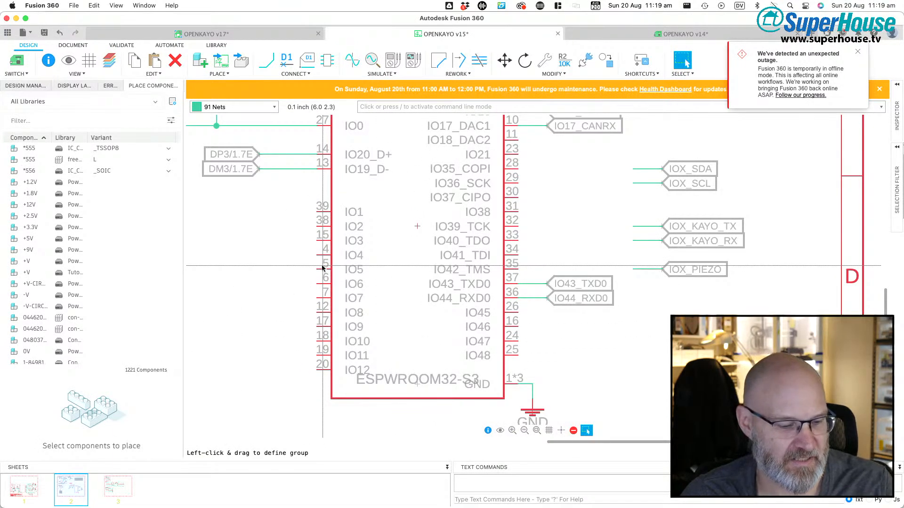
pyautogui.press('a')
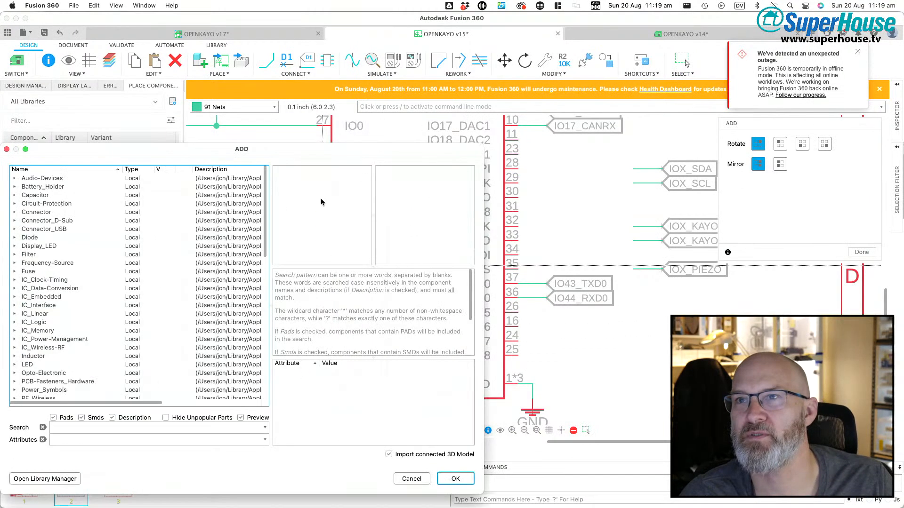
pyautogui.scroll(-5, 144, 300)
pyautogui.scroll(-3, 78, 318)
pyautogui.scroll(2, 78, 316)
pyautogui.scroll(-10, 80, 316)
pyautogui.scroll(-5, 80, 317)
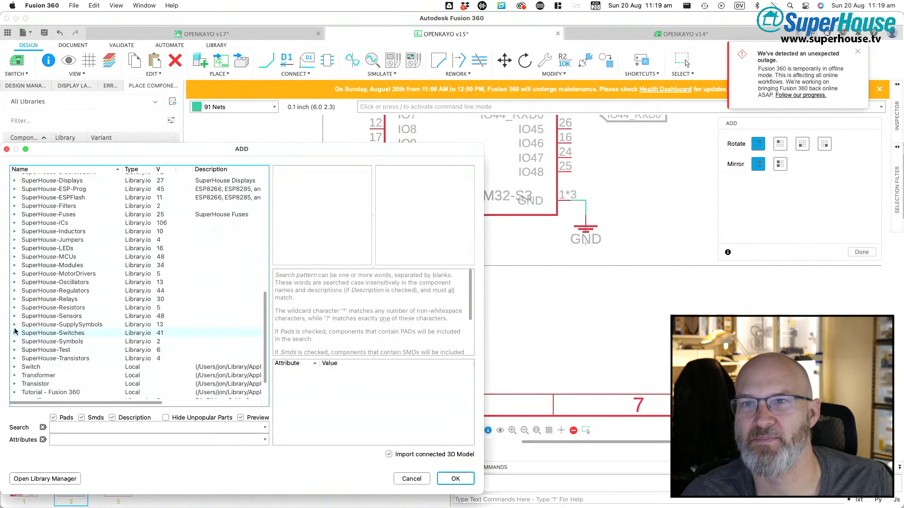
pyautogui.click(15, 325)
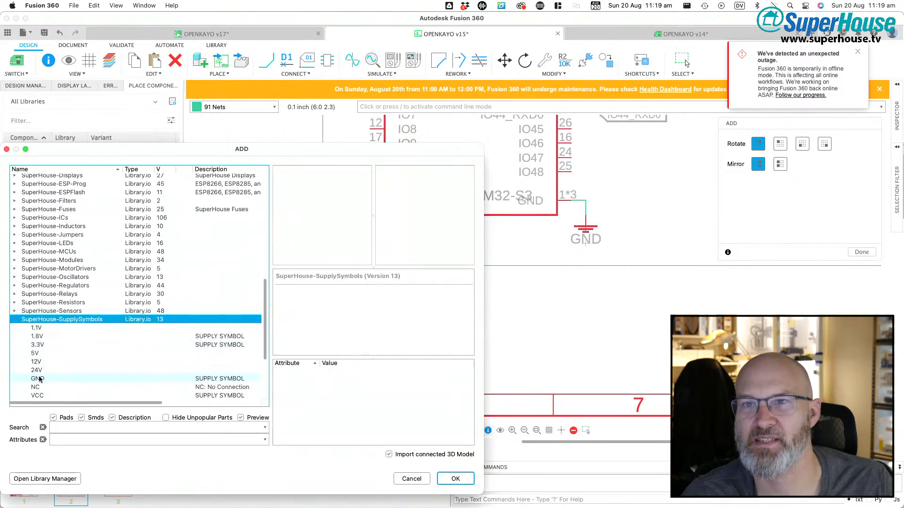
pyautogui.doubleClick(36, 387)
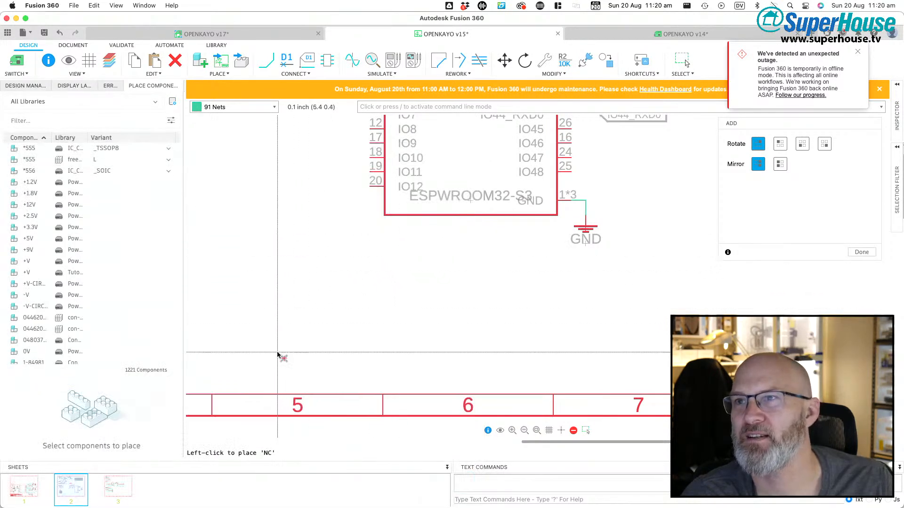
# Step: Place NC symbols on the IO3, IO45 and IO46 pins of the ESPWROOM32-S3 module
pyautogui.scroll(-3, 278, 356)
pyautogui.scroll(2, 399, 142)
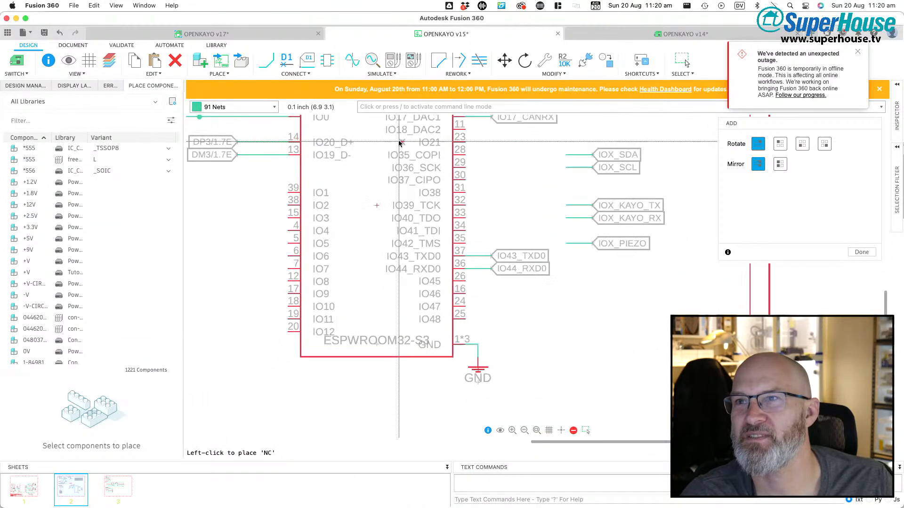
pyautogui.scroll(1, 398, 197)
pyautogui.scroll(-3, 401, 226)
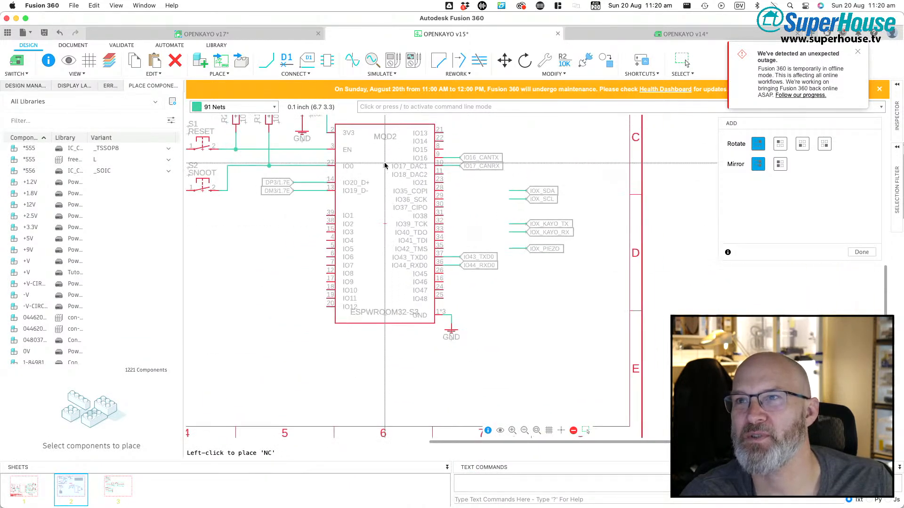
pyautogui.scroll(2, 385, 165)
pyautogui.click(262, 242)
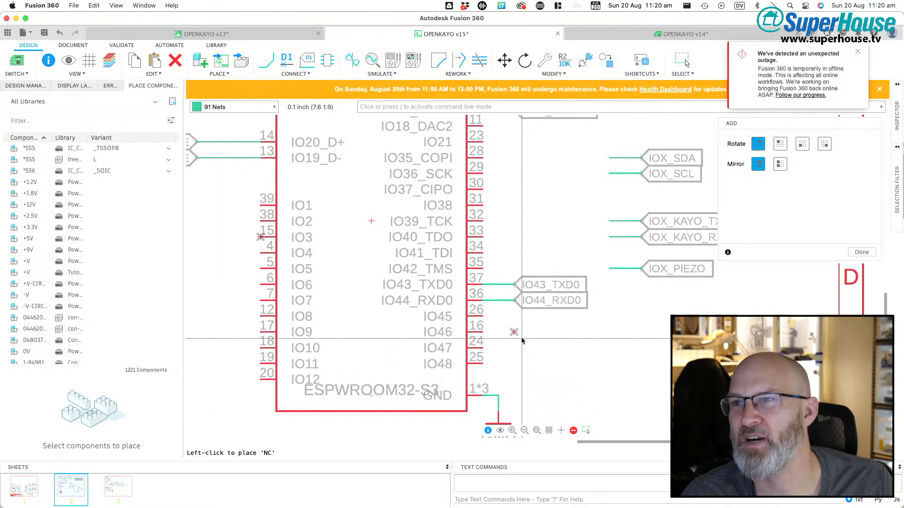
pyautogui.click(484, 316)
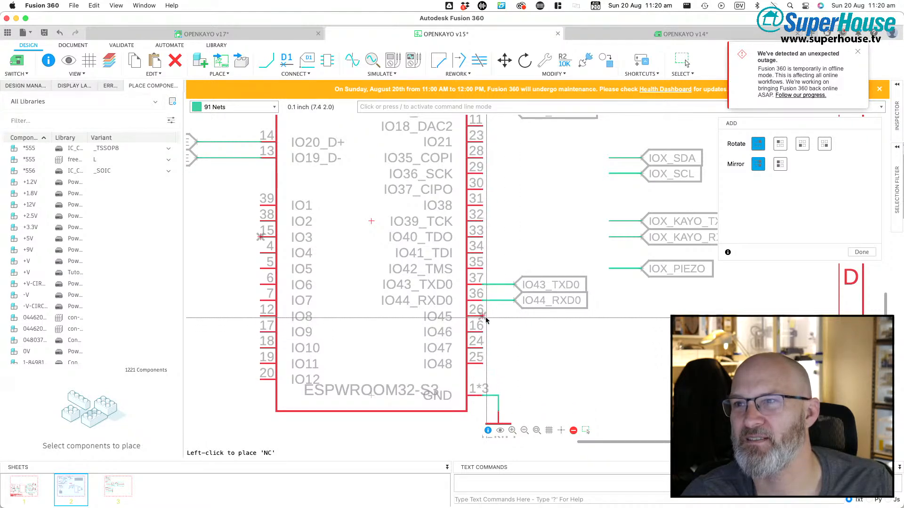
pyautogui.click(482, 332)
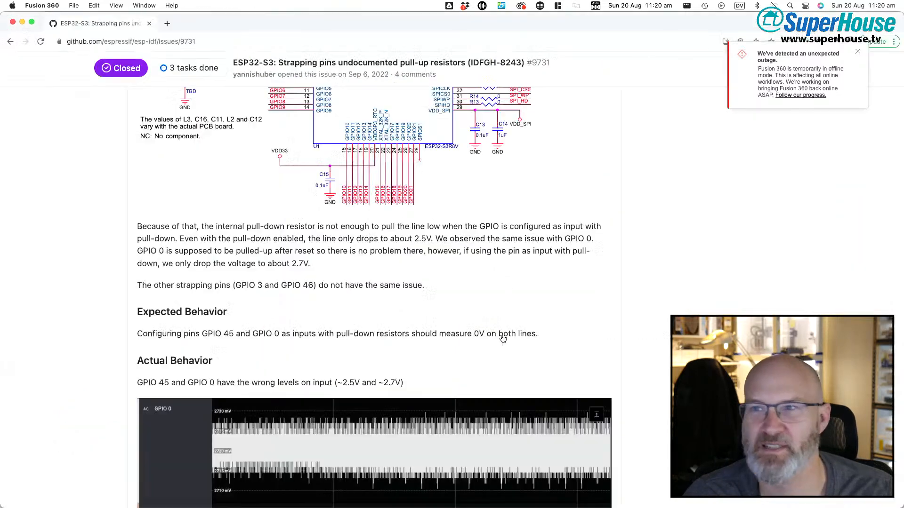
# Step: Recheck the strapping pins named in the GitHub issue in Chrome, then return to Fusion 360 and finish placing NC symbols
pyautogui.click(503, 339)
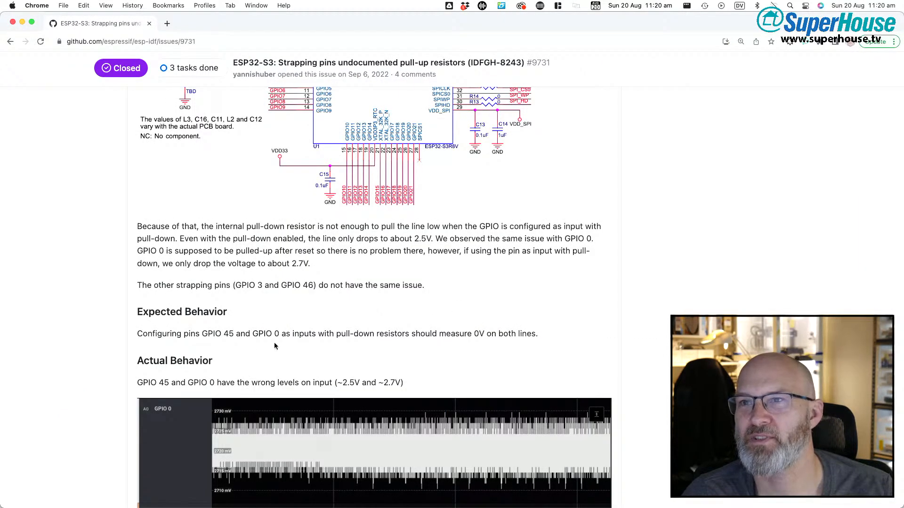
pyautogui.press('super+Tab')
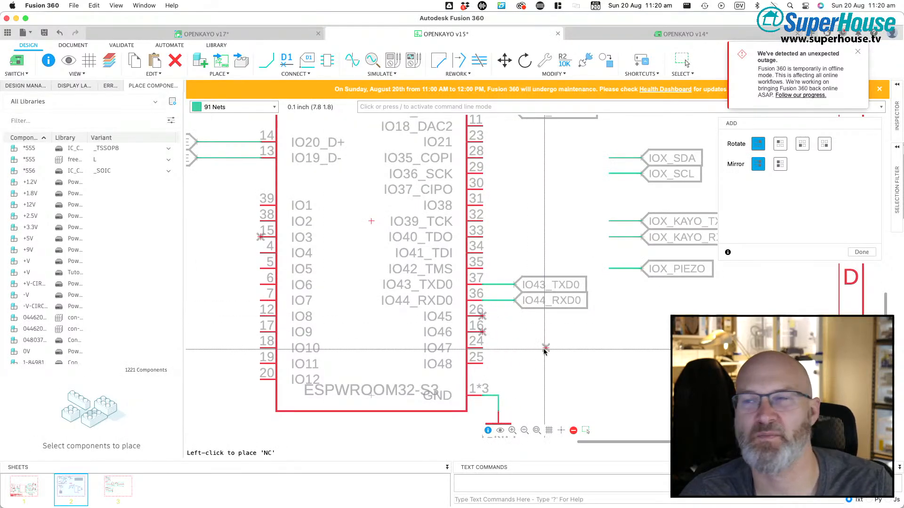
pyautogui.press('Escape')
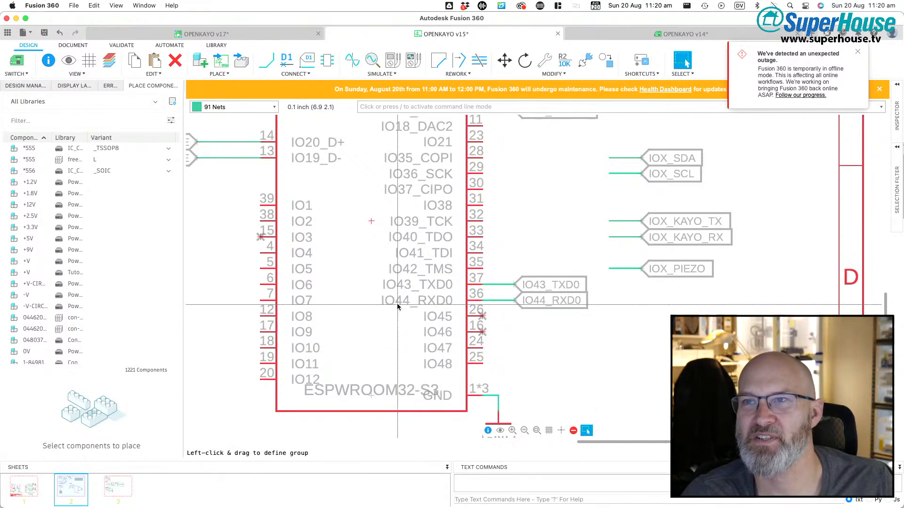
# Step: Examine the remaining free pins on both sides of the ESPWROOM32-S3 module against the unassigned IOX net labels
pyautogui.scroll(-3, 397, 306)
pyautogui.scroll(1, 394, 296)
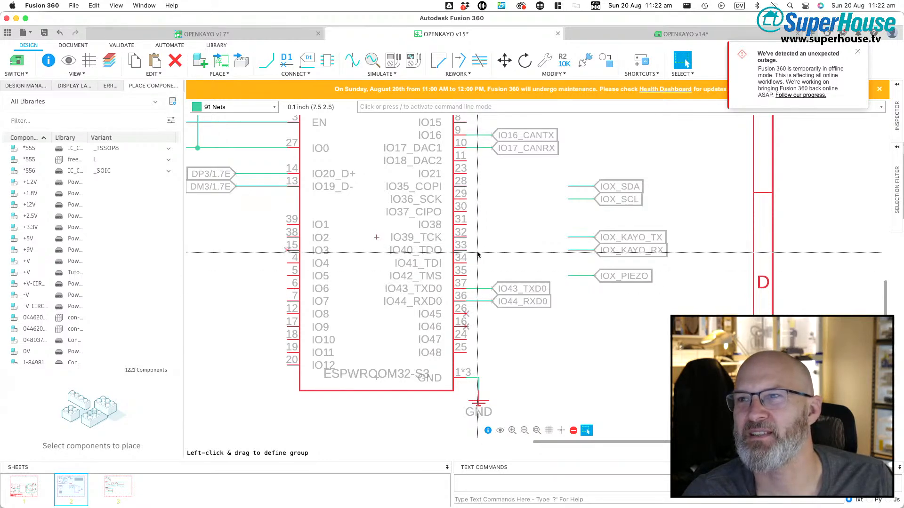
pyautogui.scroll(2, 476, 245)
pyautogui.scroll(1, 476, 226)
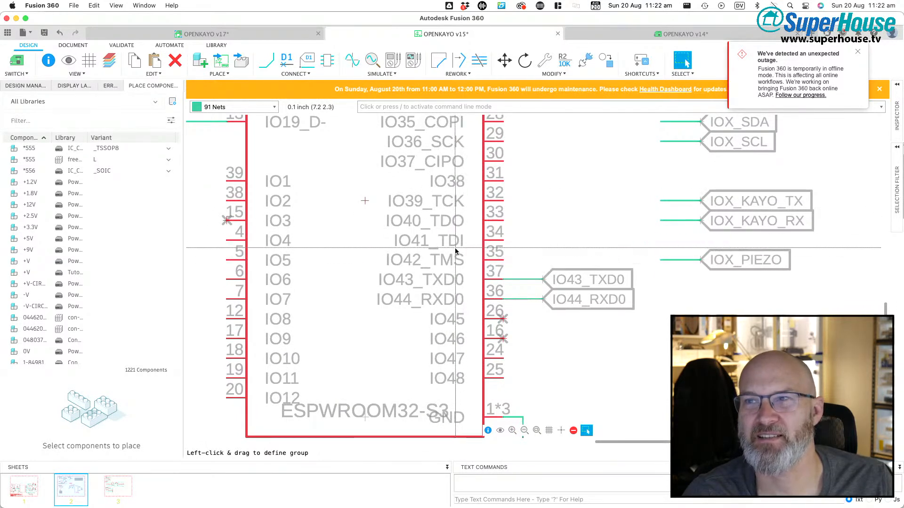
pyautogui.scroll(-1, 457, 204)
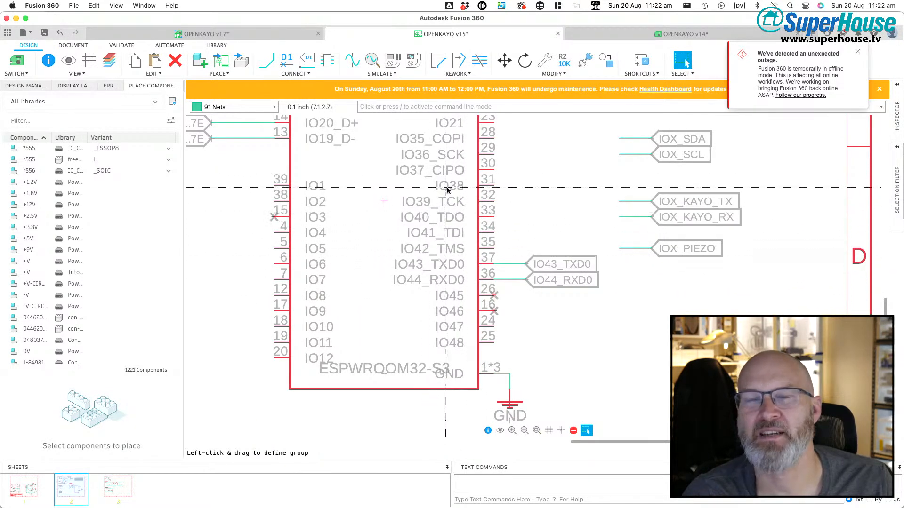
pyautogui.scroll(-3, 429, 270)
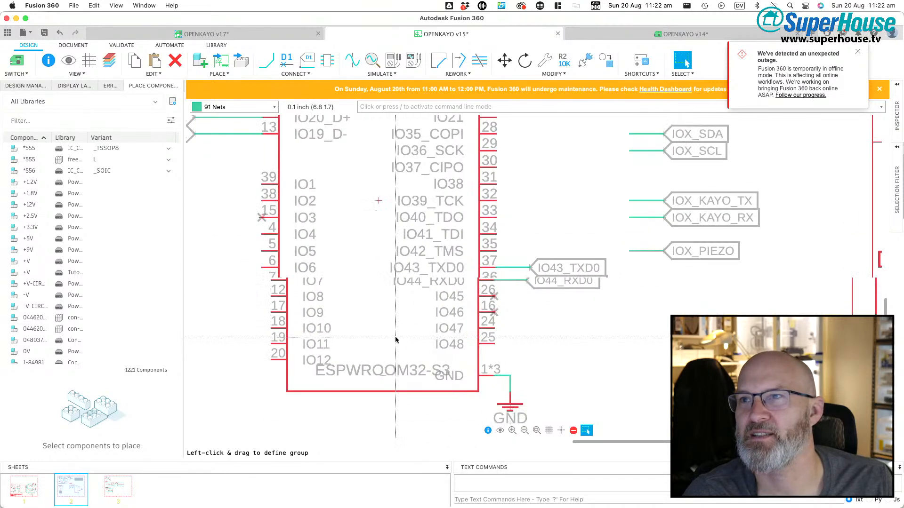
pyautogui.scroll(4, 481, 170)
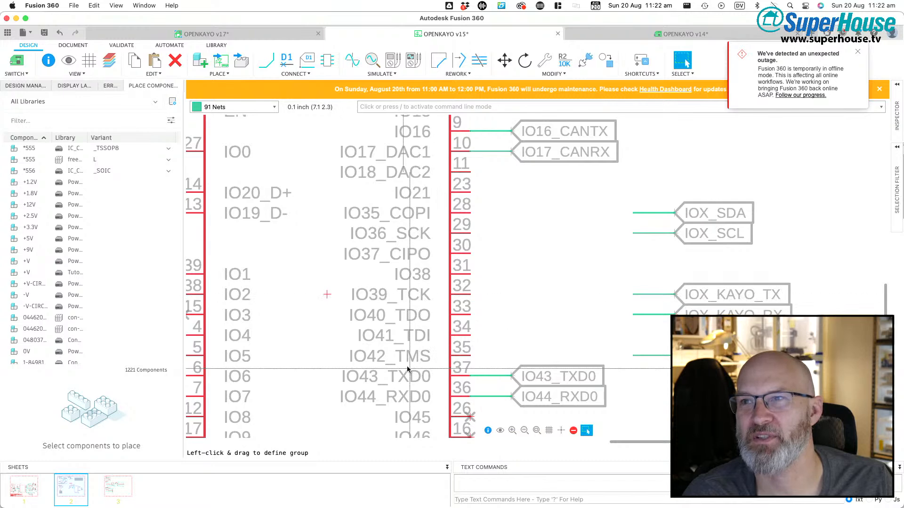
pyautogui.scroll(-5, 349, 356)
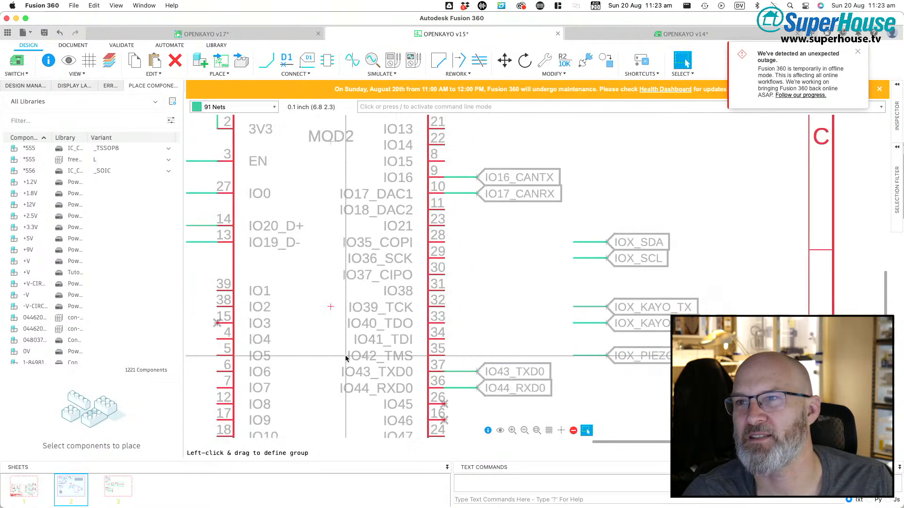
# Step: Compare the IO35 to IO48 pins of the ESPWROOM32-S3 module with the unassigned IOX_SDA, IOX_SCL, IOX_KAYO and IOX_PIEZO labels
pyautogui.scroll(5, 342, 397)
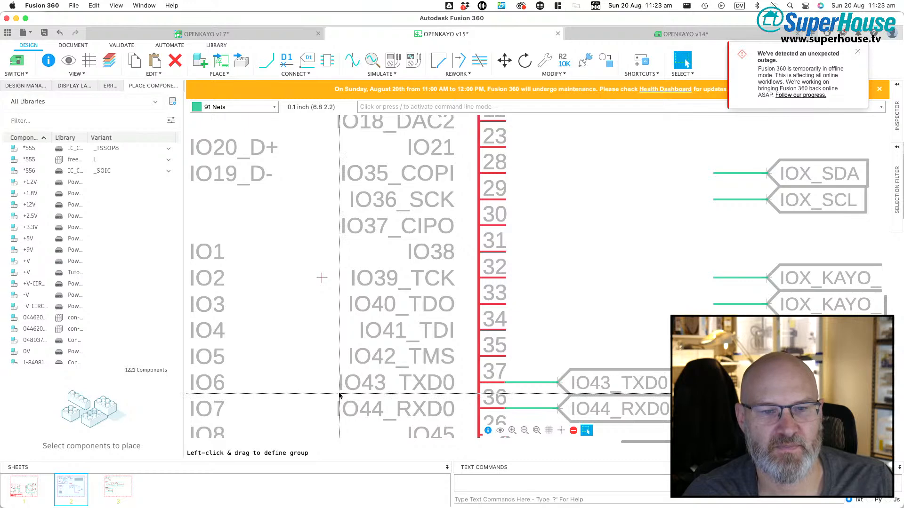
pyautogui.scroll(-1, 338, 329)
pyautogui.scroll(-4, 339, 330)
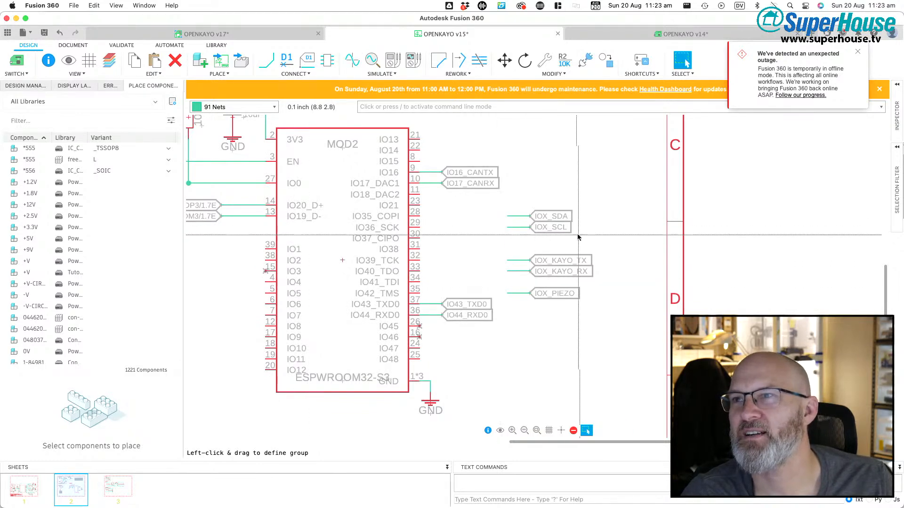
pyautogui.scroll(3, 568, 213)
pyautogui.scroll(5, 567, 213)
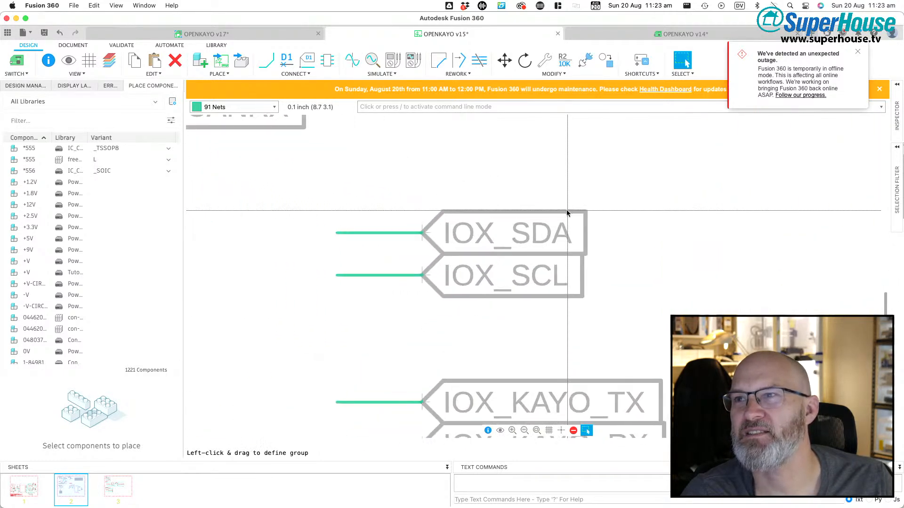
pyautogui.scroll(-8, 567, 213)
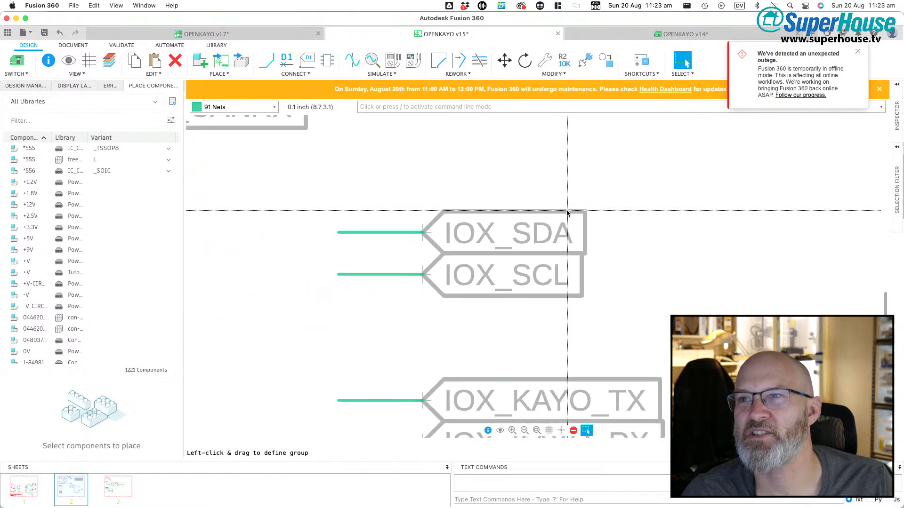
pyautogui.scroll(-3, 568, 213)
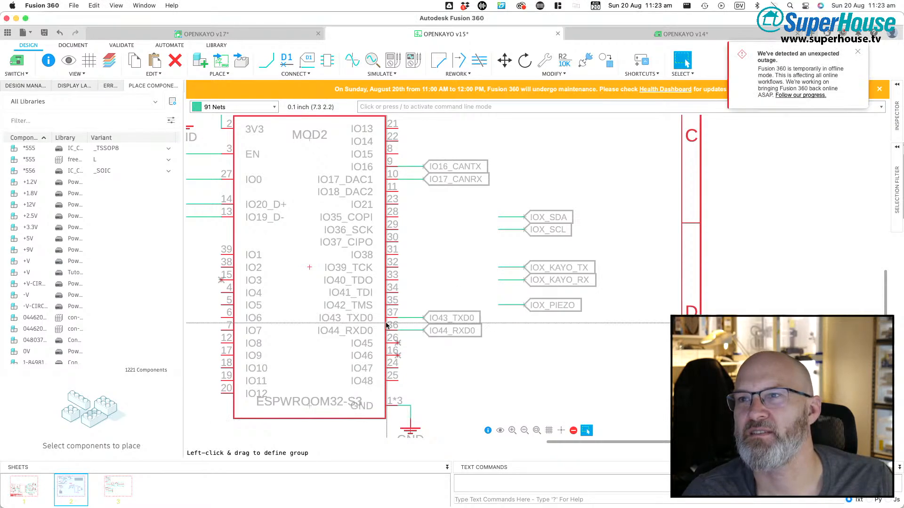
pyautogui.scroll(5, 392, 319)
pyautogui.scroll(1, 393, 319)
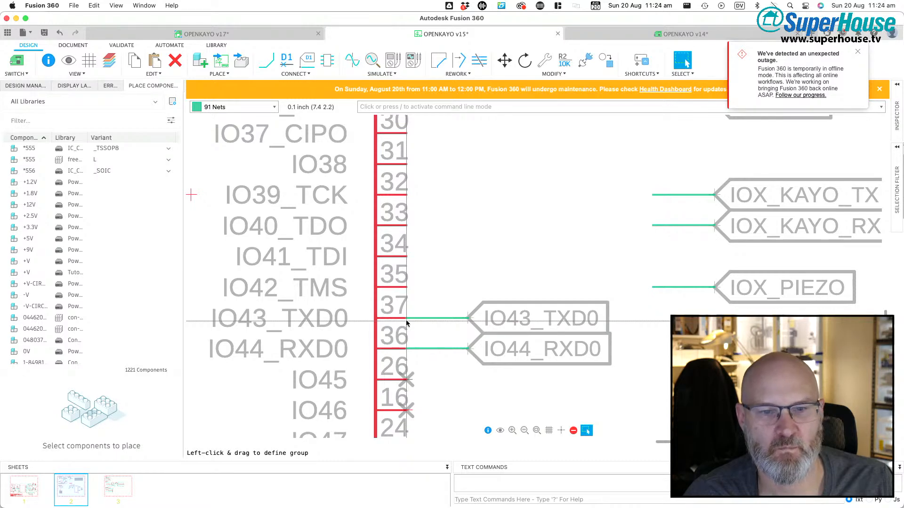
pyautogui.scroll(-5, 406, 323)
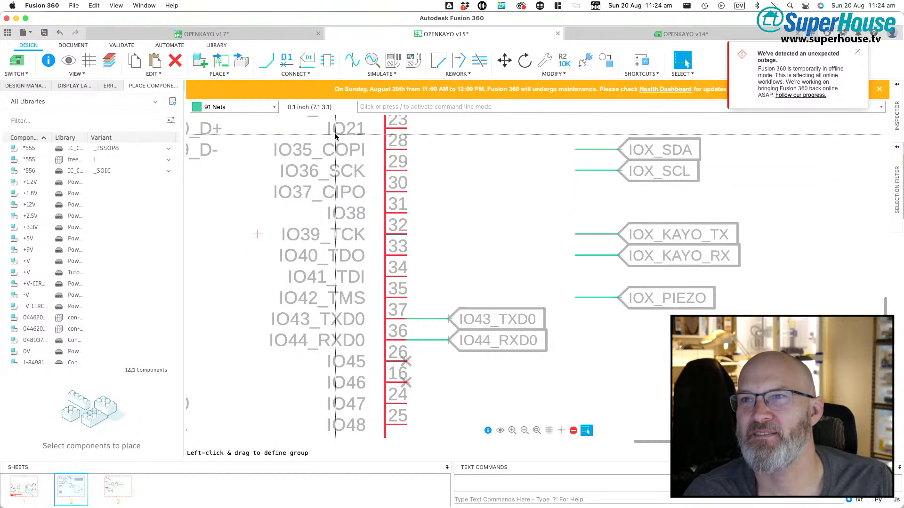
pyautogui.scroll(-4, 372, 279)
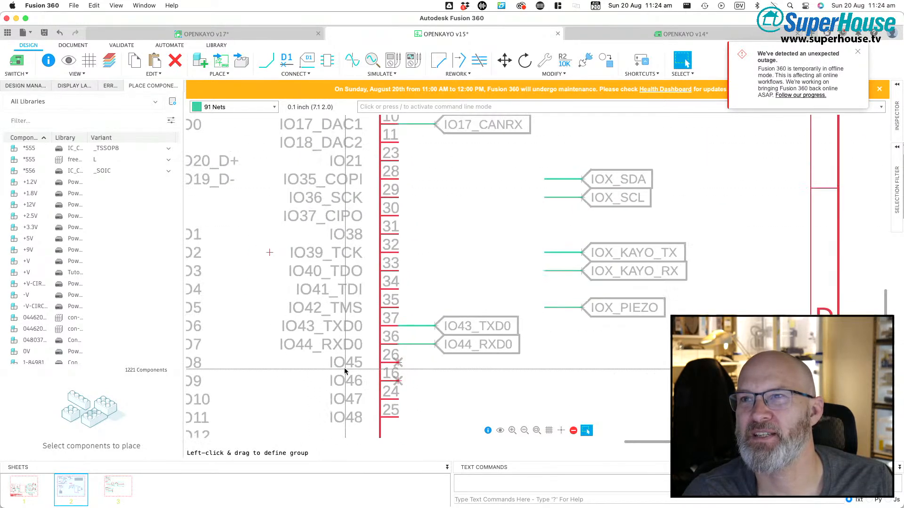
pyautogui.scroll(-2, 371, 279)
pyautogui.scroll(6, 314, 282)
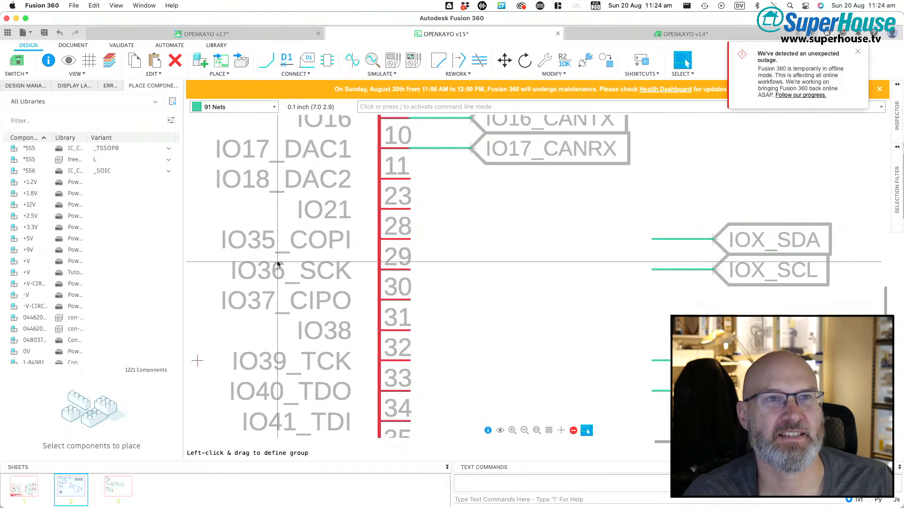
pyautogui.scroll(-4, 409, 248)
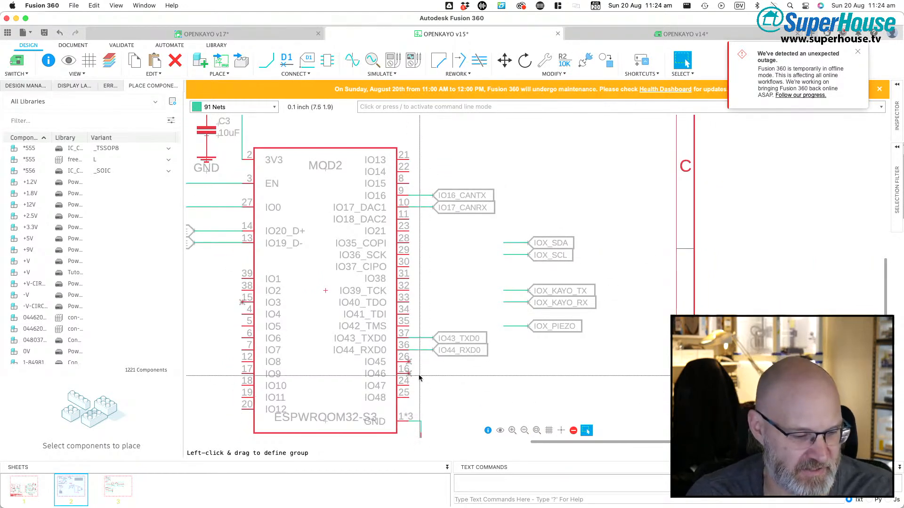
# Step: Copy the NC symbol from the IO46 pin onto the IO35_COPI, IO36_SCK and IO37_CIPO pins of the ESPWROOM32-S3 module
pyautogui.press('super+c')
pyautogui.click(419, 377)
pyautogui.click(410, 242)
pyautogui.click(410, 248)
pyautogui.click(410, 255)
pyautogui.click(410, 255)
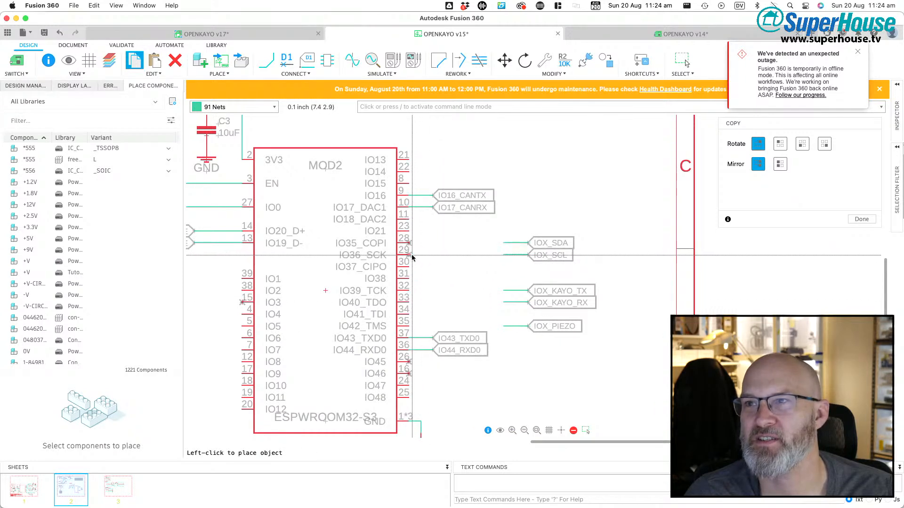
pyautogui.click(410, 267)
# Step: Check the IO16_CANTX and IO17_CANRX nets at the microcontroller and in the CAN Bus Interface section
pyautogui.scroll(-5, 442, 271)
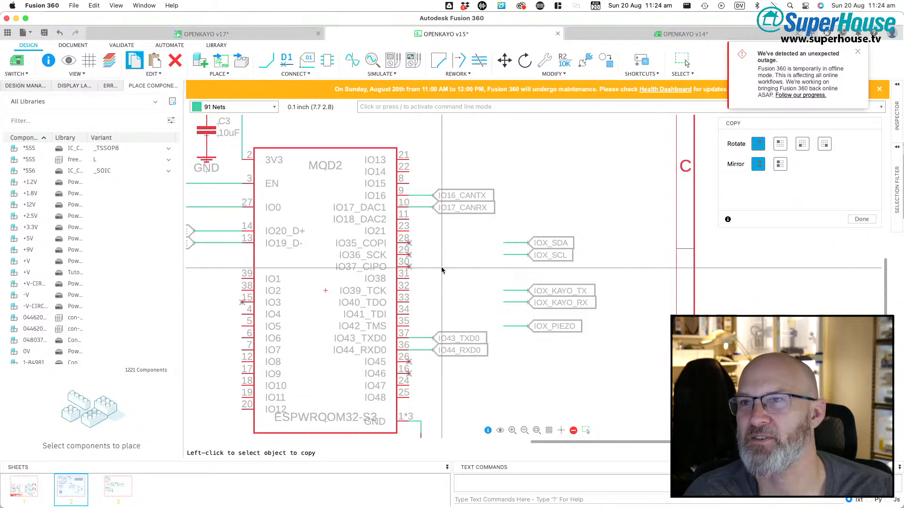
pyautogui.scroll(-1, 462, 263)
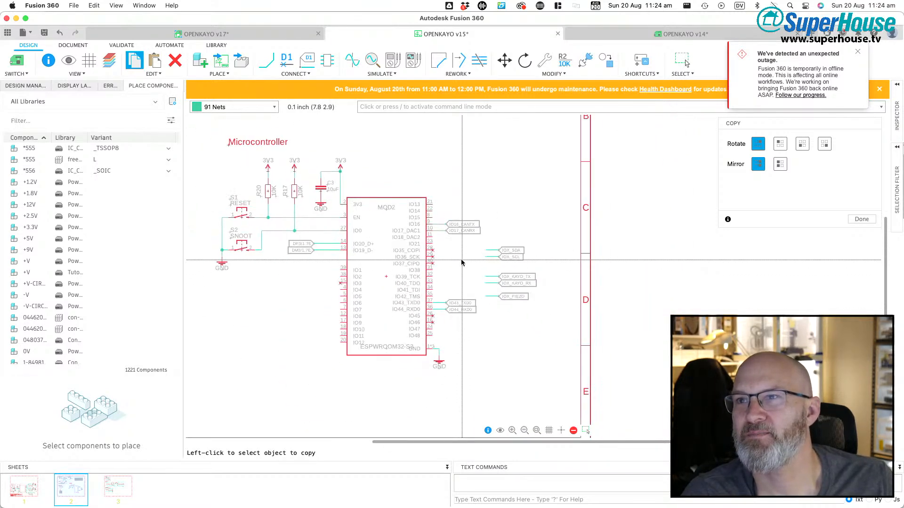
pyautogui.scroll(3, 462, 263)
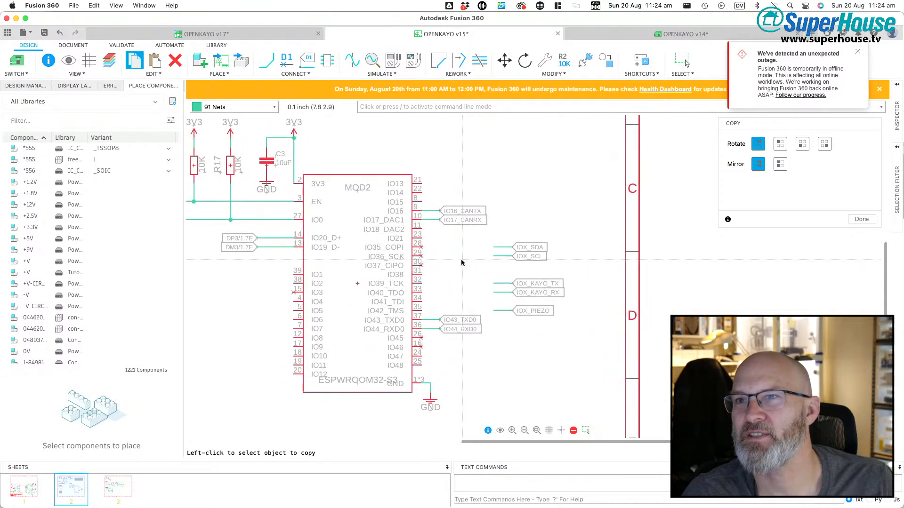
pyautogui.scroll(2, 462, 262)
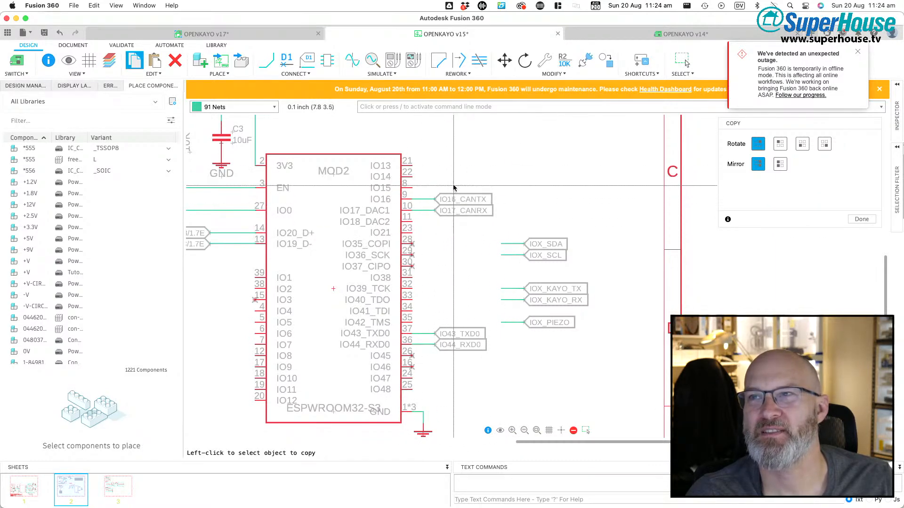
pyautogui.scroll(10, 453, 187)
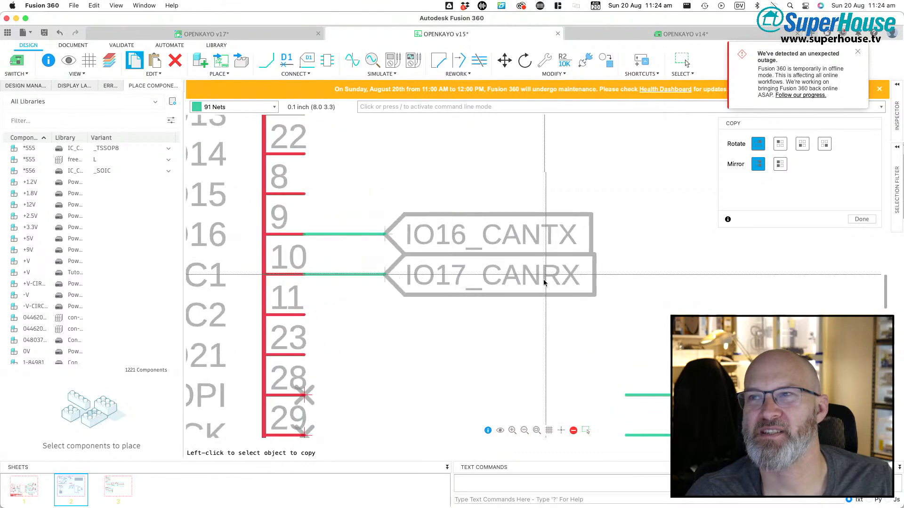
pyautogui.scroll(-1, 467, 288)
pyautogui.scroll(-5, 467, 288)
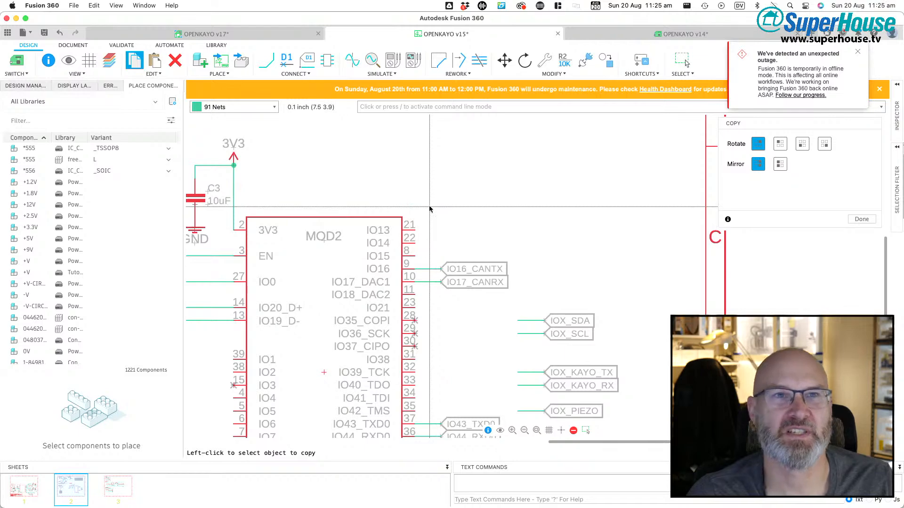
pyautogui.scroll(-5, 480, 245)
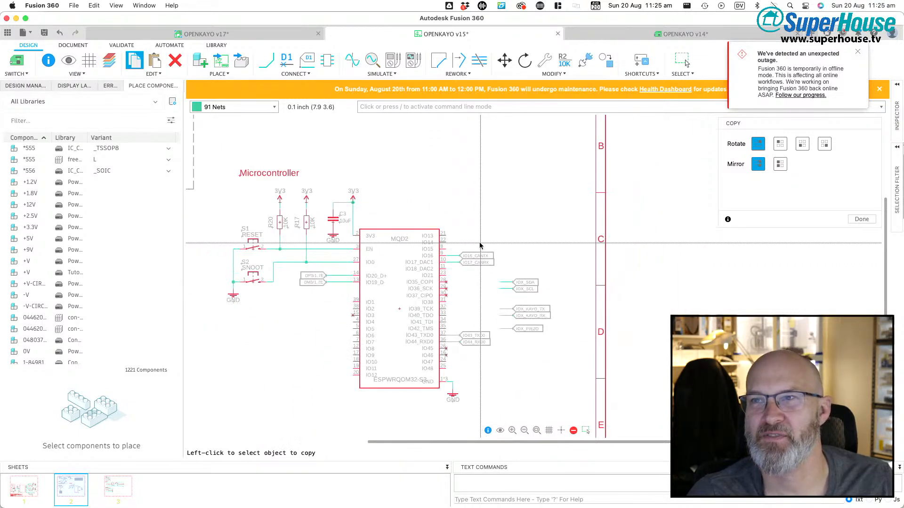
pyautogui.scroll(-5, 513, 293)
pyautogui.scroll(1, 268, 162)
pyautogui.scroll(3, 269, 161)
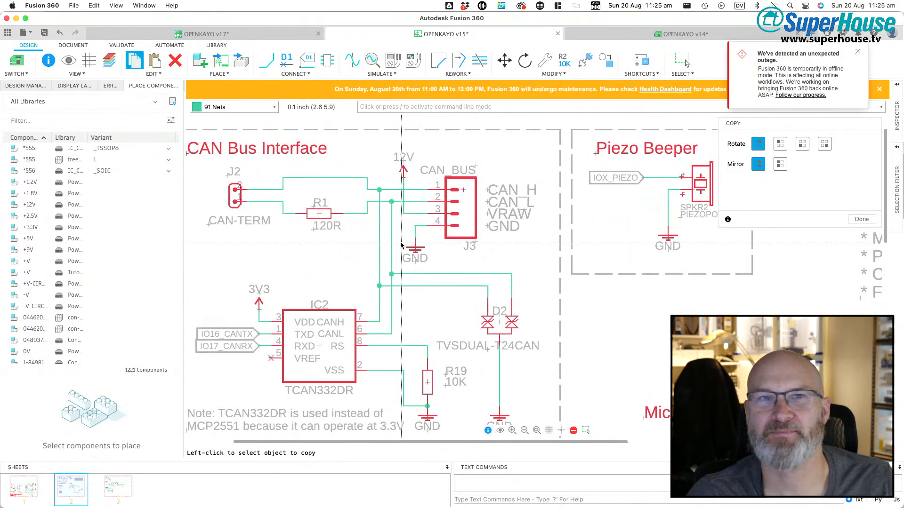
pyautogui.scroll(-3, 298, 246)
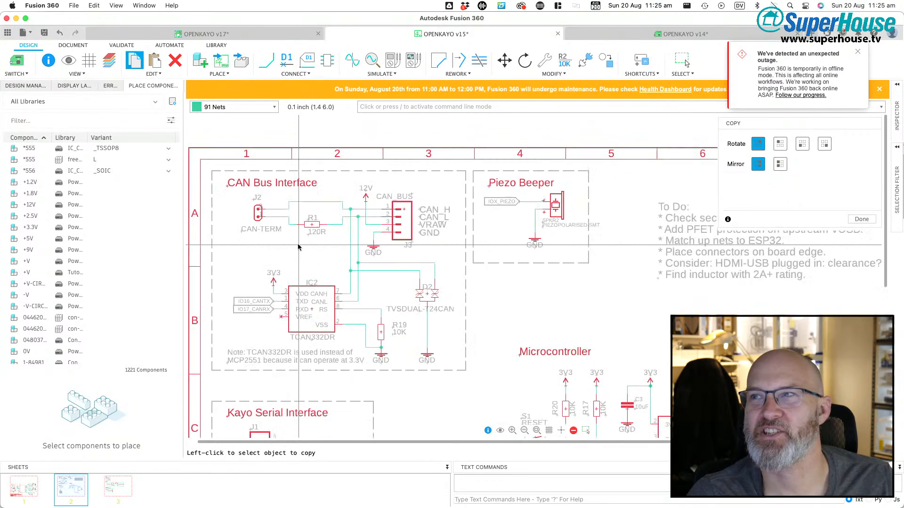
pyautogui.scroll(-3, 297, 246)
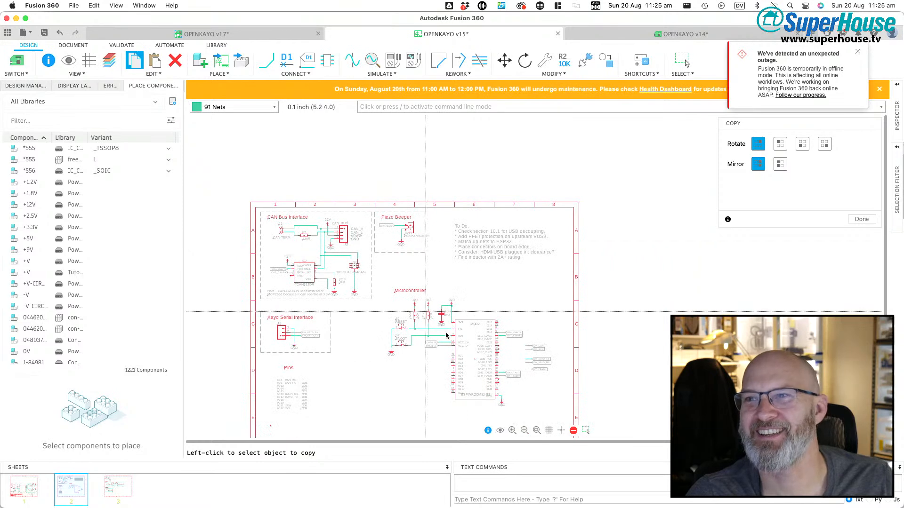
# Step: Review the whole sheet and examine which free module pins could take the IOX_SDA and IOX_SCL labels
pyautogui.click(536, 430)
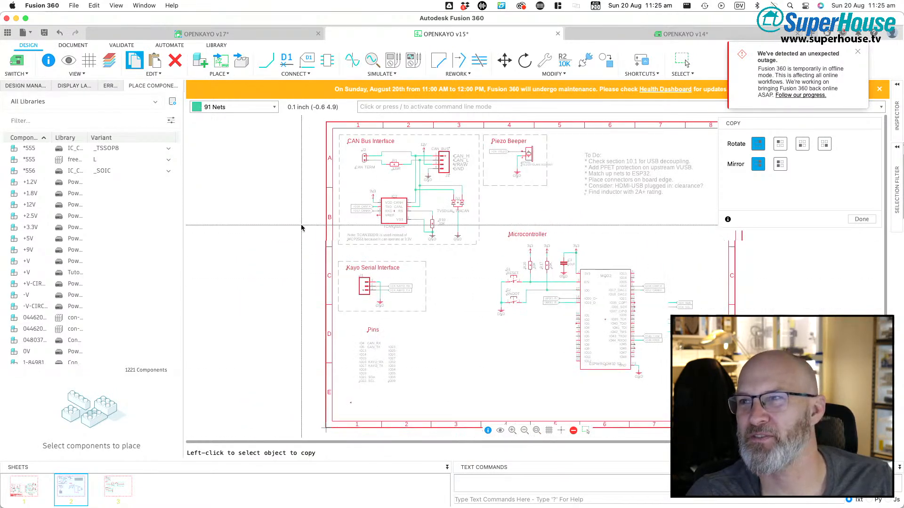
pyautogui.scroll(-5, 305, 229)
pyautogui.scroll(6, 305, 228)
pyautogui.scroll(-7, 271, 257)
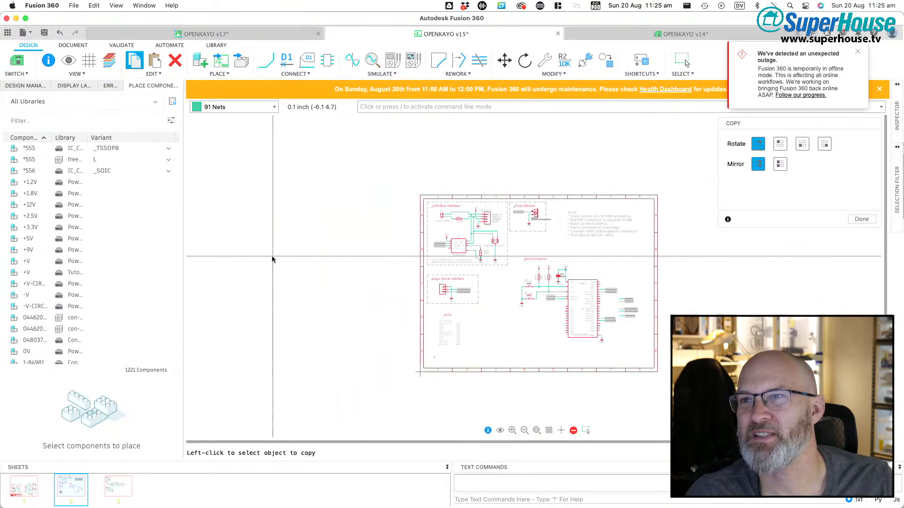
pyautogui.scroll(8, 508, 288)
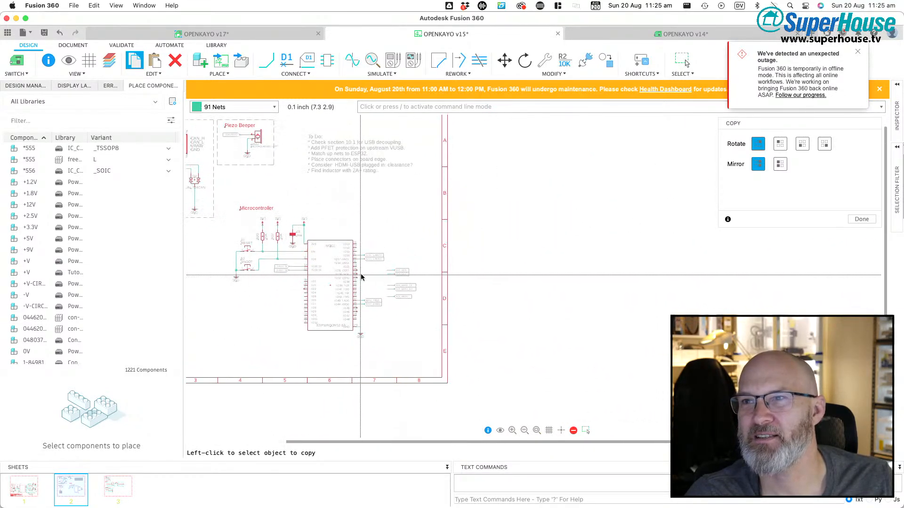
pyautogui.scroll(4, 243, 250)
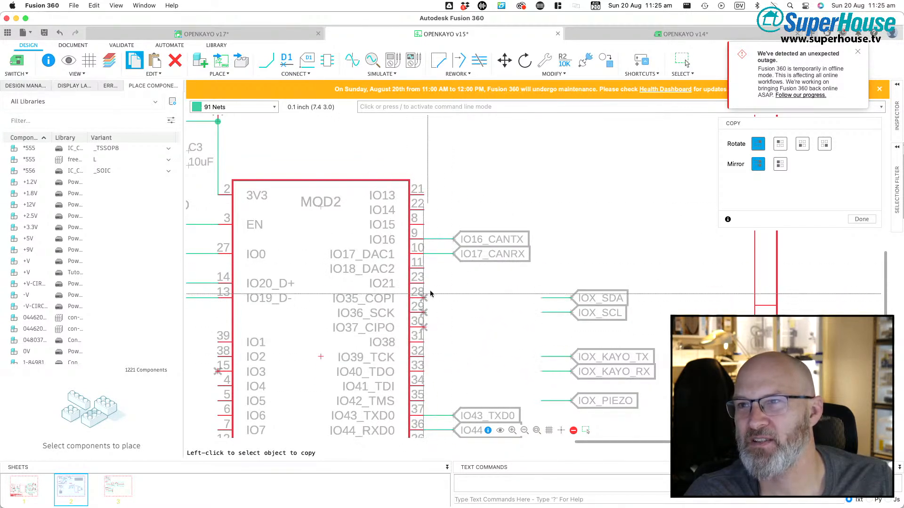
pyautogui.scroll(-2, 439, 228)
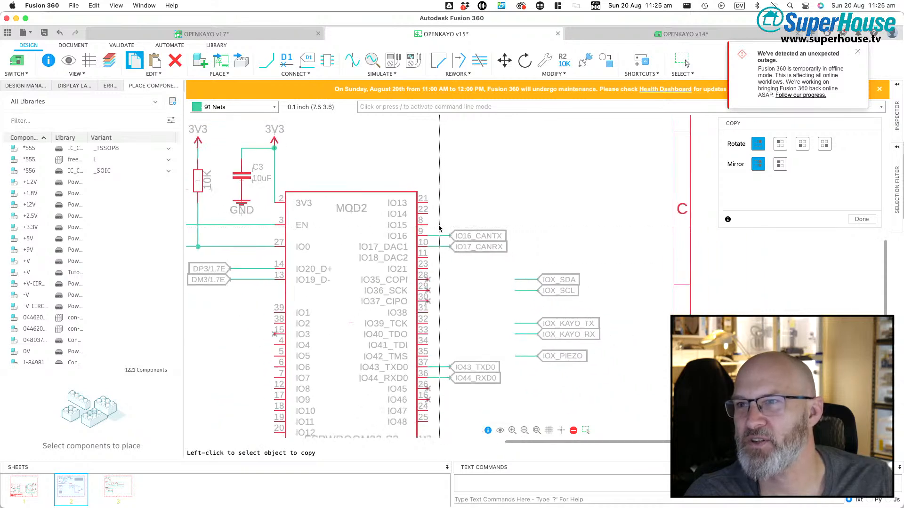
pyautogui.scroll(-1, 439, 228)
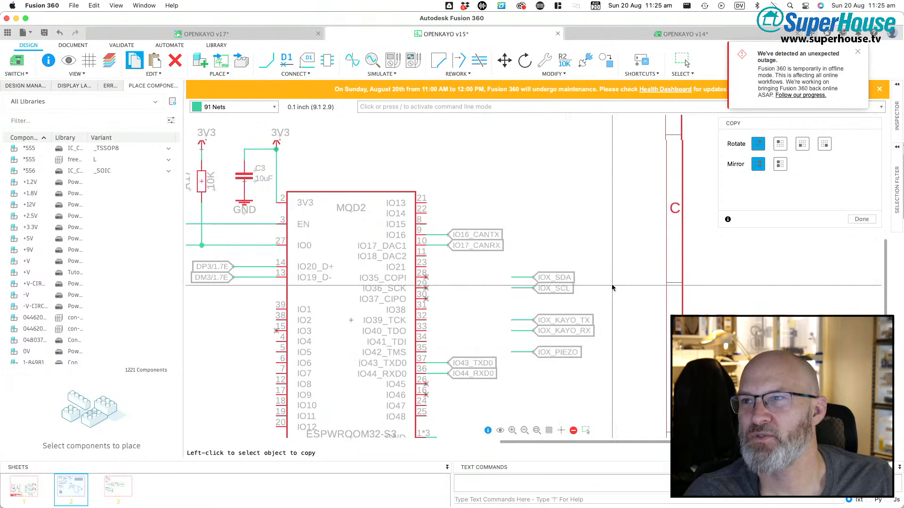
pyautogui.scroll(5, 560, 277)
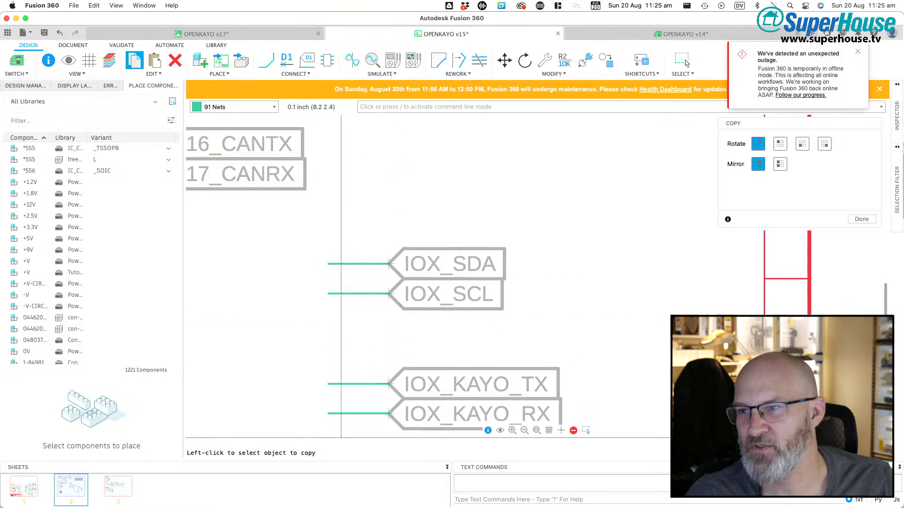
pyautogui.press('Escape')
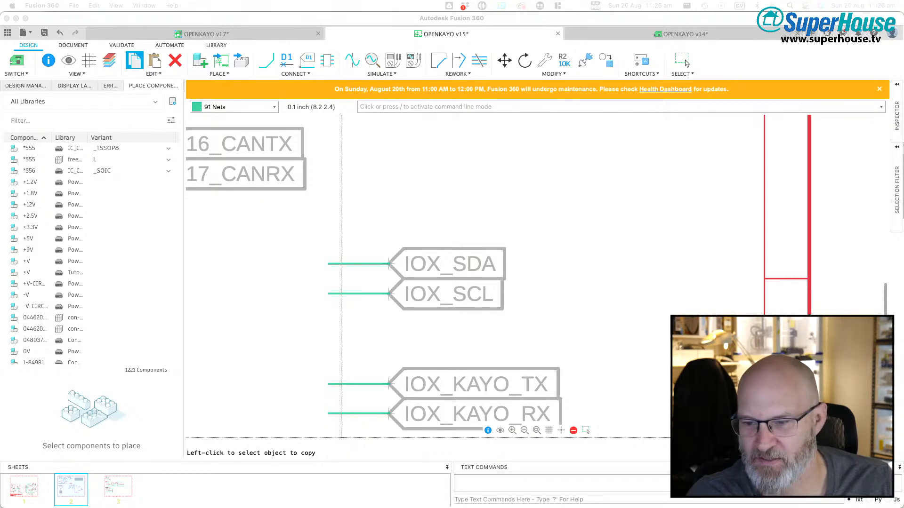
# Step: Switch to Chrome and examine the Adafruit ESP32-S3 Feather pinout diagram for its I2C and serial GPIO assignments
pyautogui.moveTo(400, 507); pyautogui.dragTo(366, 2)
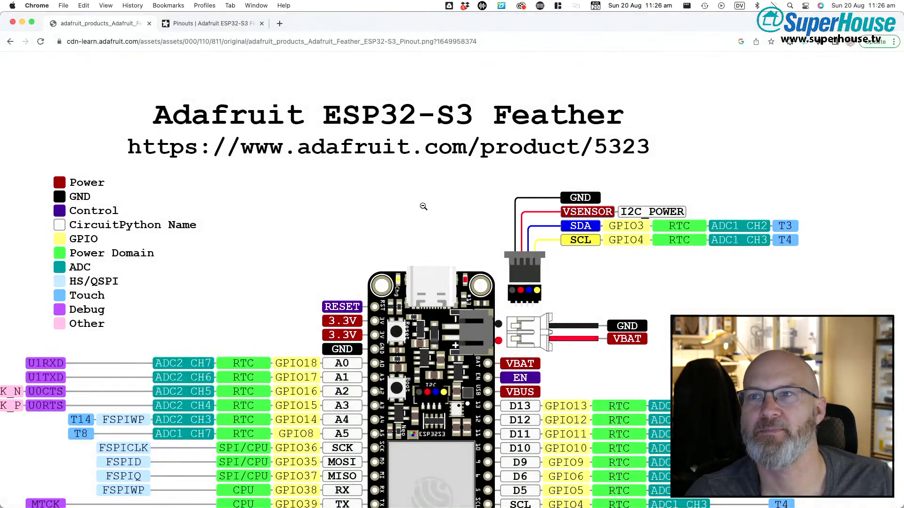
pyautogui.scroll(-5, 364, 331)
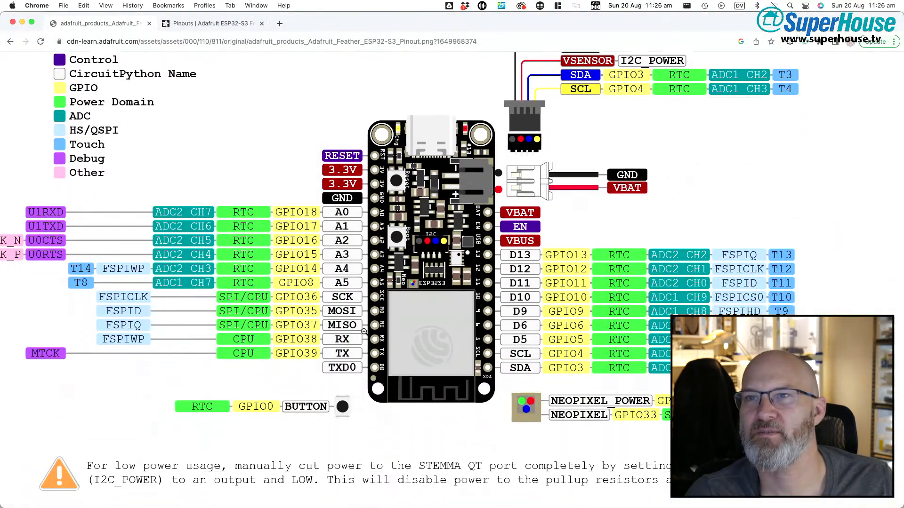
pyautogui.scroll(-1, 364, 332)
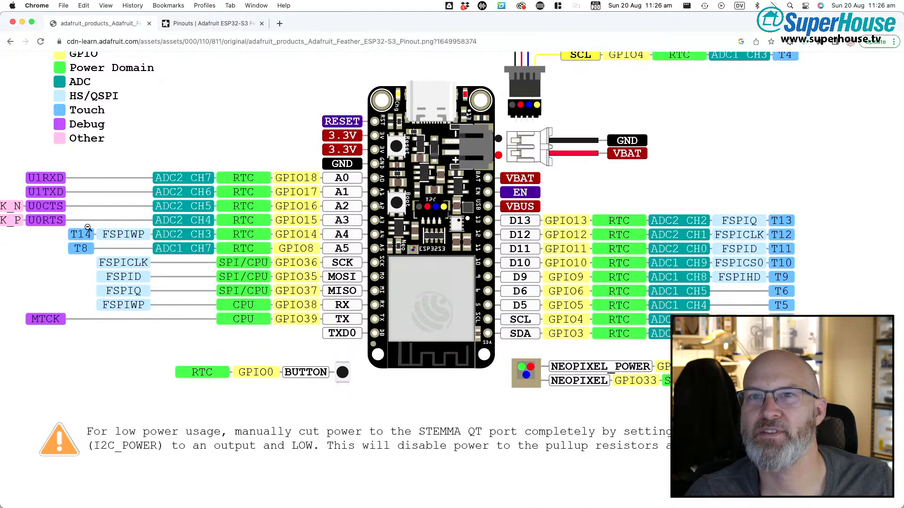
pyautogui.hscroll(-3, 88, 227)
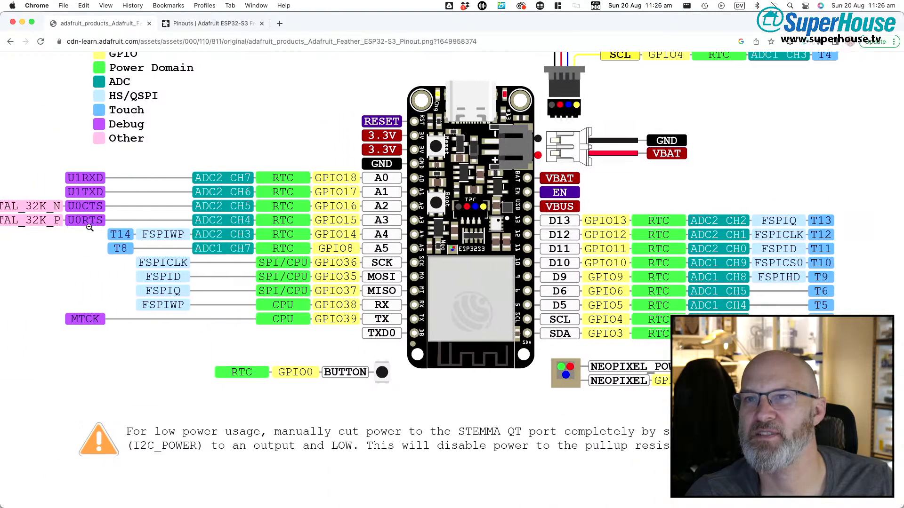
pyautogui.hscroll(3, 90, 227)
pyautogui.scroll(2, 90, 228)
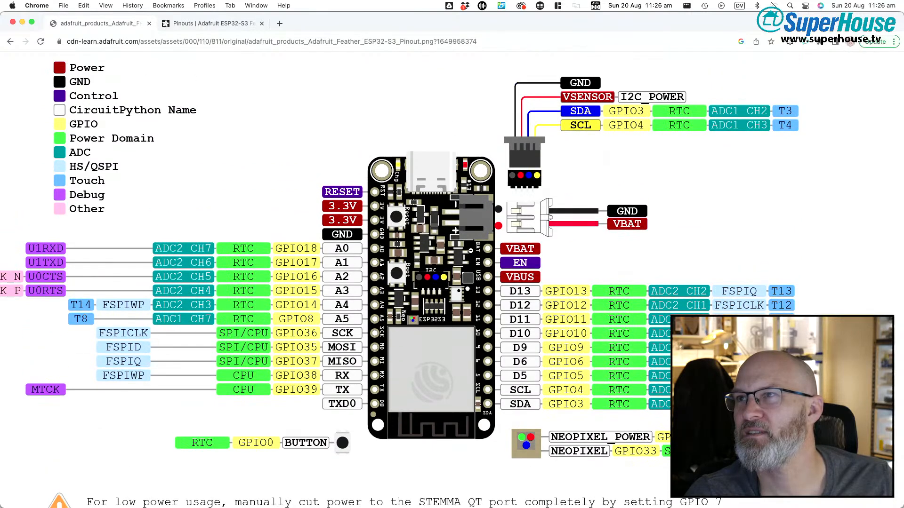
pyautogui.scroll(-5, 399, 271)
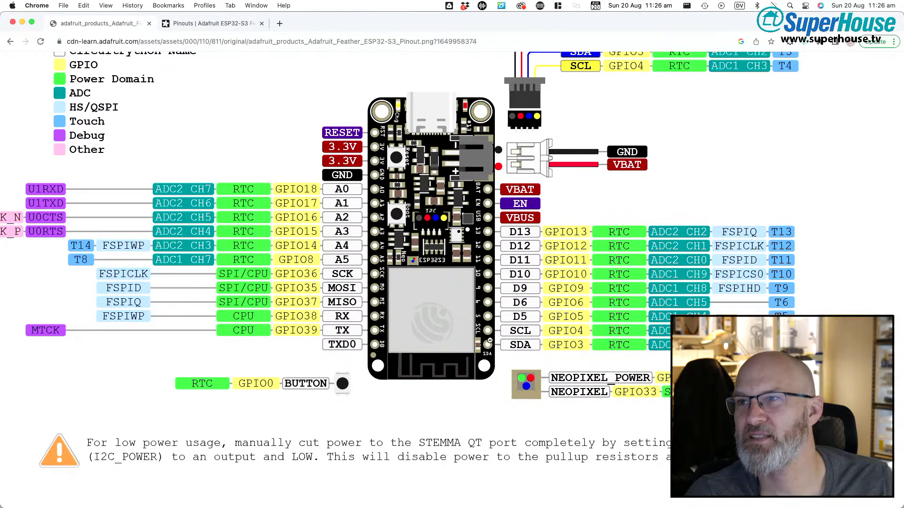
# Step: Examine the SCL and SDA rows of the Feather pinout diagram for their GPIO numbers
pyautogui.scroll(-1, 497, 324)
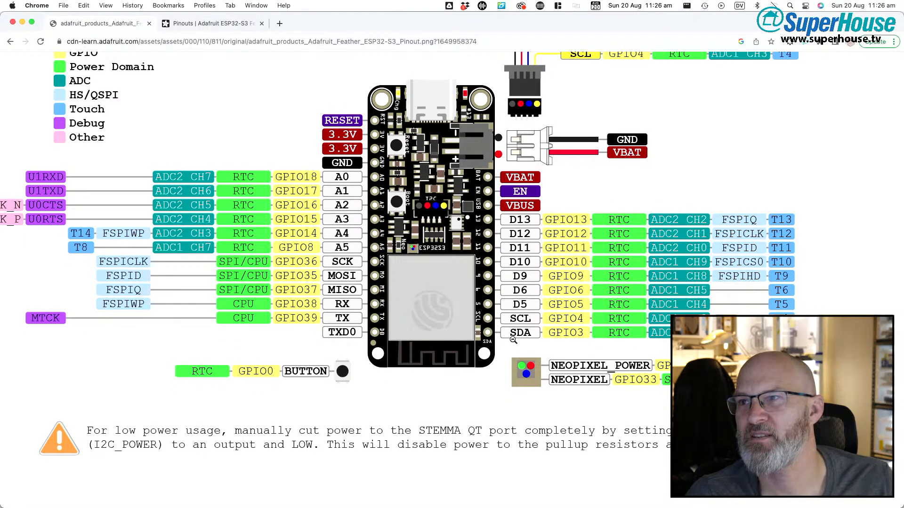
pyautogui.click(574, 310)
pyautogui.hscroll(2, 549, 344)
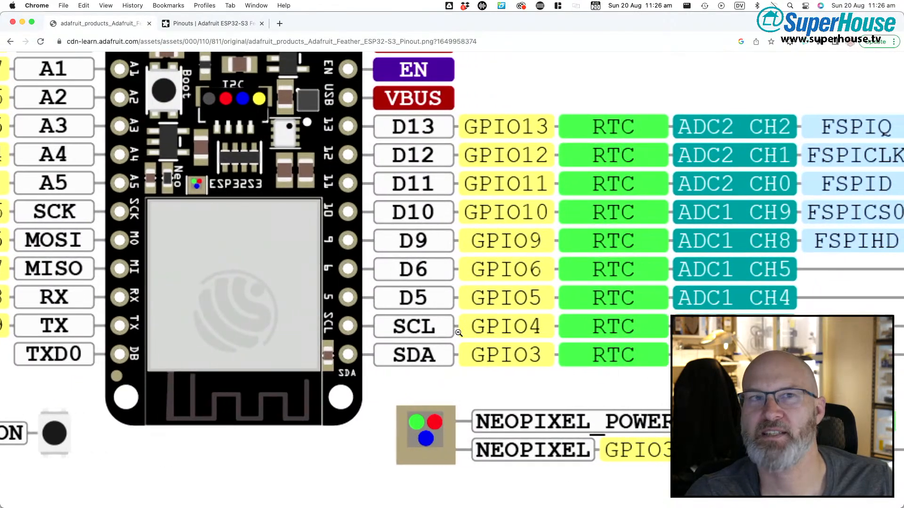
pyautogui.hscroll(1, 409, 273)
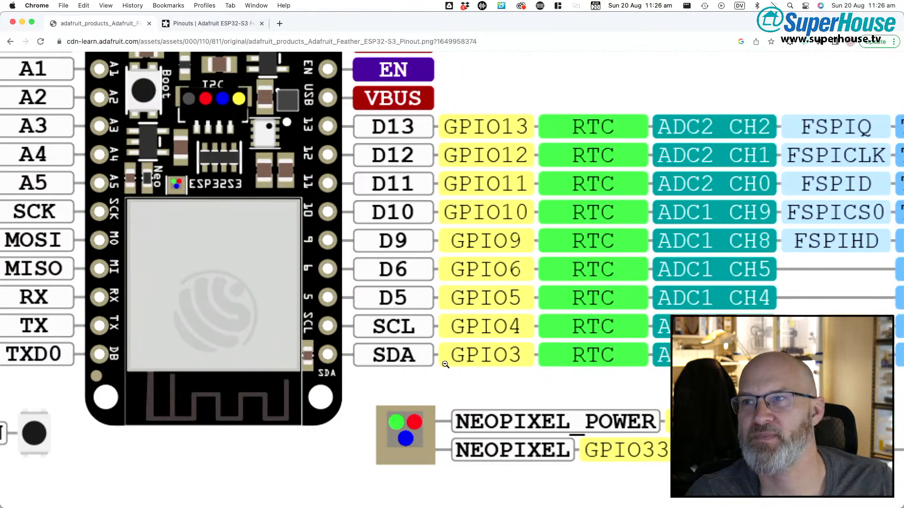
pyautogui.click(422, 326)
# Step: Switch back to Fusion 360 and delete the NC symbol from the IO3 pin of the ESPWROOM32-S3 module
pyautogui.press('super+Tab')
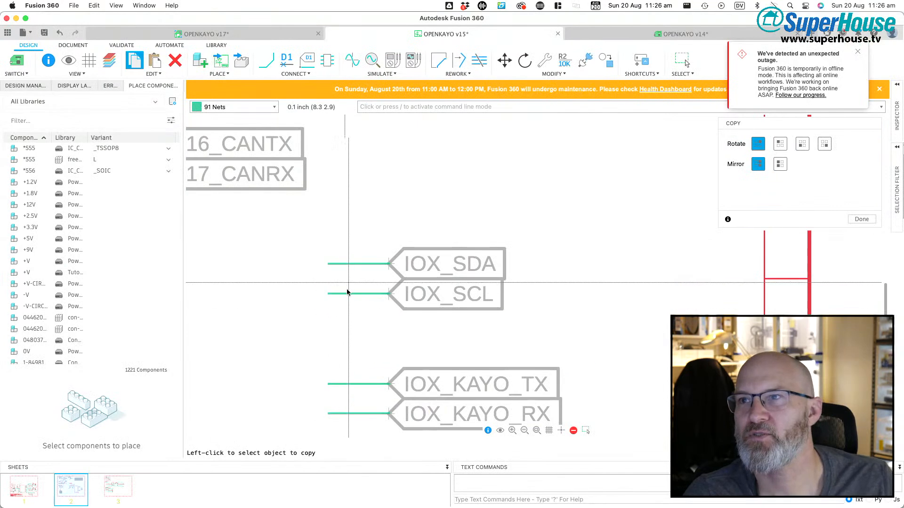
pyautogui.scroll(-3, 347, 292)
pyautogui.hscroll(-10, 372, 259)
pyautogui.hscroll(1, 371, 260)
pyautogui.scroll(-1, 372, 259)
pyautogui.scroll(-2, 415, 320)
pyautogui.hscroll(2, 414, 320)
pyautogui.hscroll(-4, 363, 292)
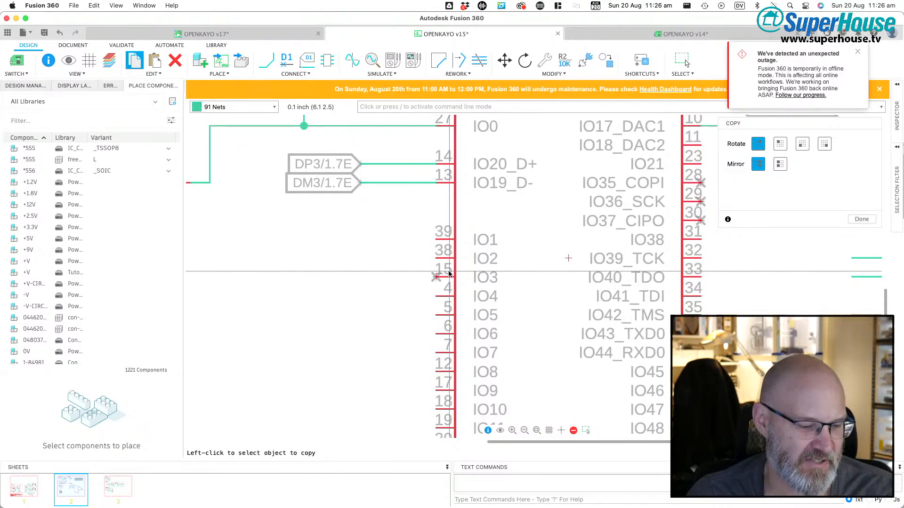
pyautogui.press('Delete')
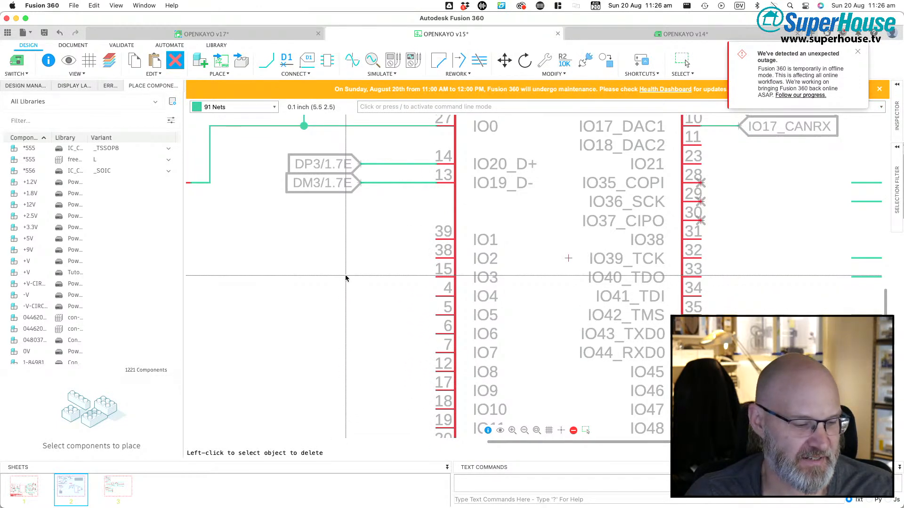
# Step: Draw short net stubs outward from the IO3 and IO4 pins and attach a cross-reference label to each
pyautogui.press('n')
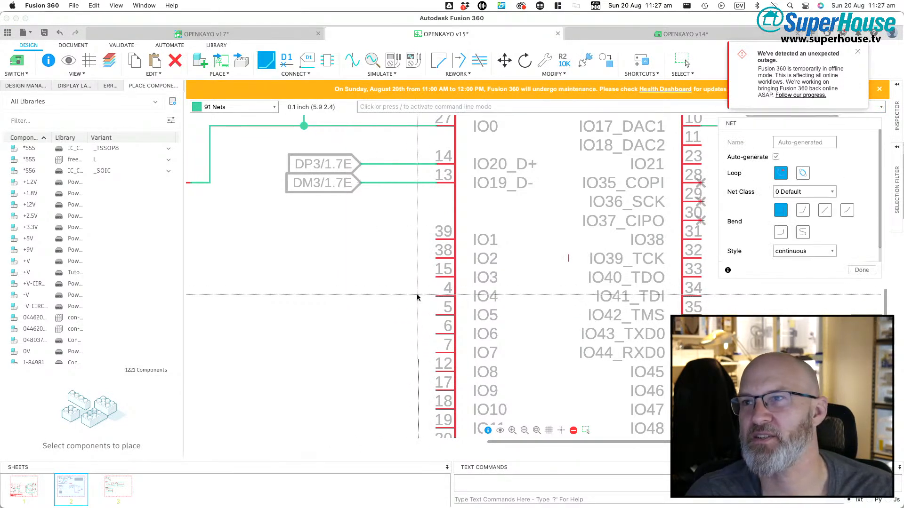
pyautogui.click(436, 279)
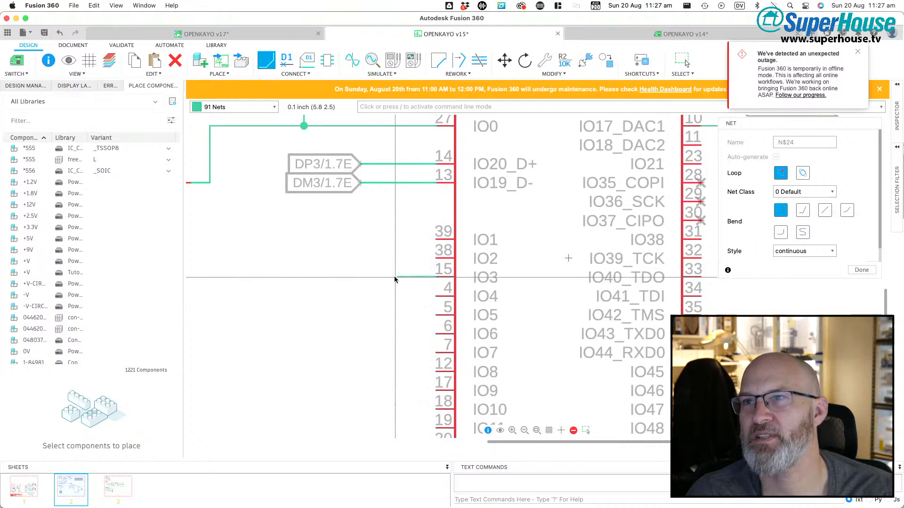
pyautogui.doubleClick(394, 278)
pyautogui.click(435, 298)
pyautogui.doubleClick(394, 298)
pyautogui.press('l')
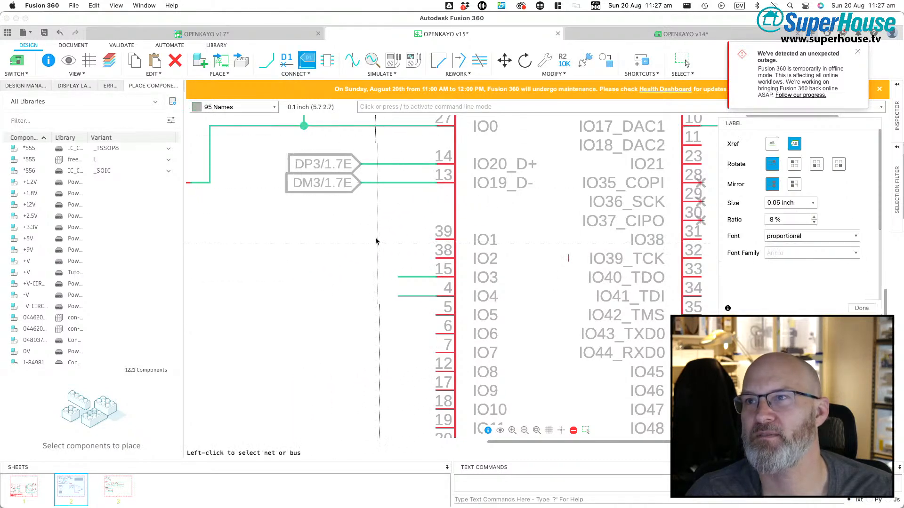
pyautogui.click(395, 278)
pyautogui.click(397, 297)
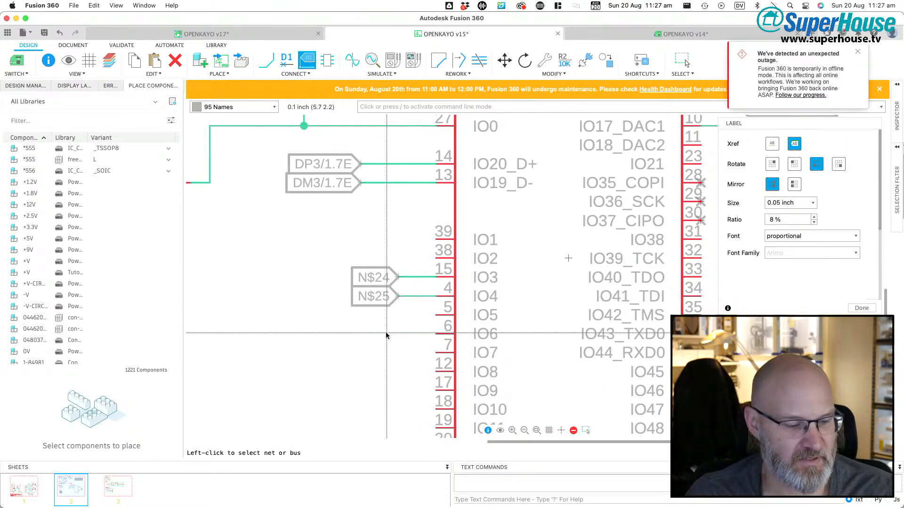
# Step: Rename the net on the IO3 pin to IO3_SDA and the net on the IO4 pin to IO4_SCL
pyautogui.press('n')
pyautogui.click(413, 281)
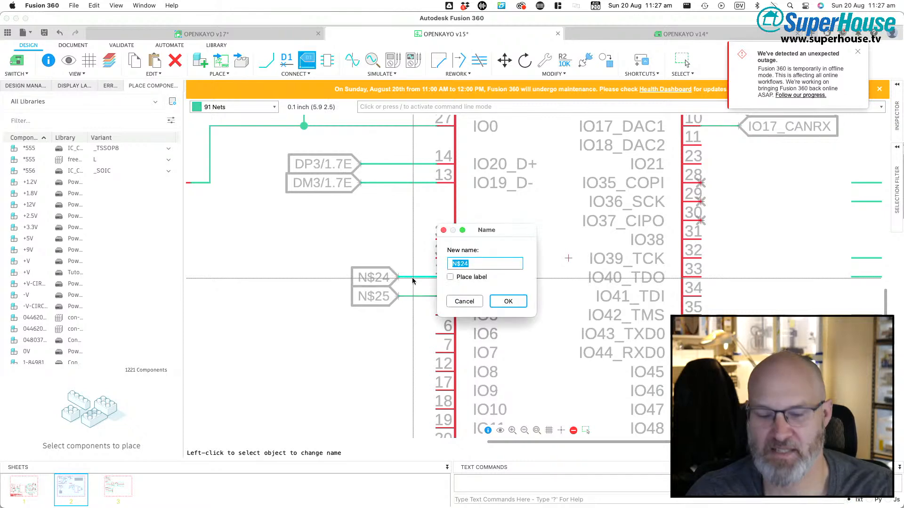
pyautogui.write('IO3_')
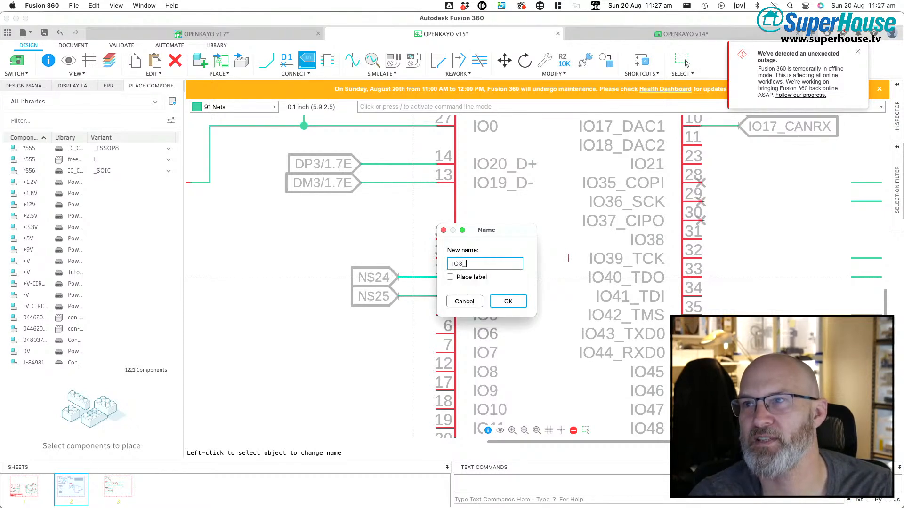
pyautogui.press('Return')
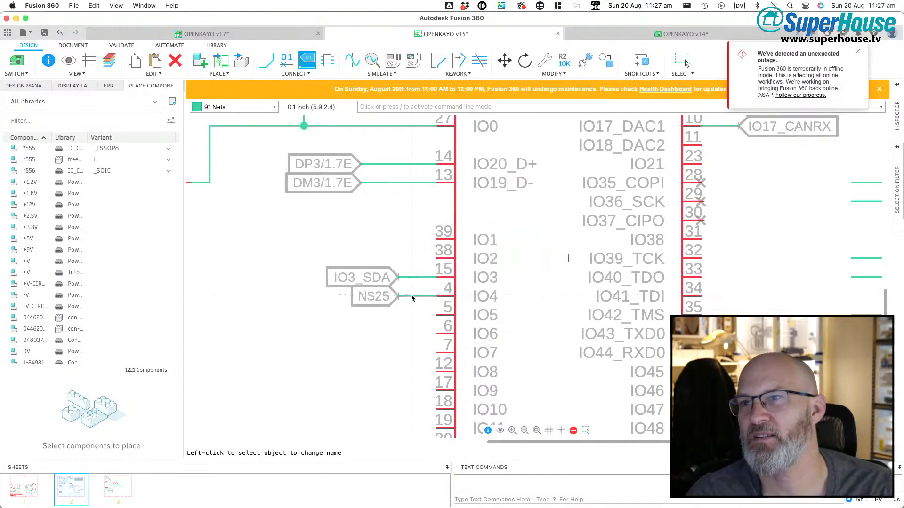
pyautogui.click(412, 296)
pyautogui.write('IO4_')
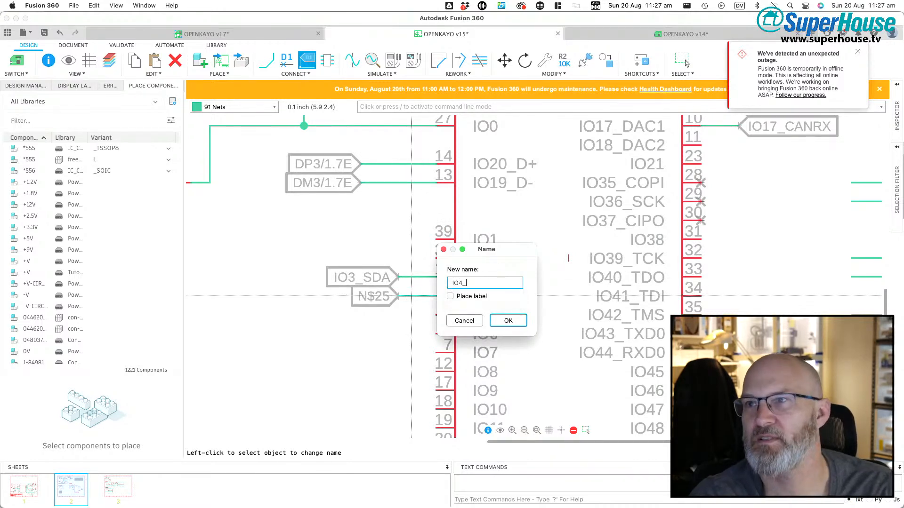
pyautogui.press('Return')
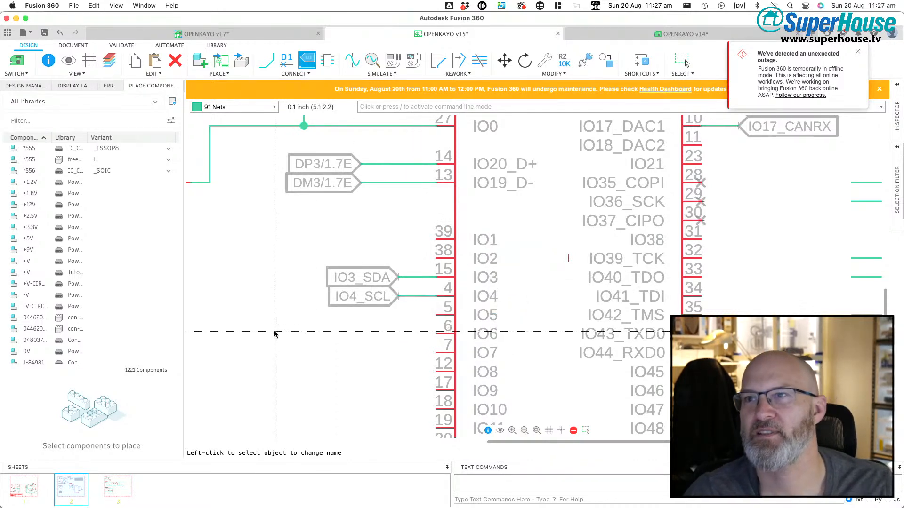
# Step: Delete the unattached IOX_SDA and IOX_SCL net stubs beside the module
pyautogui.scroll(-3, 275, 335)
pyautogui.scroll(-2, 274, 334)
pyautogui.scroll(6, 454, 283)
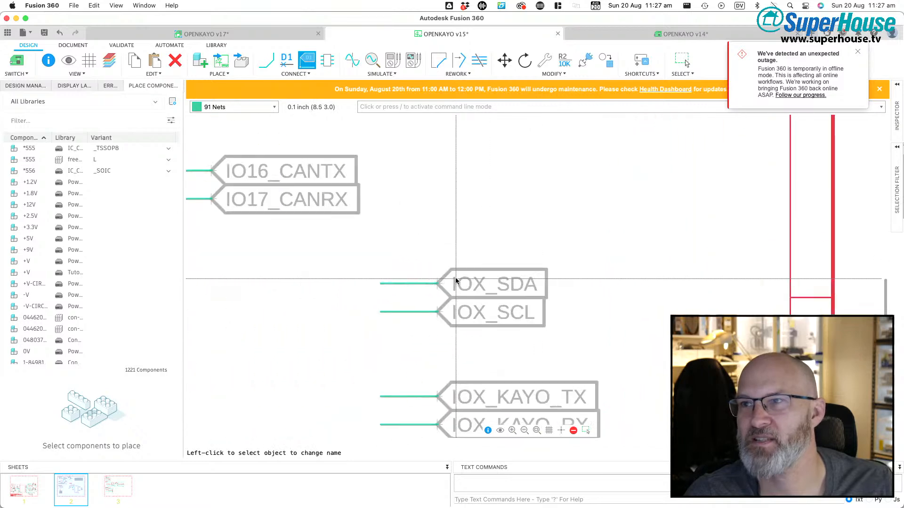
pyautogui.press('Delete')
pyautogui.click(422, 285)
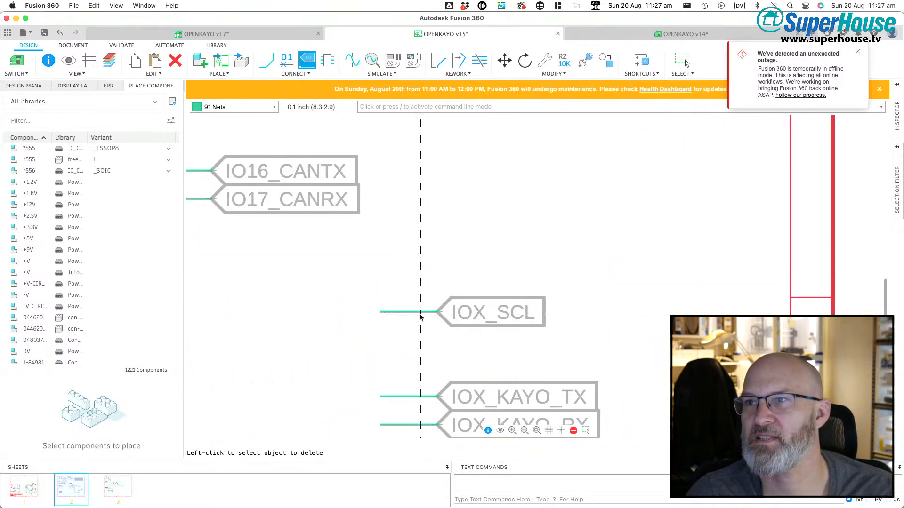
pyautogui.click(422, 313)
# Step: Review the whole sheet and examine the net labels in the CAN Bus Interface, Piezo Beeper and Kayo Serial Interface sections
pyautogui.scroll(-8, 546, 247)
pyautogui.scroll(4, 526, 276)
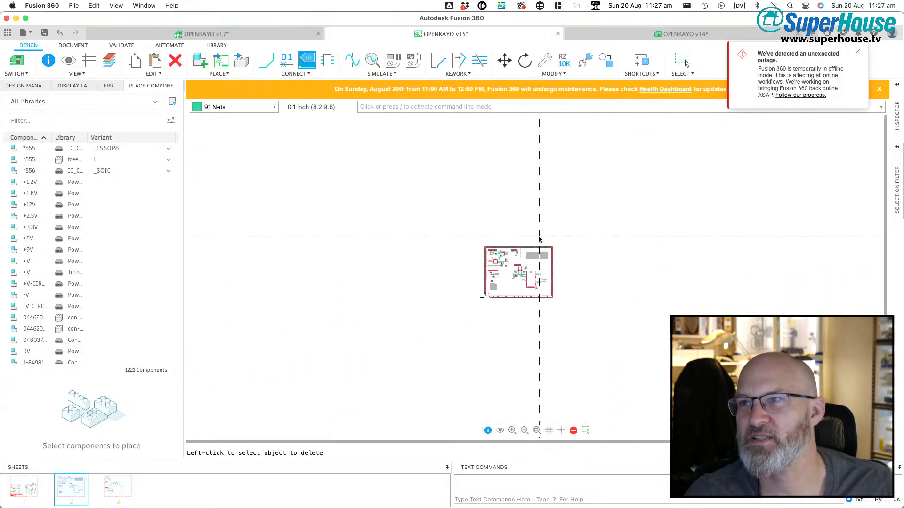
pyautogui.scroll(2, 526, 276)
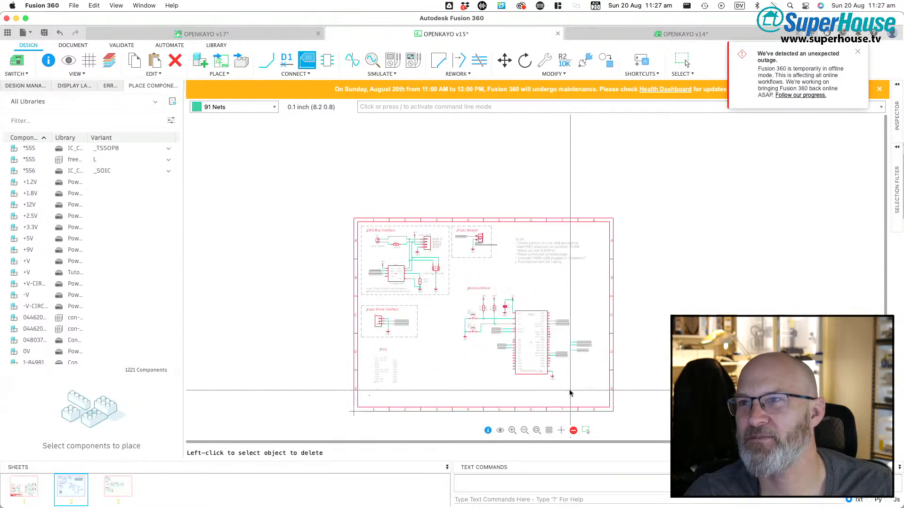
pyautogui.scroll(5, 569, 392)
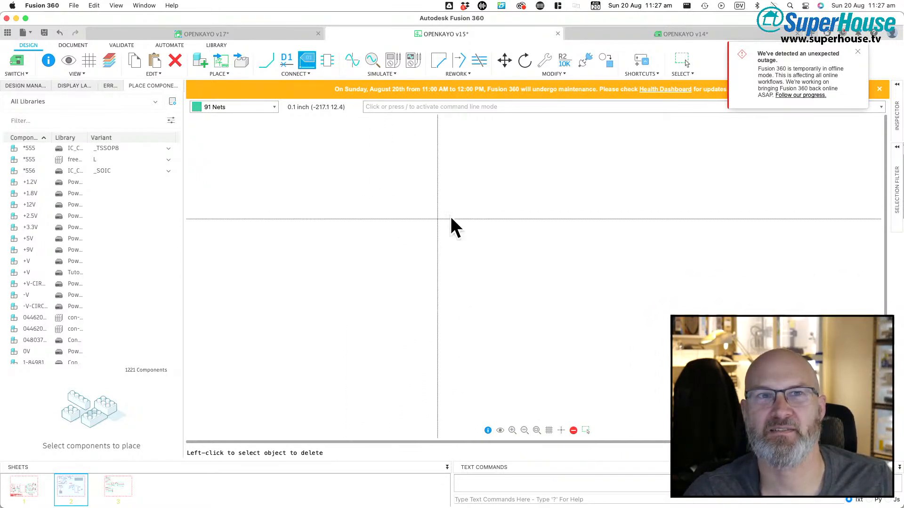
pyautogui.click(537, 430)
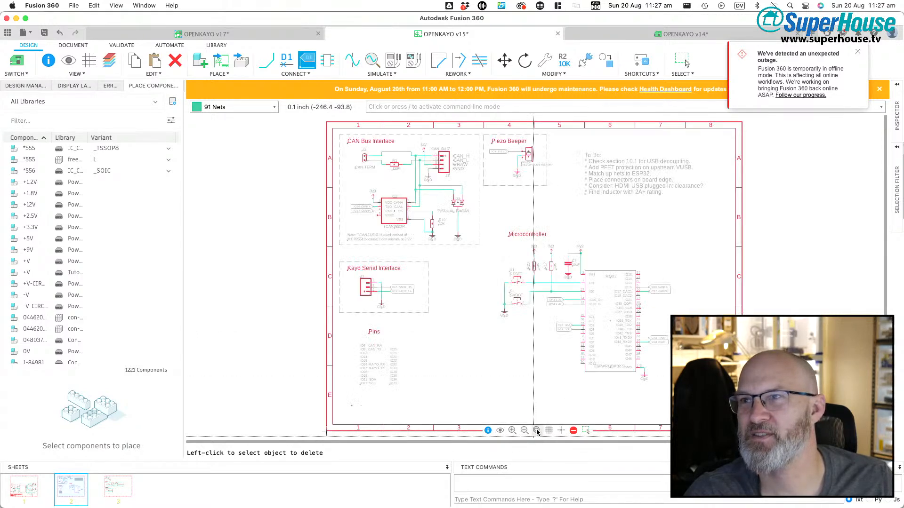
pyautogui.scroll(5, 572, 260)
pyautogui.scroll(-10, 572, 259)
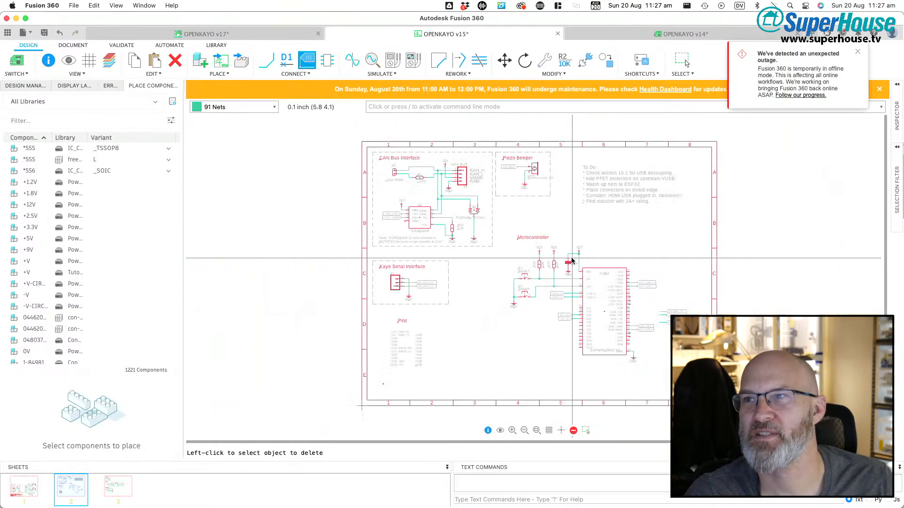
pyautogui.scroll(3, 421, 160)
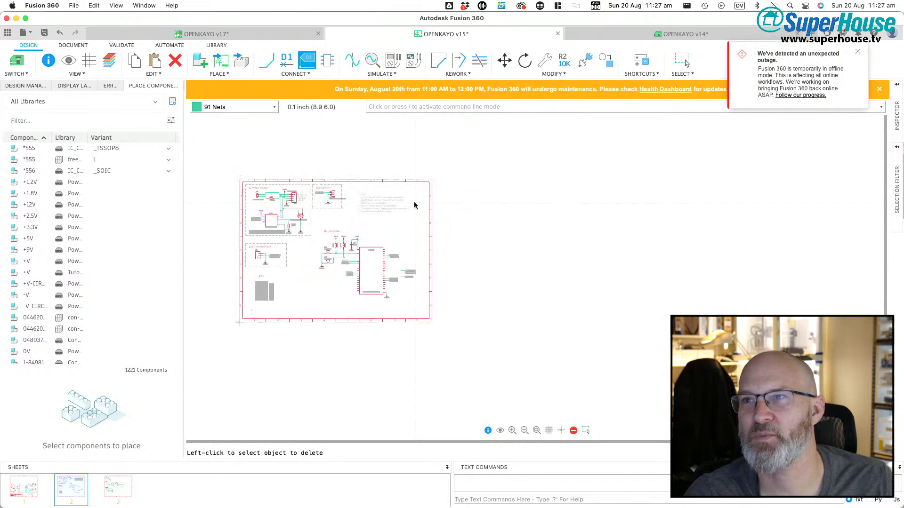
pyautogui.scroll(4, 278, 221)
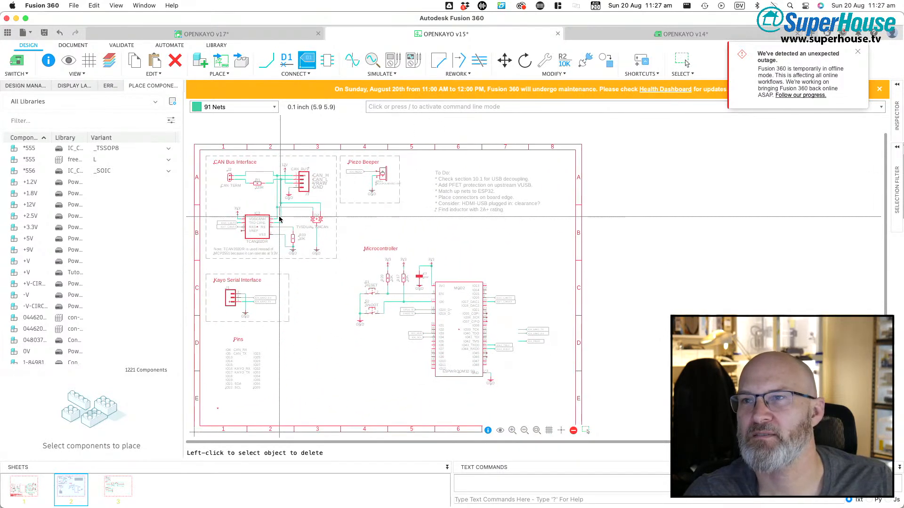
pyautogui.scroll(3, 337, 354)
pyautogui.scroll(3, 369, 268)
pyautogui.scroll(7, 369, 268)
pyautogui.hscroll(-7, 369, 269)
pyautogui.hscroll(3, 370, 269)
pyautogui.scroll(1, 369, 269)
pyautogui.scroll(-1, 369, 269)
pyautogui.hscroll(-3, 369, 269)
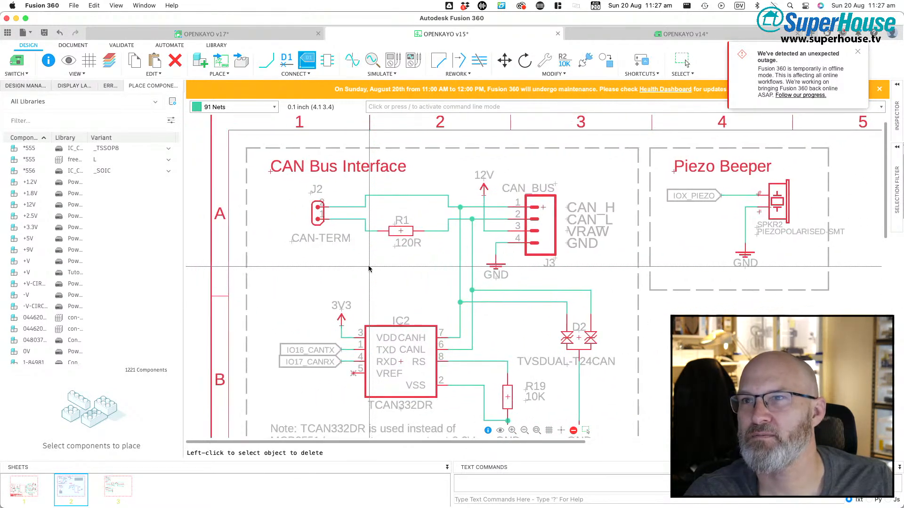
pyautogui.hscroll(2, 369, 268)
pyautogui.scroll(-10, 369, 268)
pyautogui.hscroll(2, 369, 268)
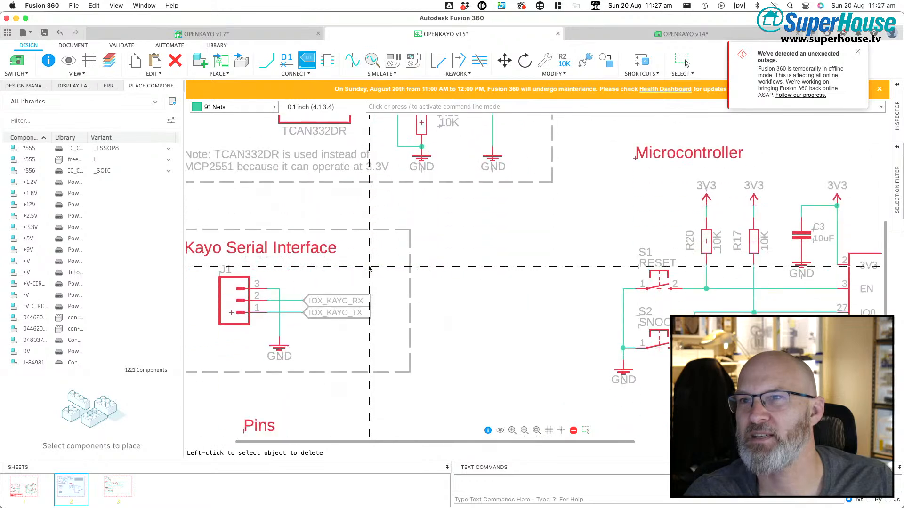
# Step: Examine the Microcontroller section's assigned pins, free pins and the remaining unattached IOX labels
pyautogui.hscroll(-3, 369, 268)
pyautogui.scroll(-7, 369, 268)
pyautogui.hscroll(2, 370, 268)
pyautogui.hscroll(5, 369, 268)
pyautogui.scroll(2, 369, 268)
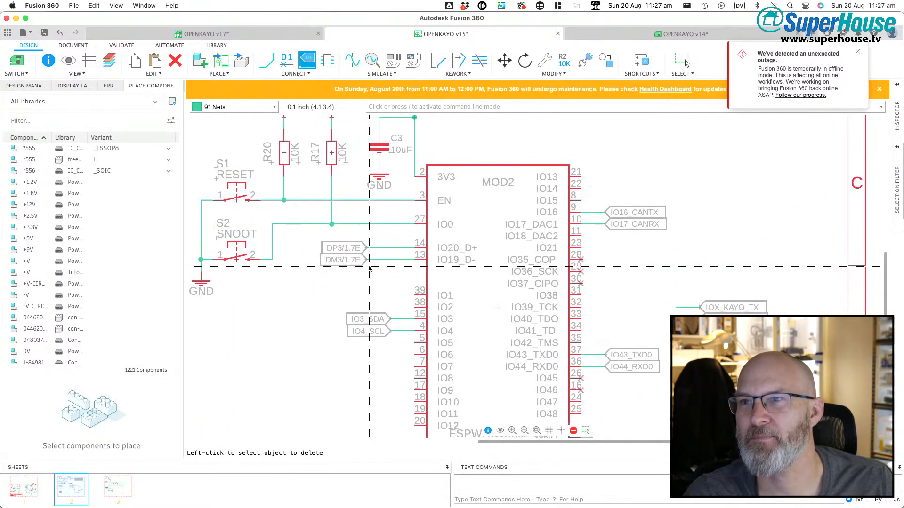
pyautogui.hscroll(-2, 369, 268)
pyautogui.scroll(5, 369, 269)
pyautogui.scroll(-5, 354, 340)
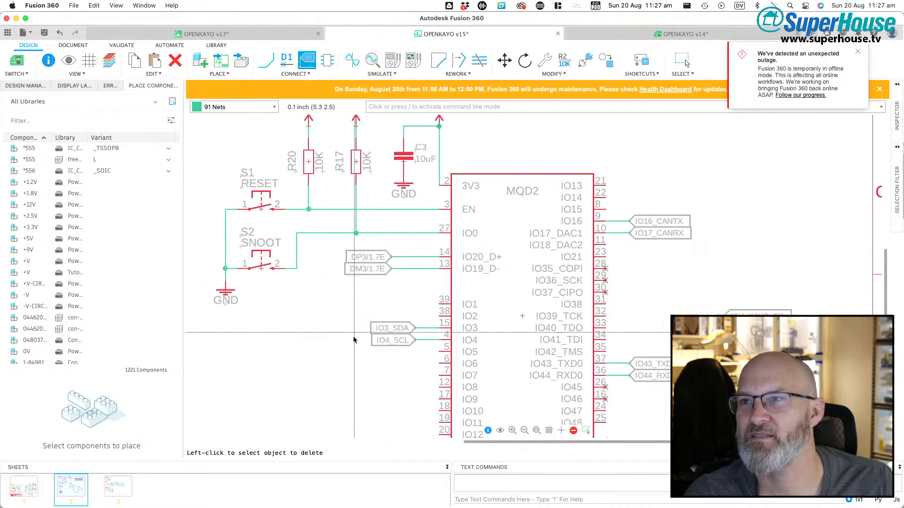
pyautogui.scroll(-6, 360, 367)
pyautogui.hscroll(2, 361, 368)
pyautogui.scroll(3, 364, 387)
pyautogui.hscroll(-5, 364, 387)
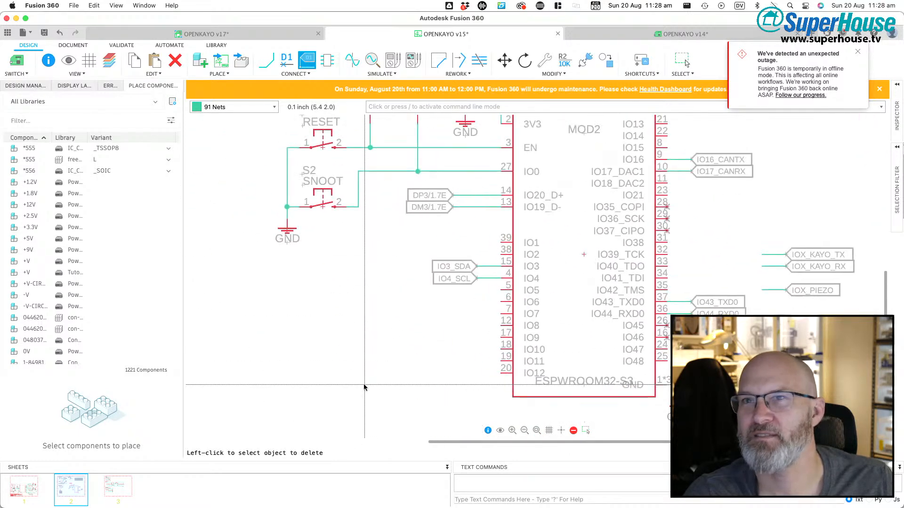
# Step: Check the power regulator sheet and the USB hub sheet, and return to the microcontroller sheet
pyautogui.click(119, 487)
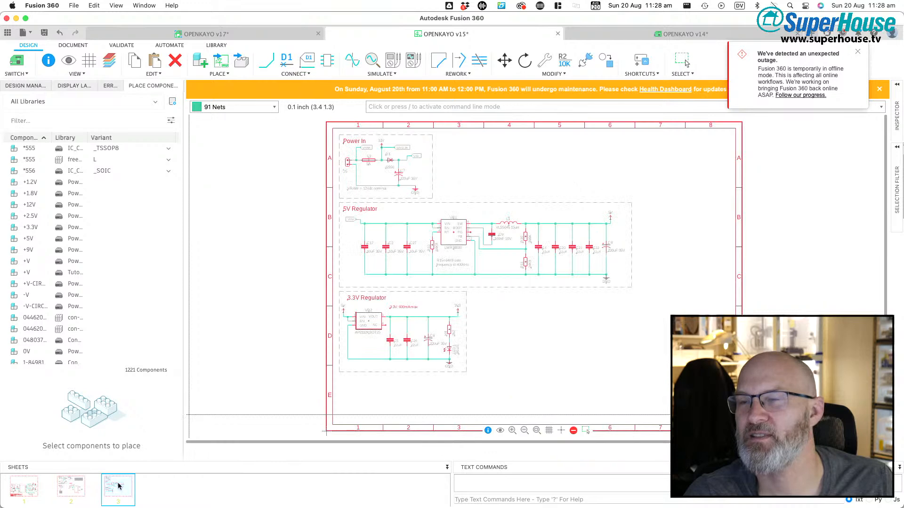
pyautogui.click(29, 488)
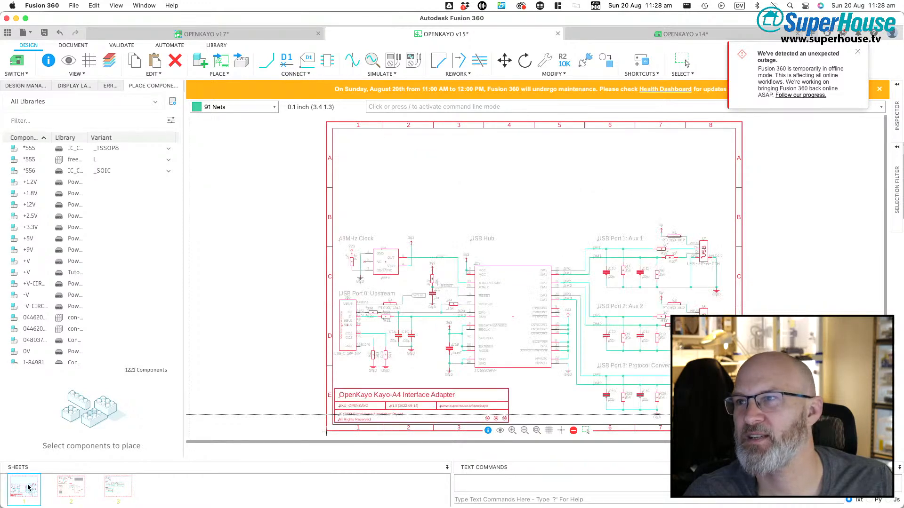
pyautogui.click(70, 489)
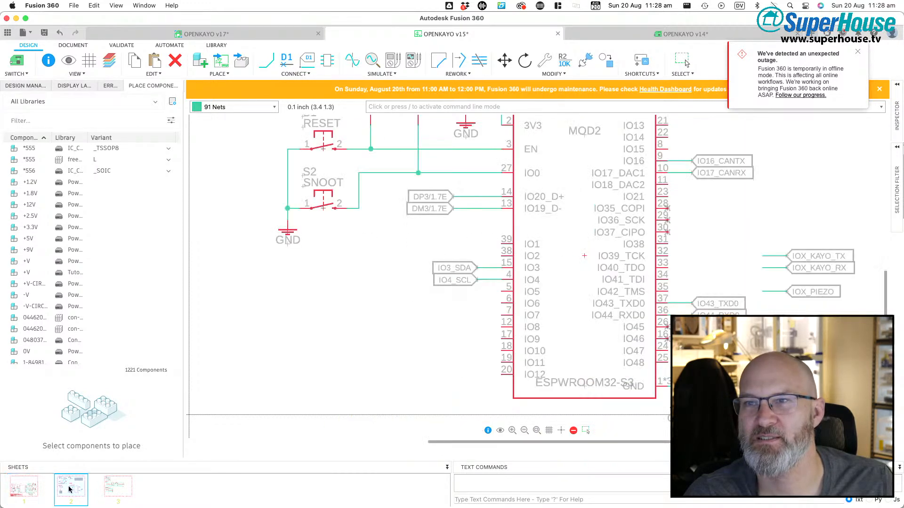
# Step: Copy the no-connect cross from the IO37_CIPO pin onto the ESP32-S3 module's IO4 and IO3 pins
pyautogui.scroll(3, 378, 264)
pyautogui.hscroll(4, 378, 264)
pyautogui.scroll(-3, 377, 264)
pyautogui.scroll(1, 400, 289)
pyautogui.scroll(6, 422, 315)
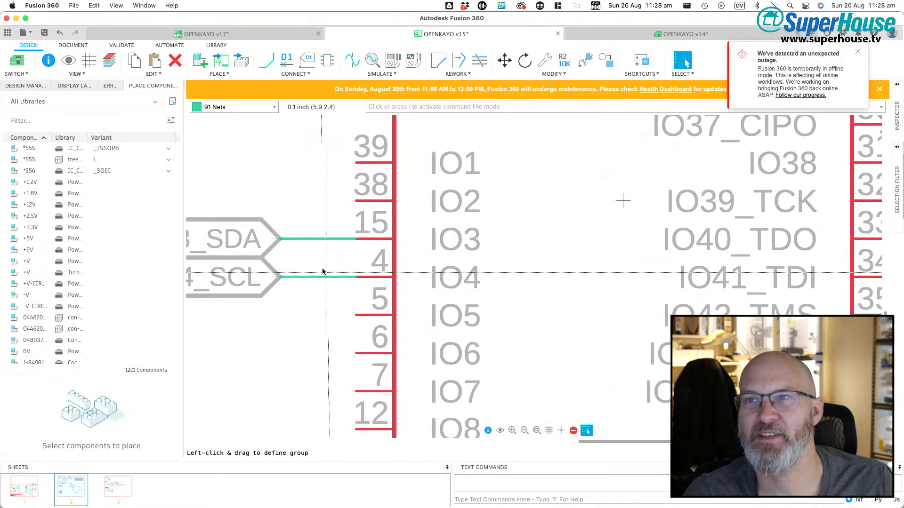
pyautogui.scroll(-5, 337, 260)
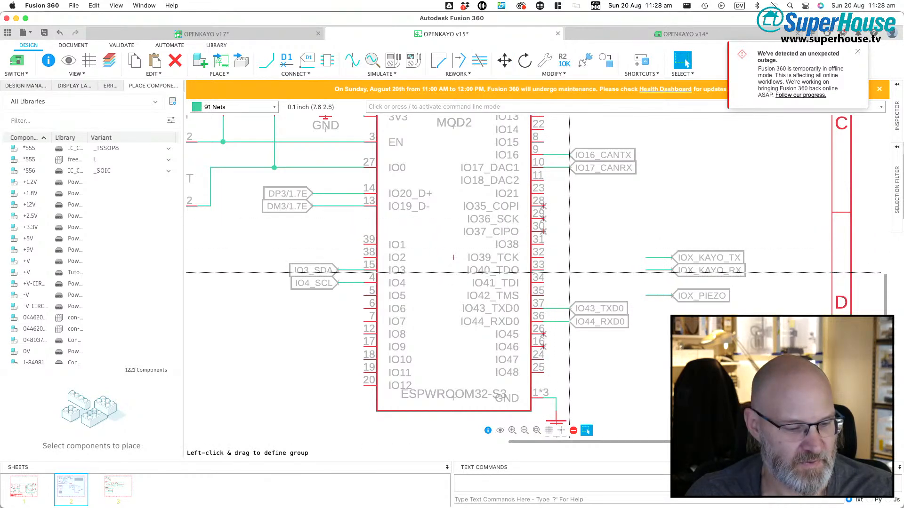
pyautogui.press('/')
pyautogui.write('copy')
pyautogui.press('Return')
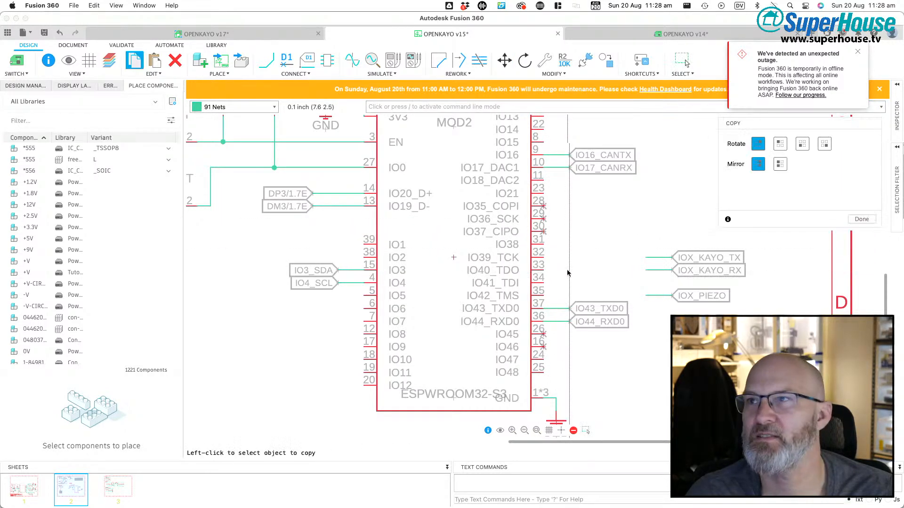
pyautogui.click(542, 231)
pyautogui.click(362, 285)
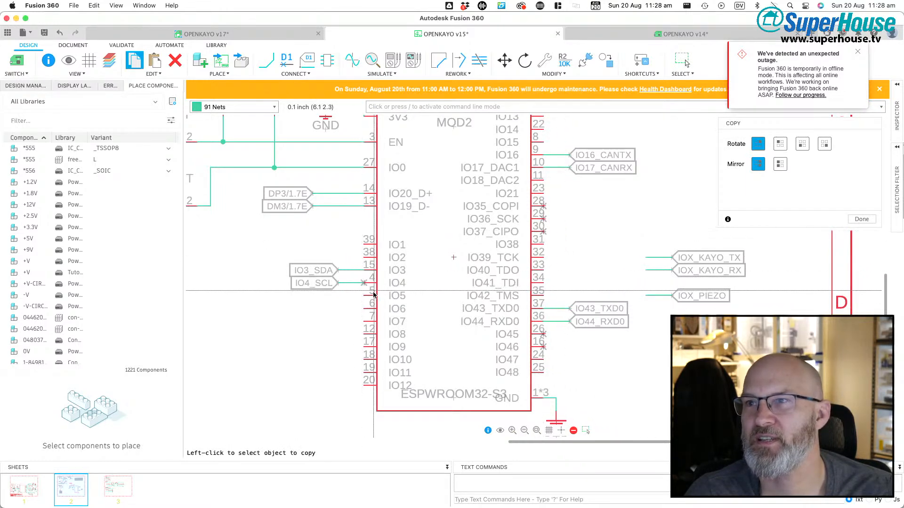
pyautogui.click(545, 233)
pyautogui.click(363, 270)
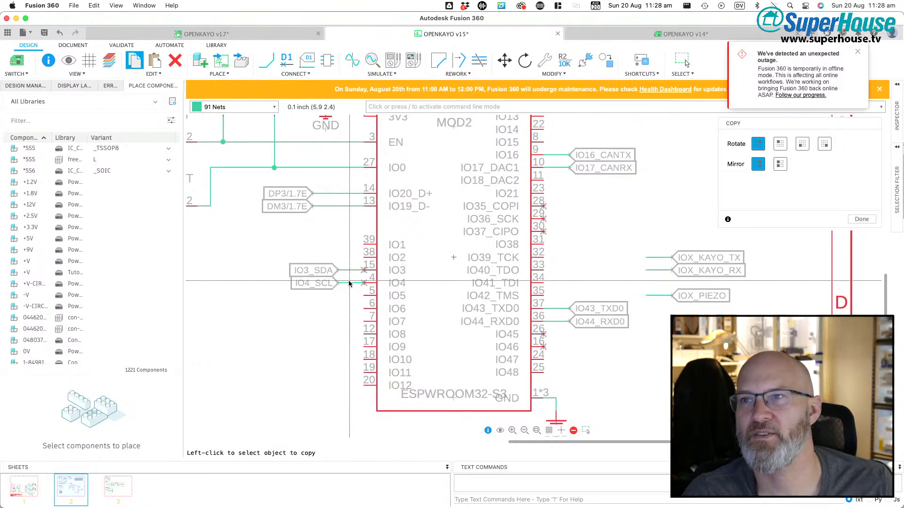
# Step: Examine the crosses on the IO3_SDA and IO4_SCL connections and the module's surrounding pins, and end the copying
pyautogui.scroll(10, 360, 277)
pyautogui.scroll(-3, 412, 262)
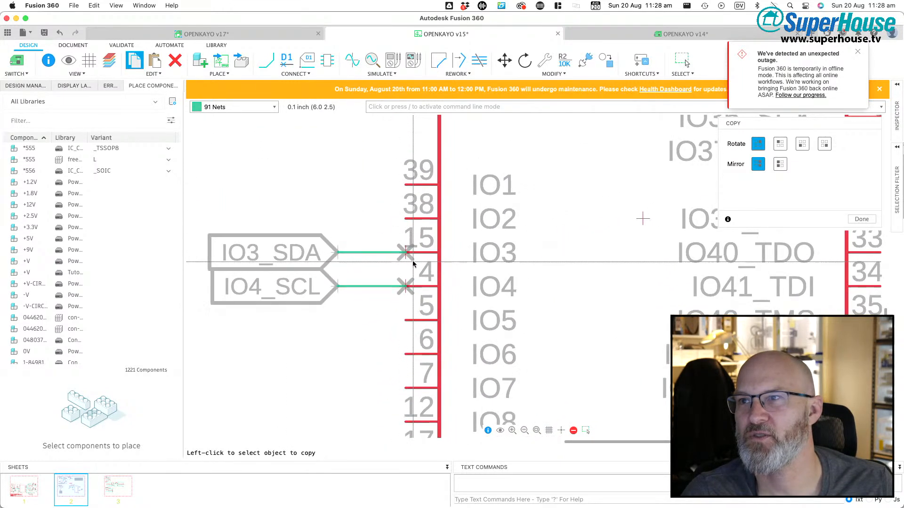
pyautogui.scroll(-5, 319, 249)
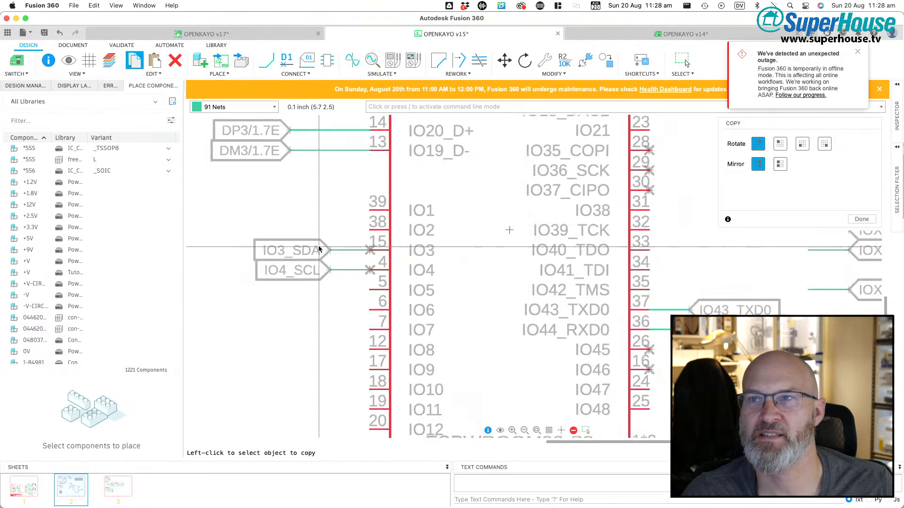
pyautogui.hscroll(2, 316, 234)
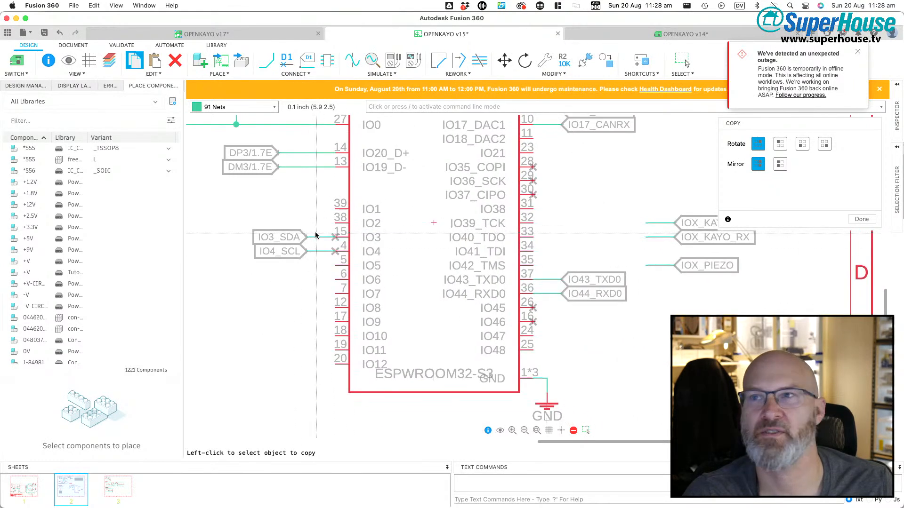
pyautogui.scroll(-2, 403, 245)
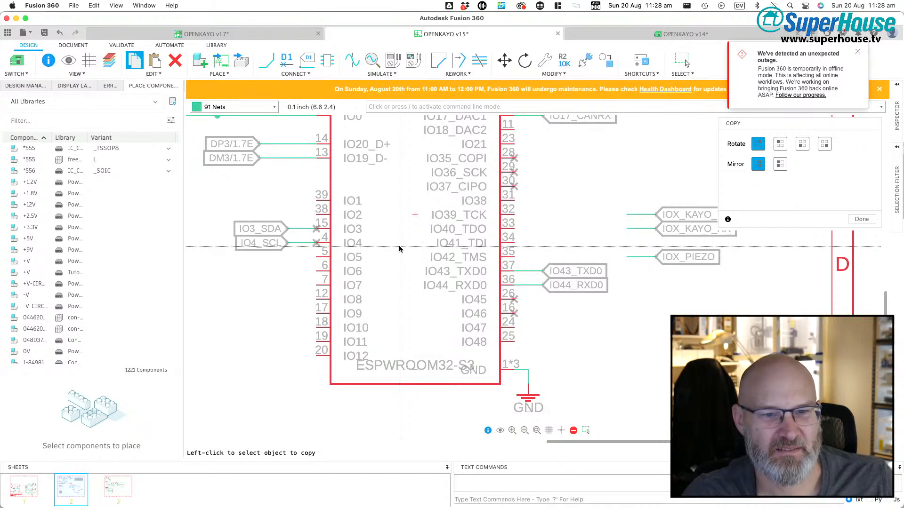
pyautogui.hscroll(-1, 400, 249)
pyautogui.scroll(1, 400, 249)
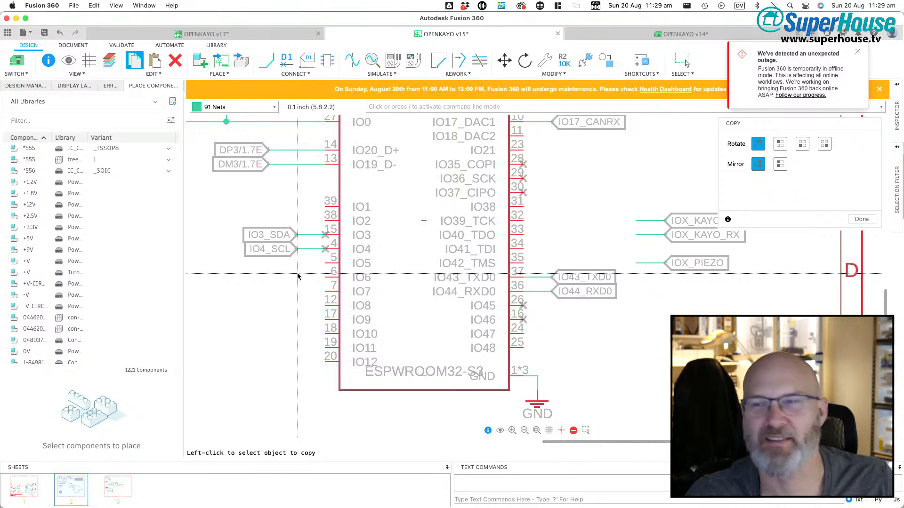
pyautogui.scroll(-1, 243, 299)
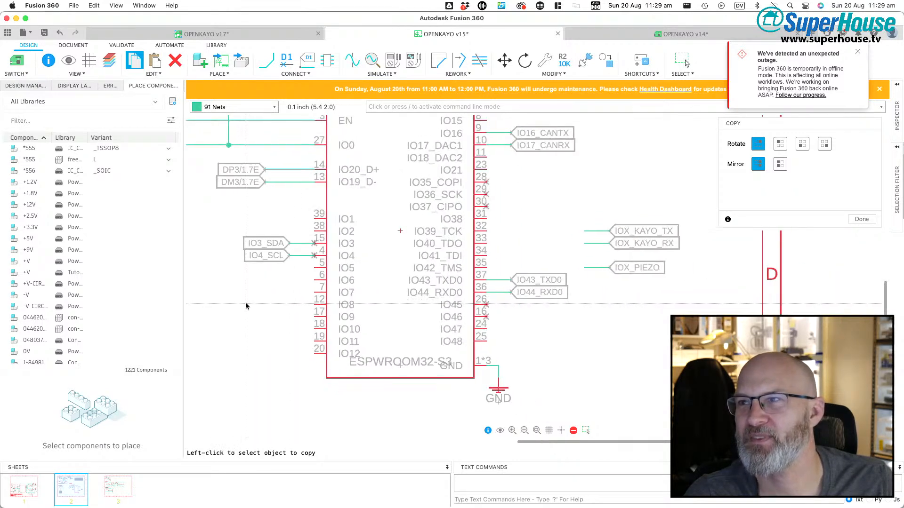
pyautogui.scroll(3, 335, 310)
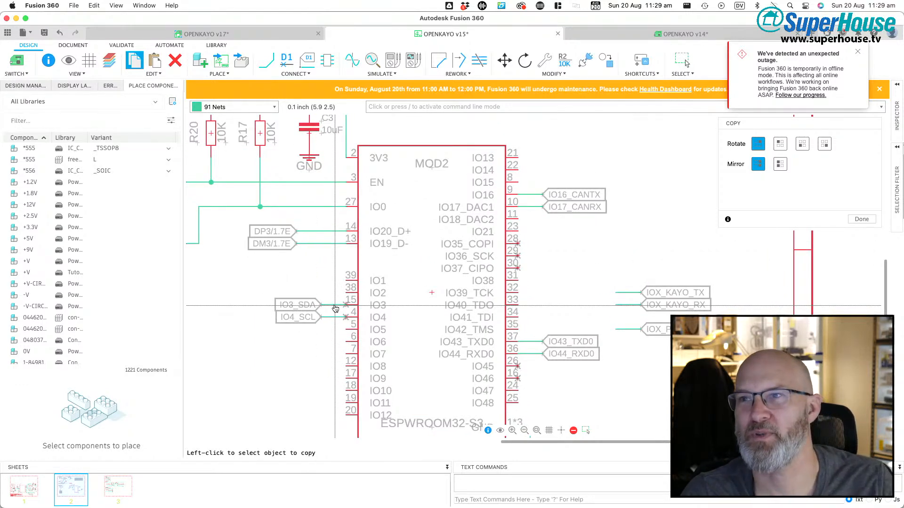
pyautogui.press('Escape')
# Step: Switch to Chrome to check the Adafruit Feather ESP32-S3 pinout and bring up the GitHub issue on ESP32-S3 strapping pins
pyautogui.press('super+Tab')
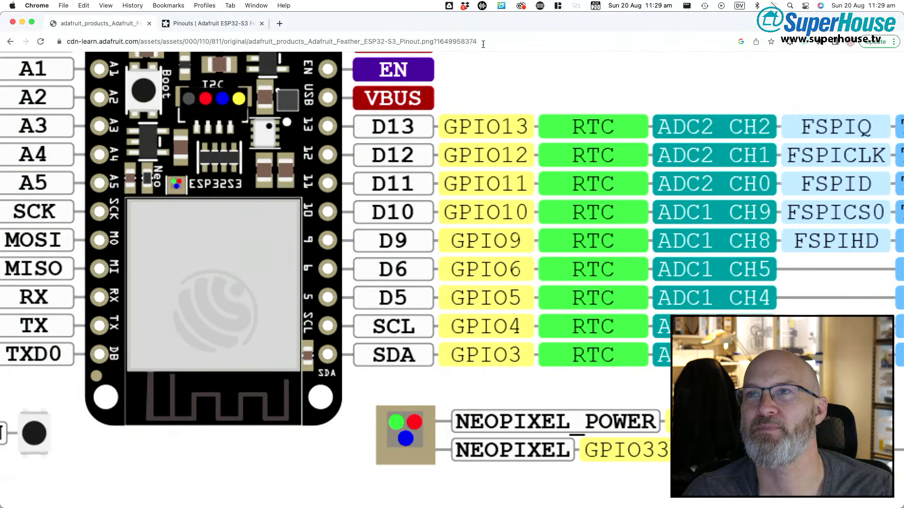
pyautogui.moveTo(430, 29); pyautogui.dragTo(476, 507)
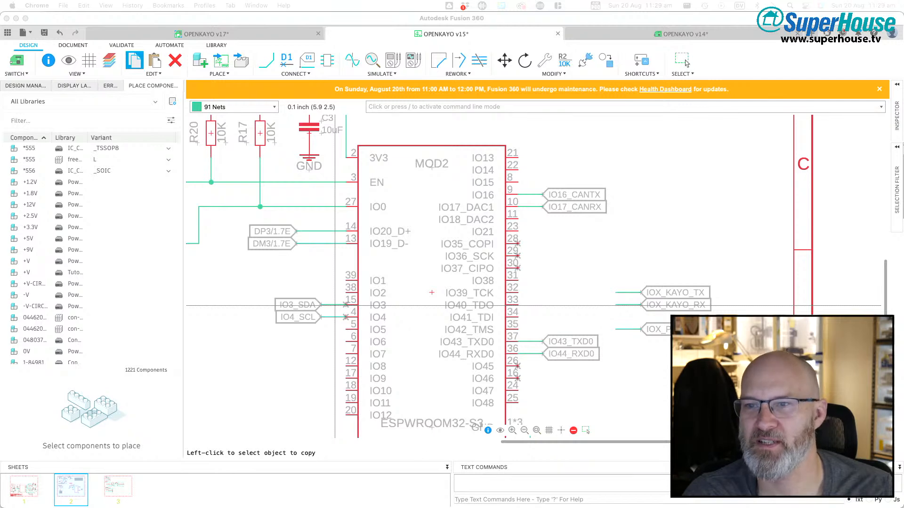
pyautogui.press('super+Tab')
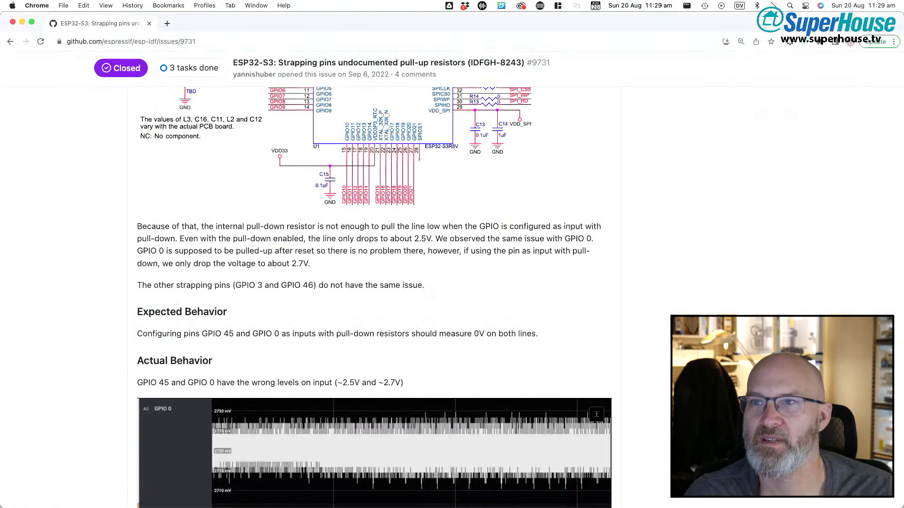
# Step: Read the GitHub issue's problem description and examine its schematic around the GPIO3, GPIO45 and GPIO46 pins
pyautogui.scroll(1, 247, 260)
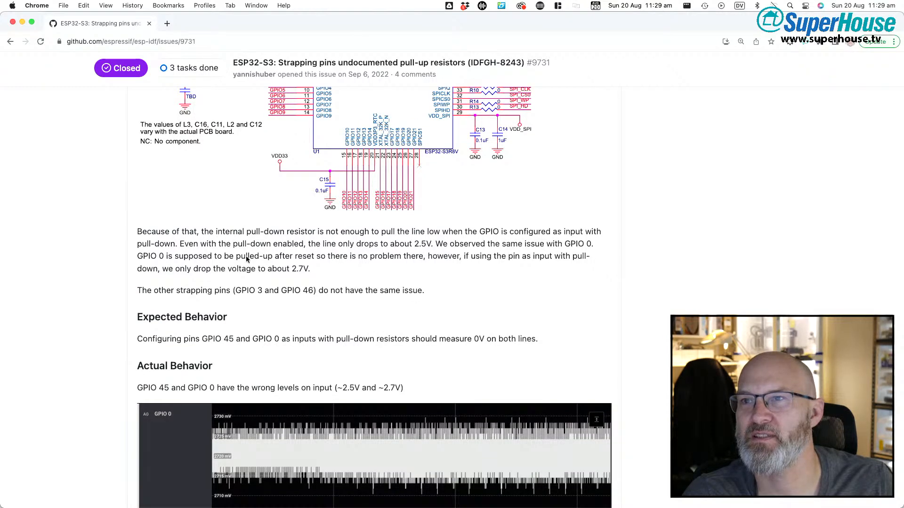
pyautogui.scroll(3, 245, 260)
pyautogui.scroll(6, 247, 261)
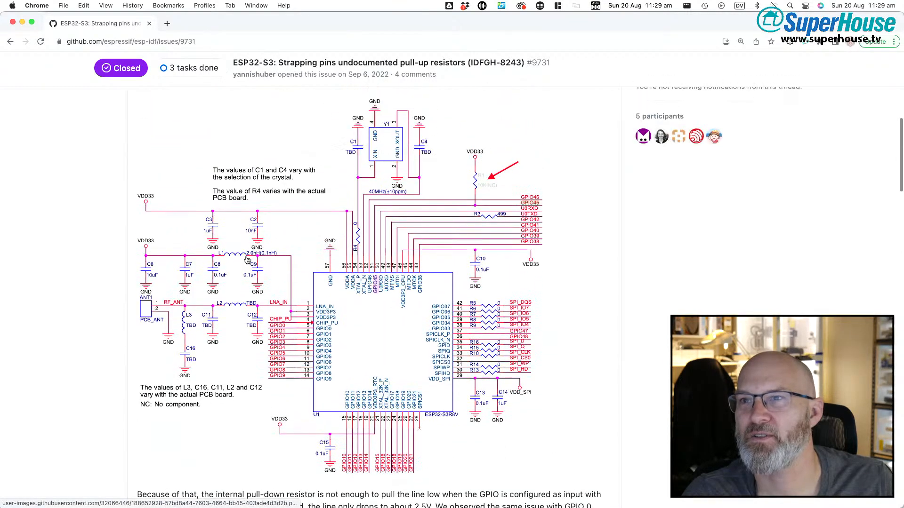
pyautogui.scroll(2, 247, 259)
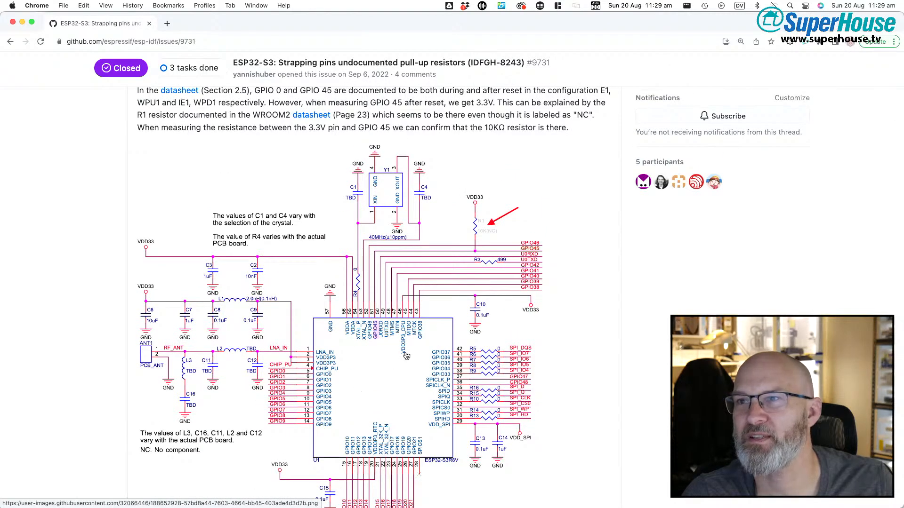
pyautogui.scroll(-2, 370, 373)
pyautogui.scroll(-1, 360, 371)
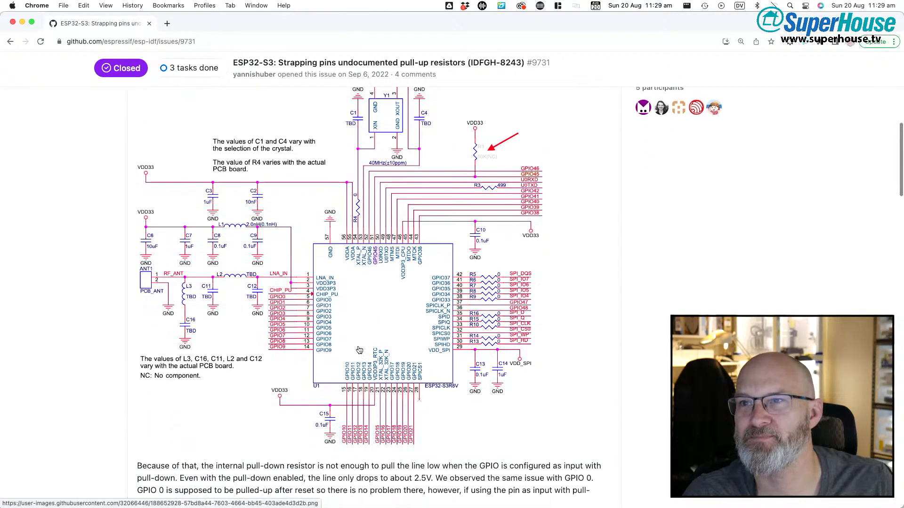
pyautogui.keyDown('ctrl'); pyautogui.scroll(5, 309, 336); pyautogui.keyUp('ctrl')
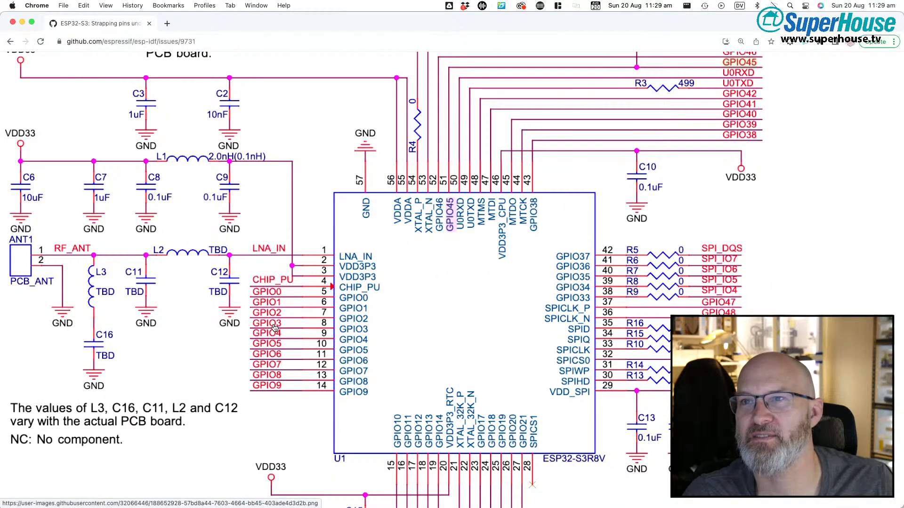
pyautogui.keyDown('ctrl'); pyautogui.scroll(-2, 276, 328); pyautogui.keyUp('ctrl')
pyautogui.keyDown('ctrl'); pyautogui.scroll(-5, 275, 328); pyautogui.keyUp('ctrl')
pyautogui.scroll(8, 295, 96)
pyautogui.scroll(2, 295, 97)
# Step: Search the web for "esp32 s3 io3 strapping pin" and open Espressif's ESP32-S3 Series Hardware Design Guidelines
pyautogui.click(264, 41)
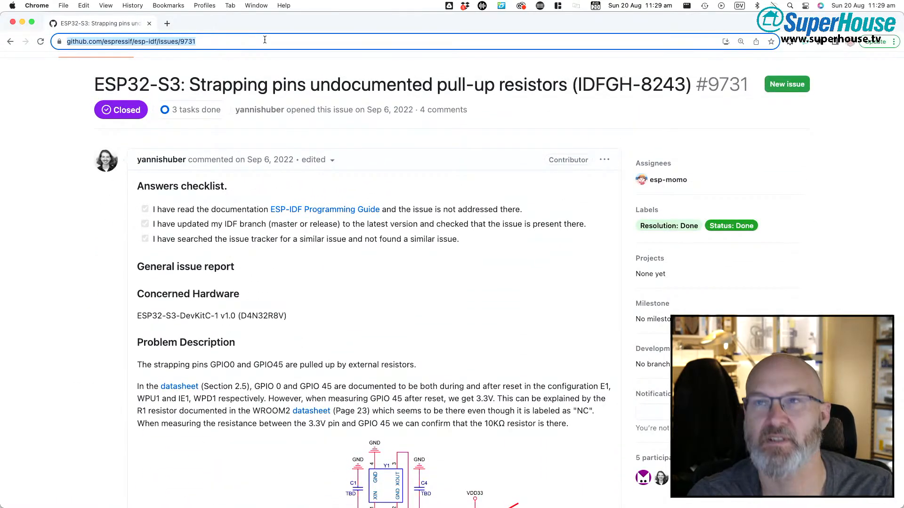
pyautogui.write('esp32')
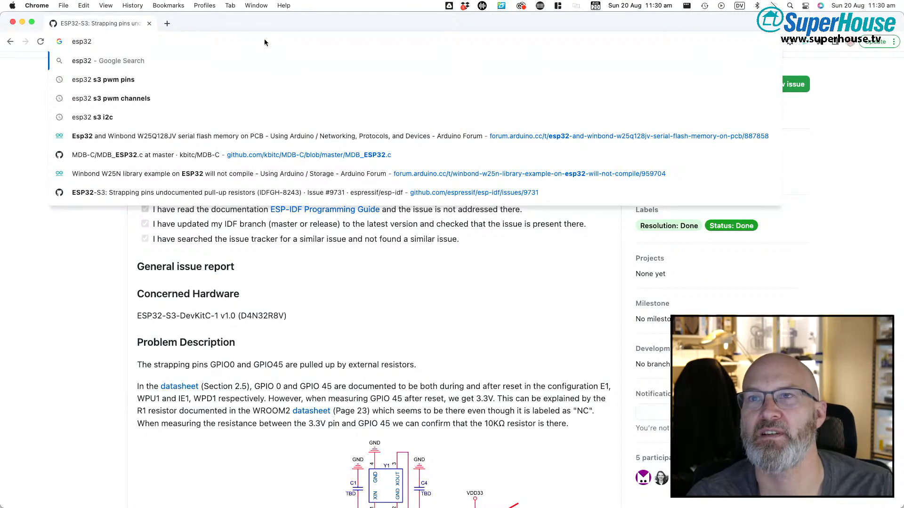
pyautogui.write(' s3 ')
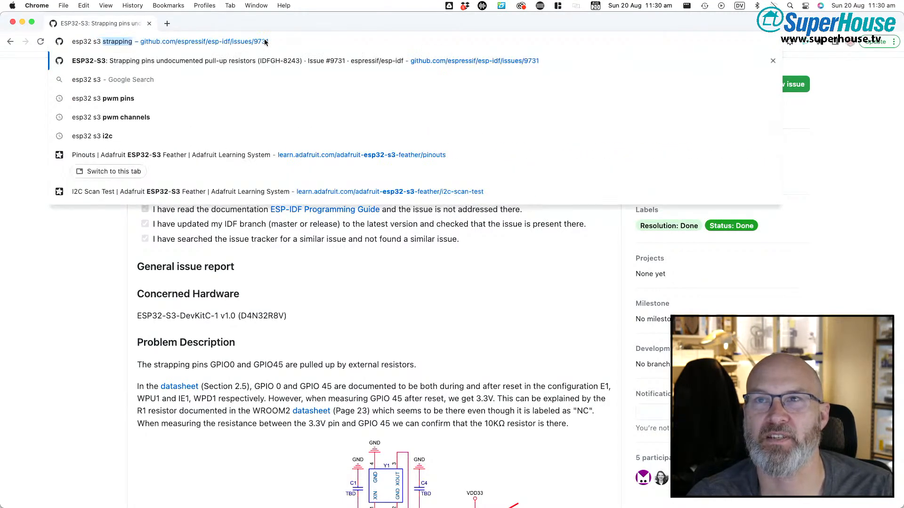
pyautogui.write('io3 strapping pin')
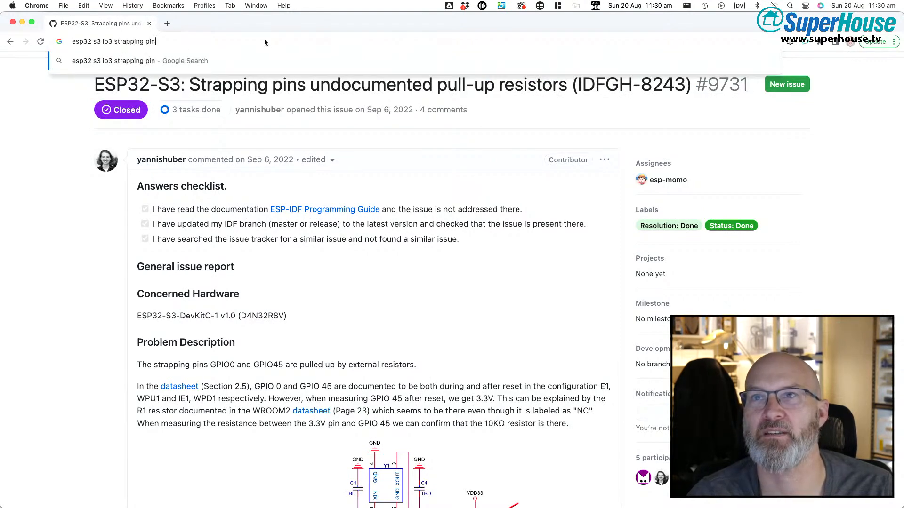
pyautogui.press('Return')
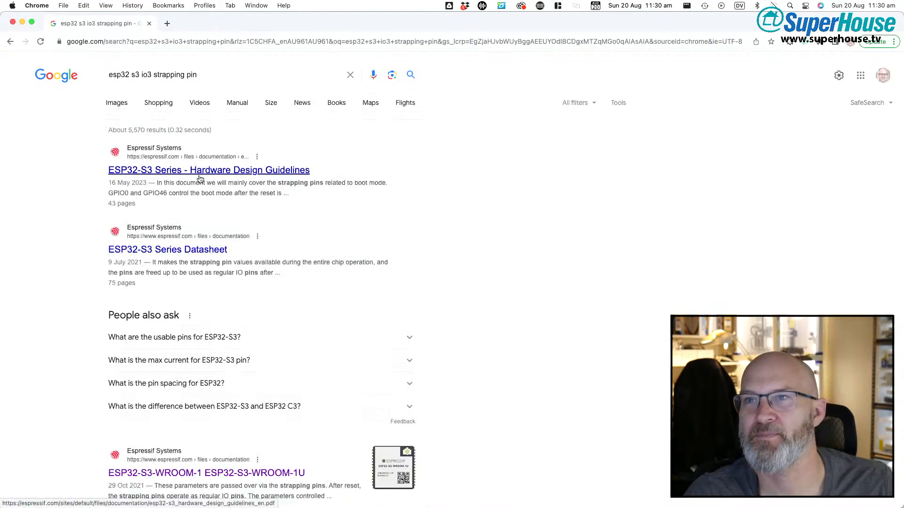
pyautogui.click(177, 172)
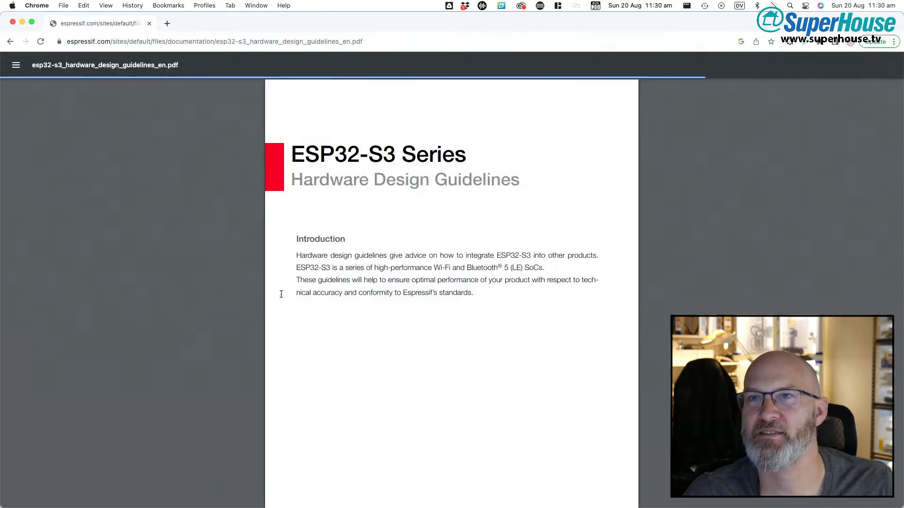
# Step: Find "strapping" in the guidelines and go to section 2.7 Strapping Pins to read its boot mode and timing tables
pyautogui.scroll(-15, 361, 296)
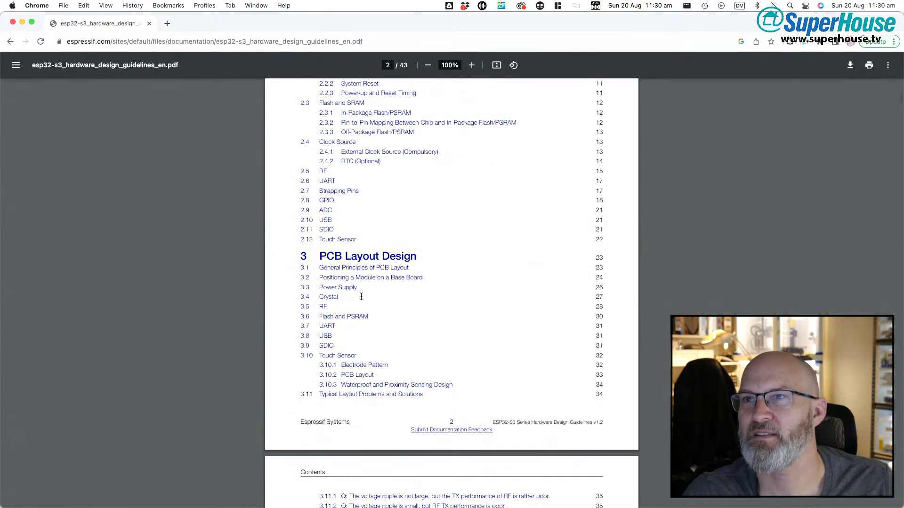
pyautogui.scroll(3, 362, 296)
pyautogui.press('super+f')
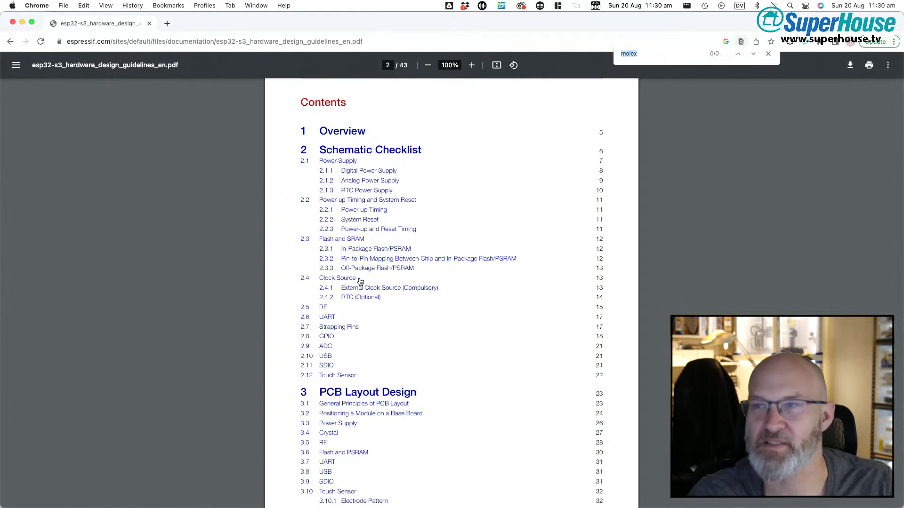
pyautogui.write('straping')
pyautogui.press('BackSpace')
pyautogui.press('BackSpace')
pyautogui.press('BackSpace')
pyautogui.write('ping')
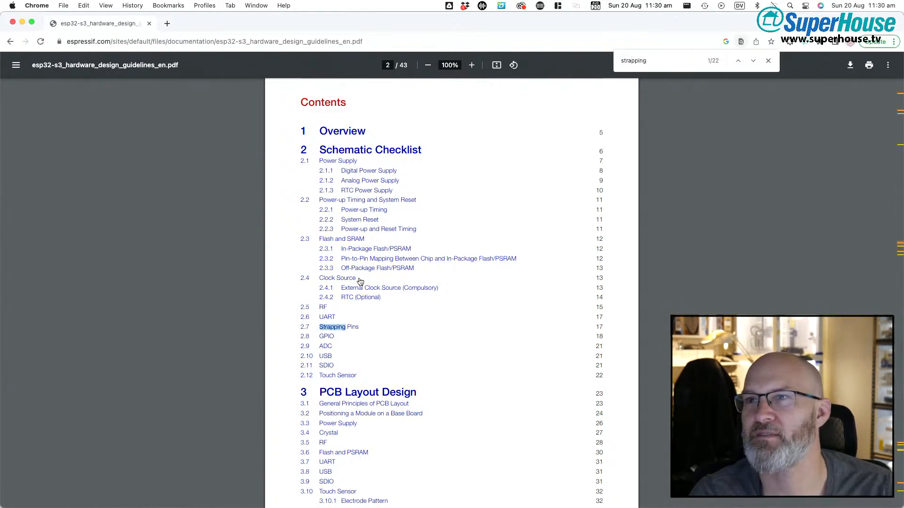
pyautogui.click(348, 328)
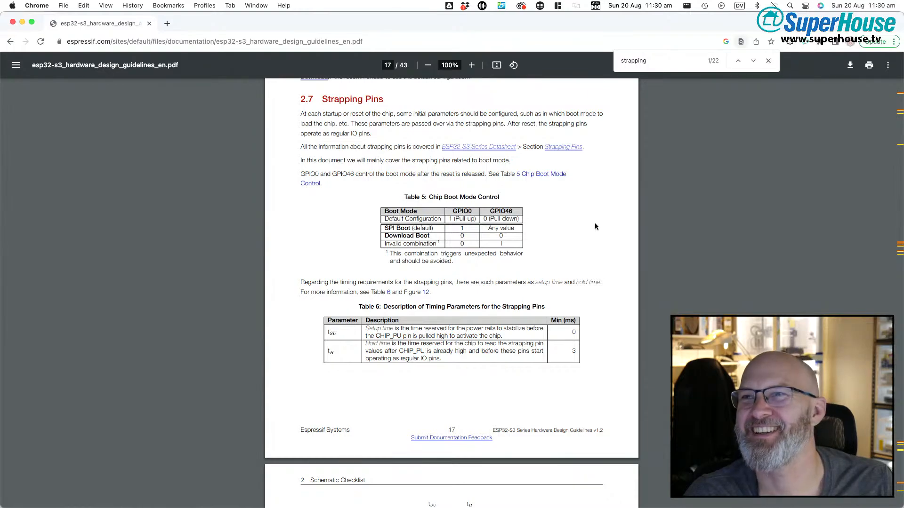
pyautogui.keyDown('ctrl'); pyautogui.scroll(5, 595, 222); pyautogui.keyUp('ctrl')
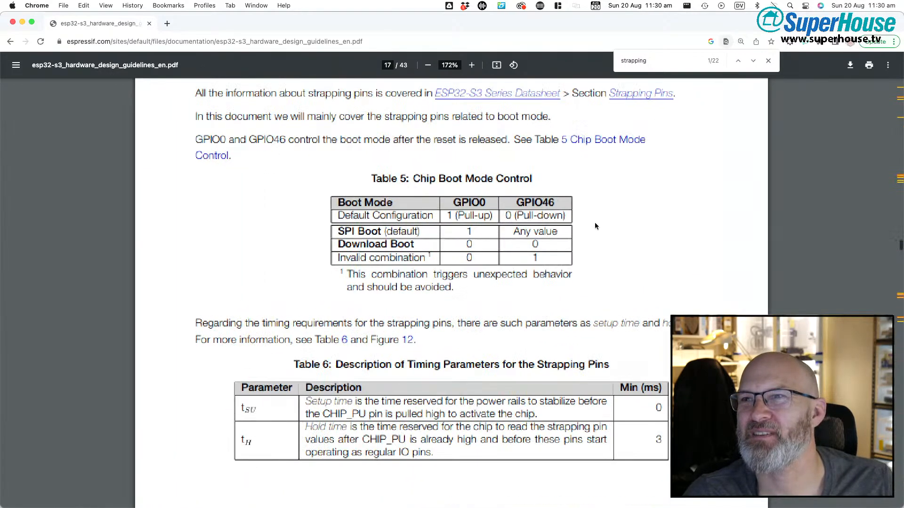
# Step: Examine section 2.7 Strapping Pins of the hardware design guidelines, including the boot mode table, timing parameters and following GPIO notes
pyautogui.scroll(6, 398, 244)
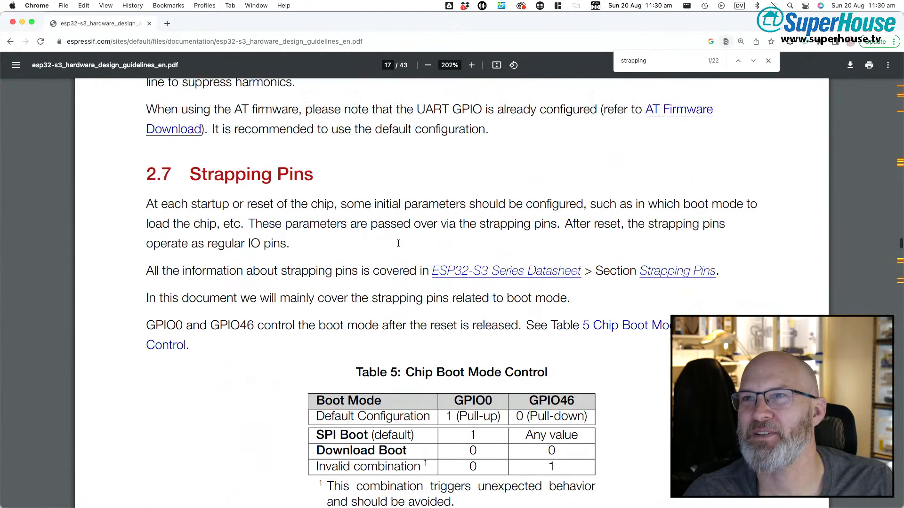
pyautogui.scroll(-4, 313, 254)
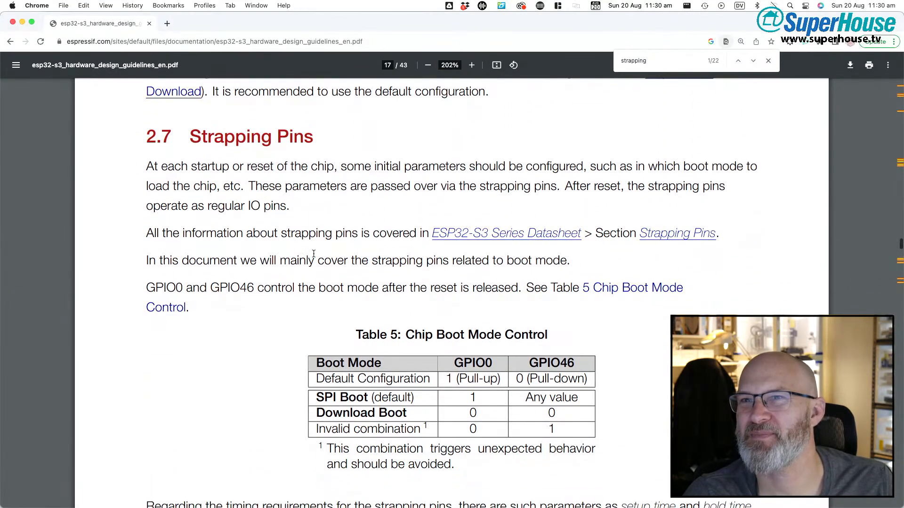
pyautogui.scroll(-2, 599, 236)
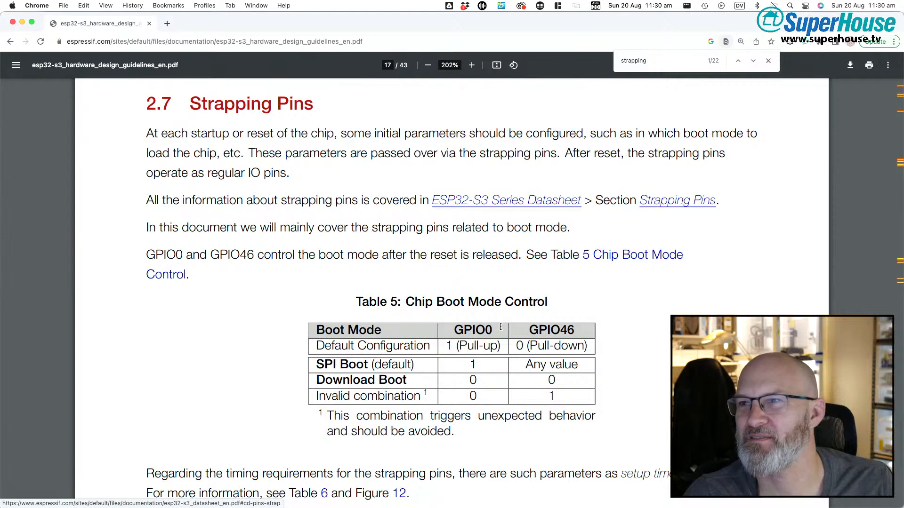
pyautogui.scroll(-2, 500, 327)
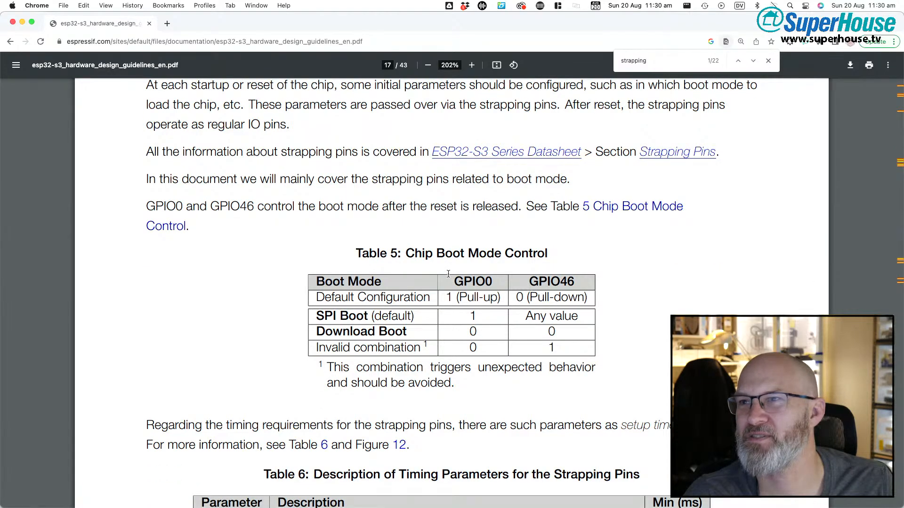
pyautogui.scroll(-13, 569, 291)
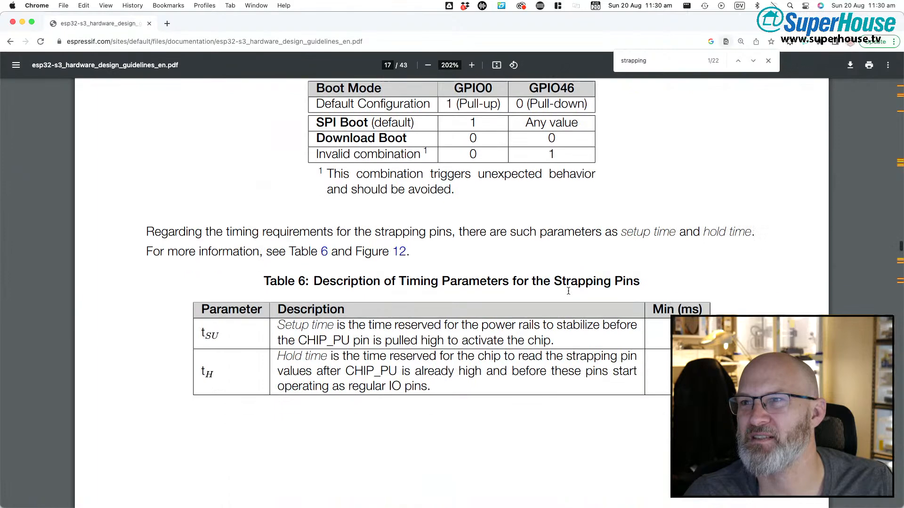
pyautogui.scroll(-20, 569, 291)
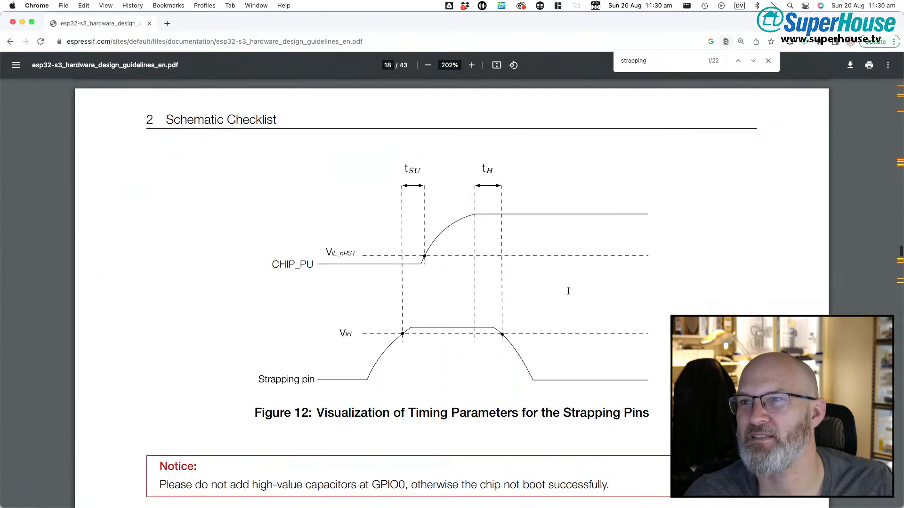
pyautogui.scroll(-3, 569, 291)
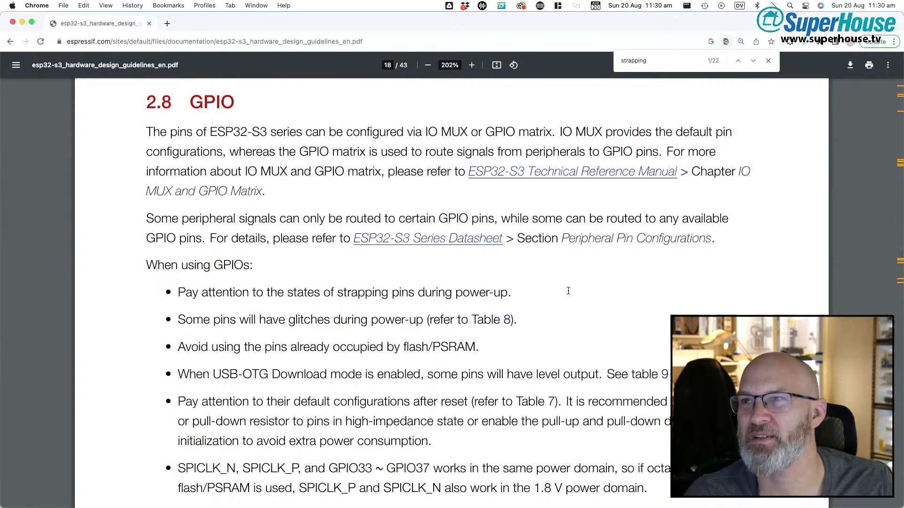
pyautogui.scroll(-20, 568, 291)
pyautogui.scroll(20, 569, 291)
pyautogui.scroll(15, 568, 291)
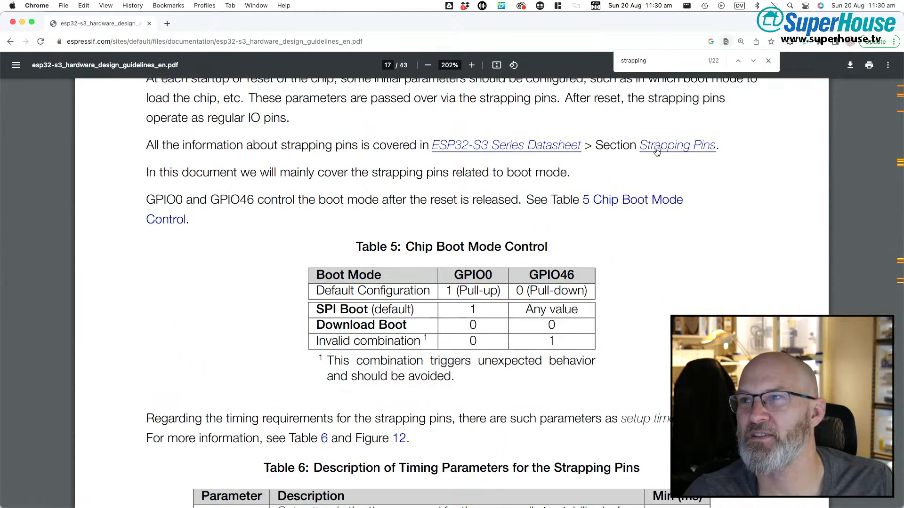
# Step: Open the linked Strapping Pins section of the ESP32-S3 Series Datasheet and review the parameters the pins control at reset
pyautogui.click(657, 150)
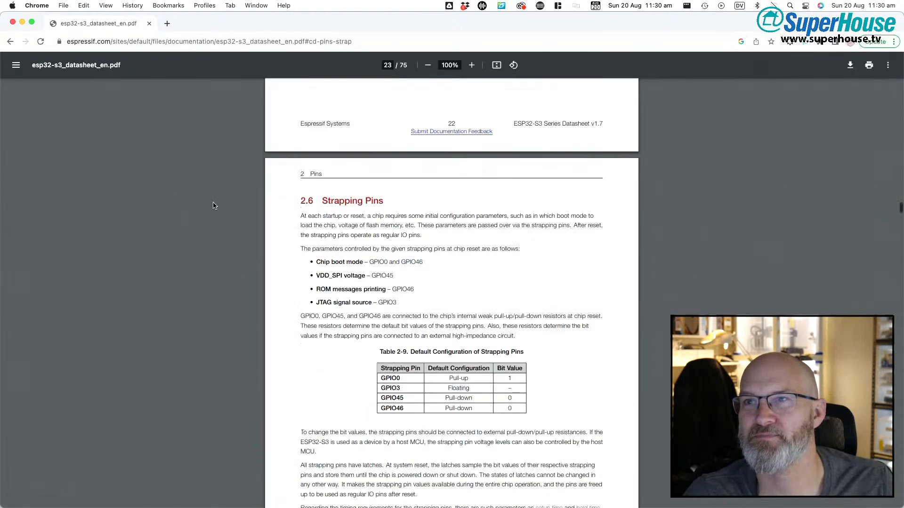
pyautogui.keyDown('ctrl'); pyautogui.scroll(10, 412, 289); pyautogui.keyUp('ctrl')
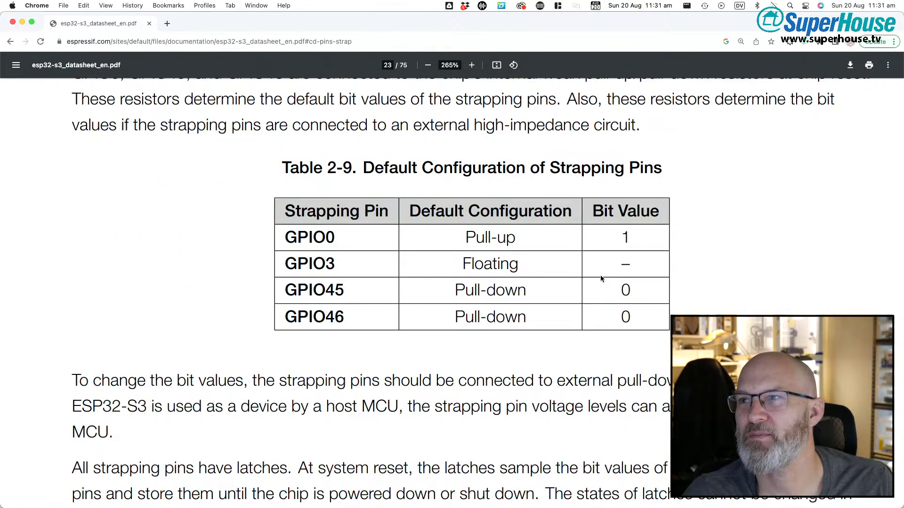
pyautogui.scroll(5, 444, 253)
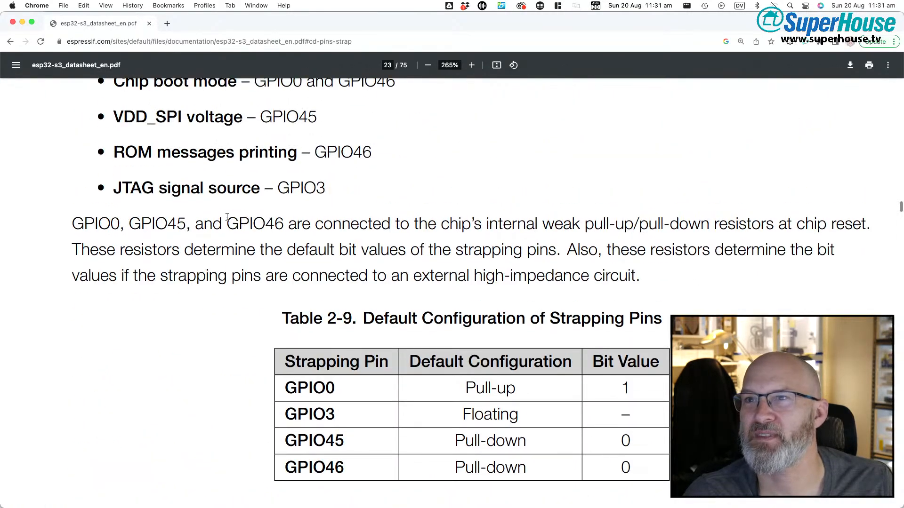
pyautogui.scroll(9, 380, 232)
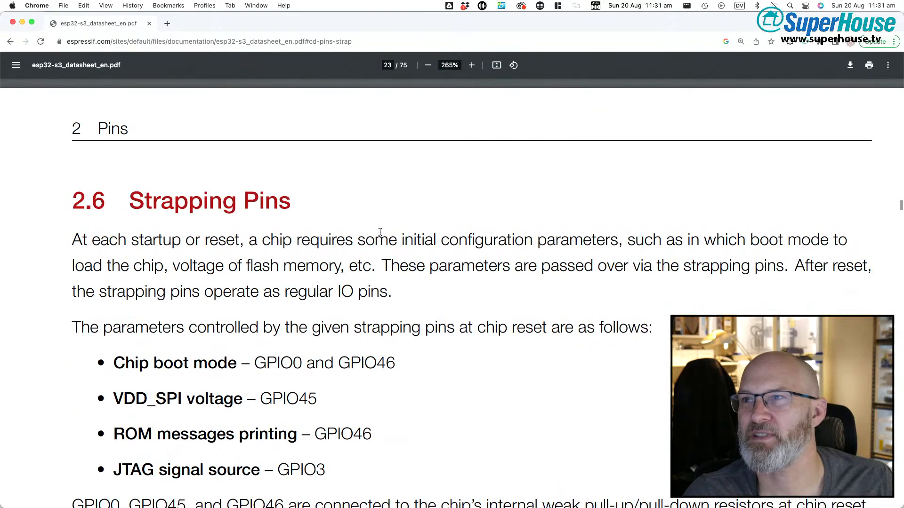
# Step: Review the strapping pins' latch and timing descriptions, the timing figure and the default configuration table
pyautogui.scroll(-20, 380, 232)
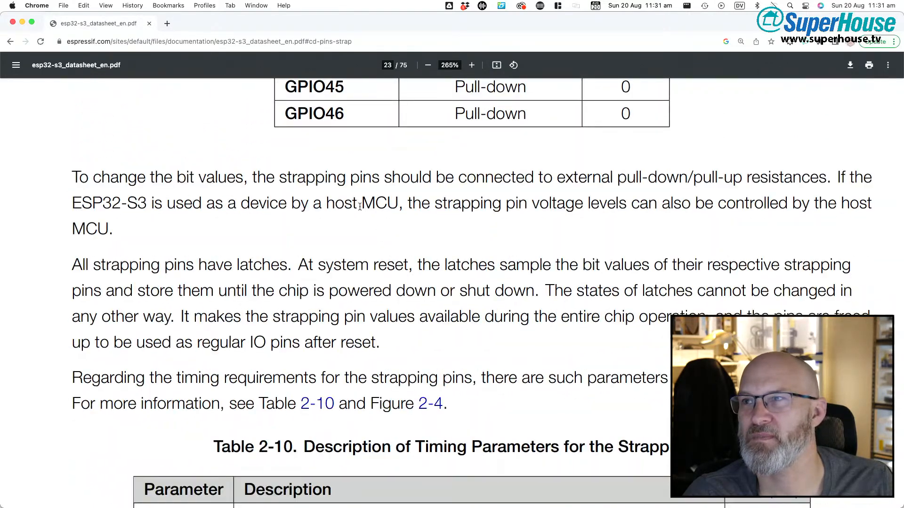
pyautogui.scroll(-11, 297, 225)
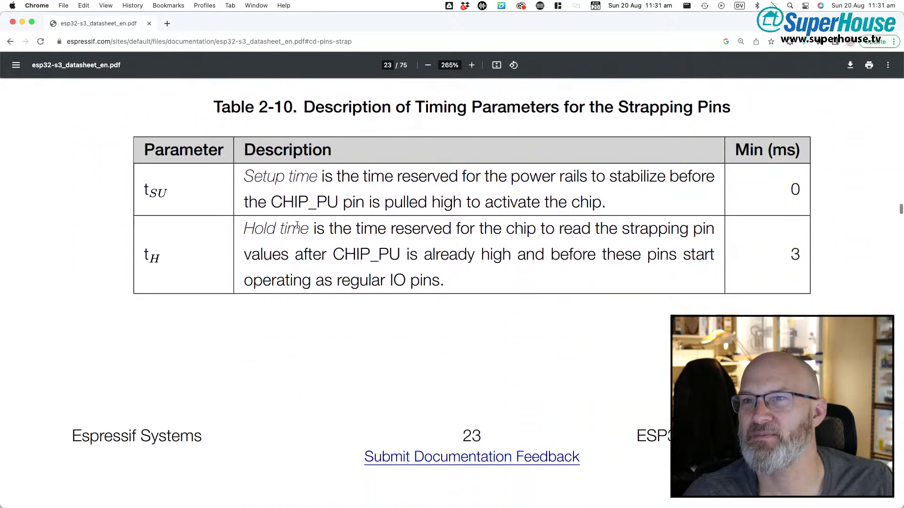
pyautogui.scroll(-20, 335, 229)
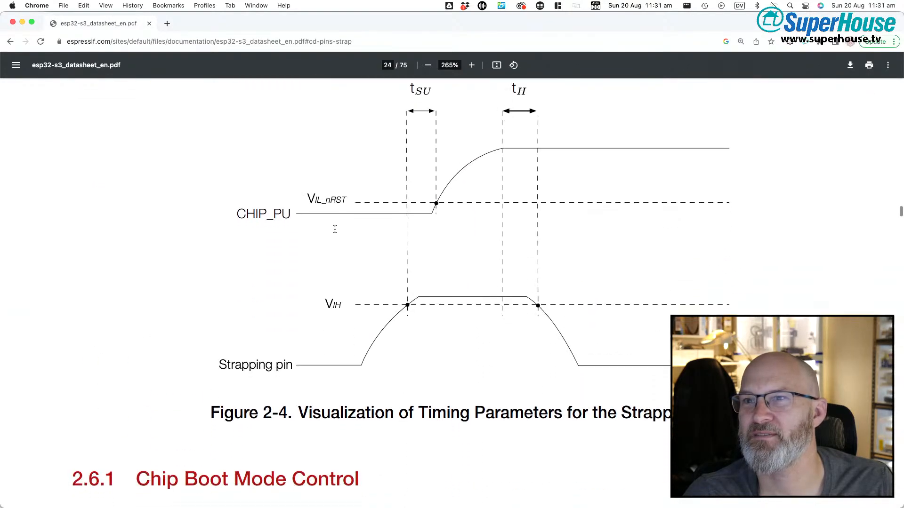
pyautogui.scroll(20, 335, 230)
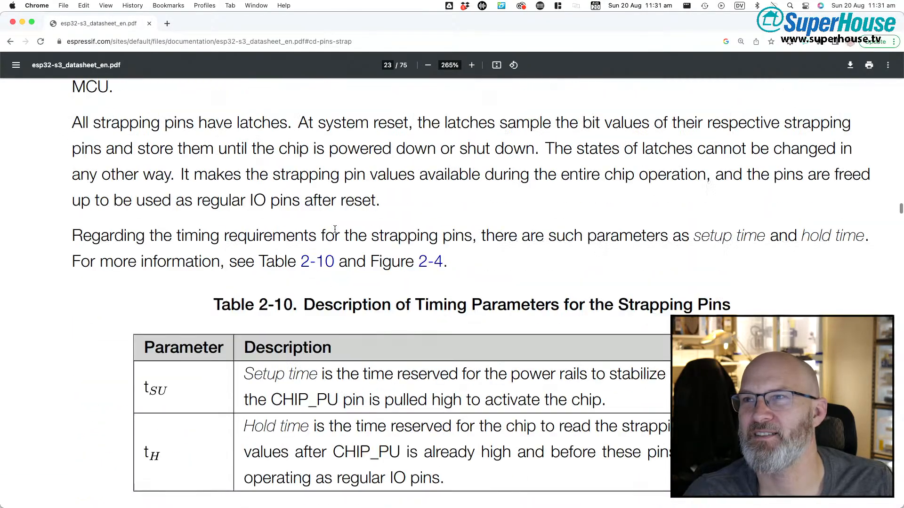
pyautogui.scroll(-5, 335, 229)
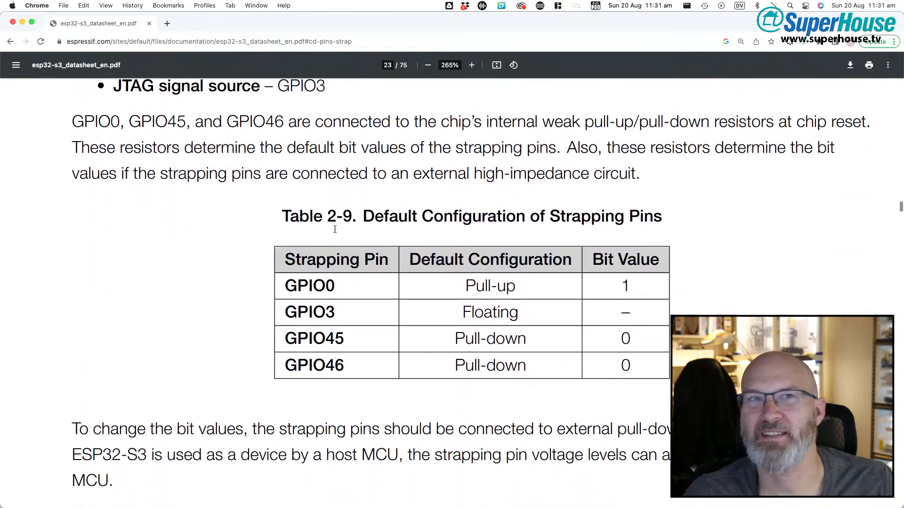
pyautogui.scroll(-3, 503, 279)
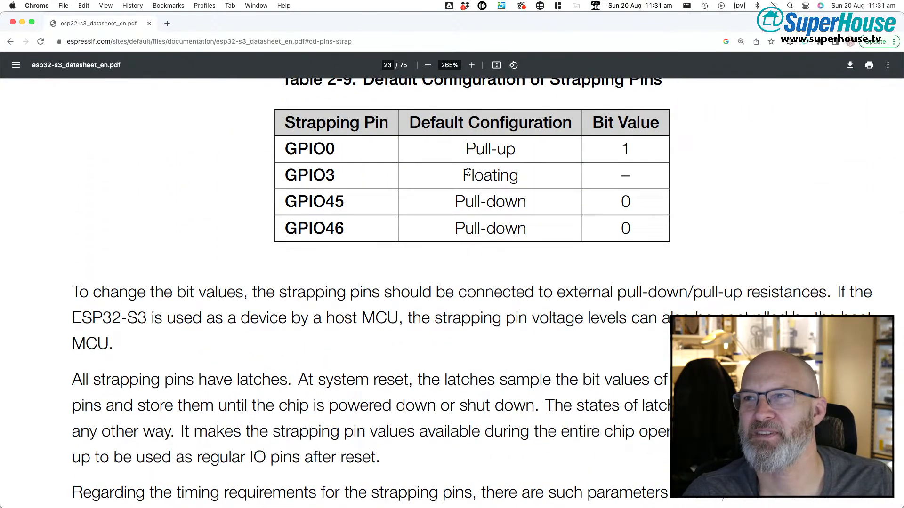
# Step: Check the default configuration of GPIO3 in Table 2-9, highlighting its Floating entry and the pin name
pyautogui.moveTo(464, 172); pyautogui.dragTo(517, 177)
pyautogui.click(529, 175)
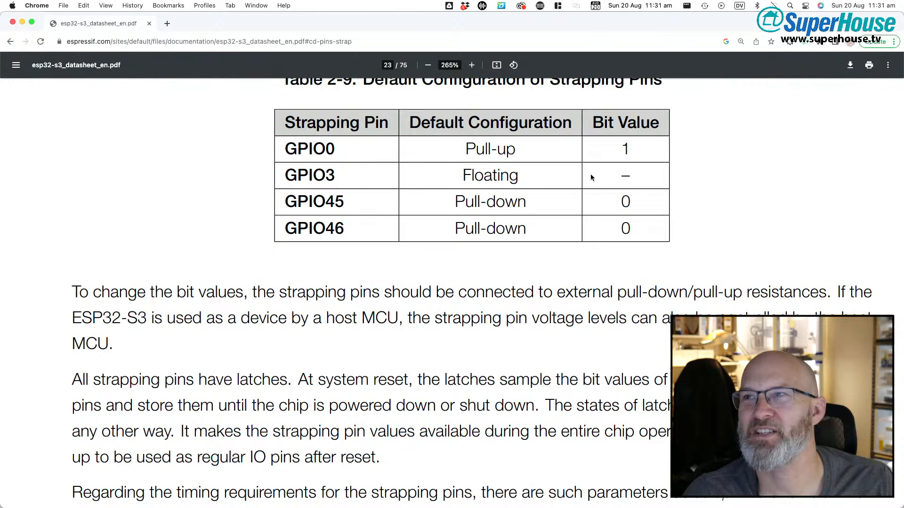
pyautogui.moveTo(333, 175); pyautogui.dragTo(279, 174)
pyautogui.click(341, 171)
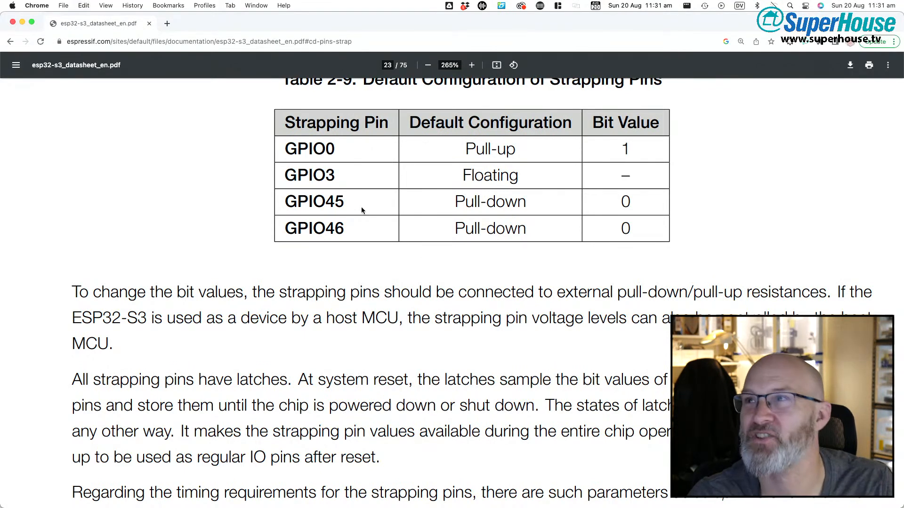
# Step: Search the datasheet for "gpio3" and go through the matches from the pin layout to the Power-Up Glitches on Pins table
pyautogui.press('super+f')
pyautogui.write('gpio3')
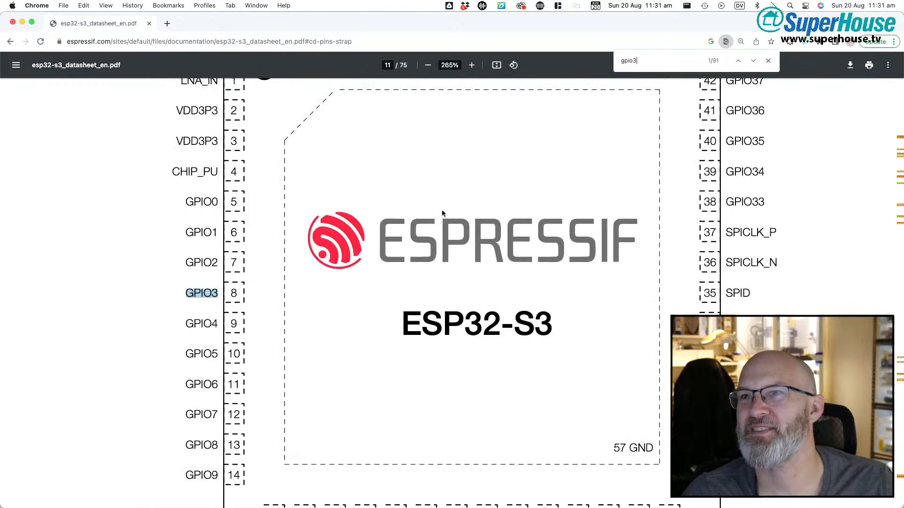
pyautogui.click(752, 62)
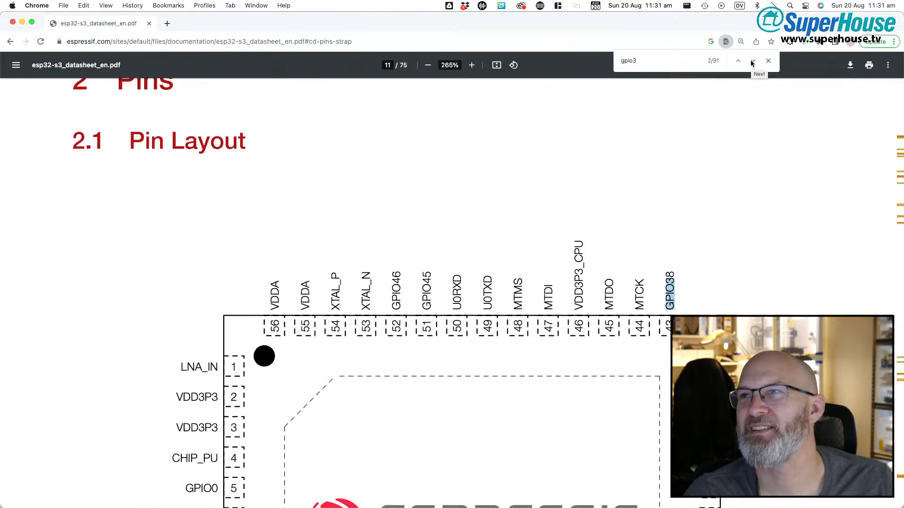
pyautogui.click(752, 62)
pyautogui.click(752, 61)
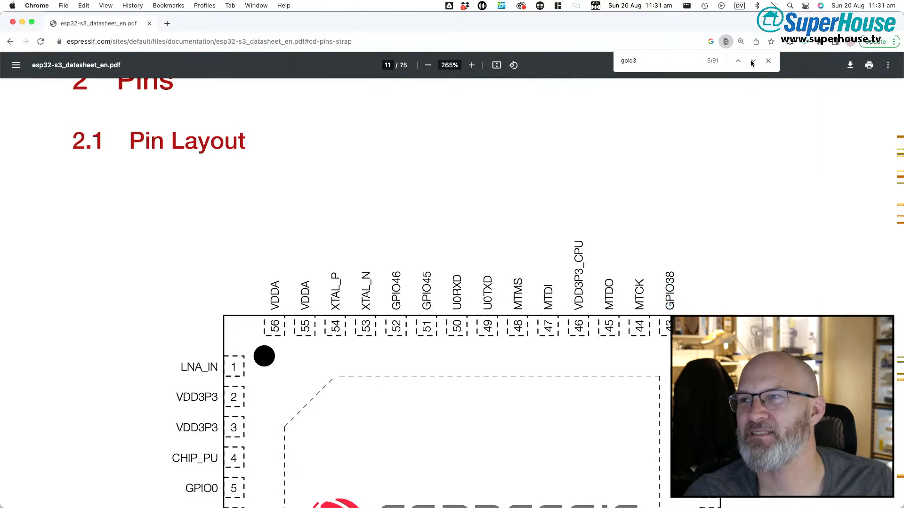
pyautogui.click(752, 62)
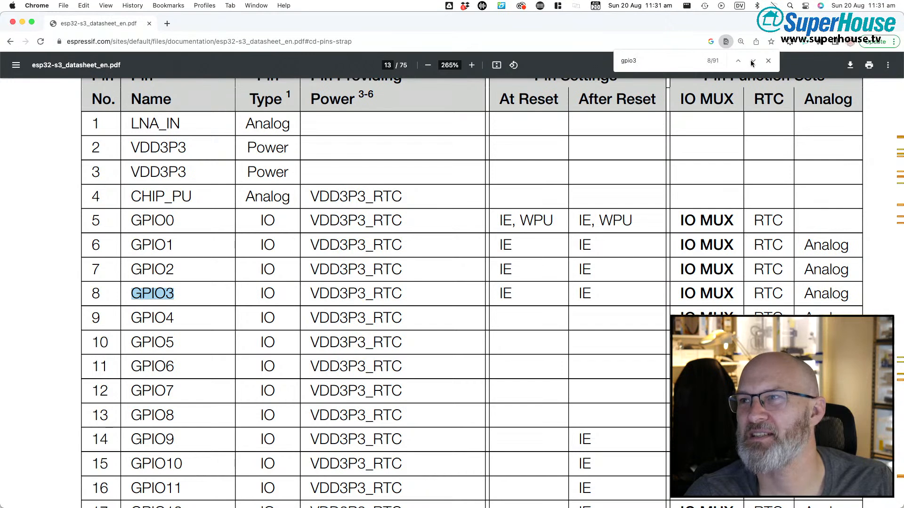
pyautogui.click(752, 61)
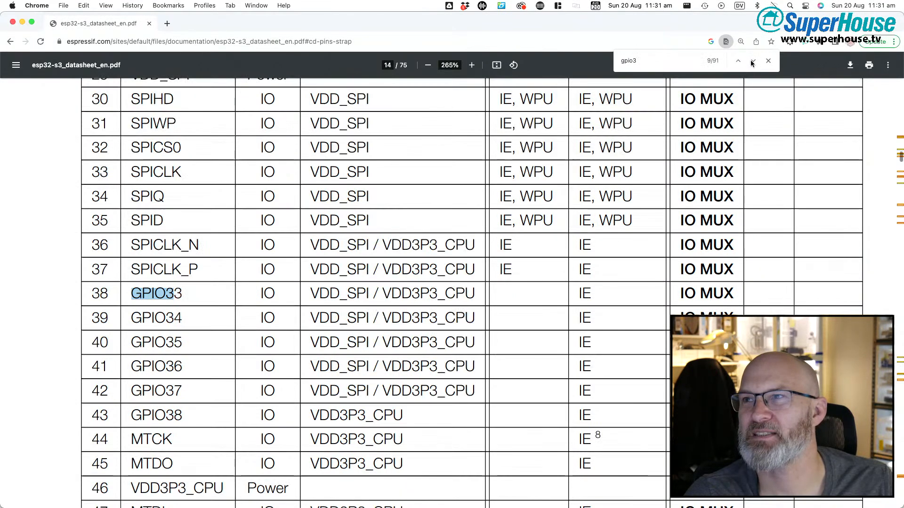
pyautogui.click(752, 61)
pyautogui.click(752, 62)
pyautogui.click(752, 62)
pyautogui.click(752, 62)
pyautogui.click(752, 62)
pyautogui.click(752, 62)
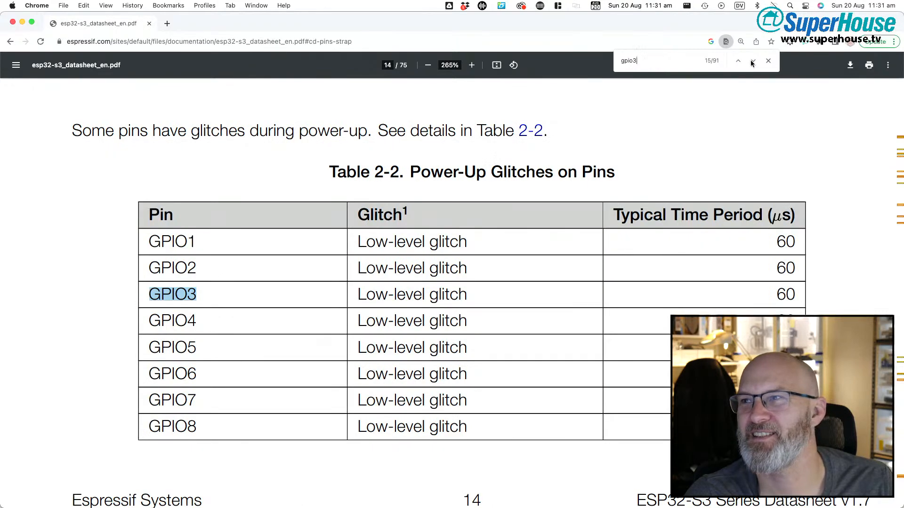
# Step: Go through the further "gpio3" matches in the IO MUX Pin Functions table
pyautogui.click(752, 62)
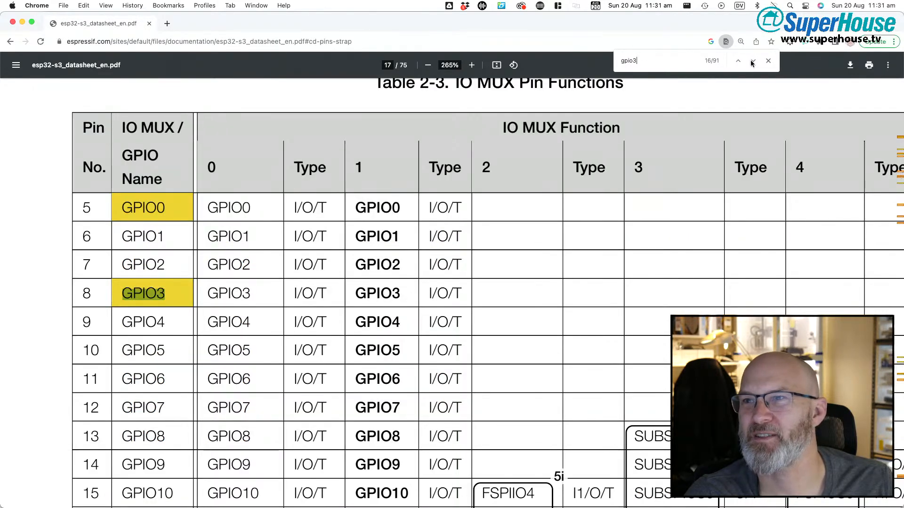
pyautogui.click(751, 62)
pyautogui.click(752, 61)
pyautogui.click(752, 62)
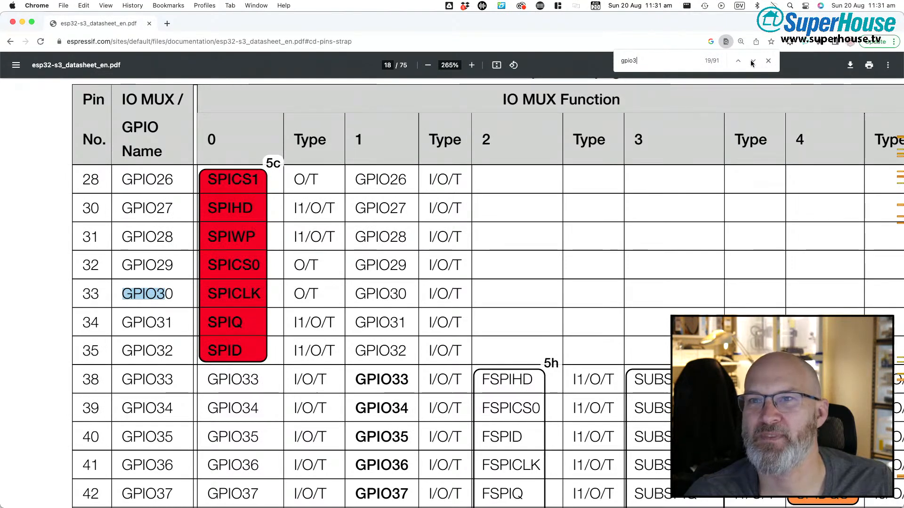
pyautogui.click(752, 62)
pyautogui.click(752, 61)
pyautogui.click(752, 62)
pyautogui.click(752, 62)
pyautogui.click(752, 62)
pyautogui.click(752, 61)
pyautogui.click(752, 62)
pyautogui.click(752, 62)
pyautogui.click(752, 61)
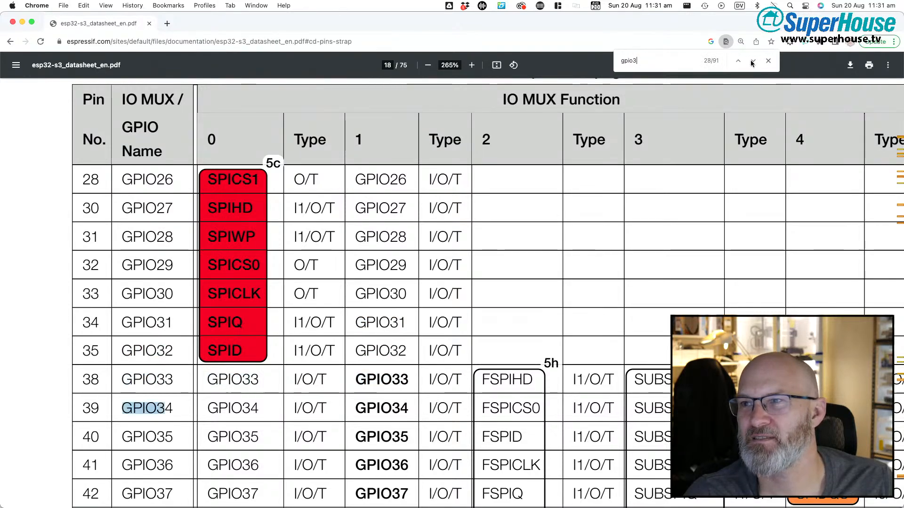
pyautogui.click(752, 62)
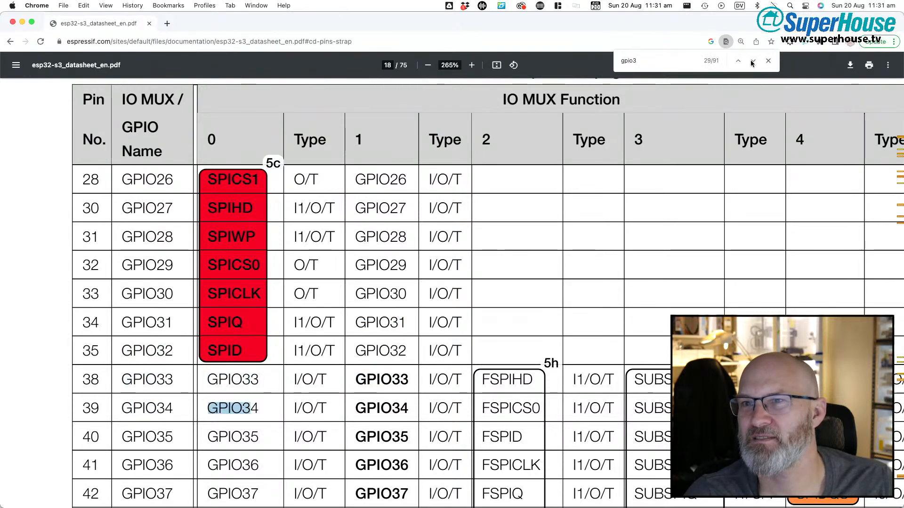
# Step: Narrow the search to "gpio3" followed by a space and advance through the matches to the JTAG signal source entry under Strapping Pins
pyautogui.click(664, 60)
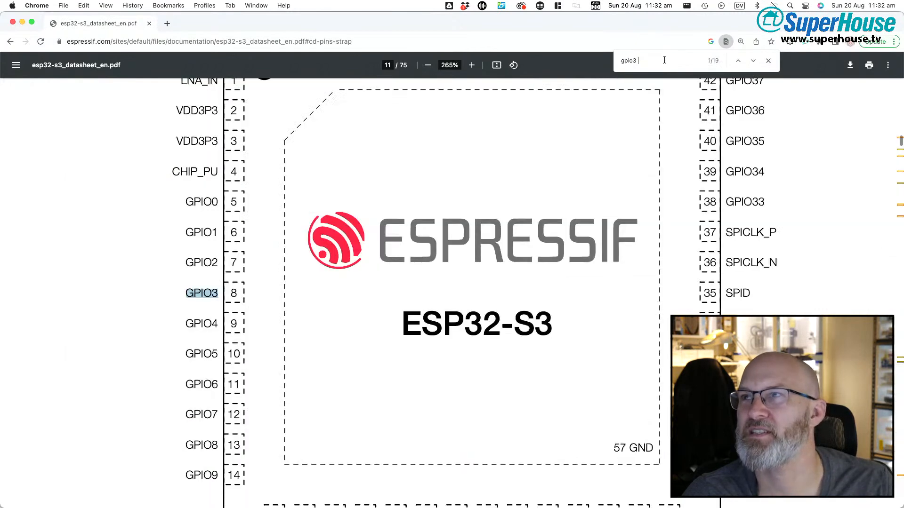
pyautogui.click(753, 62)
pyautogui.click(753, 62)
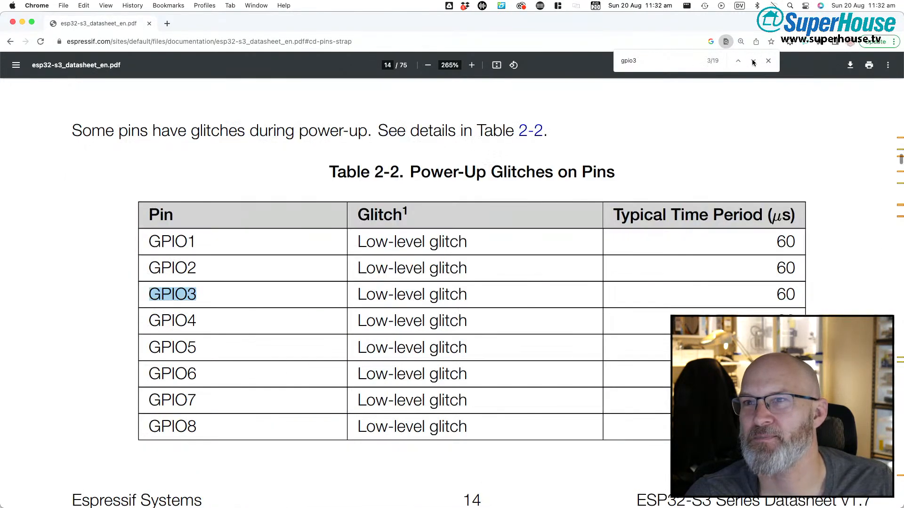
pyautogui.click(753, 62)
pyautogui.click(753, 62)
pyautogui.click(752, 62)
pyautogui.click(753, 62)
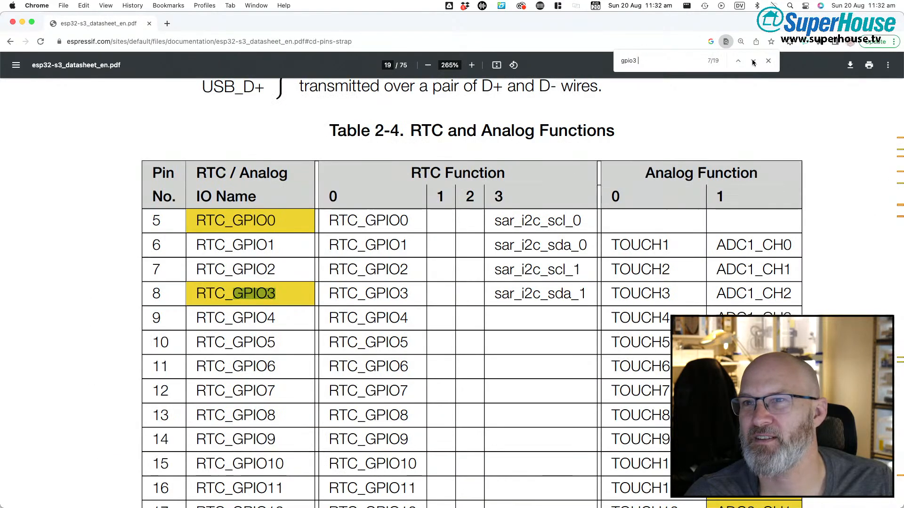
pyautogui.click(753, 62)
pyautogui.click(753, 62)
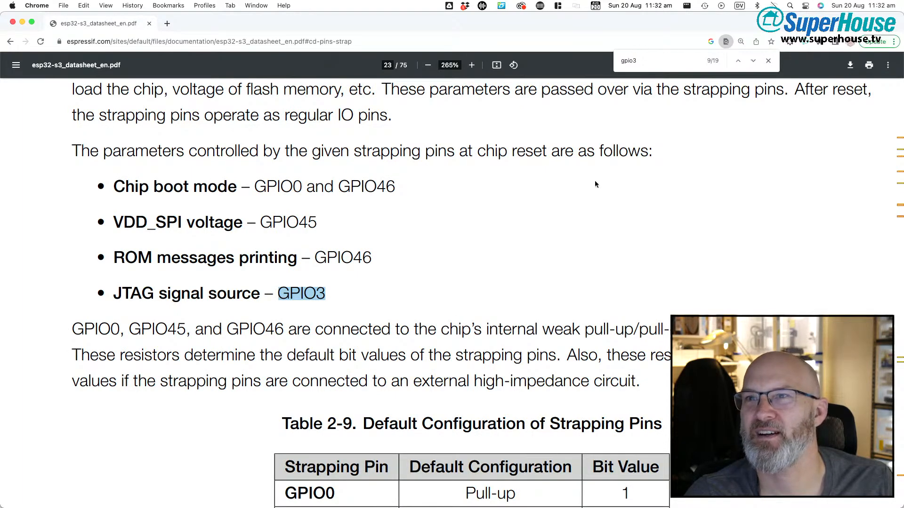
pyautogui.scroll(-3, 393, 280)
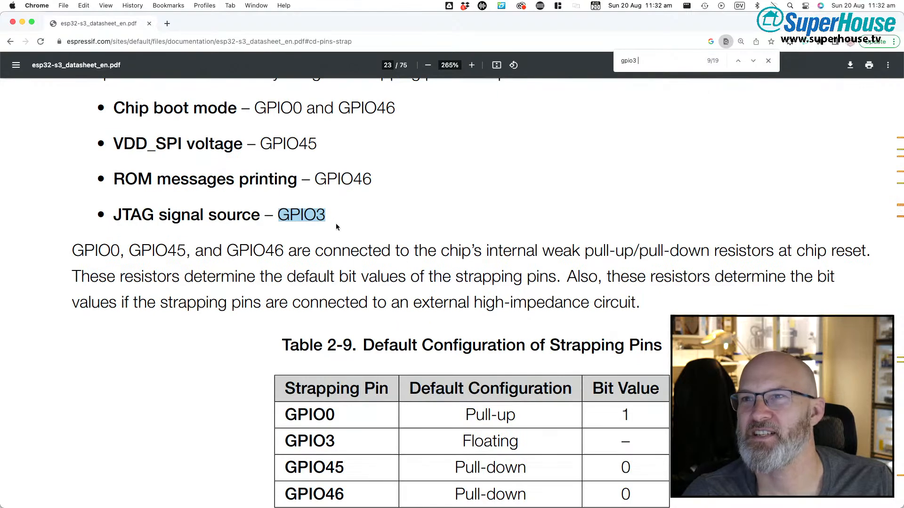
# Step: Review the list of strapping pin parameters, highlighting the JTAG signal source entry, and compare it with Table 2-9
pyautogui.scroll(-3, 200, 278)
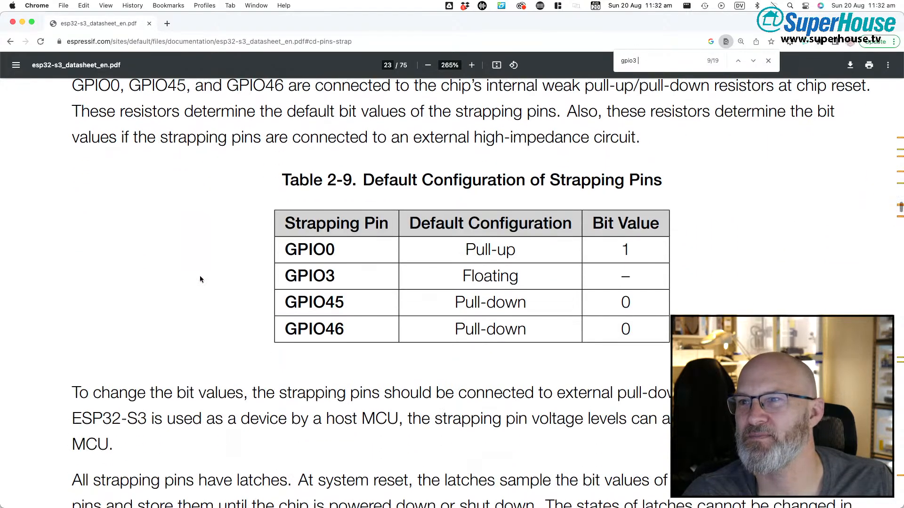
pyautogui.scroll(5, 199, 278)
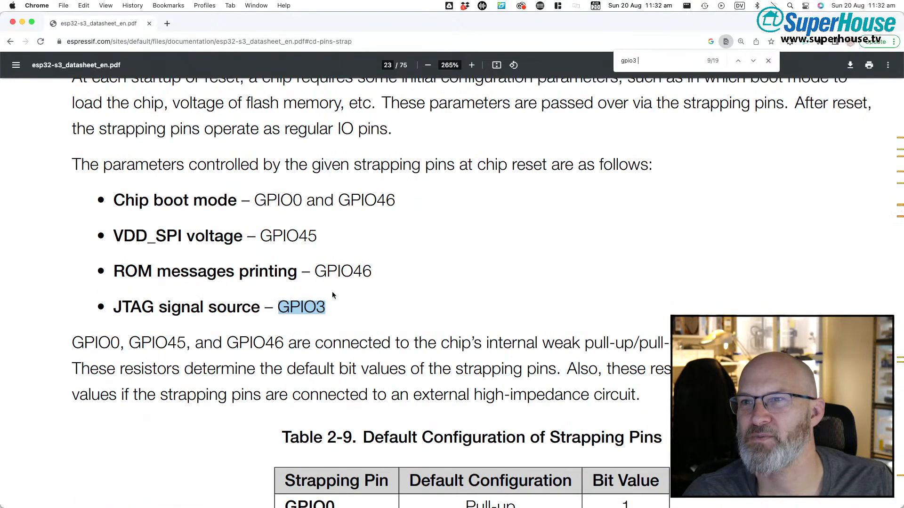
pyautogui.moveTo(115, 307); pyautogui.dragTo(253, 306)
pyautogui.scroll(-3, 289, 356)
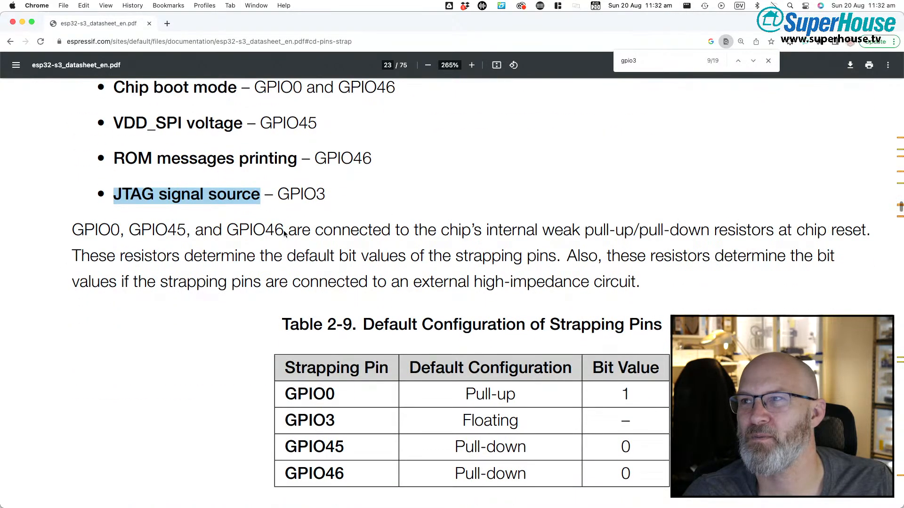
pyautogui.scroll(-2, 163, 271)
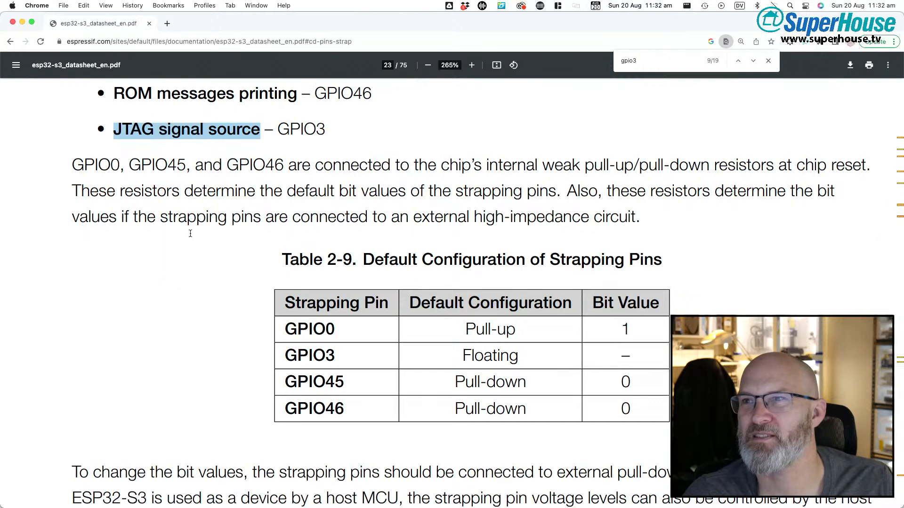
pyautogui.scroll(-2, 191, 233)
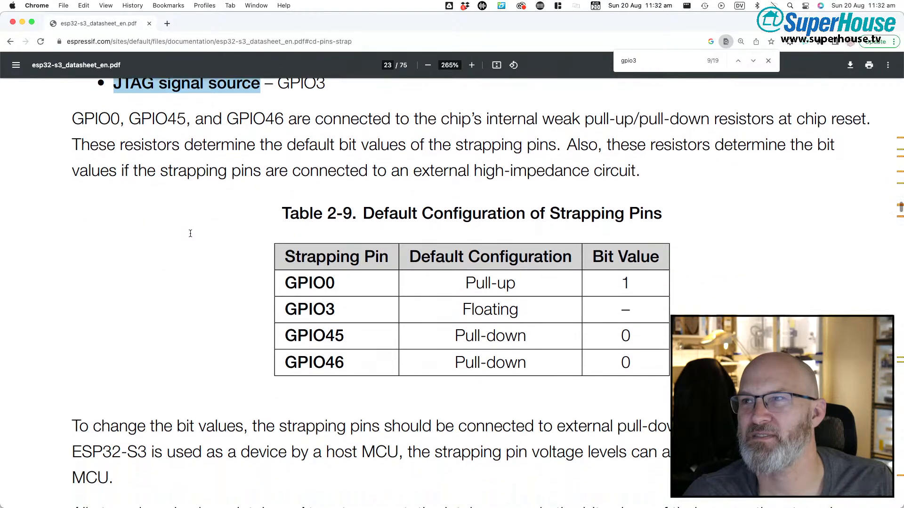
pyautogui.scroll(-1, 191, 233)
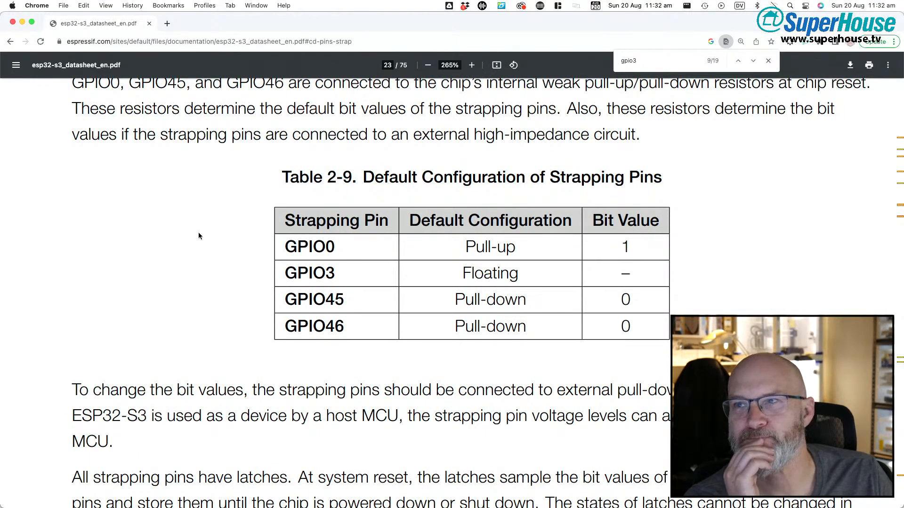
# Step: Read the notes on strapping pin latches and Table 2-10's timing parameters, then return to the parameter list and clear the highlight
pyautogui.scroll(-1, 199, 236)
pyautogui.scroll(-5, 198, 236)
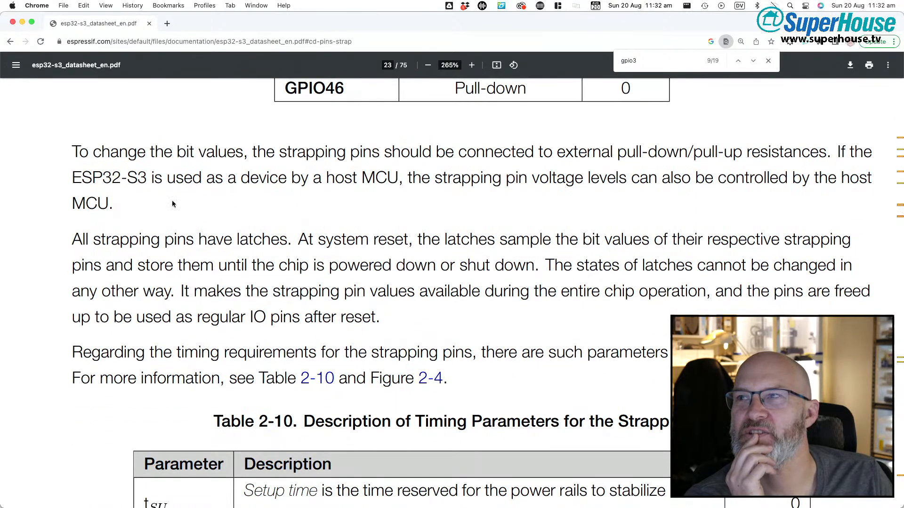
pyautogui.scroll(-4, 152, 199)
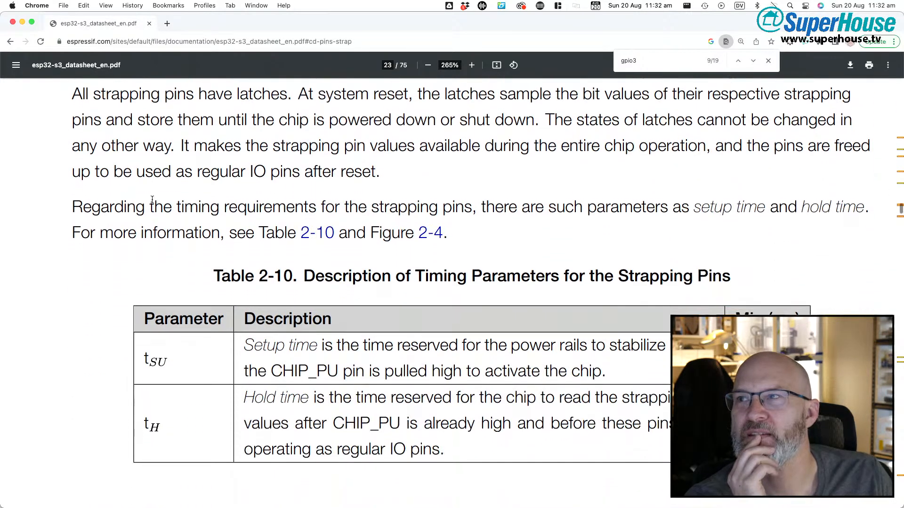
pyautogui.scroll(-1, 86, 312)
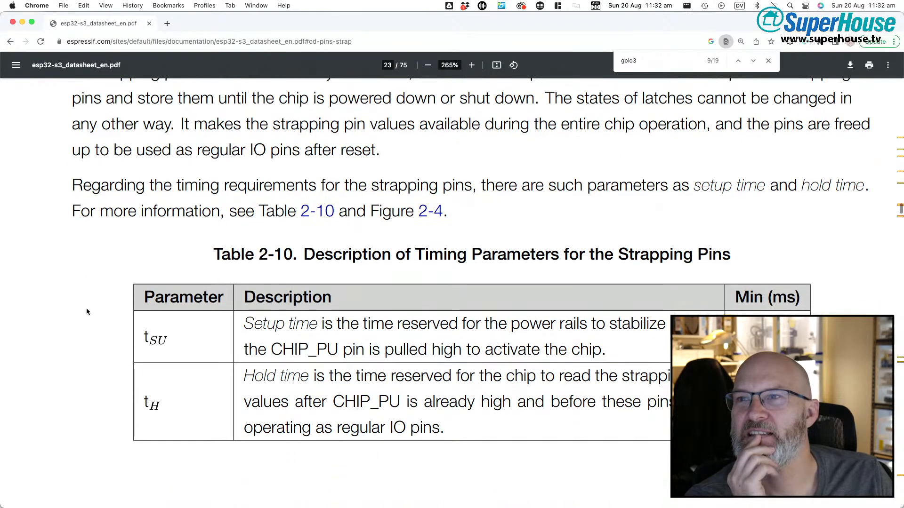
pyautogui.scroll(-1, 86, 312)
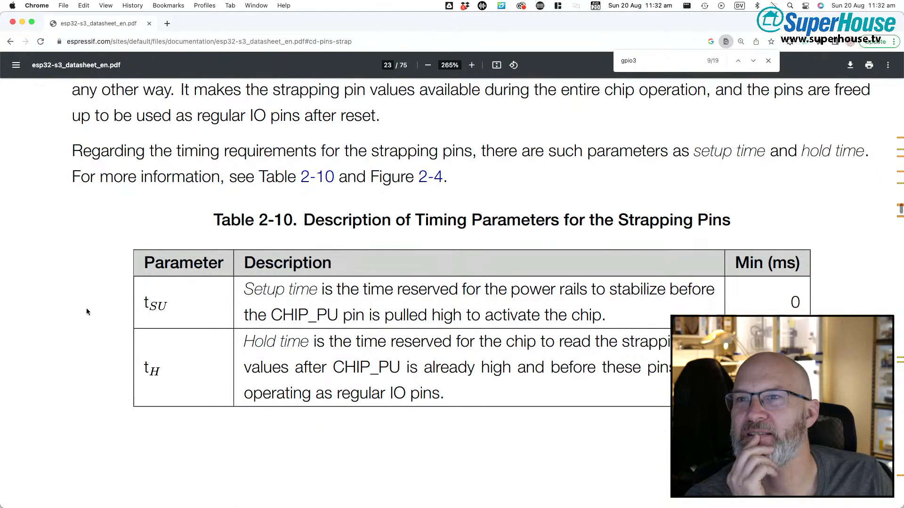
pyautogui.scroll(15, 86, 311)
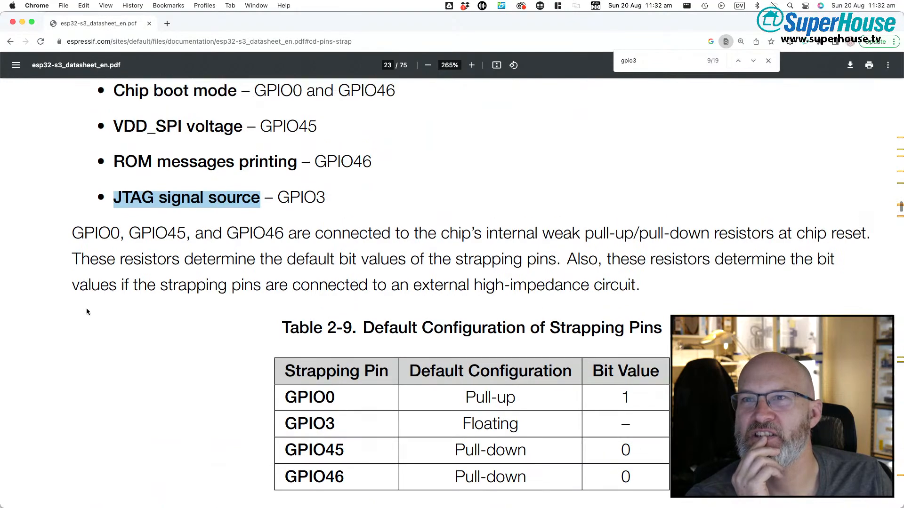
pyautogui.scroll(1, 86, 311)
pyautogui.click(168, 236)
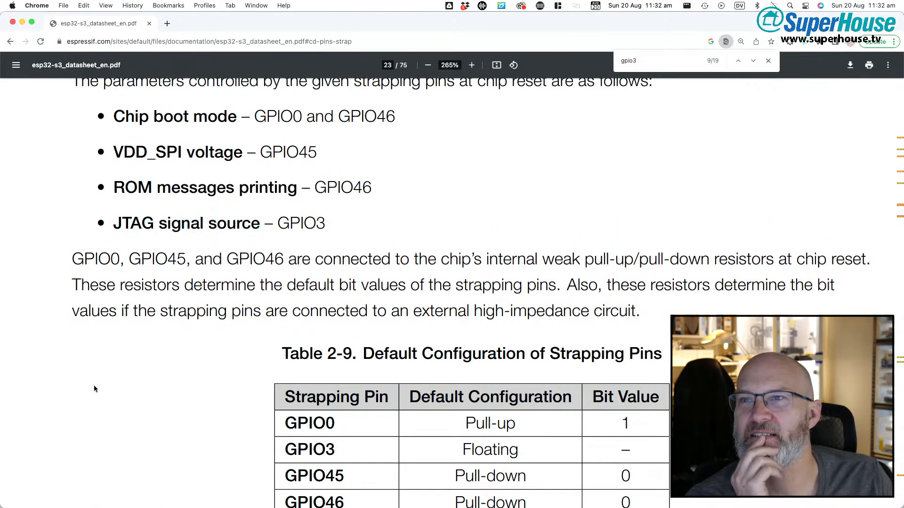
# Step: Go through the strapping pin subsections on timing, chip boot mode, VDD_SPI voltage and ROM messages to section 2.6.4, JTAG Signal Source Control
pyautogui.scroll(-14, 94, 387)
pyautogui.scroll(-1, 95, 389)
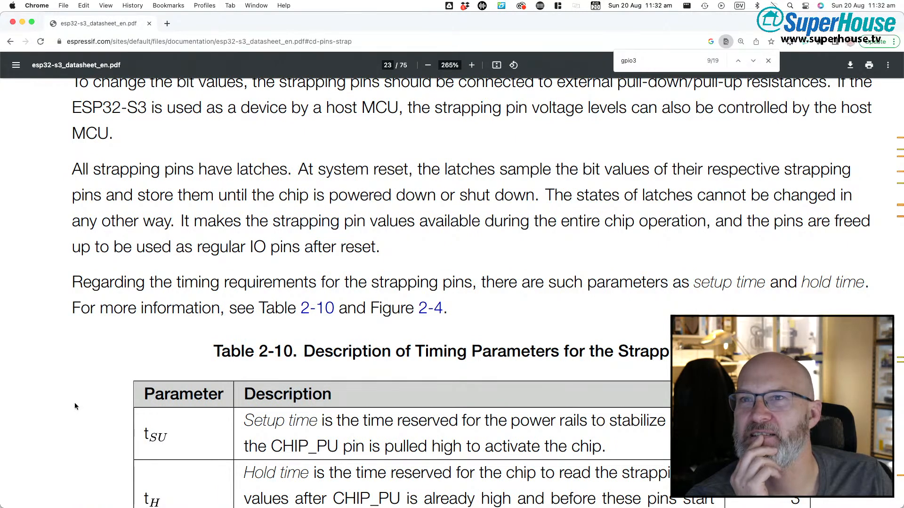
pyautogui.scroll(-2, 74, 406)
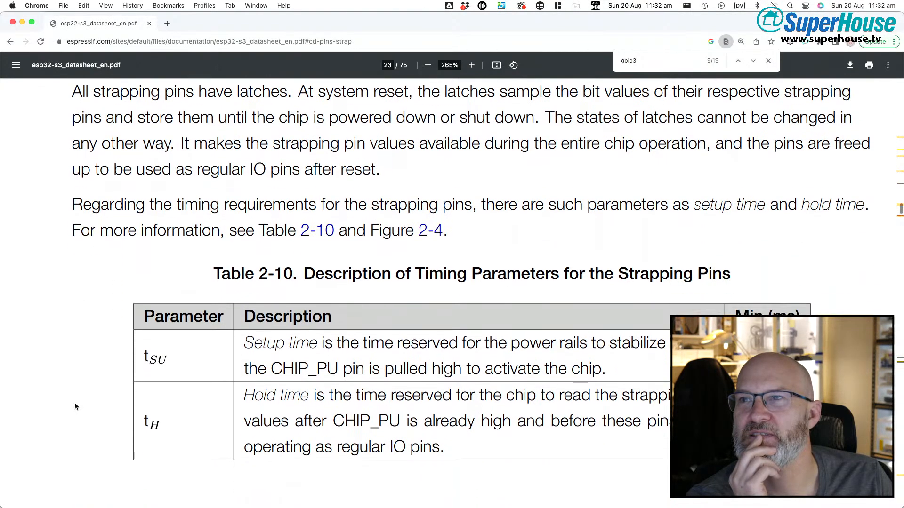
pyautogui.scroll(-8, 74, 406)
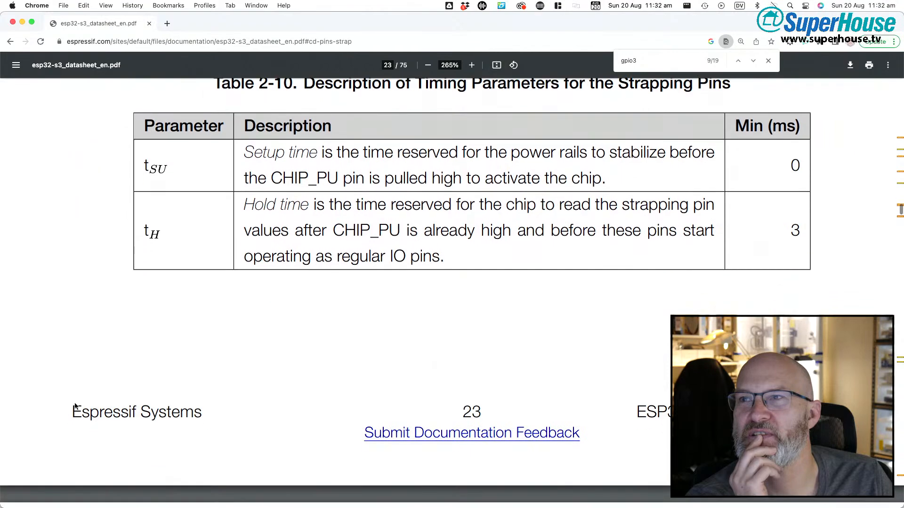
pyautogui.scroll(-20, 75, 405)
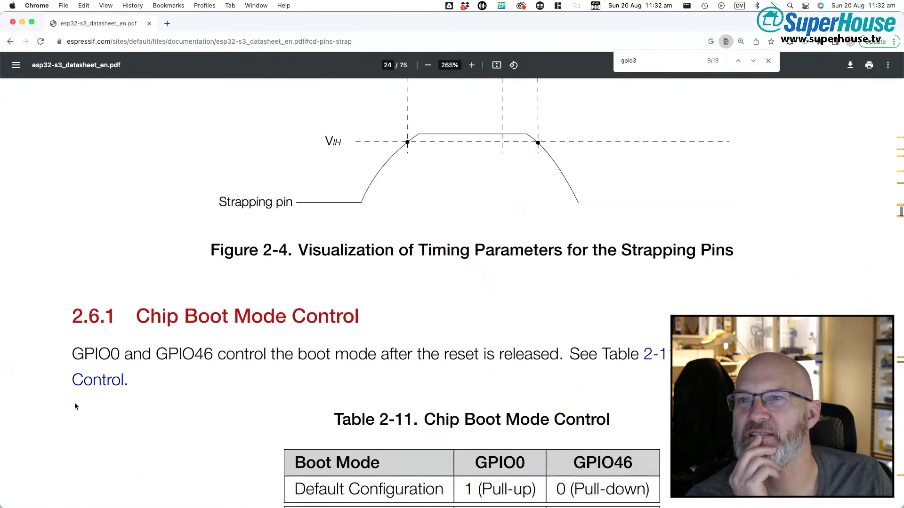
pyautogui.scroll(-1, 74, 406)
pyautogui.scroll(-12, 75, 406)
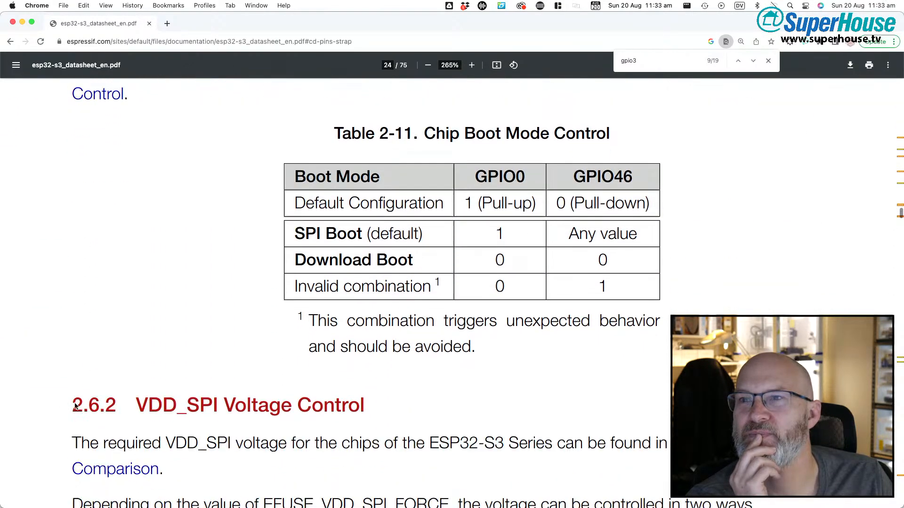
pyautogui.scroll(-11, 74, 406)
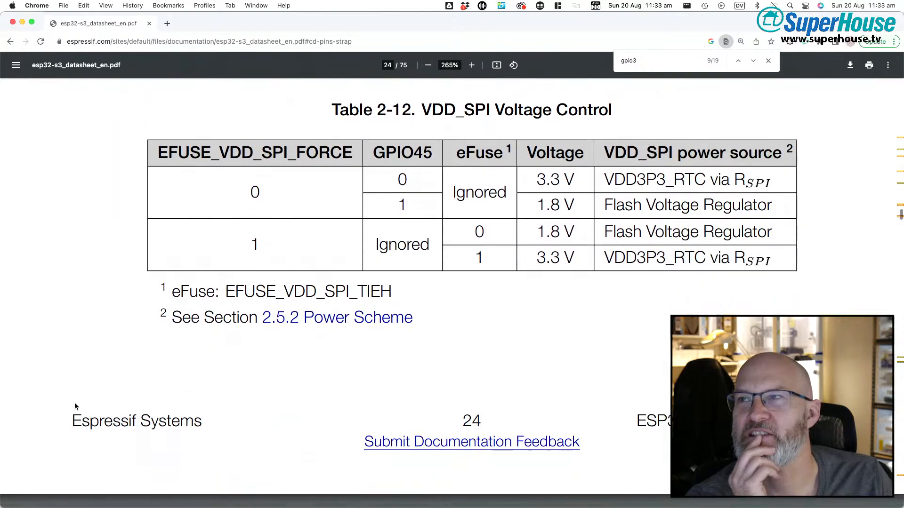
pyautogui.scroll(-11, 75, 406)
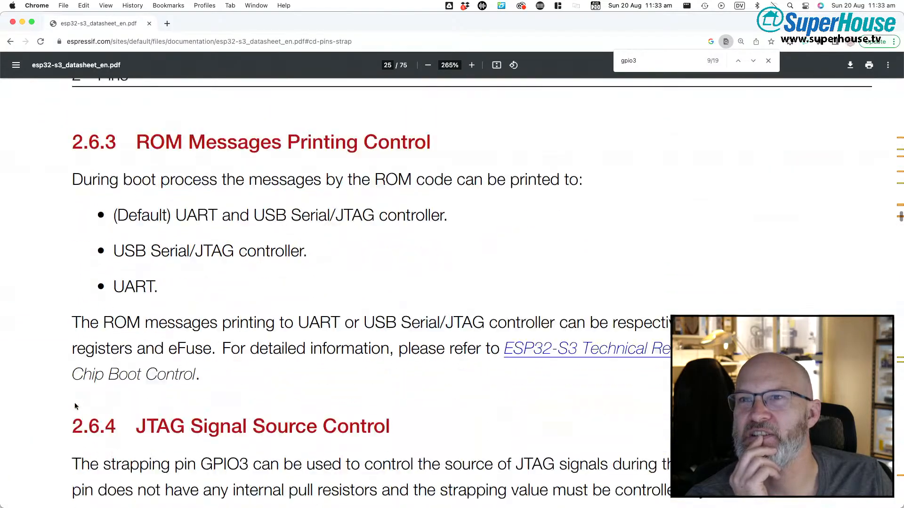
# Step: Read section 2.6.4 on how GPIO3 controls the JTAG signal source, including Table 2-13 and its eFuse footnotes
pyautogui.scroll(-1, 74, 406)
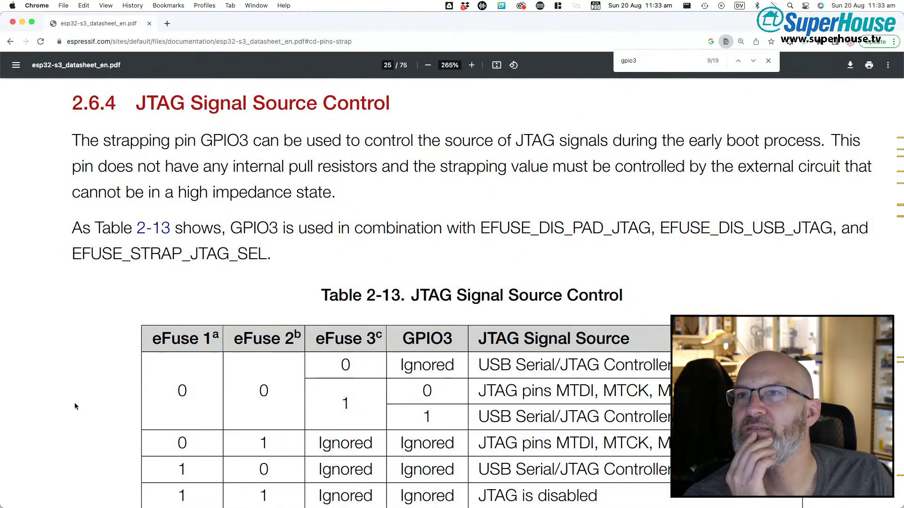
pyautogui.scroll(-2, 75, 406)
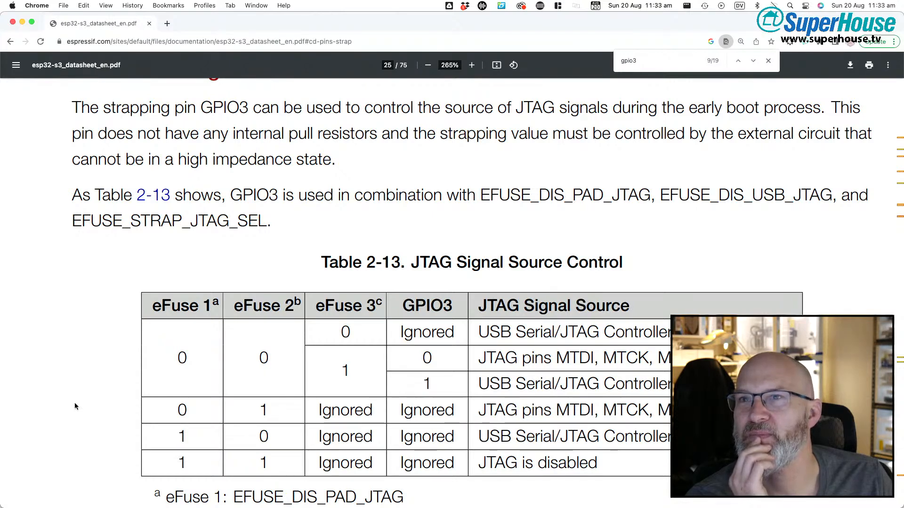
pyautogui.scroll(-1, 75, 406)
pyautogui.scroll(-2, 74, 406)
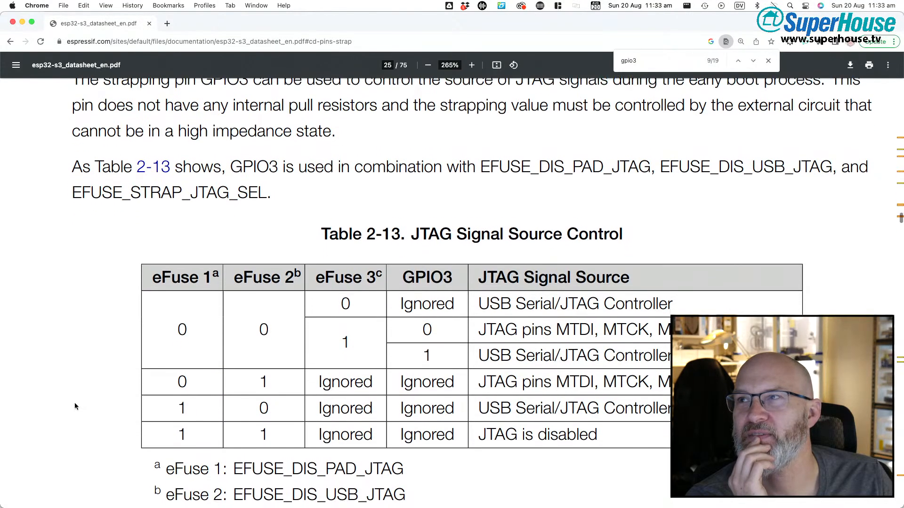
pyautogui.scroll(-2, 74, 407)
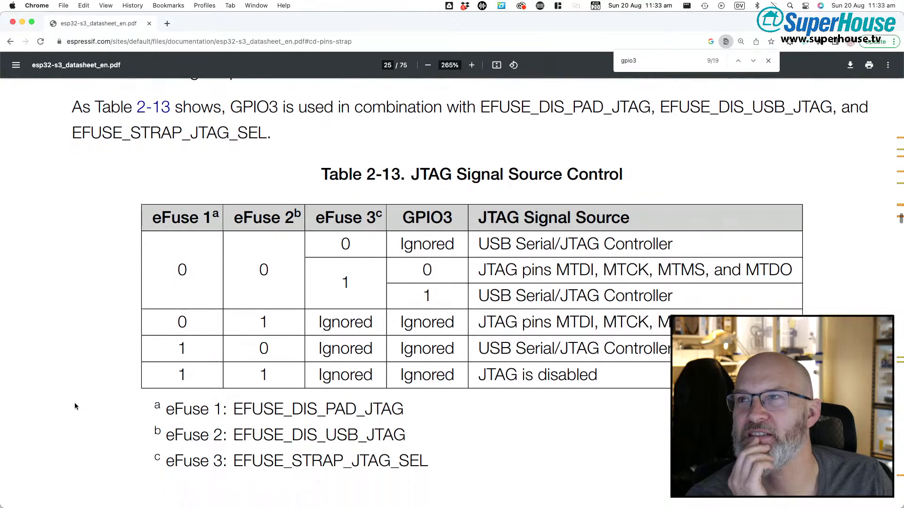
pyautogui.scroll(-2, 75, 407)
pyautogui.scroll(-2, 75, 406)
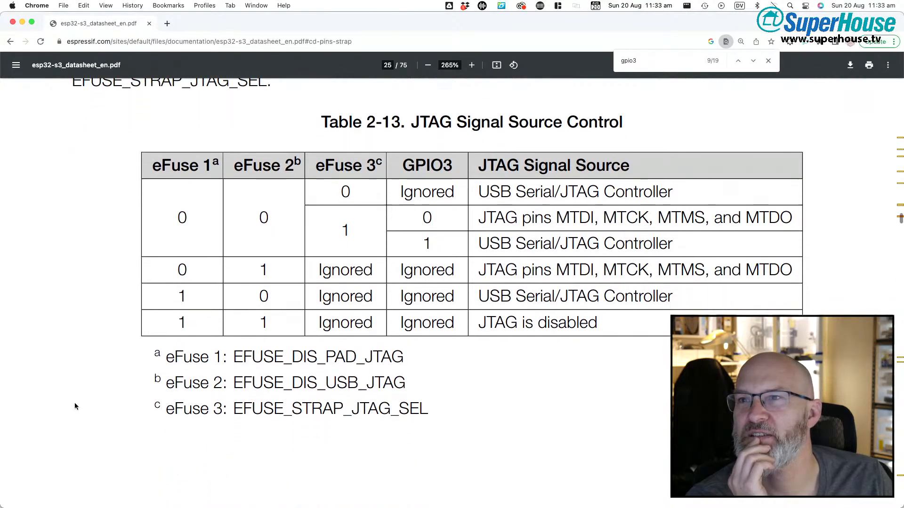
pyautogui.scroll(-1, 75, 403)
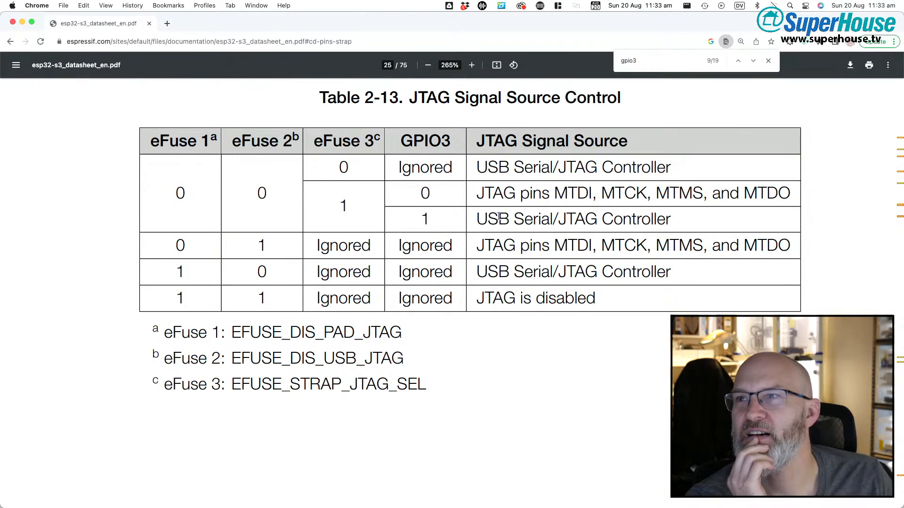
# Step: Highlight the JTAG signal sources in Table 2-13 for GPIO3 values 1 and 0 in turn
pyautogui.scroll(-2, 586, 275)
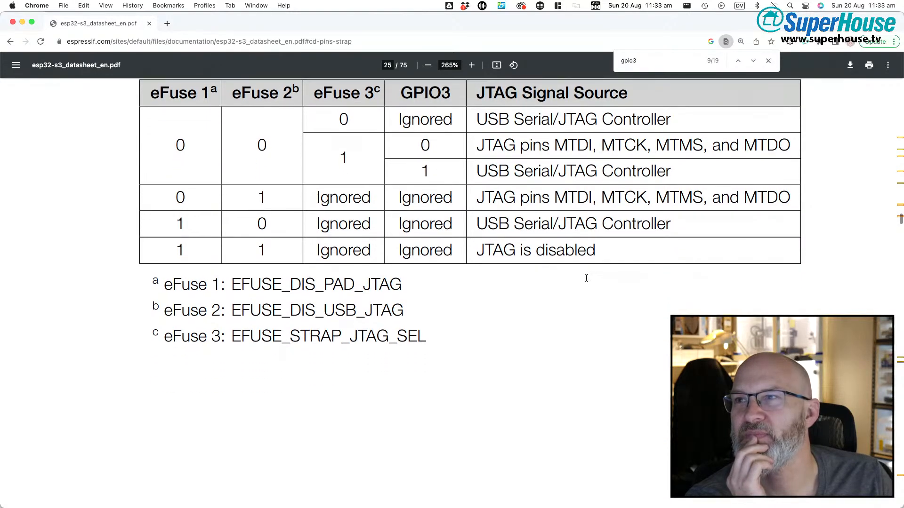
pyautogui.moveTo(478, 170); pyautogui.dragTo(661, 171)
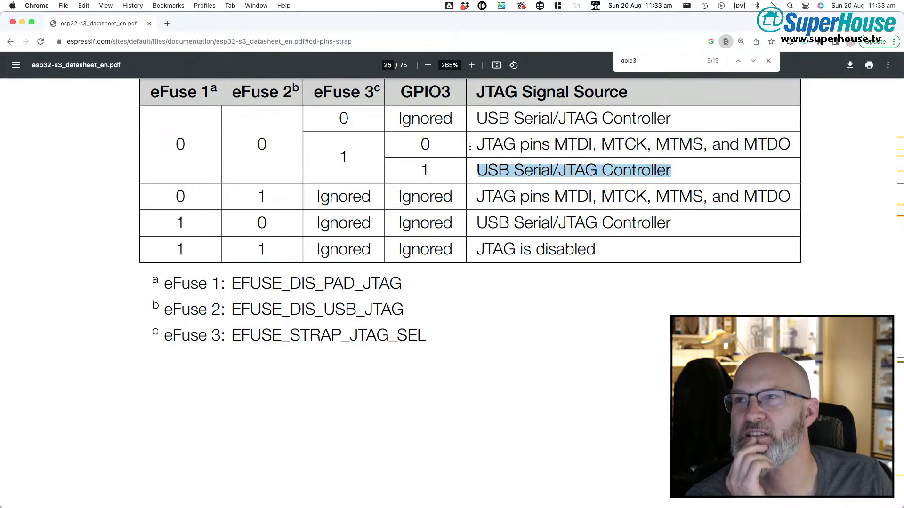
pyautogui.moveTo(478, 144); pyautogui.dragTo(789, 141)
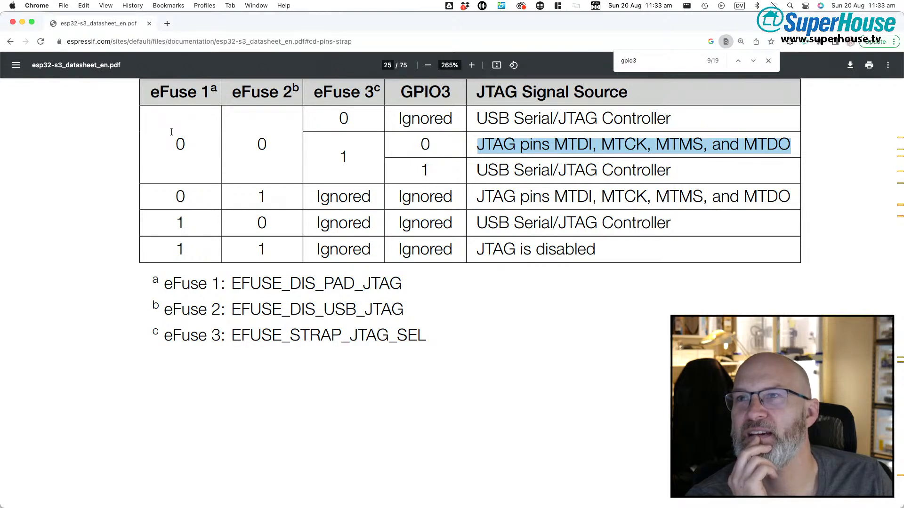
# Step: Examine Table 2-13's row for eFuse 3 value 0, highlighting that value and its signal source, and highlight the GPIO3 column heading
pyautogui.scroll(3, 155, 151)
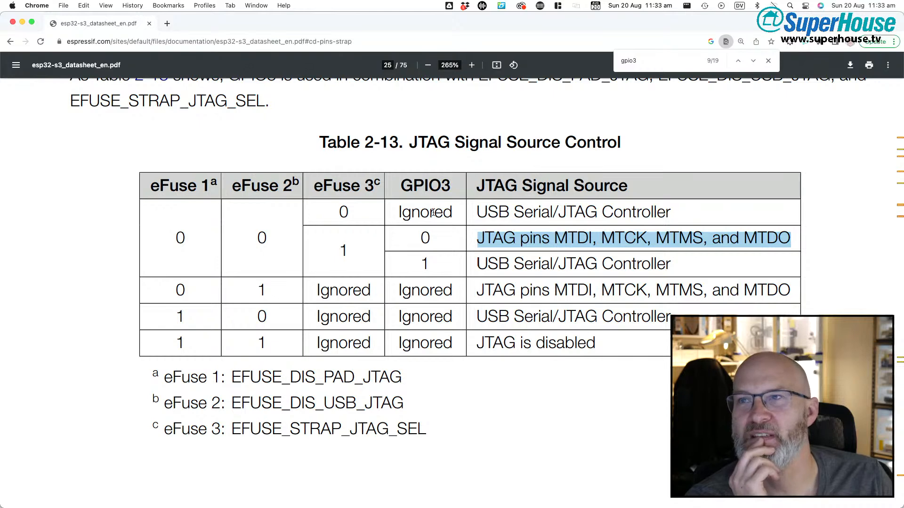
pyautogui.moveTo(344, 206); pyautogui.dragTo(338, 208)
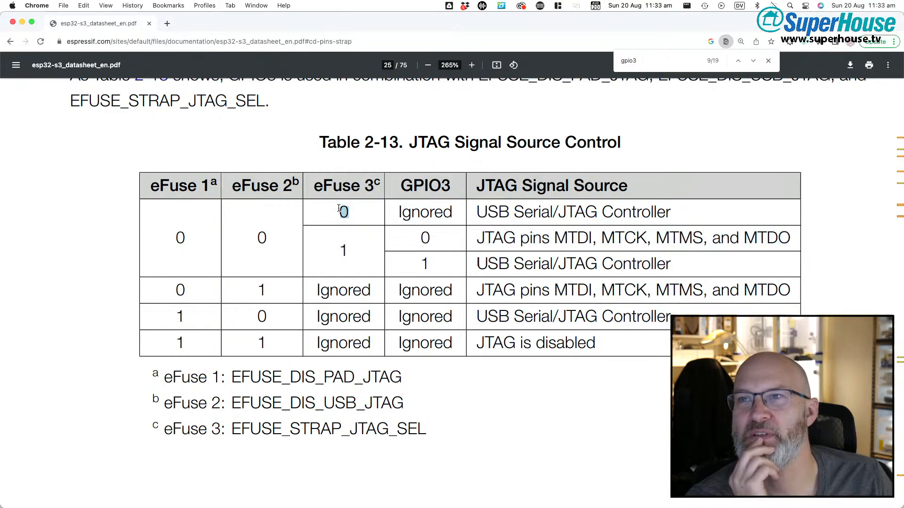
pyautogui.click(339, 208)
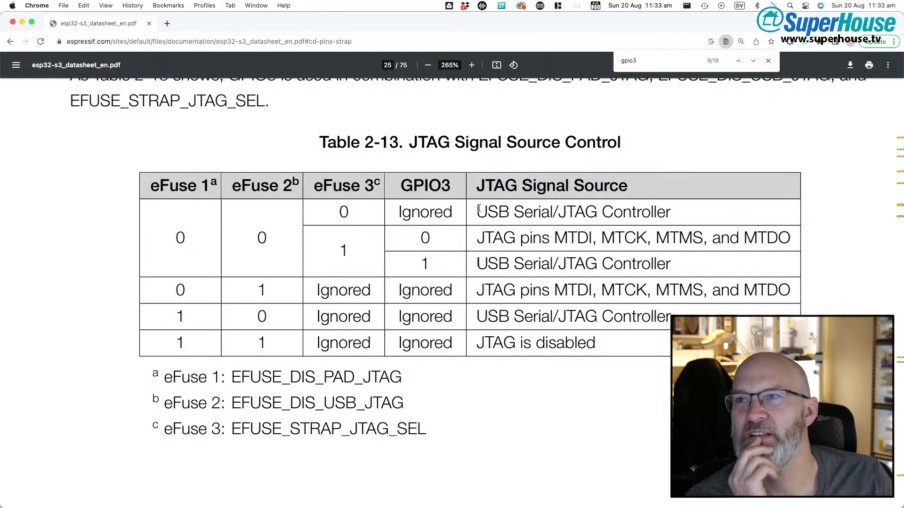
pyautogui.moveTo(479, 209); pyautogui.dragTo(669, 203)
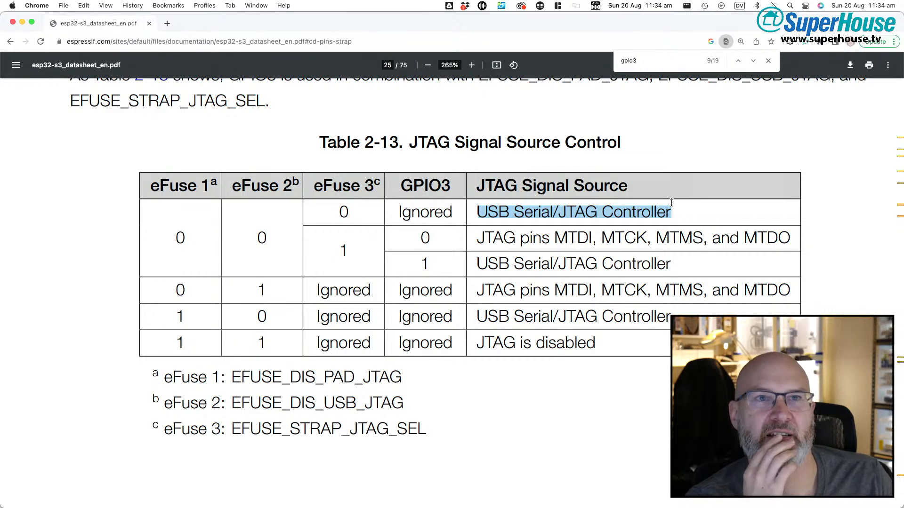
pyautogui.scroll(-2, 671, 203)
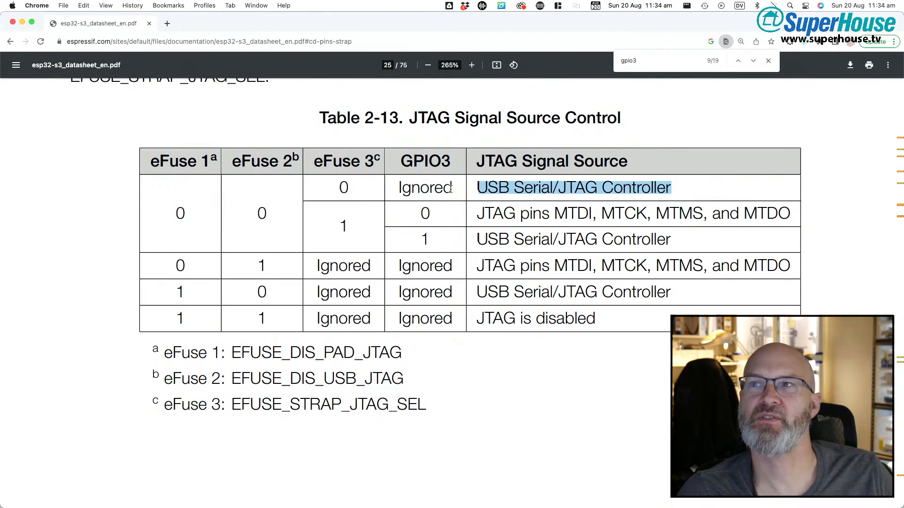
pyautogui.moveTo(446, 158); pyautogui.dragTo(407, 158)
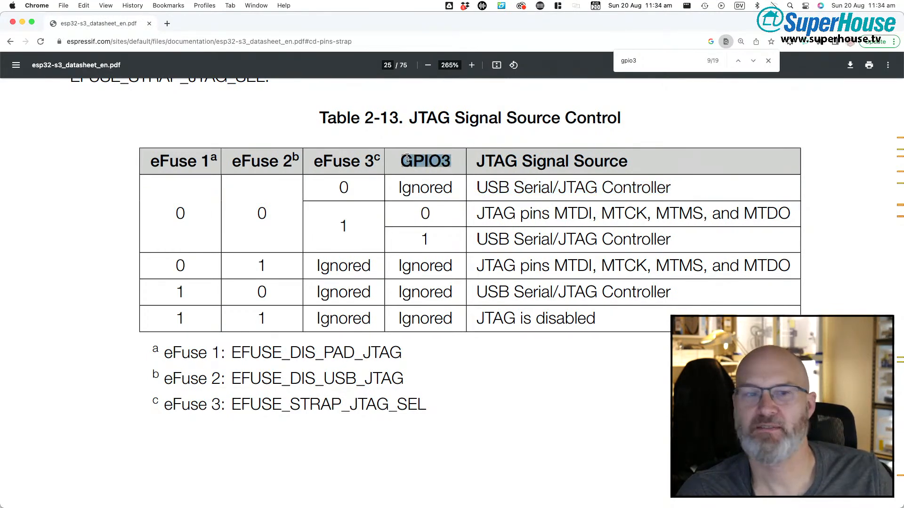
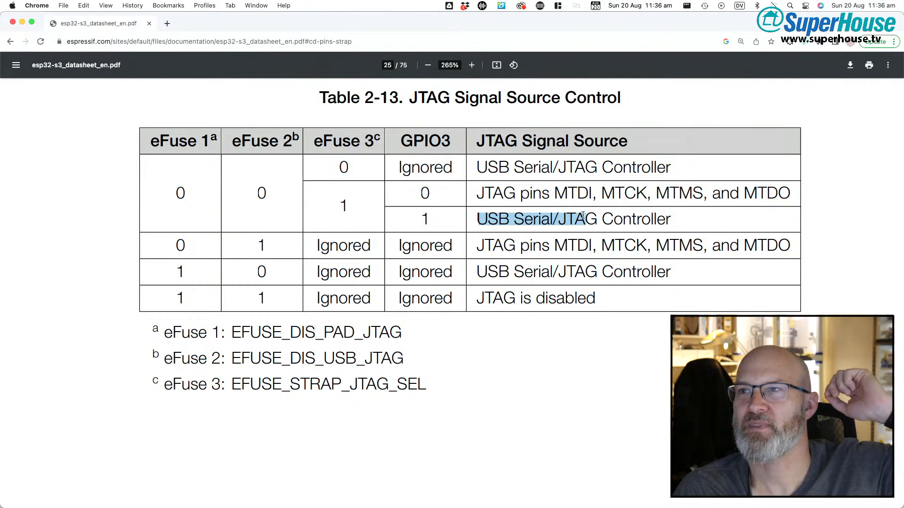
# Step: Highlight the JTAG signal source for GPIO3 value 0 in Table 2-13 and look over the table with its eFuse footnotes again
pyautogui.moveTo(477, 193); pyautogui.dragTo(613, 197)
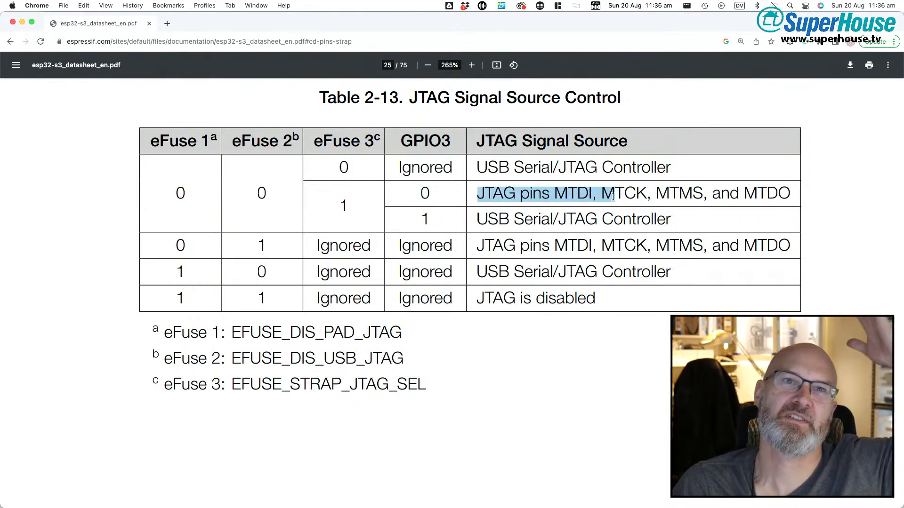
pyautogui.click(613, 196)
pyautogui.scroll(5, 390, 217)
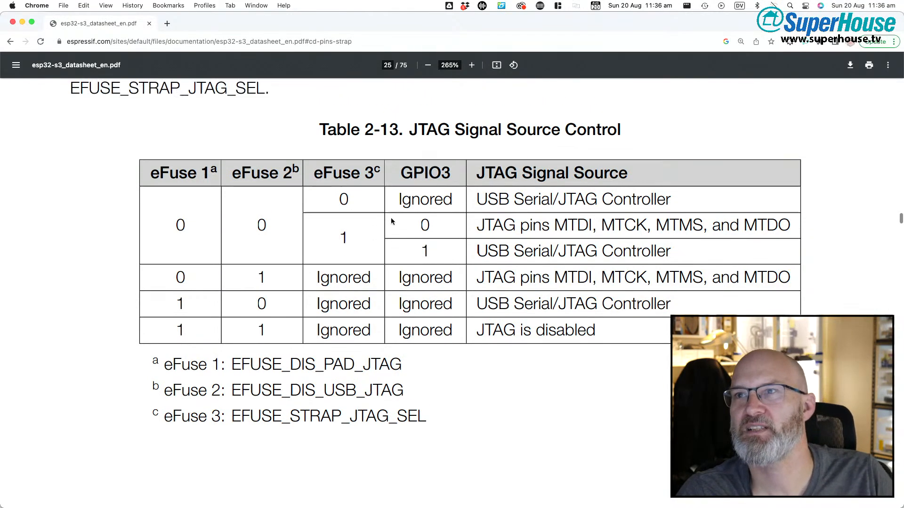
pyautogui.scroll(-4, 391, 218)
pyautogui.scroll(1, 391, 221)
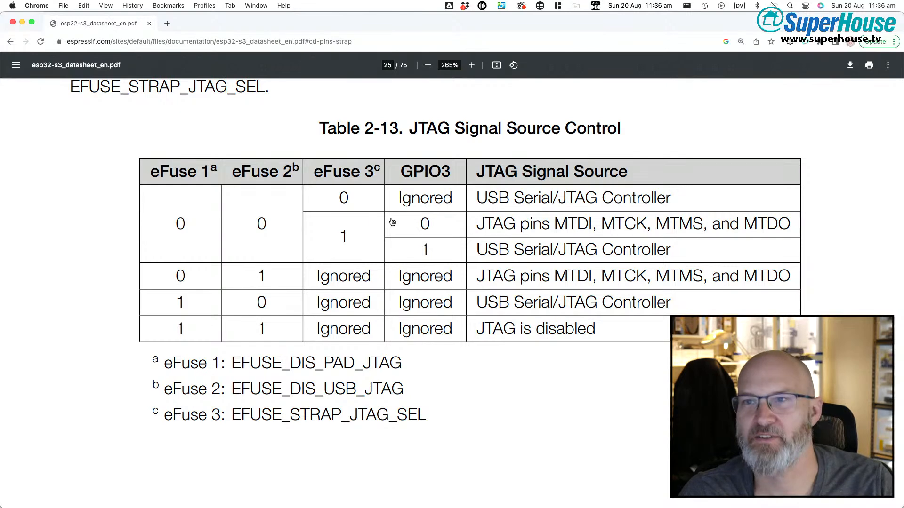
# Step: Switch to the Fusion 360 schematic and move the IO3_SDA and IO4_SCL labels further away from the microcontroller, lengthening both wires
pyautogui.press('super+Tab')
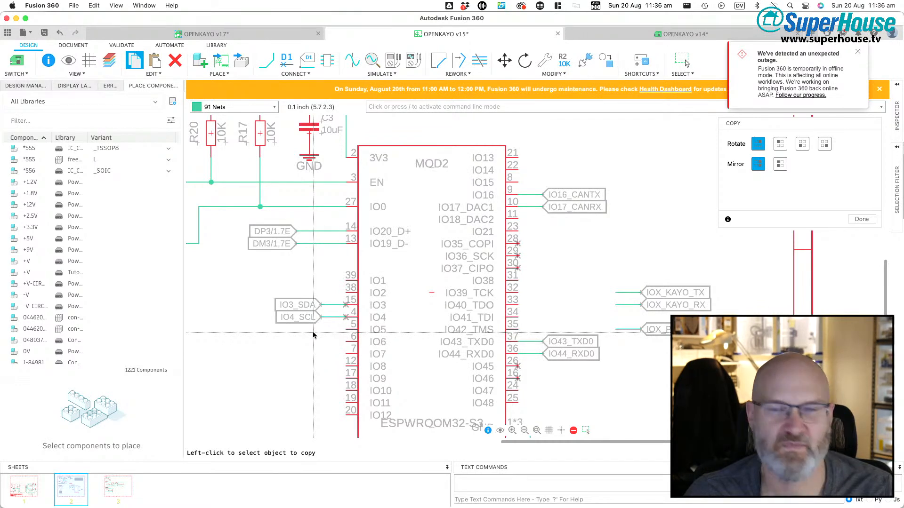
pyautogui.click(314, 301)
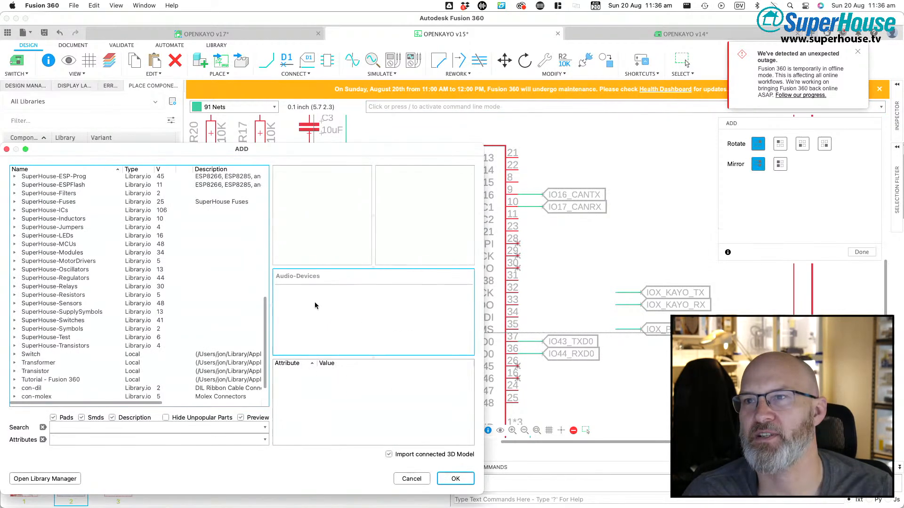
pyautogui.click(412, 479)
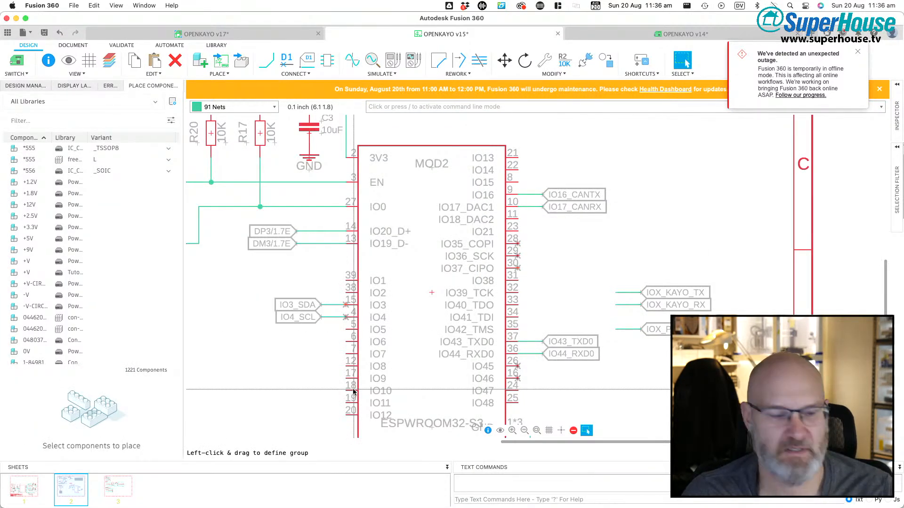
pyautogui.press('m')
pyautogui.click(314, 305)
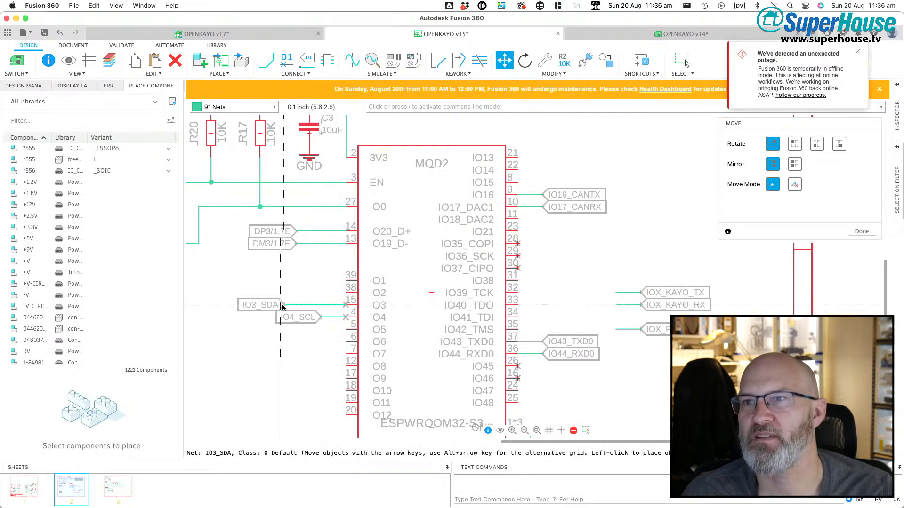
pyautogui.click(259, 305)
pyautogui.click(321, 317)
pyautogui.click(259, 316)
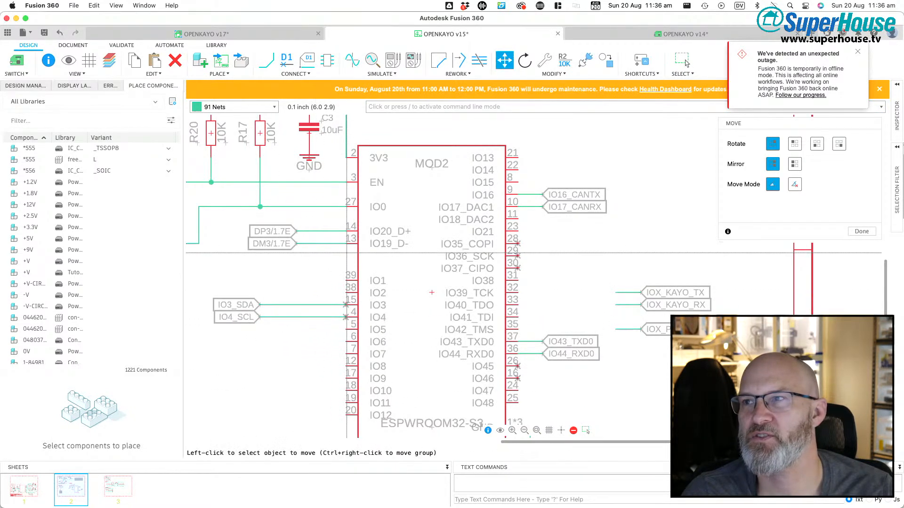
# Step: Copy the resistor R17, place the duplicate below the GND symbol of the RESET and SNOOT switches, and set its value to 4K7
pyautogui.hscroll(-5, 347, 250)
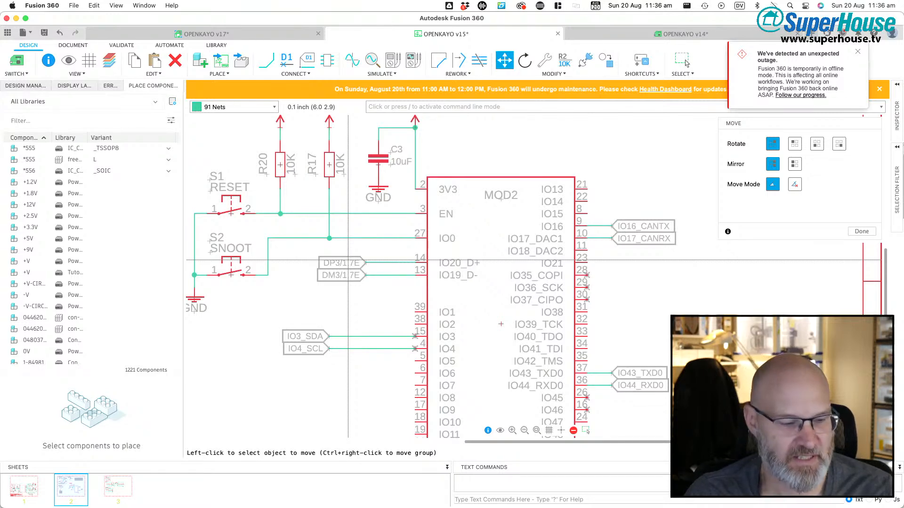
pyautogui.press('c')
pyautogui.click(329, 165)
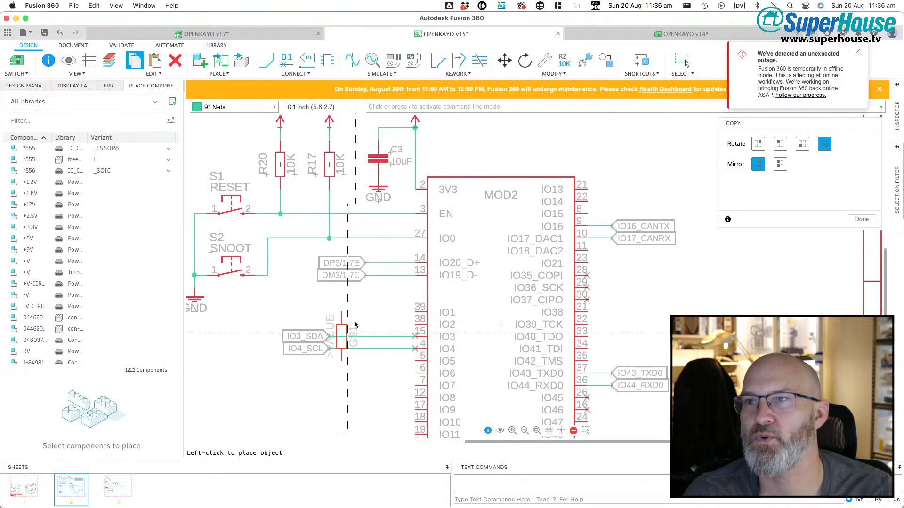
pyautogui.scroll(-3, 320, 381)
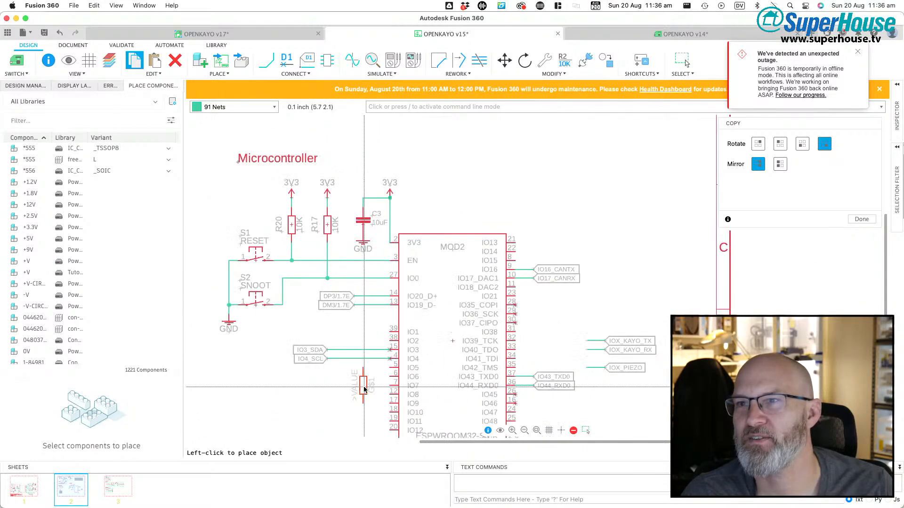
pyautogui.scroll(-2, 339, 377)
pyautogui.hscroll(-3, 339, 377)
pyautogui.click(296, 347)
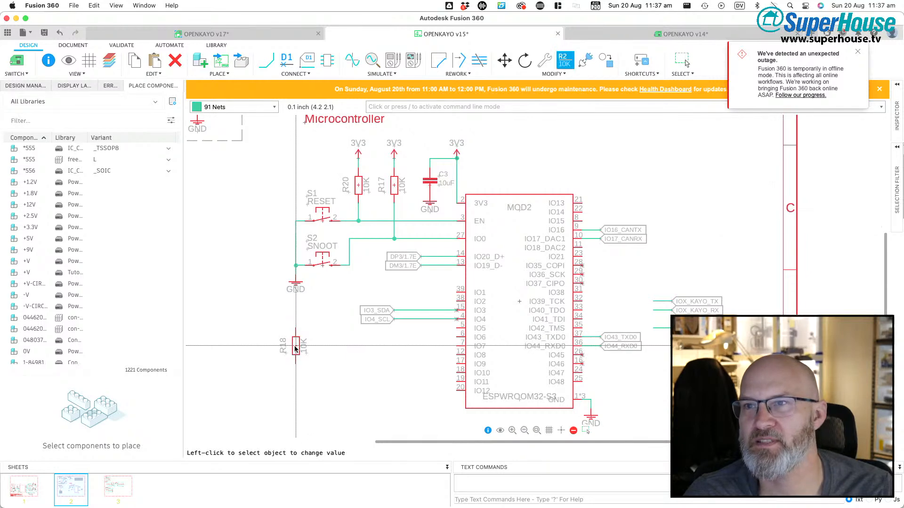
pyautogui.click(297, 349)
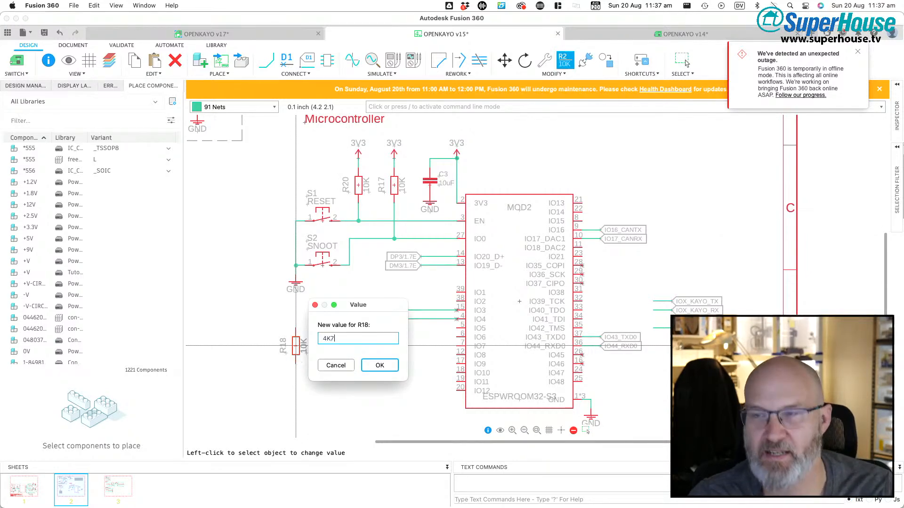
pyautogui.press('Return')
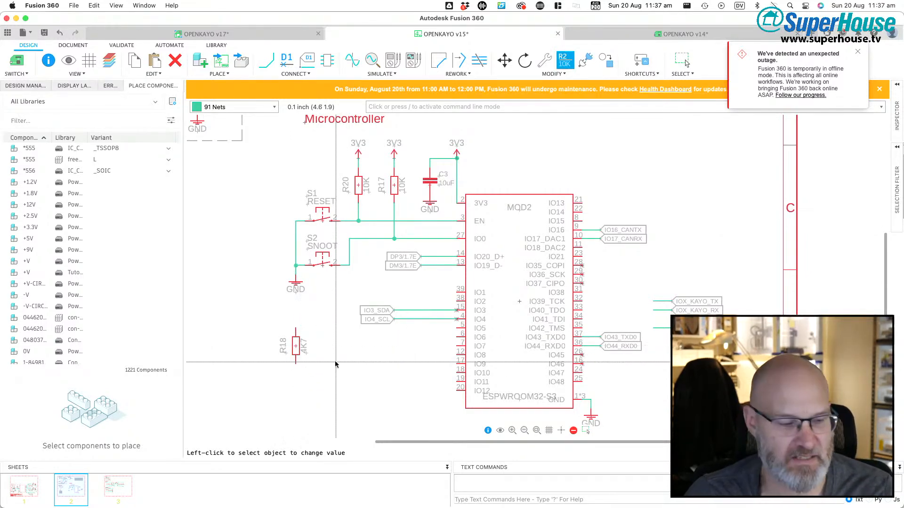
# Step: Reposition the new 4K7 resistor's name and value texts so they read horizontally to the right of its body
pyautogui.press('m')
pyautogui.click(291, 354)
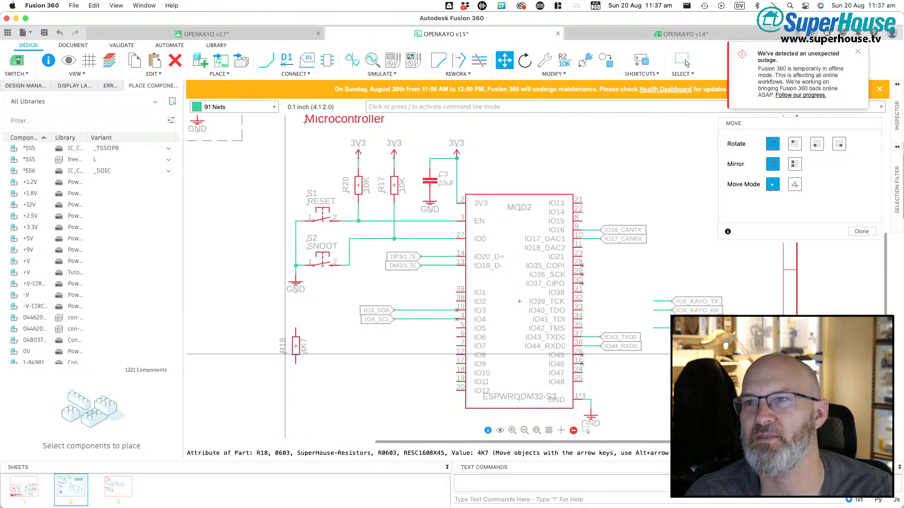
pyautogui.click(322, 328)
pyautogui.click(306, 352)
pyautogui.rightClick(308, 352)
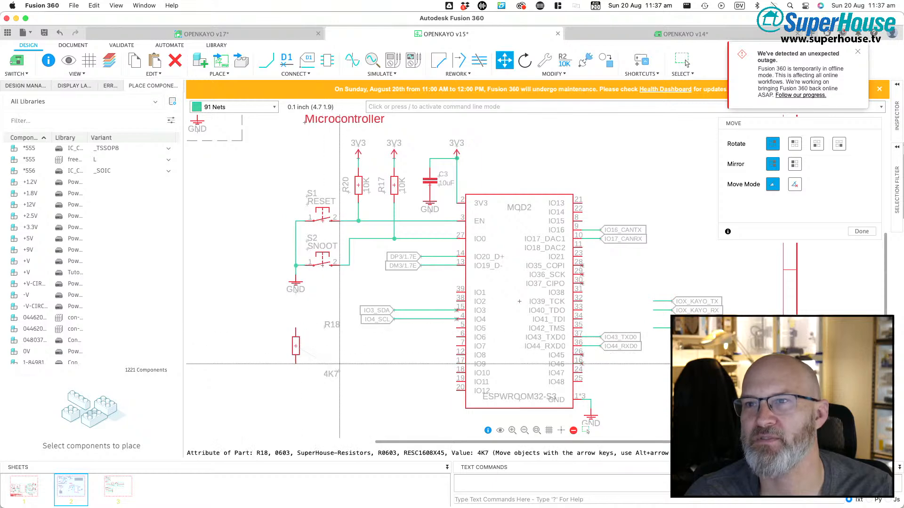
pyautogui.click(304, 363)
pyautogui.click(325, 328)
pyautogui.click(308, 346)
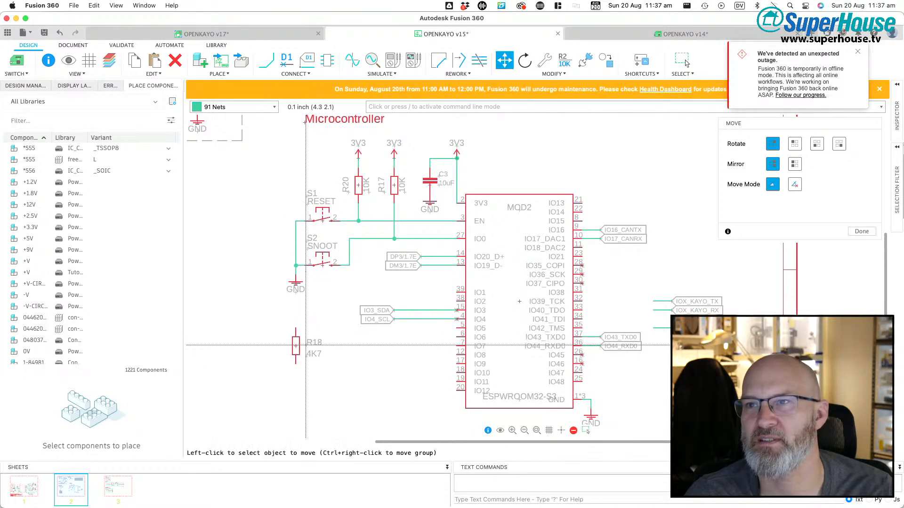
# Step: Try to move the R18 name text closer to the resistor body on the 0.1 inch grid
pyautogui.scroll(3, 311, 346)
pyautogui.scroll(3, 311, 346)
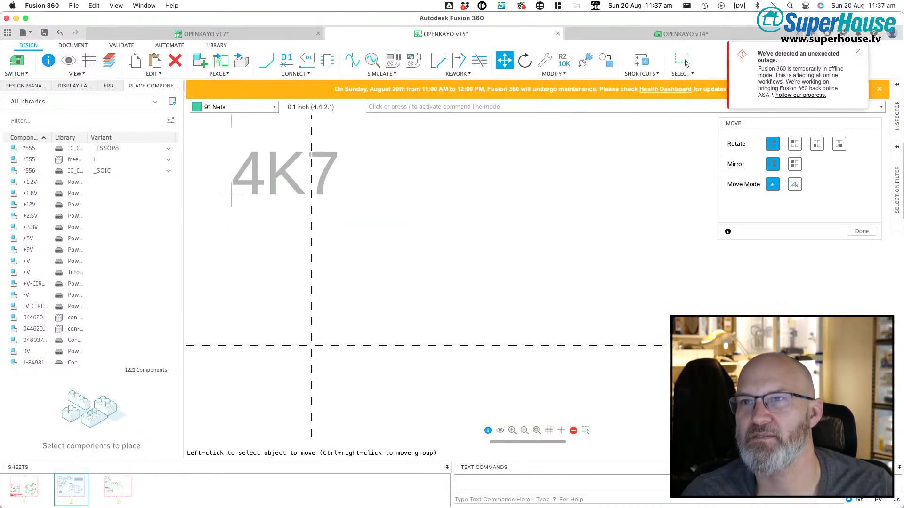
pyautogui.scroll(-1, 356, 330)
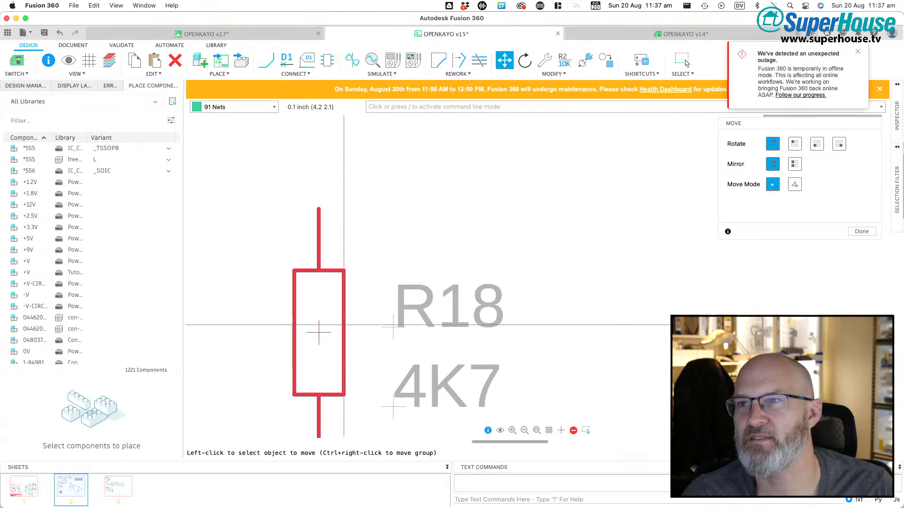
pyautogui.click(325, 328)
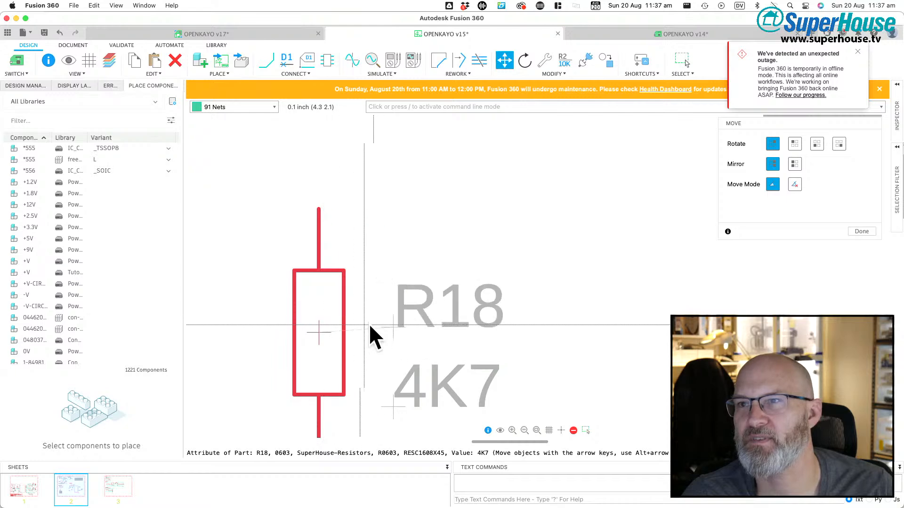
pyautogui.click(368, 329)
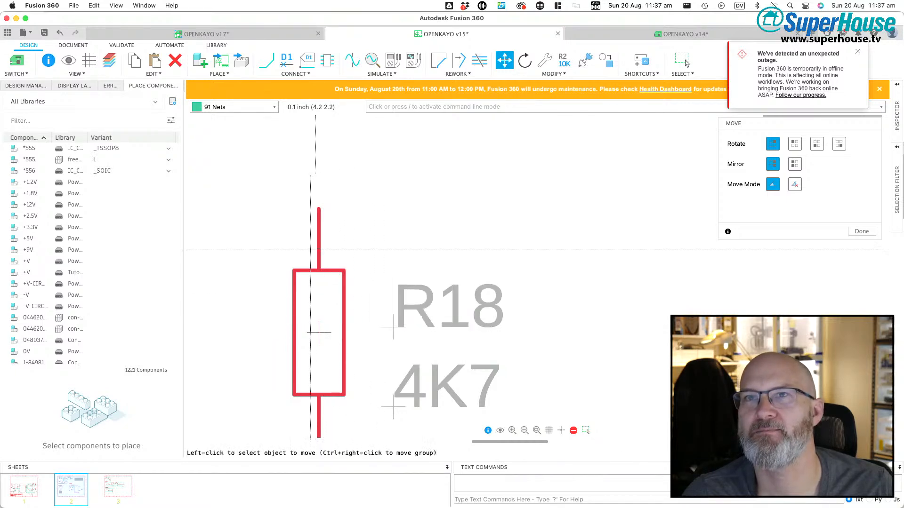
# Step: Set the grid size to 0.05 inch and move the R18 name and 4K7 value texts closer to the resistor and to each other
pyautogui.scroll(-2, 370, 320)
pyautogui.click(89, 60)
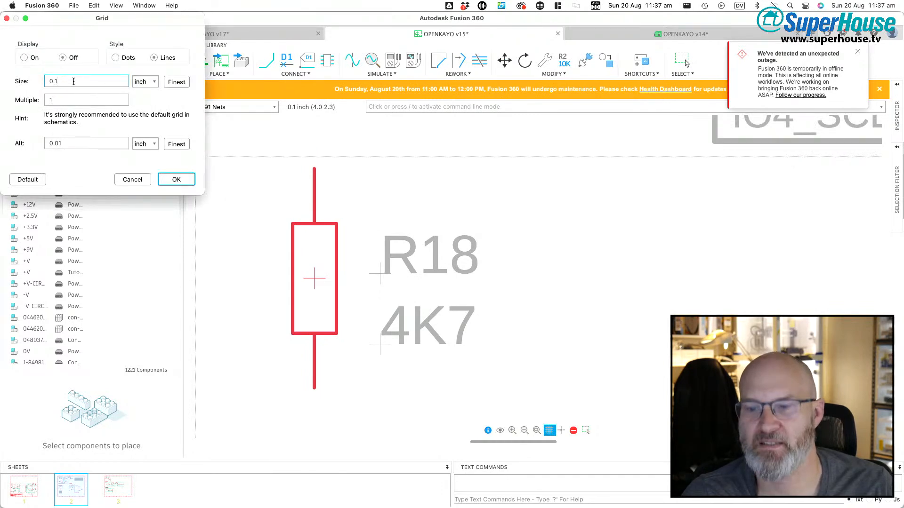
pyautogui.write('0.05')
pyautogui.press('Return')
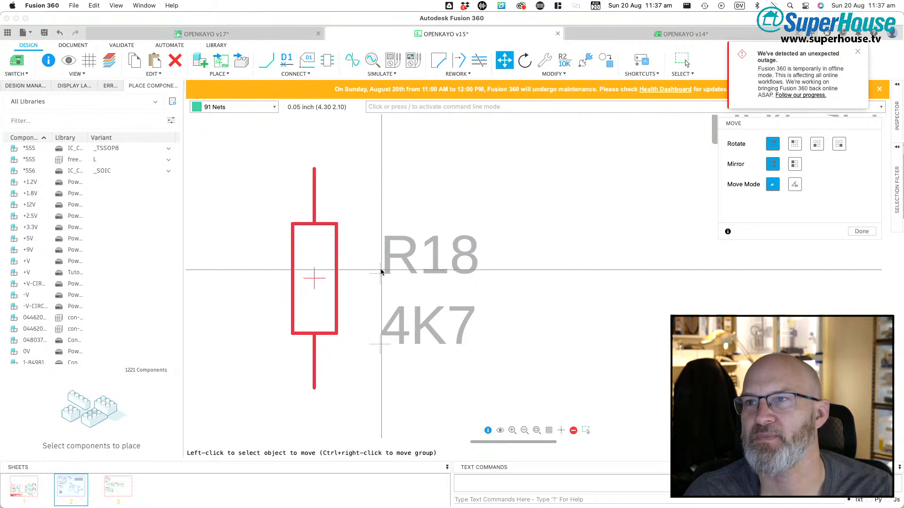
pyautogui.click(379, 273)
pyautogui.click(352, 273)
pyautogui.click(381, 344)
pyautogui.click(353, 317)
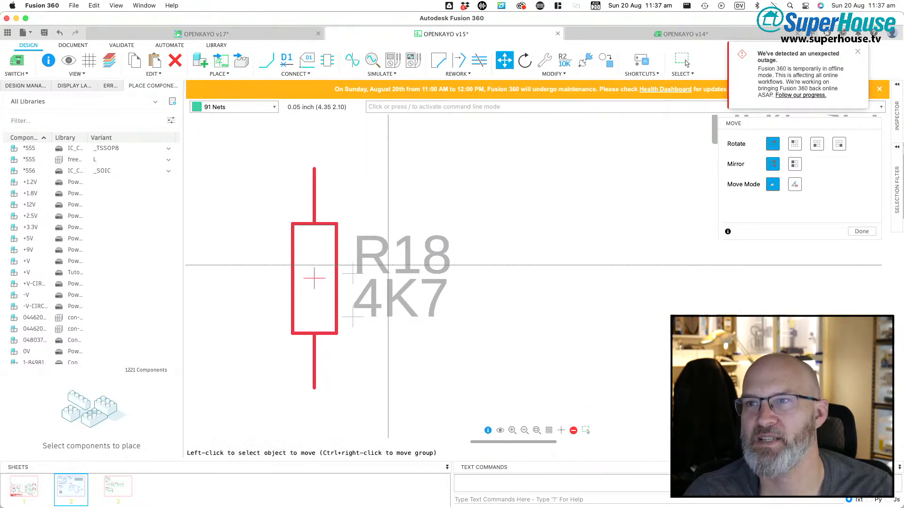
# Step: Set the schematic grid size back to 0.1 inch
pyautogui.scroll(-3, 377, 278)
pyautogui.click(90, 63)
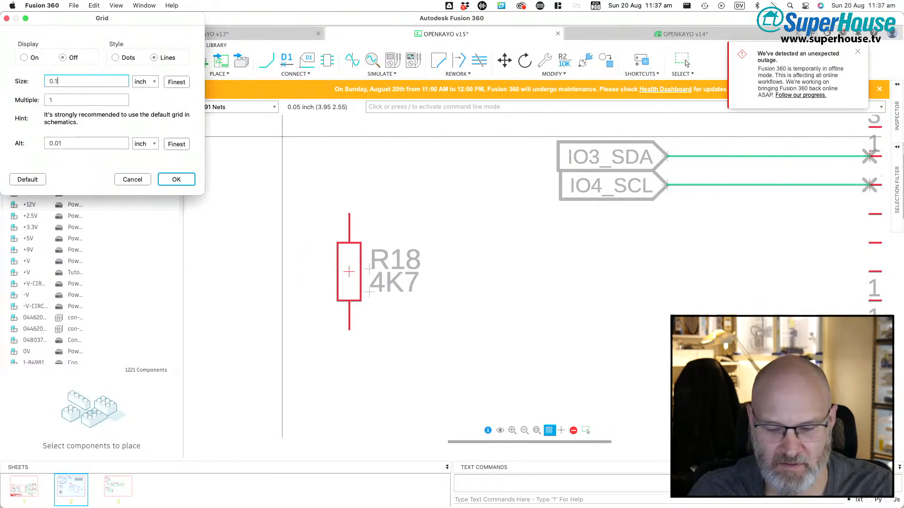
pyautogui.press('Return')
# Step: Copy the 4K7 resistor R18 and place the duplicate beside it on the right
pyautogui.scroll(-3, 404, 307)
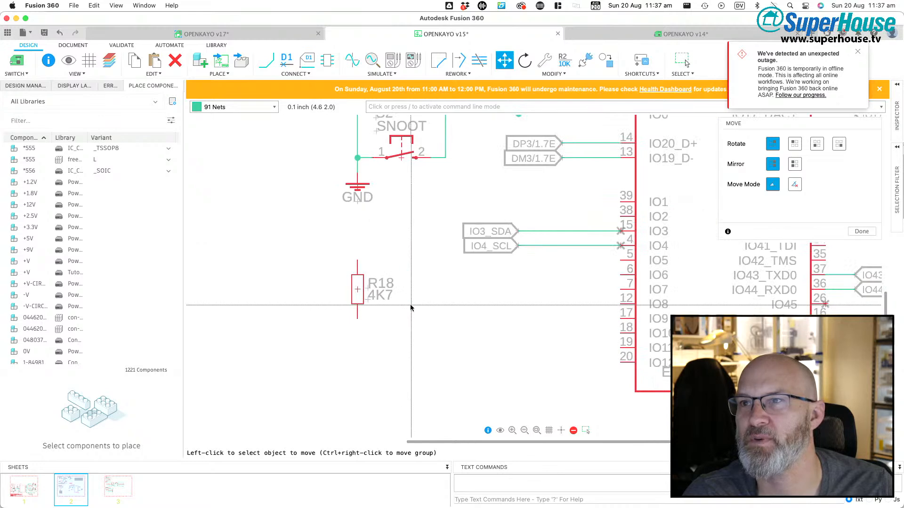
pyautogui.scroll(2, 404, 307)
pyautogui.press('super+c')
pyautogui.click(346, 320)
pyautogui.click(405, 323)
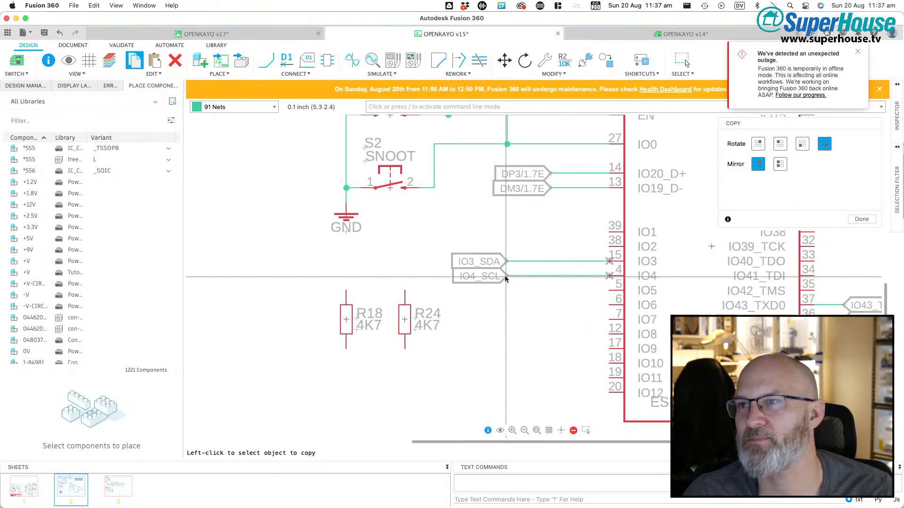
pyautogui.click(340, 319)
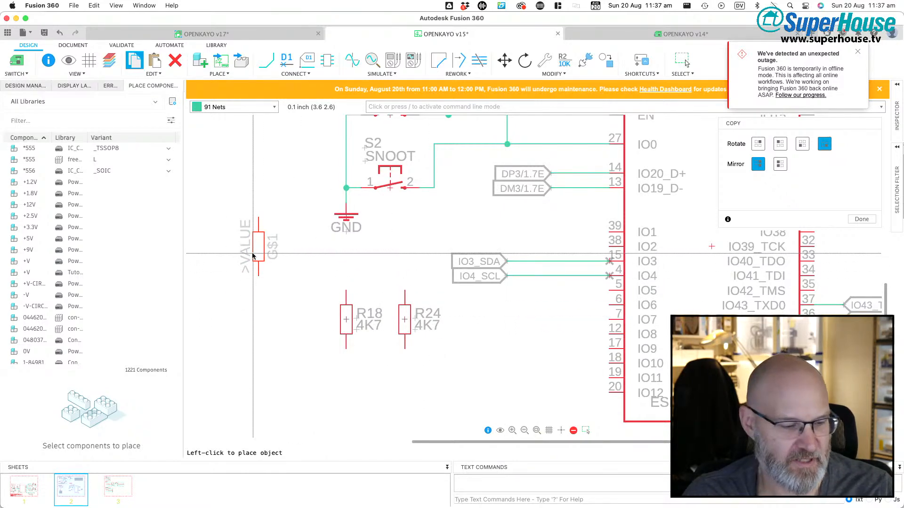
# Step: Group the two 4K7 resistors and move them together to below the IO3_SDA and IO4_SCL wires, next to the microcontroller
pyautogui.press('m')
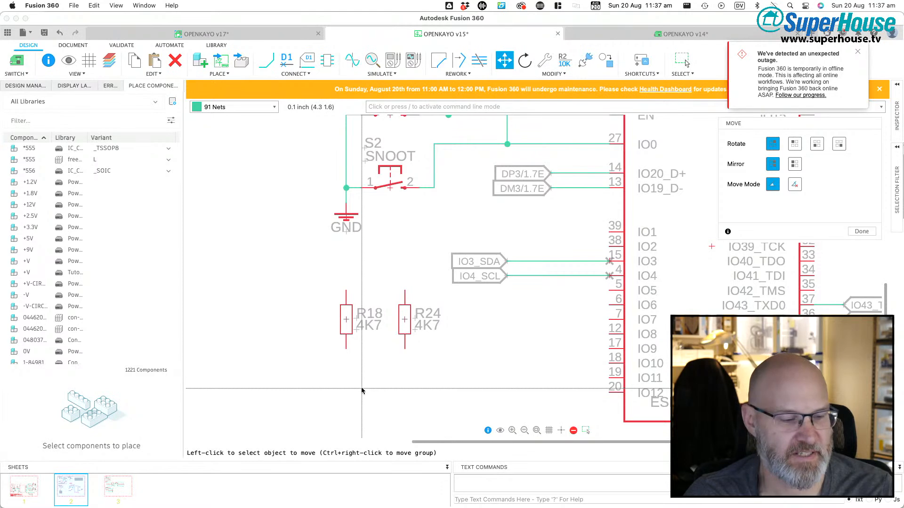
pyautogui.press('g')
pyautogui.moveTo(333, 367); pyautogui.dragTo(414, 299)
pyautogui.press('m')
pyautogui.rightClick(372, 329)
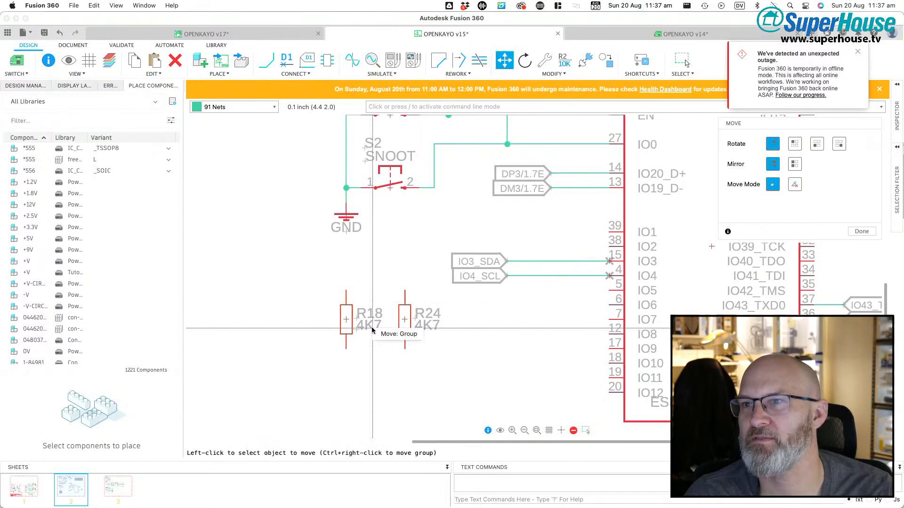
pyautogui.click(398, 334)
pyautogui.click(504, 387)
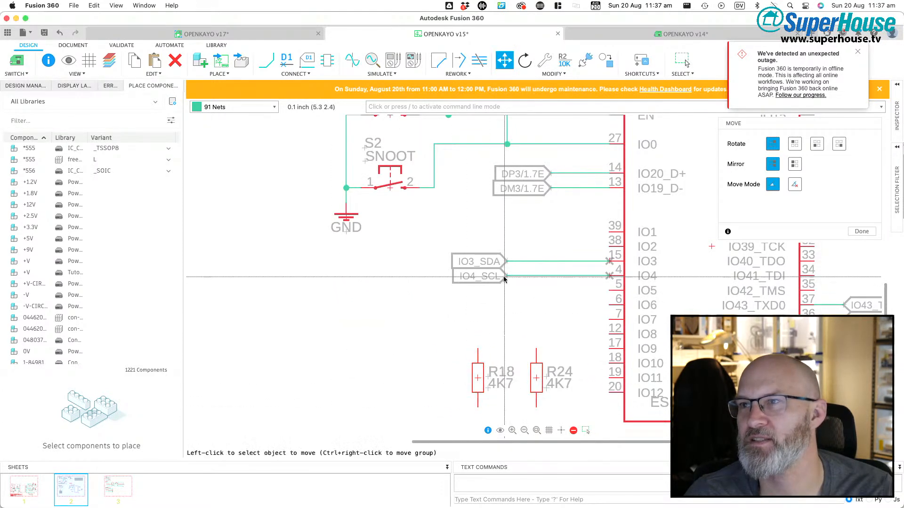
# Step: Try moving the IO4_SCL label and its wire down to make room below IO3_SDA, and undo the move
pyautogui.click(505, 276)
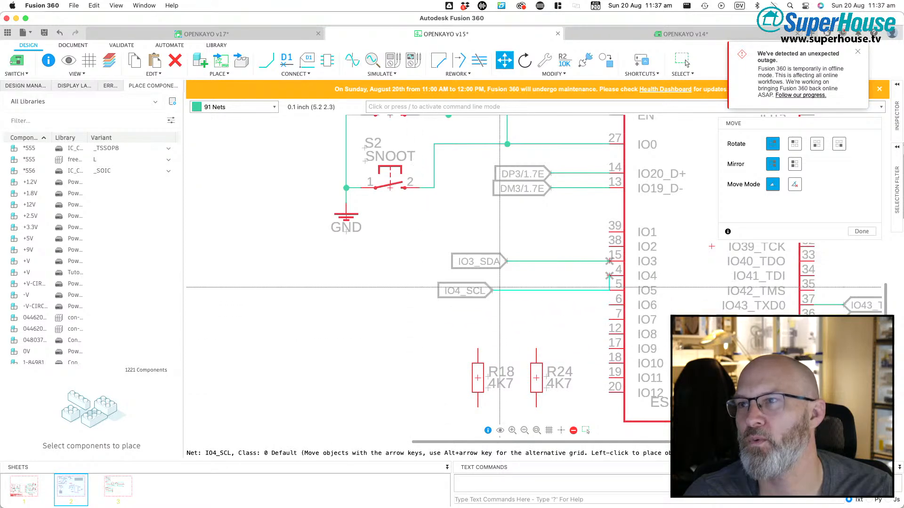
pyautogui.click(431, 320)
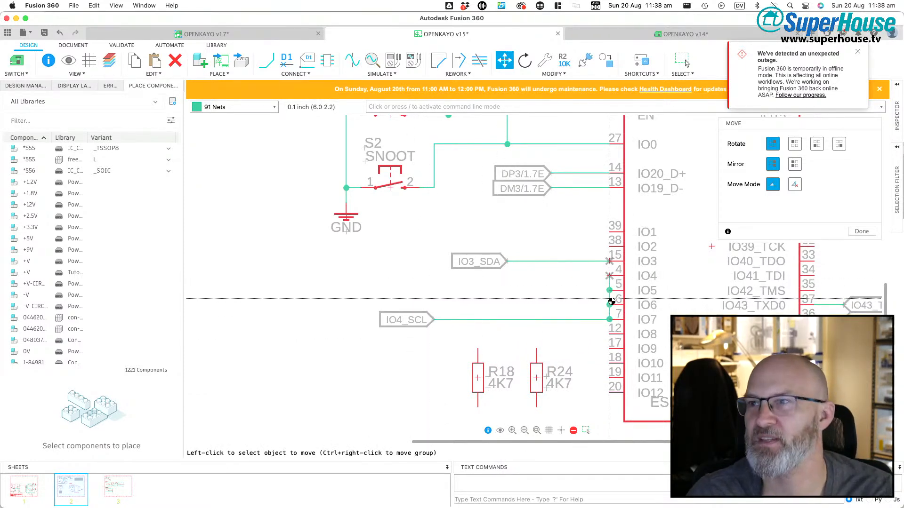
pyautogui.press('Escape')
pyautogui.press('super+z')
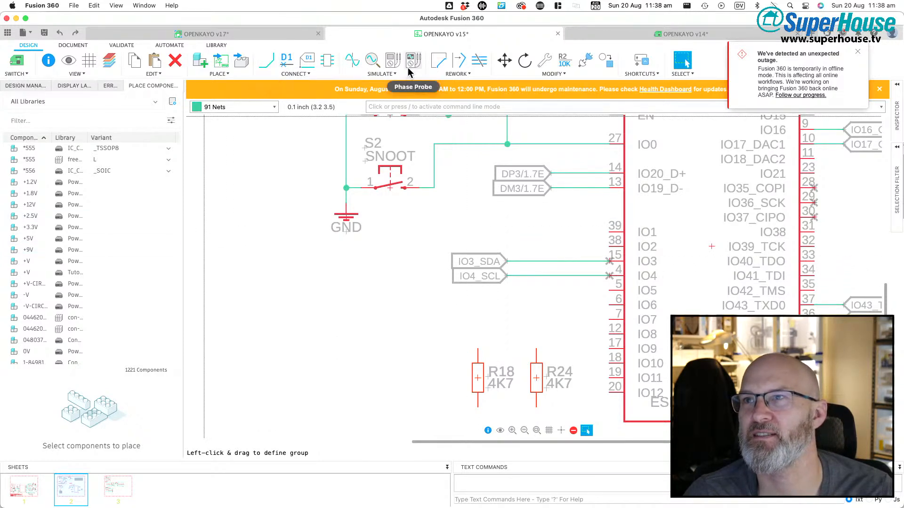
pyautogui.click(454, 62)
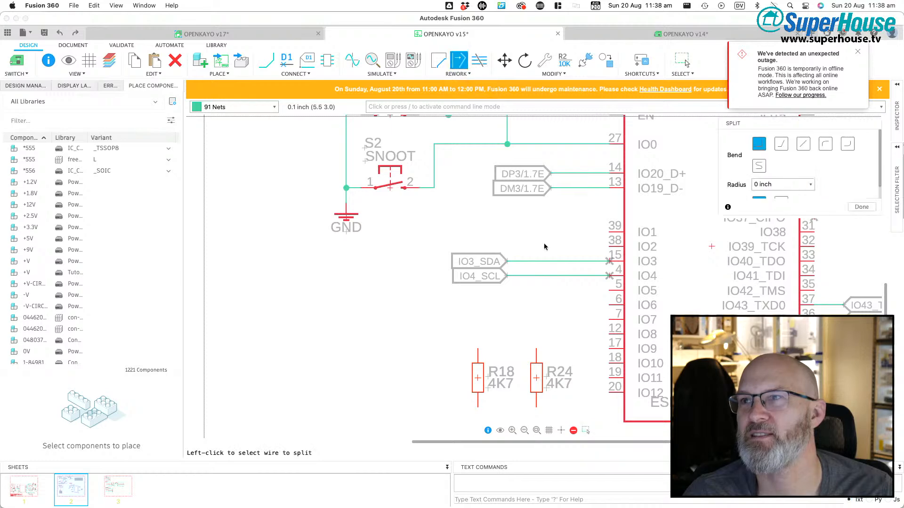
pyautogui.click(537, 276)
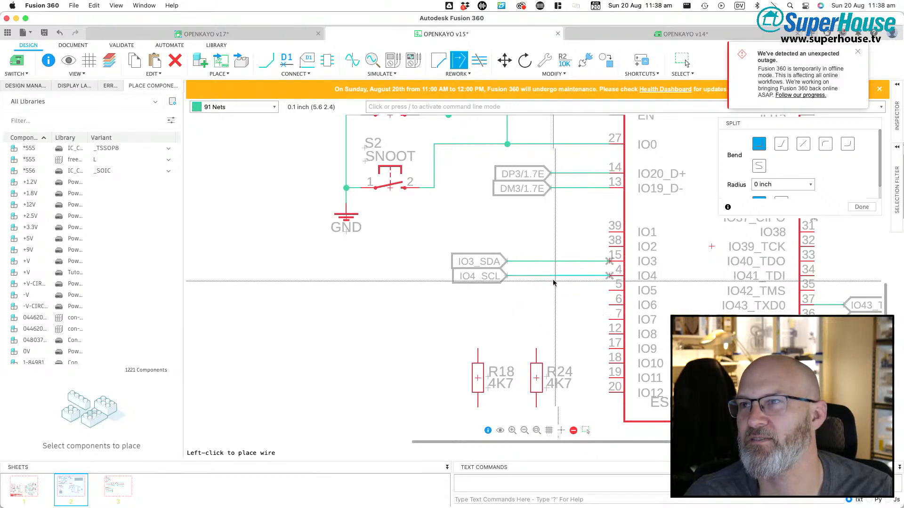
pyautogui.press('Escape')
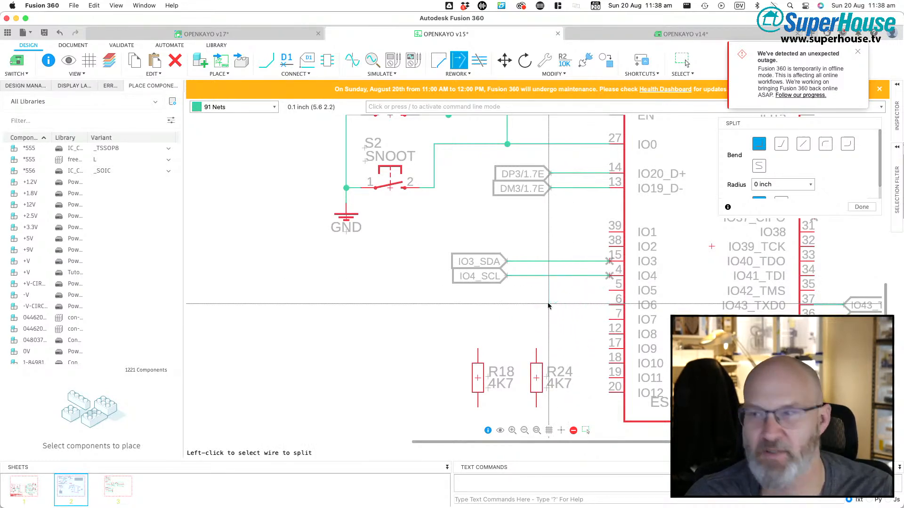
pyautogui.press('Escape')
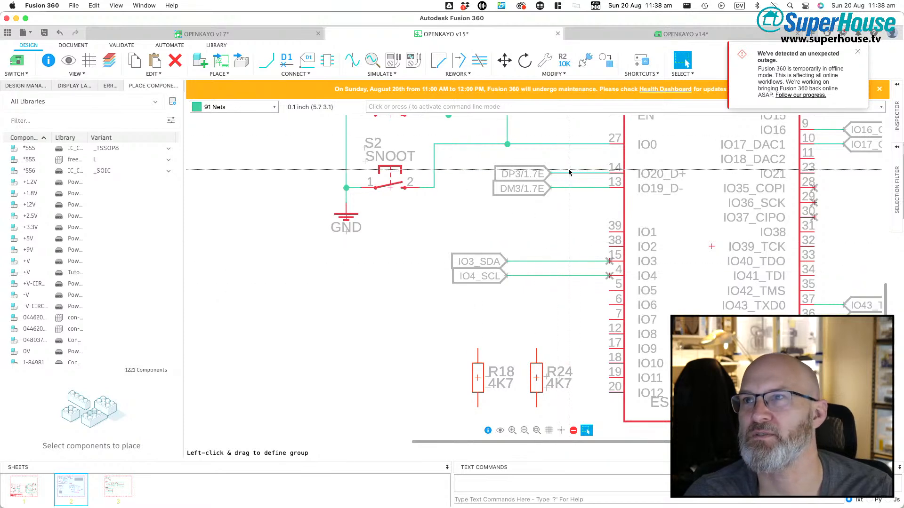
# Step: Try splitting the IO4_SCL and IO3_SDA wires, bending one down and the other up to spread them apart
pyautogui.click(459, 59)
pyautogui.click(541, 276)
pyautogui.click(537, 262)
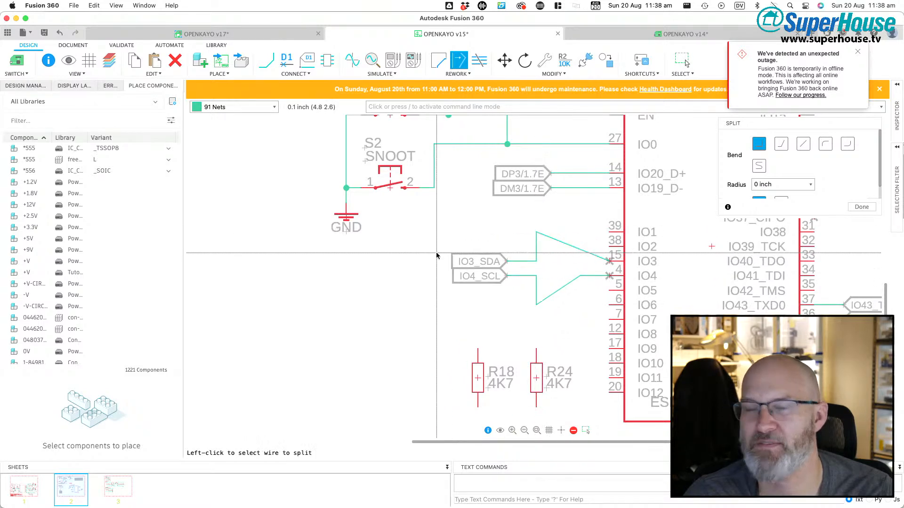
# Step: Try moving the IO4_SCL label and its wire bends down, away from the IO3_SDA wire
pyautogui.press('m')
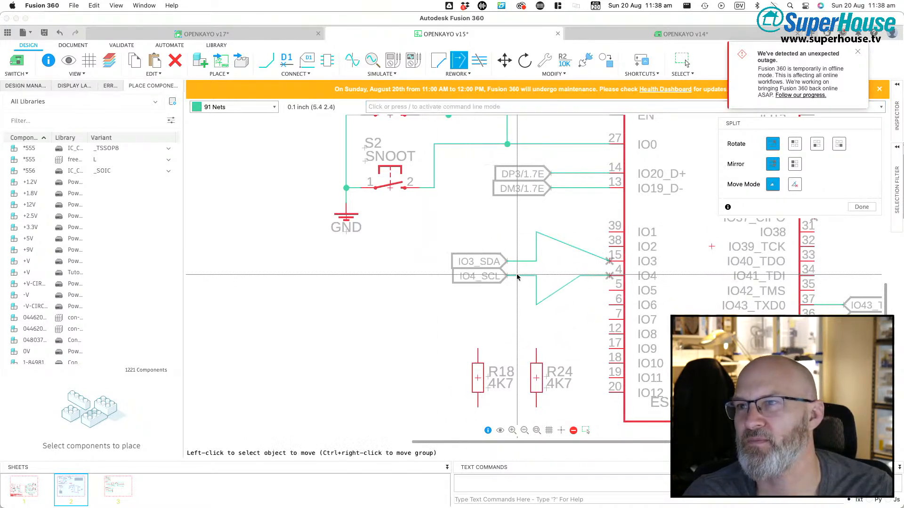
pyautogui.click(520, 276)
pyautogui.click(507, 304)
pyautogui.click(585, 276)
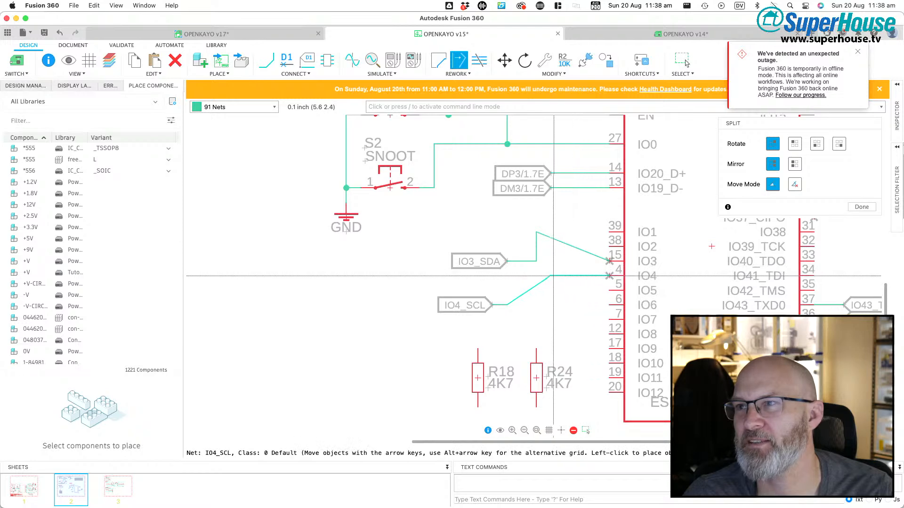
pyautogui.click(543, 277)
pyautogui.click(449, 305)
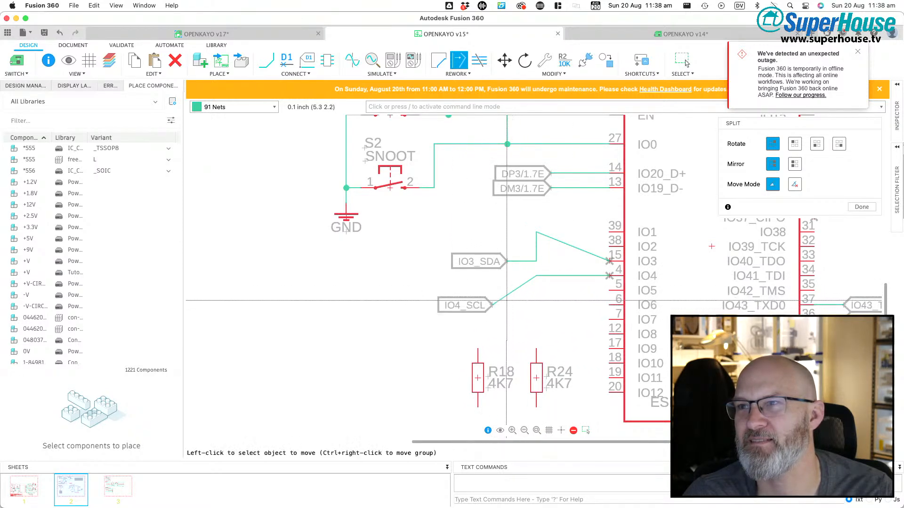
pyautogui.click(494, 306)
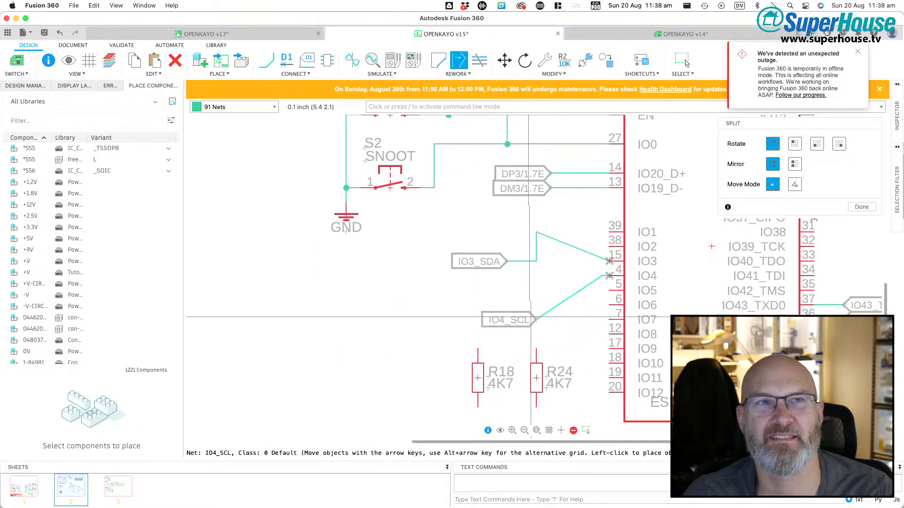
pyautogui.click(486, 320)
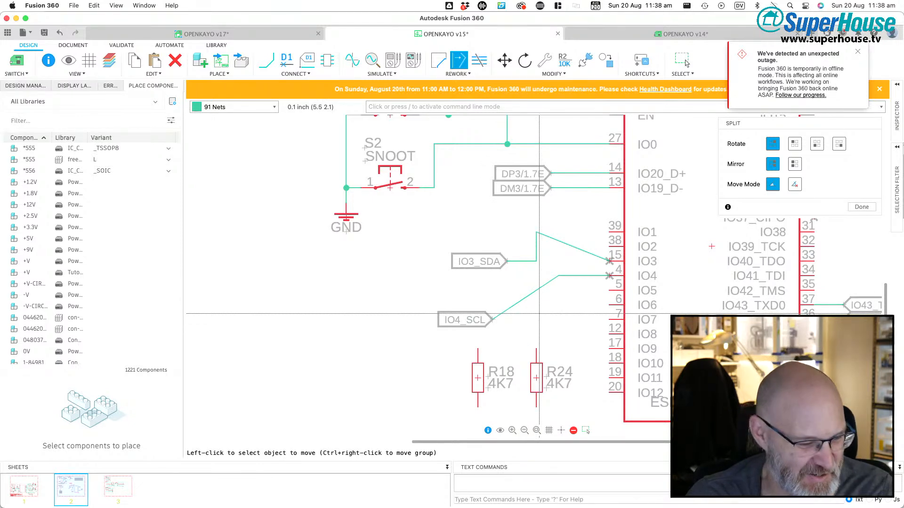
# Step: Delete the bent IO3_SDA and IO4_SCL wires together with their labels
pyautogui.press('Delete')
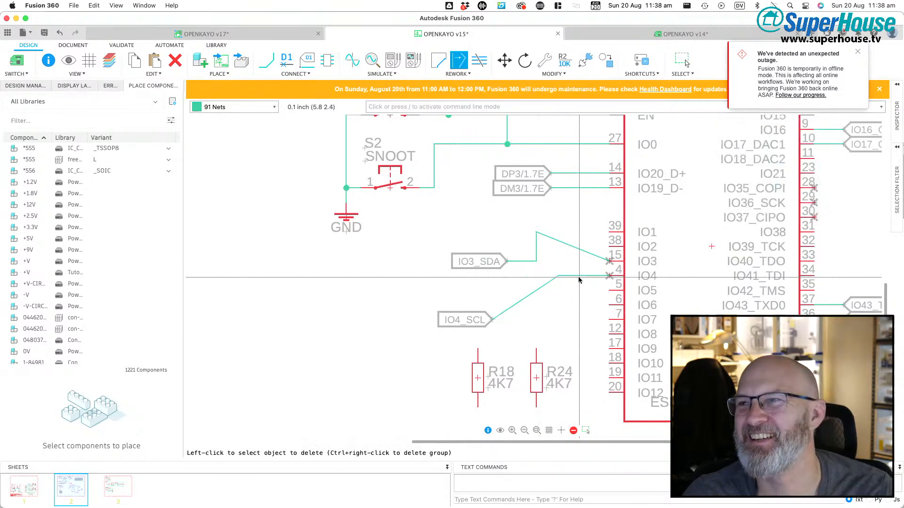
pyautogui.click(560, 279)
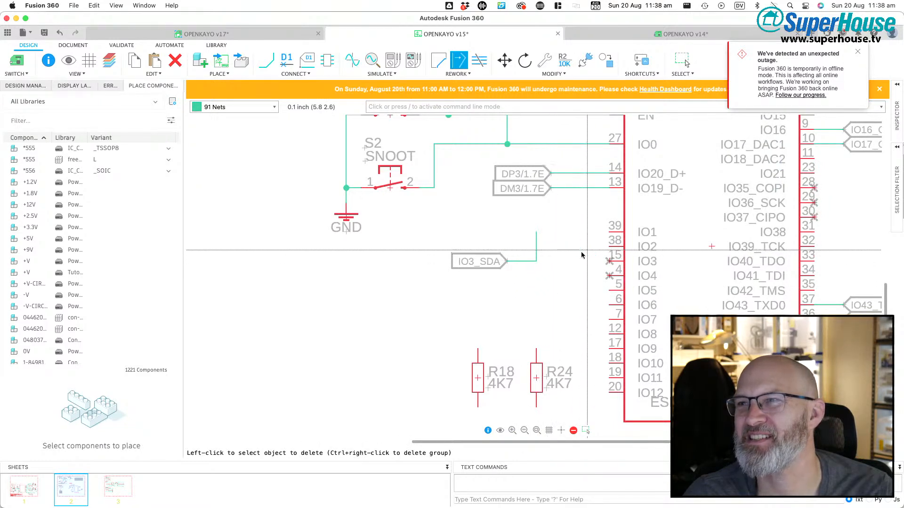
pyautogui.click(529, 262)
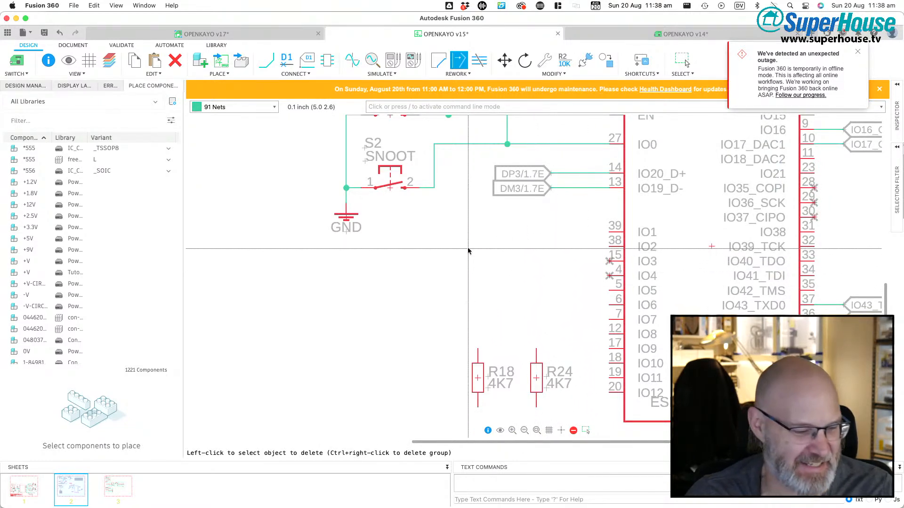
# Step: Move resistors R18 and R24 up into the free space beside the IO3 and IO4 pins, side by side
pyautogui.press('m')
pyautogui.click(478, 377)
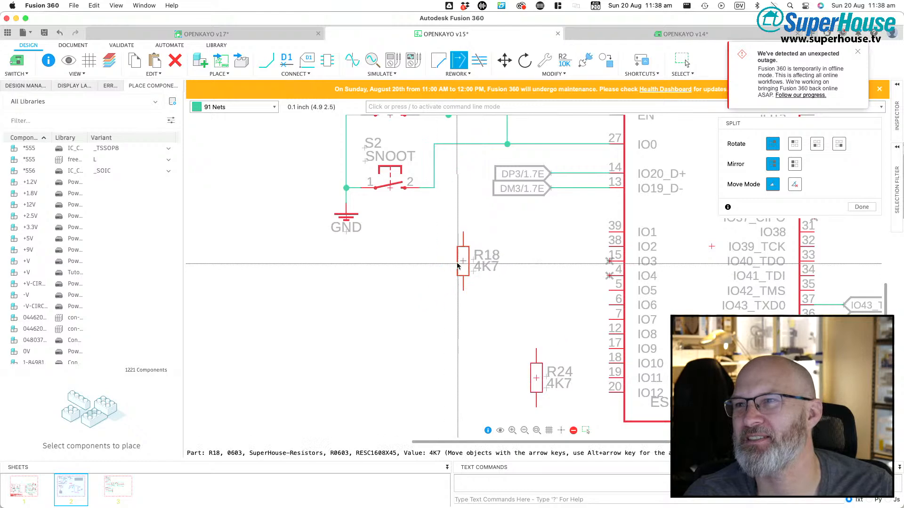
pyautogui.click(446, 269)
pyautogui.click(537, 382)
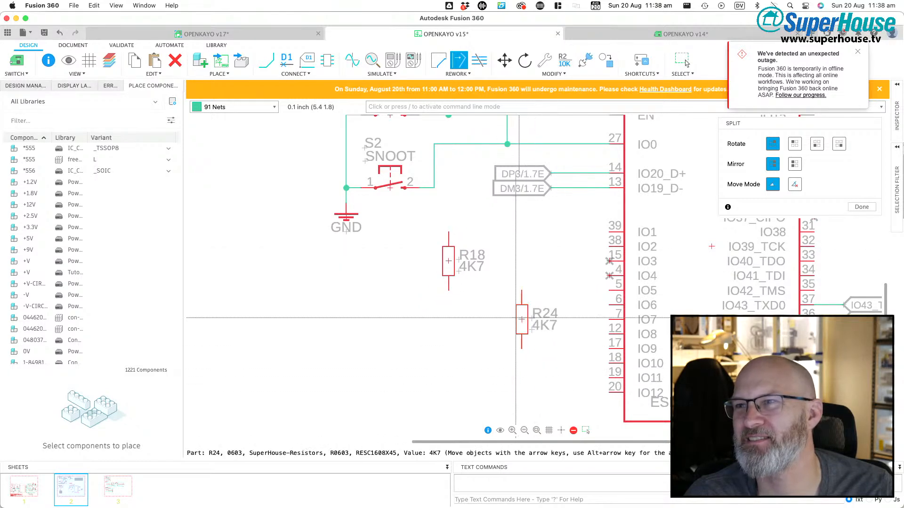
pyautogui.click(507, 260)
# Step: Copy the 3V3 supply symbol above R17 onto the upper ends of R18 and R24
pyautogui.scroll(2, 423, 237)
pyautogui.scroll(5, 422, 237)
pyautogui.press('super+c')
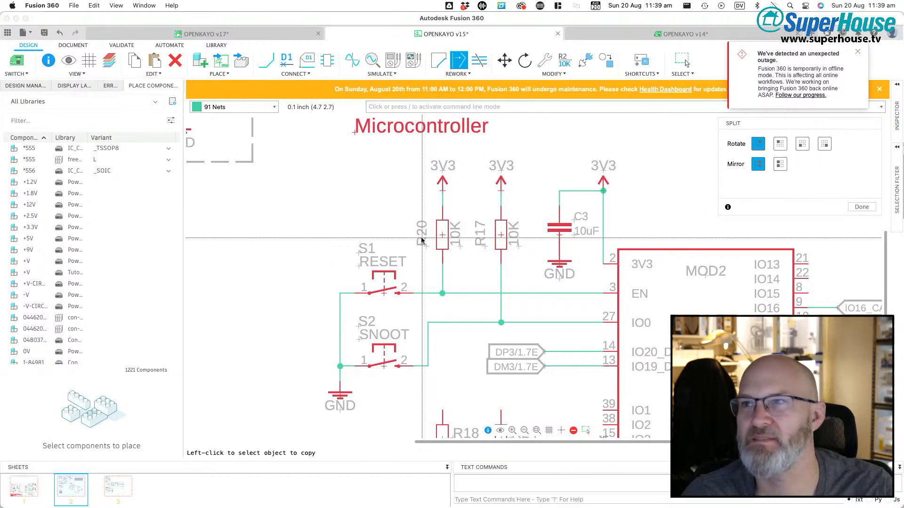
pyautogui.click(500, 189)
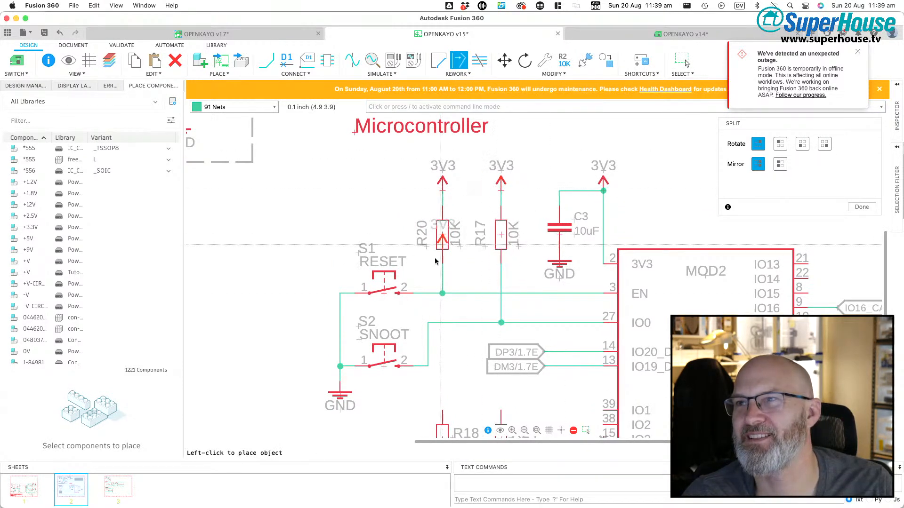
pyautogui.click(444, 407)
pyautogui.click(501, 407)
pyautogui.scroll(-3, 448, 370)
pyautogui.scroll(4, 447, 369)
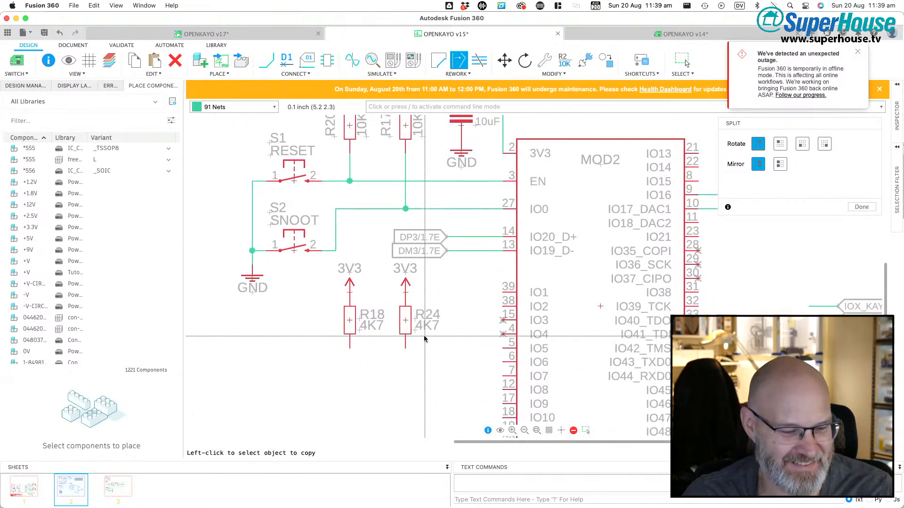
# Step: Draw net wires from pins IO3 and IO4 down and out beneath both resistors, IO3 above IO4, ending freely past R18
pyautogui.press('n')
pyautogui.click(502, 320)
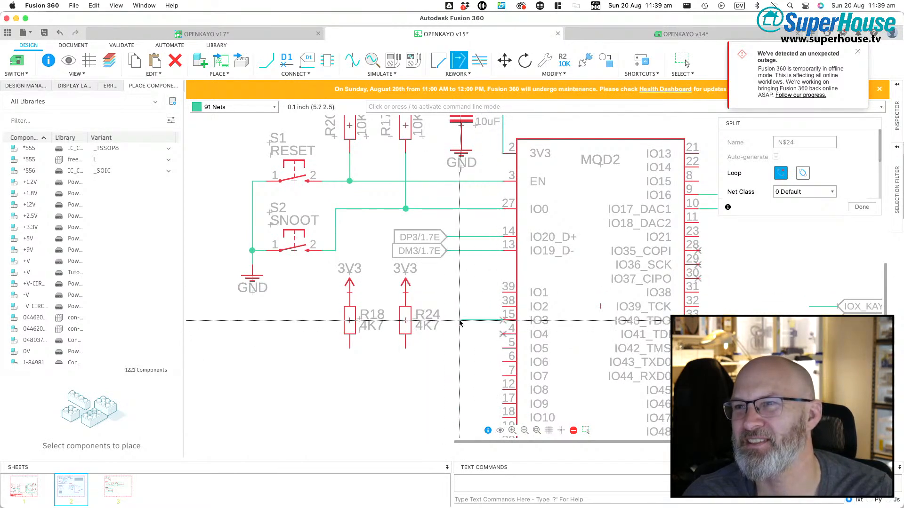
pyautogui.click(448, 358)
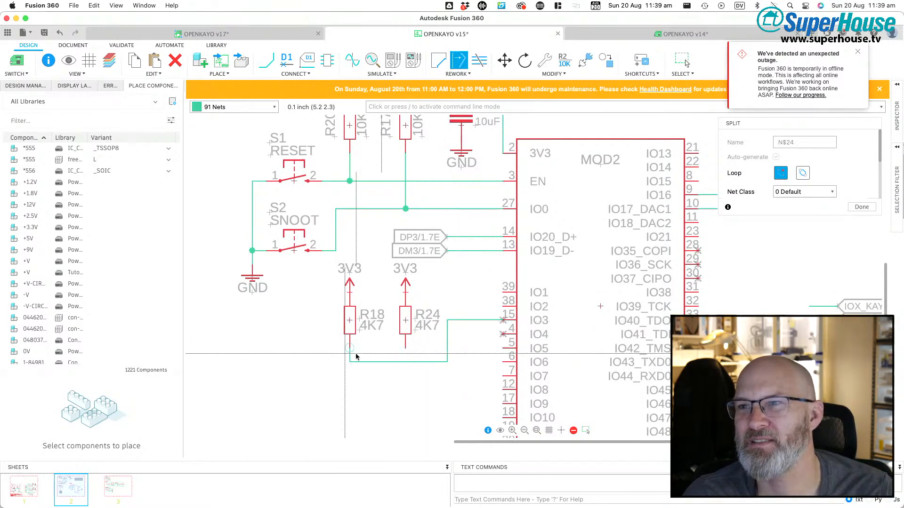
pyautogui.doubleClick(300, 360)
pyautogui.click(504, 335)
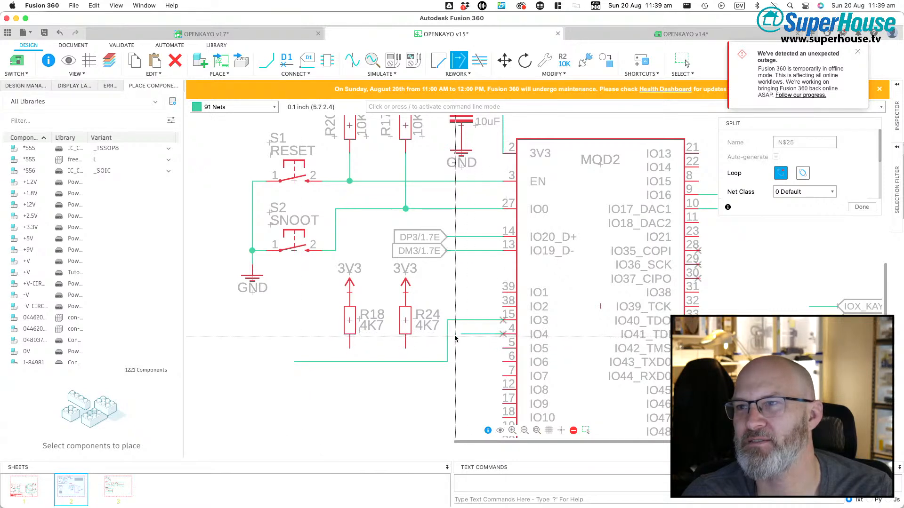
pyautogui.click(460, 374)
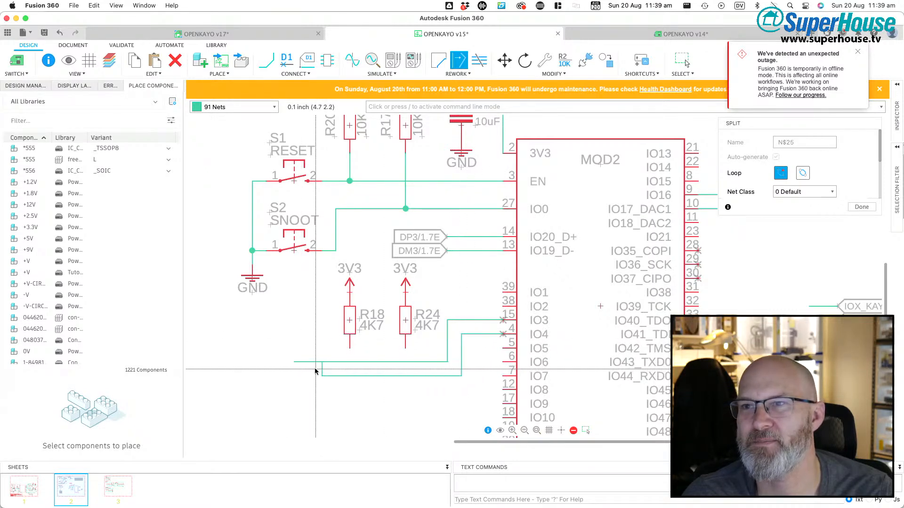
pyautogui.doubleClick(295, 375)
# Step: Connect the lower end of R24 to the IO4 wire and that of R18 to the IO3 wire
pyautogui.click(405, 348)
pyautogui.click(405, 376)
pyautogui.click(350, 362)
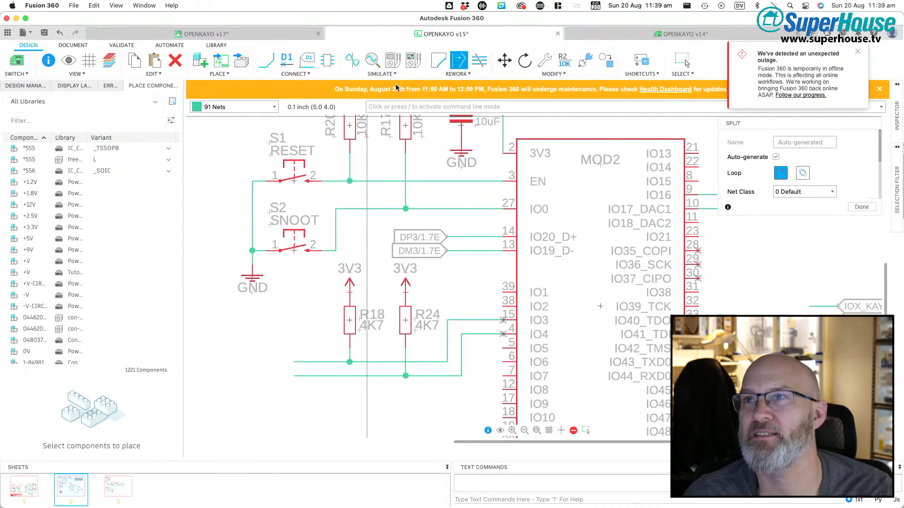
# Step: Place cross-reference net labels, rotated to face outward, on the free ends of the IO3 and IO4 wires
pyautogui.click(307, 60)
pyautogui.click(295, 362)
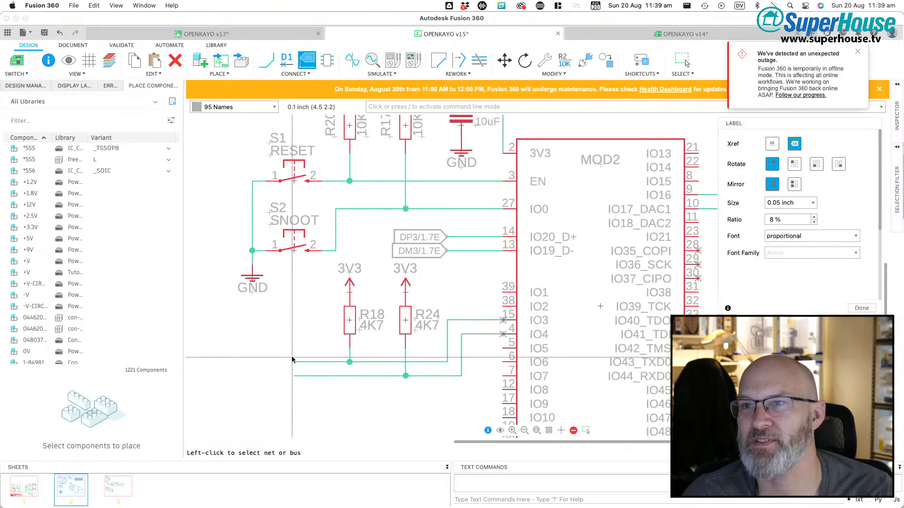
pyautogui.rightClick(295, 365)
pyautogui.click(295, 362)
pyautogui.click(296, 377)
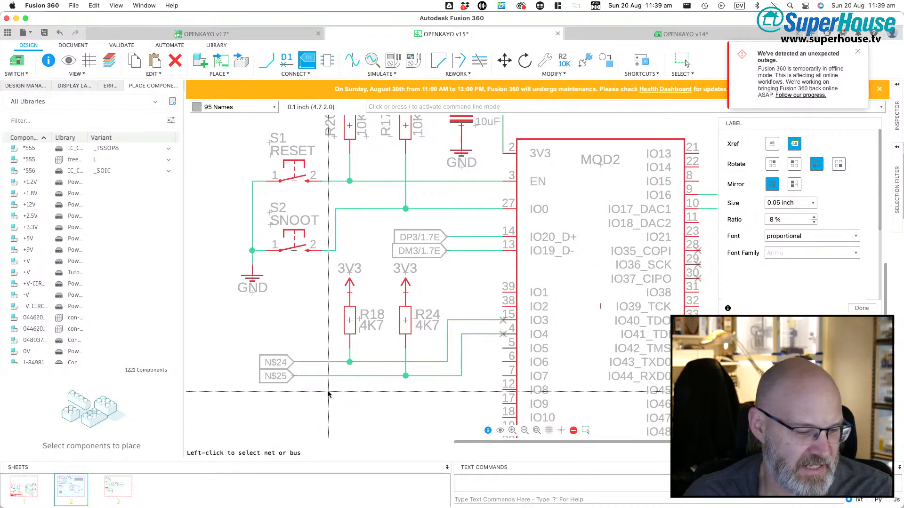
# Step: Rename the net on pin IO3 as IO3_SDA
pyautogui.press('n')
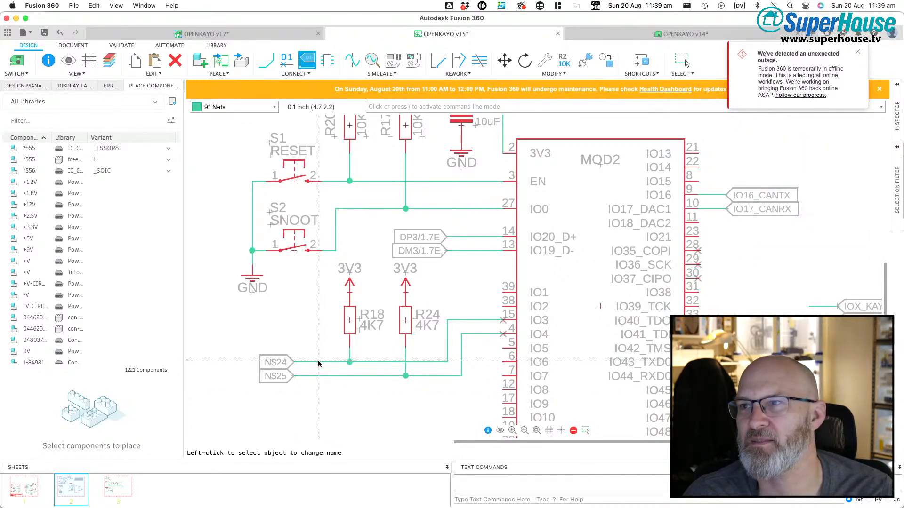
pyautogui.click(319, 362)
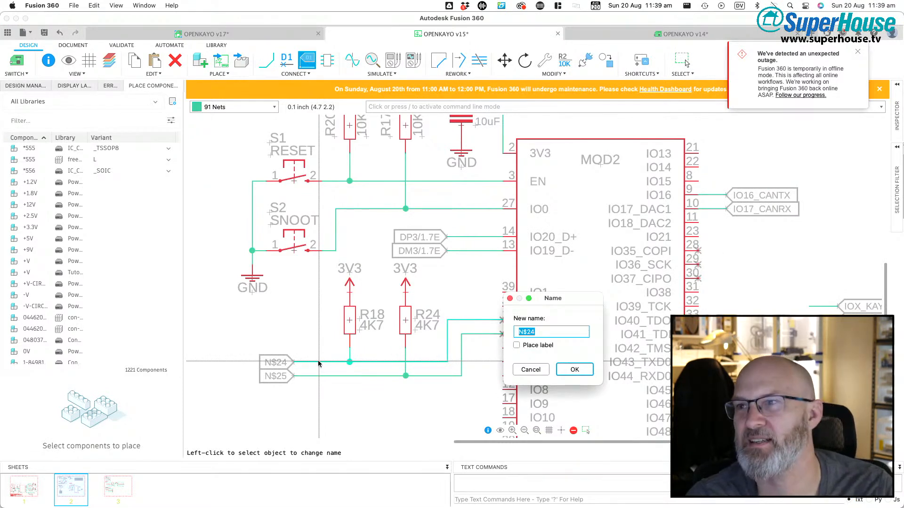
pyautogui.write('IO3_')
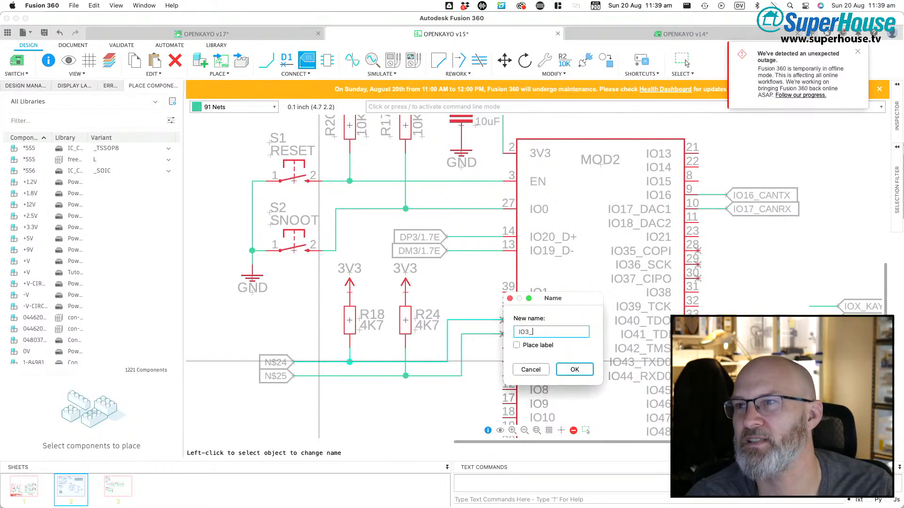
pyautogui.write('SDA')
pyautogui.press('Return')
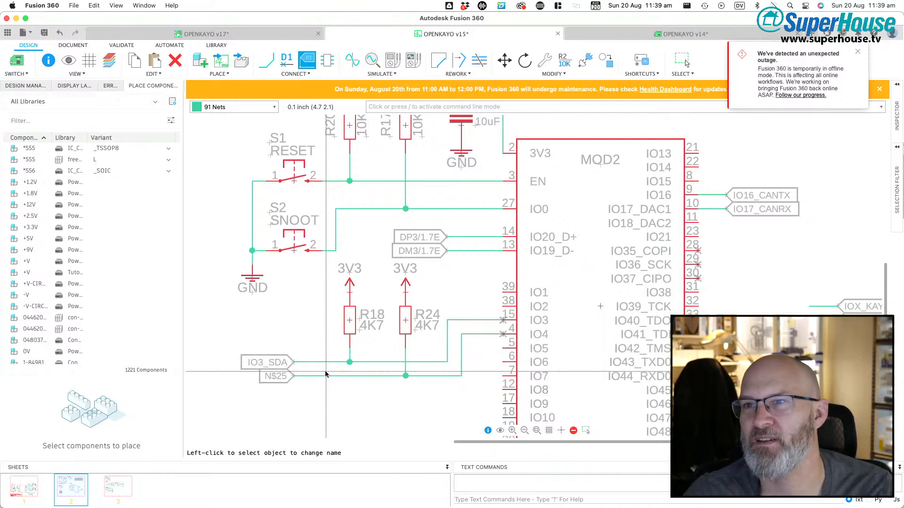
# Step: Rename the net on pin IO4 as IO4_SCL
pyautogui.click(324, 376)
pyautogui.write('IO')
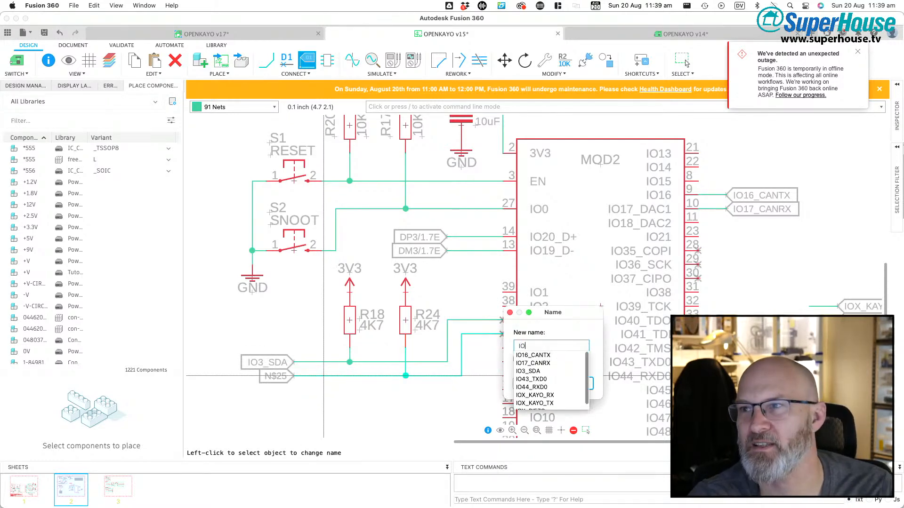
pyautogui.write('4_SCL')
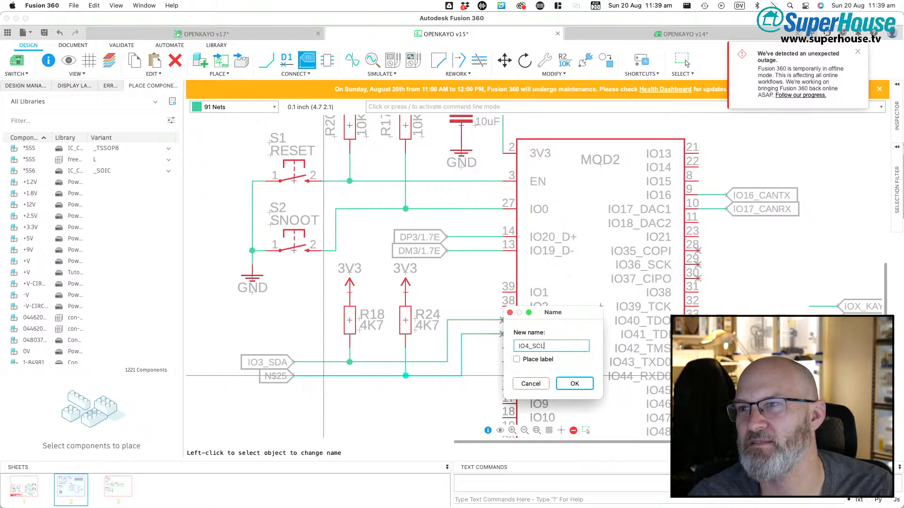
pyautogui.press('Return')
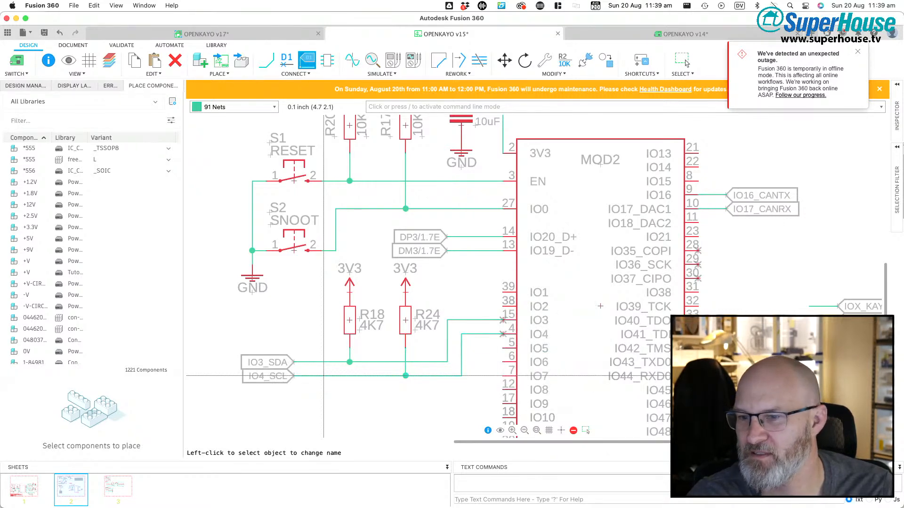
pyautogui.press('Escape')
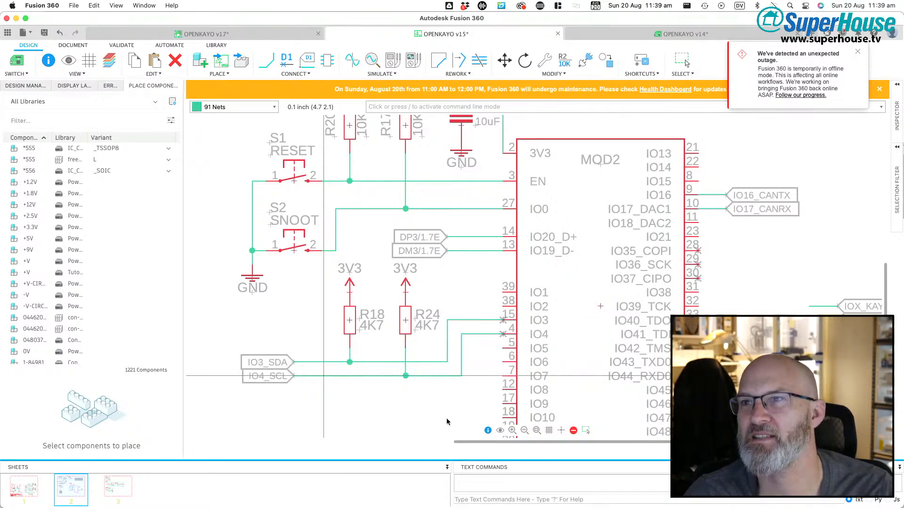
# Step: Move the IO3_SDA and IO4_SCL labels along their wires closer to resistors R18 and R24
pyautogui.press('/')
pyautogui.press('m')
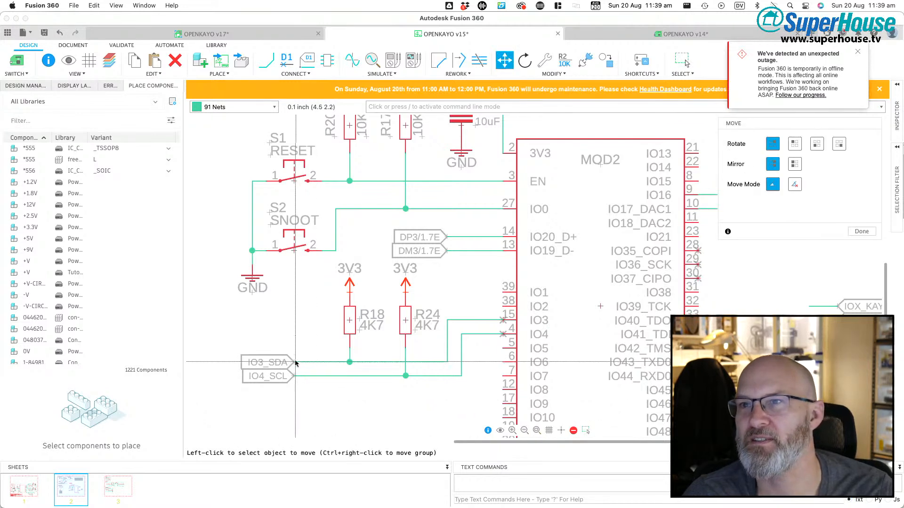
pyautogui.click(295, 363)
pyautogui.click(336, 363)
pyautogui.click(283, 376)
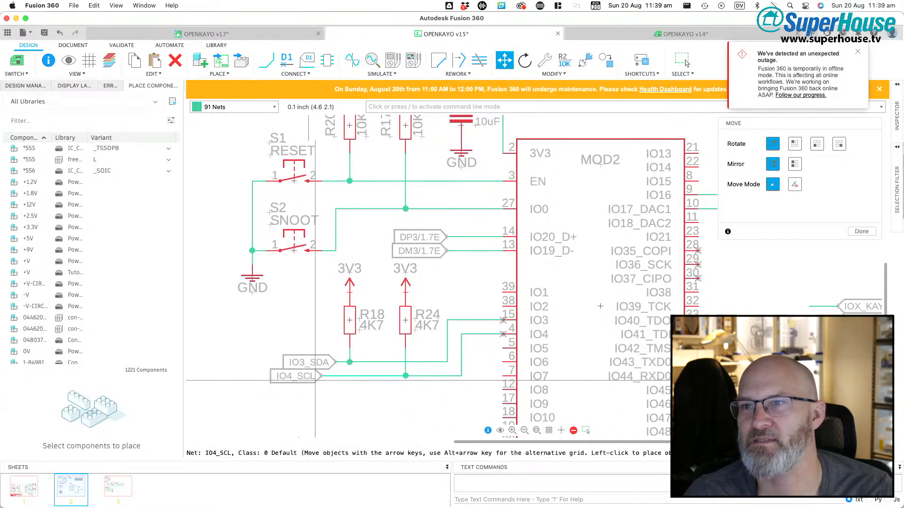
pyautogui.click(324, 377)
# Step: Move the 3V3 supply symbols above R17 and R20 down closer to their resistors
pyautogui.scroll(-2, 380, 325)
pyautogui.scroll(-1, 380, 323)
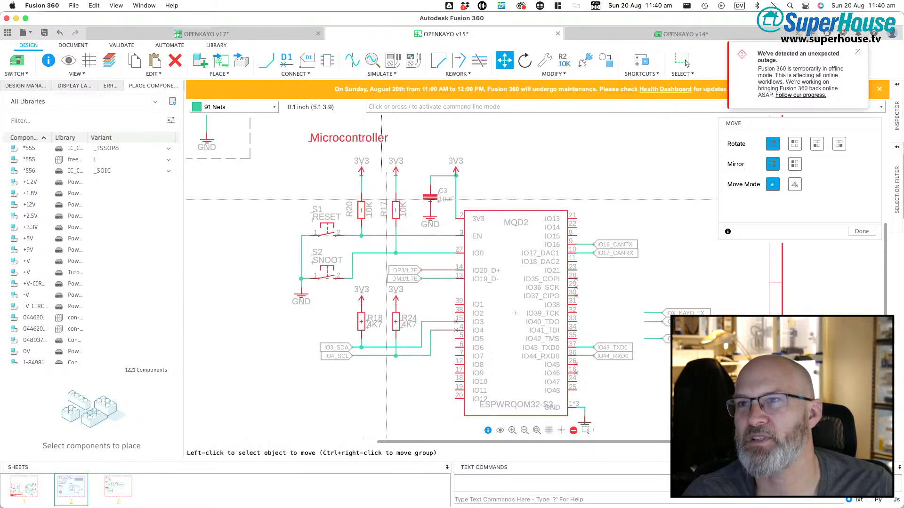
pyautogui.click(397, 174)
pyautogui.click(397, 174)
pyautogui.click(397, 185)
pyautogui.click(362, 174)
pyautogui.click(361, 182)
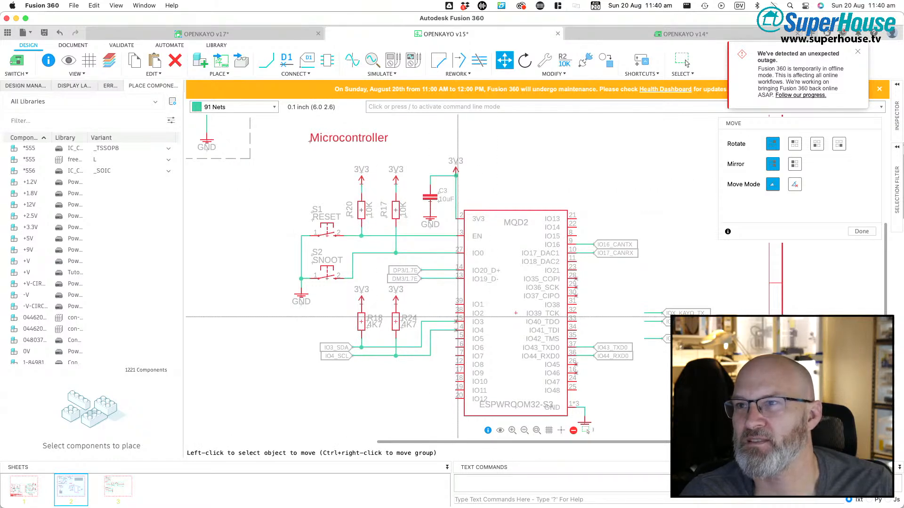
# Step: Examine the microcontroller's free pins and the unassigned IOX_KAYO_TX, IOX_KAYO_RX and IOX_PIEZO nets
pyautogui.scroll(4, 458, 316)
pyautogui.hscroll(5, 458, 316)
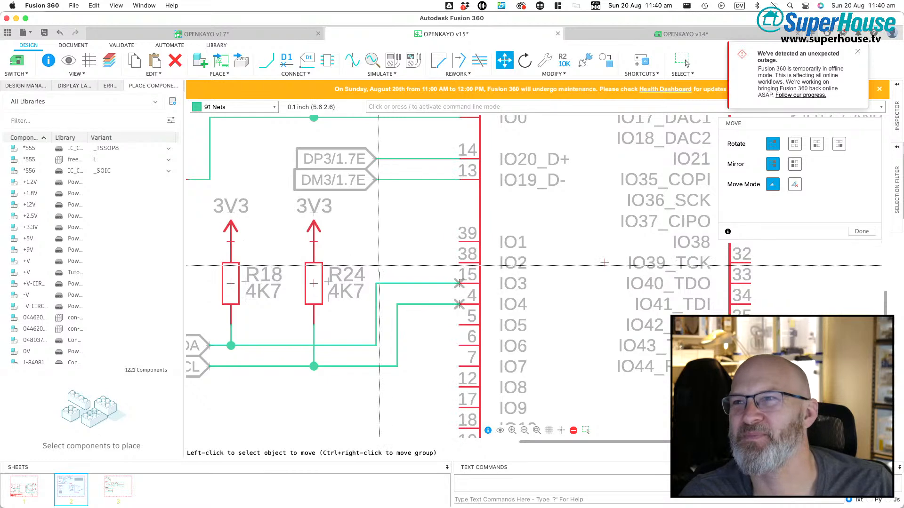
pyautogui.scroll(-3, 374, 284)
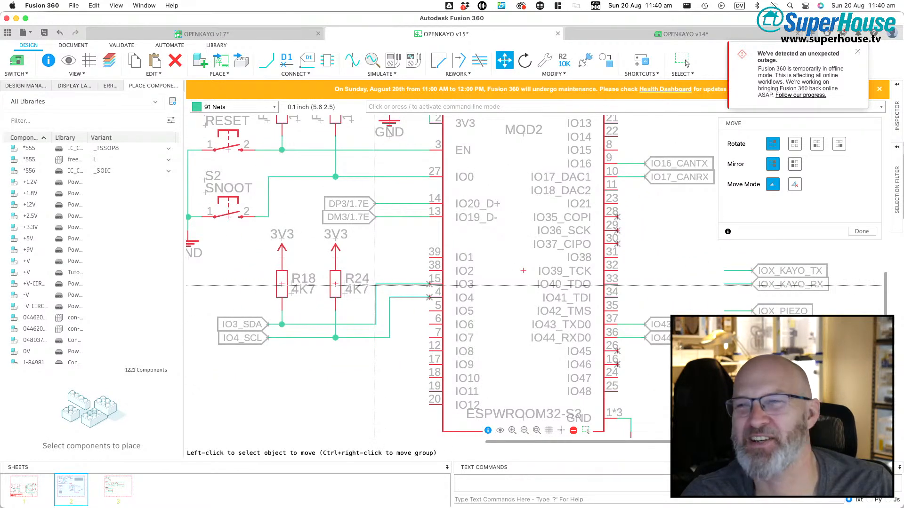
pyautogui.scroll(5, 374, 285)
pyautogui.scroll(-3, 374, 285)
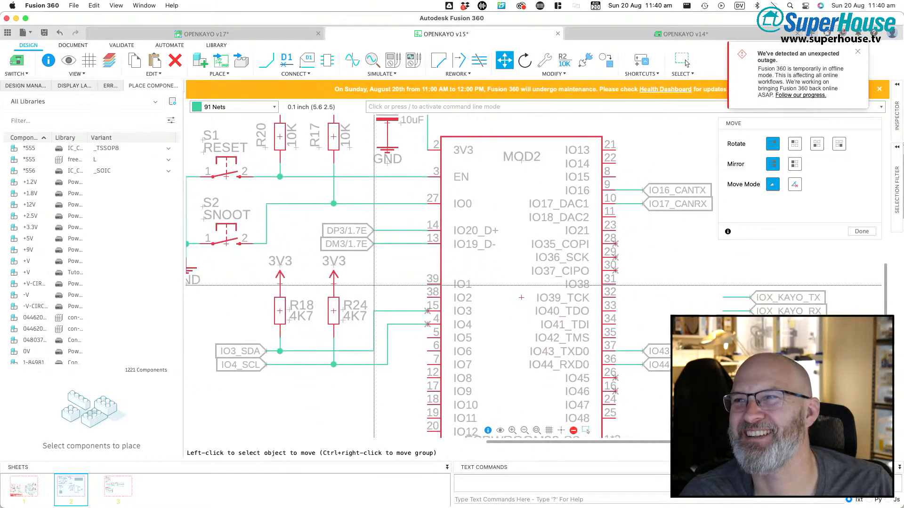
pyautogui.scroll(-3, 374, 285)
pyautogui.scroll(-2, 271, 245)
pyautogui.scroll(4, 388, 250)
pyautogui.hscroll(3, 388, 249)
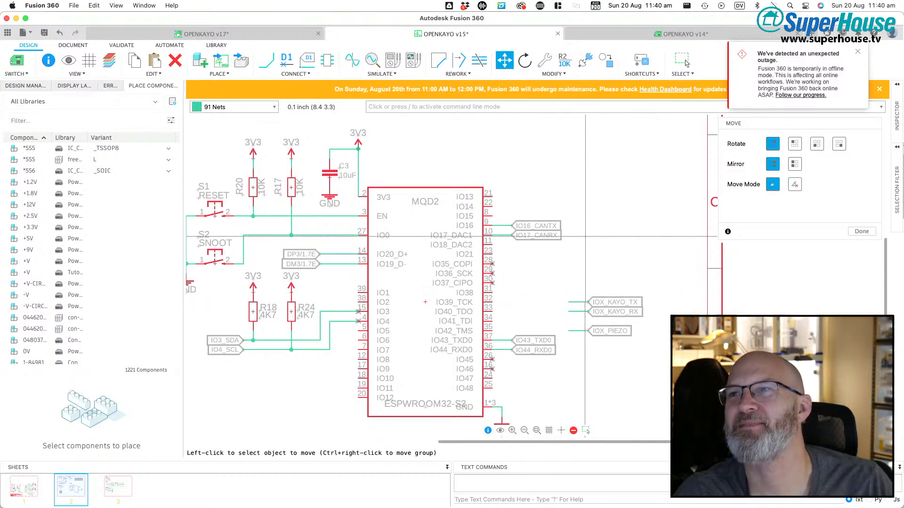
pyautogui.scroll(3, 541, 226)
pyautogui.scroll(-4, 556, 231)
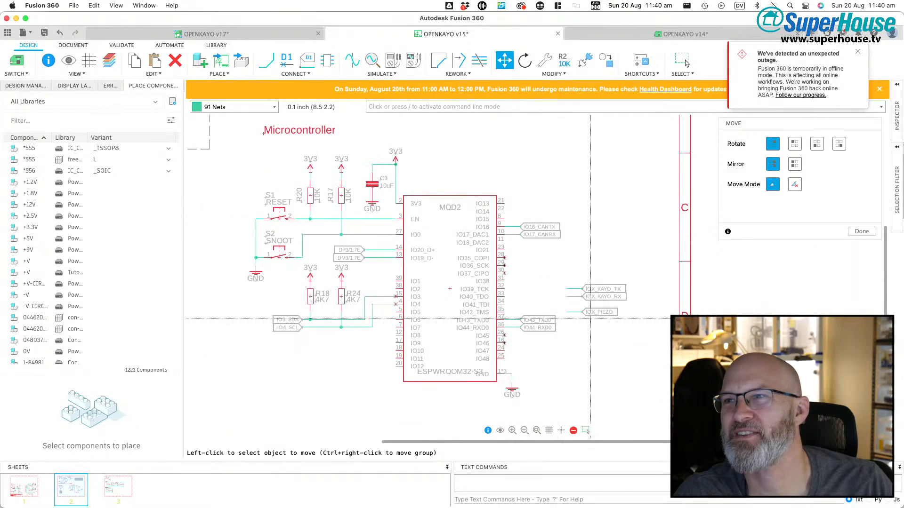
pyautogui.scroll(2, 565, 330)
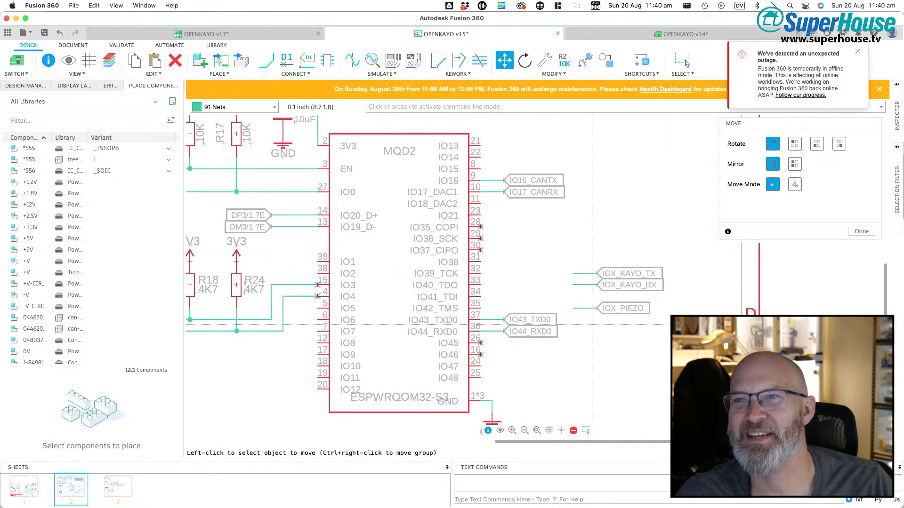
pyautogui.hscroll(-3, 592, 325)
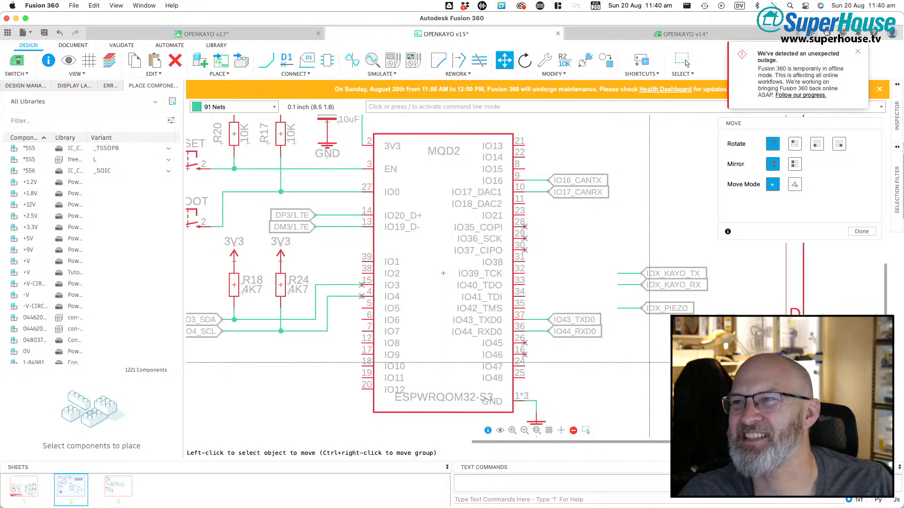
pyautogui.hscroll(-2, 650, 363)
pyautogui.hscroll(2, 649, 362)
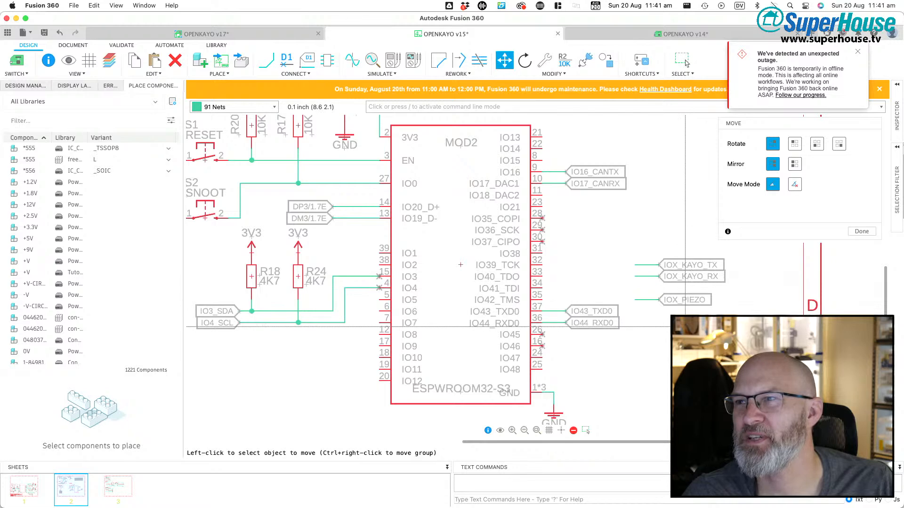
pyautogui.scroll(5, 734, 280)
pyautogui.scroll(2, 735, 280)
pyautogui.scroll(-6, 574, 292)
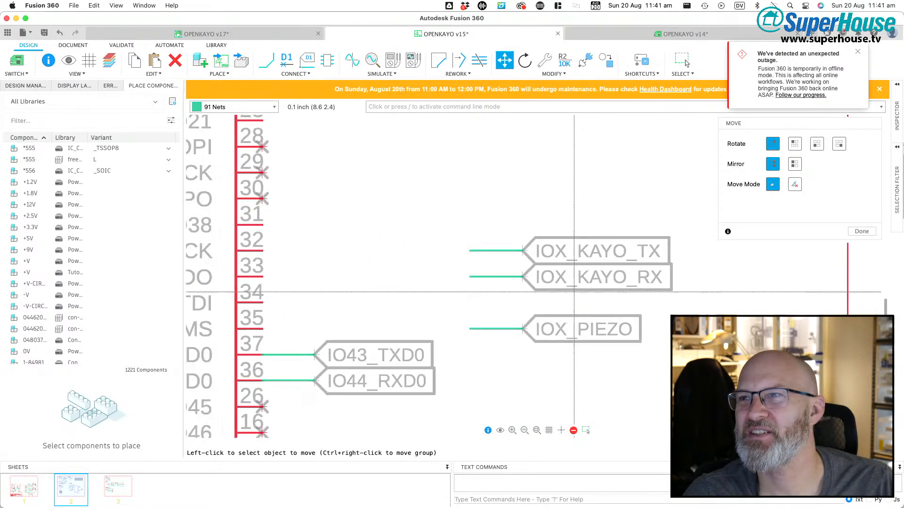
pyautogui.scroll(-1, 574, 292)
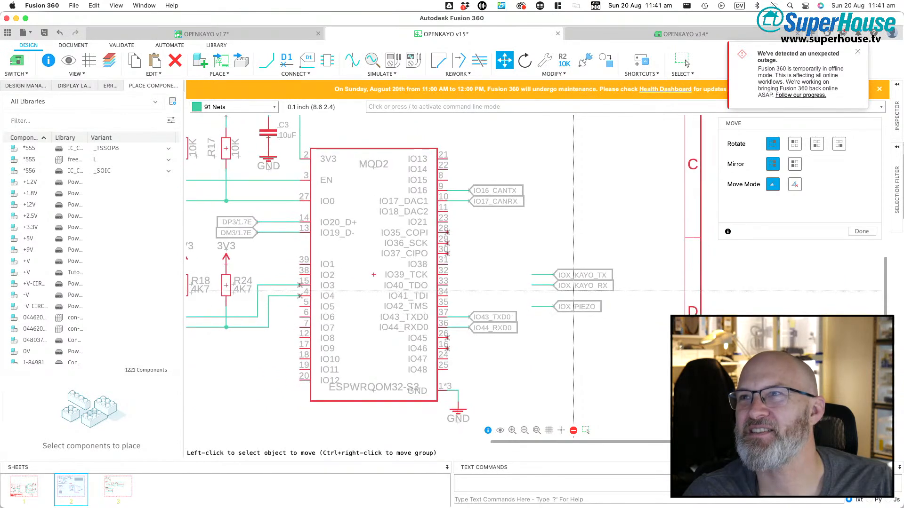
pyautogui.scroll(-1, 572, 289)
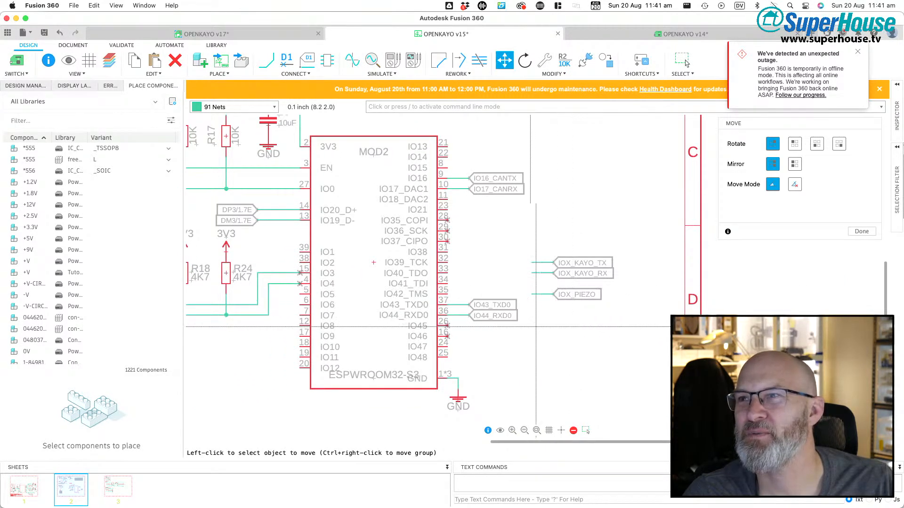
pyautogui.scroll(4, 573, 288)
pyautogui.scroll(-2, 551, 286)
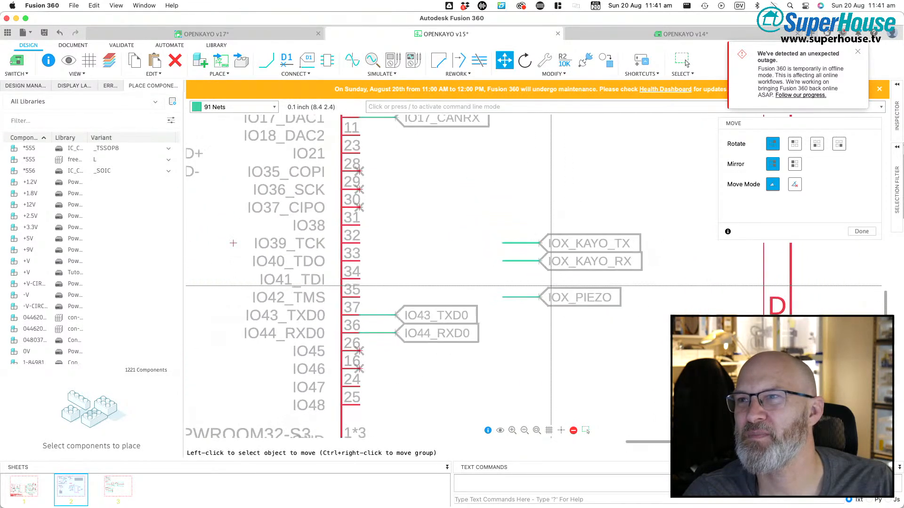
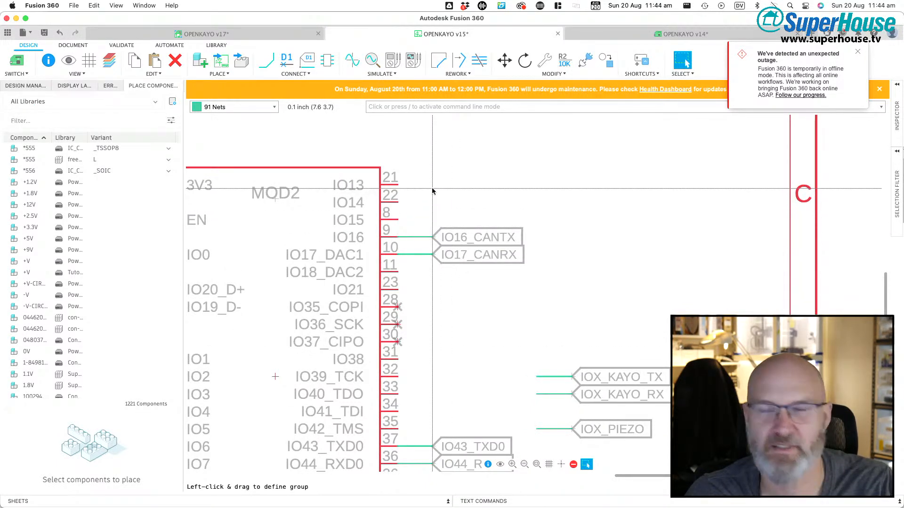
# Step: Draw a short net wire out from pin IO14 and place a cross-reference label on its free end
pyautogui.press('n')
pyautogui.click(398, 203)
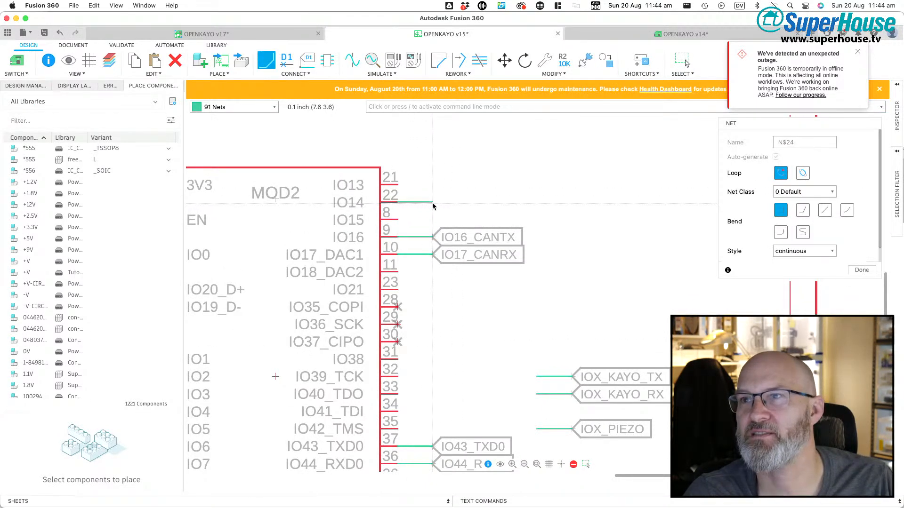
pyautogui.doubleClick(433, 202)
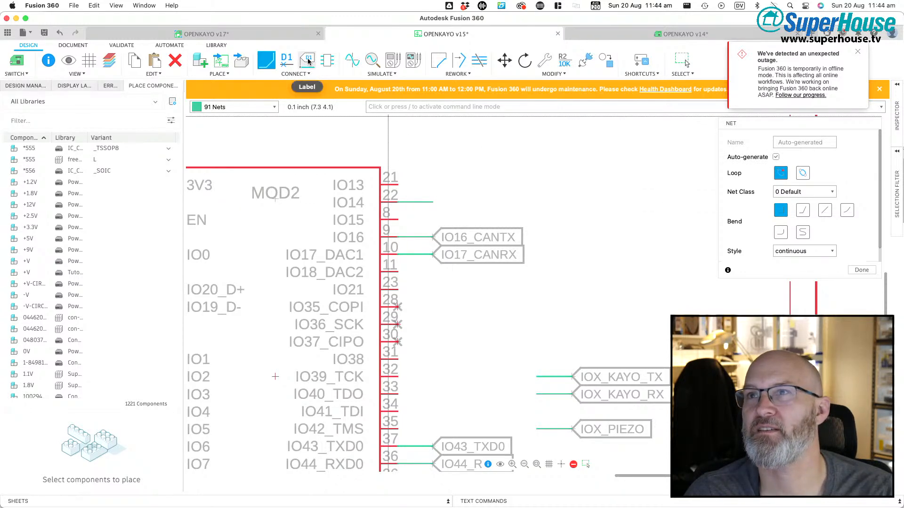
pyautogui.click(309, 61)
pyautogui.click(426, 203)
pyautogui.click(466, 201)
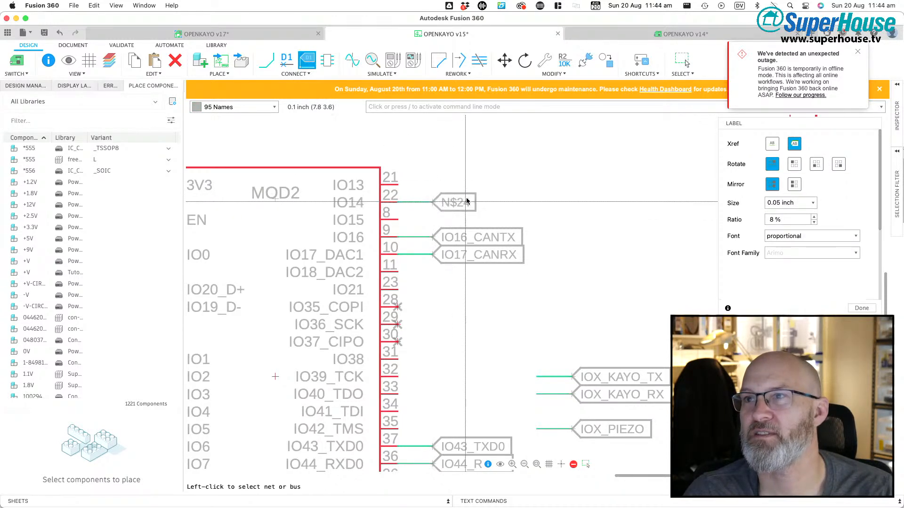
pyautogui.click(466, 202)
# Step: Rename the net on pin IO14 as IO14_A4_PIEZO
pyautogui.press('n')
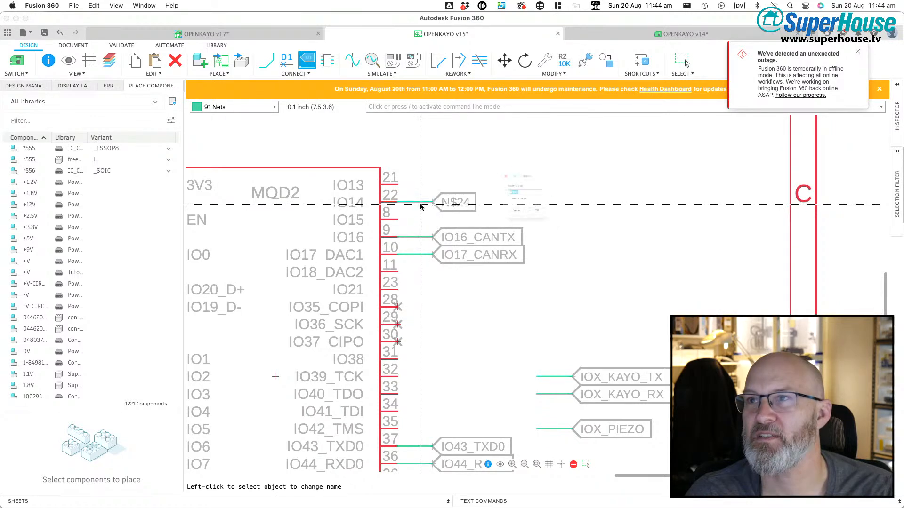
pyautogui.click(421, 206)
pyautogui.write('IO14_A4_PIEZO')
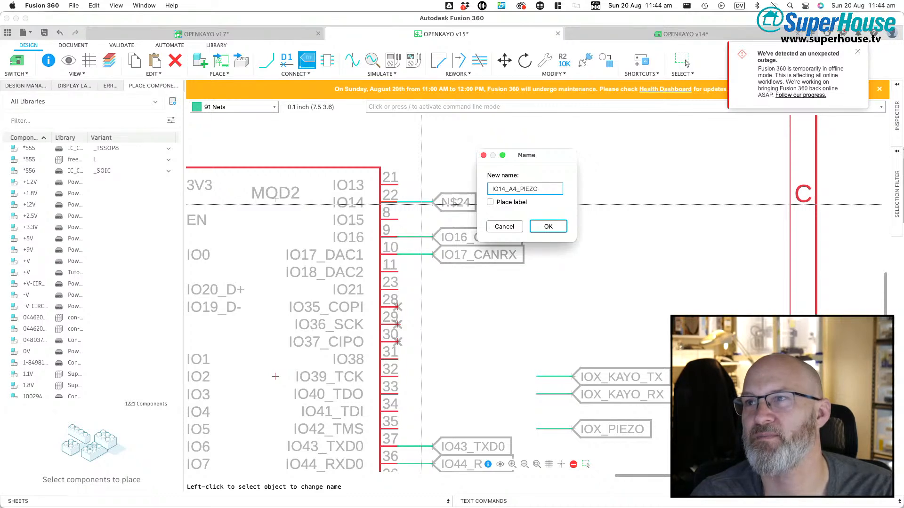
pyautogui.press('Return')
# Step: Delete the loose IOX_PIEZO wire stub and its label beside the microcontroller
pyautogui.scroll(-3, 428, 289)
pyautogui.scroll(1, 428, 289)
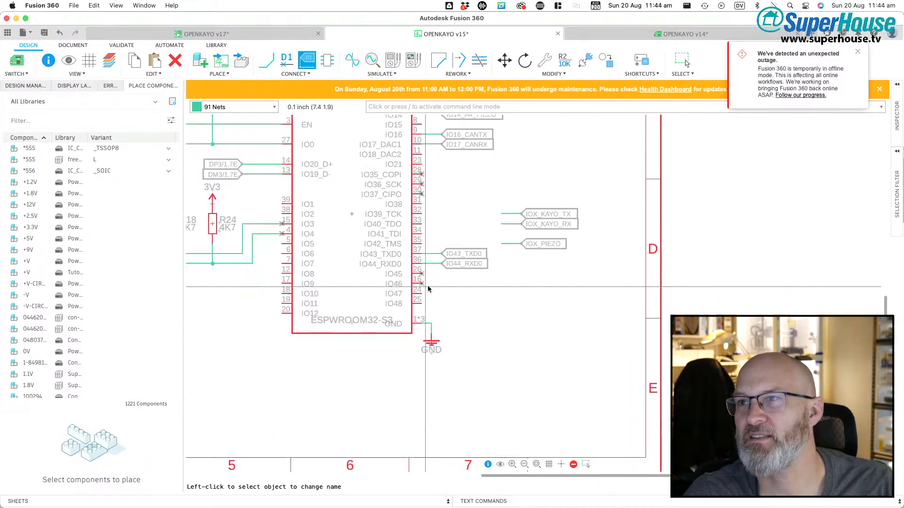
pyautogui.press('Delete')
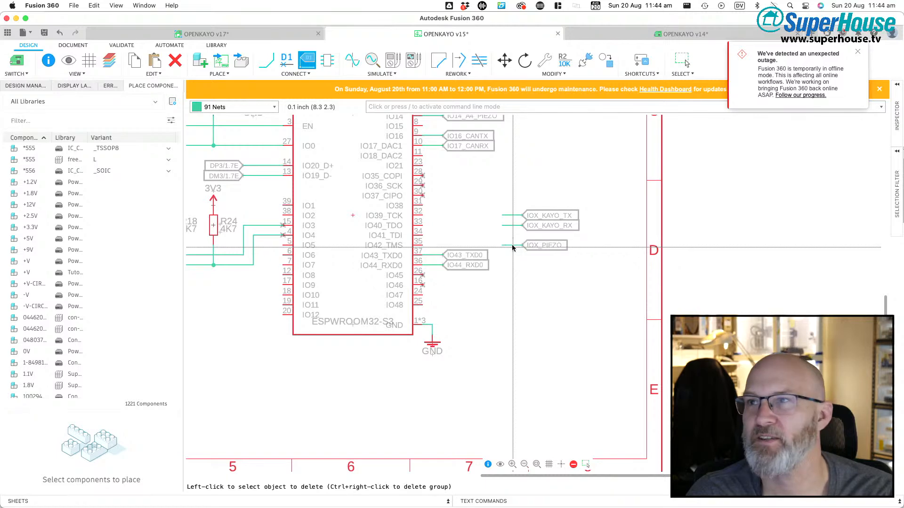
pyautogui.click(510, 248)
# Step: Rename the net feeding SPKR2 in the Piezo Beeper section as IO14_A4_PIEZO
pyautogui.hscroll(-5, 432, 306)
pyautogui.scroll(-5, 394, 411)
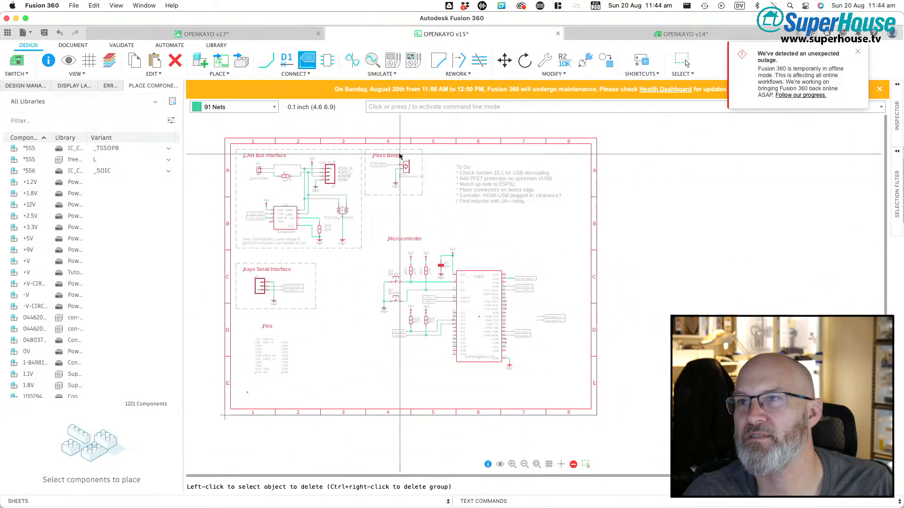
pyautogui.scroll(5, 400, 191)
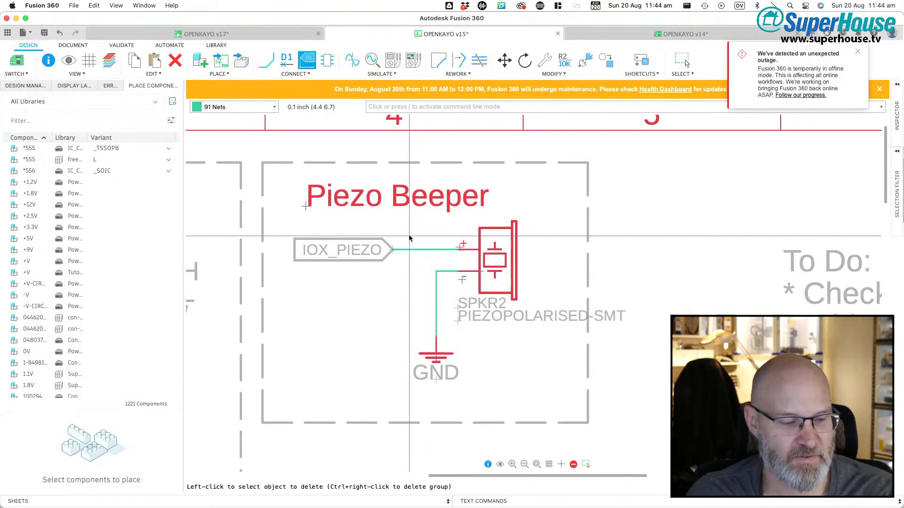
pyautogui.press('n')
pyautogui.click(410, 249)
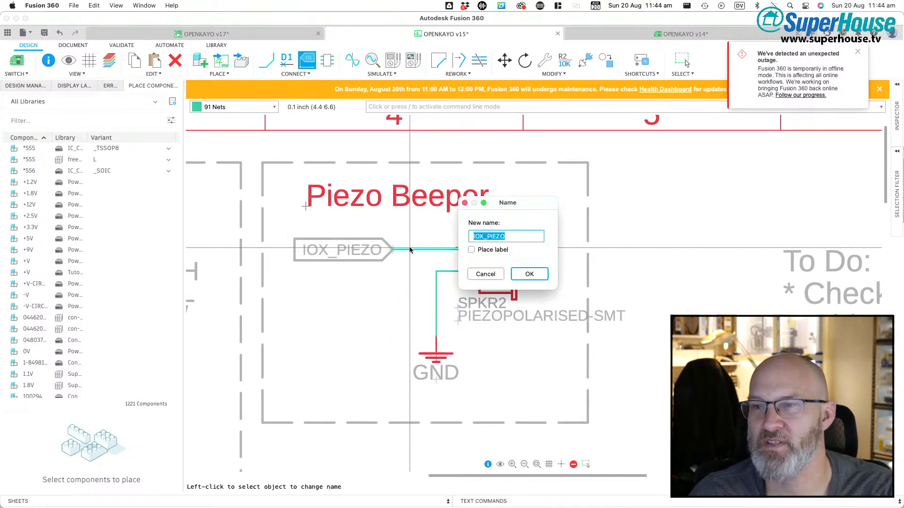
pyautogui.write('IO14_A4_PIEZO')
pyautogui.press('Down')
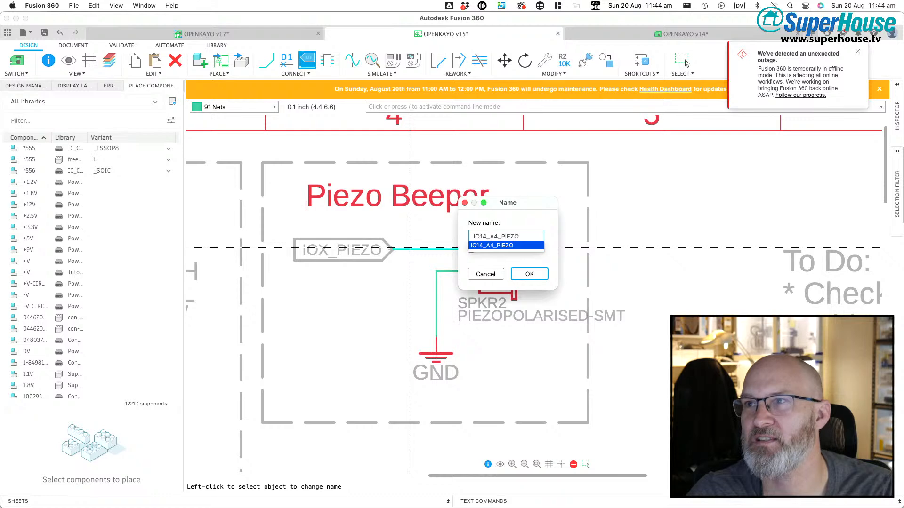
pyautogui.press('Return')
pyautogui.press('Return')
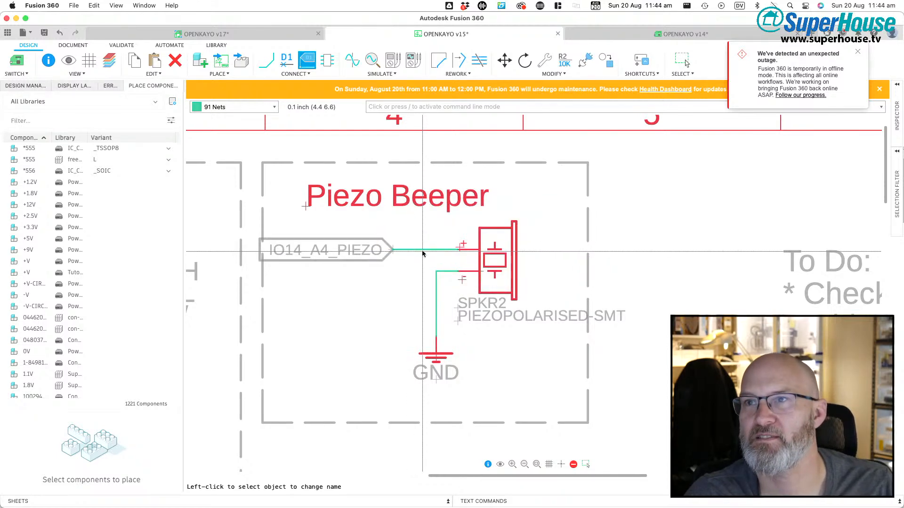
# Step: Move the IO14_A4_PIEZO label closer to SPKR2 and shift the Piezo Beeper heading left within its frame
pyautogui.scroll(-2, 422, 253)
pyautogui.press('m')
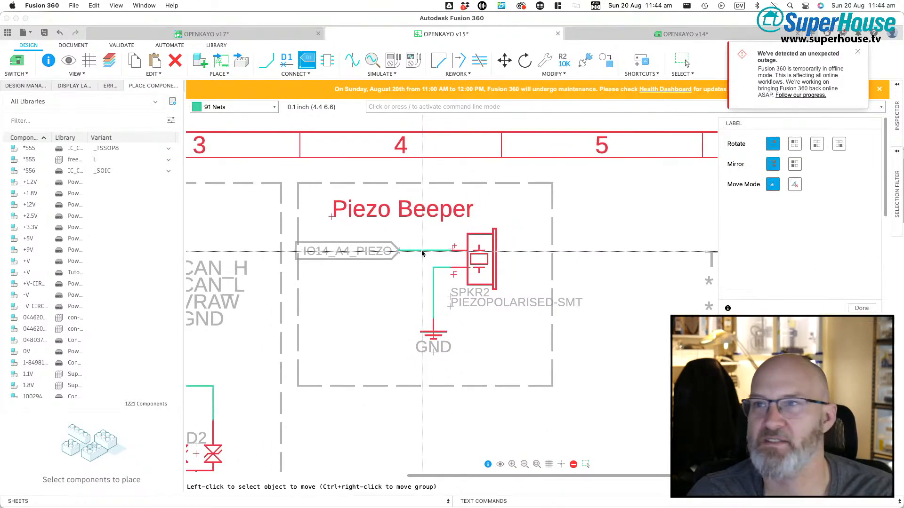
pyautogui.click(400, 251)
pyautogui.click(419, 251)
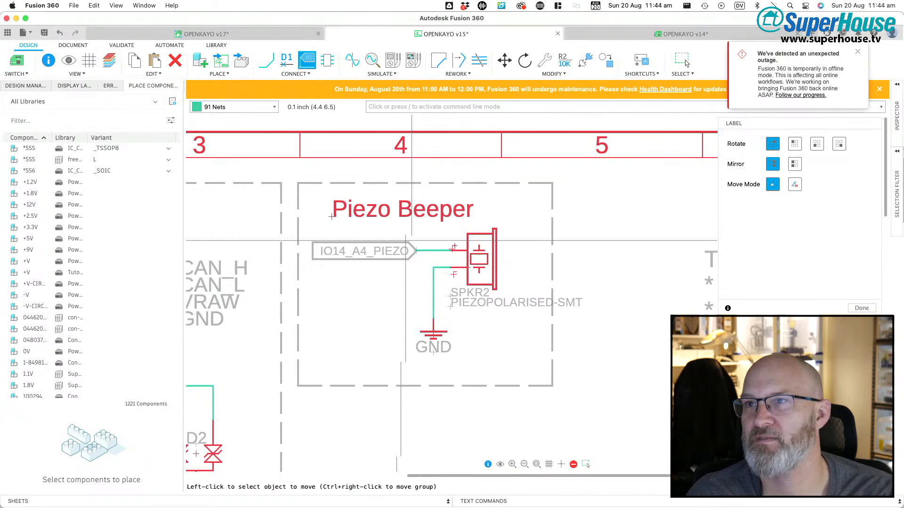
pyautogui.click(331, 216)
pyautogui.click(314, 217)
pyautogui.scroll(-3, 397, 265)
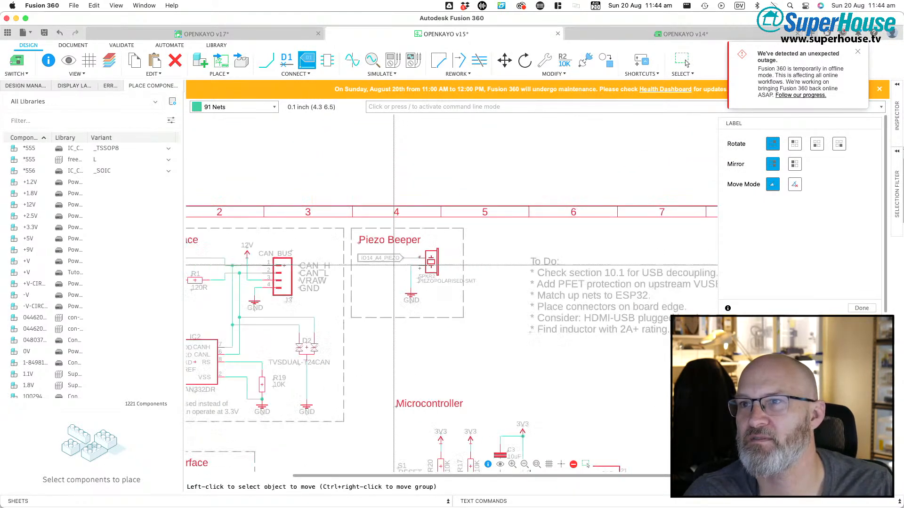
pyautogui.scroll(-2, 263, 181)
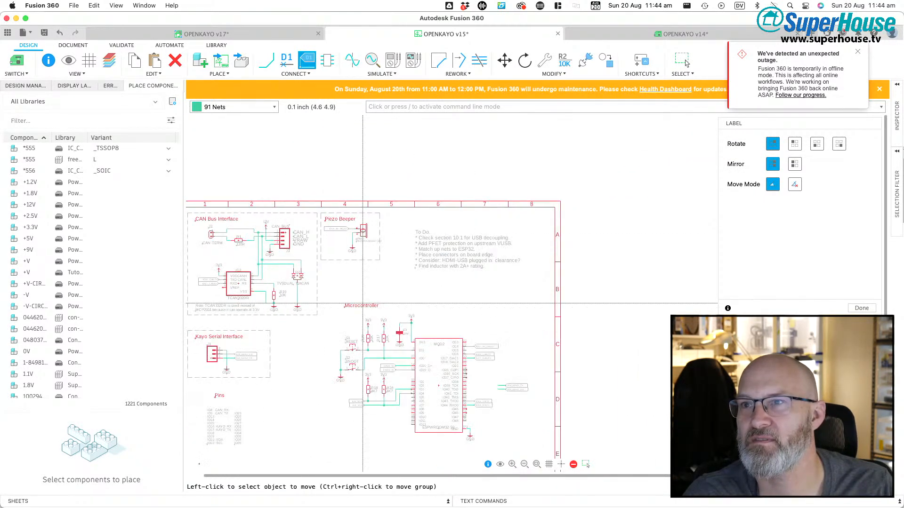
pyautogui.scroll(5, 385, 319)
pyautogui.scroll(-2, 385, 319)
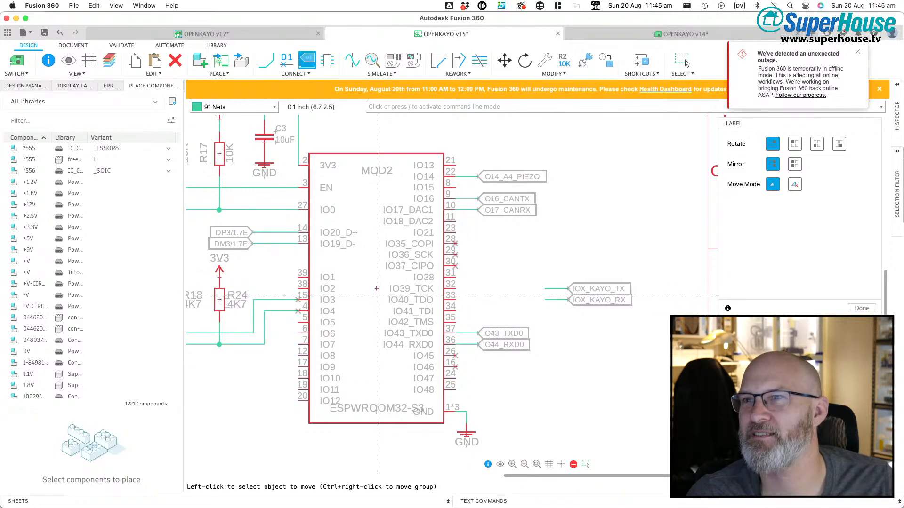
pyautogui.scroll(-5, 471, 410)
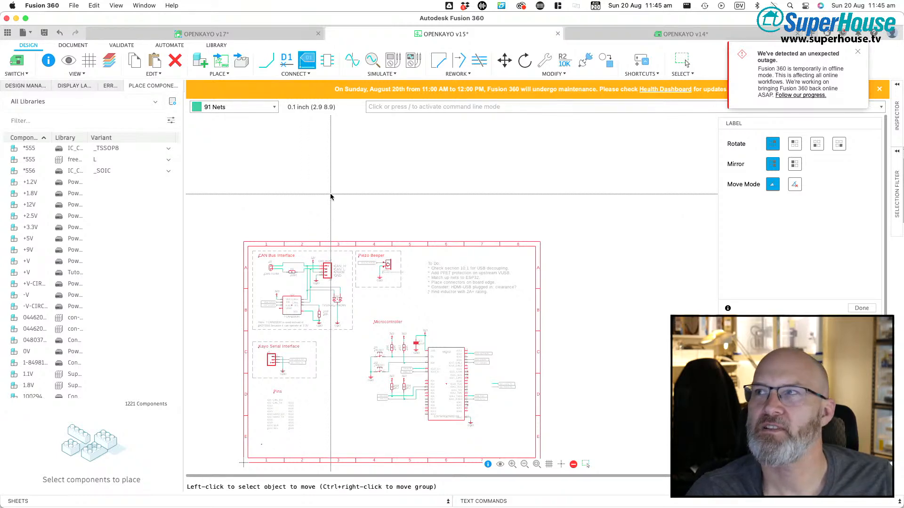
# Step: Review the full schematic and the microcontroller's pin connections for nets that still need a pin
pyautogui.click(537, 464)
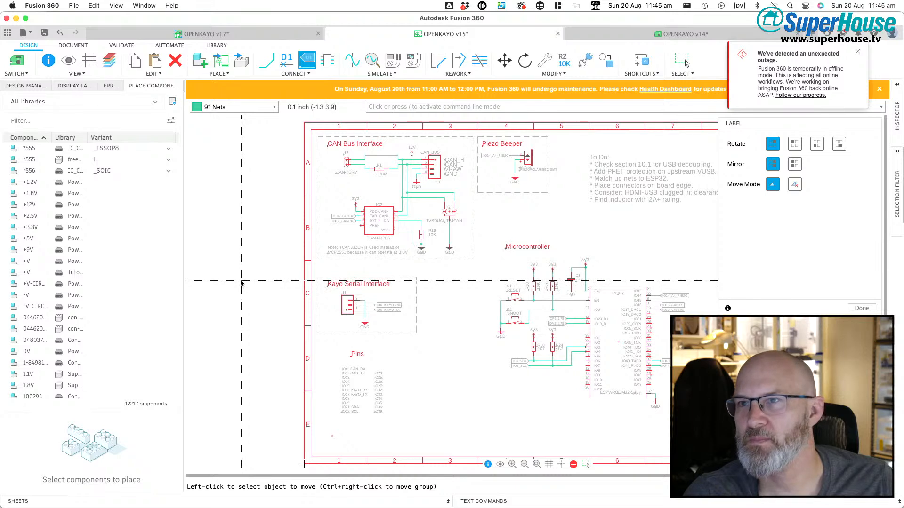
pyautogui.scroll(-3, 241, 281)
pyautogui.scroll(6, 547, 252)
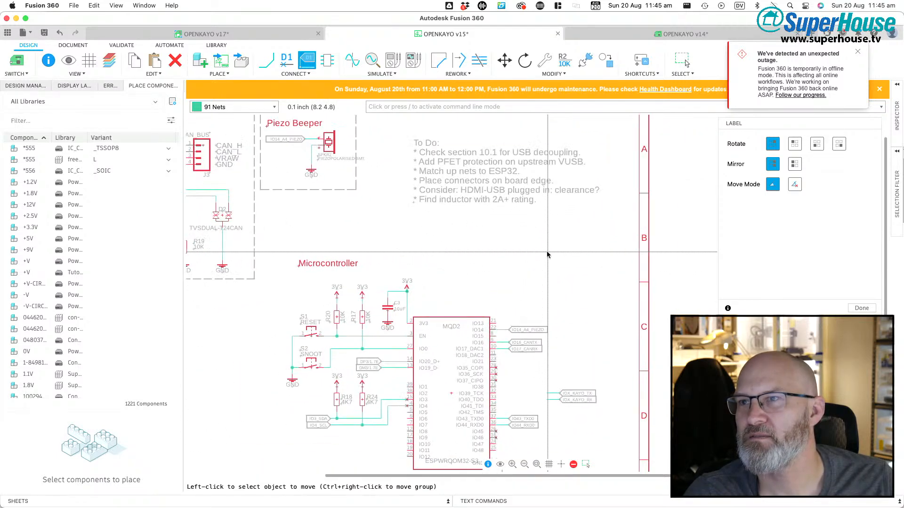
pyautogui.scroll(-5, 548, 252)
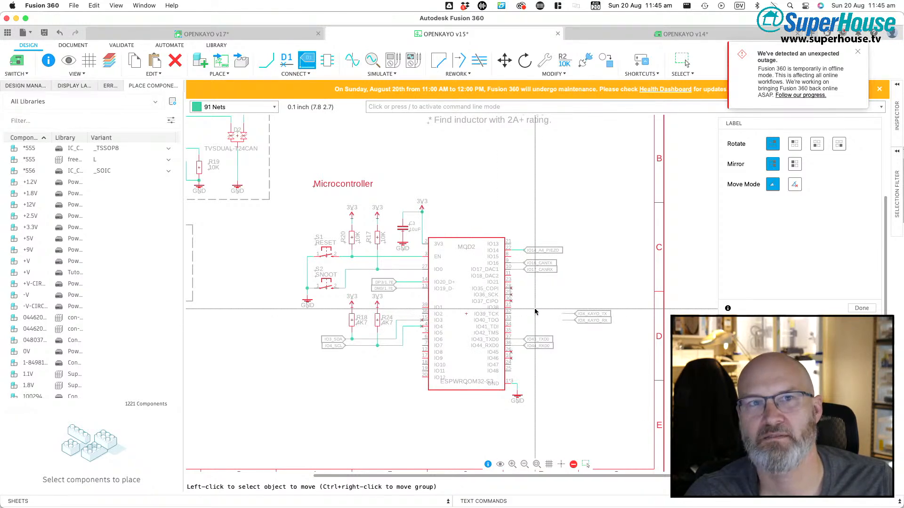
pyautogui.scroll(5, 475, 296)
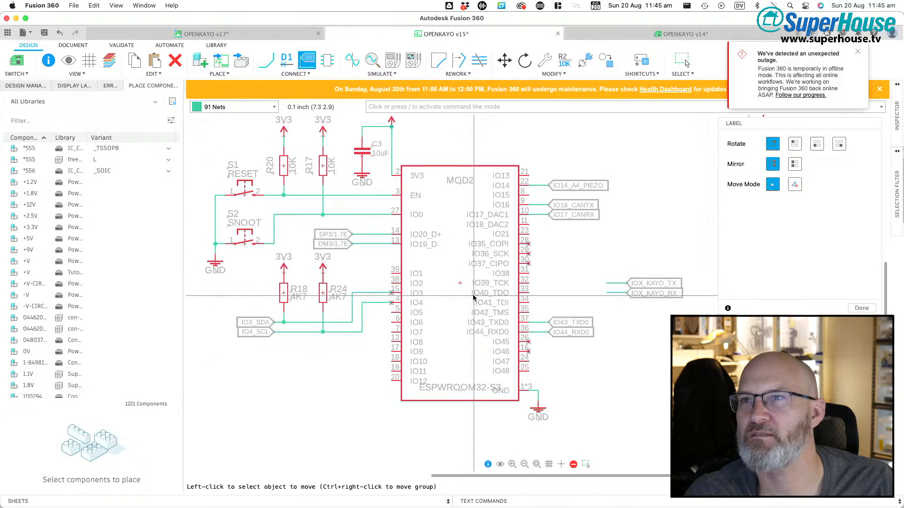
pyautogui.scroll(1, 474, 298)
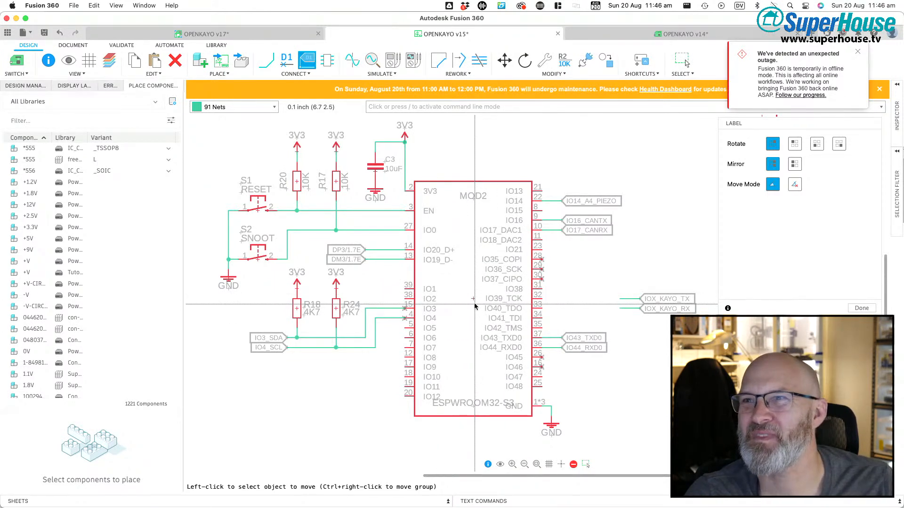
pyautogui.scroll(2, 474, 307)
pyautogui.hscroll(-1, 475, 306)
pyautogui.hscroll(2, 475, 307)
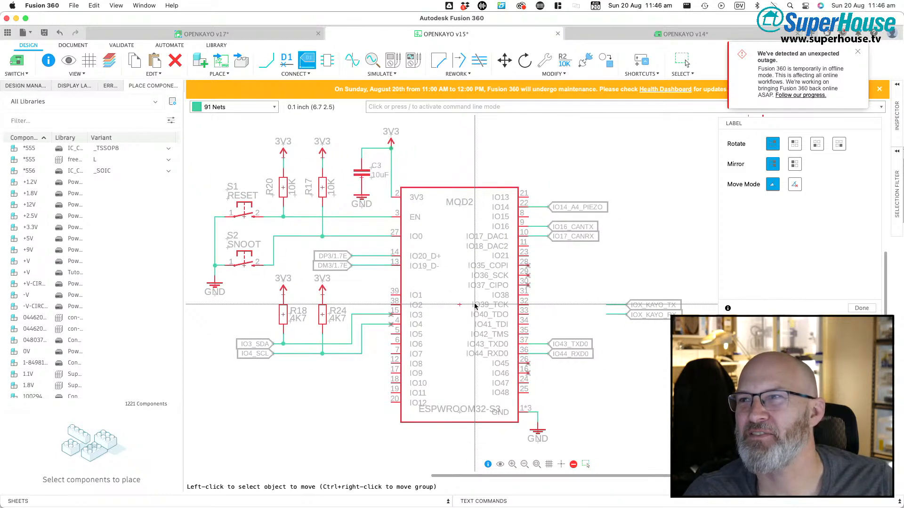
pyautogui.hscroll(-2, 475, 307)
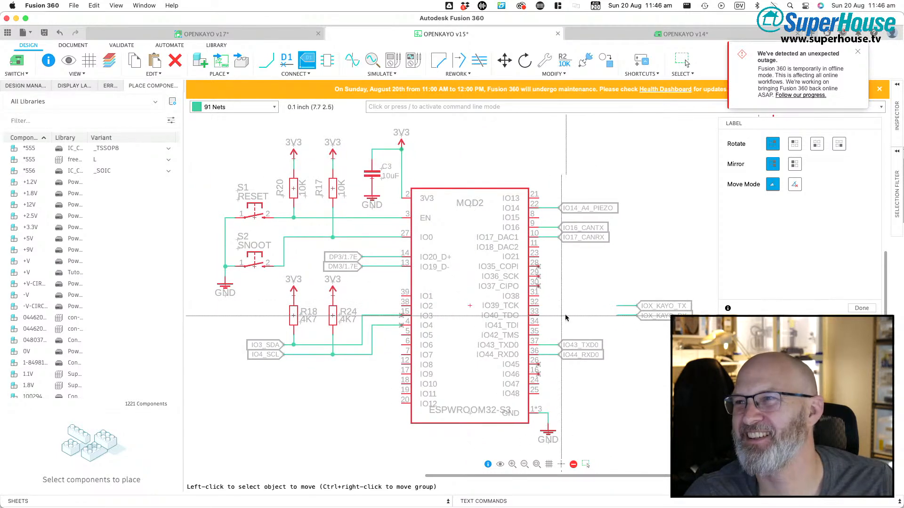
# Step: Examine the loose IOX_KAYO_TX and IOX_KAYO_RX wire stubs against the free pins beside them on the microcontroller
pyautogui.scroll(3, 690, 351)
pyautogui.scroll(1, 689, 351)
pyautogui.hscroll(2, 589, 307)
pyautogui.scroll(1, 589, 307)
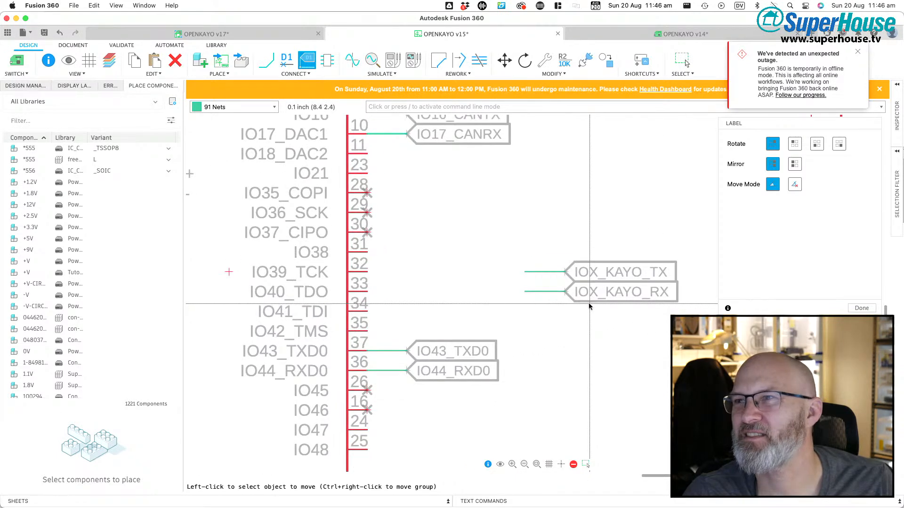
pyautogui.scroll(-2, 426, 242)
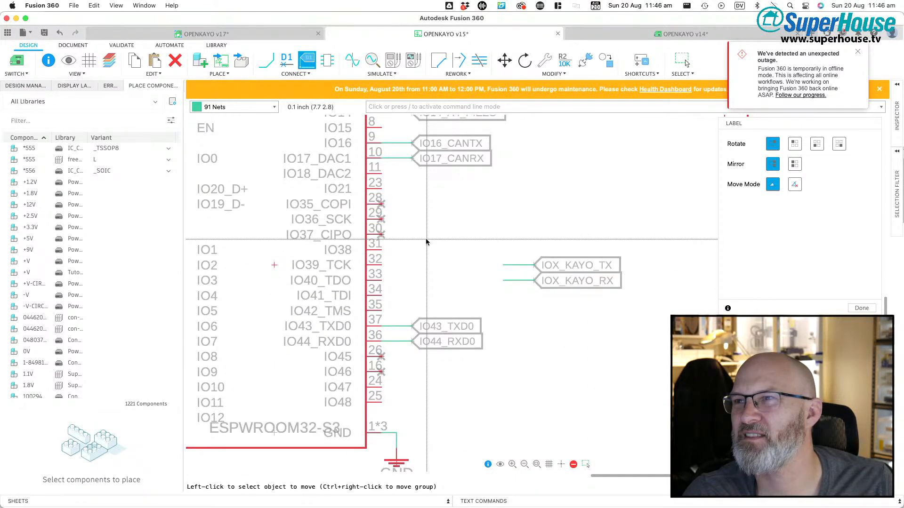
pyautogui.scroll(5, 426, 242)
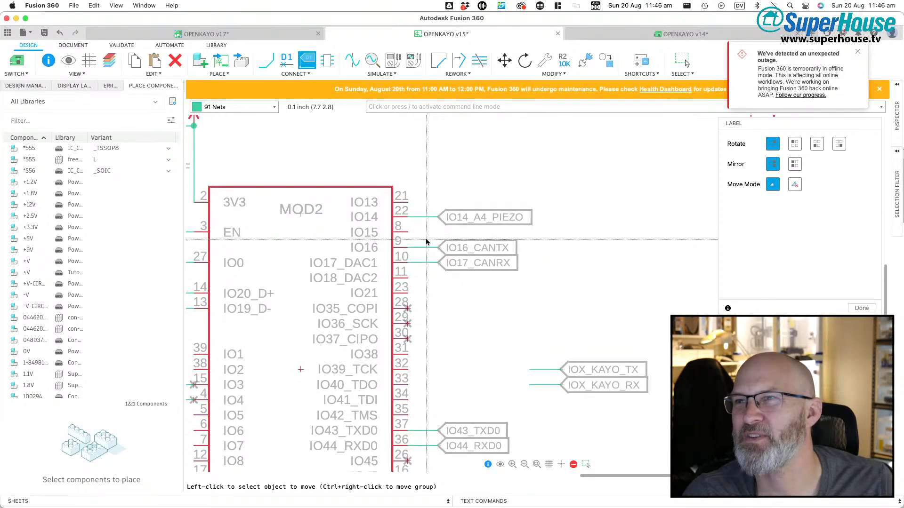
pyautogui.scroll(-5, 433, 245)
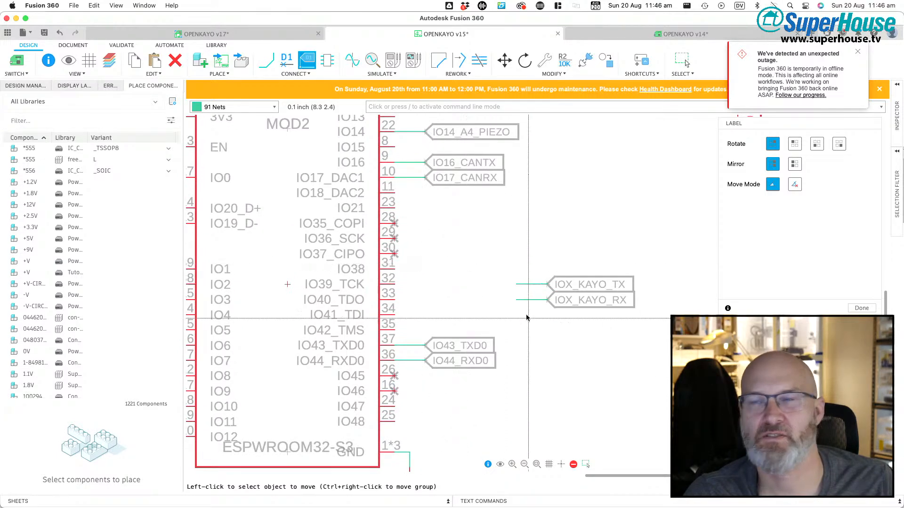
pyautogui.scroll(5, 643, 326)
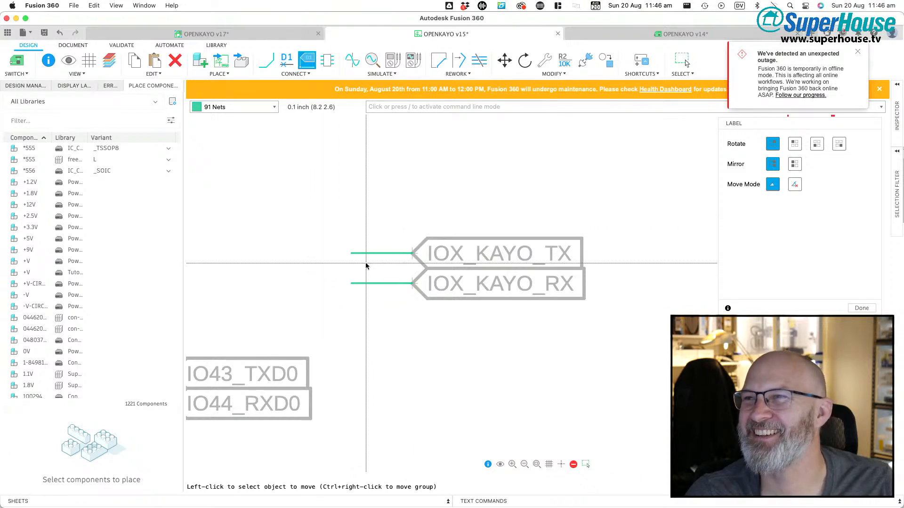
pyautogui.scroll(3, 522, 288)
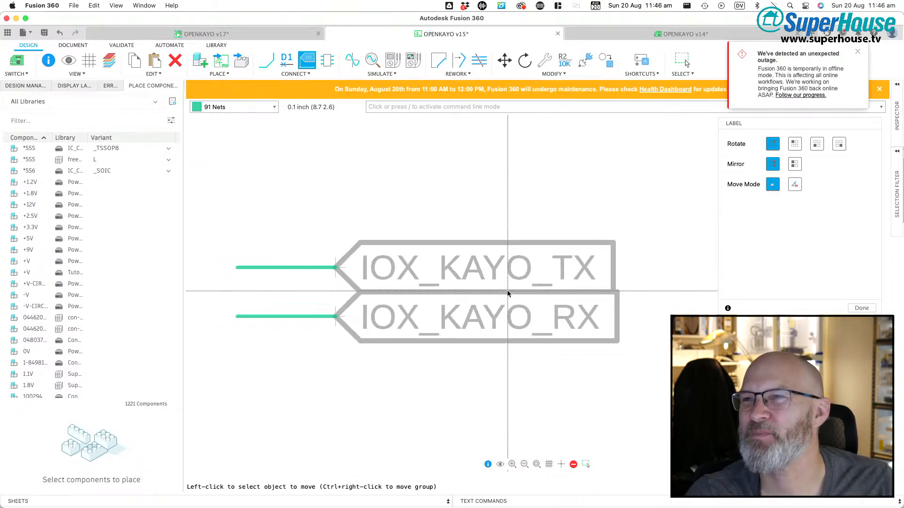
pyautogui.scroll(-1, 523, 331)
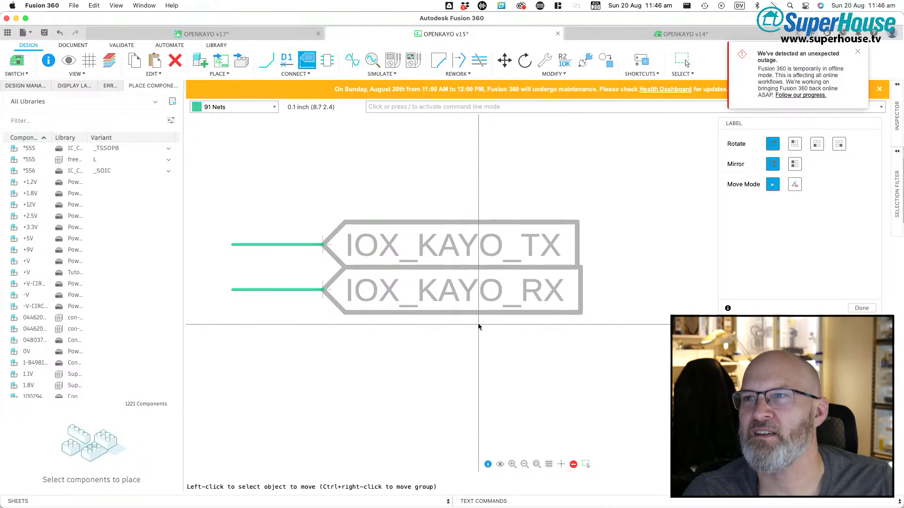
pyautogui.scroll(-2, 478, 325)
pyautogui.scroll(-2, 478, 326)
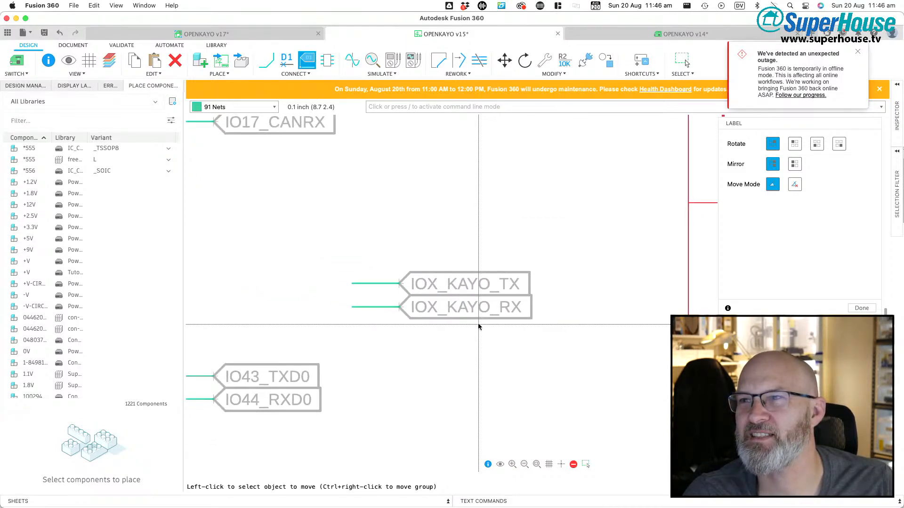
pyautogui.scroll(-3, 478, 326)
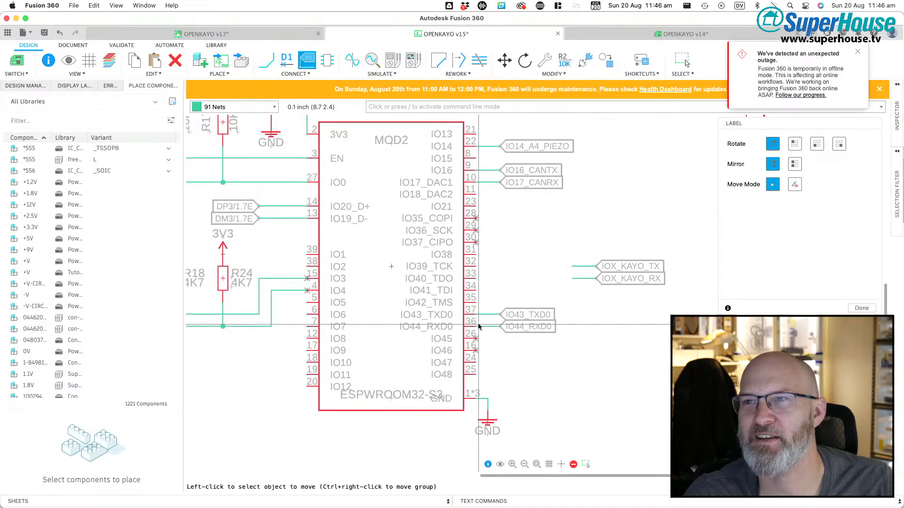
pyautogui.hscroll(-1, 478, 326)
pyautogui.scroll(-3, 343, 361)
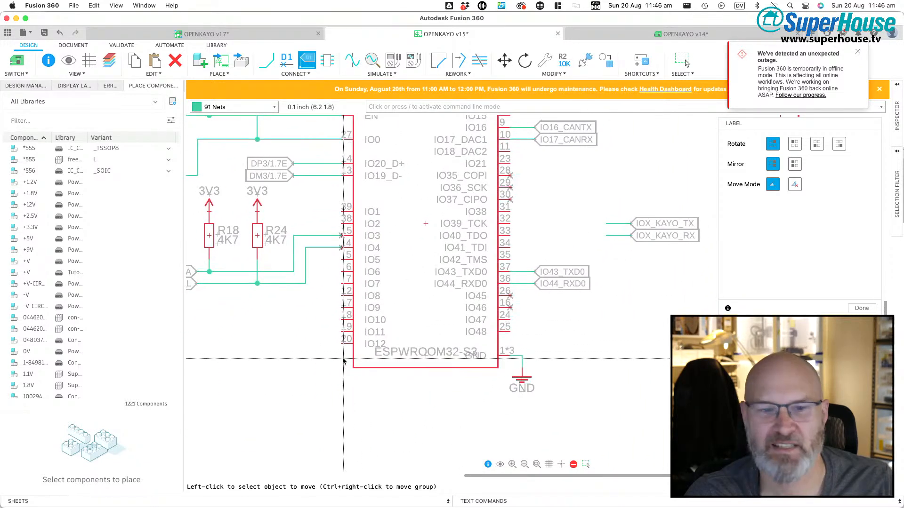
pyautogui.hscroll(2, 343, 361)
pyautogui.scroll(2, 343, 361)
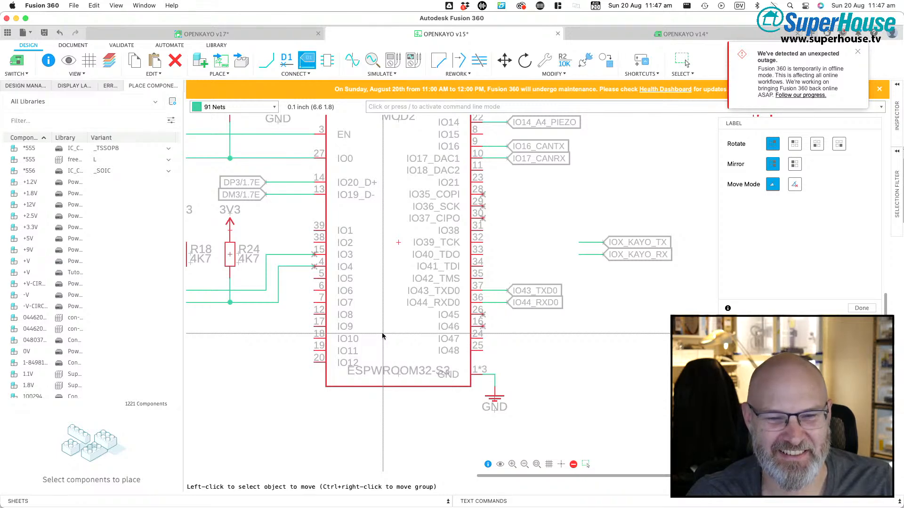
pyautogui.scroll(3, 379, 324)
pyautogui.hscroll(-3, 379, 324)
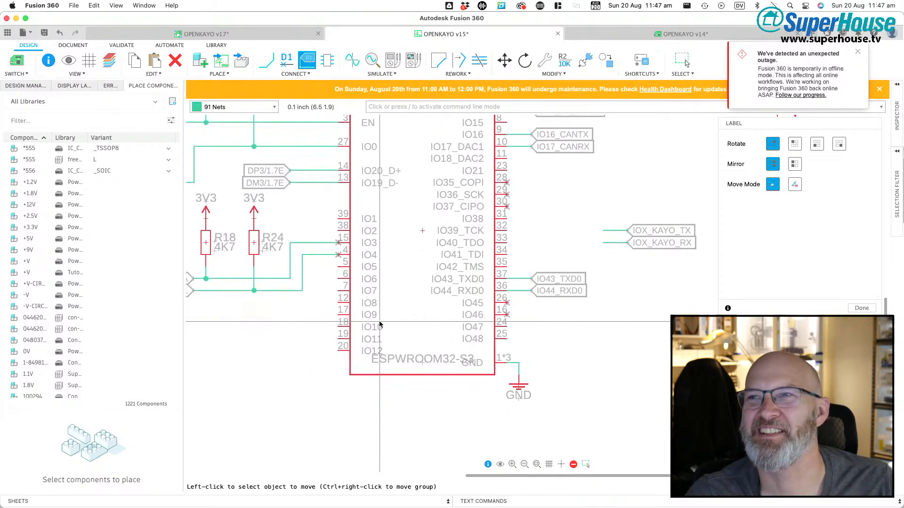
pyautogui.hscroll(1, 379, 324)
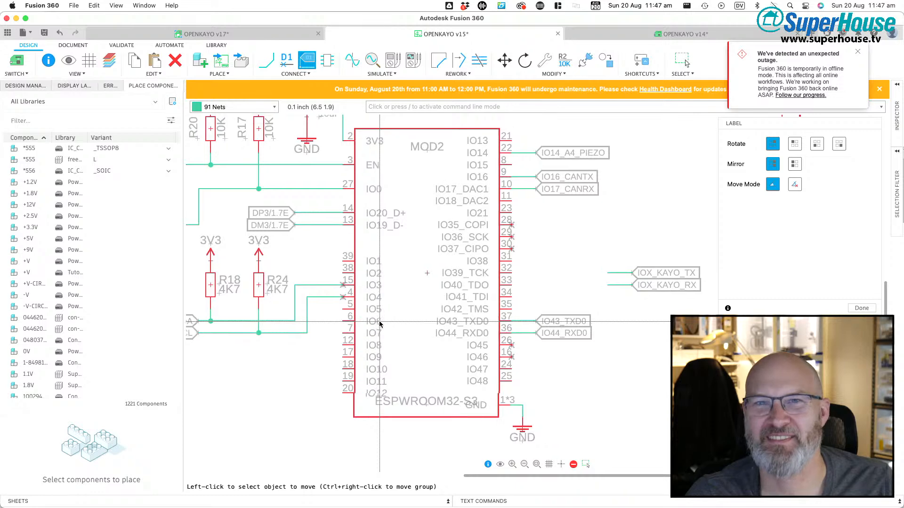
pyautogui.scroll(-1, 379, 324)
pyautogui.hscroll(1, 379, 324)
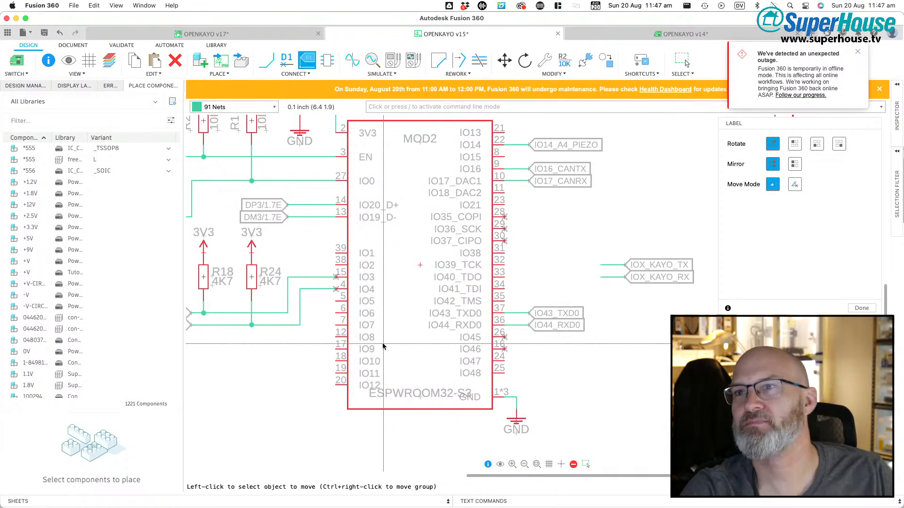
pyautogui.scroll(2, 420, 301)
pyautogui.hscroll(5, 419, 303)
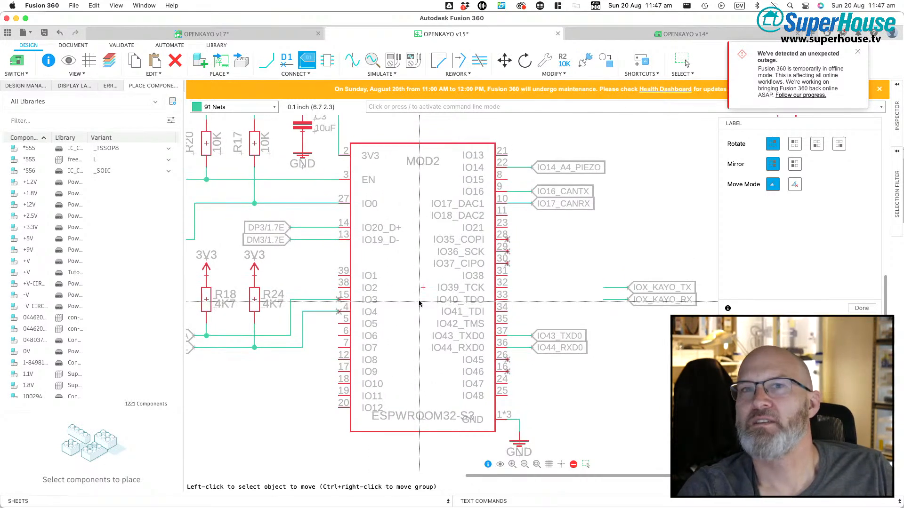
pyautogui.hscroll(3, 476, 302)
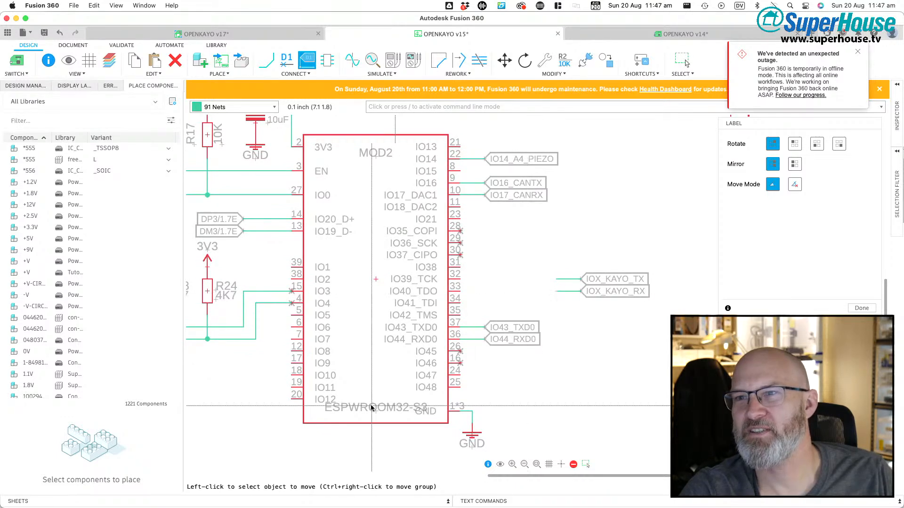
pyautogui.scroll(-10, 448, 330)
pyautogui.hscroll(-4, 423, 339)
pyautogui.scroll(-3, 376, 339)
pyautogui.hscroll(2, 372, 325)
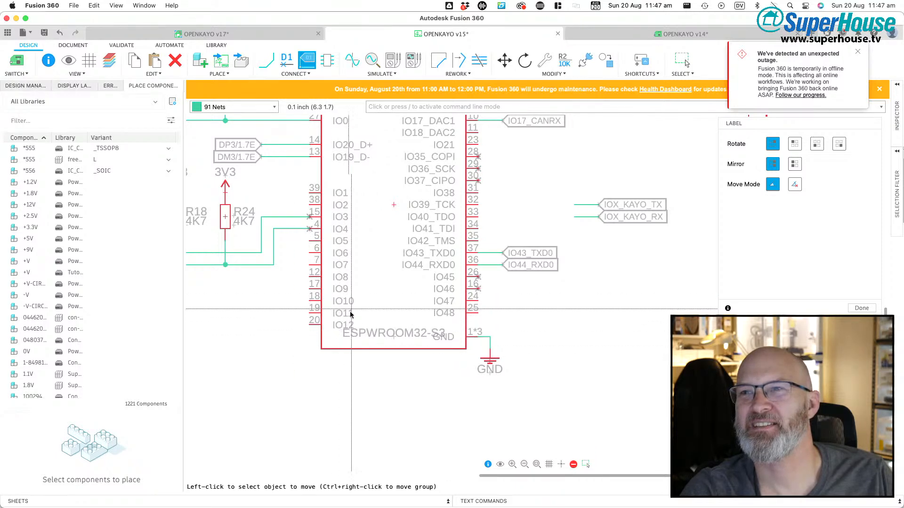
pyautogui.scroll(8, 346, 317)
pyautogui.scroll(-8, 327, 311)
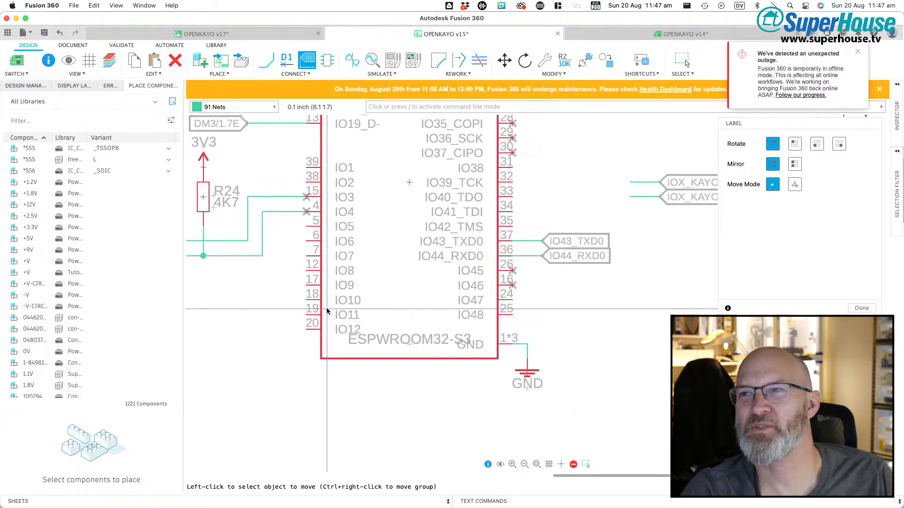
# Step: Inspect the IO43_TXD0 and IO44_RXD0 serial connections and the neighbouring pins on the ESP32-S3 module
pyautogui.scroll(2, 659, 234)
pyautogui.scroll(4, 591, 194)
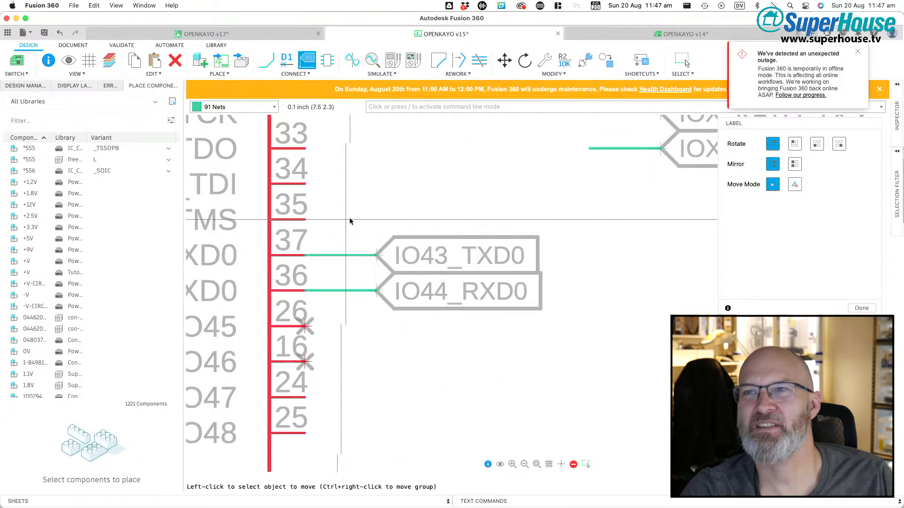
pyautogui.hscroll(-2, 334, 223)
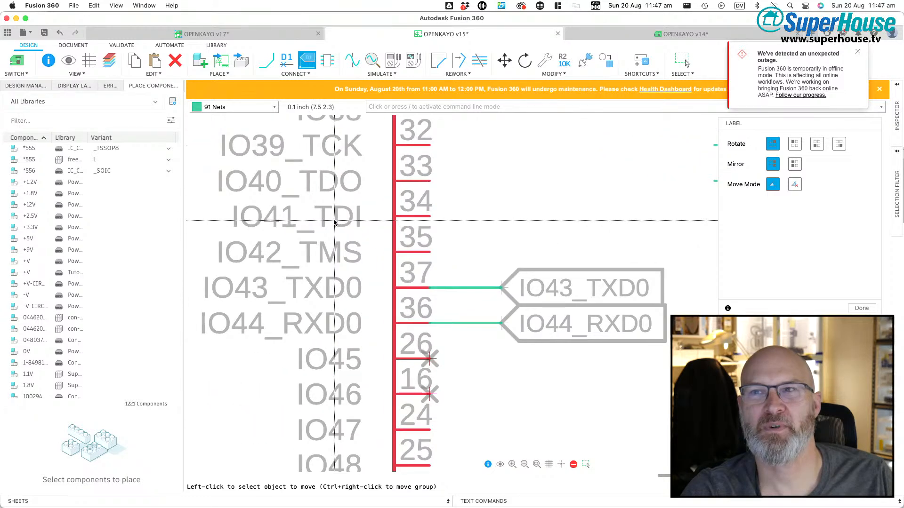
pyautogui.hscroll(-1, 334, 222)
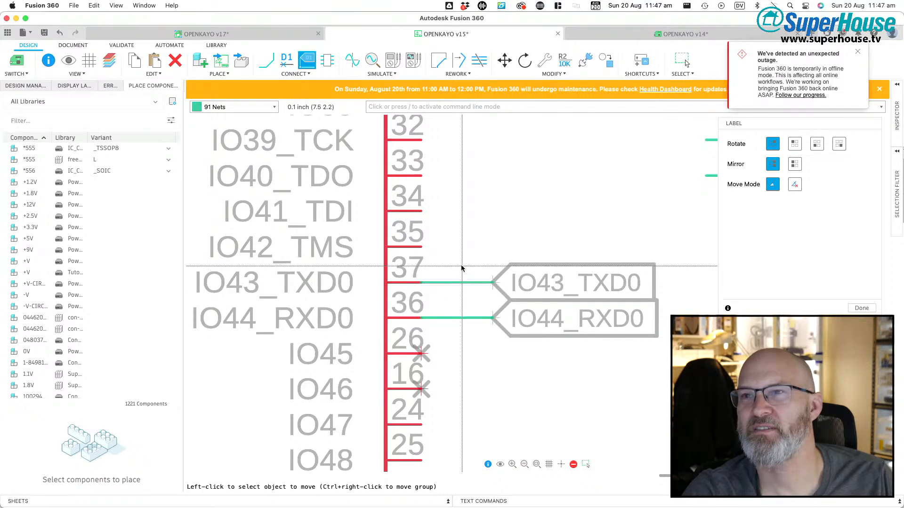
pyautogui.scroll(-1, 465, 271)
pyautogui.scroll(-4, 465, 271)
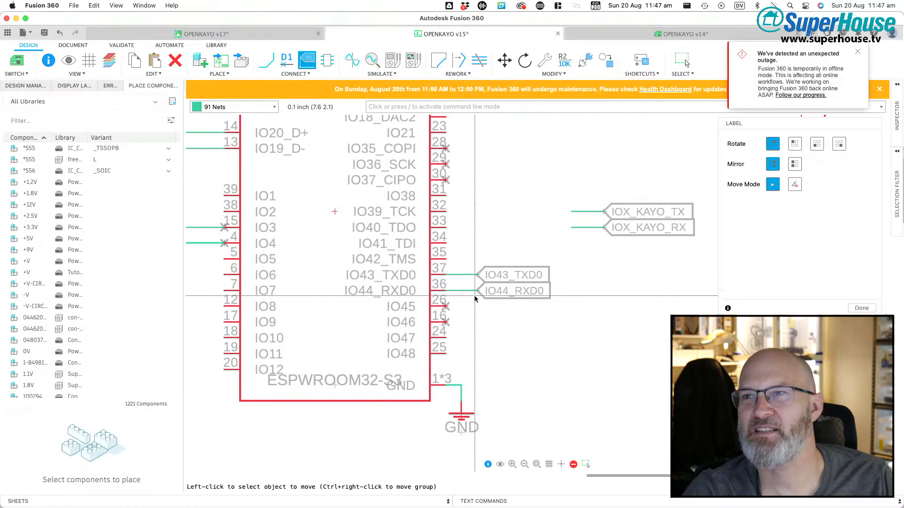
pyautogui.scroll(5, 472, 295)
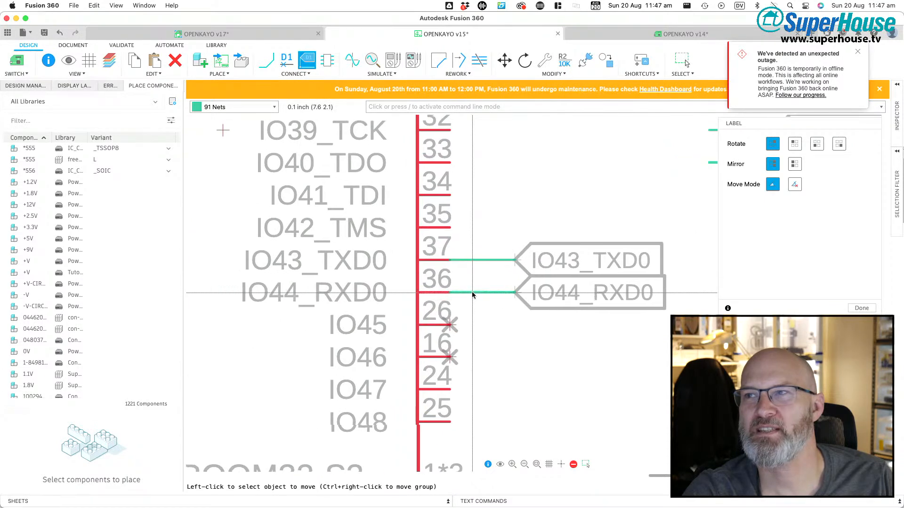
pyautogui.scroll(-5, 473, 294)
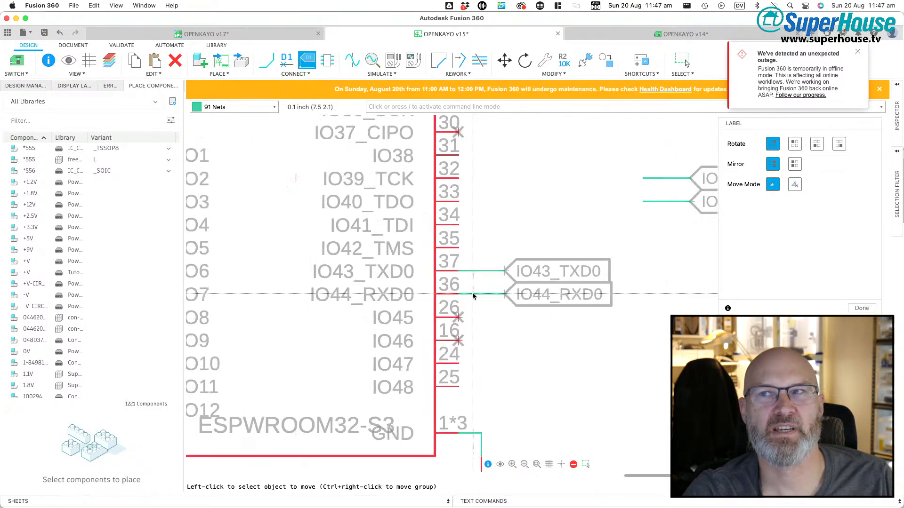
pyautogui.scroll(3, 472, 295)
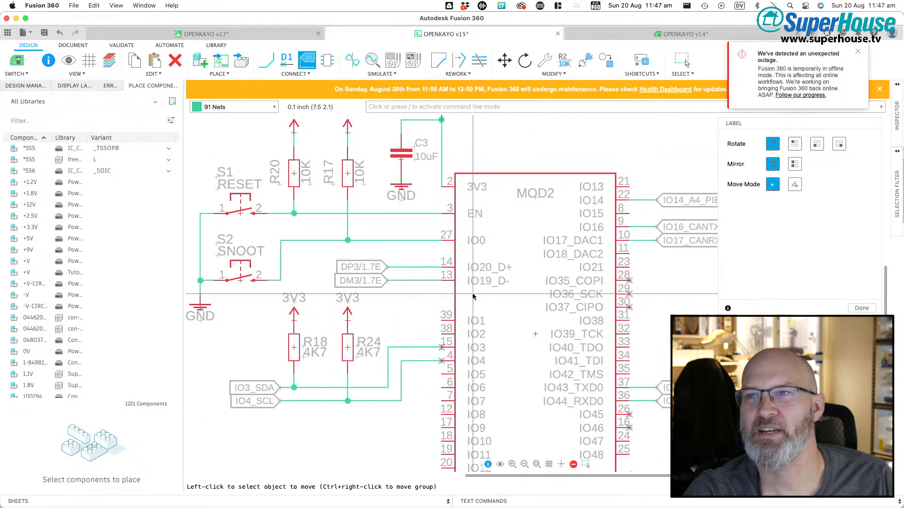
pyautogui.hscroll(7, 473, 295)
pyautogui.scroll(-5, 473, 296)
pyautogui.scroll(3, 472, 295)
pyautogui.hscroll(-3, 472, 296)
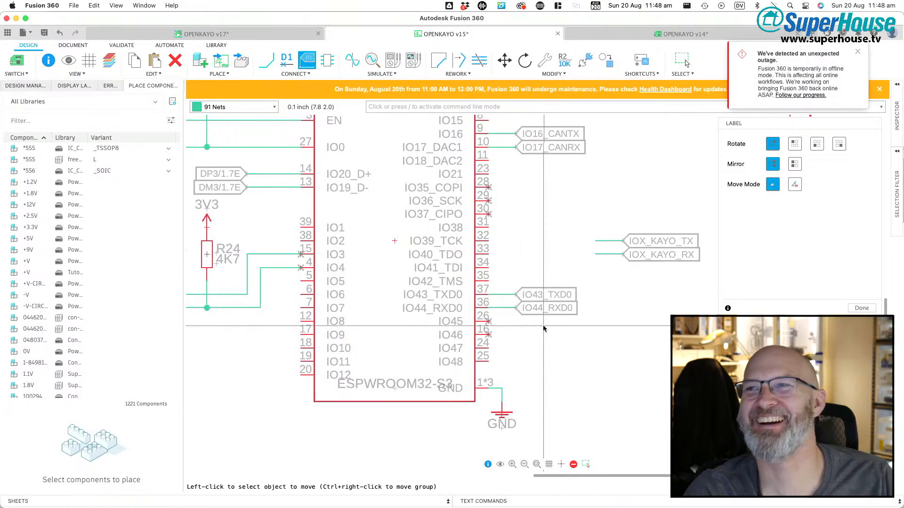
pyautogui.scroll(2, 544, 328)
pyautogui.scroll(2, 544, 328)
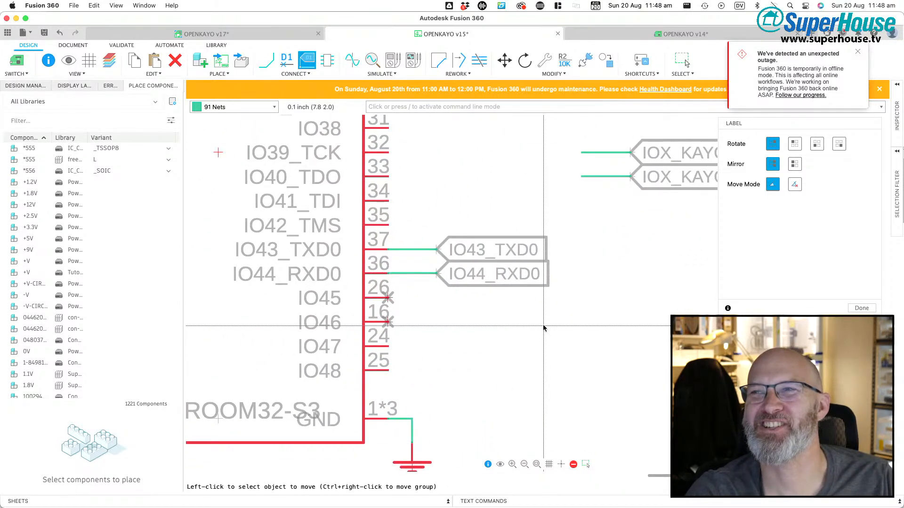
pyautogui.scroll(-3, 546, 339)
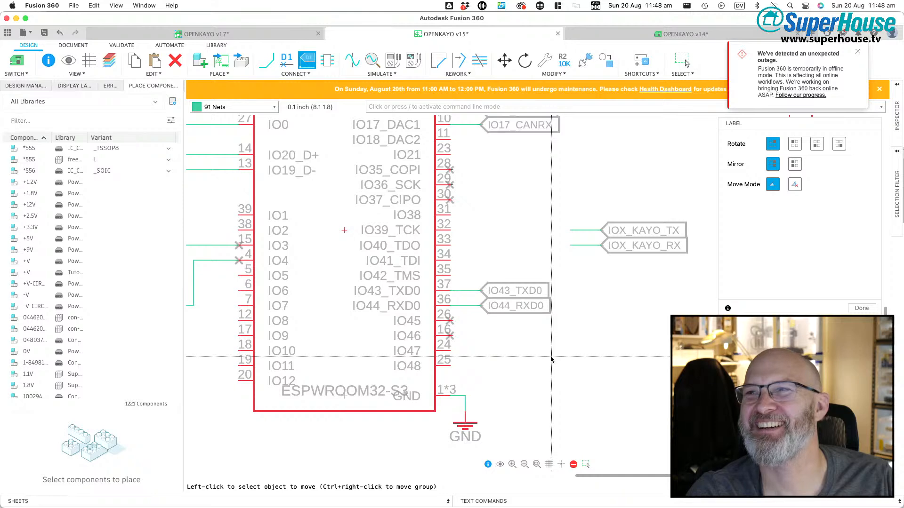
pyautogui.scroll(2, 551, 360)
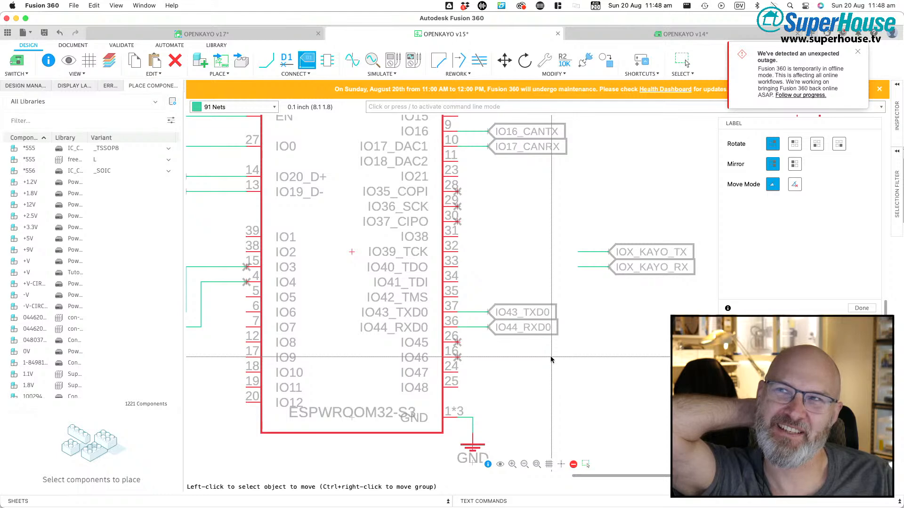
pyautogui.scroll(-2, 552, 359)
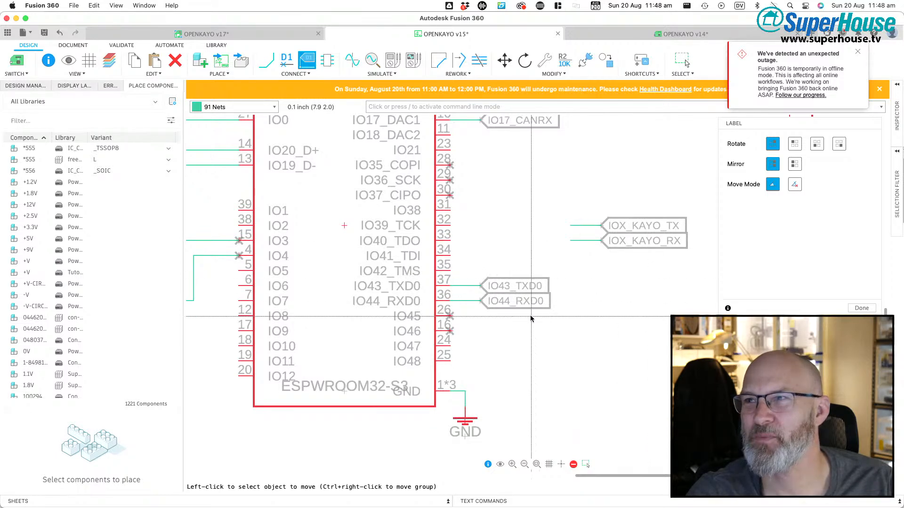
pyautogui.scroll(-4, 518, 282)
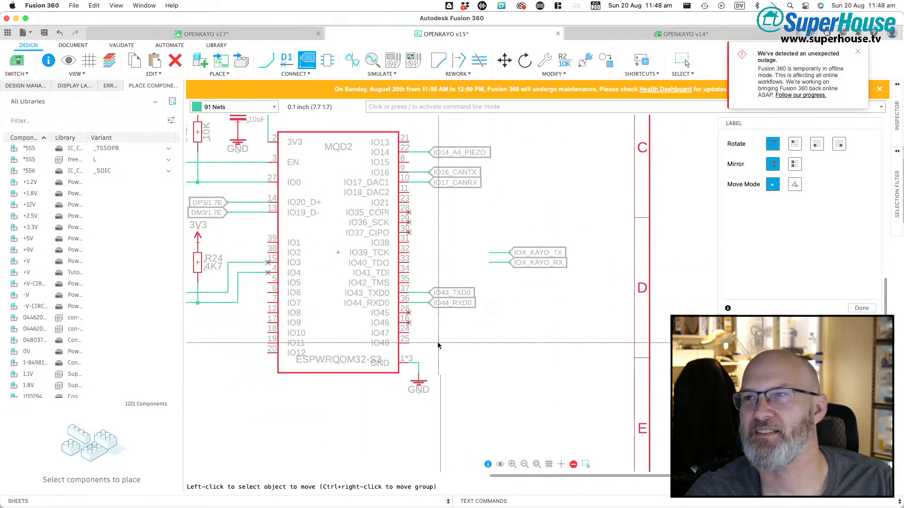
pyautogui.scroll(5, 536, 356)
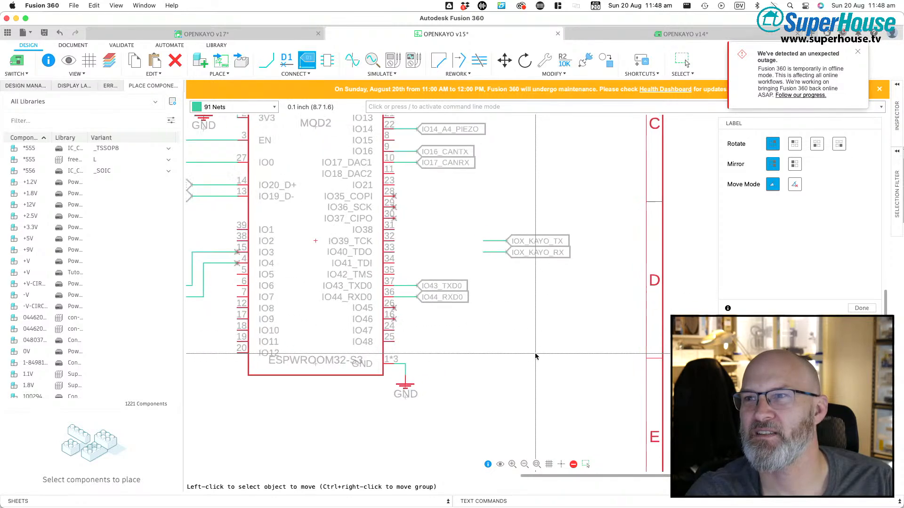
pyautogui.scroll(1, 536, 357)
pyautogui.hscroll(-1, 535, 356)
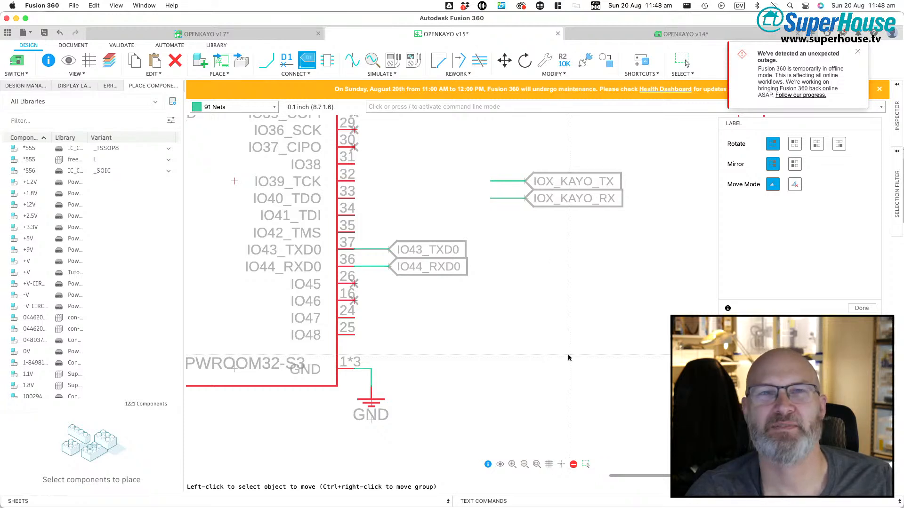
pyautogui.scroll(2, 554, 339)
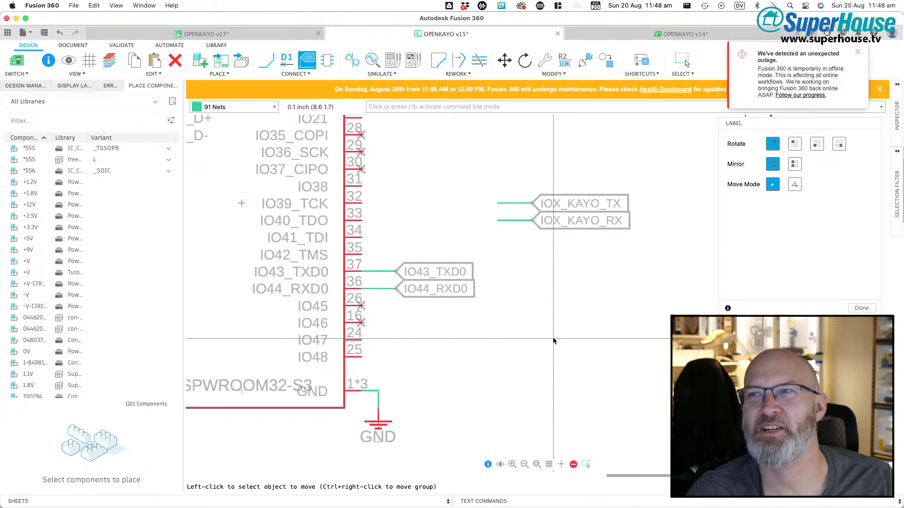
pyautogui.hscroll(-3, 546, 332)
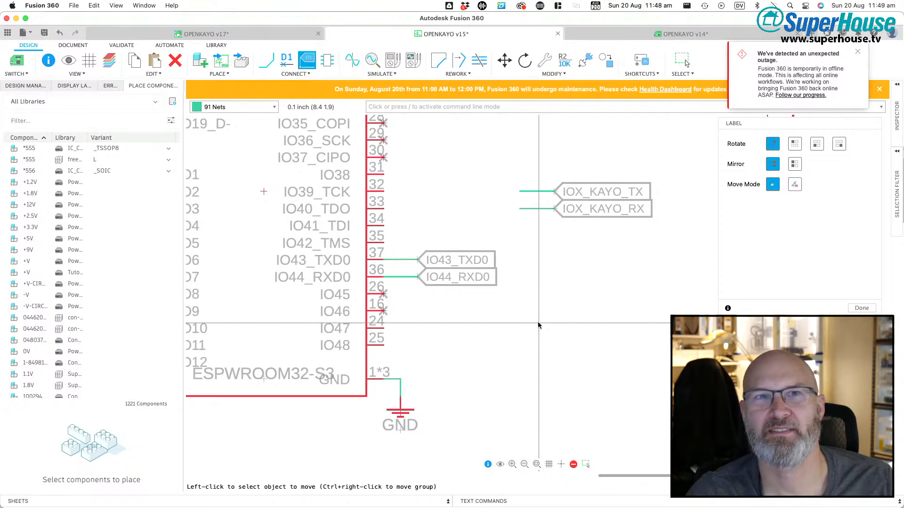
pyautogui.scroll(-1, 585, 319)
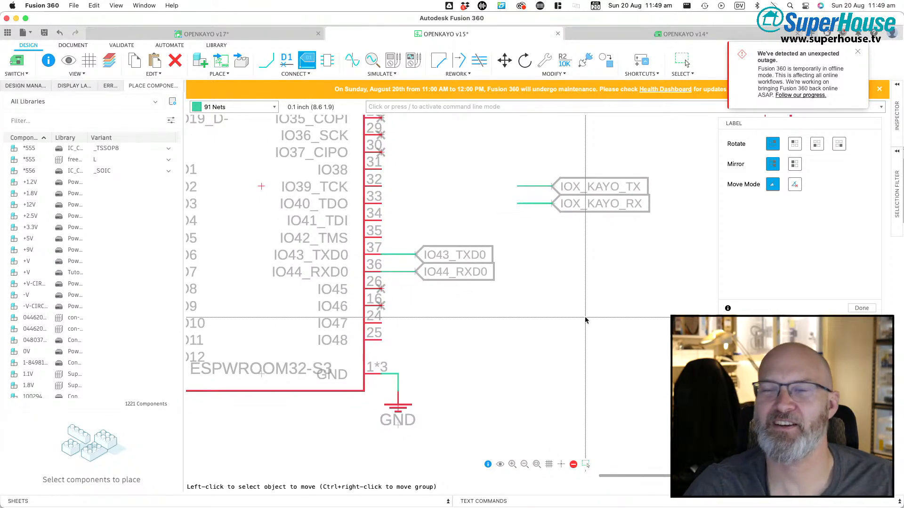
pyautogui.scroll(2, 576, 292)
pyautogui.hscroll(-3, 572, 298)
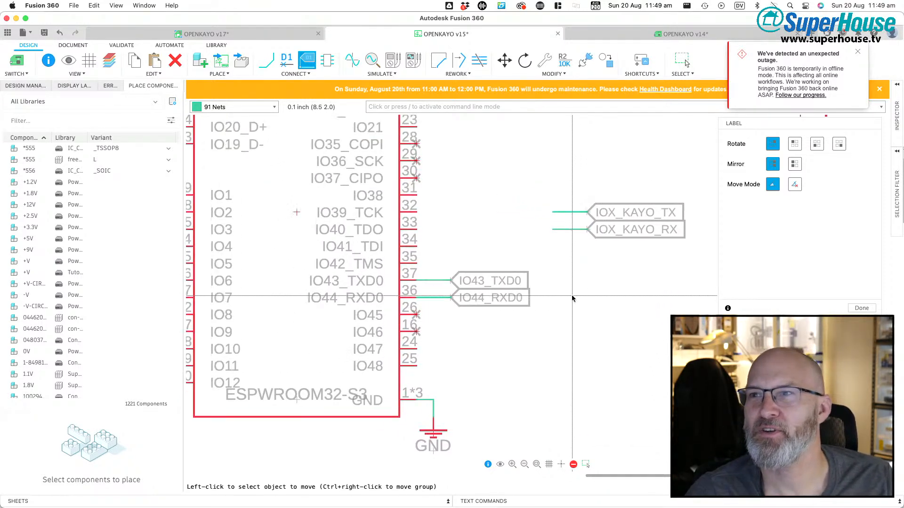
# Step: Review the pins on both sides of the ESP32-S3 module, including the USB, SDA and SCL connections, for unused ones
pyautogui.hscroll(-10, 572, 298)
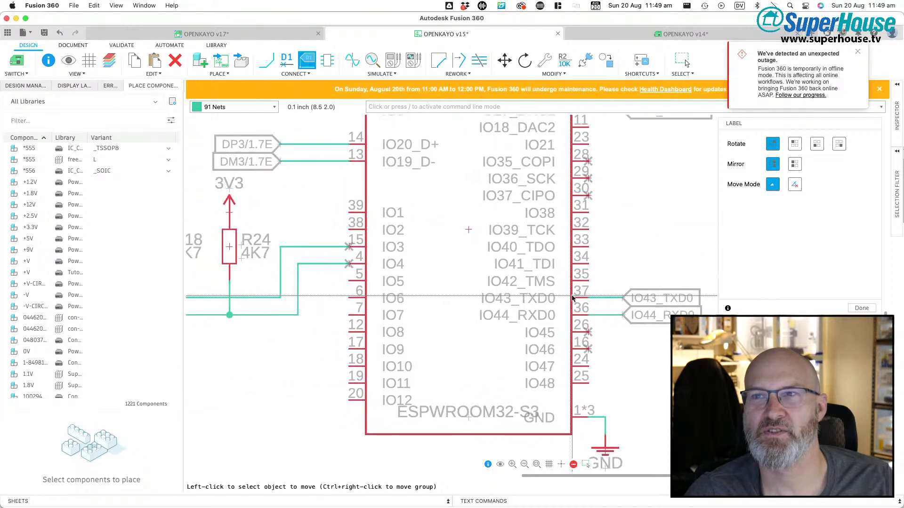
pyautogui.hscroll(13, 572, 298)
pyautogui.scroll(-8, 572, 298)
pyautogui.hscroll(-7, 572, 298)
pyautogui.scroll(8, 572, 298)
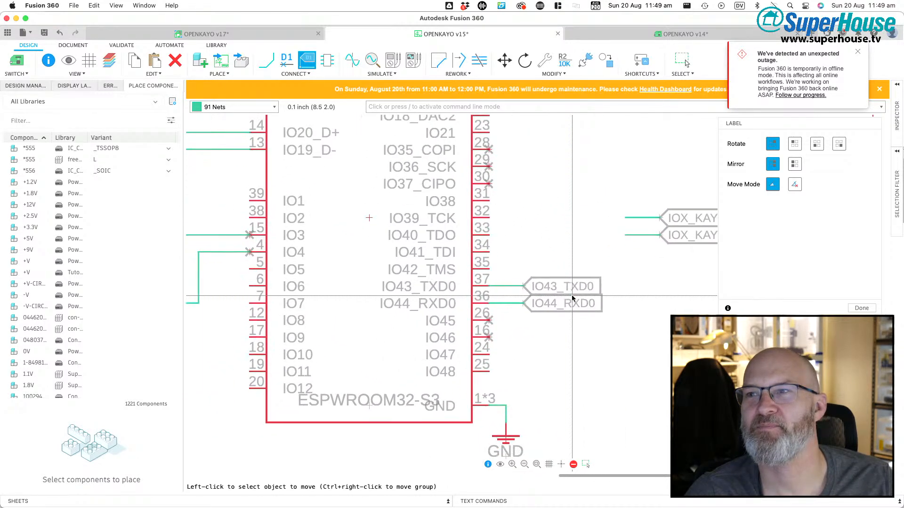
pyautogui.scroll(-1, 573, 298)
pyautogui.hscroll(1, 573, 298)
pyautogui.scroll(-3, 572, 297)
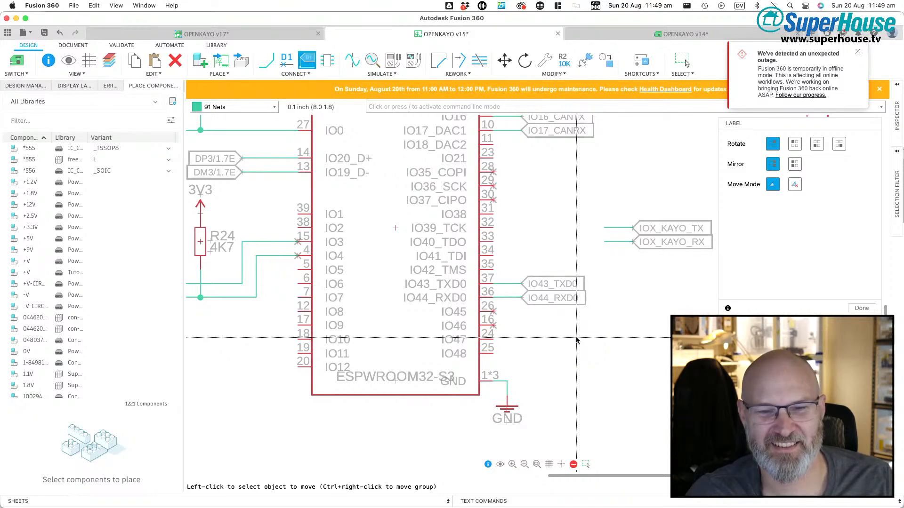
pyautogui.scroll(-4, 576, 340)
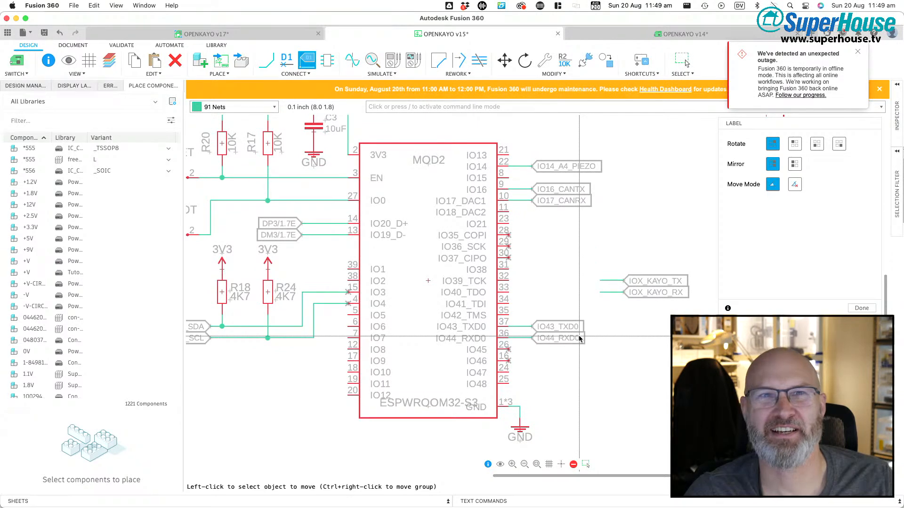
pyautogui.scroll(1, 579, 338)
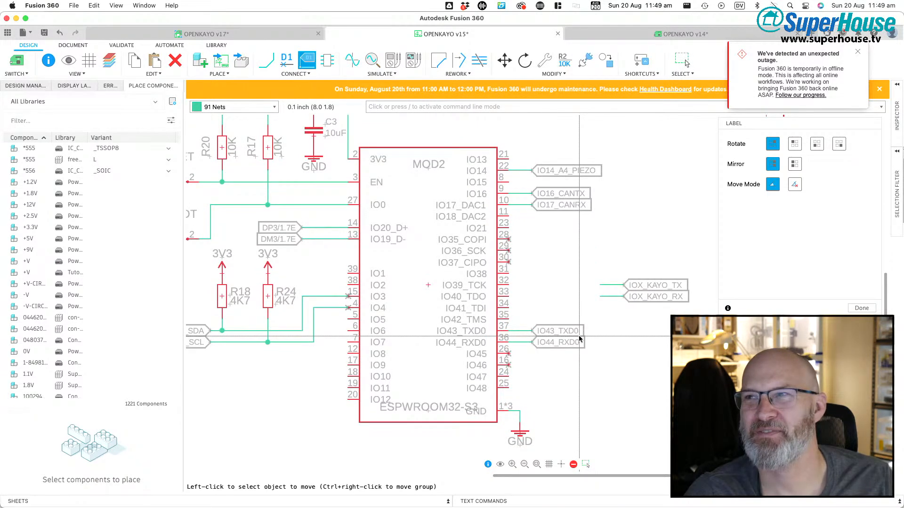
pyautogui.scroll(-2, 307, 240)
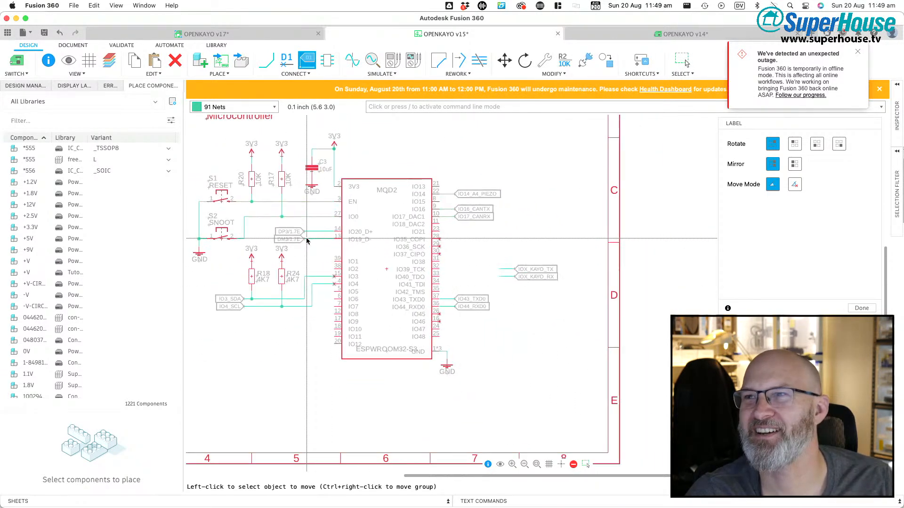
pyautogui.scroll(3, 471, 233)
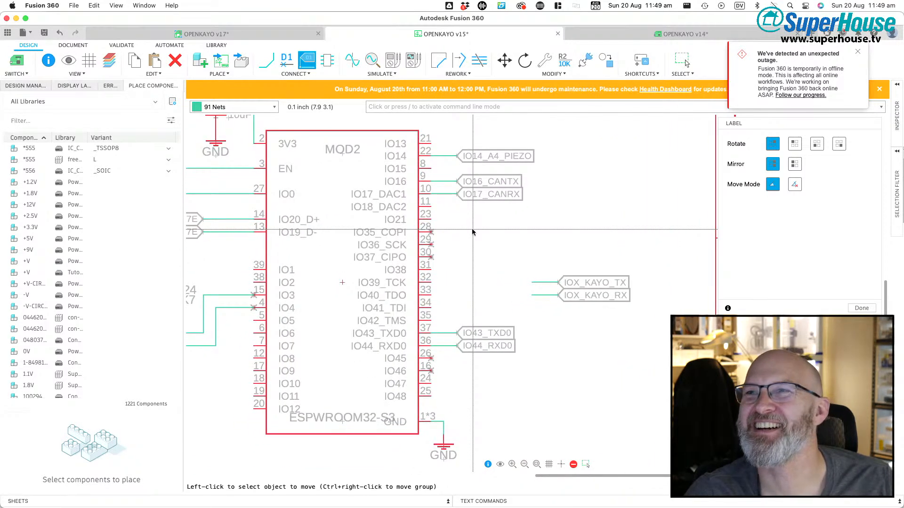
pyautogui.scroll(-2, 472, 231)
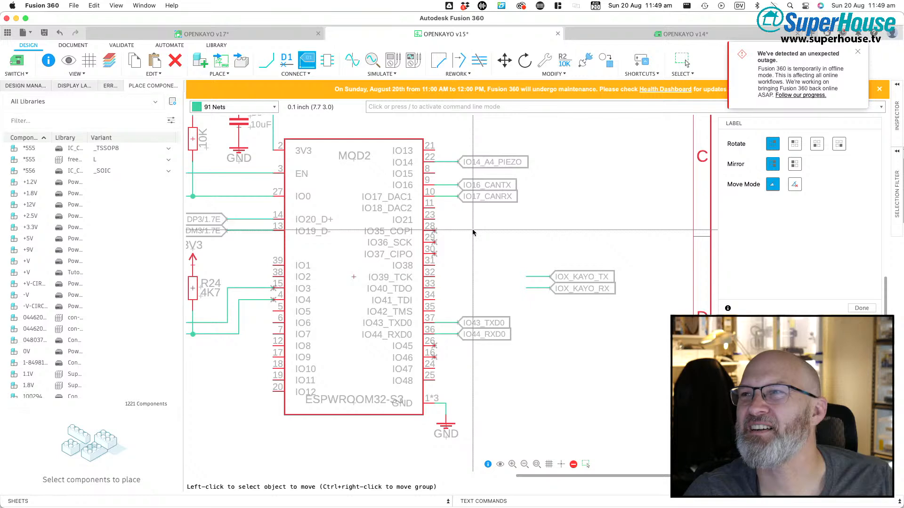
pyautogui.hscroll(-3, 472, 232)
pyautogui.hscroll(3, 473, 232)
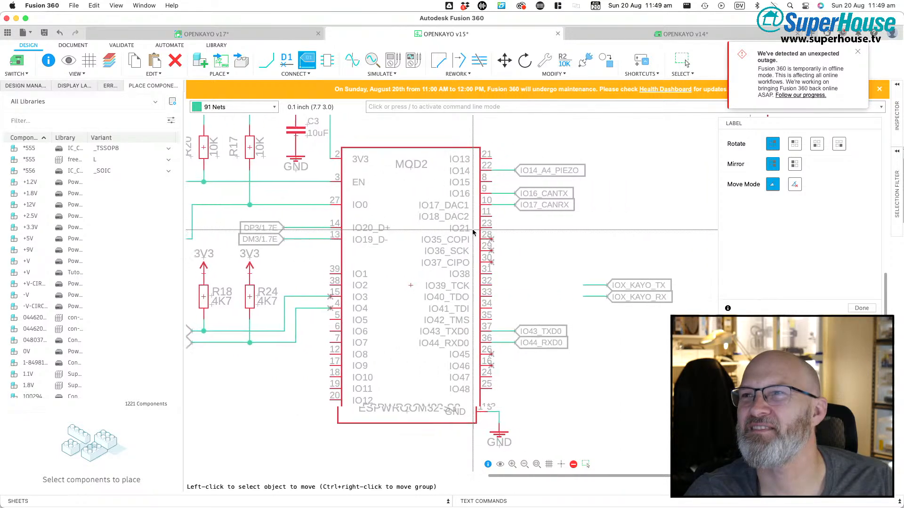
pyautogui.scroll(-2, 473, 232)
pyautogui.hscroll(2, 472, 232)
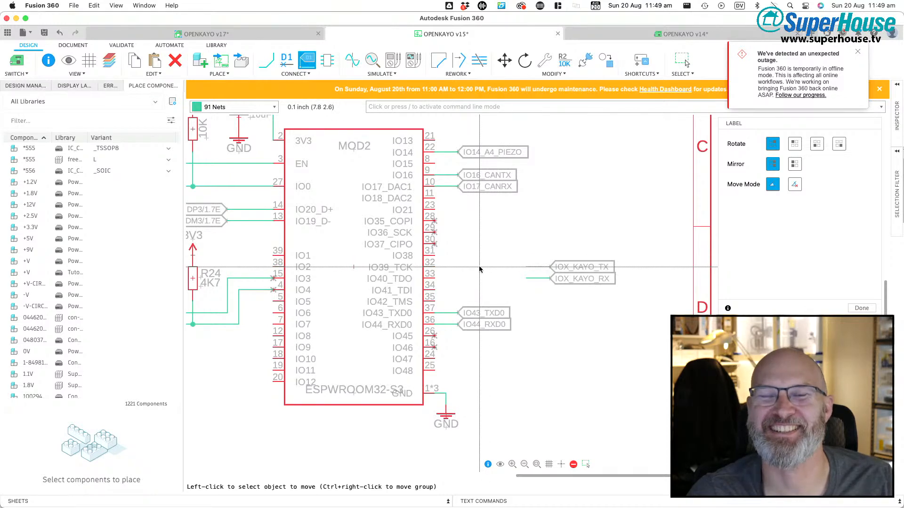
pyautogui.scroll(2, 480, 269)
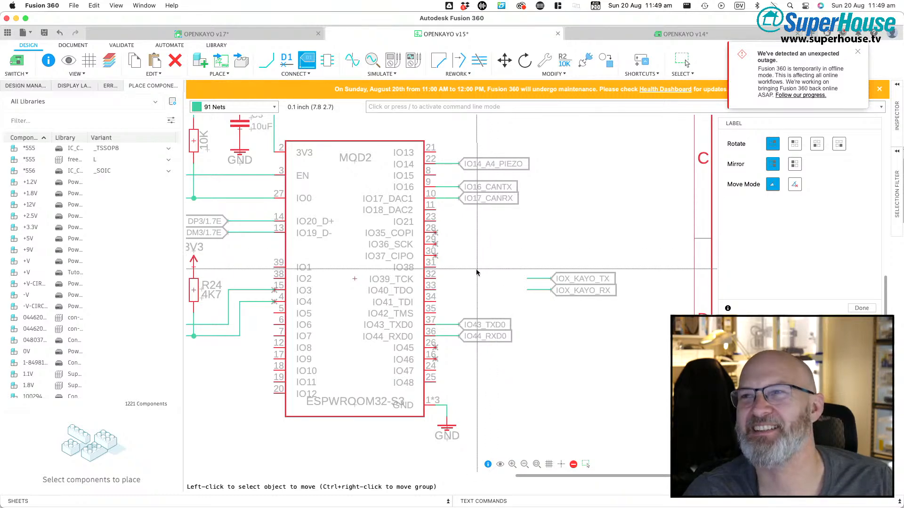
pyautogui.scroll(-1, 483, 256)
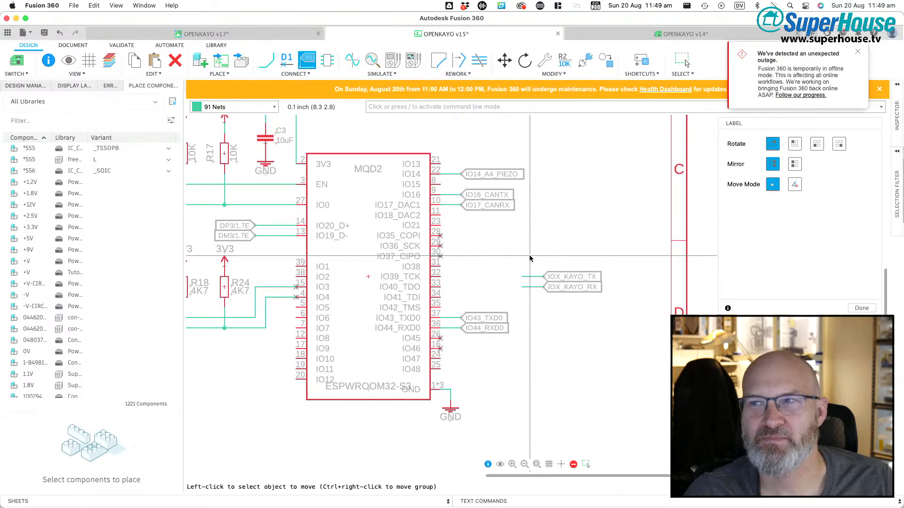
pyautogui.hscroll(-5, 529, 258)
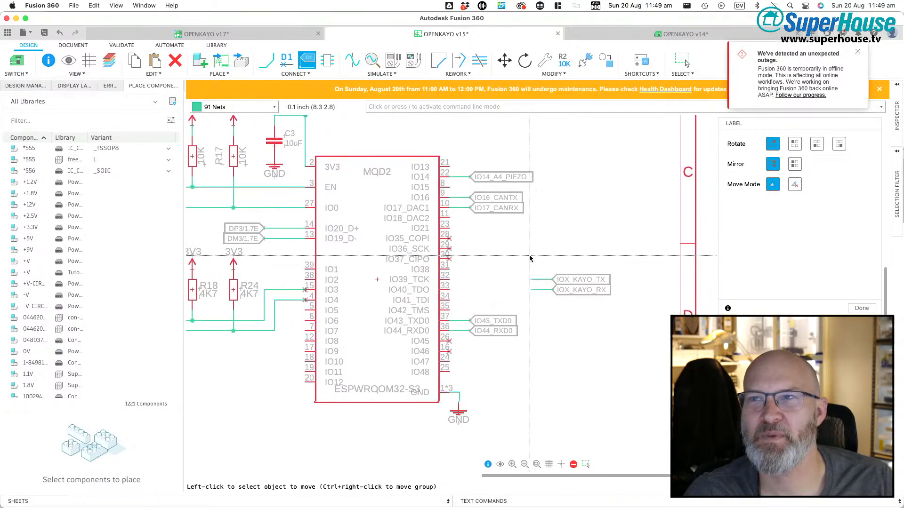
pyautogui.hscroll(2, 530, 258)
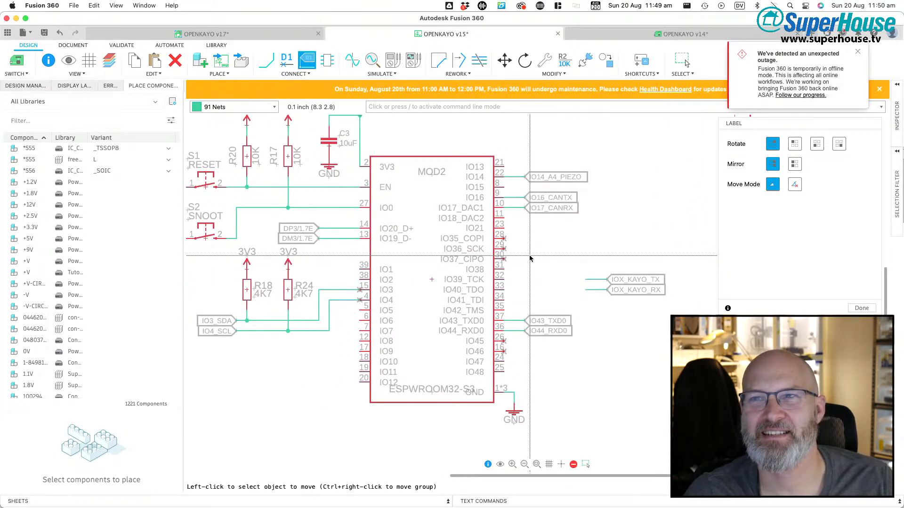
pyautogui.hscroll(2, 529, 258)
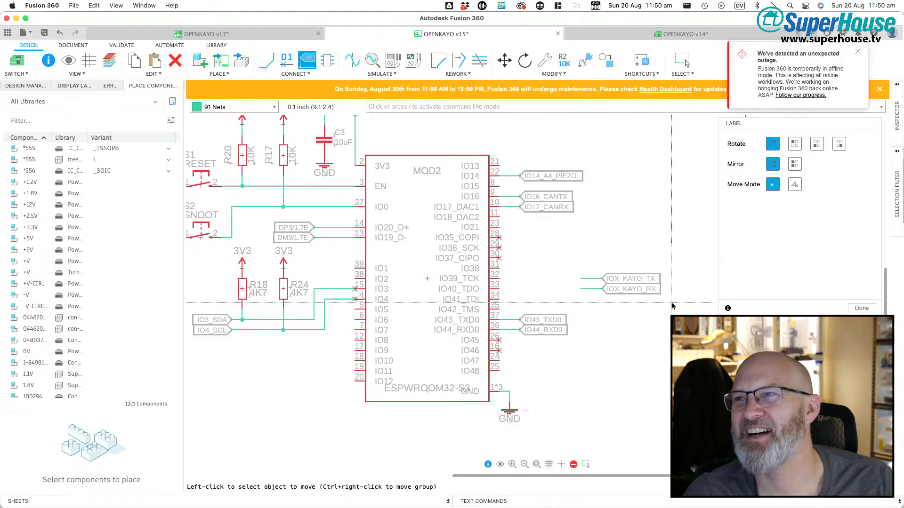
pyautogui.scroll(3, 533, 262)
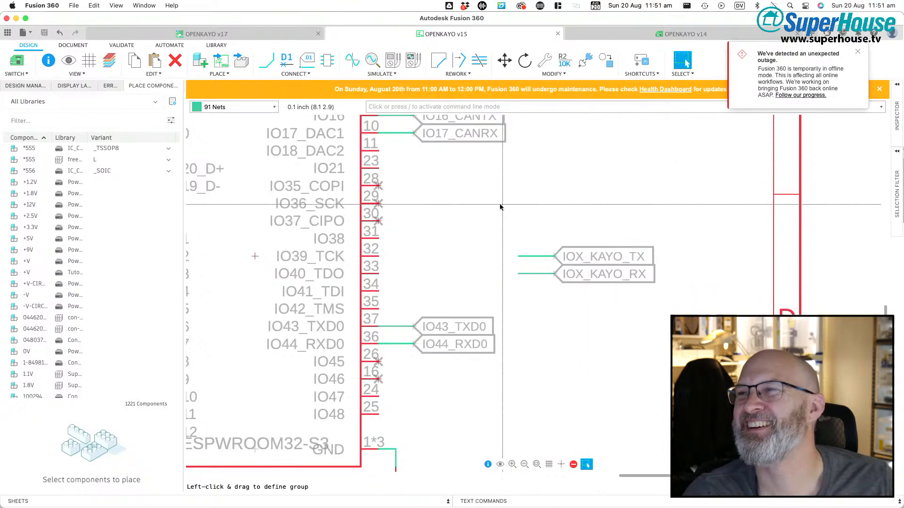
pyautogui.scroll(-3, 571, 182)
pyautogui.scroll(3, 571, 181)
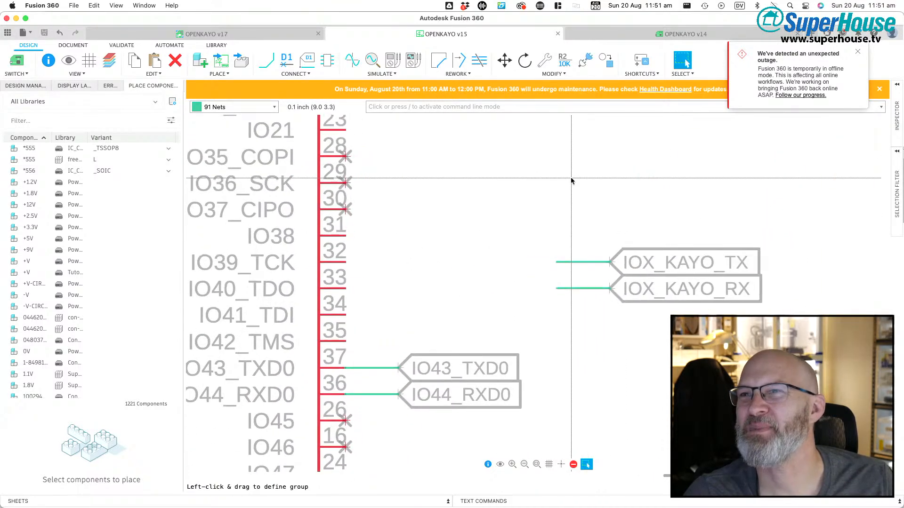
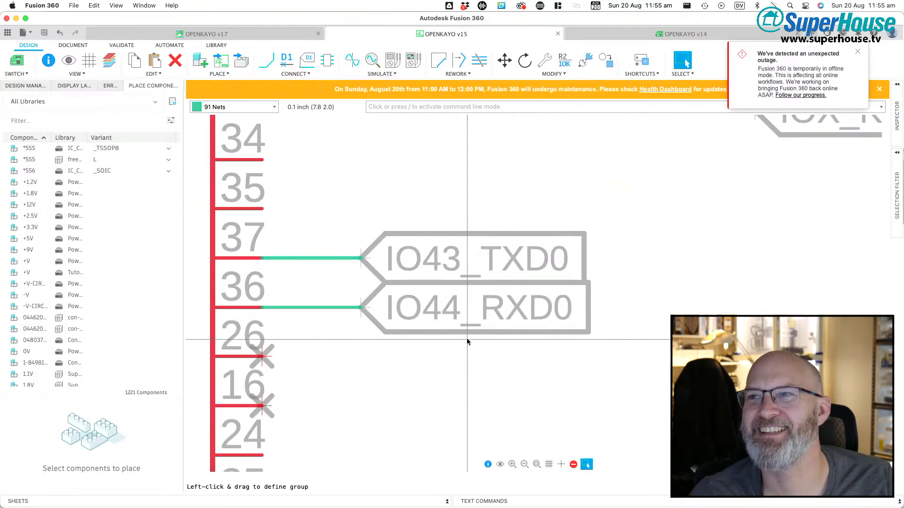
# Step: Trace the Kayo serial lines from the microcontroller to the Kayo Serial Interface block and inspect connector J1's IOX_KAYO_RX and IOX_KAYO_TX connections
pyautogui.scroll(-3, 468, 342)
pyautogui.scroll(-3, 468, 341)
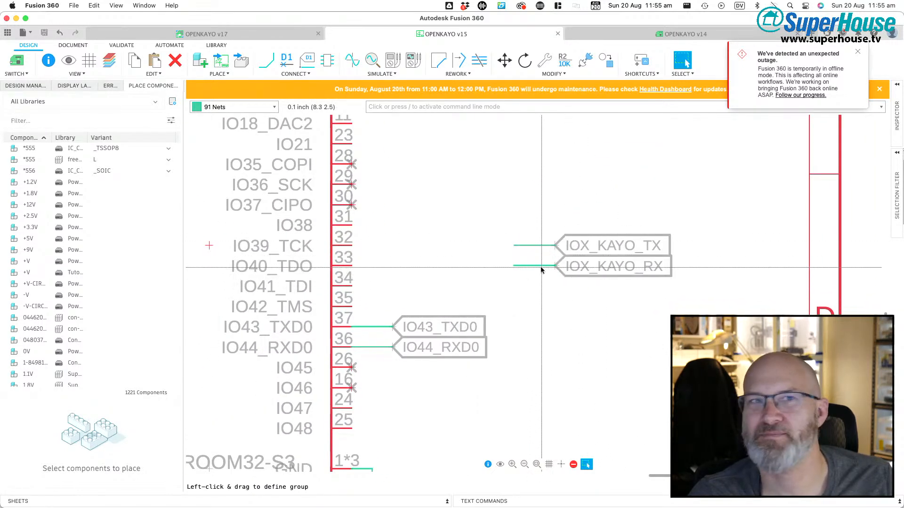
pyautogui.scroll(-3, 543, 263)
pyautogui.scroll(5, 542, 270)
pyautogui.hscroll(-8, 542, 270)
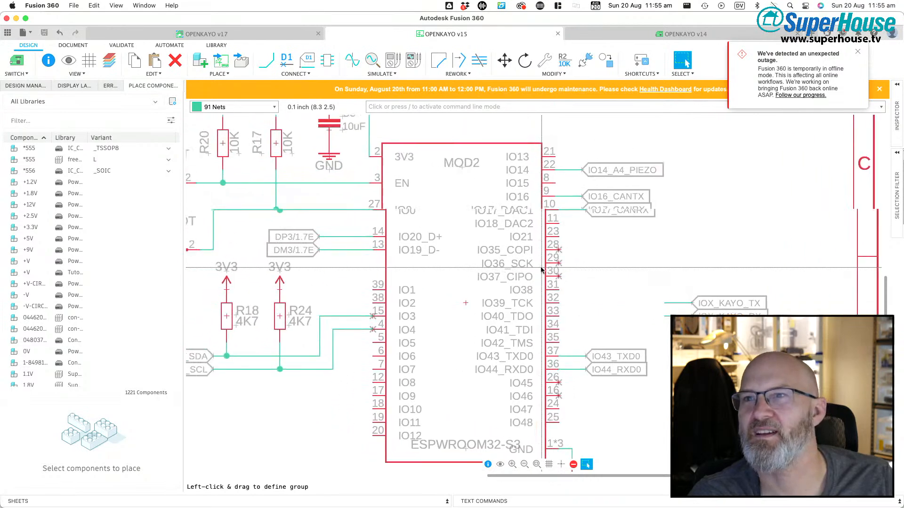
pyautogui.scroll(-3, 541, 270)
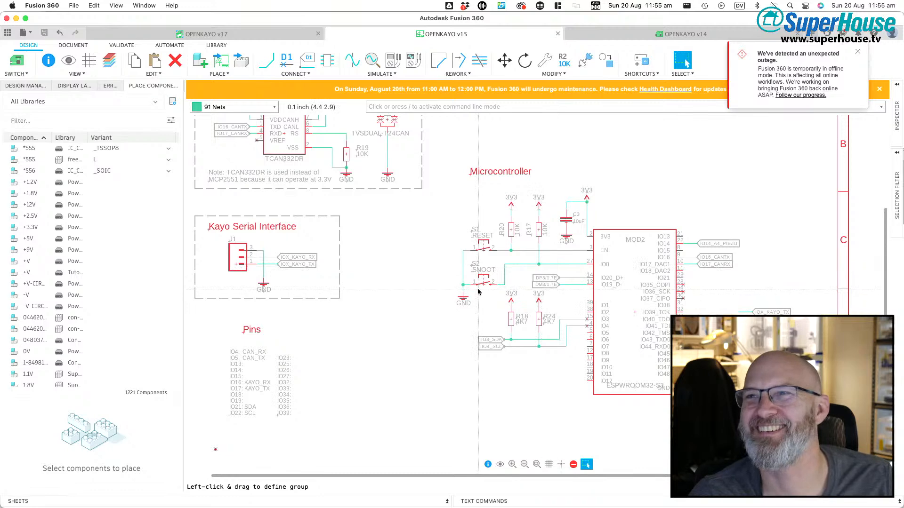
pyautogui.scroll(2, 477, 289)
pyautogui.scroll(1, 477, 291)
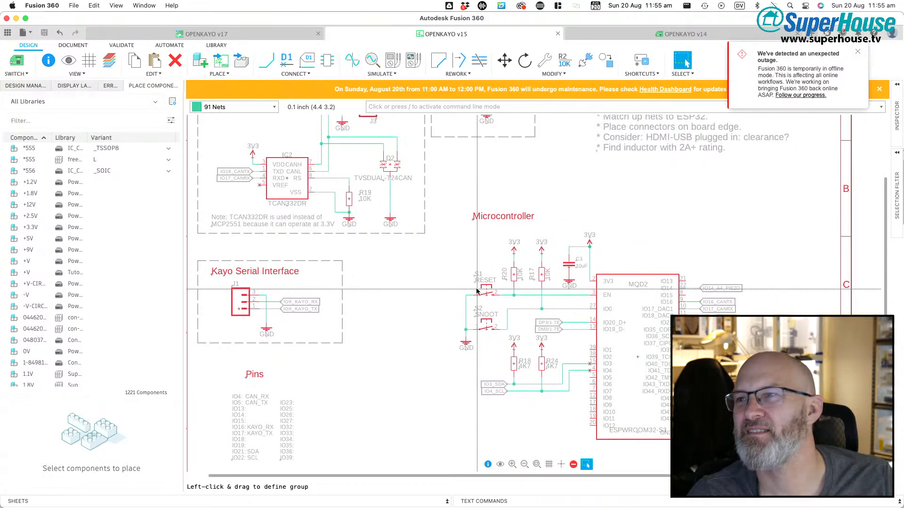
pyautogui.scroll(1, 744, 403)
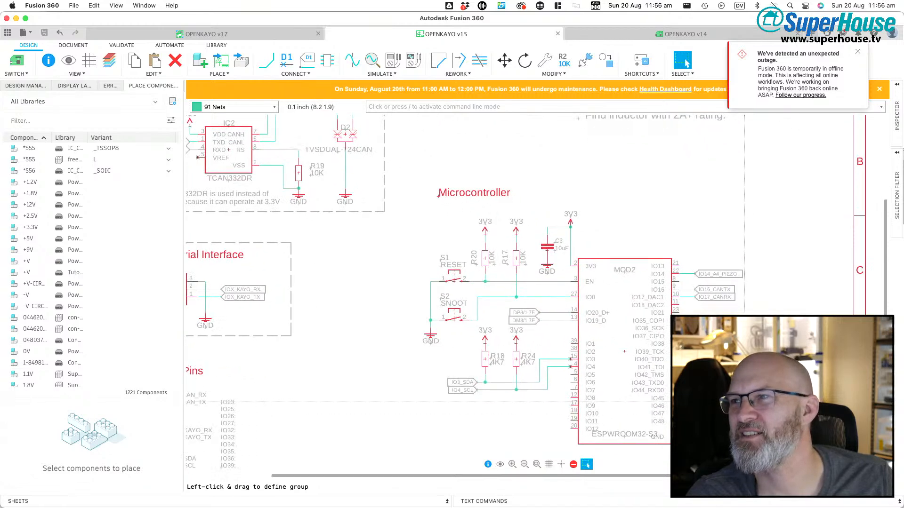
pyautogui.scroll(2, 744, 402)
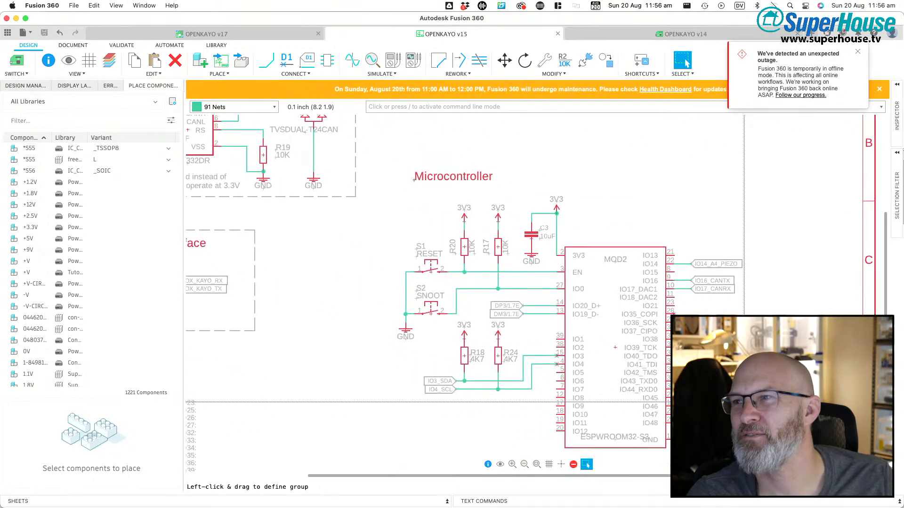
pyautogui.hscroll(-5, 425, 374)
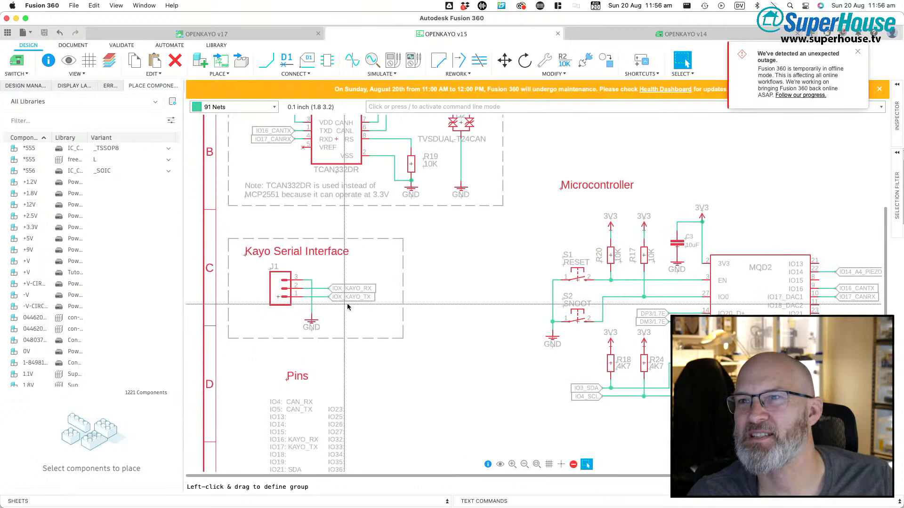
pyautogui.scroll(-2, 348, 307)
pyautogui.scroll(6, 347, 301)
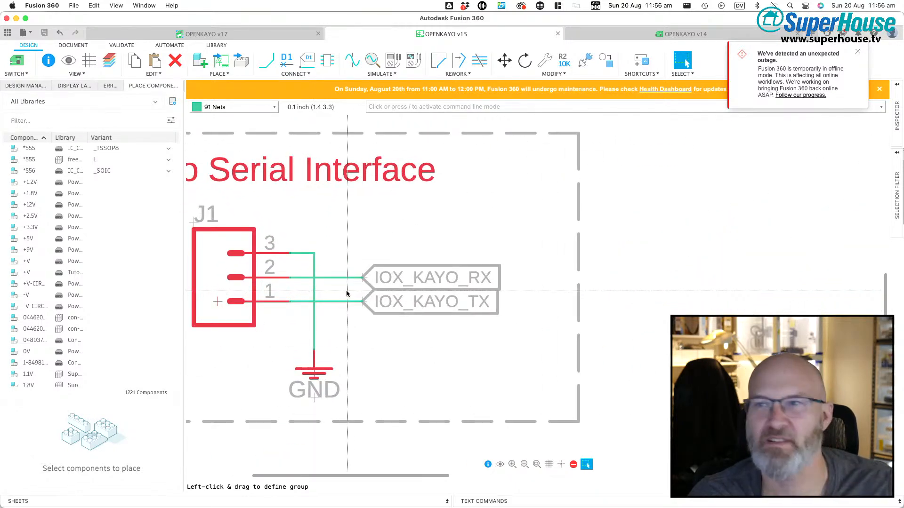
# Step: Rename the IOX_KAYO_RX net segment at connector J1 to IO44_RXD0
pyautogui.press('a')
pyautogui.click(400, 352)
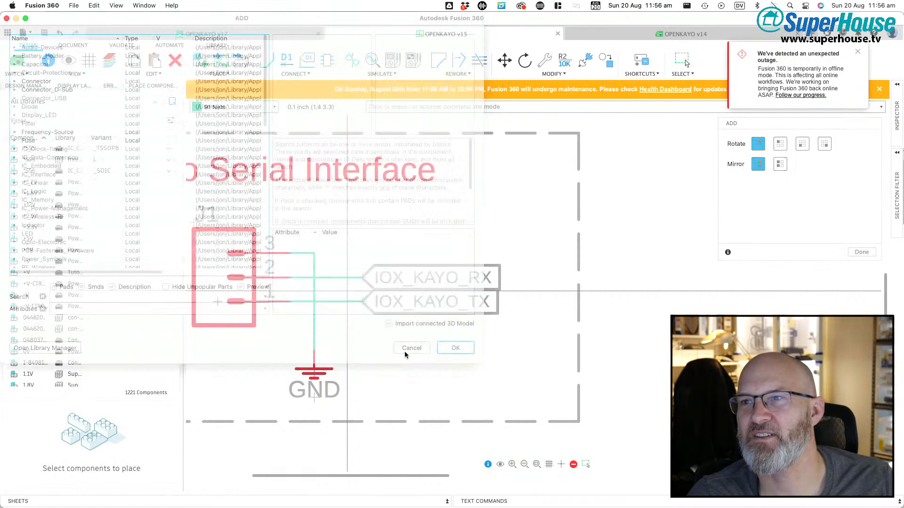
pyautogui.press('n')
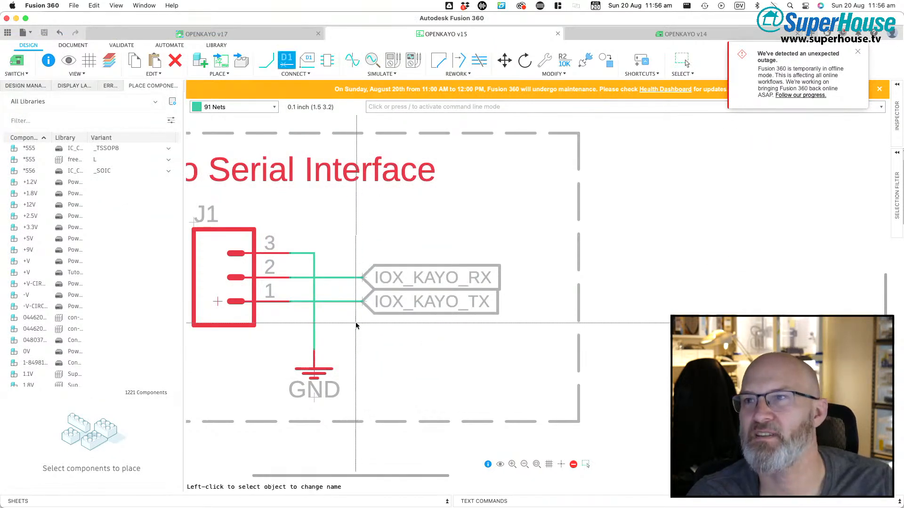
pyautogui.click(334, 278)
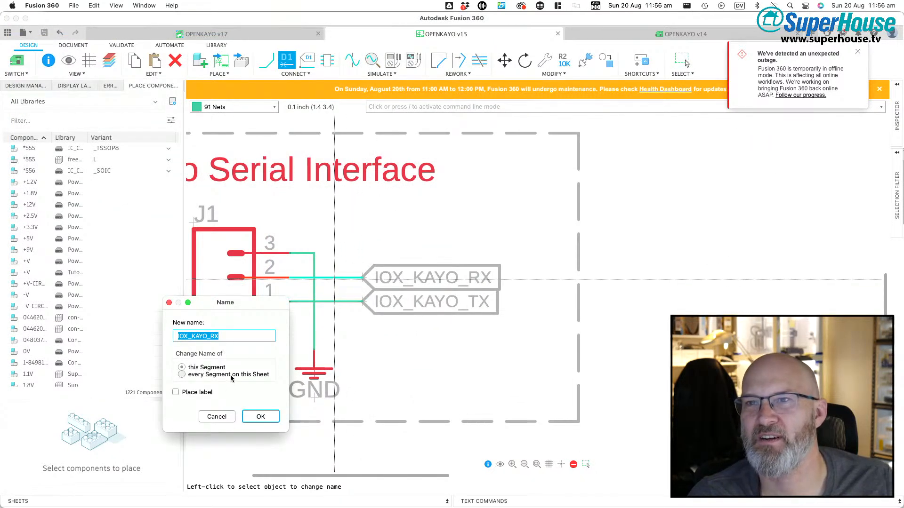
pyautogui.write('I')
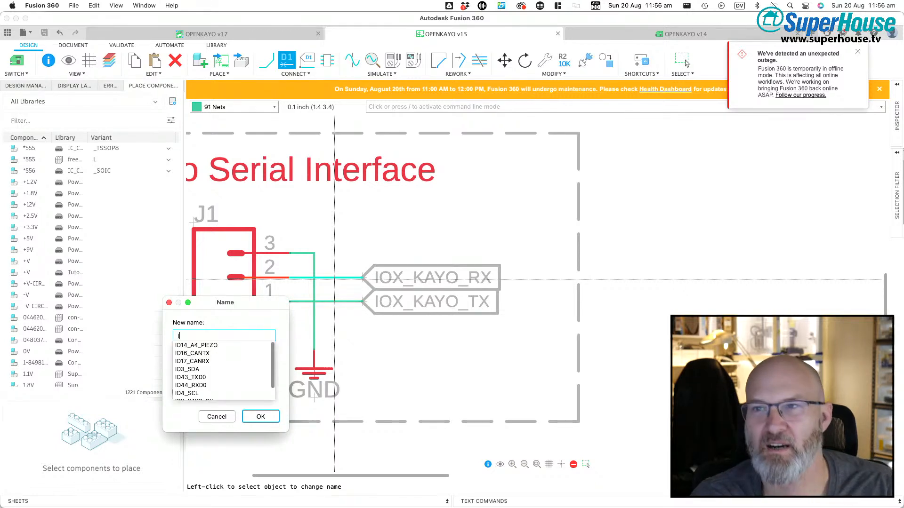
pyautogui.write('O44')
pyautogui.press('Down')
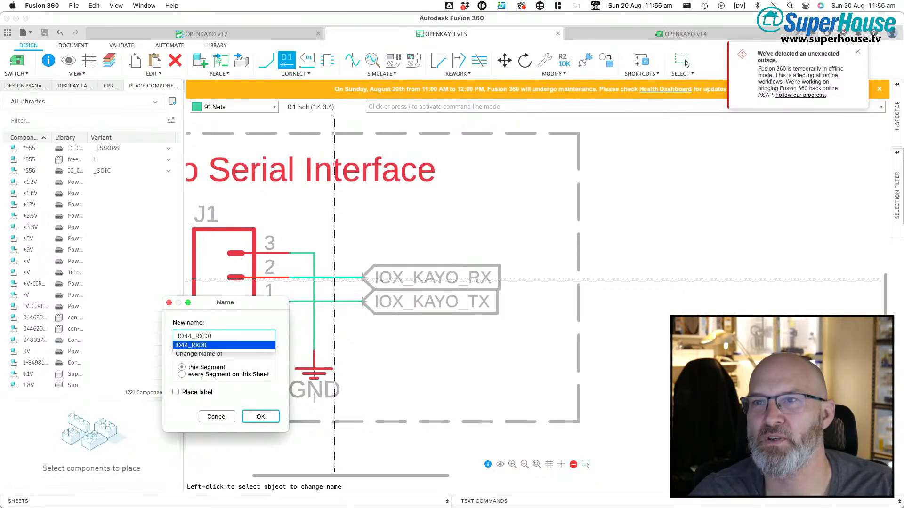
pyautogui.press('Return')
pyautogui.press('Return')
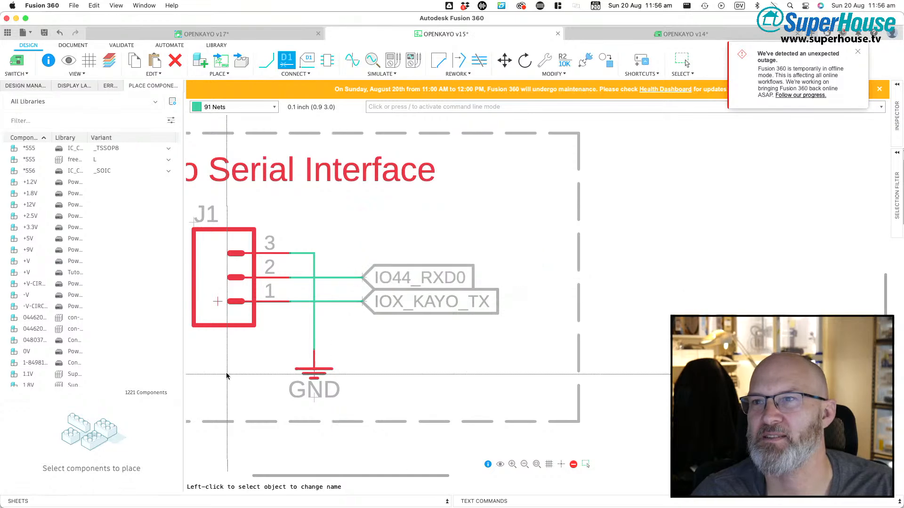
# Step: Rename the IOX_KAYO_TX net segment at connector J1 to IO43_TXD0 and accept connecting the two nets
pyautogui.click(346, 300)
pyautogui.write('IO')
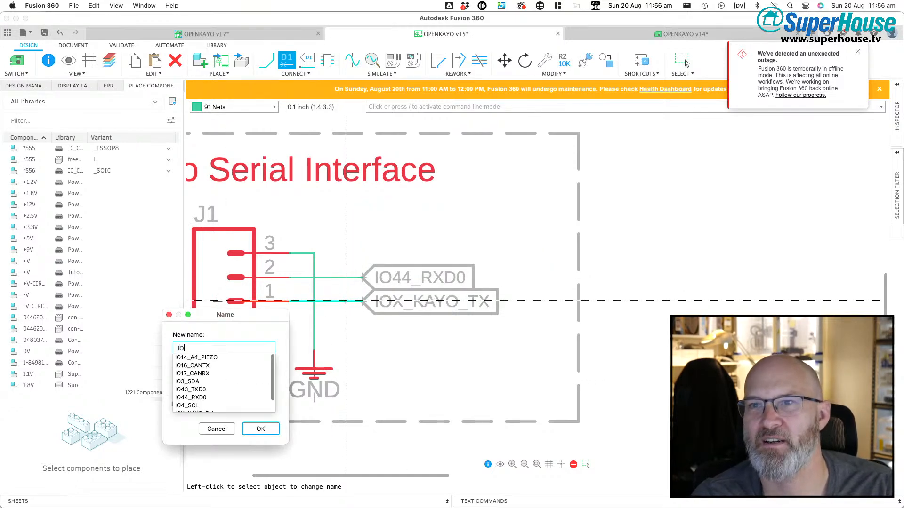
pyautogui.write('43')
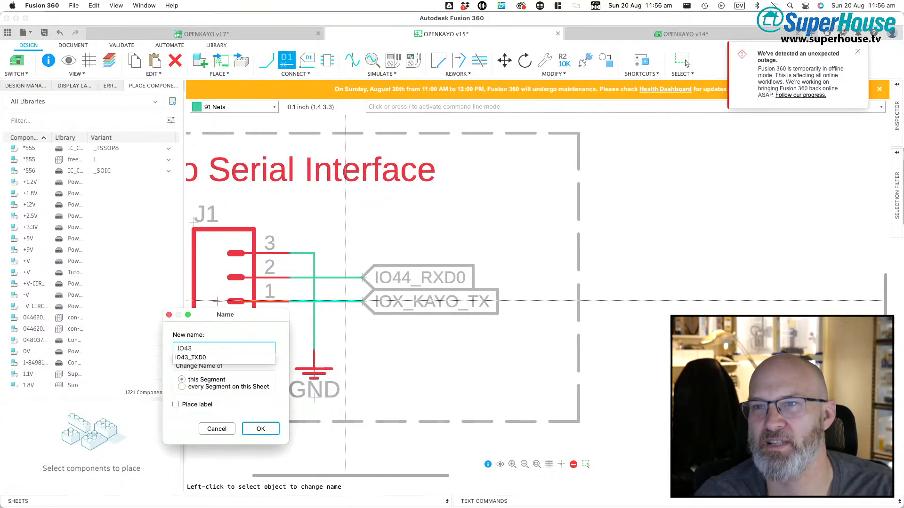
pyautogui.press('Return')
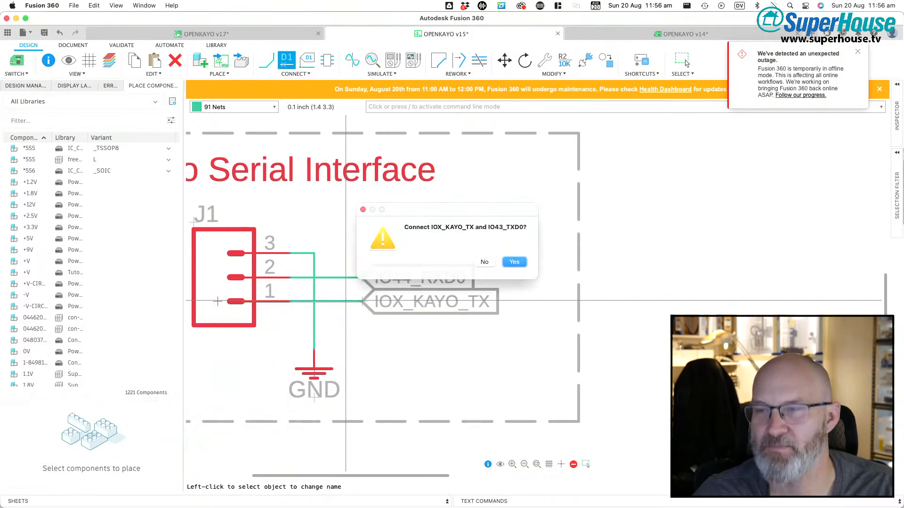
pyautogui.press('Return')
# Step: Shift the Kayo Serial Interface title into line with J1 and move both vertical frame edges inward around the circuit
pyautogui.scroll(-3, 394, 291)
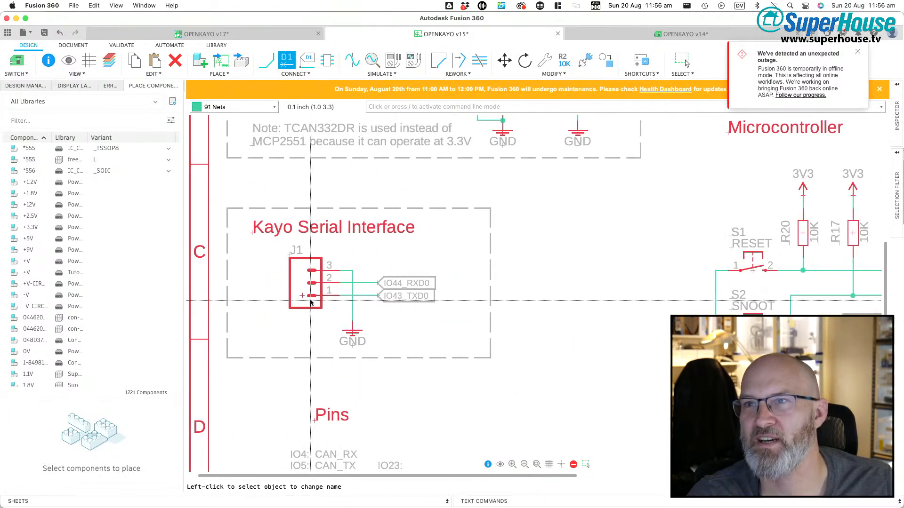
pyautogui.press('m')
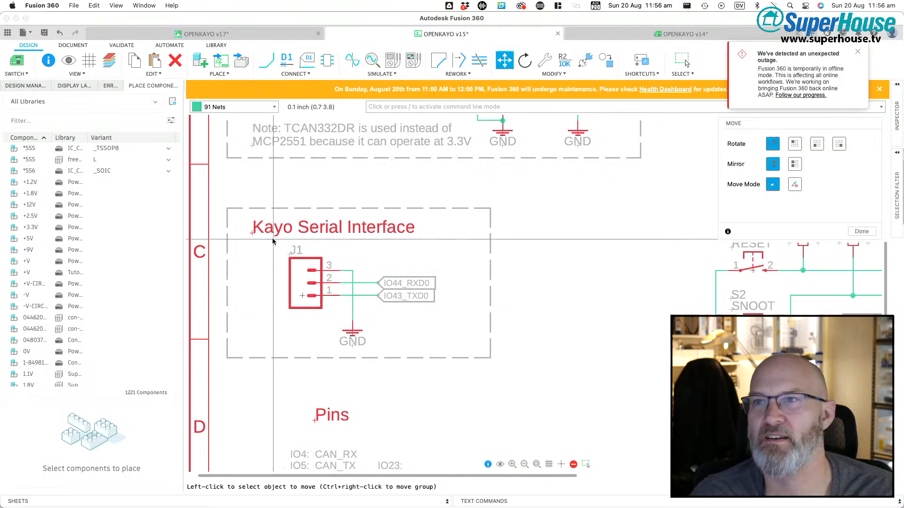
pyautogui.click(253, 230)
pyautogui.click(290, 231)
pyautogui.click(227, 264)
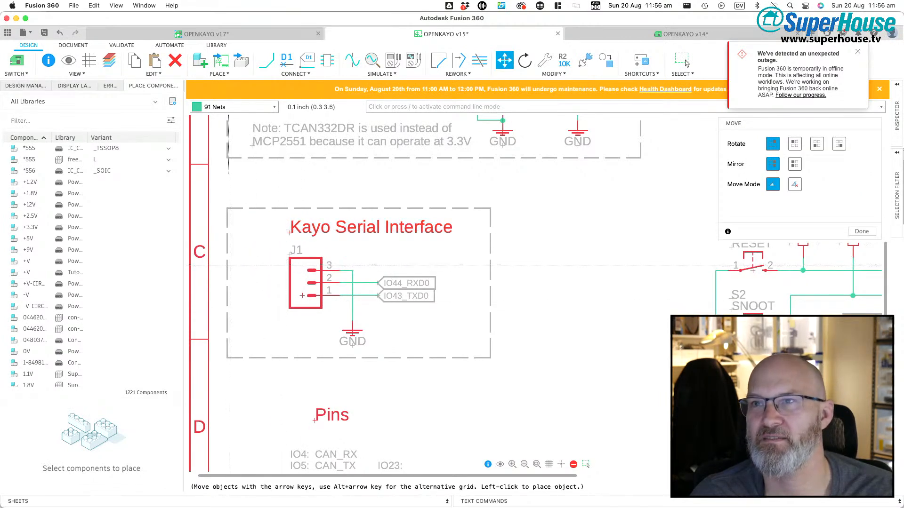
pyautogui.click(265, 266)
pyautogui.click(491, 282)
pyautogui.click(465, 281)
# Step: Delete the loose IOX_KAYO_TX and IOX_KAYO_RX wire stubs beside the microcontroller
pyautogui.scroll(-1, 300, 212)
pyautogui.scroll(-3, 300, 212)
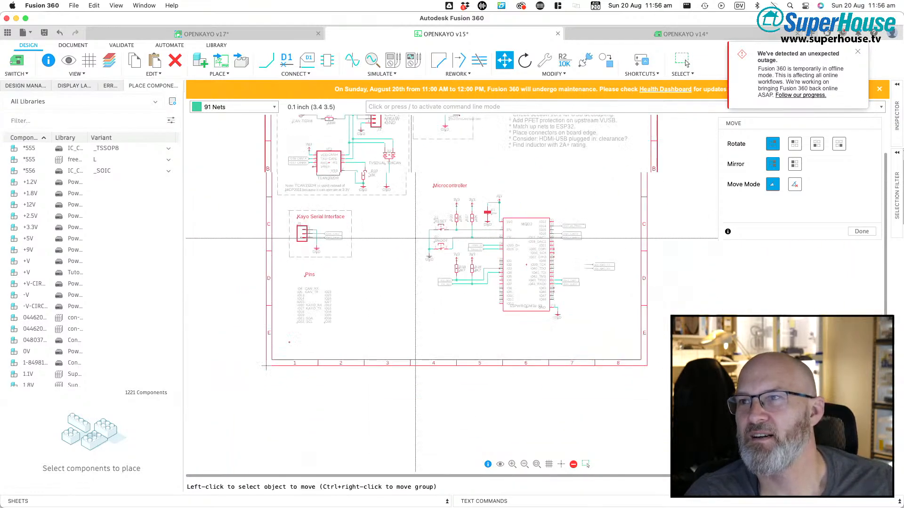
pyautogui.scroll(6, 330, 373)
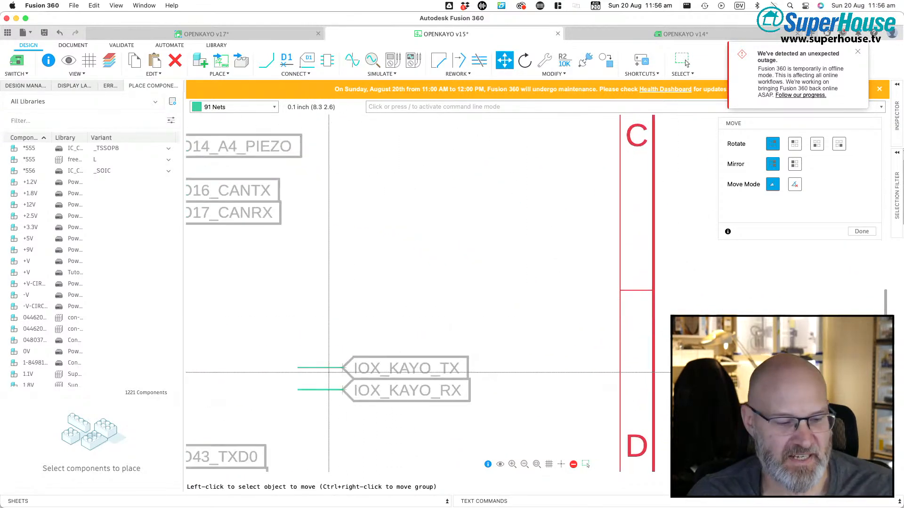
pyautogui.press('Delete')
pyautogui.click(330, 369)
pyautogui.click(330, 390)
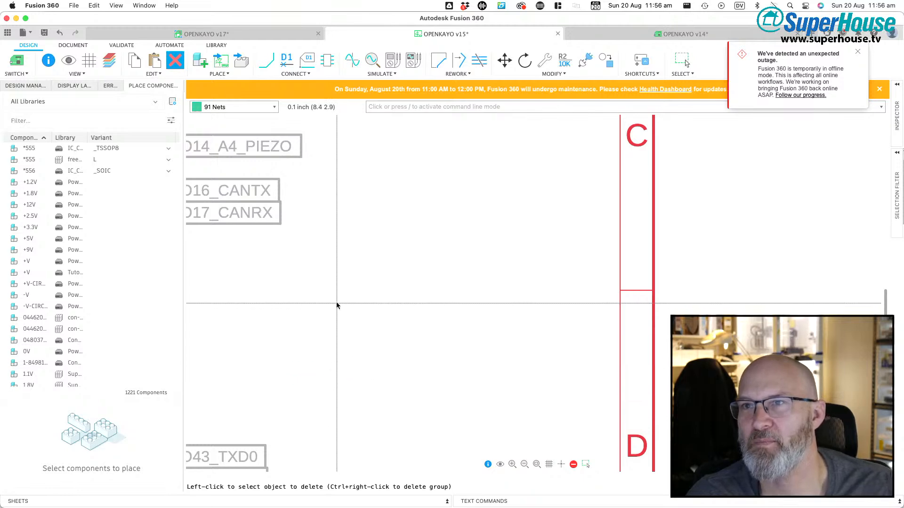
# Step: Review the ESP32-S3 module's pin connections and the overall schematic sheet
pyautogui.scroll(-3, 330, 304)
pyautogui.scroll(3, 330, 304)
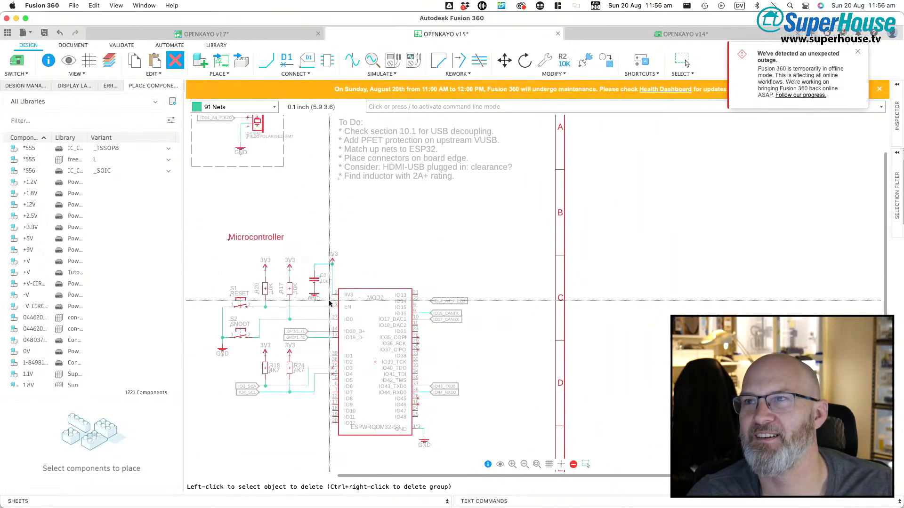
pyautogui.scroll(-1, 330, 304)
pyautogui.scroll(3, 298, 303)
pyautogui.hscroll(-8, 298, 305)
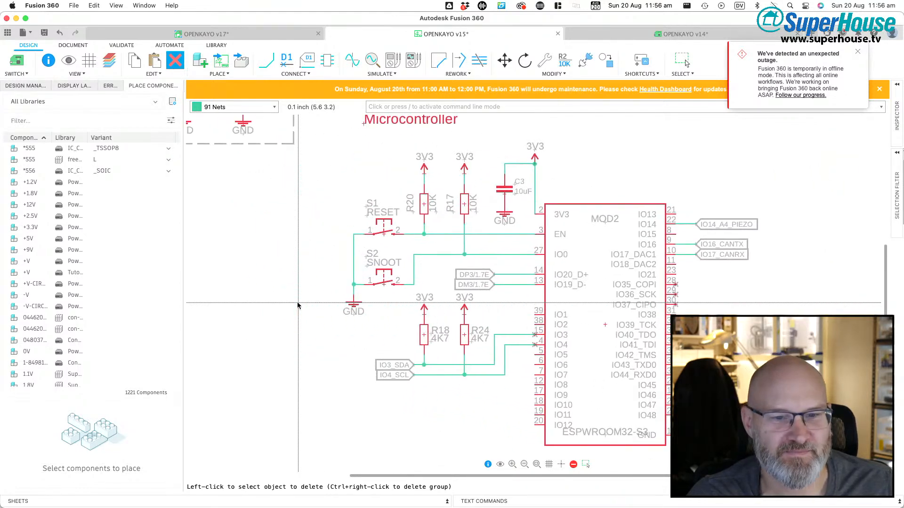
pyautogui.hscroll(2, 298, 305)
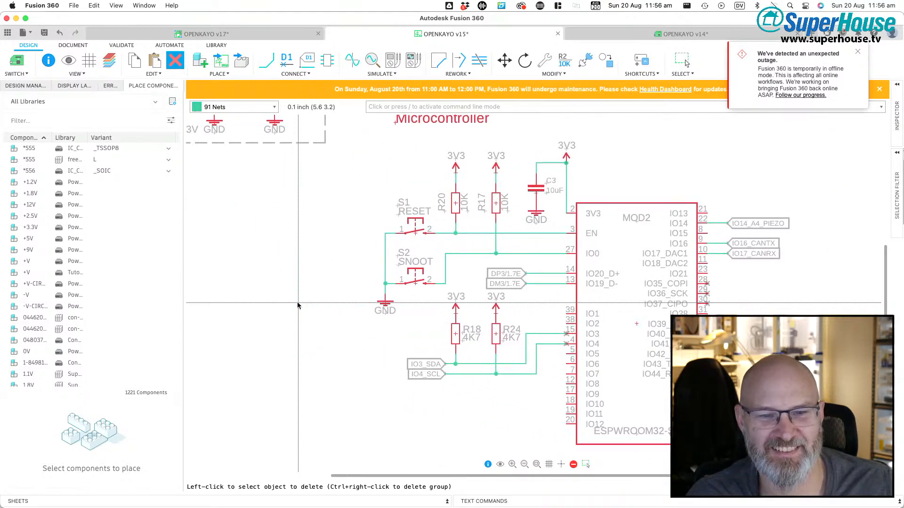
pyautogui.scroll(-3, 298, 304)
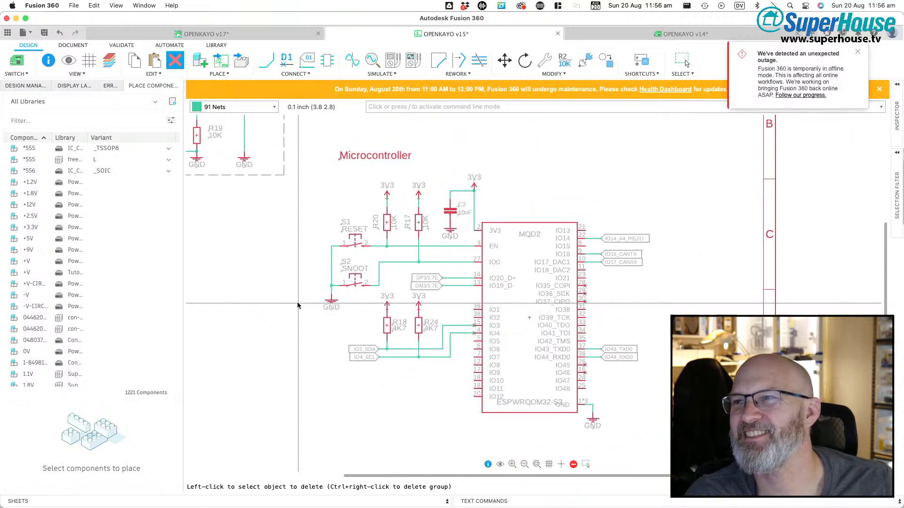
pyautogui.scroll(4, 651, 347)
pyautogui.scroll(-4, 650, 349)
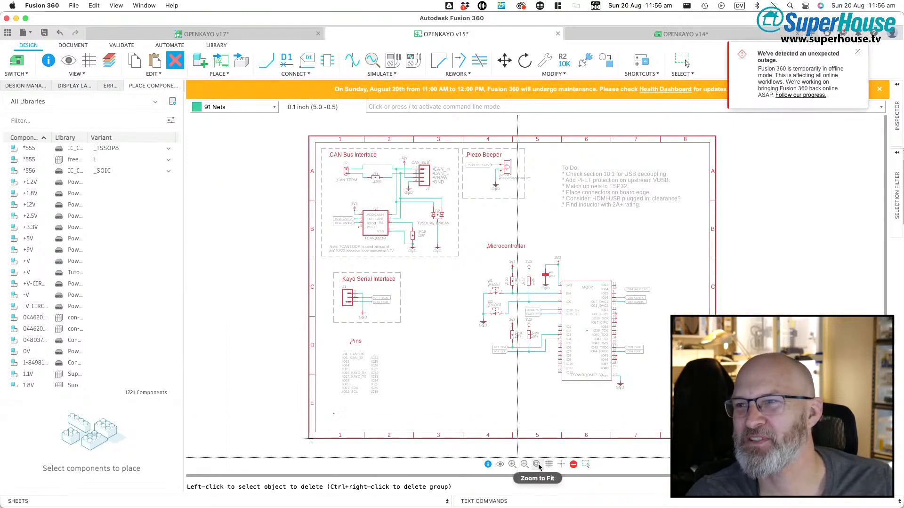
pyautogui.click(512, 464)
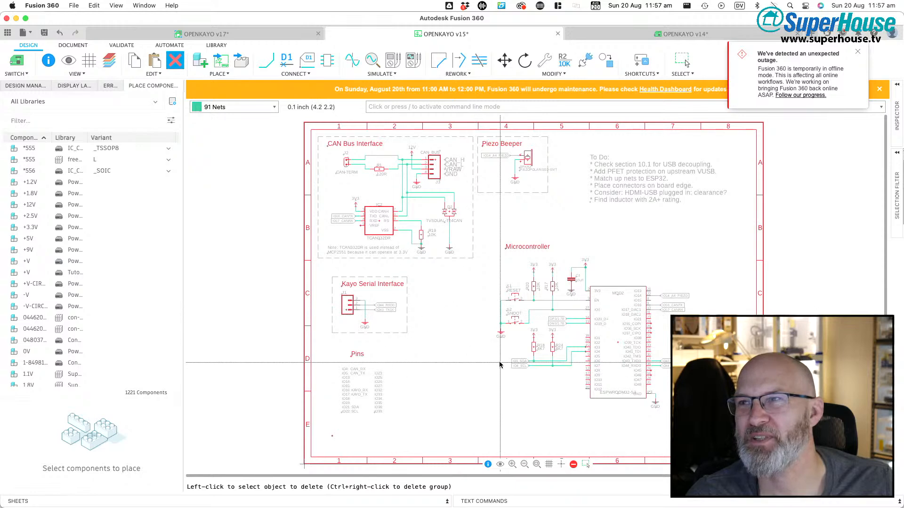
# Step: Open the To Do note's properties, enlarge the dialog and remove the "Find inductor with 2A+ rating." item
pyautogui.scroll(10, 671, 206)
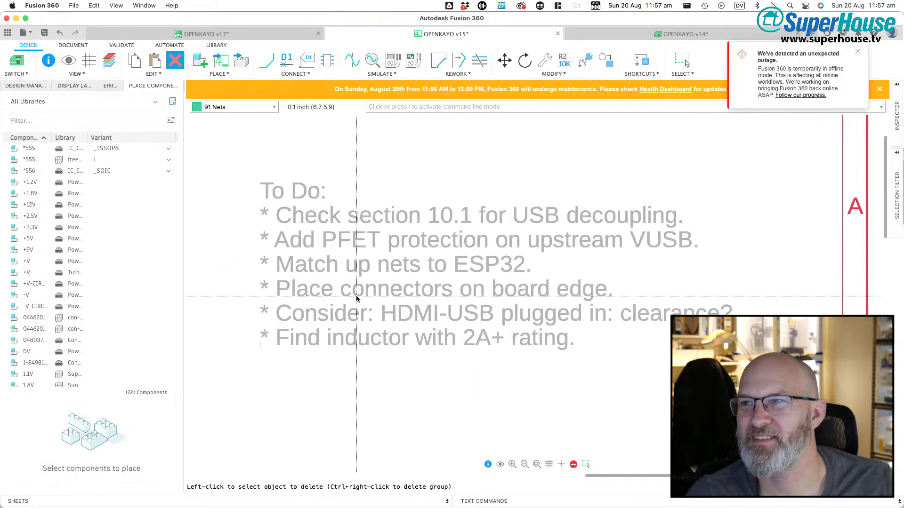
pyautogui.scroll(-3, 356, 299)
pyautogui.hscroll(1, 356, 299)
pyautogui.scroll(1, 357, 299)
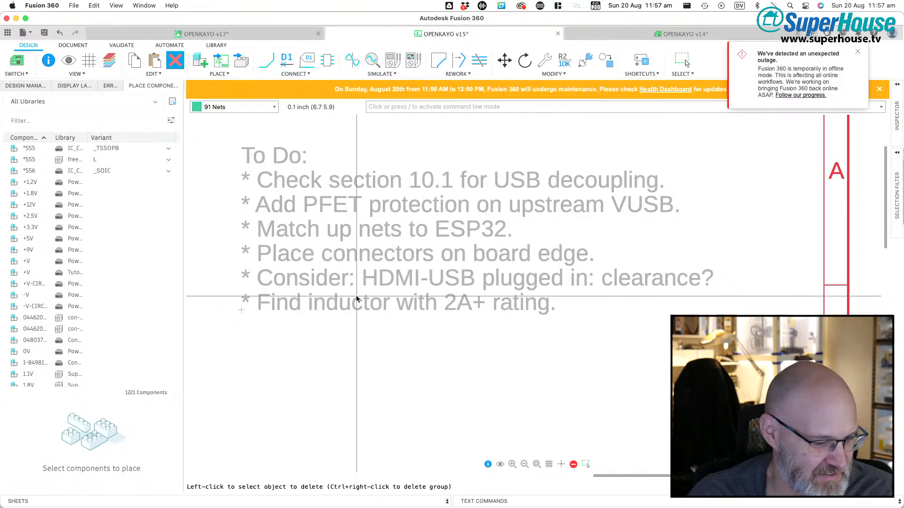
pyautogui.press('i')
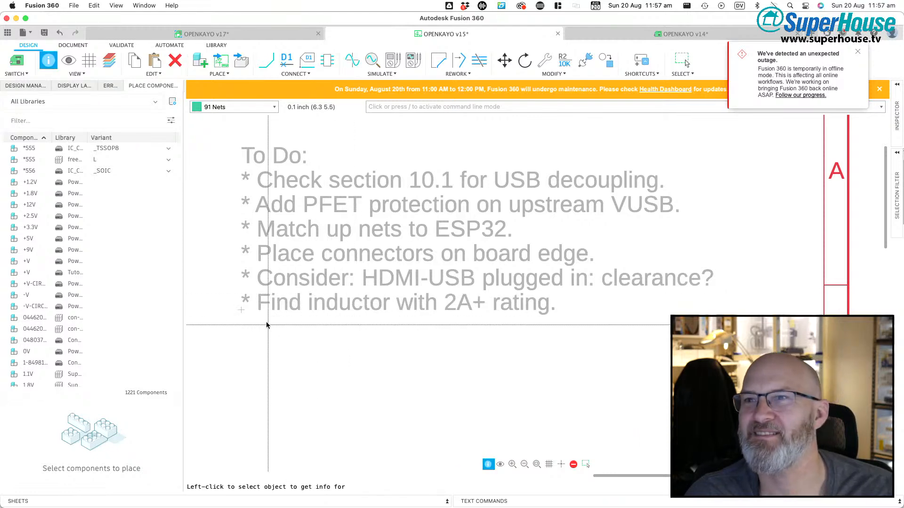
pyautogui.click(241, 312)
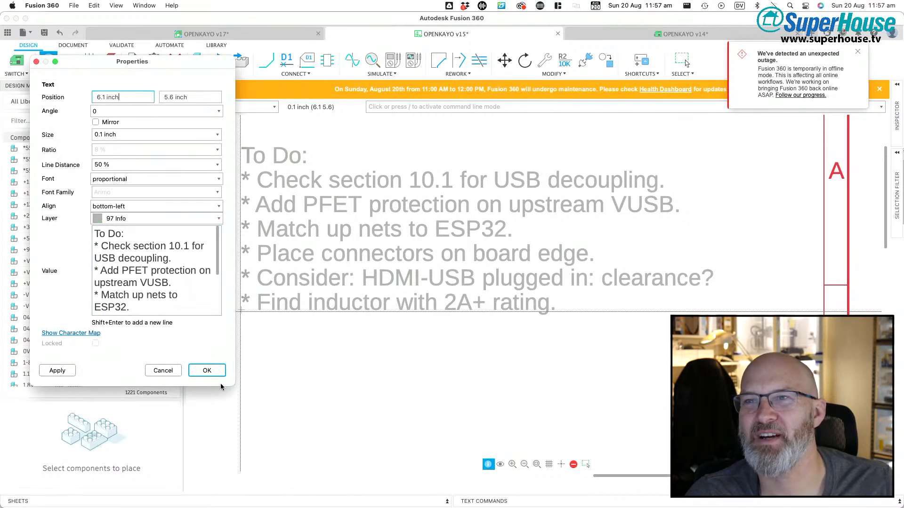
pyautogui.moveTo(232, 385); pyautogui.dragTo(502, 460)
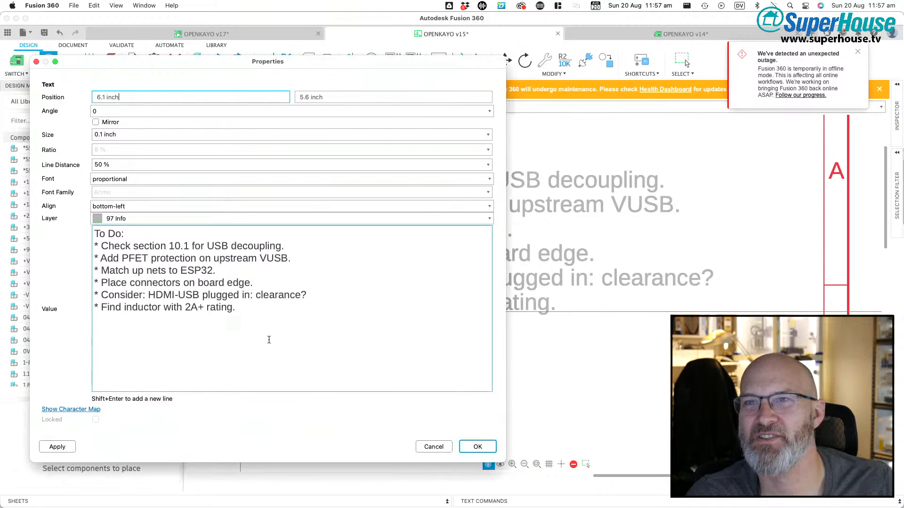
pyautogui.moveTo(241, 313); pyautogui.dragTo(73, 304)
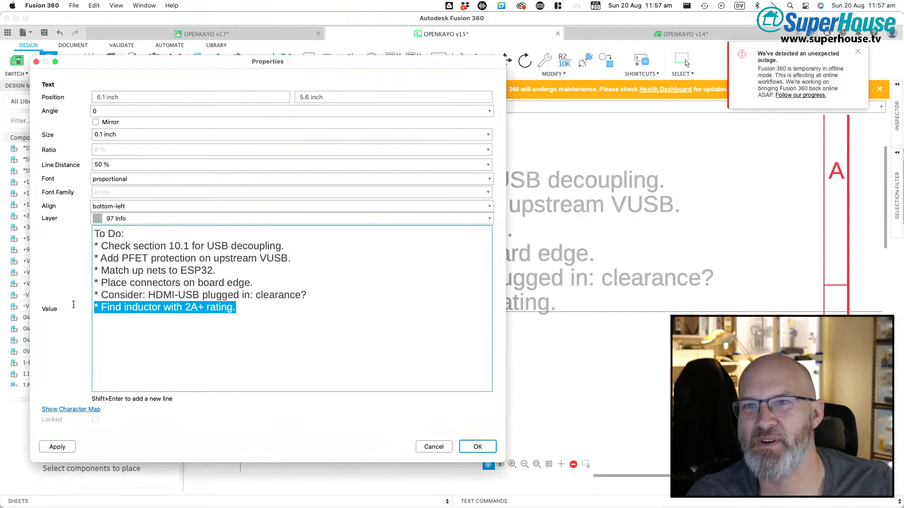
pyautogui.press('BackSpace')
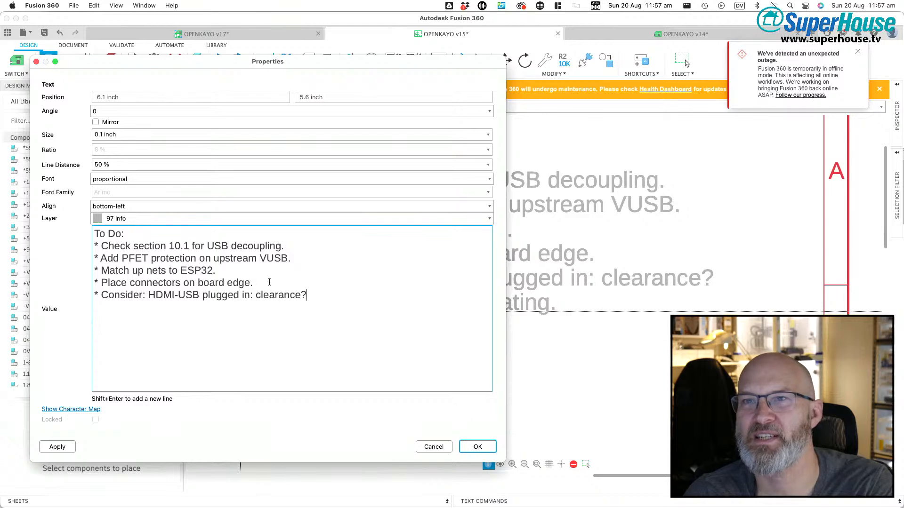
# Step: Remove the "Place connectors on board edge." and "Match up nets to ESP32." items from the To Do text
pyautogui.moveTo(264, 284); pyautogui.dragTo(95, 277)
pyautogui.press('BackSpace')
pyautogui.press('BackSpace')
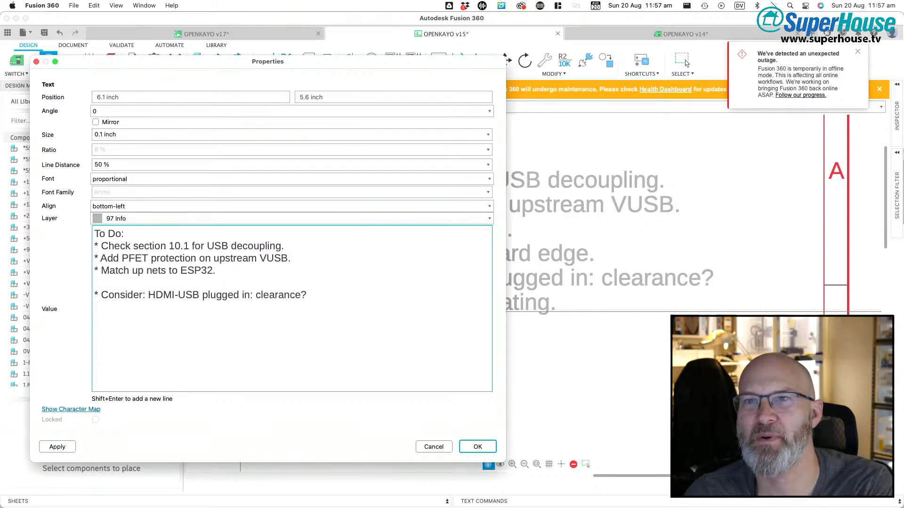
pyautogui.moveTo(223, 272); pyautogui.dragTo(85, 267)
pyautogui.press('BackSpace')
pyautogui.press('BackSpace')
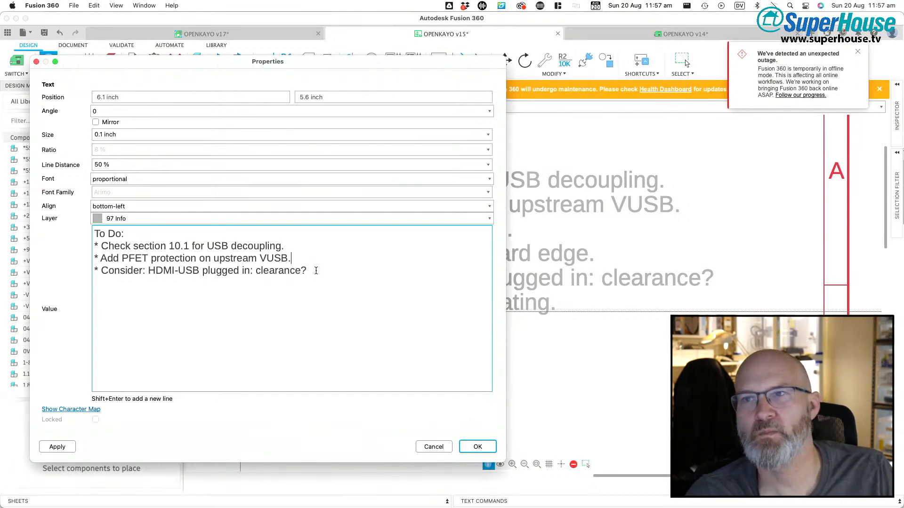
# Step: Remove the "Consider: HDMI-USB plugged in: clearance?" item from the To Do text and apply the edited note
pyautogui.moveTo(268, 273); pyautogui.dragTo(98, 275)
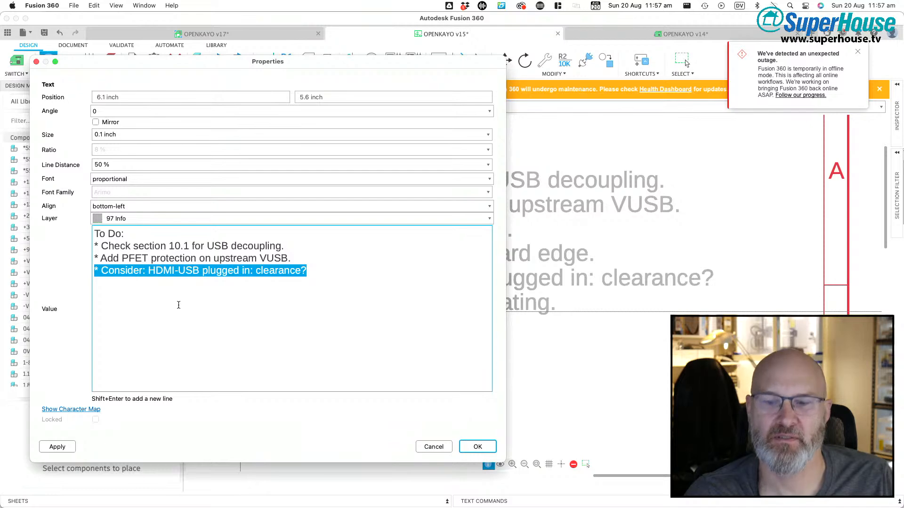
pyautogui.press('BackSpace')
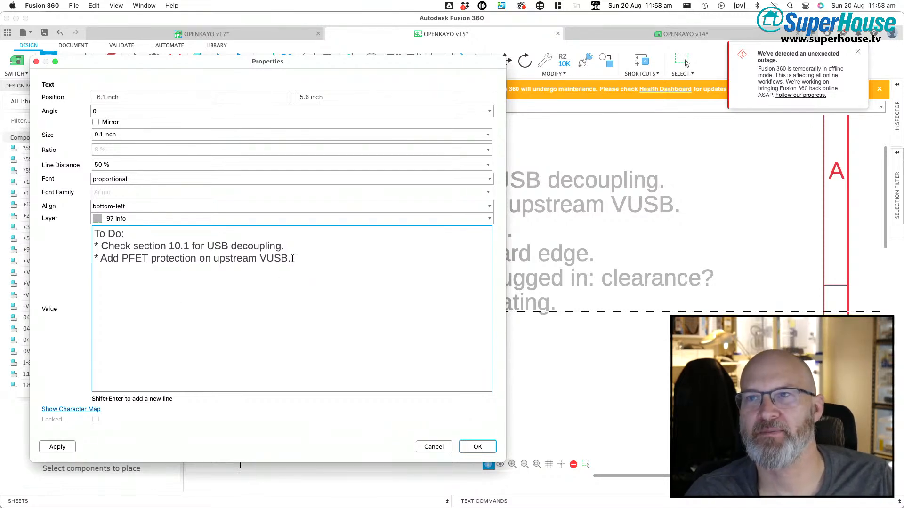
pyautogui.click(476, 446)
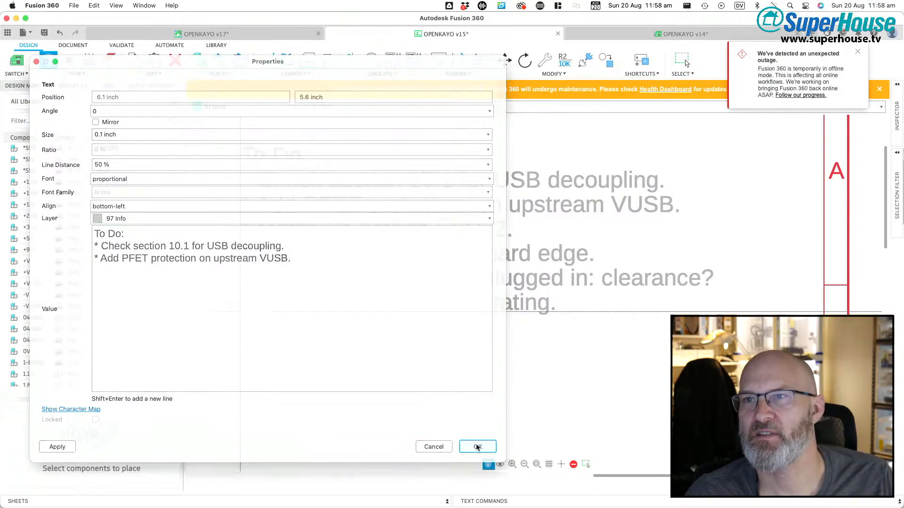
# Step: Switch to the OPENKAYO v14 board layout and inspect the whole board with its unplaced components
pyautogui.scroll(-4, 278, 252)
pyautogui.moveTo(275, 243); pyautogui.dragTo(311, 211, button='middle')
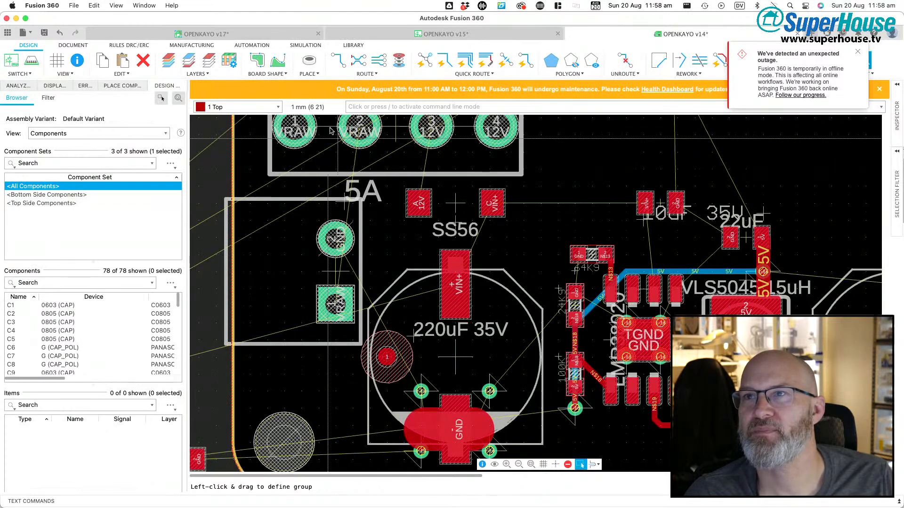
pyautogui.click(531, 465)
pyautogui.scroll(-3, 289, 221)
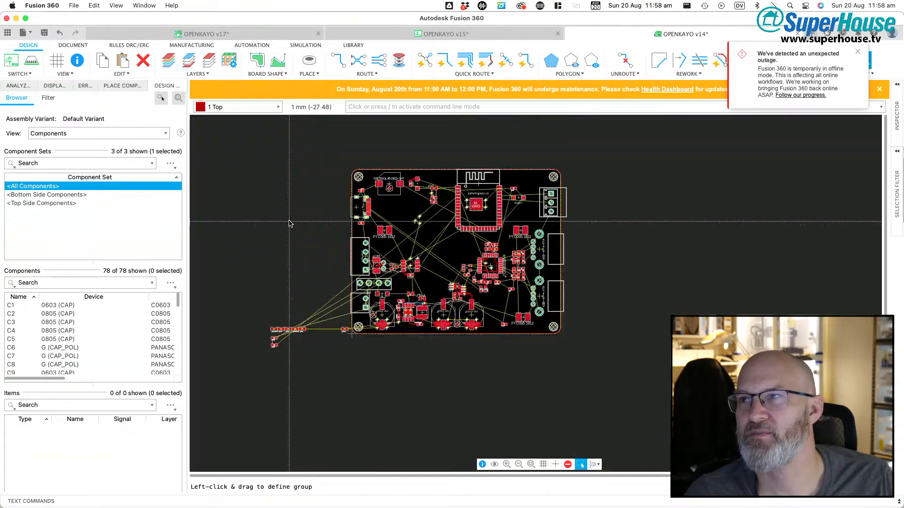
# Step: Examine the two USB-4P-A-PTH connectors along the board edge and their clearance to each other and the neighbouring parts
pyautogui.scroll(-2, 499, 259)
pyautogui.scroll(3, 488, 237)
pyautogui.scroll(5, 487, 238)
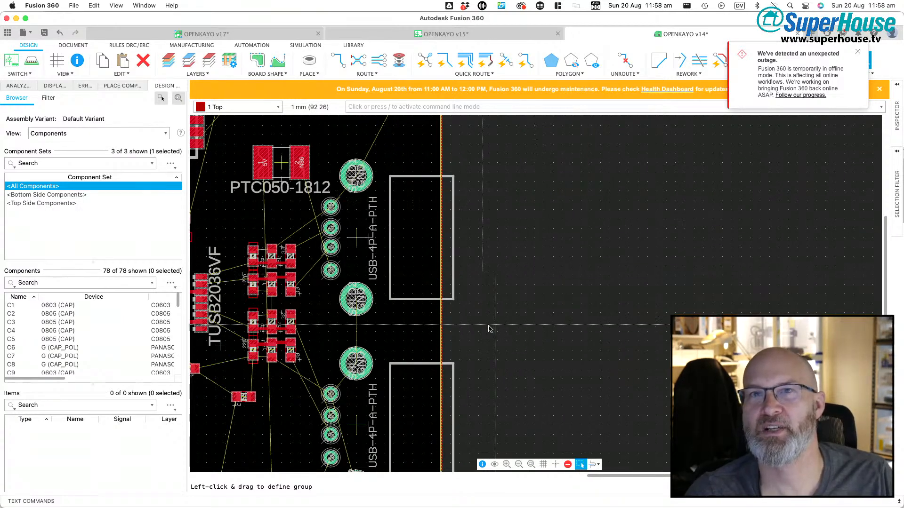
pyautogui.scroll(-5, 483, 325)
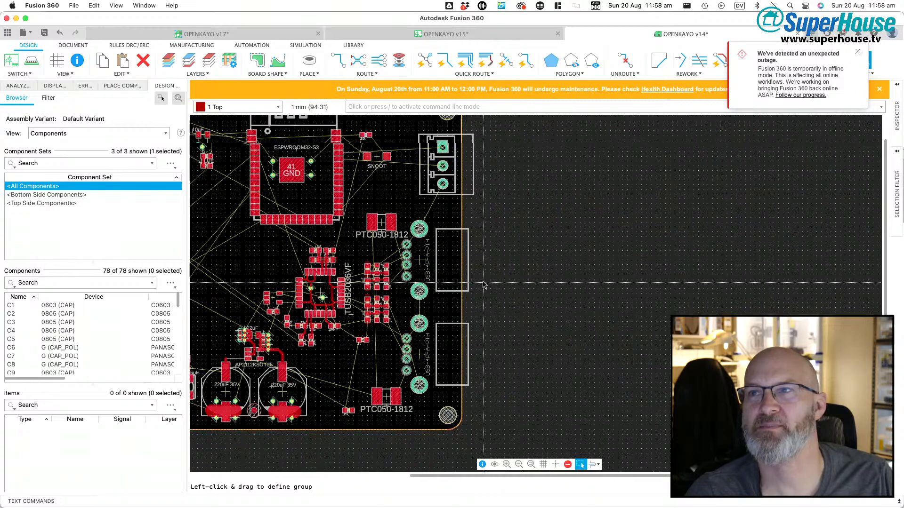
pyautogui.scroll(4, 589, 344)
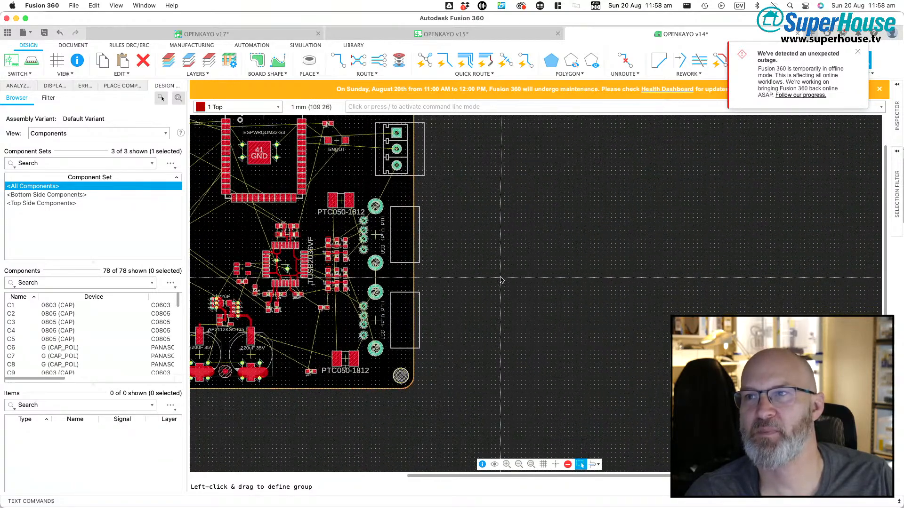
pyautogui.moveTo(424, 275); pyautogui.dragTo(662, 374)
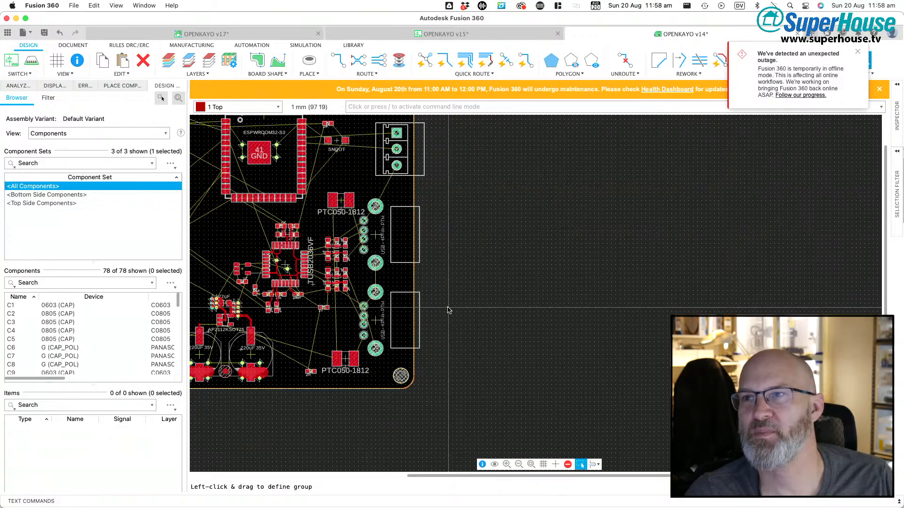
pyautogui.scroll(-3, 459, 298)
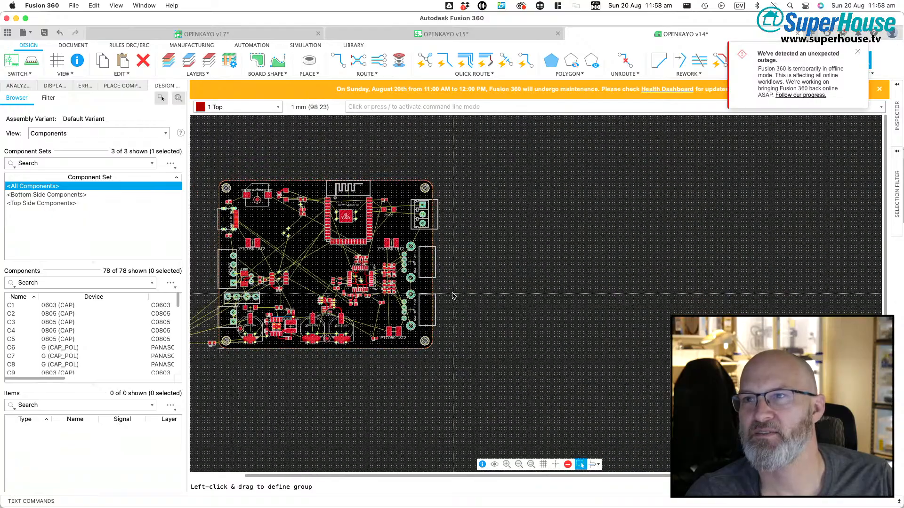
pyautogui.scroll(5, 376, 261)
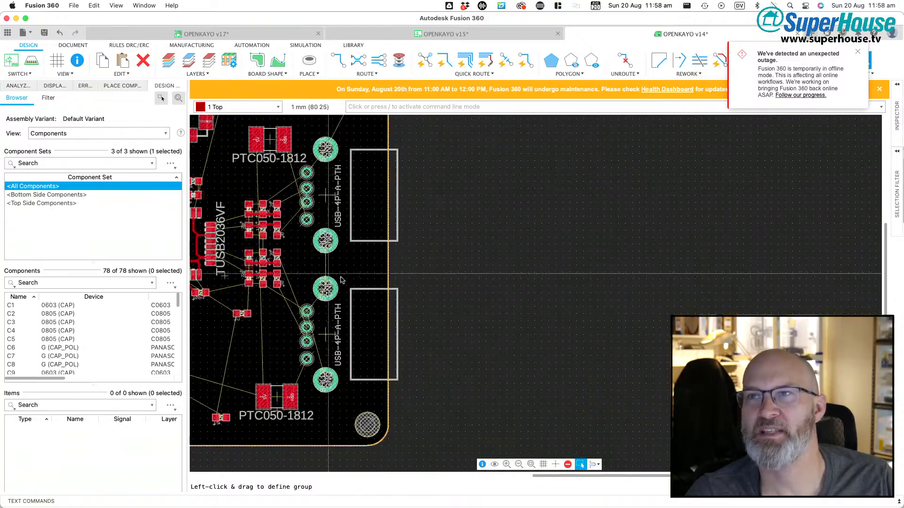
pyautogui.scroll(-5, 400, 226)
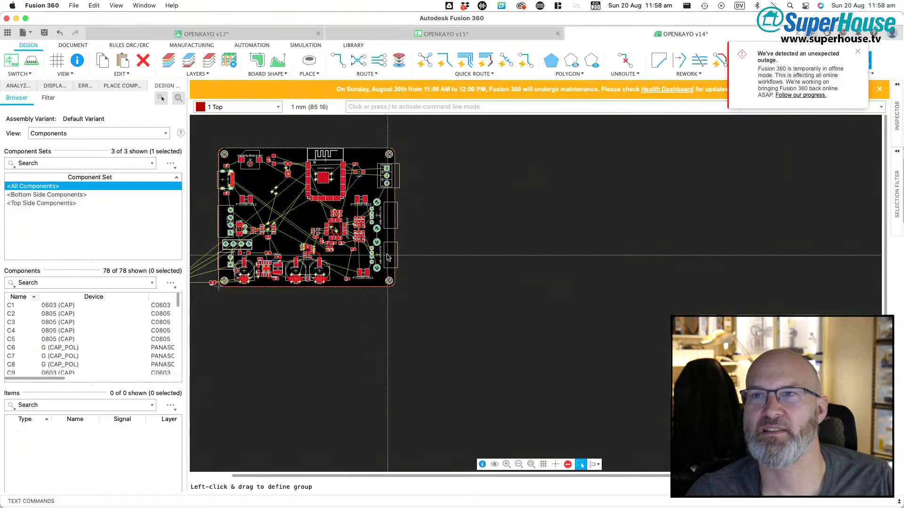
# Step: Move the lower USB-4P-A-PTH connector slightly down along the board edge, away from the upper USB connector
pyautogui.scroll(3, 387, 255)
pyautogui.scroll(2, 387, 257)
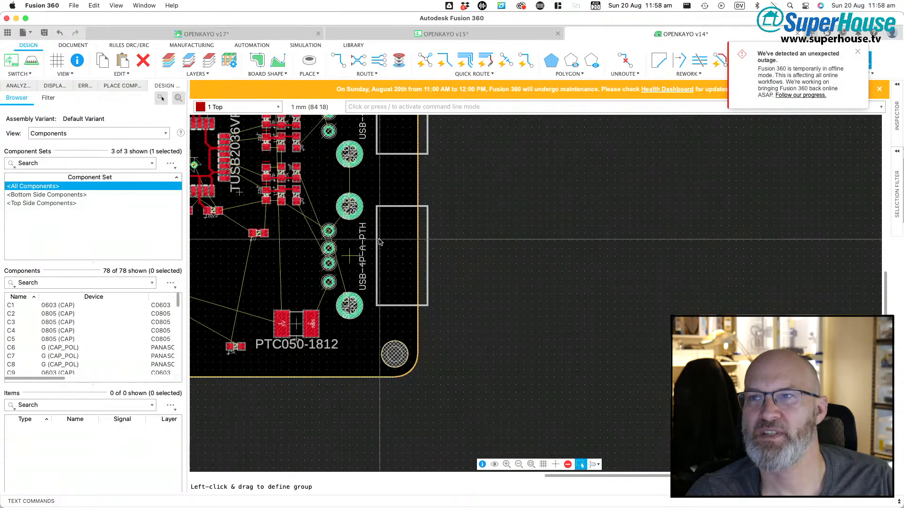
pyautogui.press('m')
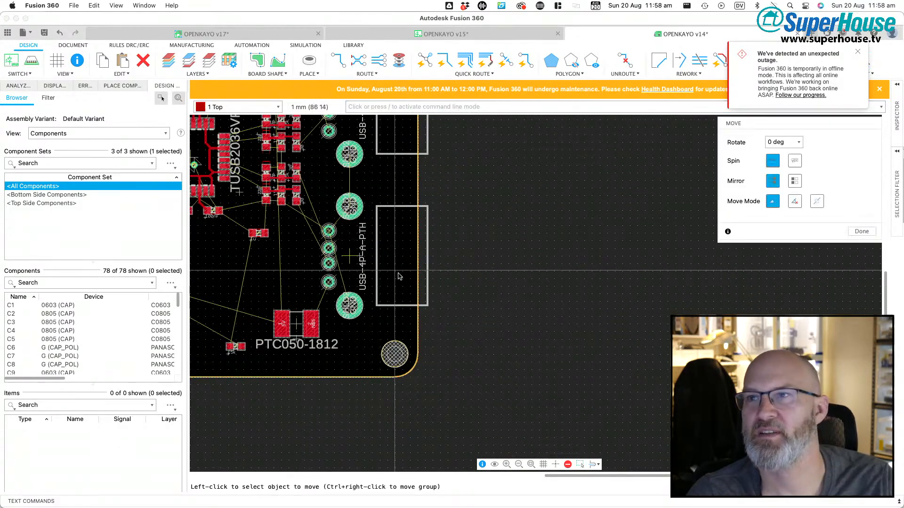
pyautogui.click(349, 257)
pyautogui.click(349, 273)
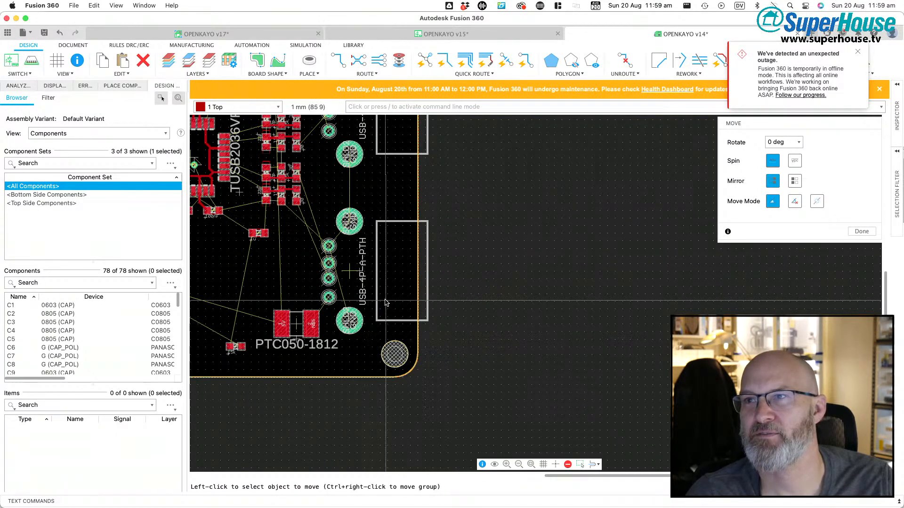
# Step: Examine the connector placement along the board edges, the overall component layout and the parts still outside the outline
pyautogui.scroll(-5, 516, 180)
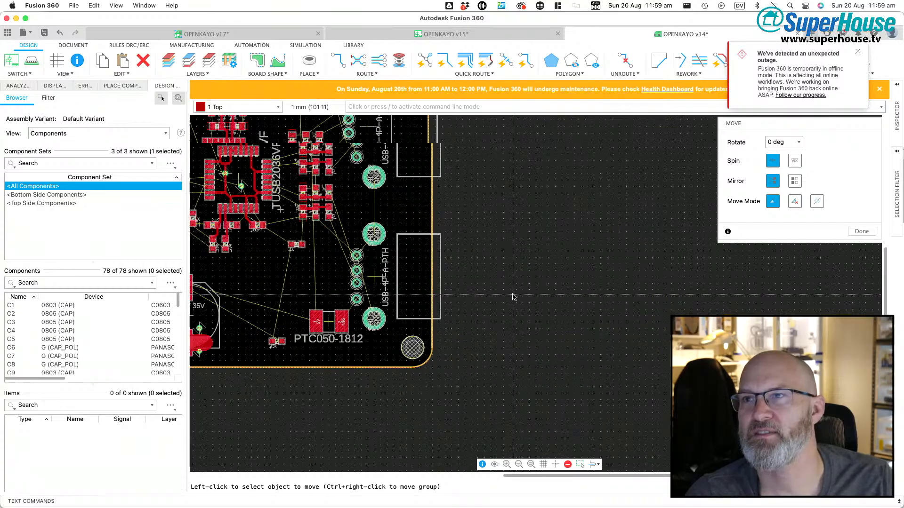
pyautogui.scroll(5, 516, 180)
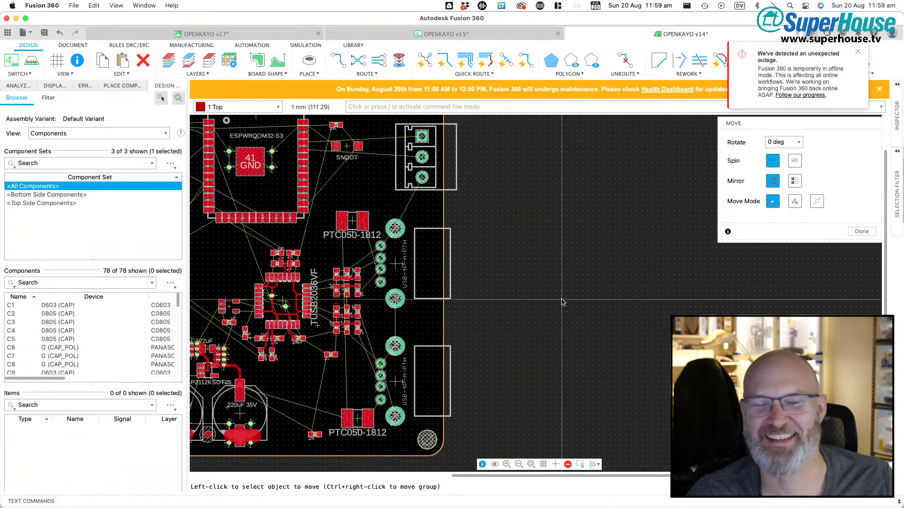
pyautogui.scroll(-5, 562, 302)
pyautogui.scroll(4, 513, 308)
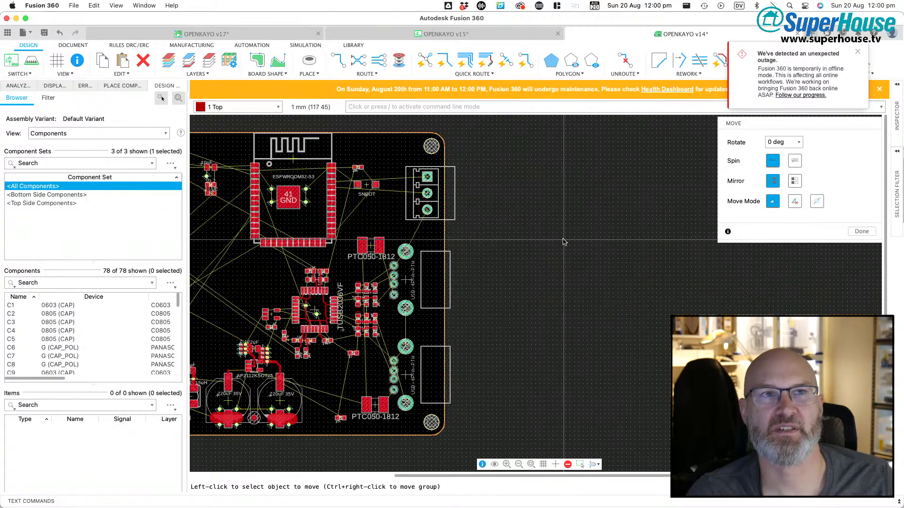
pyautogui.scroll(-3, 481, 220)
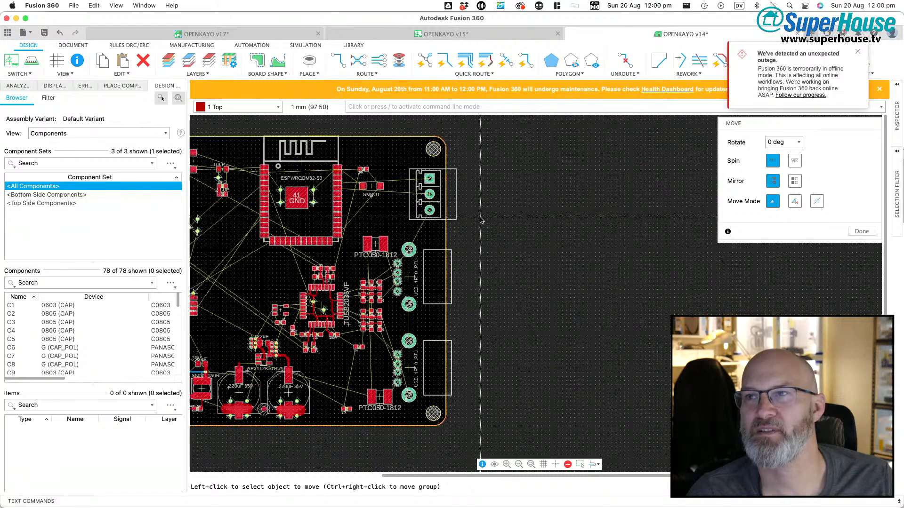
pyautogui.scroll(-1, 481, 220)
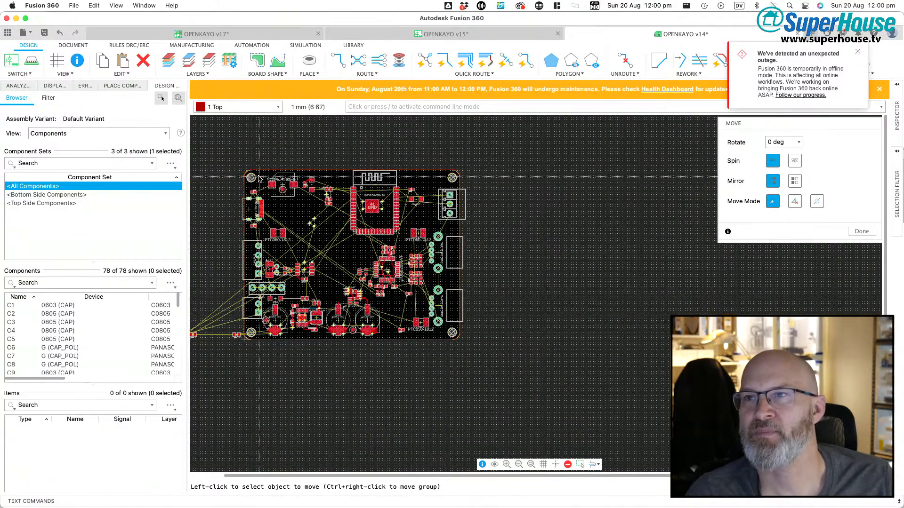
pyautogui.scroll(-2, 260, 178)
pyautogui.scroll(-4, 678, 371)
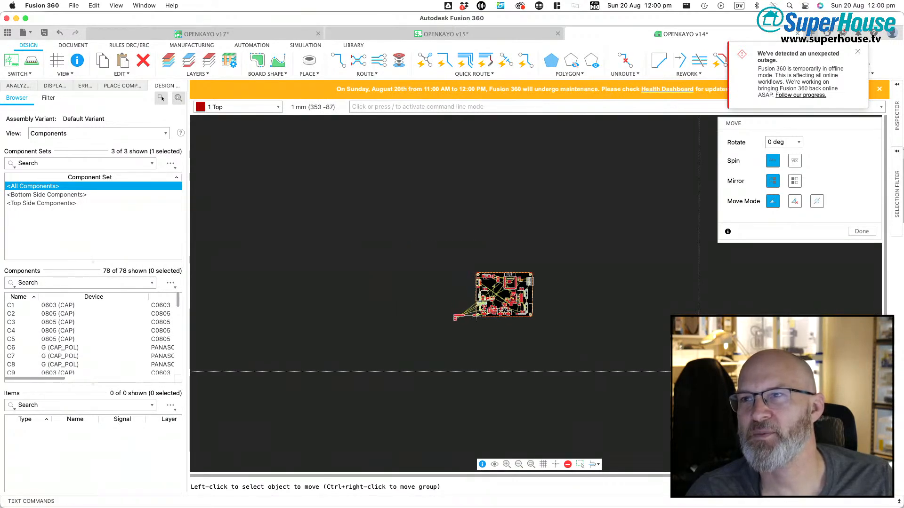
pyautogui.scroll(5, 531, 288)
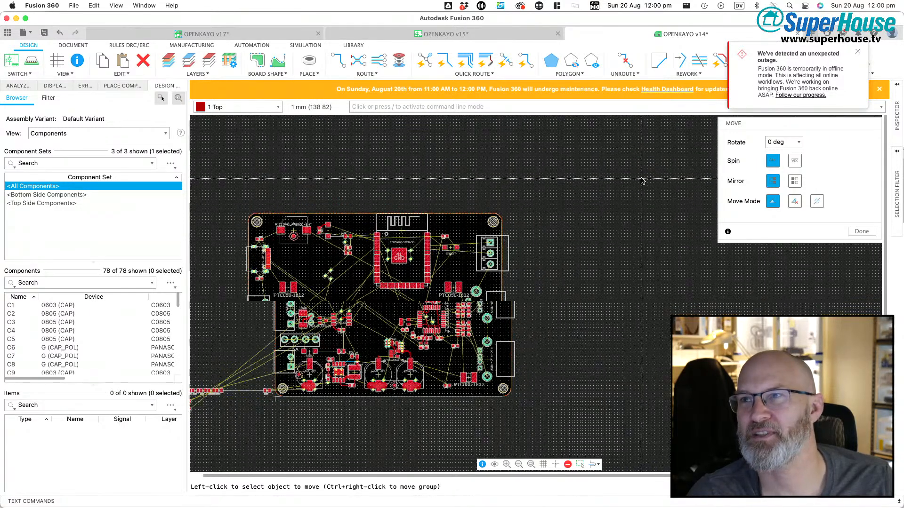
pyautogui.scroll(-2, 517, 205)
pyautogui.scroll(3, 509, 197)
pyautogui.scroll(1, 510, 197)
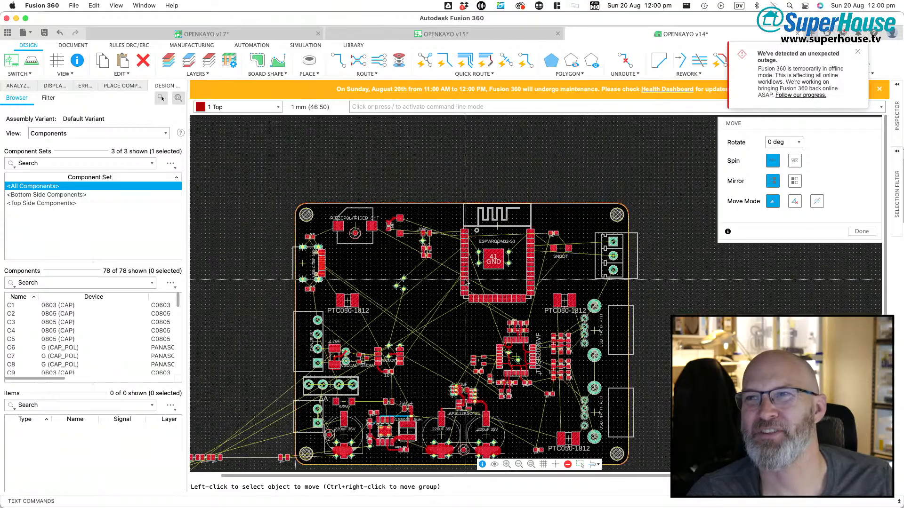
pyautogui.scroll(-2, 418, 199)
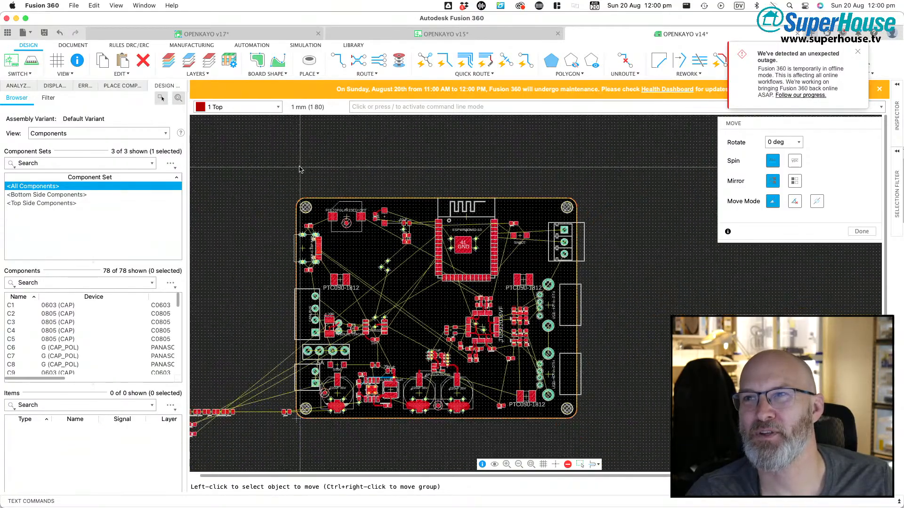
pyautogui.scroll(4, 409, 275)
pyautogui.scroll(-4, 409, 275)
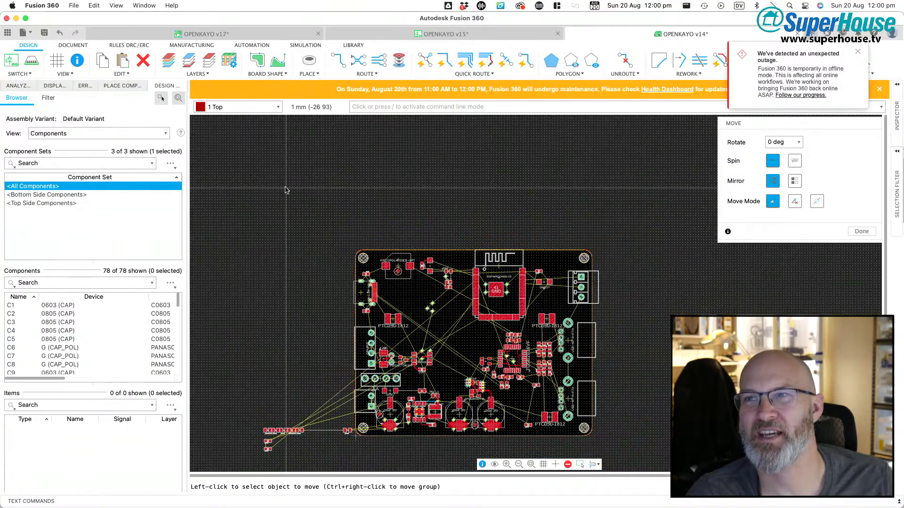
pyautogui.scroll(2, 352, 252)
pyautogui.scroll(-3, 352, 251)
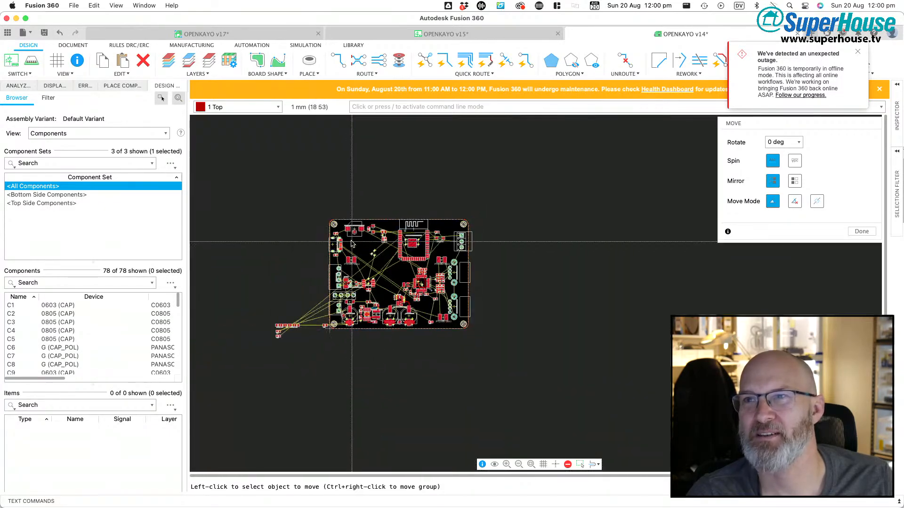
pyautogui.scroll(4, 373, 249)
pyautogui.scroll(1, 372, 249)
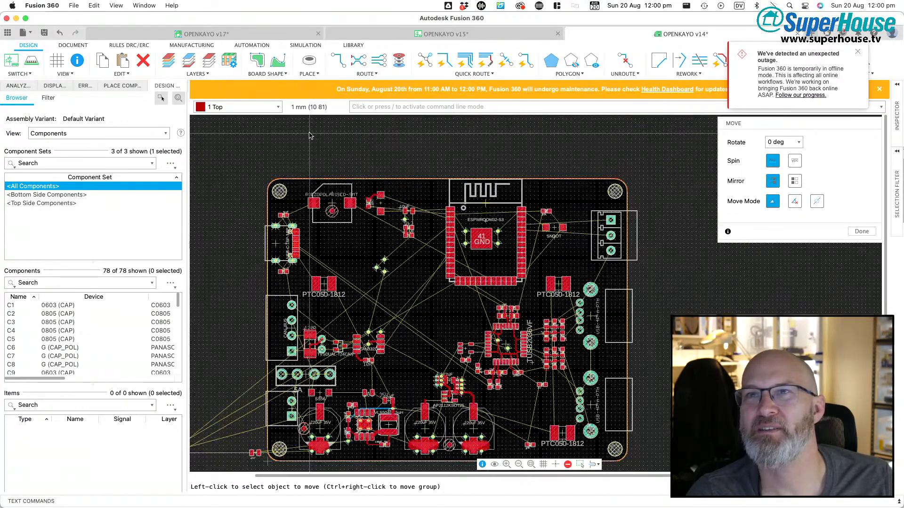
# Step: Start exporting the OPENKAYO v14 board and bring up the available export file types
pyautogui.click(76, 6)
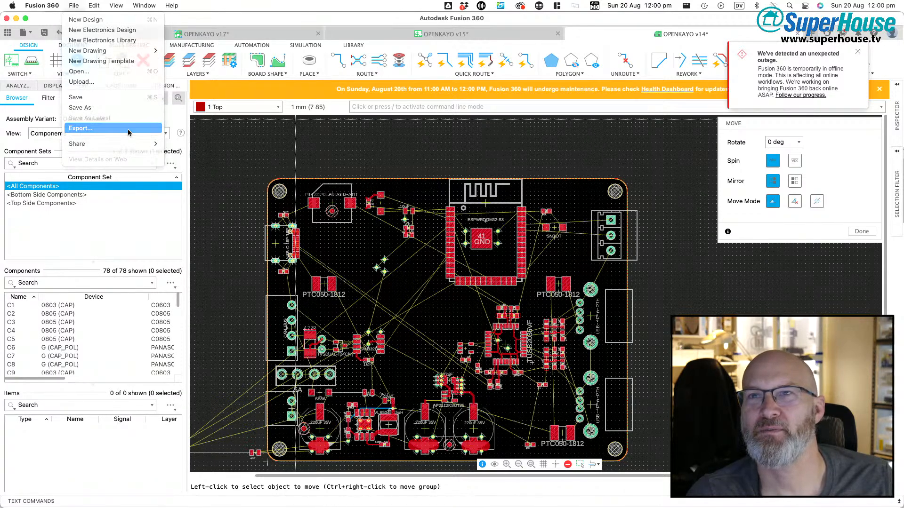
pyautogui.click(81, 128)
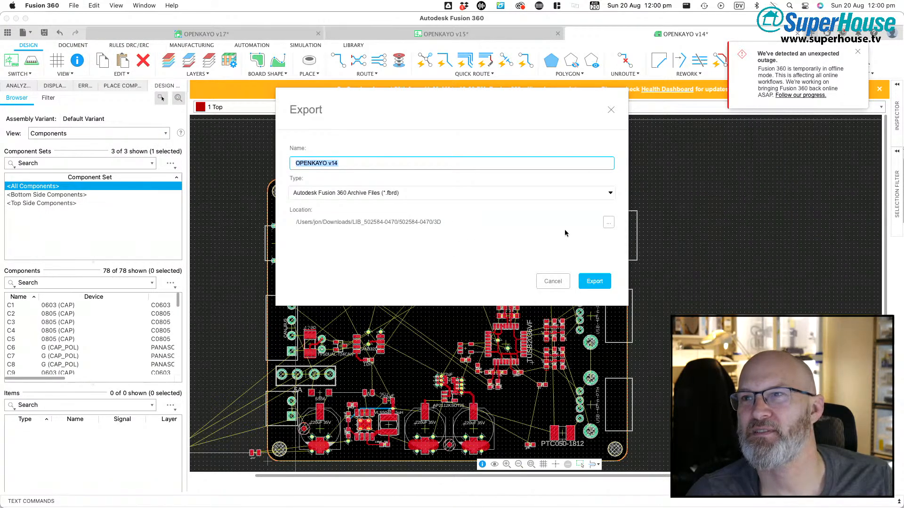
pyautogui.click(603, 195)
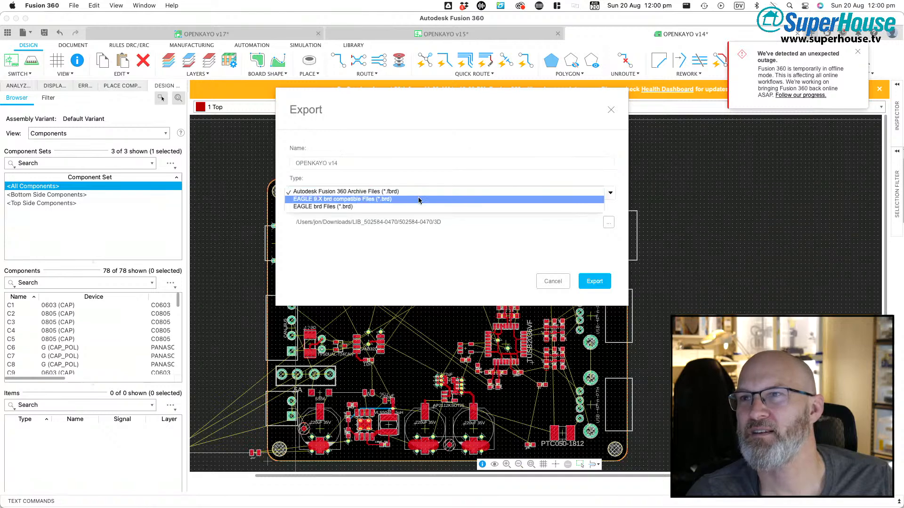
# Step: Export the board as an EAGLE brd file to the Desktop folder
pyautogui.click(339, 208)
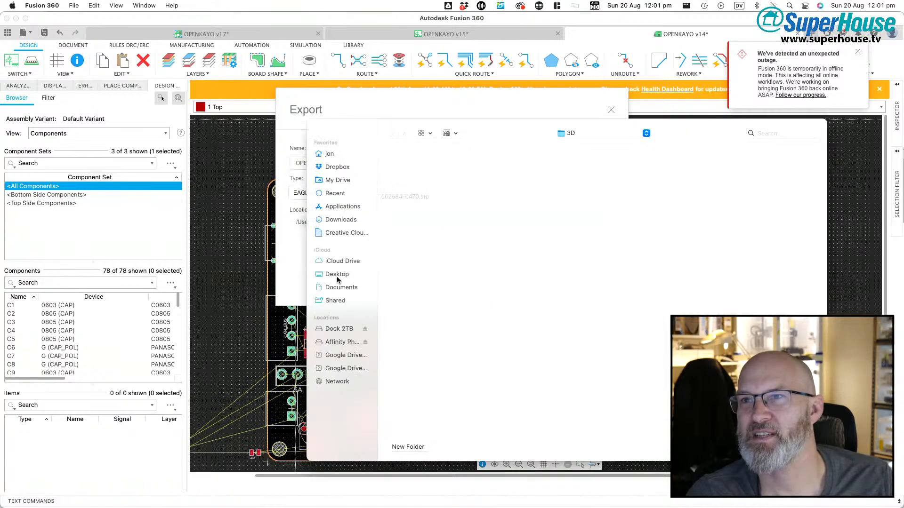
pyautogui.click(337, 277)
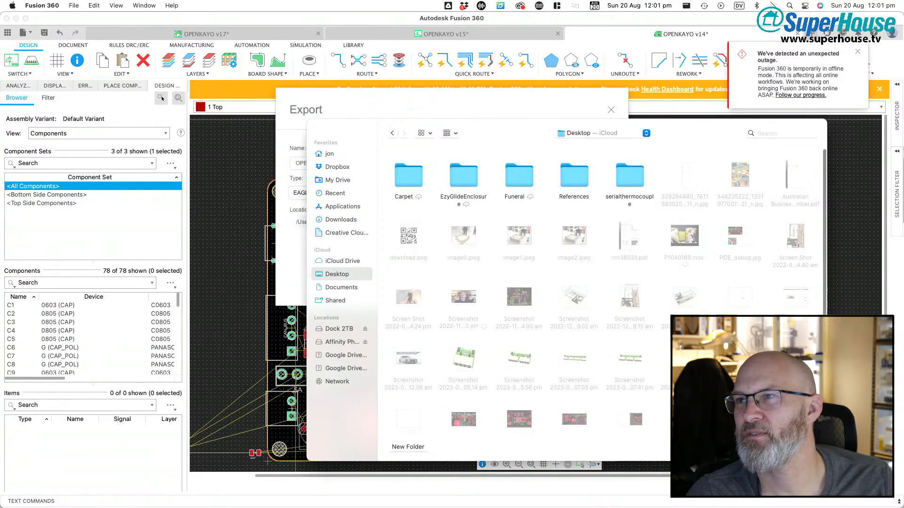
pyautogui.click(804, 447)
pyautogui.click(595, 282)
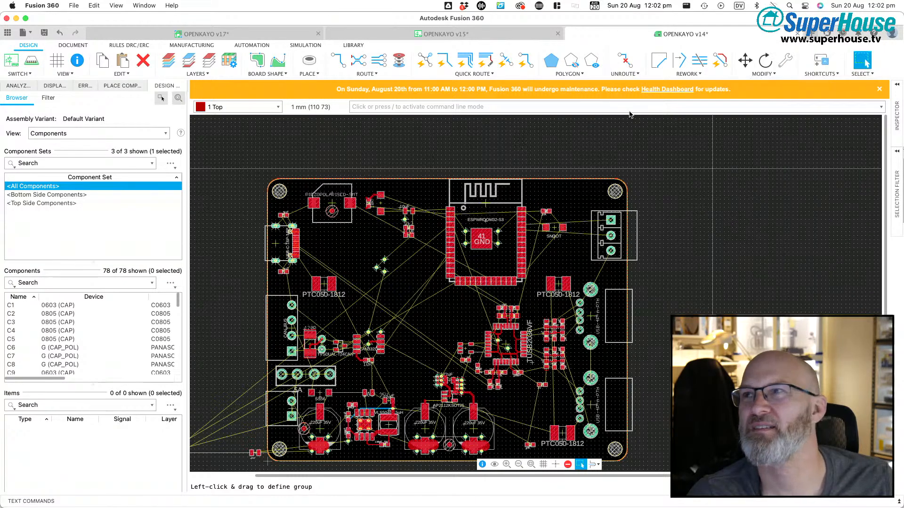
# Step: Save the board with the version description "User Saved"
pyautogui.scroll(-3, 712, 168)
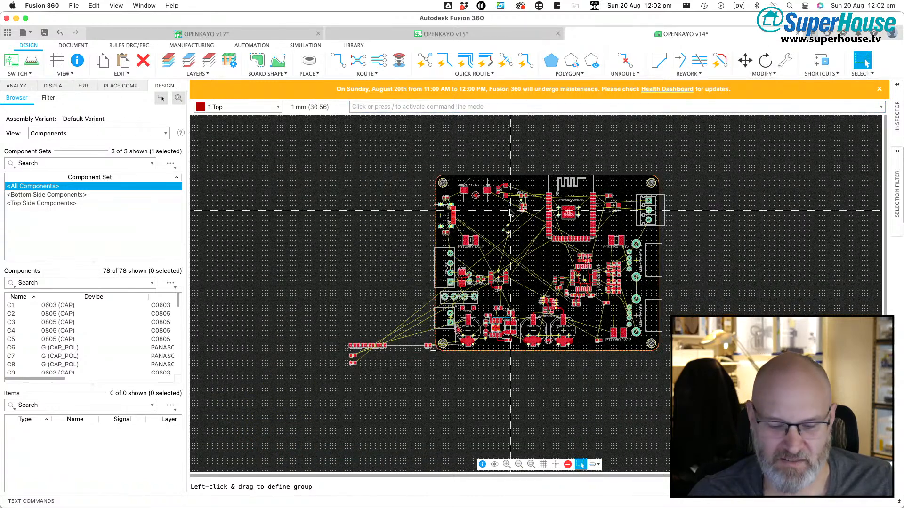
pyautogui.press('super+s')
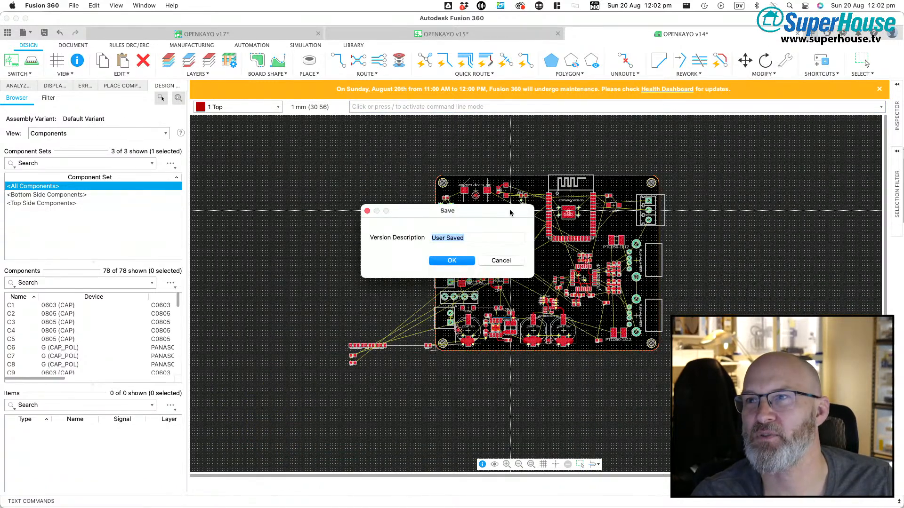
pyautogui.press('Return')
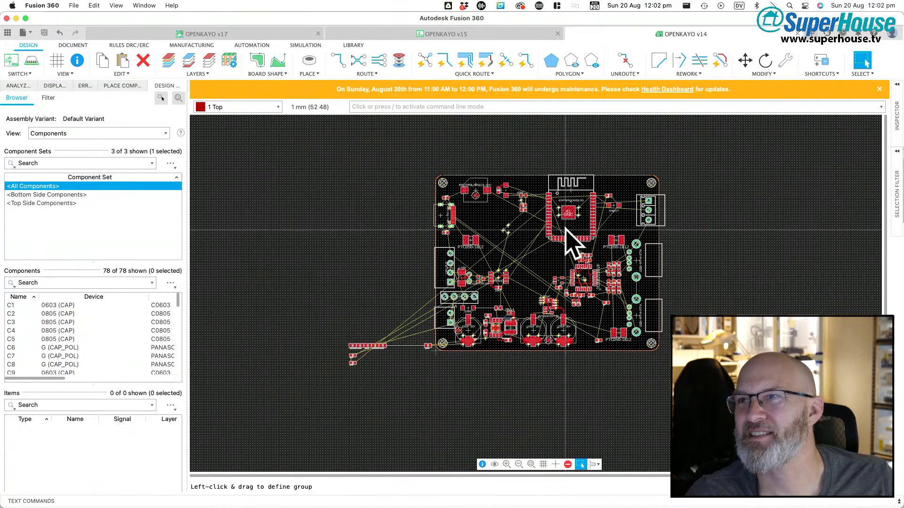
# Step: Examine the board layout, including the row of unplaced components outside the lower-left board outline
pyautogui.scroll(2, 617, 232)
pyautogui.scroll(2, 616, 232)
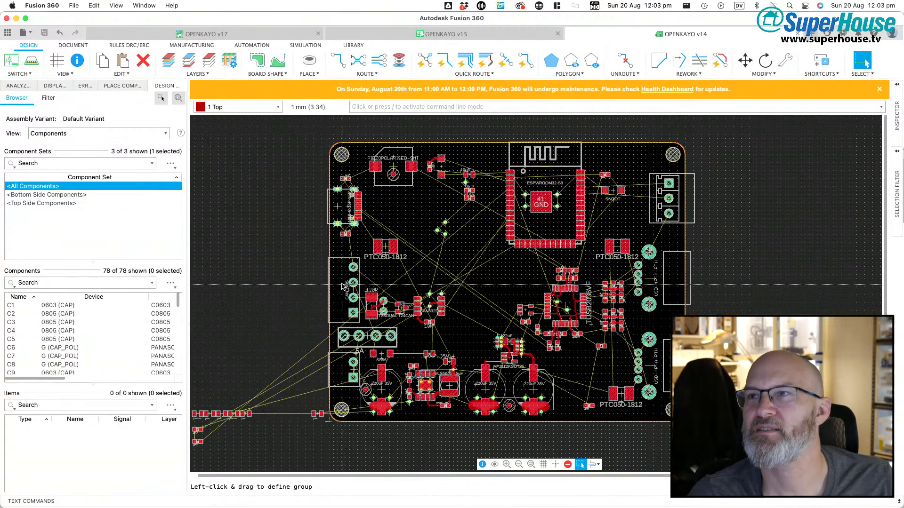
pyautogui.scroll(-3, 542, 231)
pyautogui.scroll(5, 397, 210)
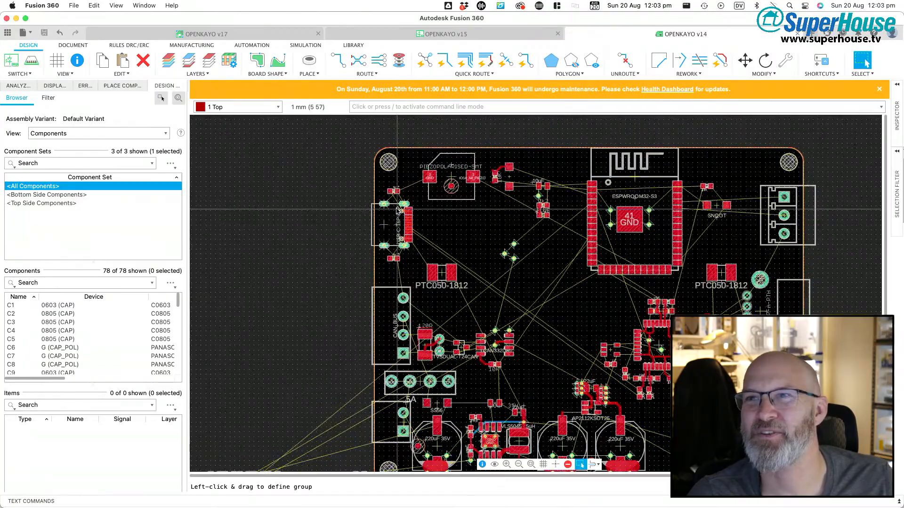
pyautogui.scroll(-4, 234, 178)
pyautogui.scroll(2, 255, 386)
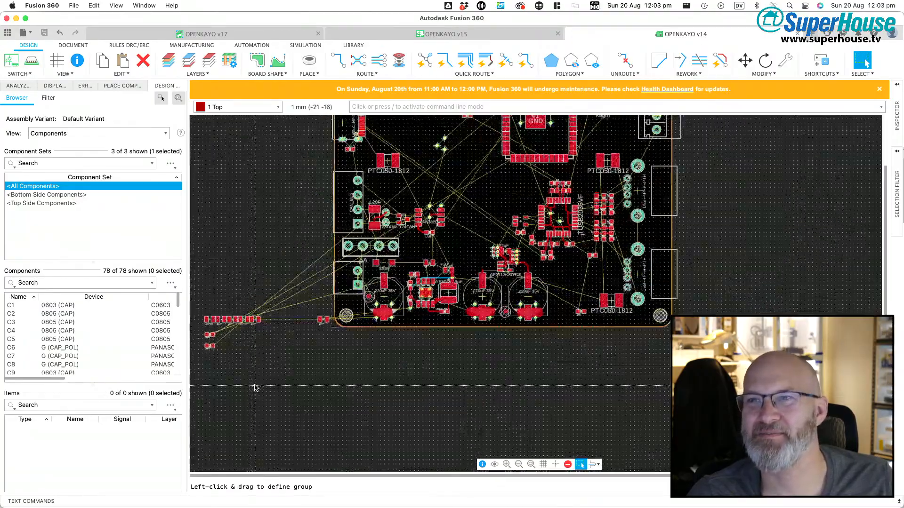
pyautogui.scroll(2, 255, 388)
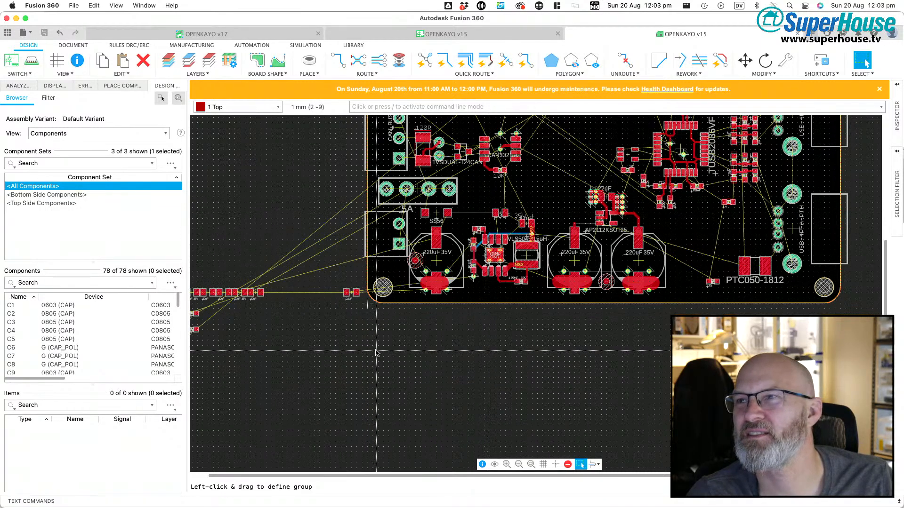
pyautogui.scroll(-2, 376, 354)
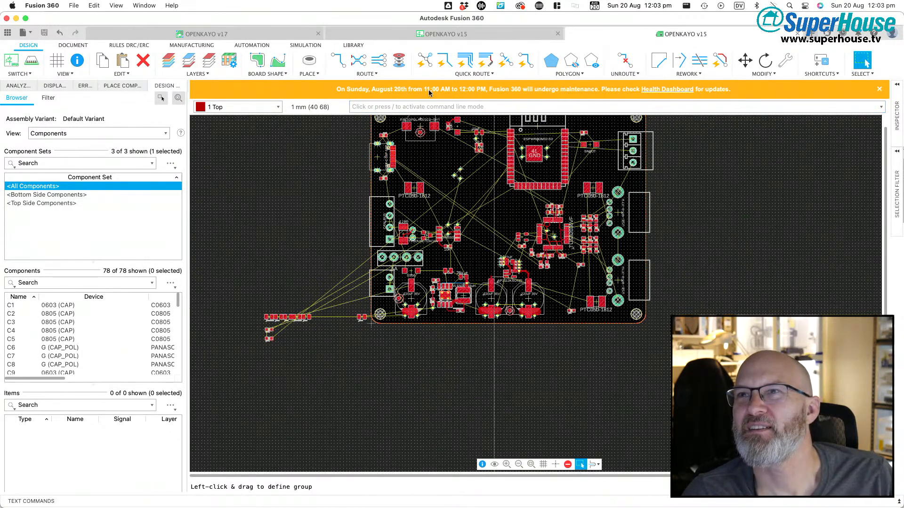
# Step: Switch to the OPENKAYO schematic and read the To Do notes above the microcontroller section
pyautogui.click(468, 38)
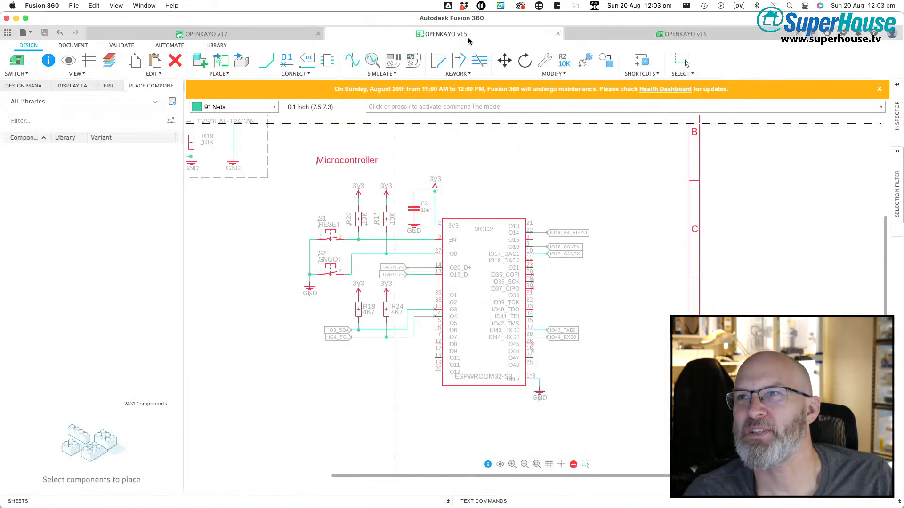
pyautogui.scroll(5, 398, 259)
pyautogui.hscroll(-4, 398, 259)
pyautogui.hscroll(4, 398, 259)
pyautogui.scroll(1, 398, 259)
pyautogui.scroll(5, 637, 216)
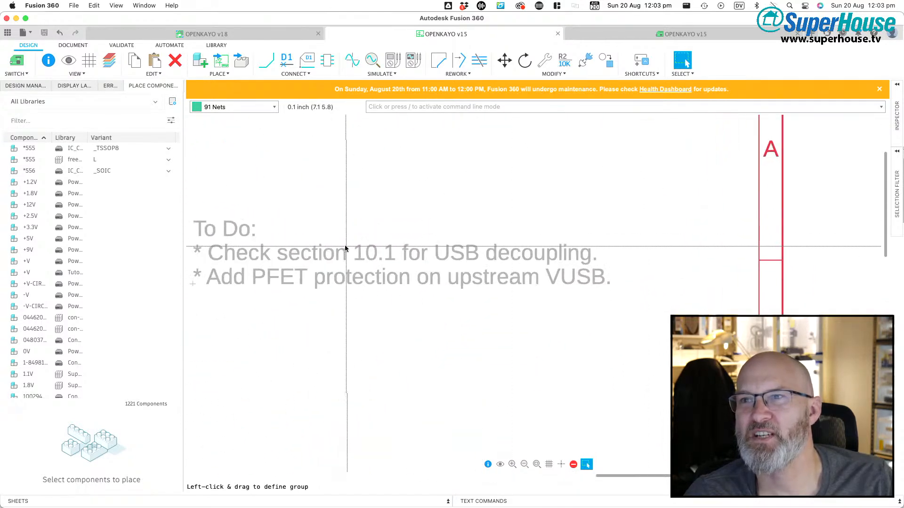
pyautogui.scroll(-5, 346, 247)
pyautogui.scroll(4, 624, 228)
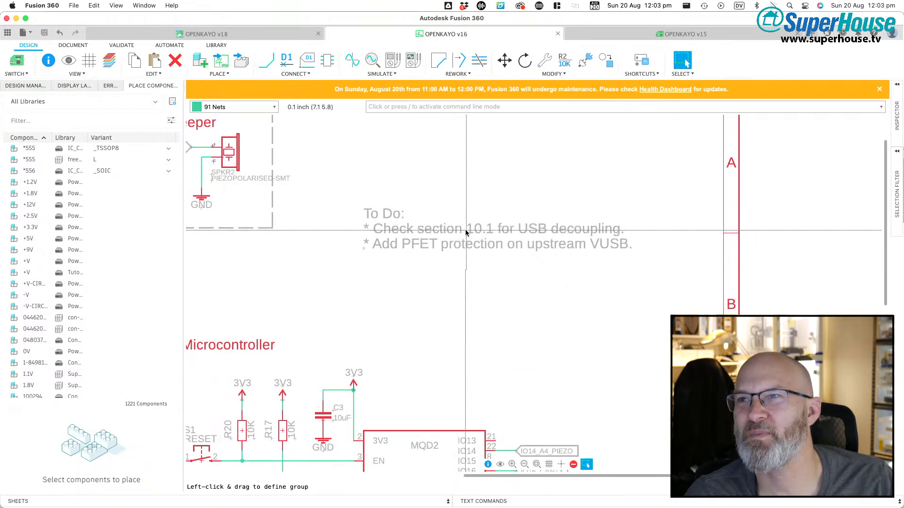
# Step: Examine the CAN Bus Interface, Piezo Beeper and Kayo Serial Interface circuits on the schematic sheet
pyautogui.hscroll(-5, 516, 237)
pyautogui.hscroll(-10, 516, 237)
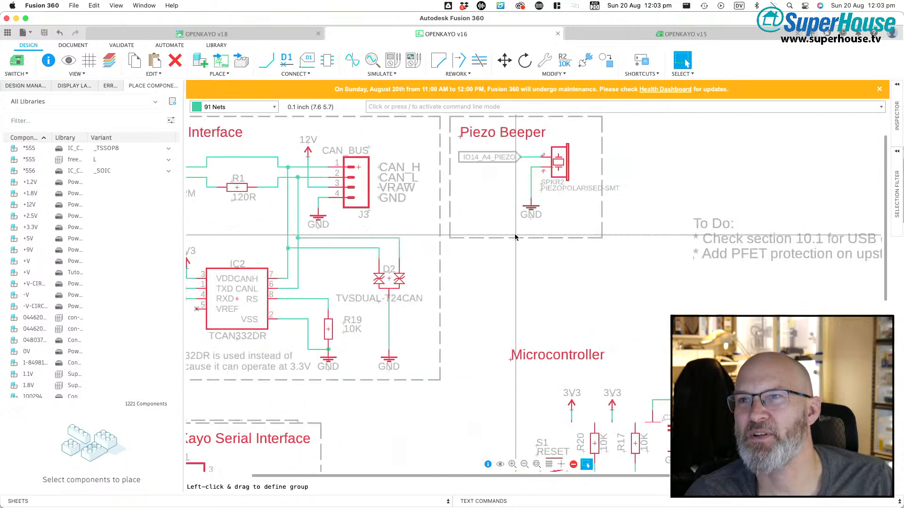
pyautogui.hscroll(-5, 515, 236)
pyautogui.scroll(-10, 516, 237)
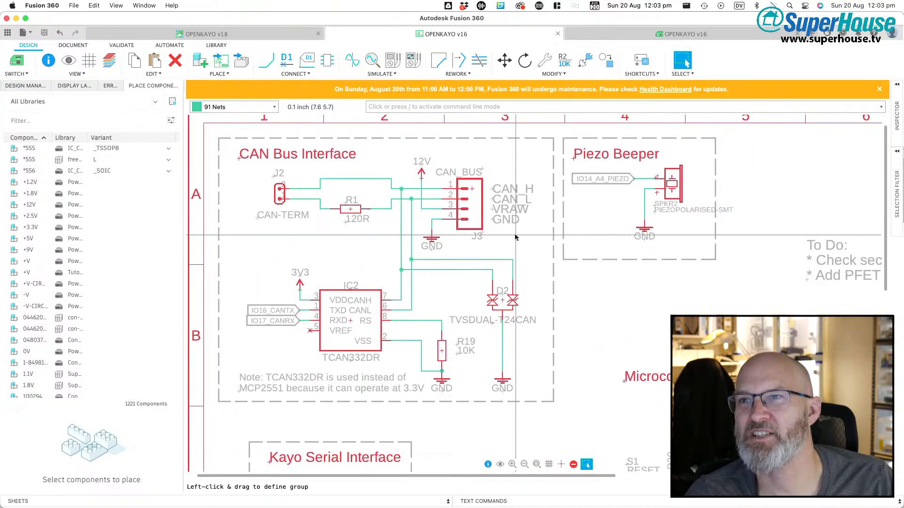
pyautogui.scroll(-5, 516, 236)
pyautogui.hscroll(3, 515, 236)
pyautogui.hscroll(-4, 516, 237)
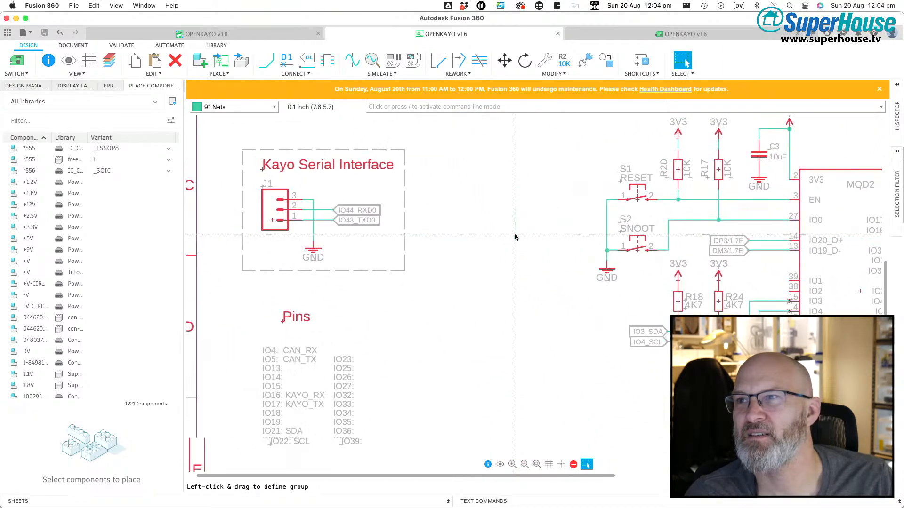
pyautogui.scroll(6, 516, 237)
pyautogui.scroll(4, 516, 237)
pyautogui.scroll(-8, 516, 237)
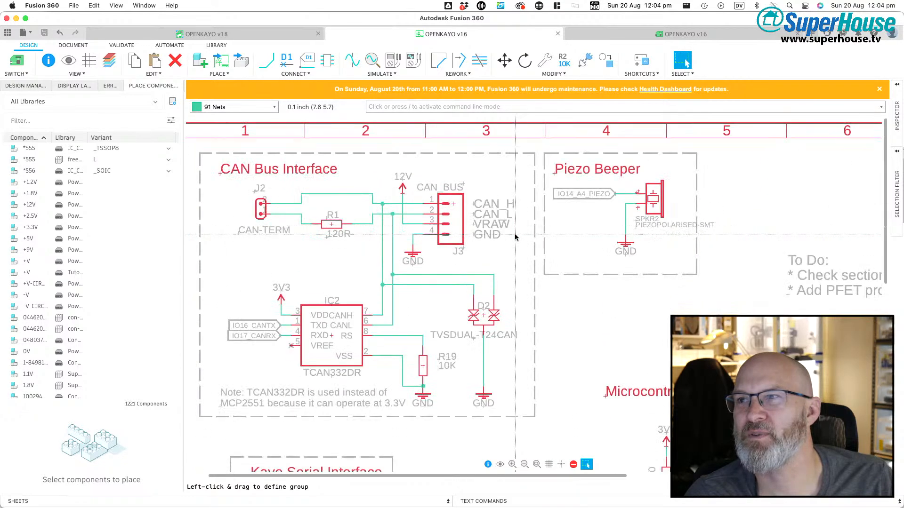
pyautogui.hscroll(10, 515, 236)
pyautogui.scroll(15, 516, 237)
pyautogui.hscroll(-15, 516, 237)
pyautogui.scroll(-7, 516, 237)
pyautogui.scroll(2, 516, 237)
pyautogui.hscroll(2, 516, 237)
pyautogui.scroll(4, 515, 237)
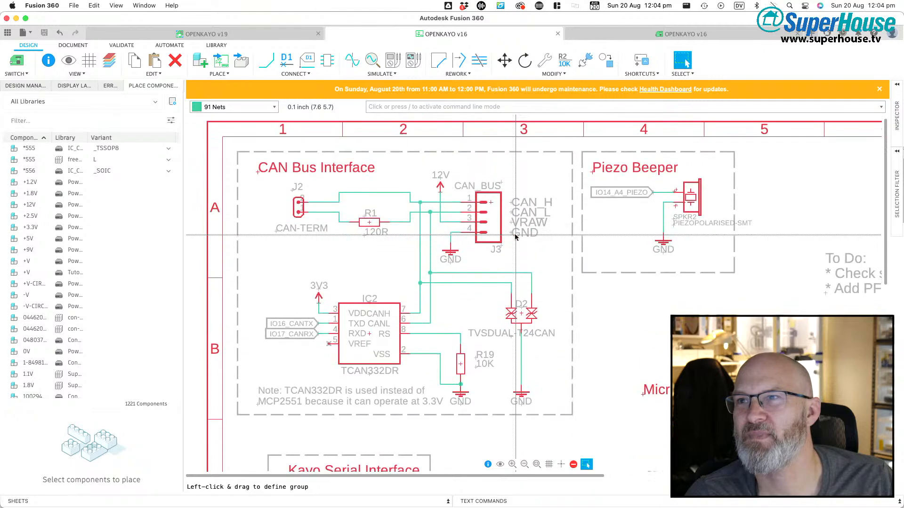
# Step: Examine the Microcontroller circuit and the Pins list beneath the Kayo Serial Interface
pyautogui.scroll(-10, 515, 237)
pyautogui.hscroll(6, 516, 237)
pyautogui.scroll(-3, 515, 237)
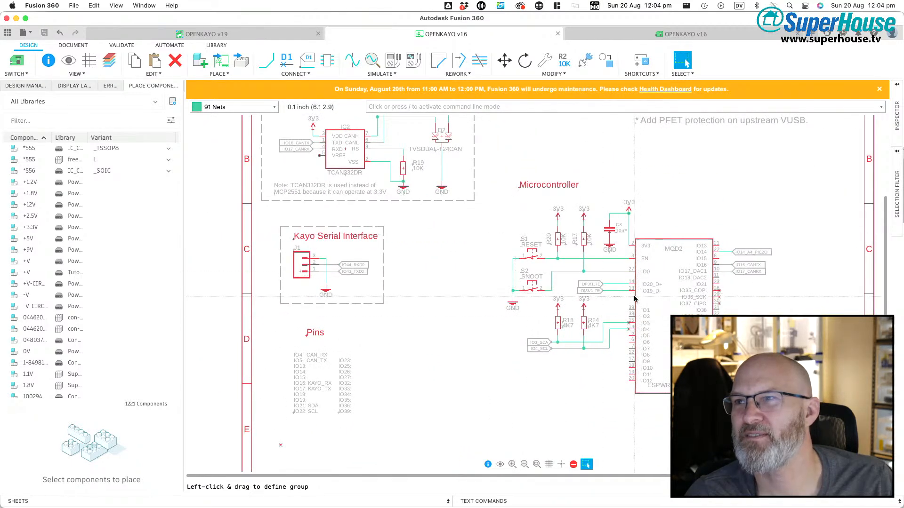
pyautogui.scroll(3, 633, 297)
pyautogui.scroll(-2, 635, 298)
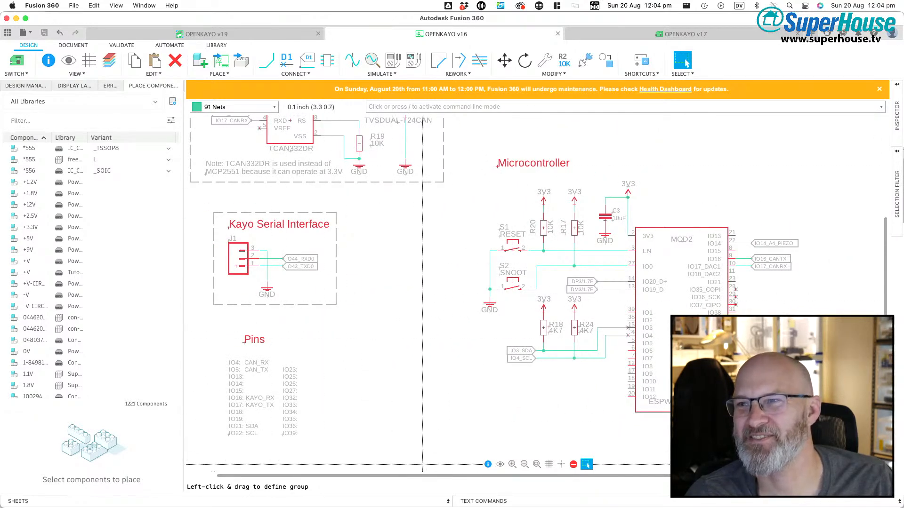
# Step: Show the sheet thumbnails and view the power regulators on sheet 3, followed by the USB hub on sheet 1
pyautogui.click(448, 502)
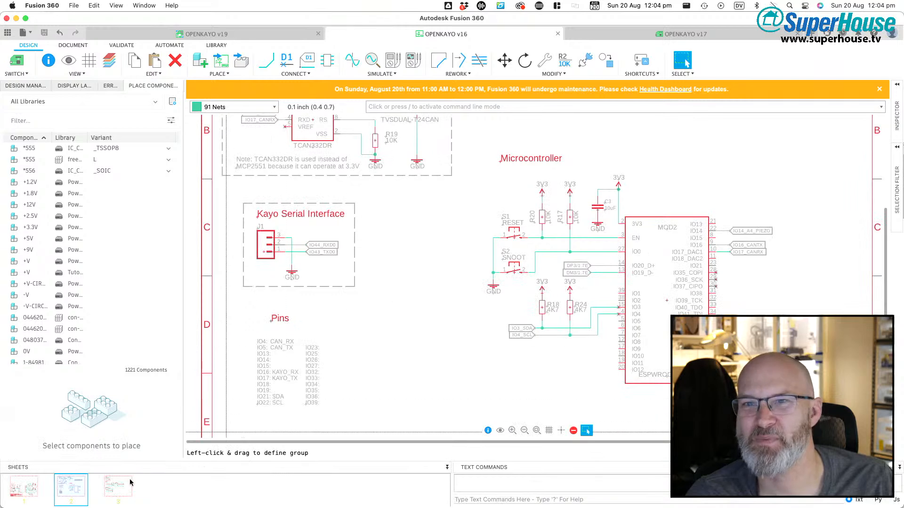
pyautogui.click(118, 489)
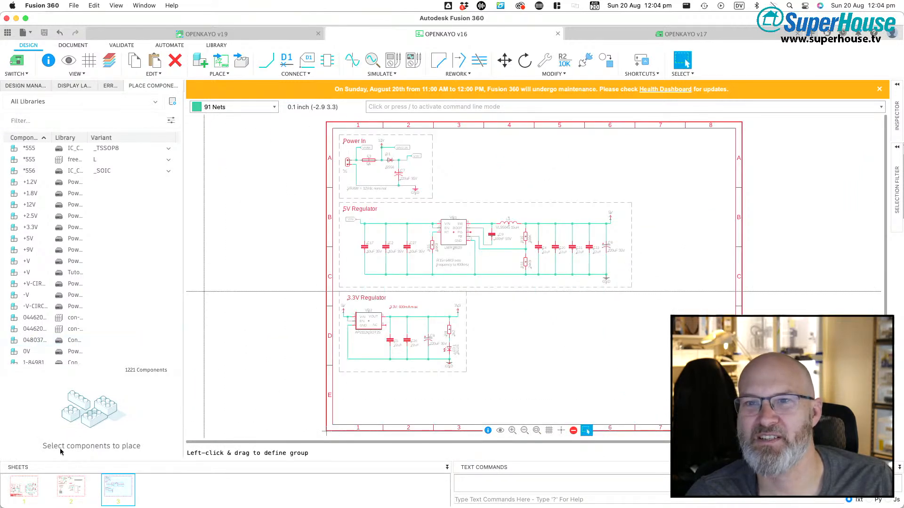
pyautogui.click(20, 494)
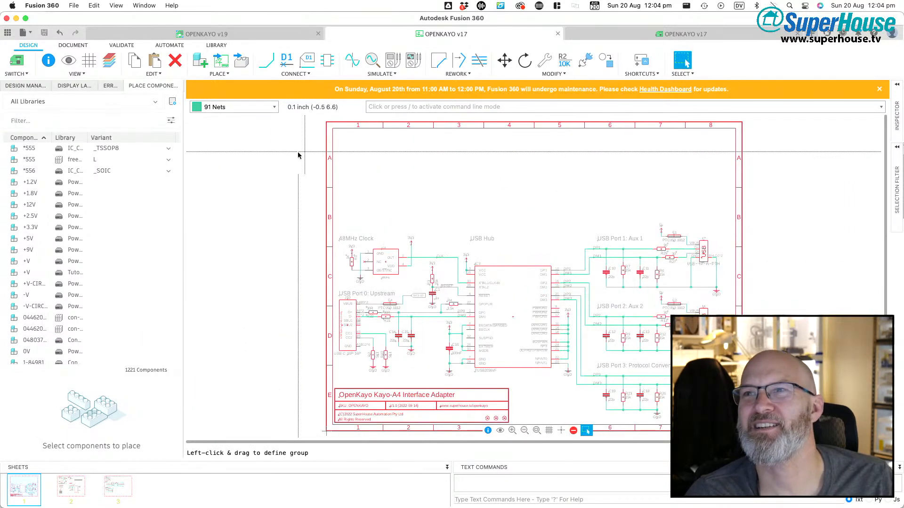
# Step: Examine the USB Port 3: Protocol Converter circuit and its DP3 and DM3 cross-reference labels
pyautogui.scroll(-2, 273, 159)
pyautogui.scroll(5, 529, 238)
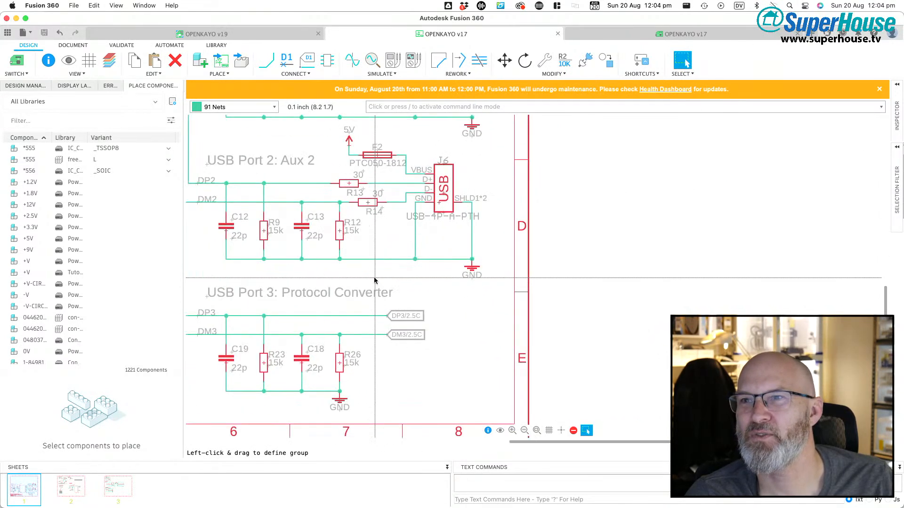
pyautogui.hscroll(-3, 374, 279)
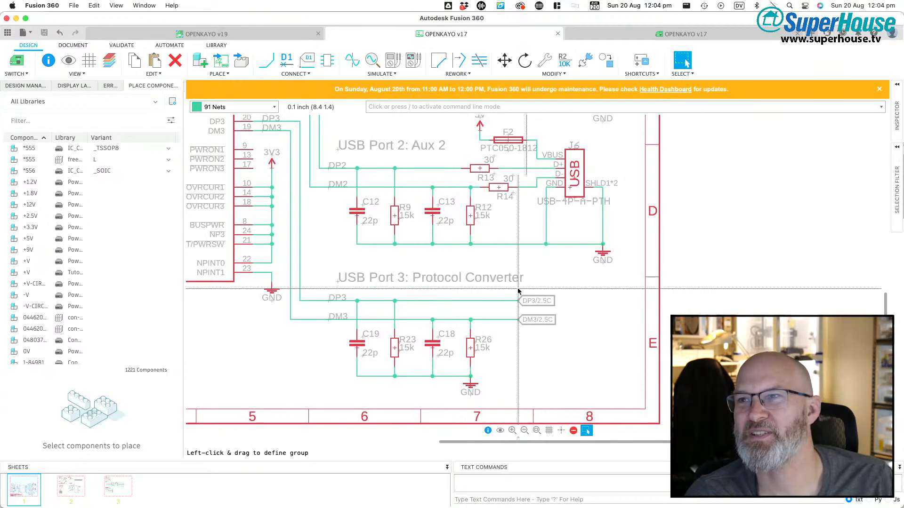
pyautogui.scroll(3, 522, 273)
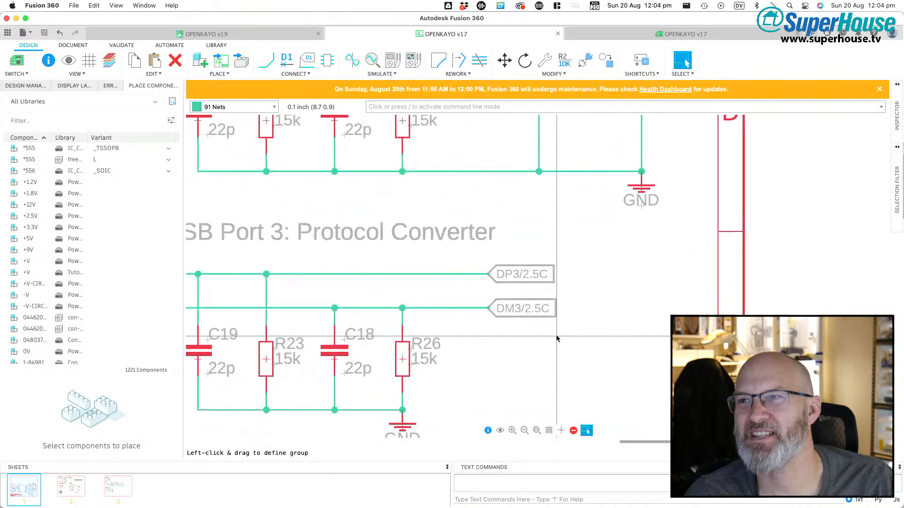
pyautogui.scroll(-4, 517, 273)
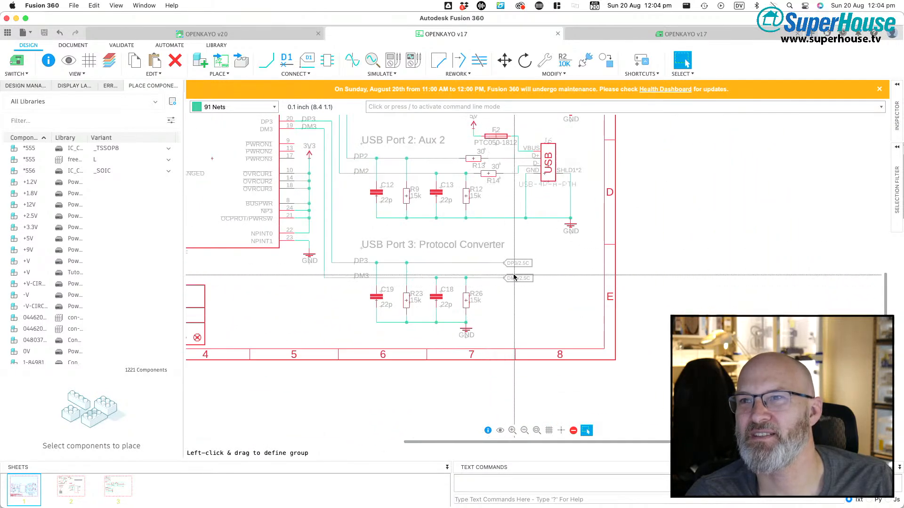
pyautogui.scroll(5, 514, 277)
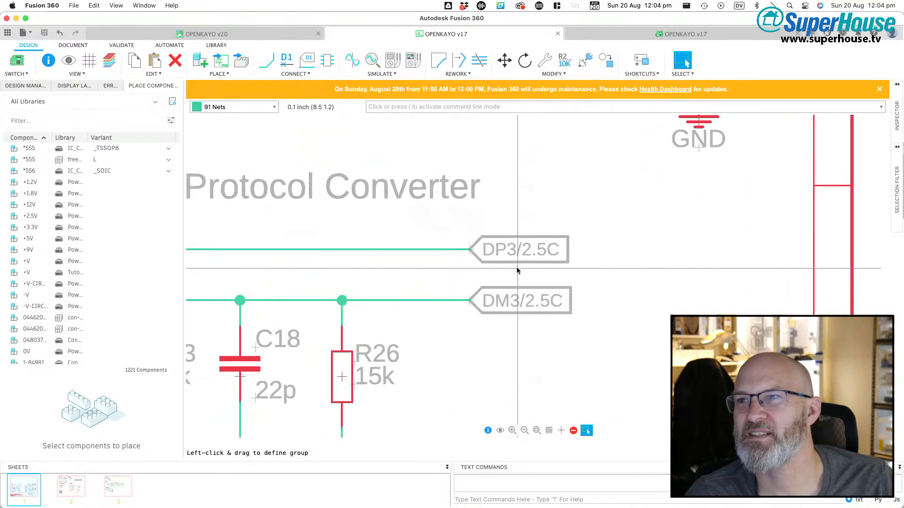
pyautogui.scroll(-5, 506, 292)
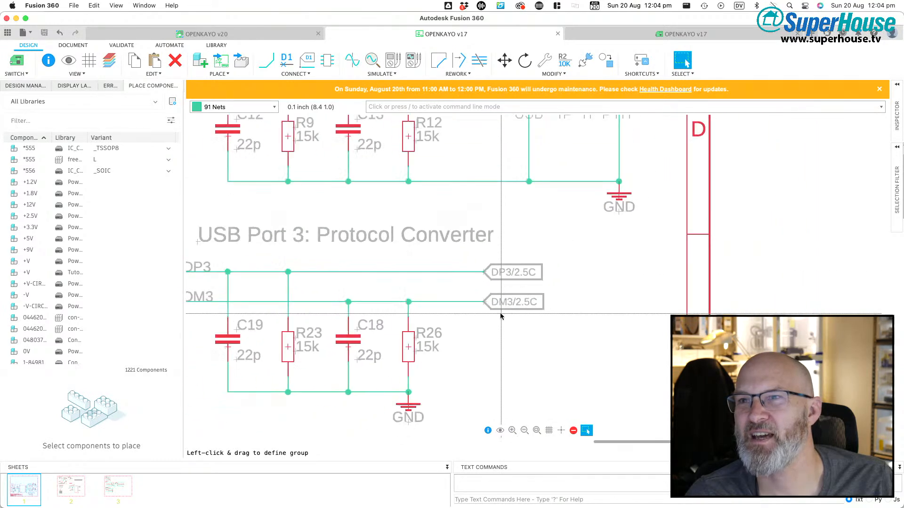
# Step: Examine the connections of the TUSB2036VF hub chip and the USB Port 0: Upstream circuit
pyautogui.hscroll(-10, 501, 316)
pyautogui.scroll(3, 501, 316)
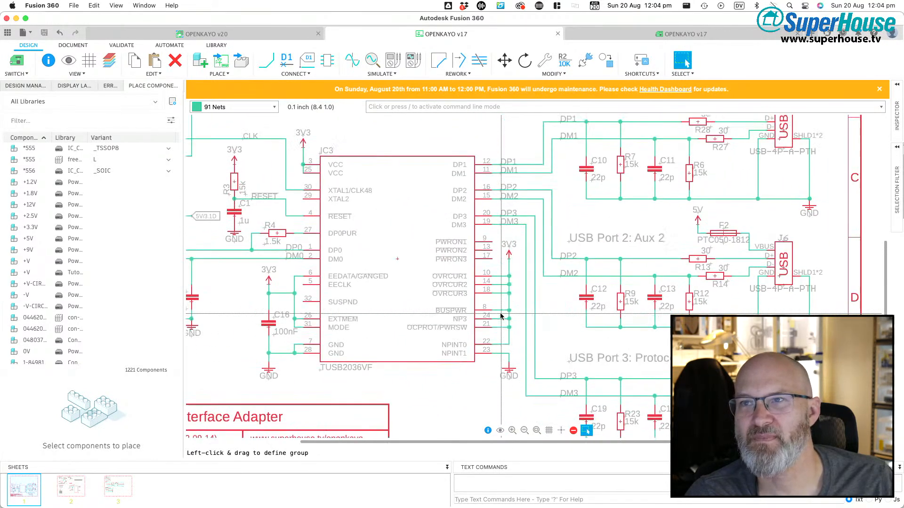
pyautogui.scroll(-3, 312, 312)
pyautogui.scroll(5, 281, 299)
pyautogui.scroll(-2, 281, 300)
pyautogui.scroll(-4, 280, 300)
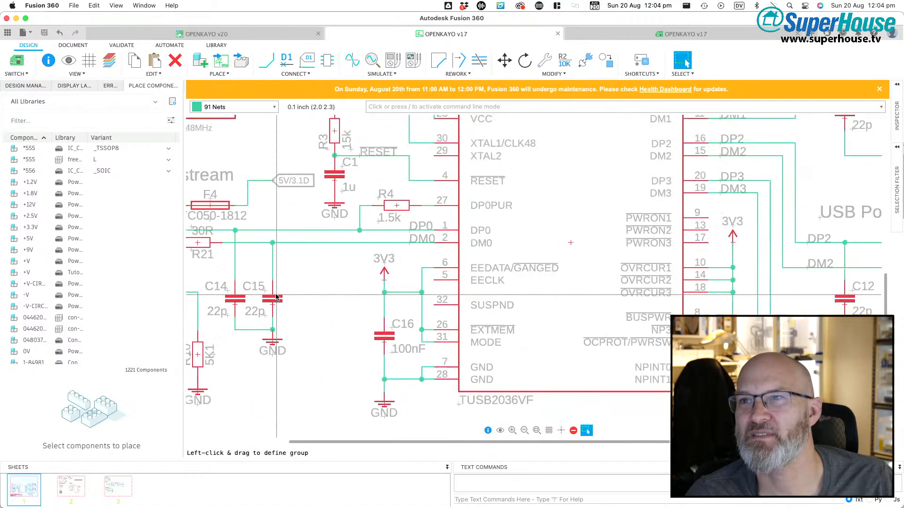
pyautogui.scroll(-1, 534, 235)
pyautogui.hscroll(2, 539, 235)
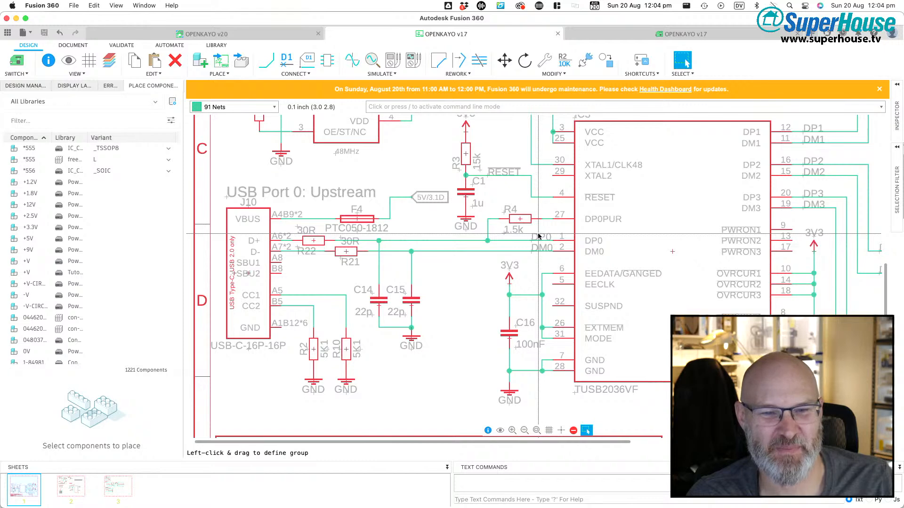
pyautogui.hscroll(10, 538, 236)
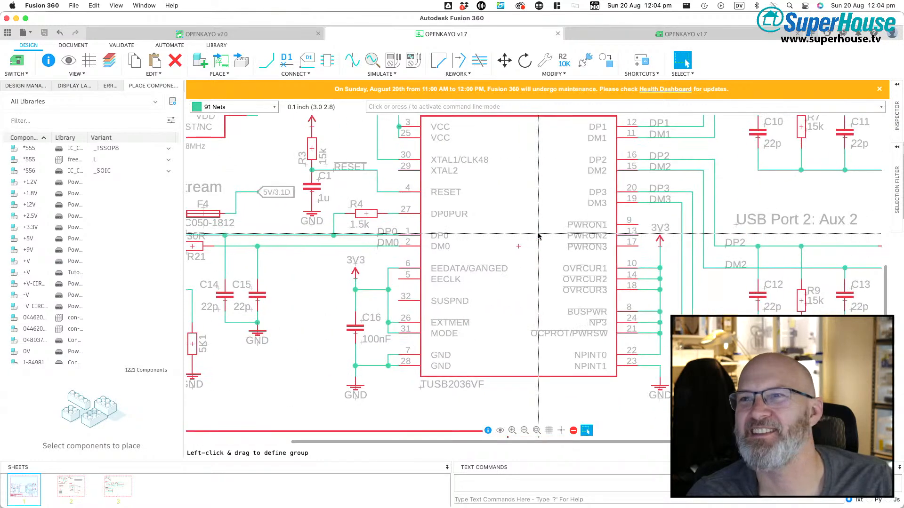
pyautogui.hscroll(-7, 538, 236)
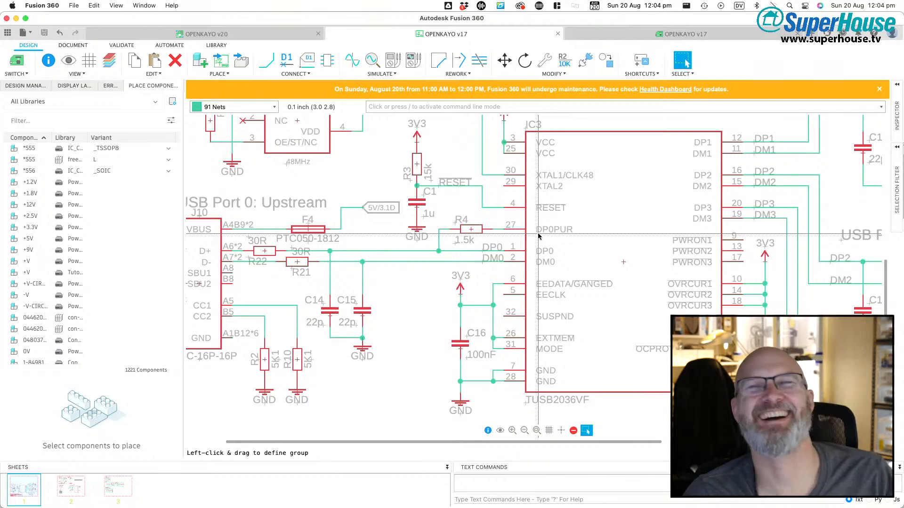
# Step: Examine the TUSB2036VF hub's connections to the USB Port 2: Aux 2 and USB Port 3: Protocol Converter circuits
pyautogui.hscroll(-3, 539, 236)
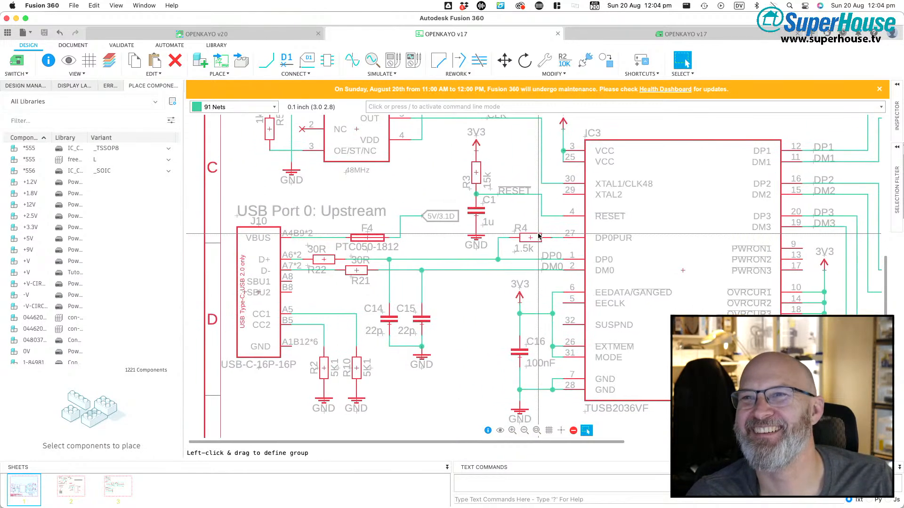
pyautogui.hscroll(10, 538, 237)
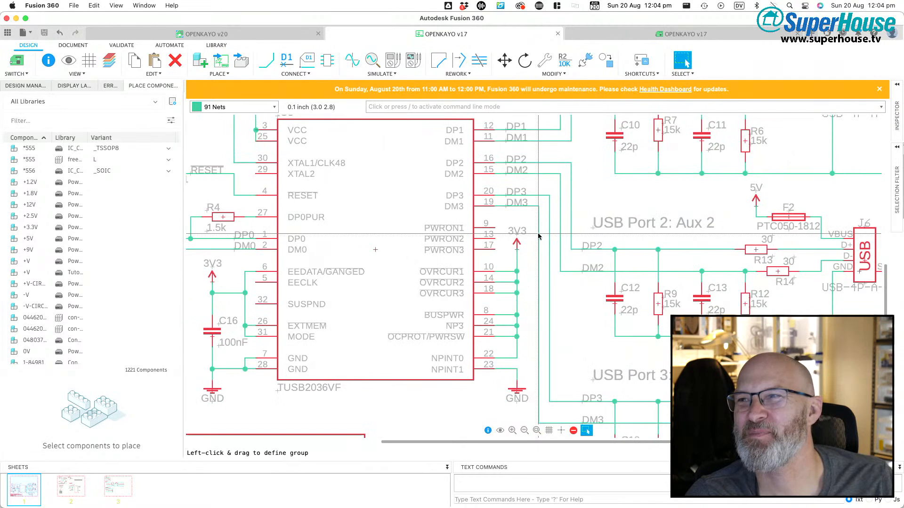
pyautogui.scroll(-4, 539, 237)
pyautogui.scroll(2, 539, 236)
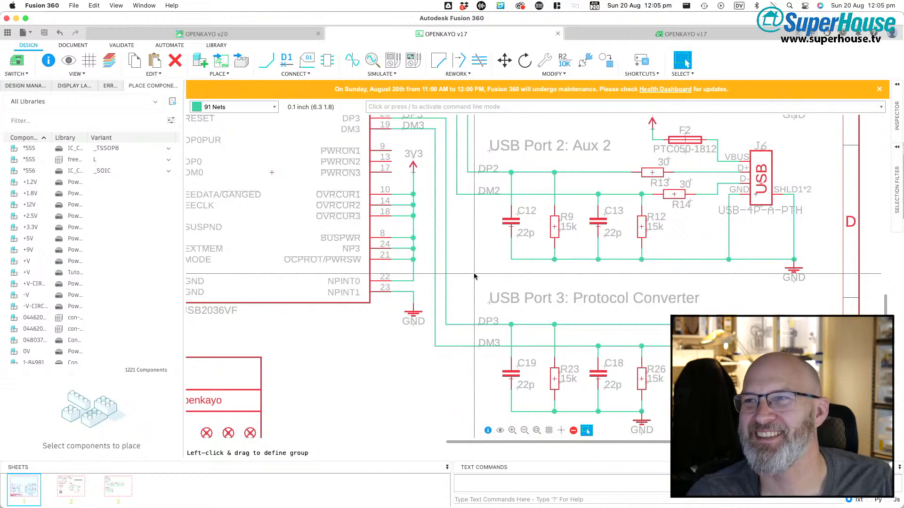
pyautogui.scroll(-2, 470, 268)
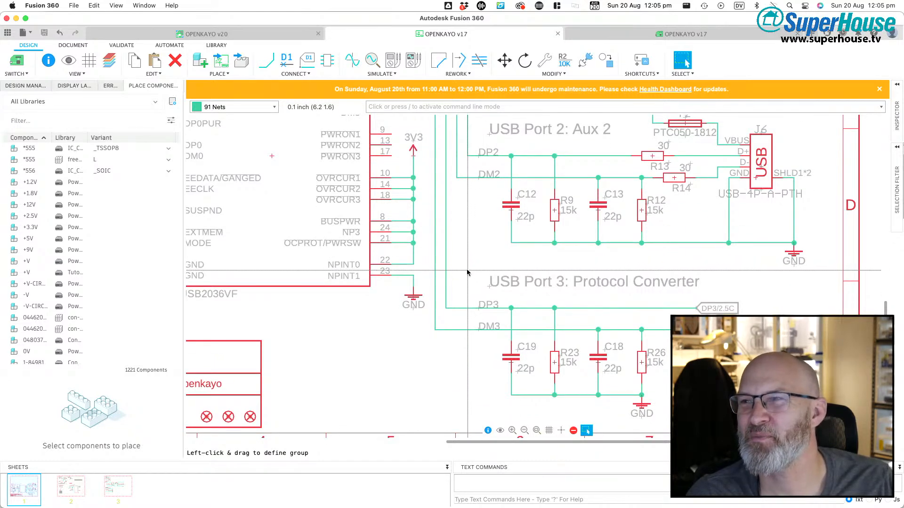
pyautogui.scroll(-2, 468, 272)
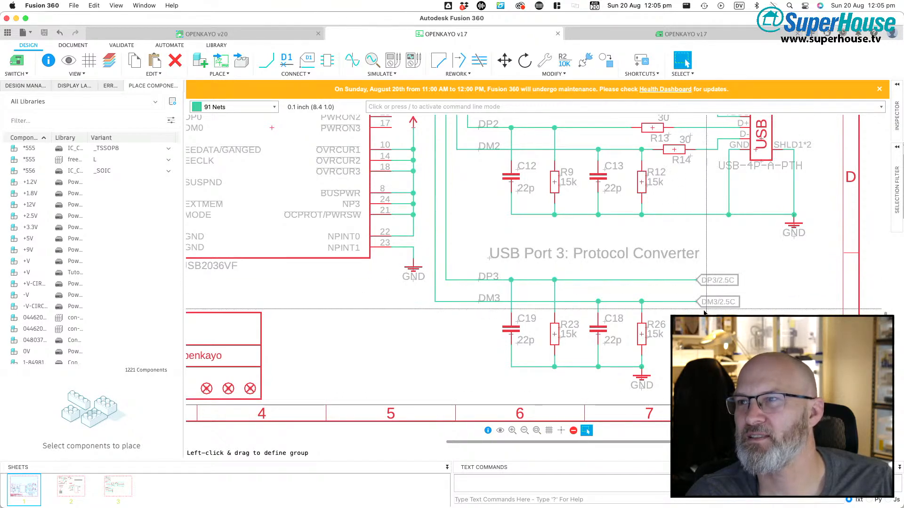
pyautogui.hscroll(-5, 619, 301)
pyautogui.scroll(2, 619, 301)
pyautogui.hscroll(4, 619, 303)
pyautogui.scroll(-2, 619, 303)
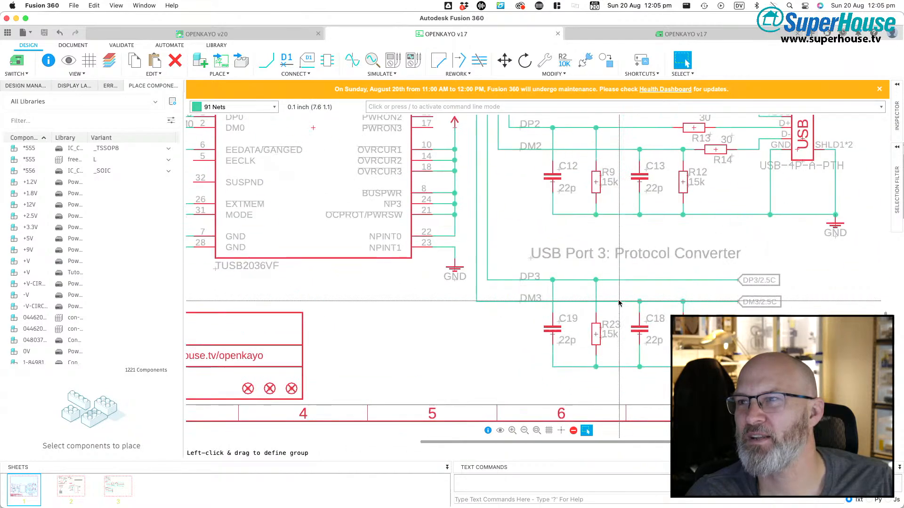
# Step: View the whole USB hub sheet, and open sheet 2 with the Microcontroller circuit
pyautogui.hscroll(-9, 619, 303)
pyautogui.scroll(8, 619, 302)
pyautogui.scroll(-3, 619, 302)
pyautogui.hscroll(2, 619, 302)
pyautogui.scroll(-4, 620, 303)
pyautogui.hscroll(3, 619, 303)
pyautogui.scroll(1, 619, 303)
pyautogui.scroll(-5, 619, 303)
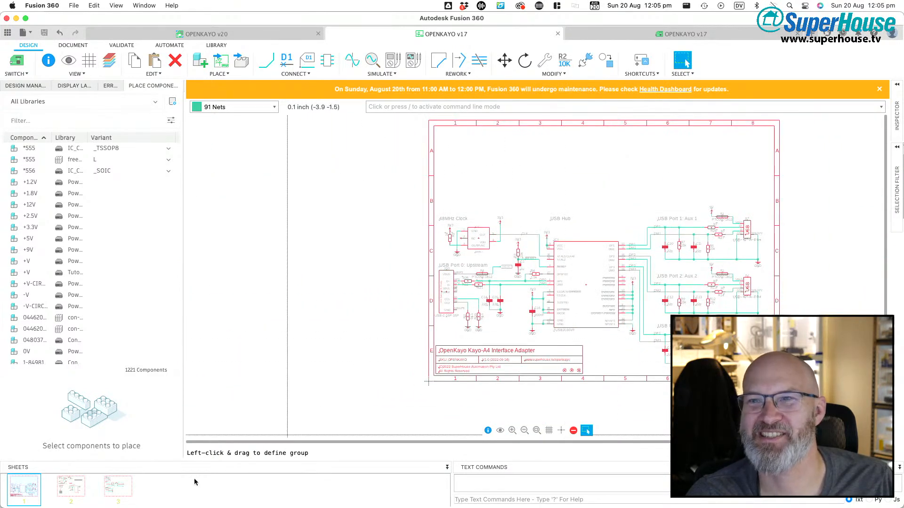
pyautogui.click(73, 489)
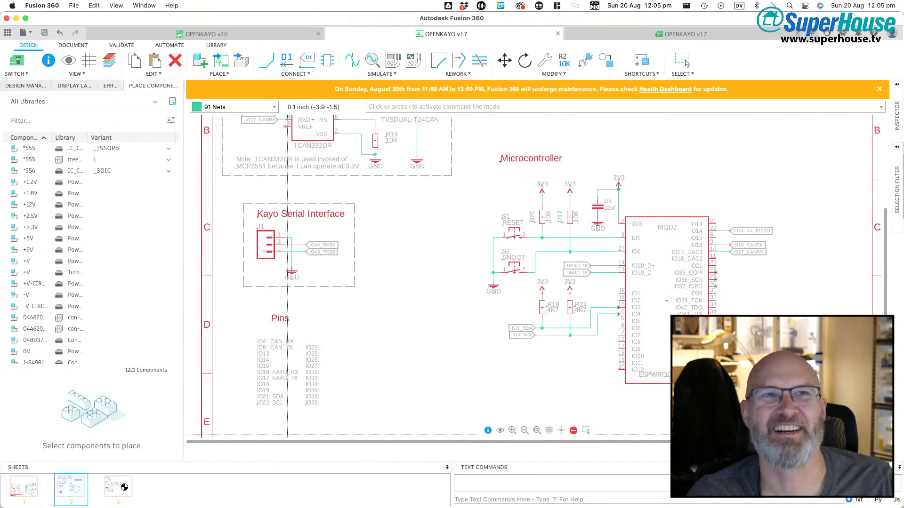
pyautogui.click(121, 487)
pyautogui.click(73, 488)
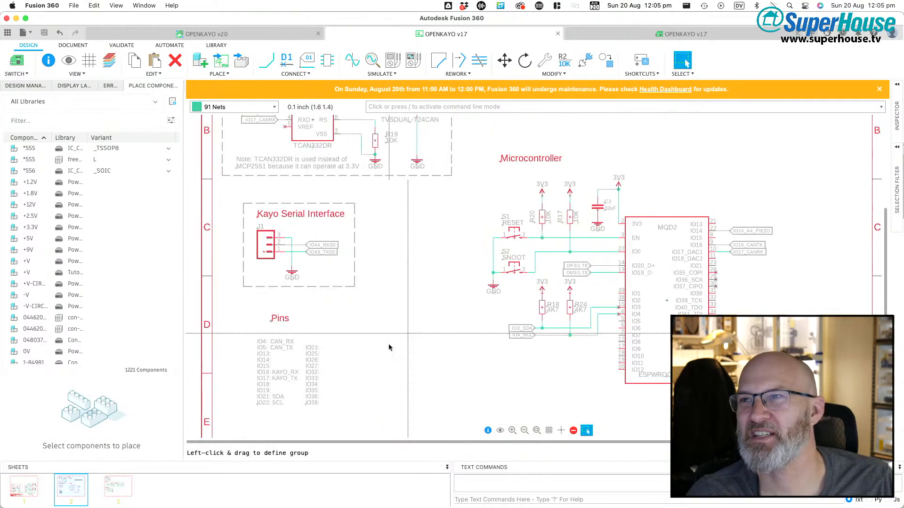
# Step: Read the To Do note above the Microcontroller circuit on sheet 2
pyautogui.scroll(5, 830, 238)
pyautogui.scroll(5, 801, 226)
pyautogui.hscroll(-5, 549, 222)
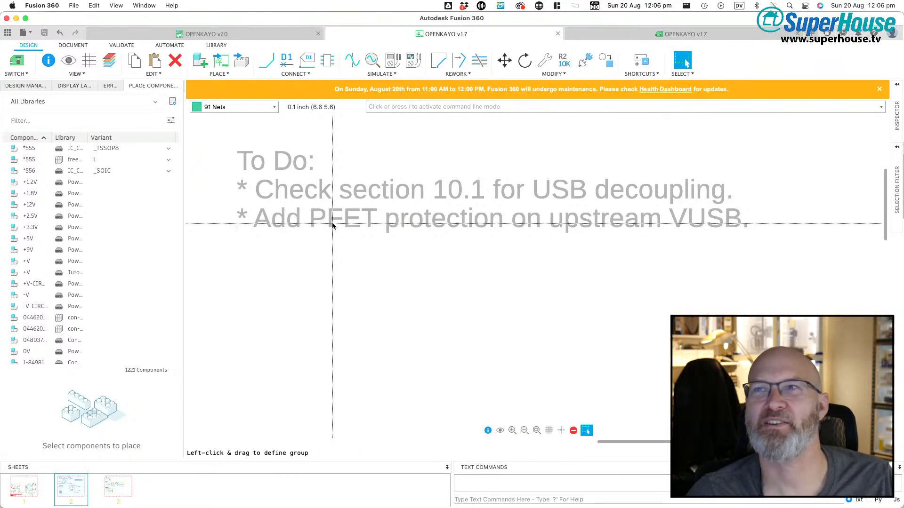
pyautogui.scroll(2, 355, 251)
pyautogui.scroll(-2, 355, 253)
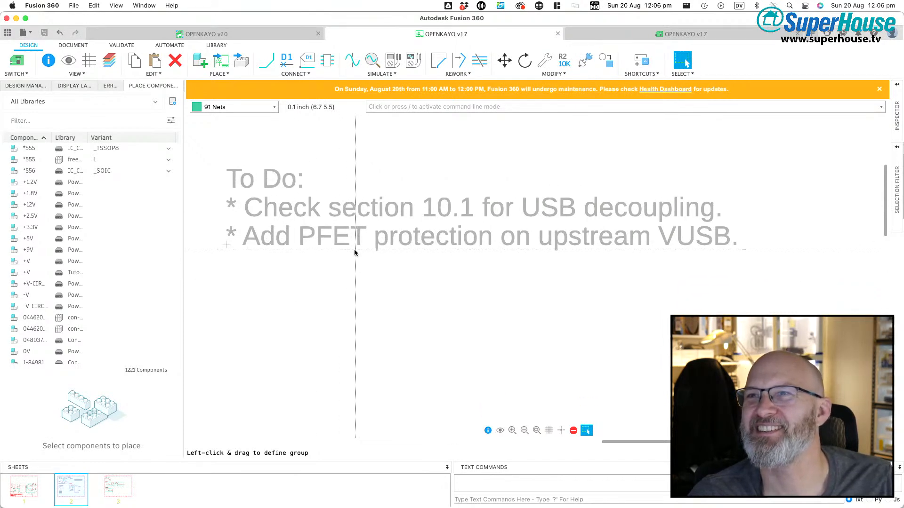
pyautogui.hscroll(-1, 355, 253)
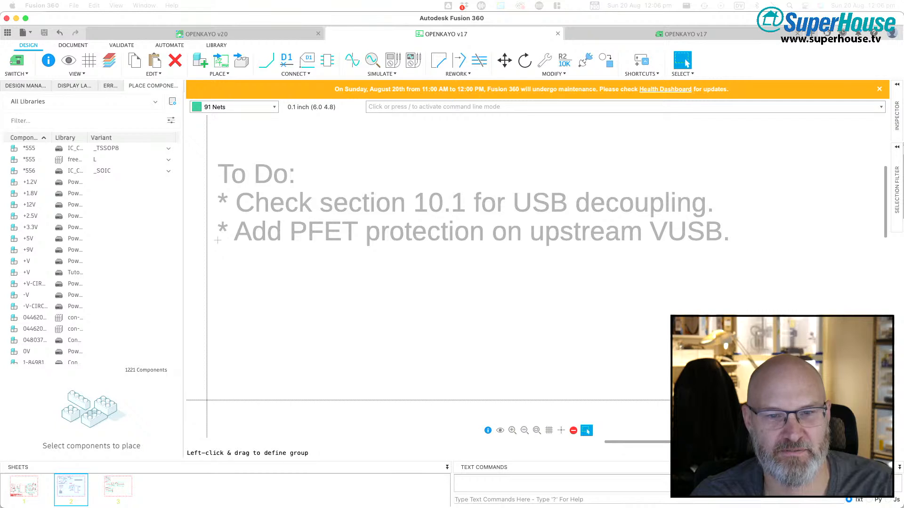
# Step: Switch to Preview and close the lmr38020.pdf and LMR38010-datasheet.pdf documents
pyautogui.press('super+Tab')
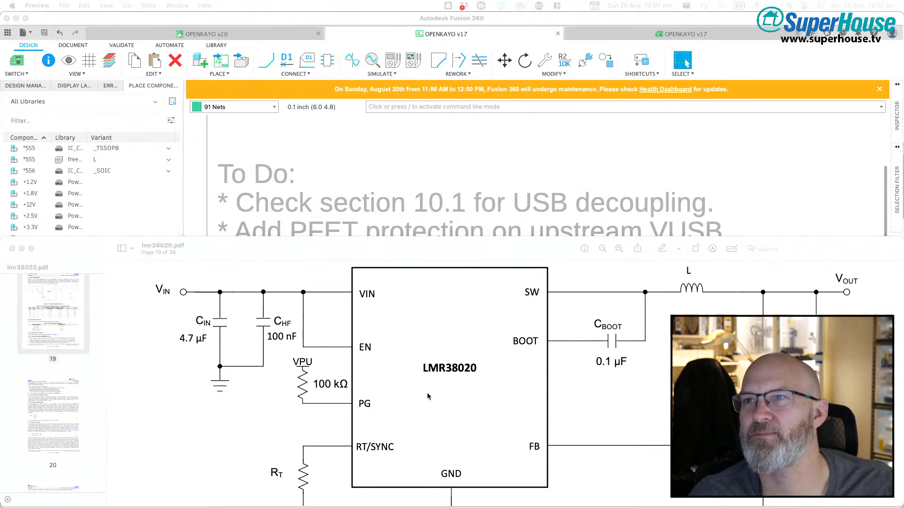
pyautogui.click(259, 252)
pyautogui.moveTo(274, 251); pyautogui.dragTo(297, 289)
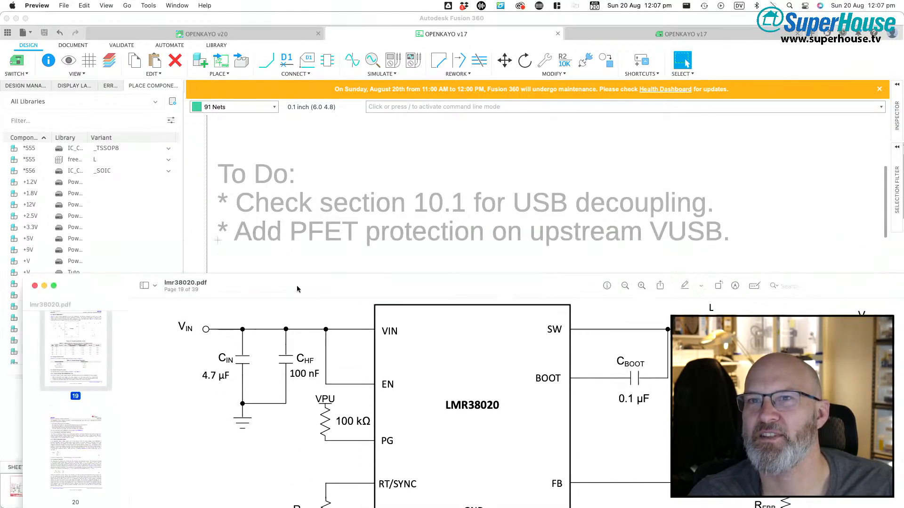
pyautogui.click(34, 285)
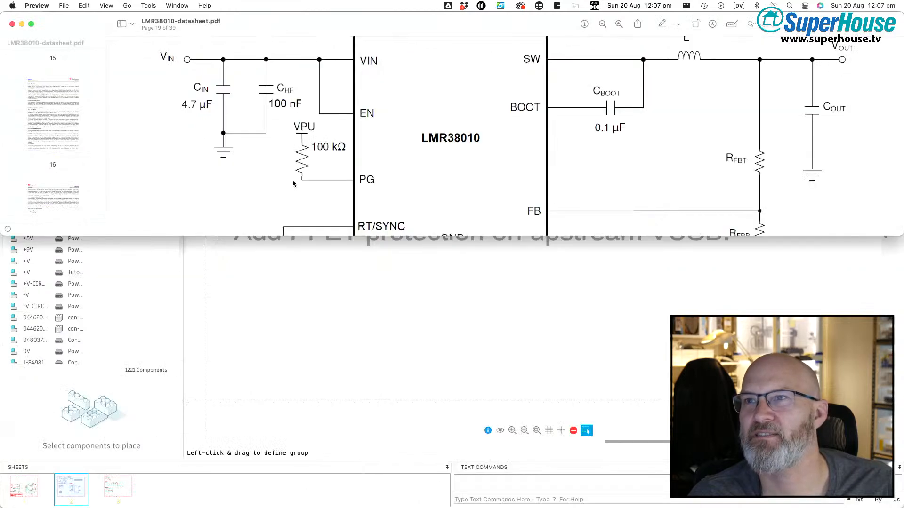
pyautogui.click(12, 24)
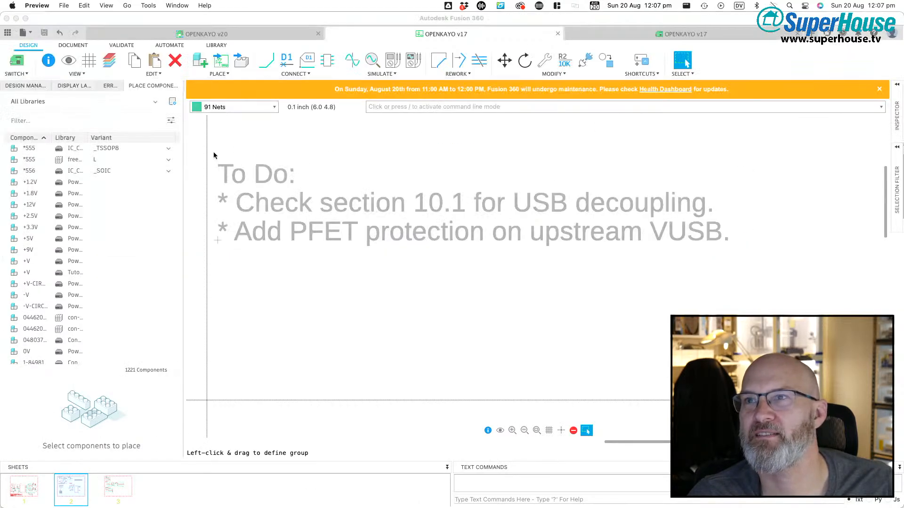
# Step: Return to Fusion 360 and view the TCAN332DR transceiver circuit and its surroundings on sheet 2
pyautogui.click(381, 256)
pyautogui.hscroll(-15, 388, 253)
pyautogui.scroll(-3, 389, 252)
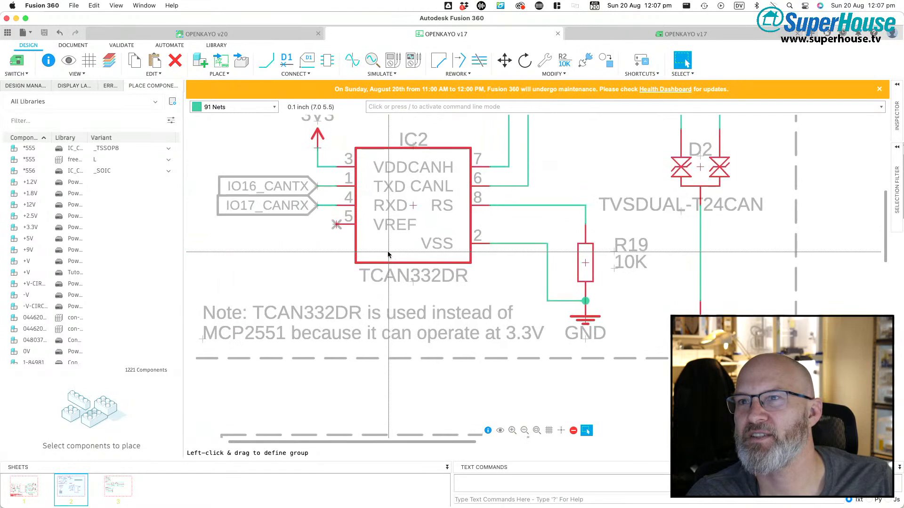
pyautogui.scroll(5, 388, 255)
pyautogui.hscroll(2, 389, 255)
pyautogui.scroll(-5, 390, 257)
pyautogui.scroll(-5, 390, 256)
pyautogui.hscroll(2, 391, 256)
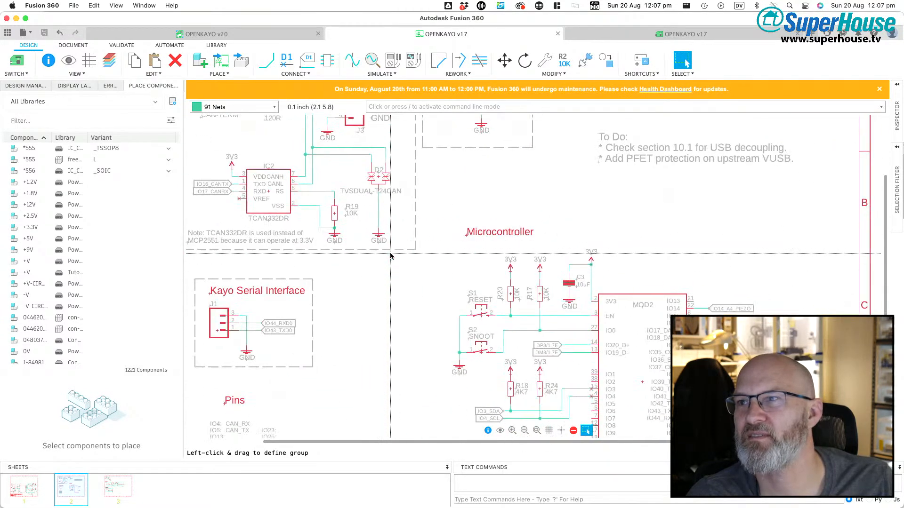
# Step: Open sheet 1 and view the USB hub with its downstream port circuits
pyautogui.click(22, 488)
pyautogui.scroll(5, 791, 209)
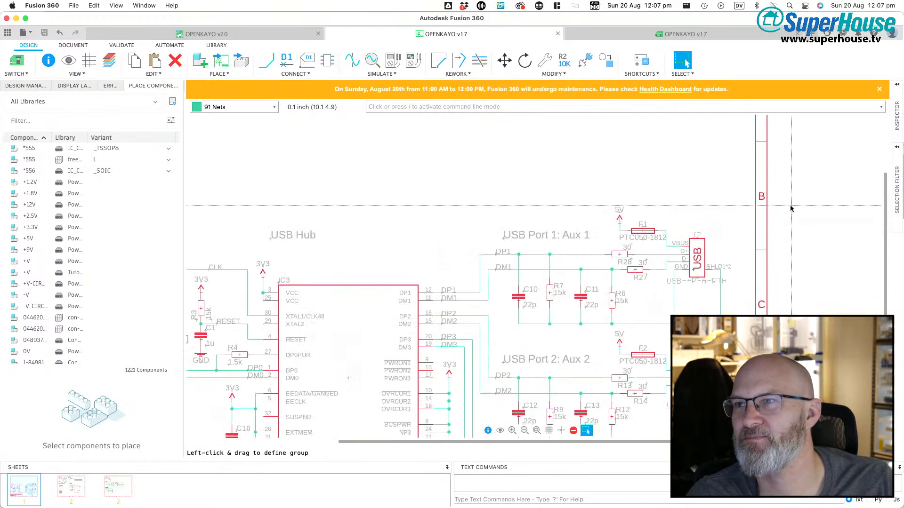
pyautogui.scroll(-6, 430, 297)
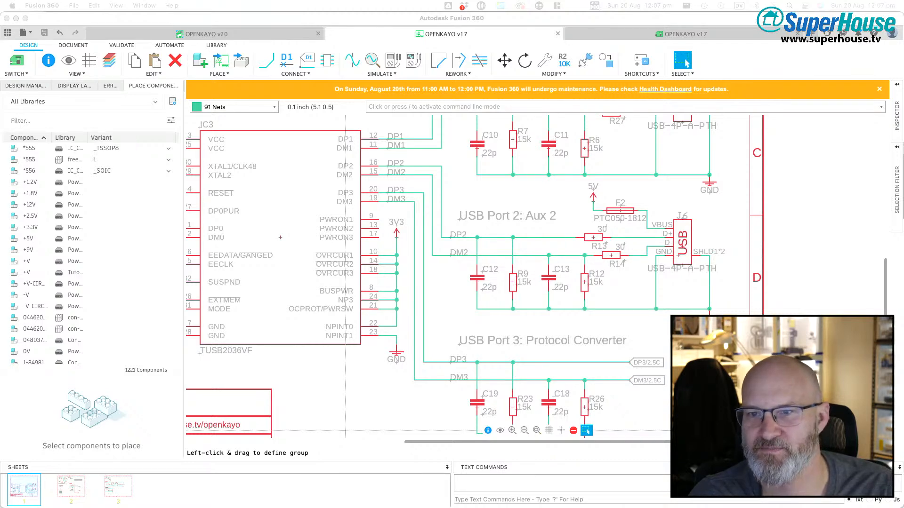
# Step: Switch to the TUSB2036 datasheet in Chrome, enlarged to 150%, and go to section 11.1 Layout Guidelines
pyautogui.moveTo(426, 507); pyautogui.dragTo(441, 1)
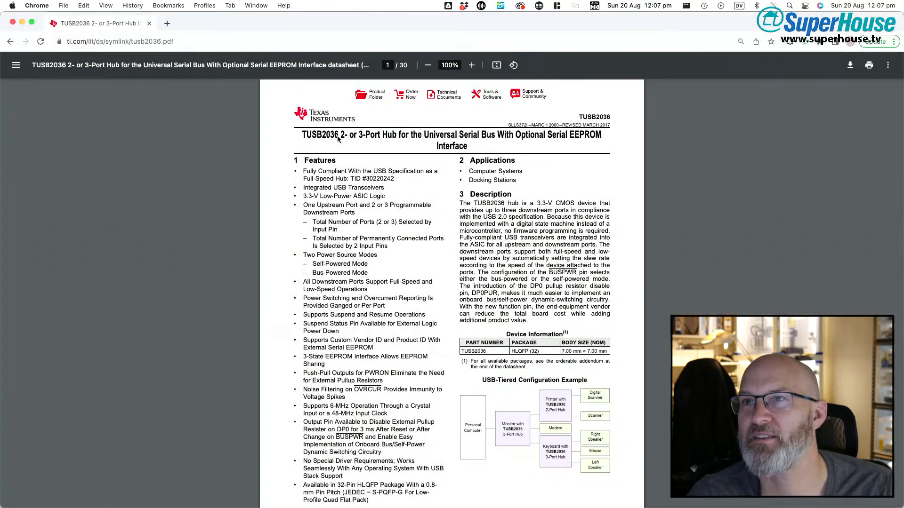
pyautogui.click(471, 66)
pyautogui.click(471, 65)
pyautogui.click(471, 65)
pyautogui.scroll(-15, 444, 239)
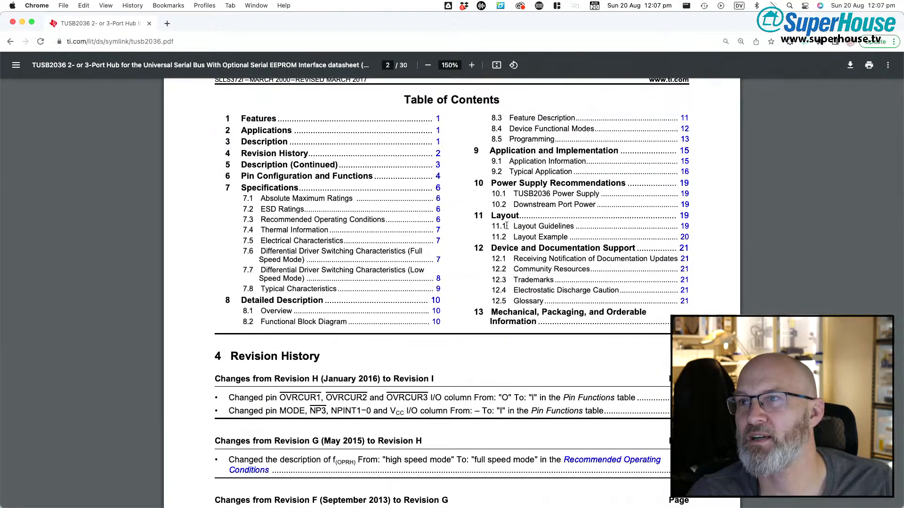
pyautogui.click(686, 226)
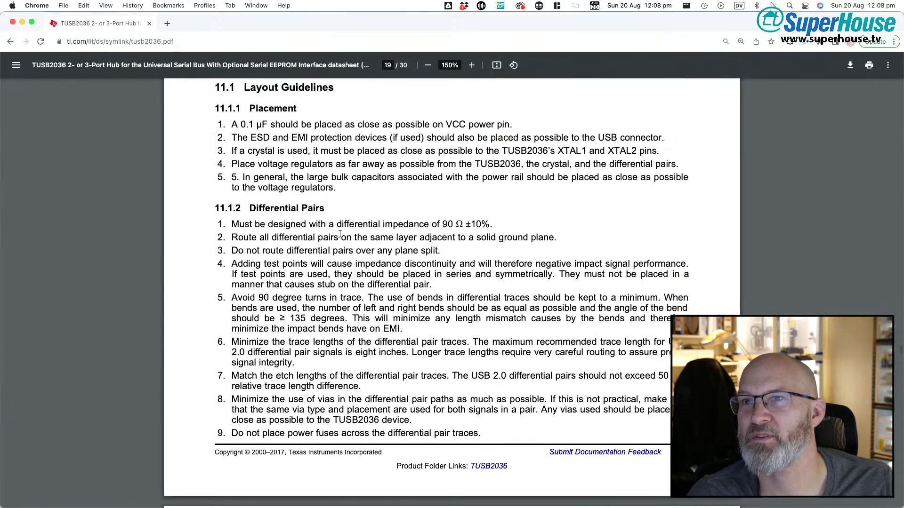
# Step: Read datasheet sections 10.1 TUSB2036 Power Supply and 10.2 Downstream Port Power for the decoupling capacitor recommendations
pyautogui.scroll(7, 263, 97)
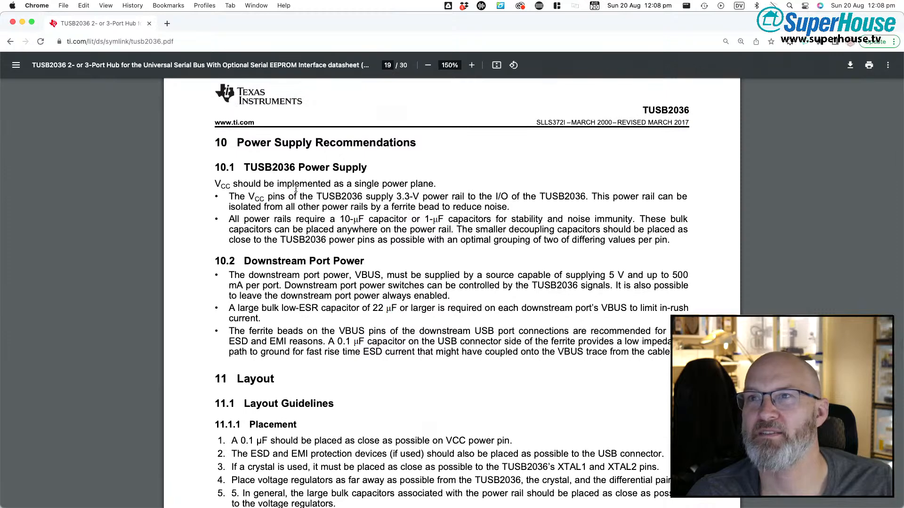
pyautogui.scroll(-1, 314, 193)
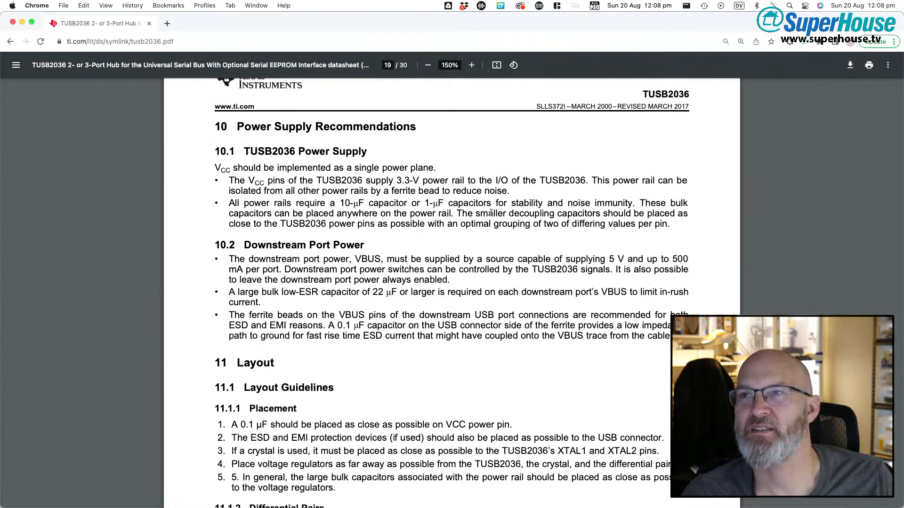
pyautogui.scroll(-1, 491, 213)
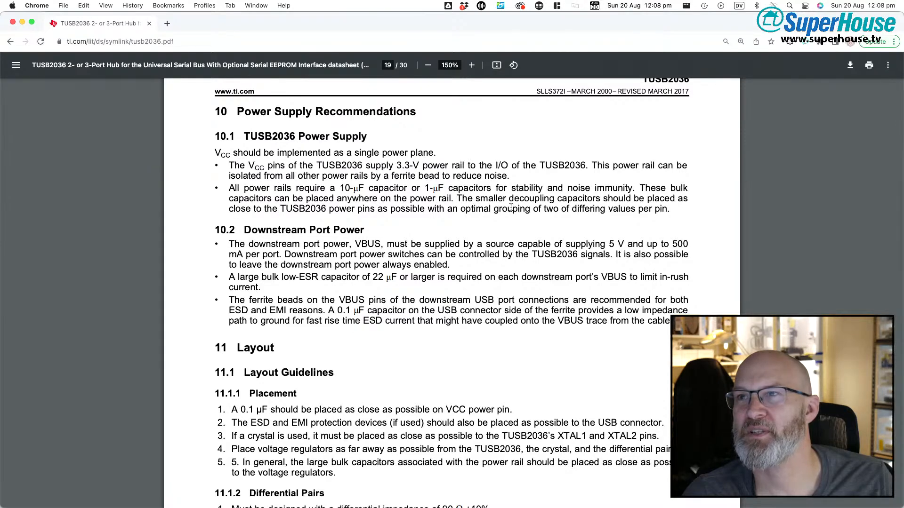
pyautogui.scroll(2, 510, 207)
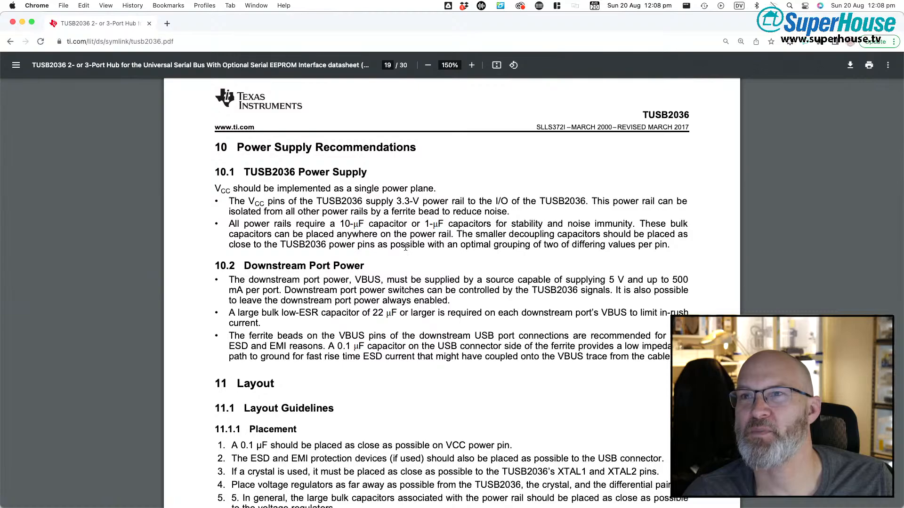
pyautogui.scroll(-2, 405, 247)
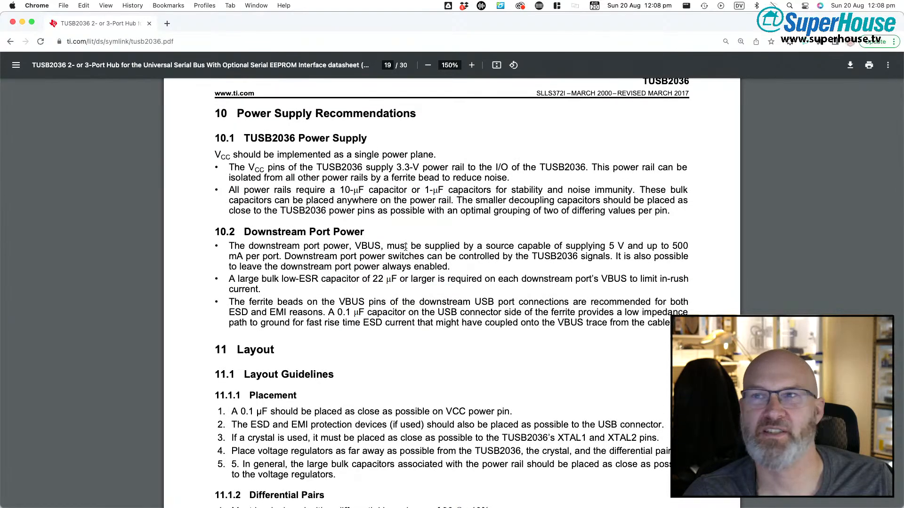
# Step: Examine the Layout Example in section 11.2 of the TUSB2036 datasheet
pyautogui.scroll(-20, 405, 247)
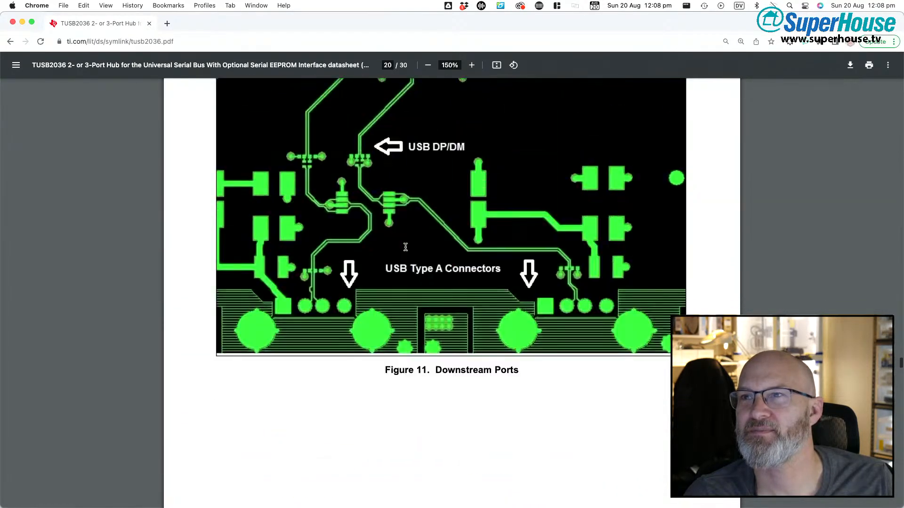
pyautogui.scroll(4, 405, 248)
pyautogui.scroll(15, 405, 247)
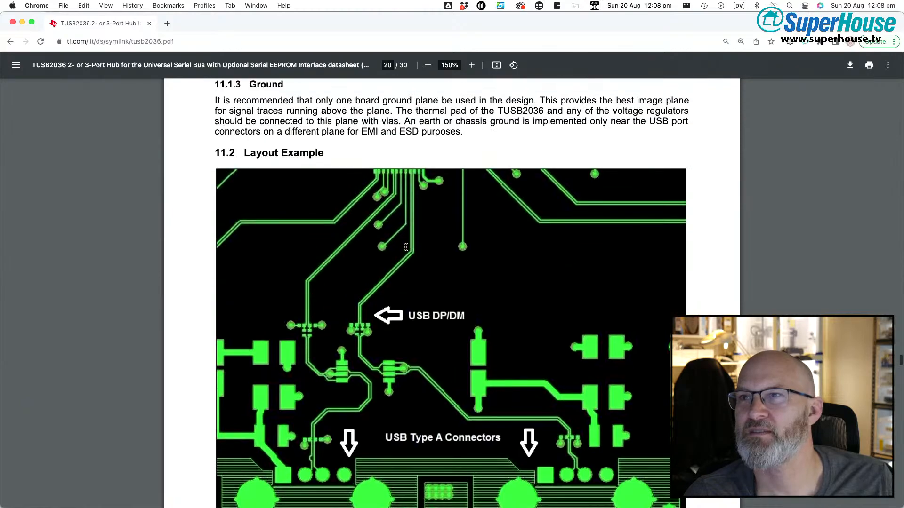
pyautogui.scroll(20, 406, 247)
pyautogui.scroll(20, 406, 247)
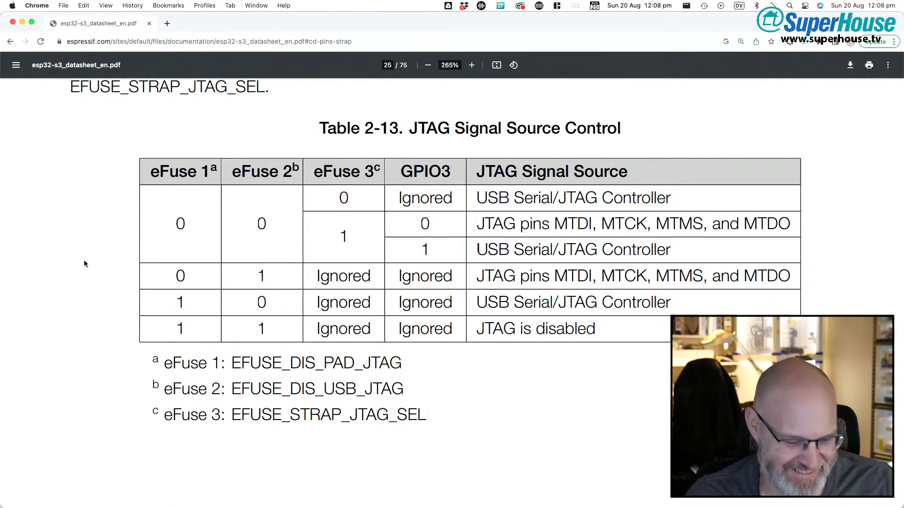
# Step: Switch back to Fusion 360 and examine the TUSB2036VF hub's VCC supply pins on sheet 1
pyautogui.press('super+Tab')
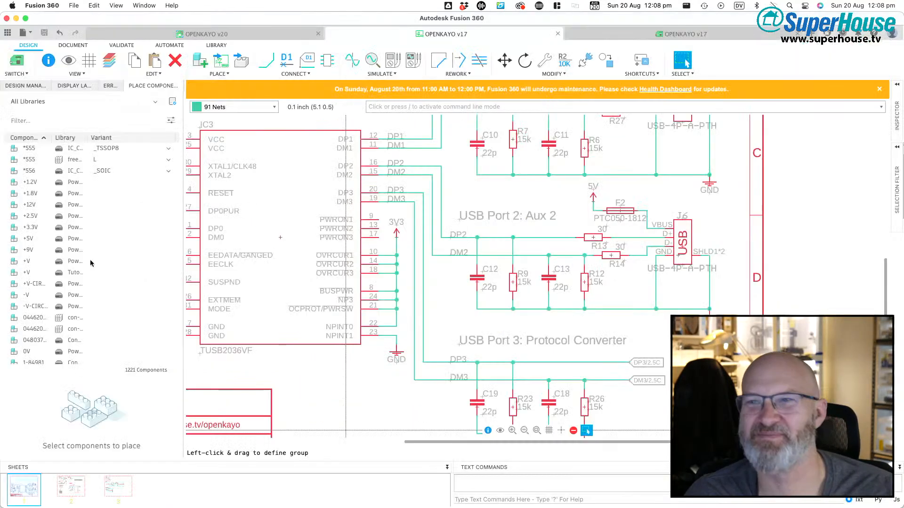
pyautogui.scroll(3, 403, 242)
pyautogui.hscroll(-3, 403, 242)
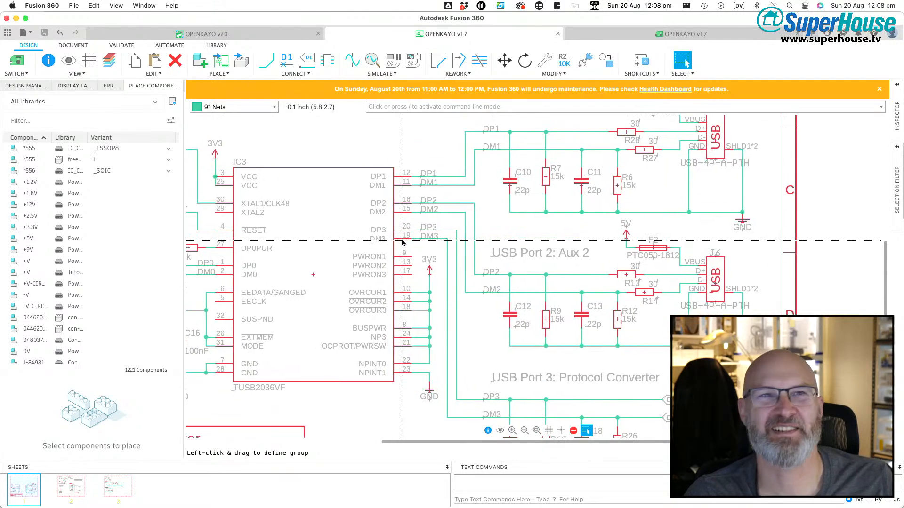
pyautogui.hscroll(-5, 402, 242)
pyautogui.scroll(1, 402, 242)
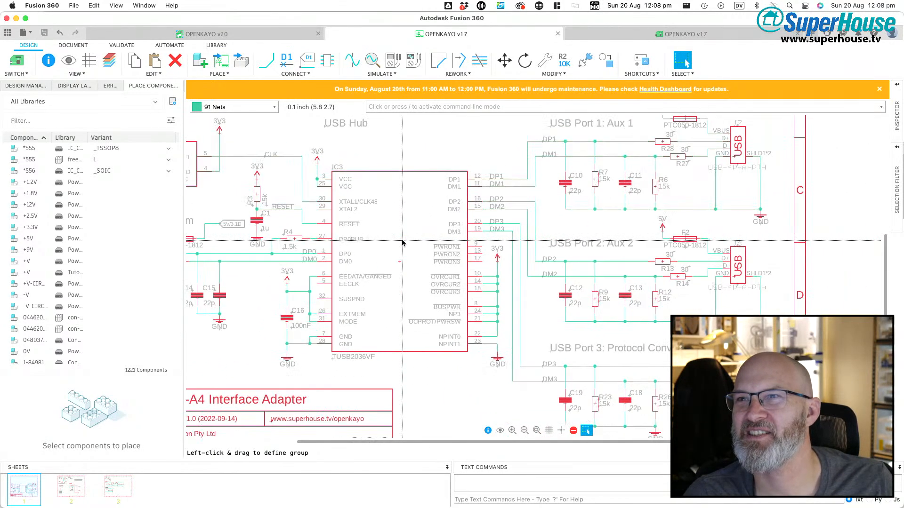
pyautogui.hscroll(-1, 402, 242)
pyautogui.scroll(1, 403, 242)
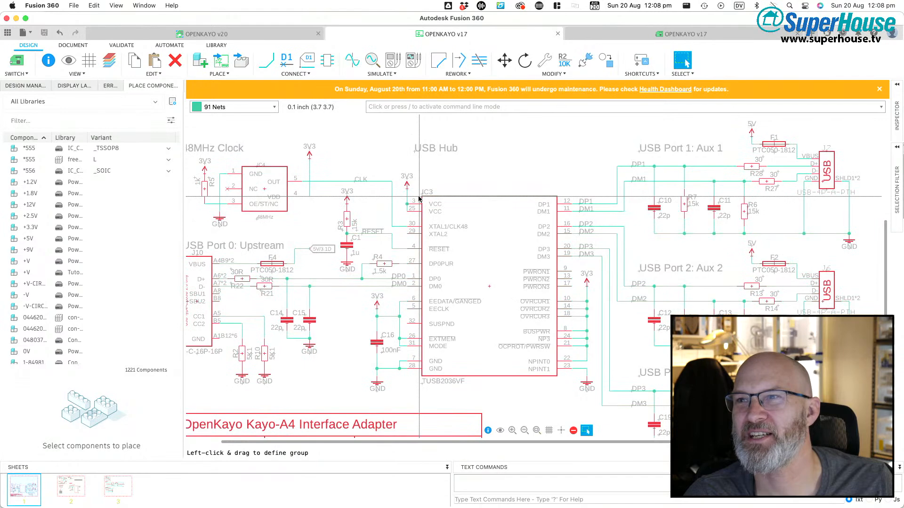
# Step: Examine the supply connections and existing capacitors around USB hub IC3 on sheet 1 of the schematic
pyautogui.scroll(5, 458, 306)
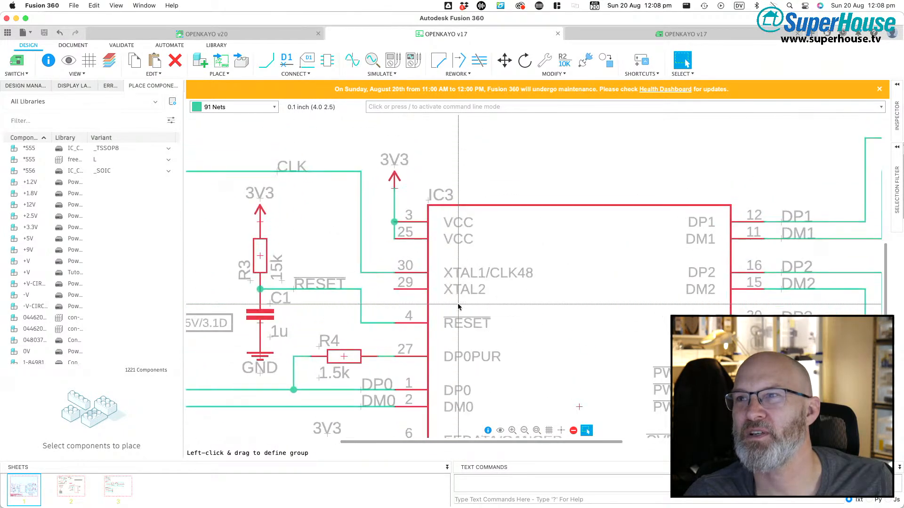
pyautogui.scroll(5, 450, 223)
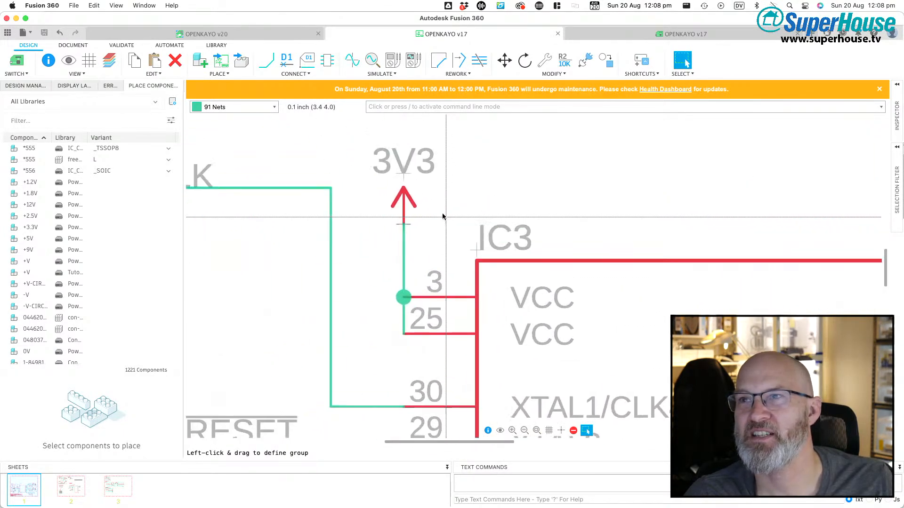
pyautogui.scroll(-7, 450, 264)
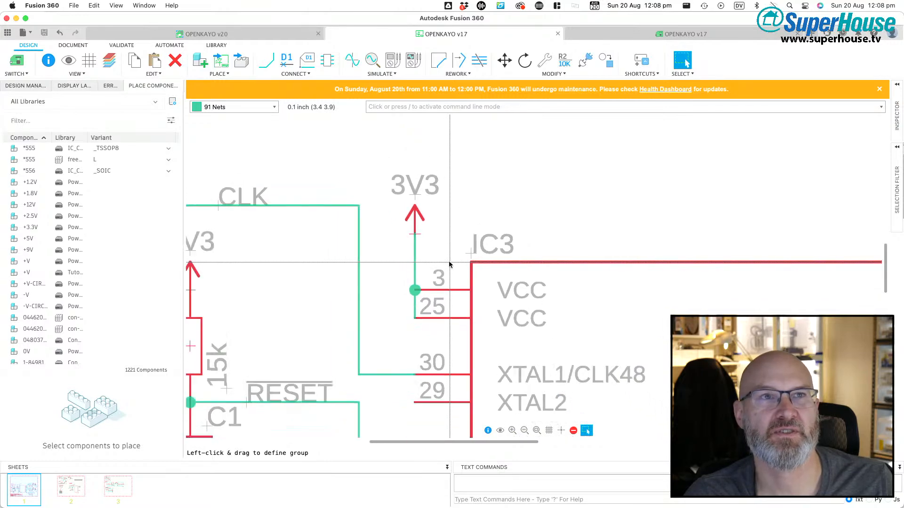
pyautogui.scroll(-5, 450, 265)
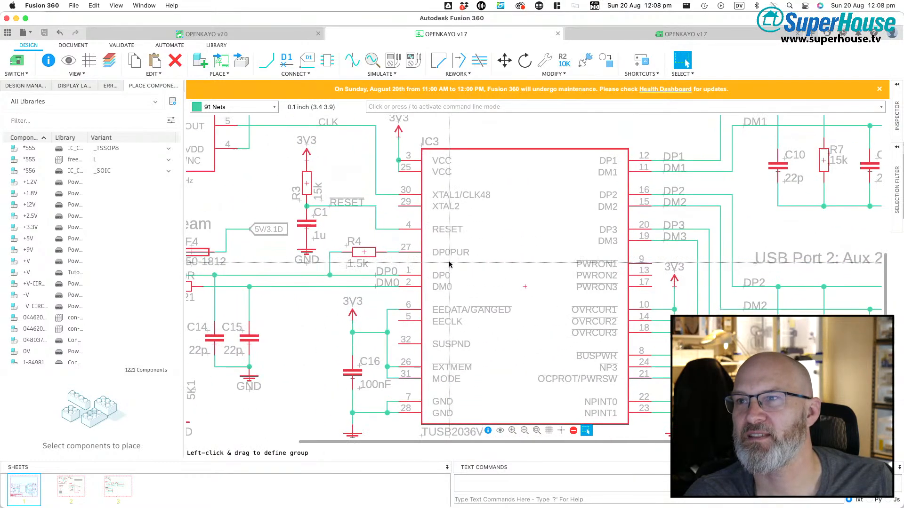
pyautogui.scroll(-2, 449, 264)
pyautogui.scroll(-3, 449, 264)
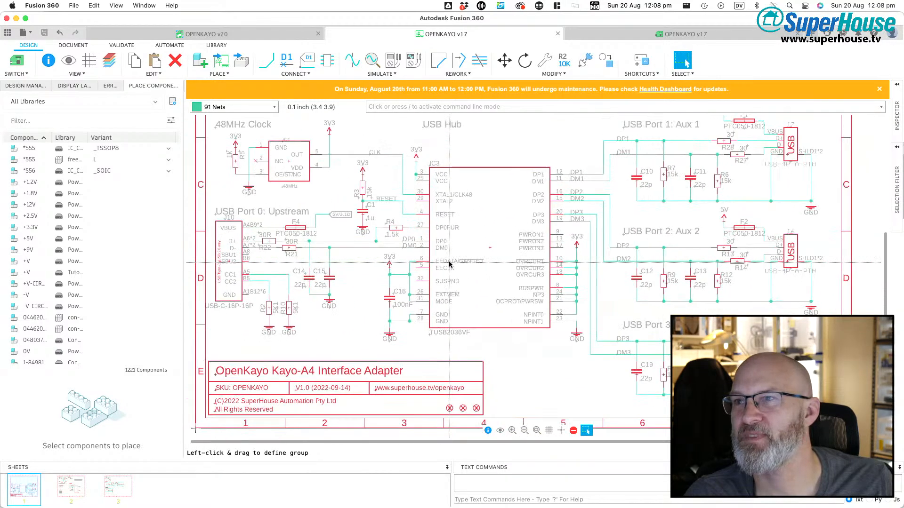
pyautogui.scroll(1, 450, 265)
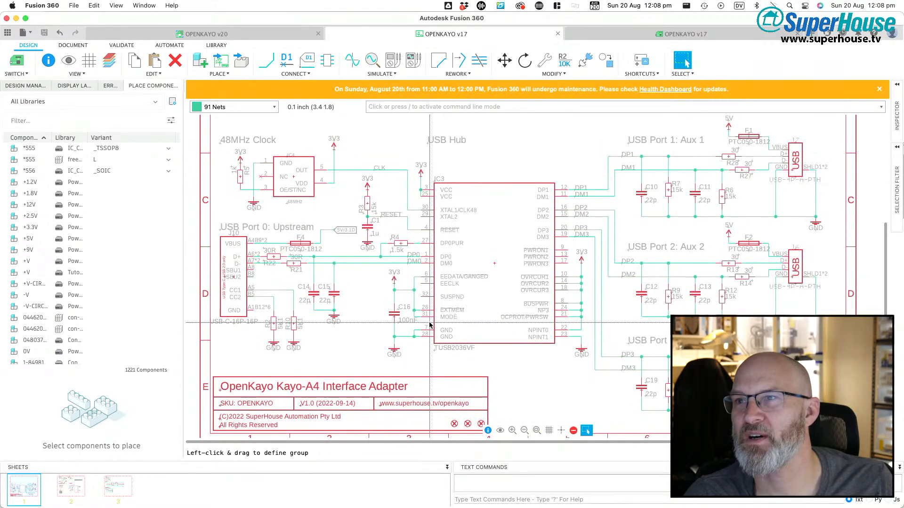
pyautogui.scroll(2, 465, 303)
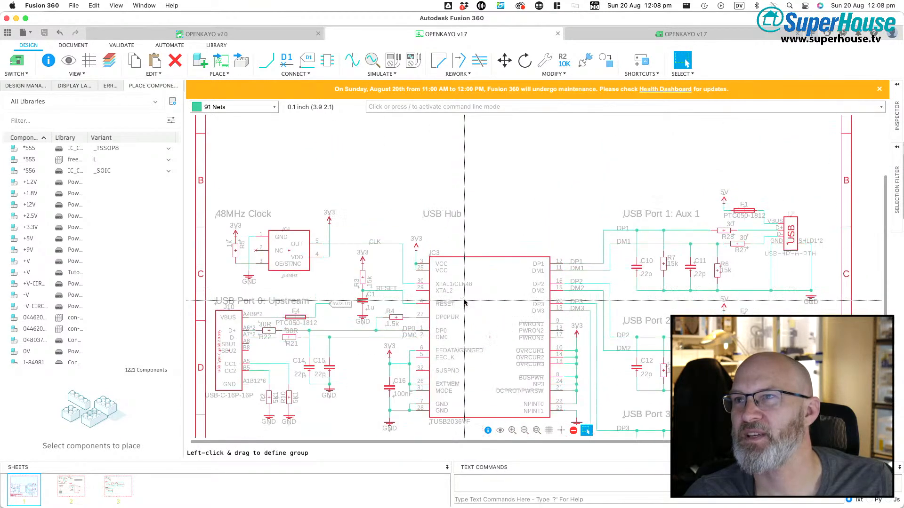
pyautogui.scroll(-3, 464, 302)
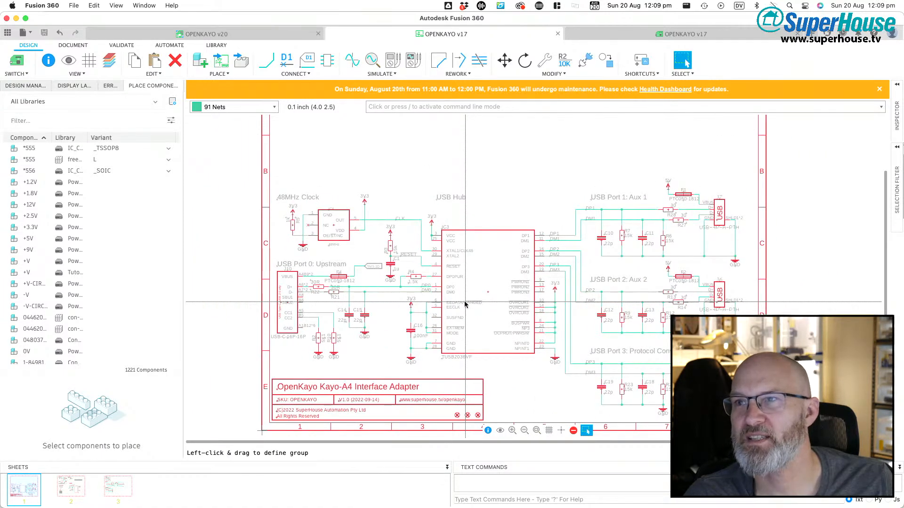
pyautogui.scroll(4, 392, 268)
pyautogui.scroll(2, 392, 268)
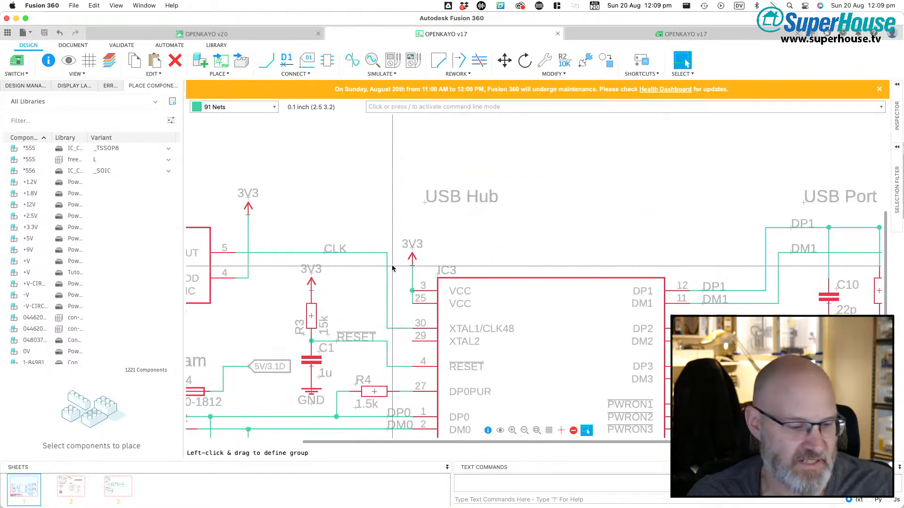
pyautogui.press('g')
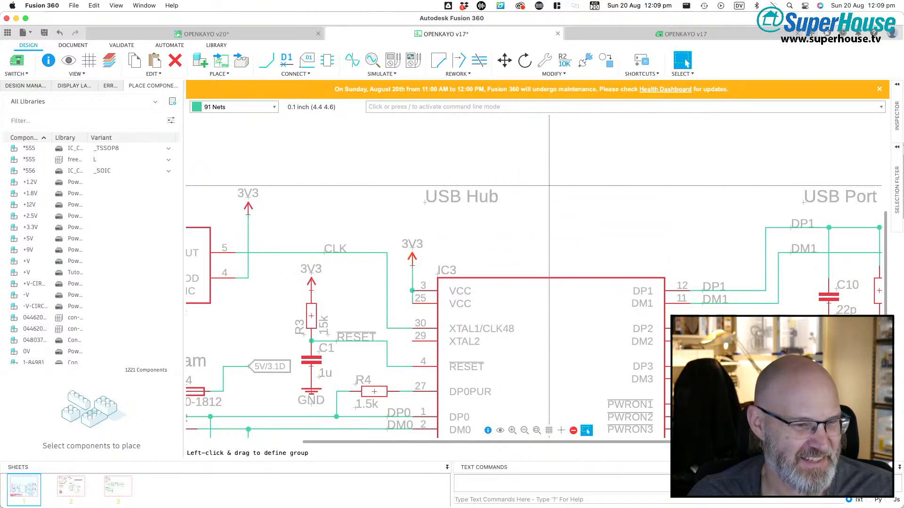
pyautogui.moveTo(412, 264); pyautogui.dragTo(501, 212)
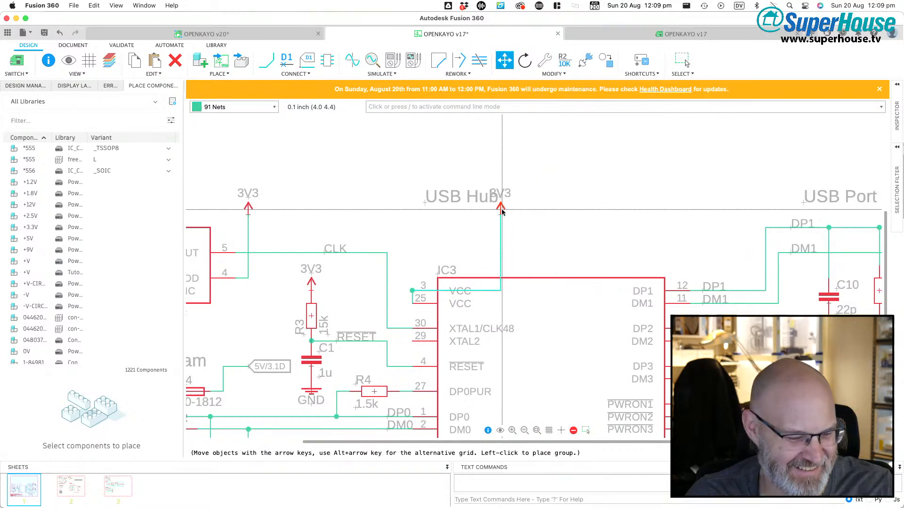
pyautogui.press('Escape')
# Step: Copy the 3V3 supply symbol from IC3's VCC pins to the empty area above IC3, beyond the USB Hub title
pyautogui.hotkey('ctrl', 'c')
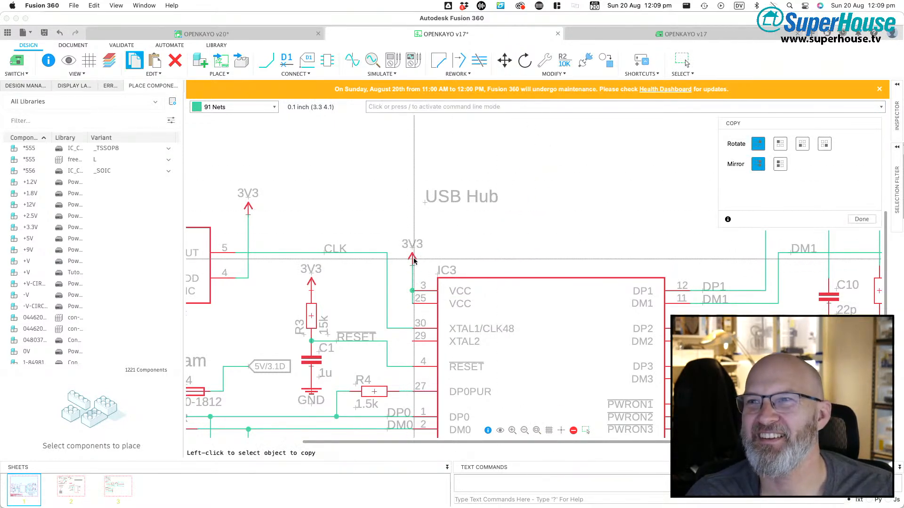
pyautogui.click(414, 257)
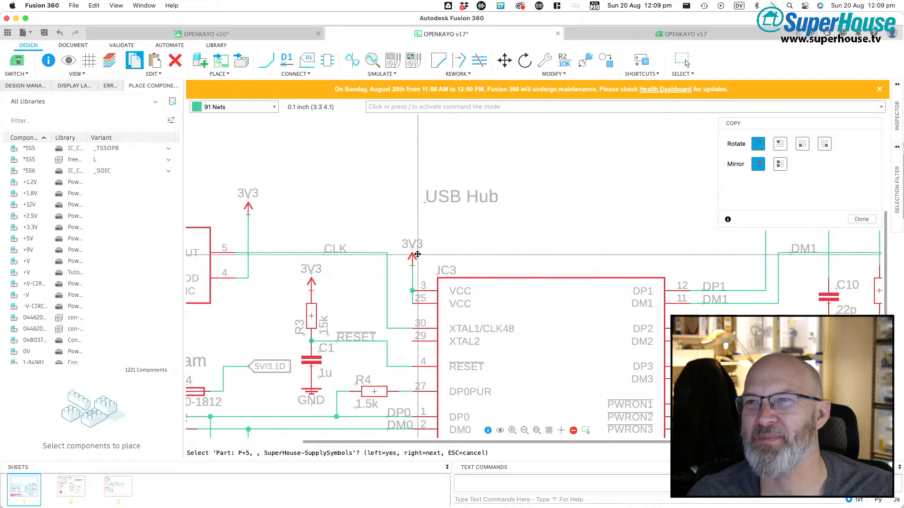
pyautogui.click(418, 254)
pyautogui.click(556, 152)
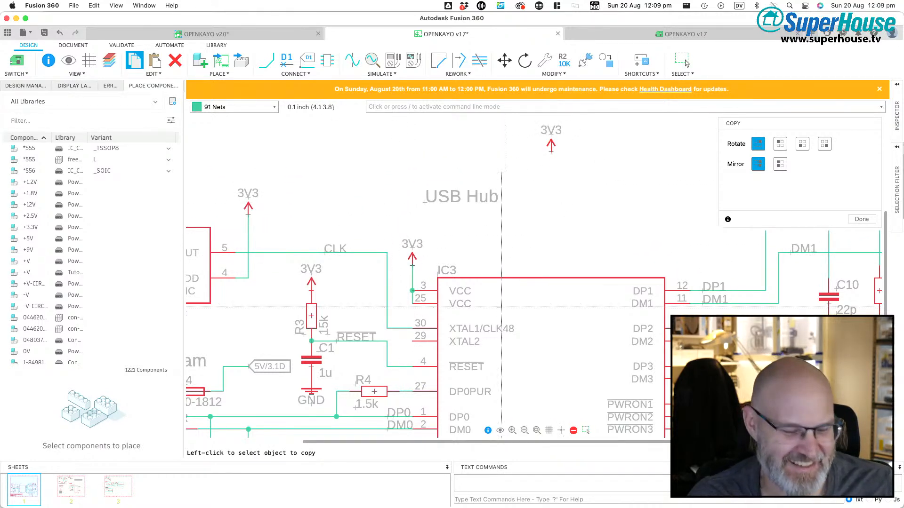
pyautogui.scroll(-3, 487, 356)
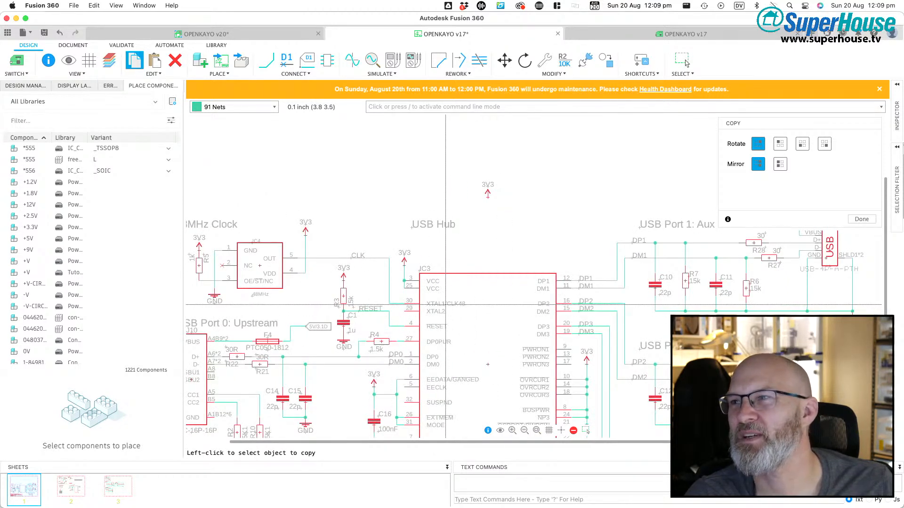
pyautogui.hscroll(3, 448, 305)
pyautogui.scroll(2, 448, 305)
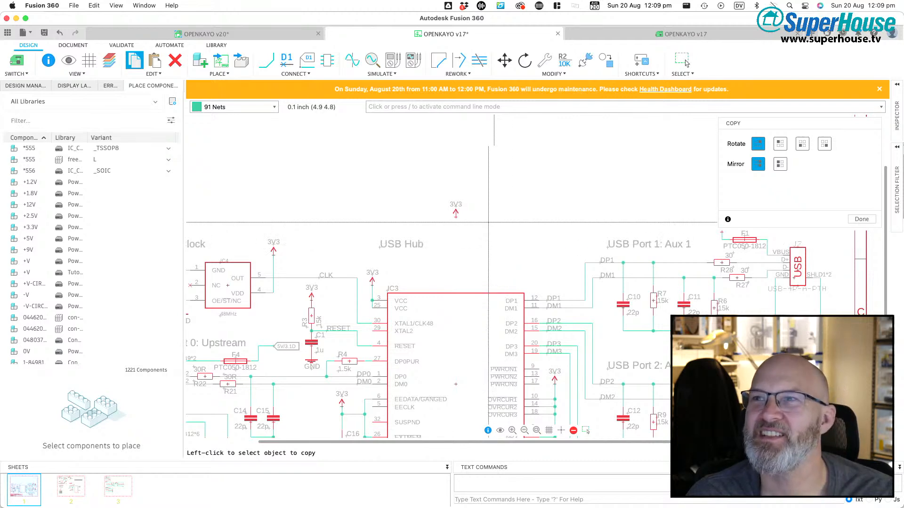
pyautogui.press('/')
pyautogui.write('name')
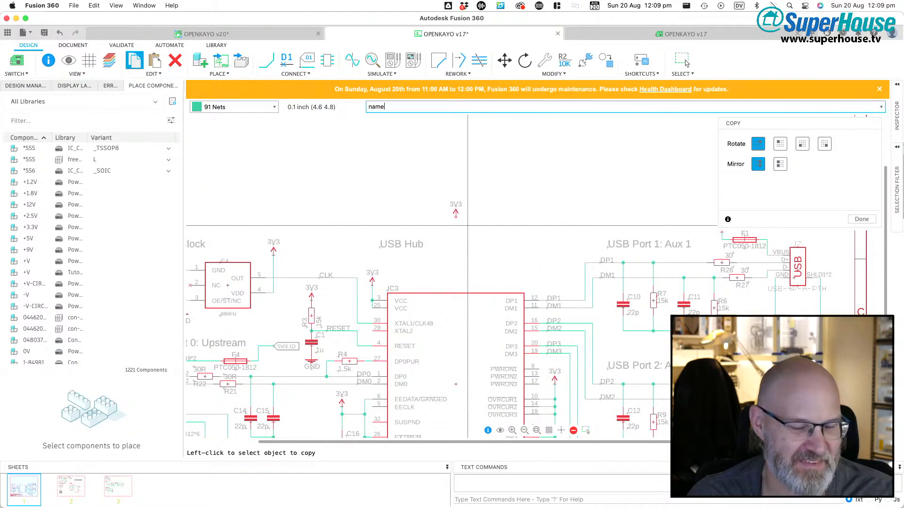
pyautogui.press('Return')
# Step: Start adding a component and choose CAP0805 under CAP in the SuperHouse-Capacitors library
pyautogui.press('/')
pyautogui.write('add')
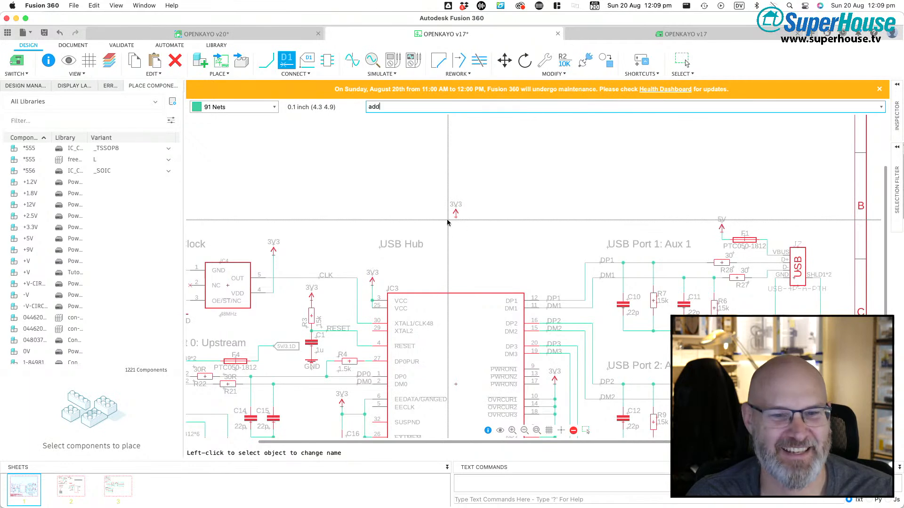
pyautogui.press('Return')
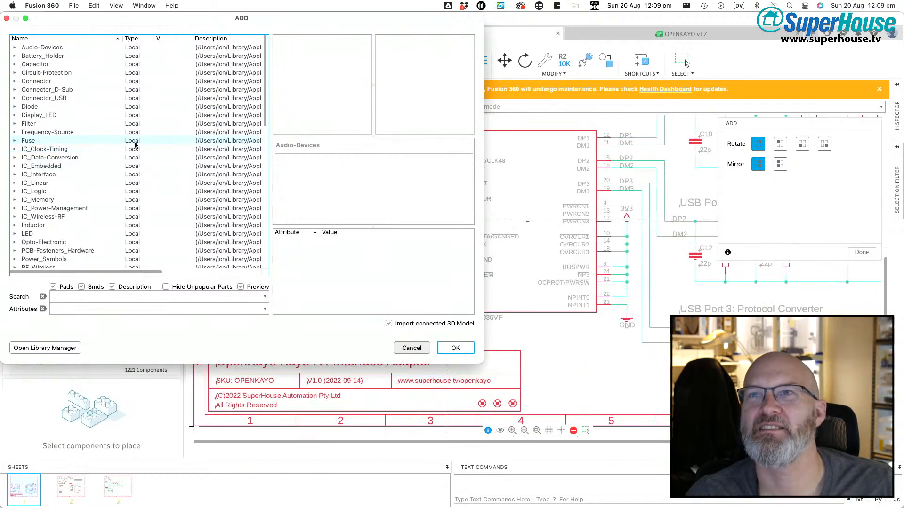
pyautogui.scroll(-10, 135, 145)
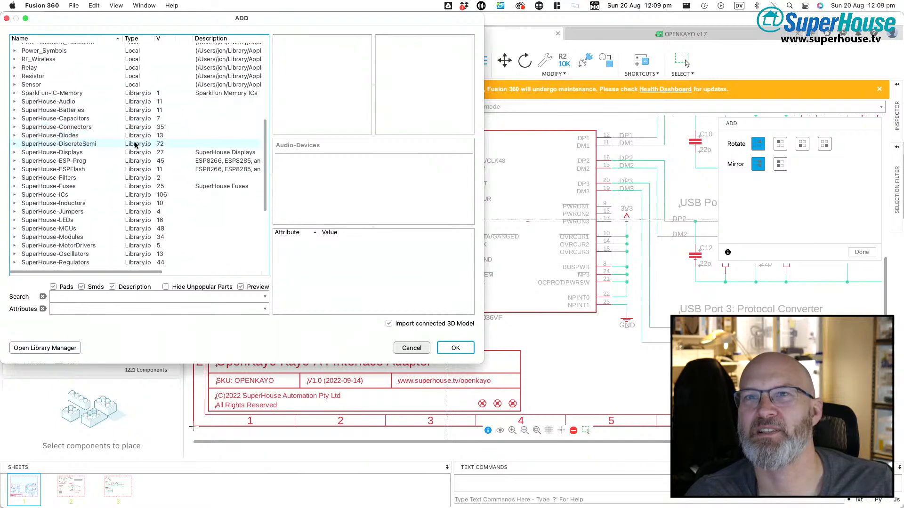
pyautogui.scroll(-5, 135, 145)
pyautogui.scroll(5, 133, 143)
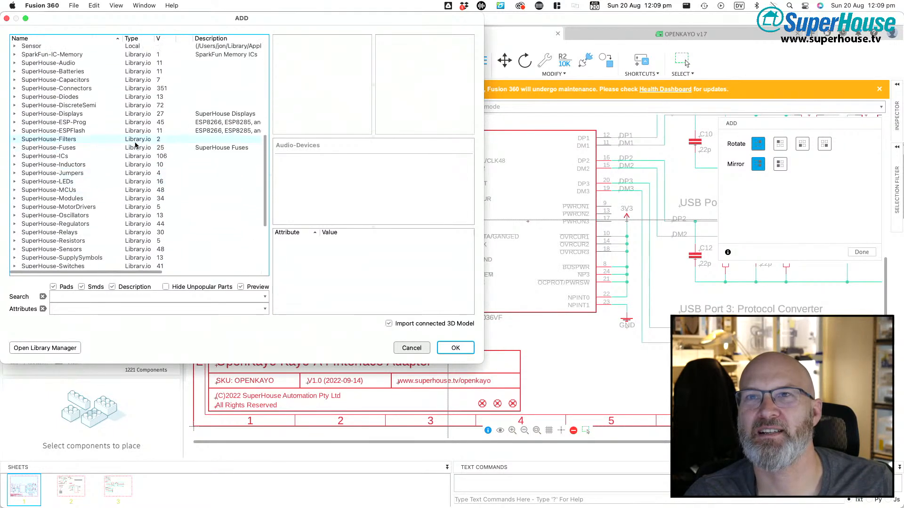
pyautogui.click(18, 115)
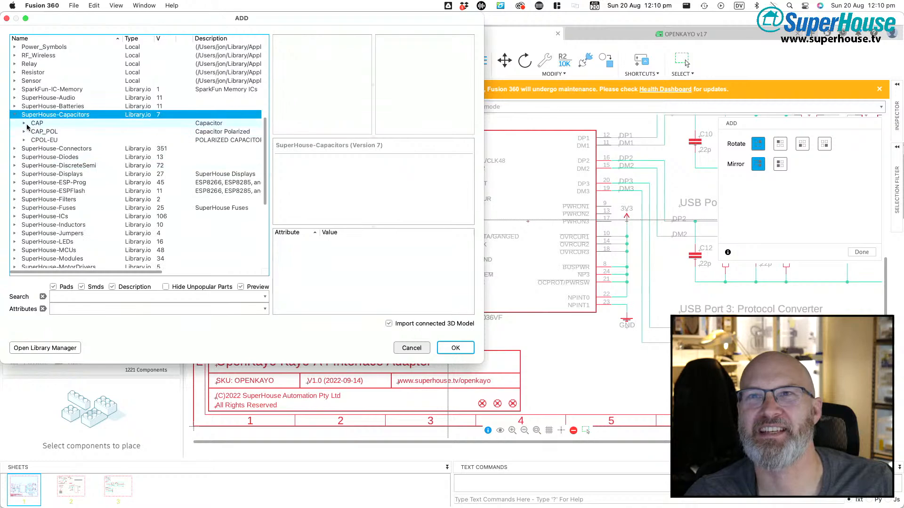
pyautogui.click(24, 123)
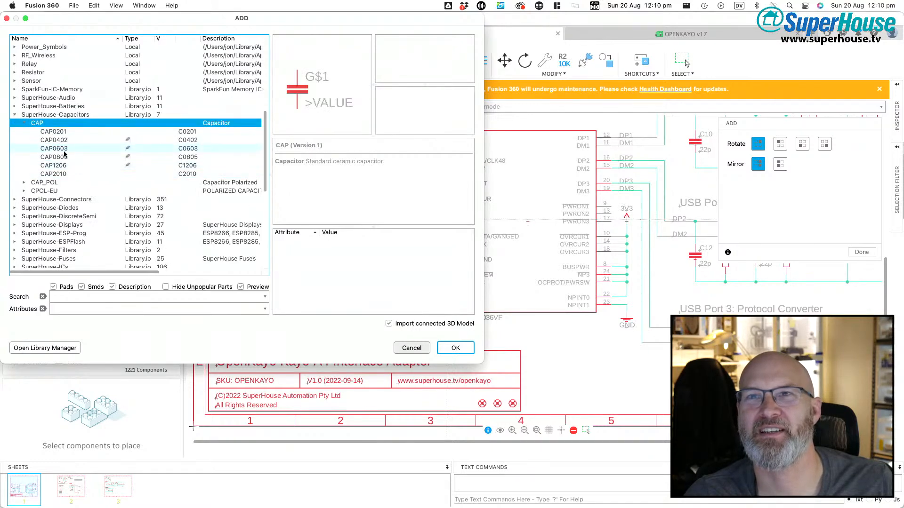
pyautogui.doubleClick(56, 158)
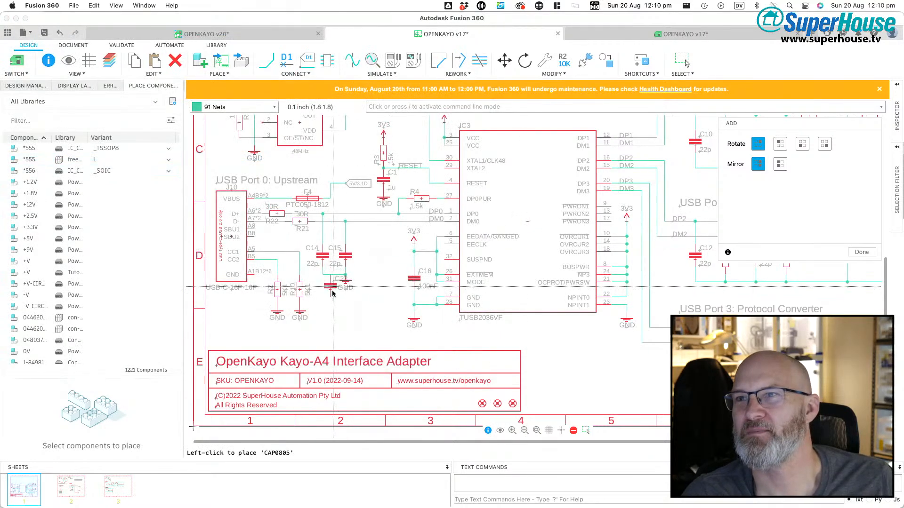
# Step: Place two CAP0805 capacitors above IC3, one directly under the copied 3V3 symbol and one beside it
pyautogui.scroll(-3, 327, 311)
pyautogui.scroll(4, 424, 200)
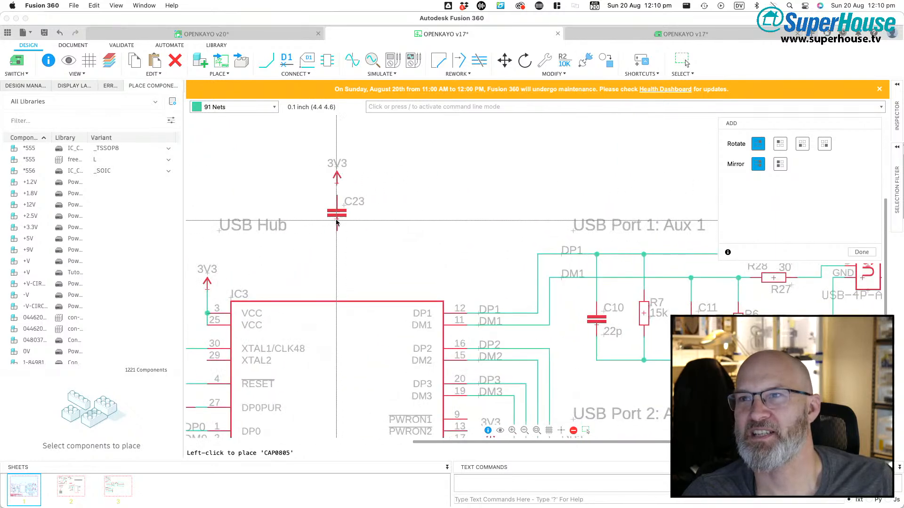
pyautogui.click(342, 221)
pyautogui.click(397, 216)
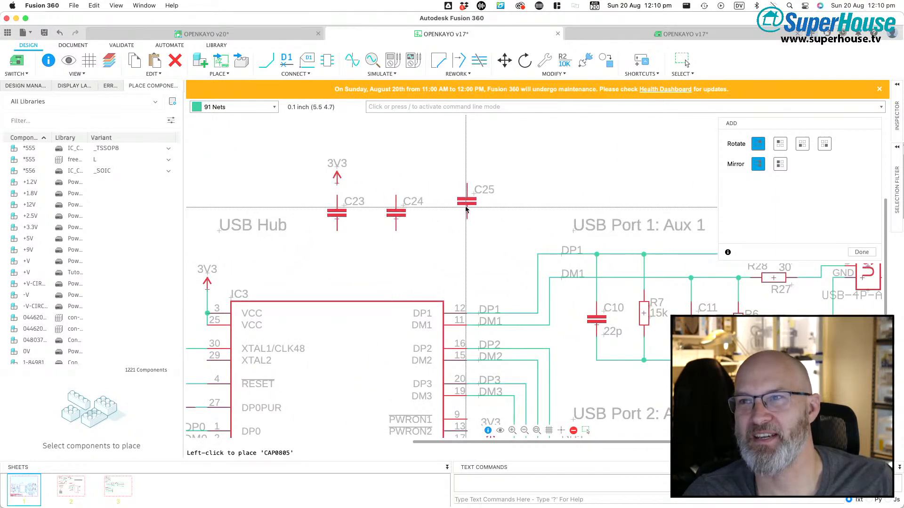
pyautogui.press('Escape')
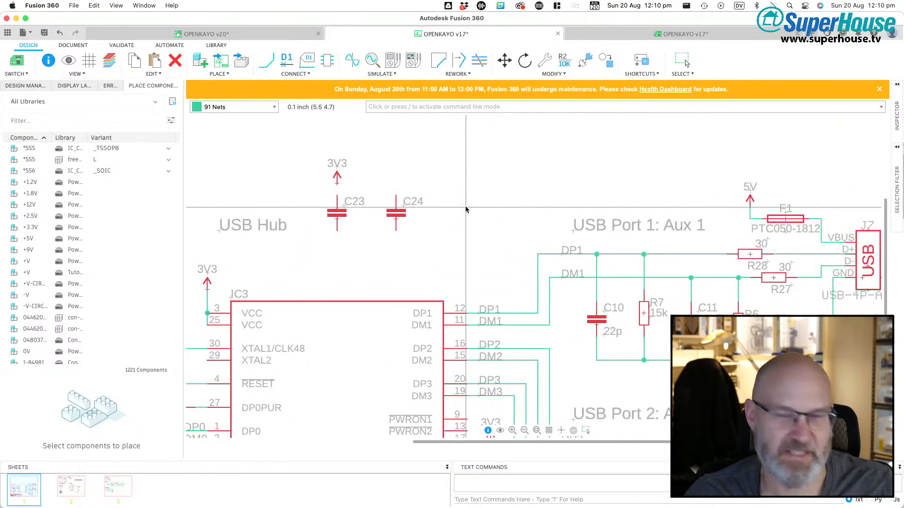
# Step: Set the values of the new capacitors C24 and C23 to 10uF each
pyautogui.press('v')
pyautogui.click(397, 221)
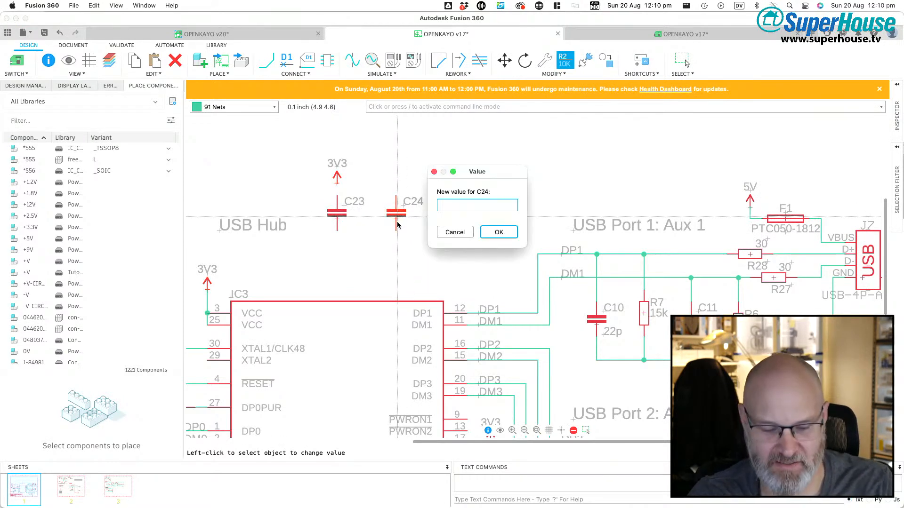
pyautogui.press('Return')
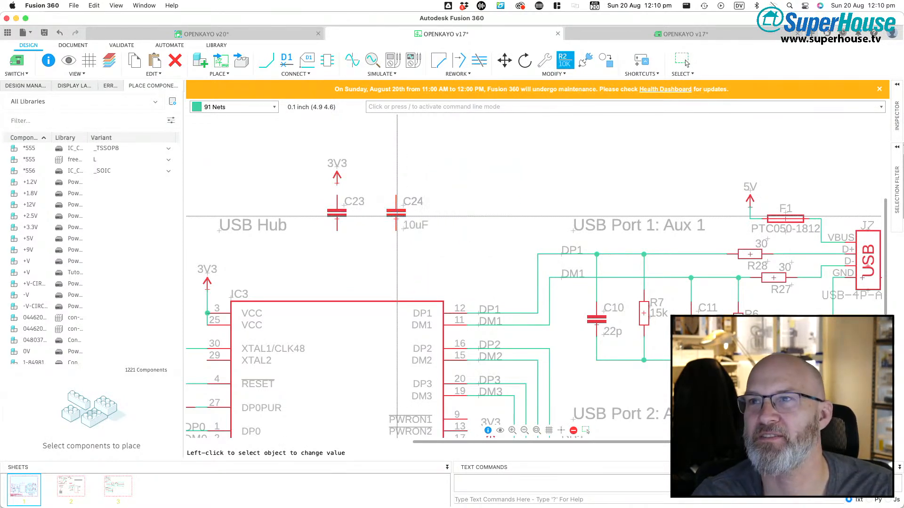
pyautogui.click(334, 218)
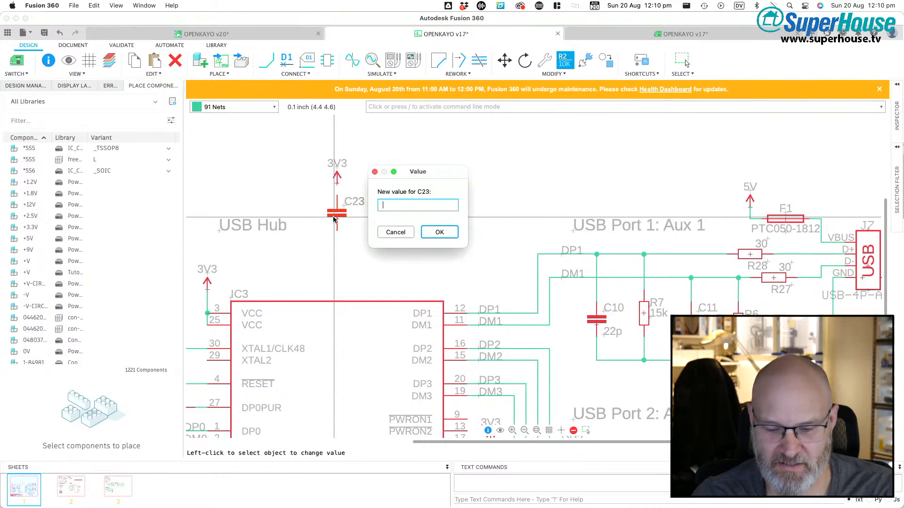
pyautogui.write('10kuF')
pyautogui.press('Return')
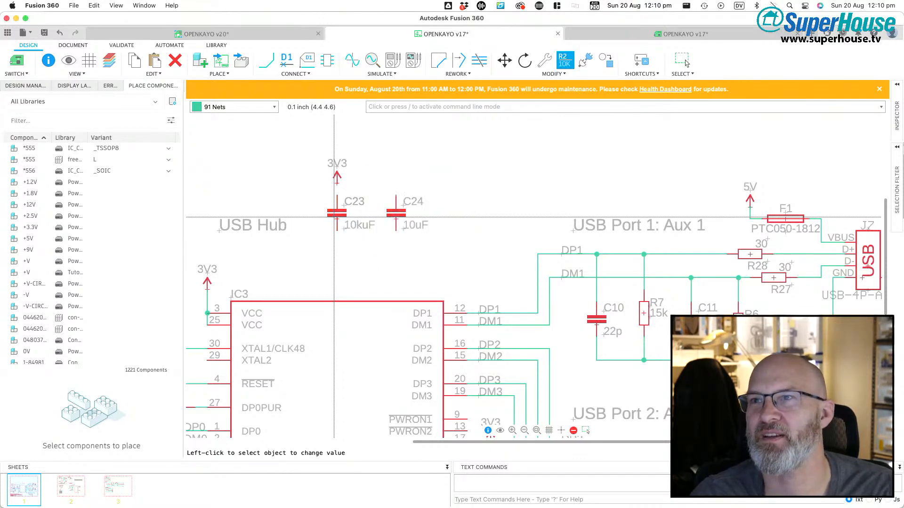
pyautogui.click(335, 219)
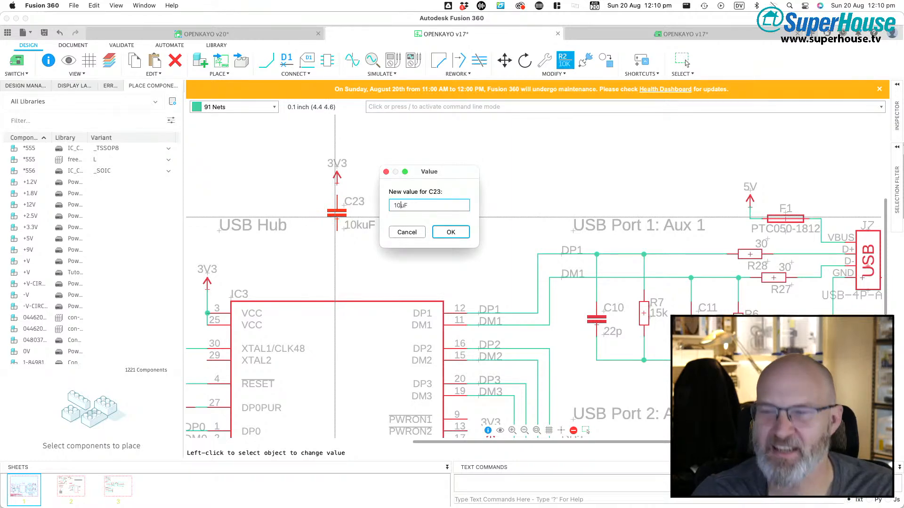
pyautogui.press('Return')
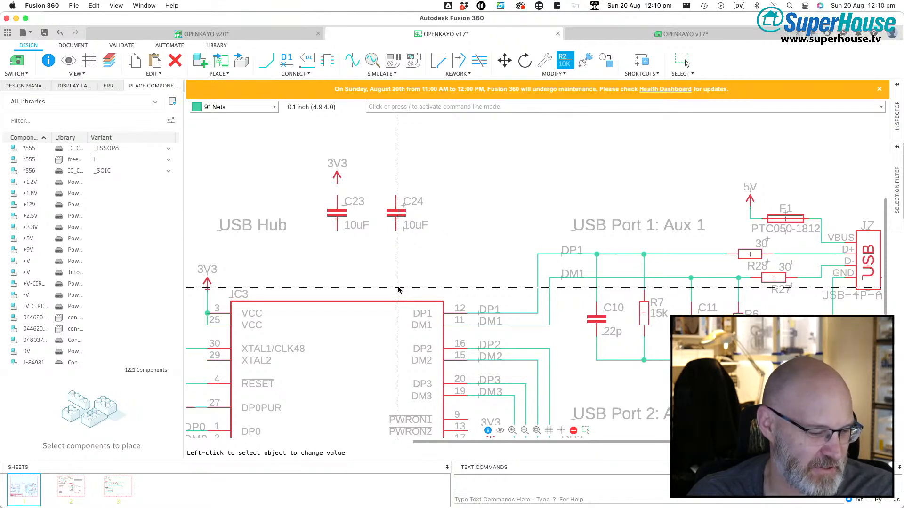
# Step: Copy an existing GND symbol to beneath each of the new capacitors C23 and C24
pyautogui.press('/')
pyautogui.write('copy')
pyautogui.press('Return')
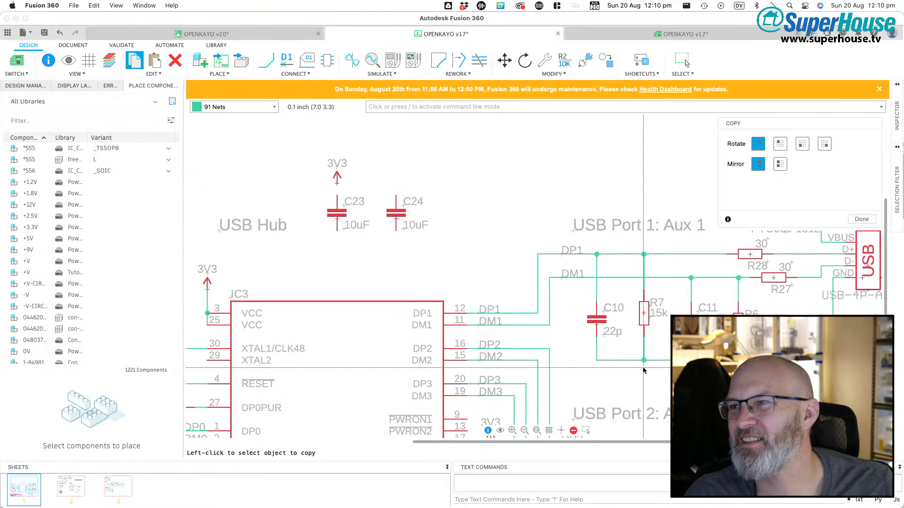
pyautogui.scroll(-4, 644, 371)
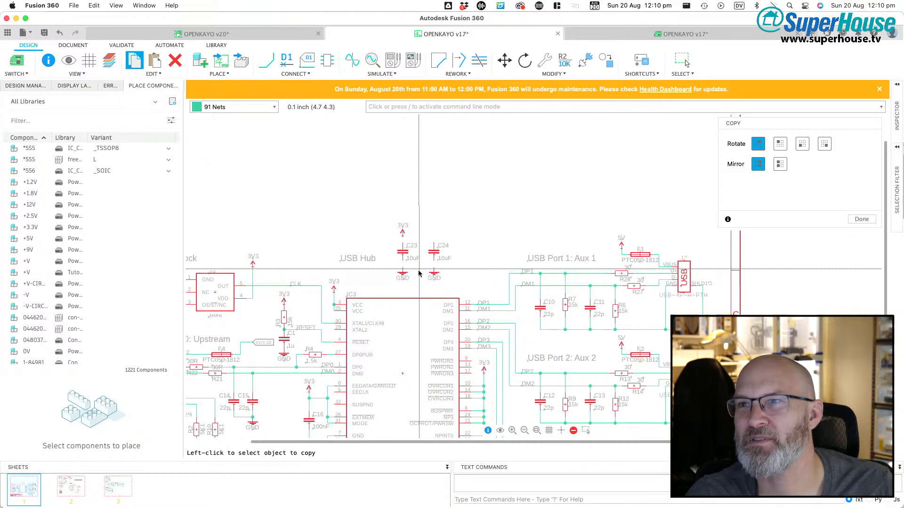
# Step: Draw net wires connecting C23 and C24 to the 3V3 symbols above them and the GND symbols below them
pyautogui.scroll(1, 439, 225)
pyautogui.scroll(3, 439, 224)
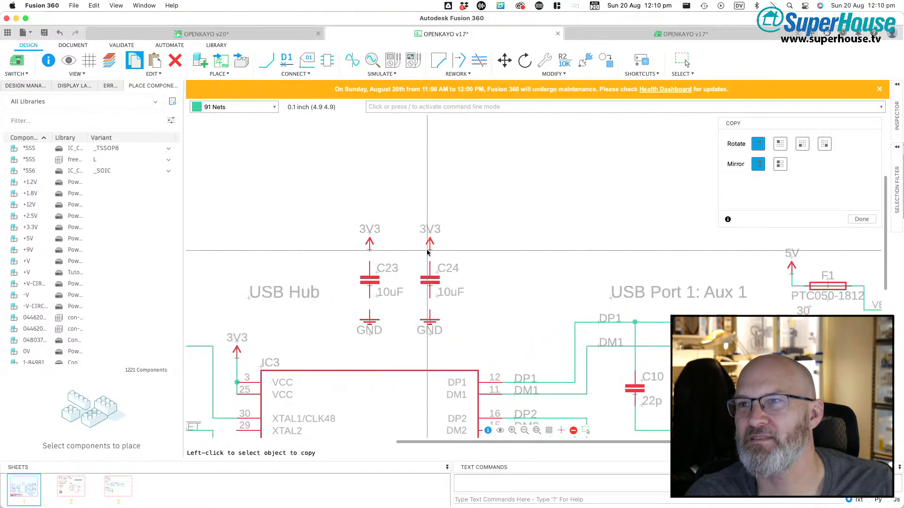
pyautogui.press('n')
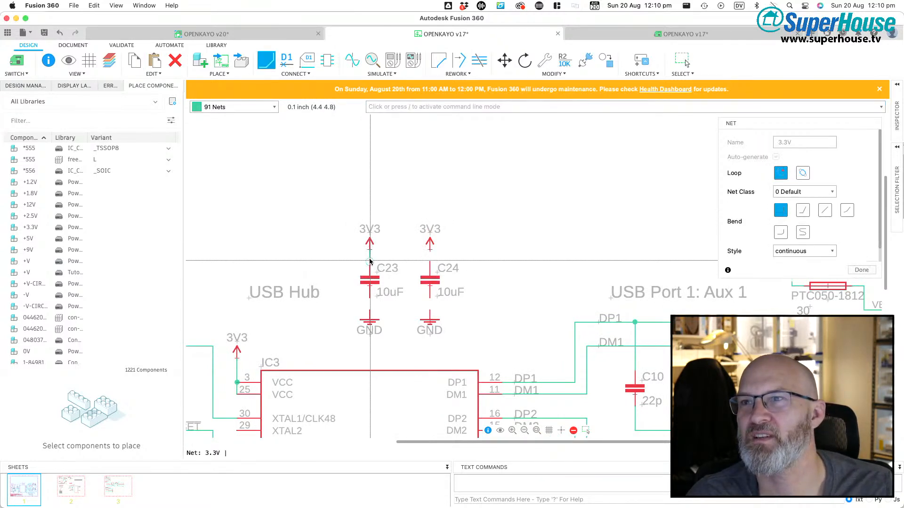
pyautogui.click(371, 300)
pyautogui.click(371, 311)
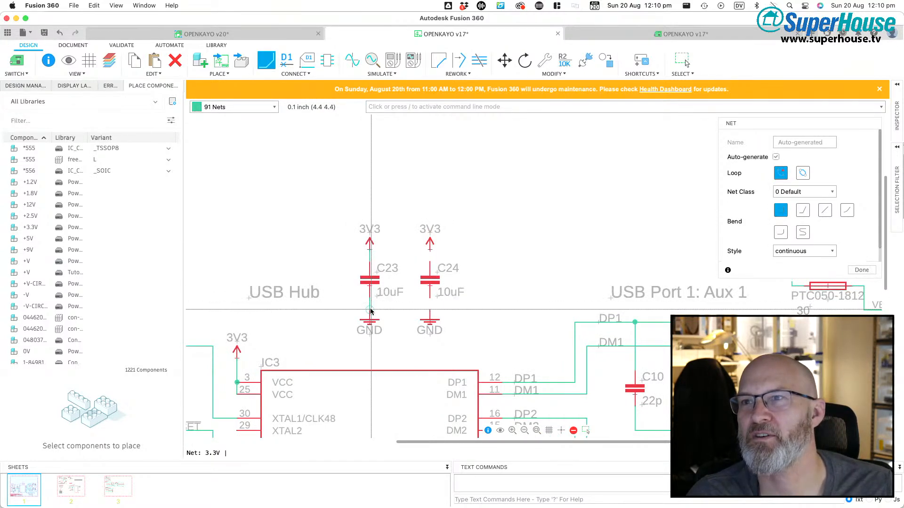
pyautogui.click(429, 309)
pyautogui.click(430, 299)
pyautogui.click(430, 261)
pyautogui.click(430, 252)
pyautogui.scroll(-5, 396, 259)
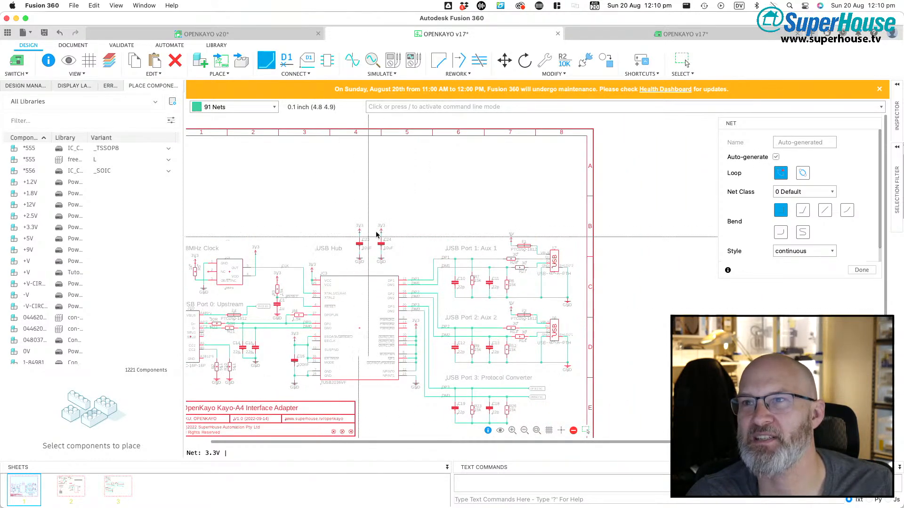
# Step: Examine the two new 10uF capacitors beside the board outline and compare them with C23 and C24 in the schematic
pyautogui.click(655, 35)
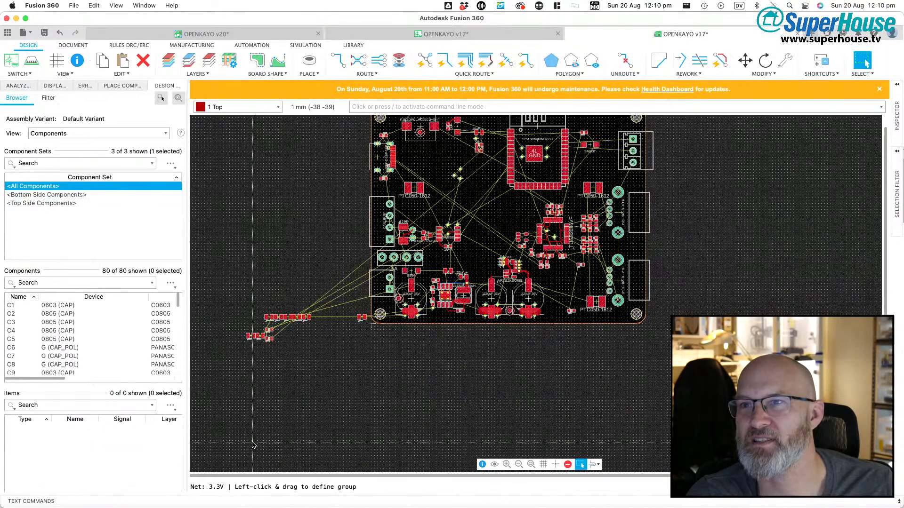
pyautogui.scroll(5, 258, 370)
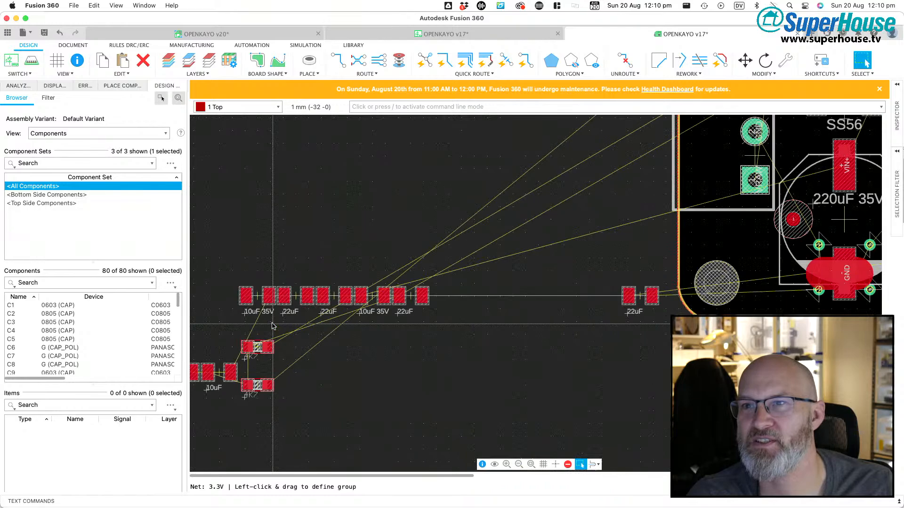
pyautogui.scroll(-5, 273, 326)
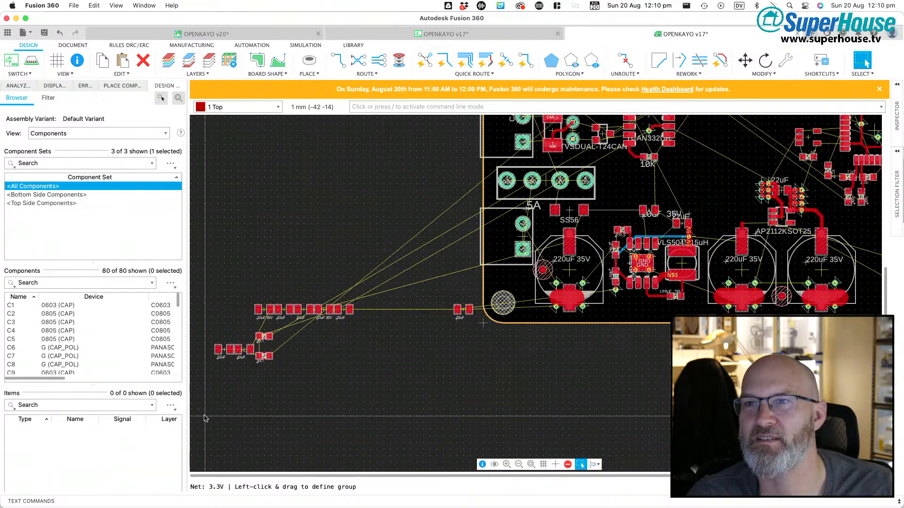
pyautogui.scroll(5, 204, 418)
pyautogui.scroll(-4, 207, 417)
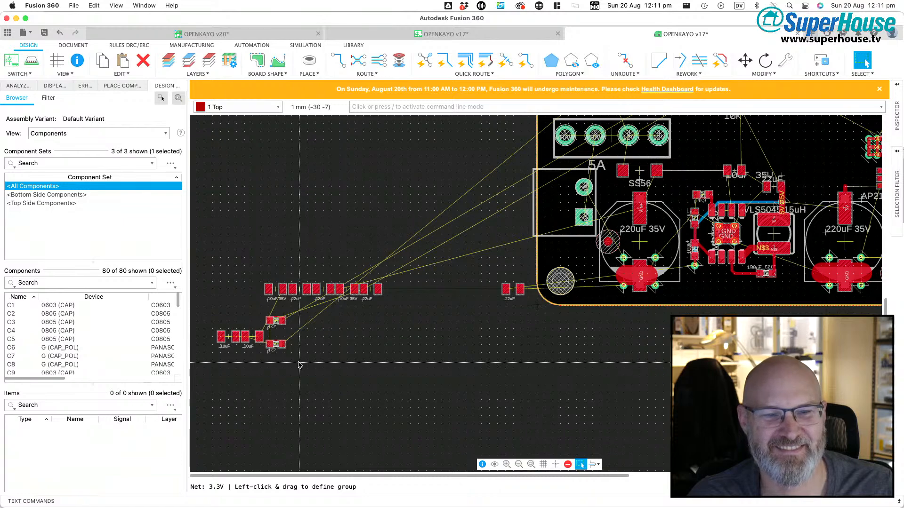
pyautogui.click(469, 36)
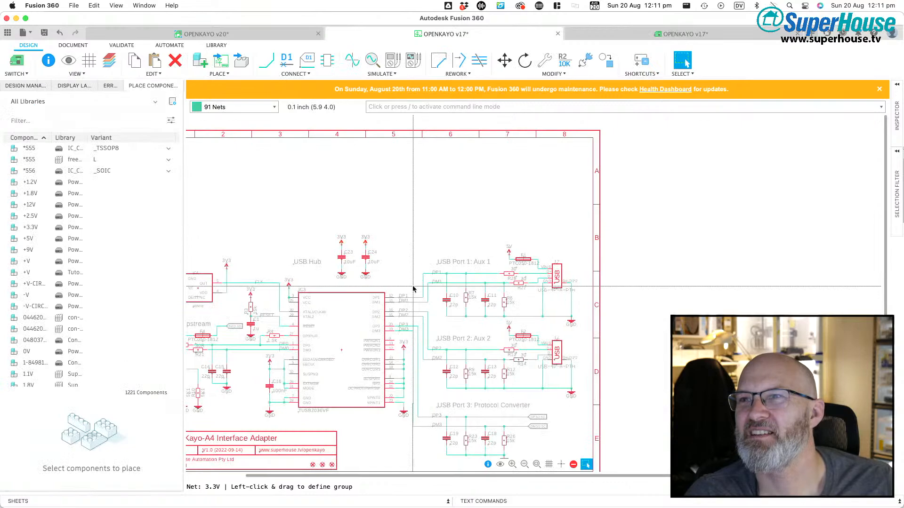
pyautogui.scroll(6, 347, 245)
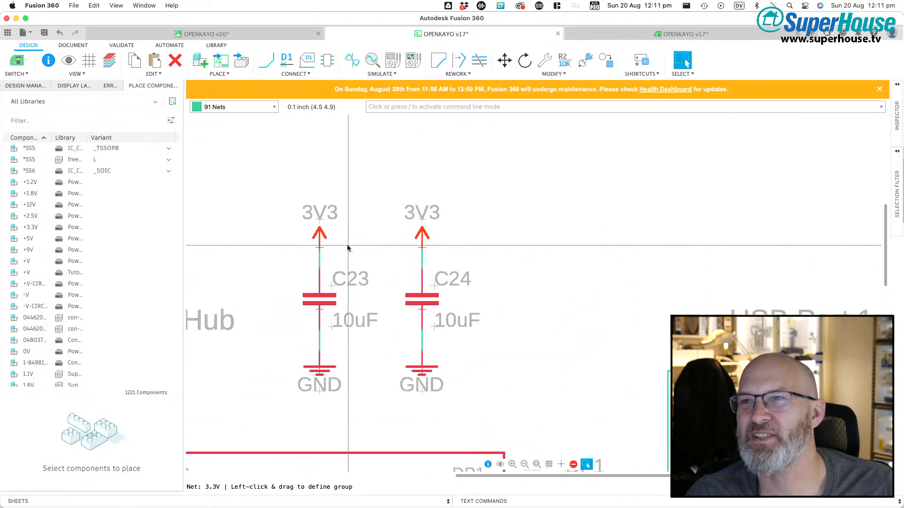
pyautogui.scroll(-6, 348, 245)
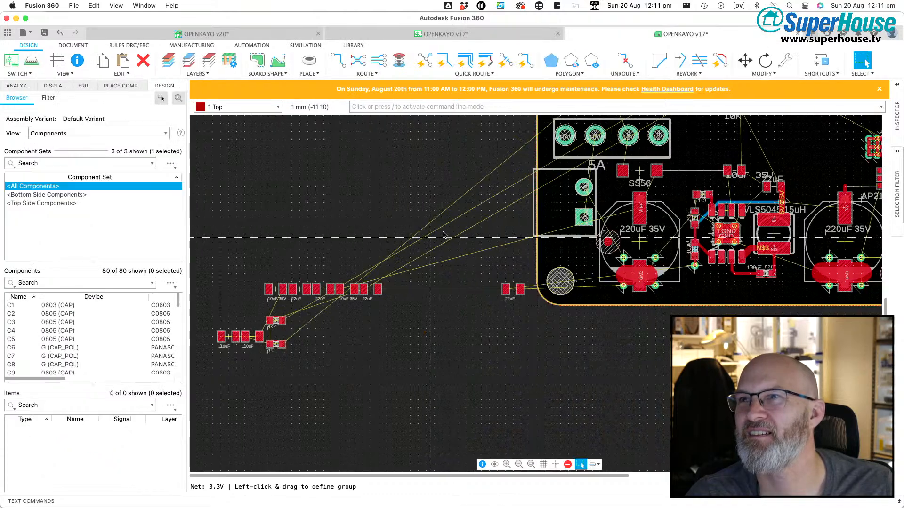
pyautogui.scroll(5, 207, 400)
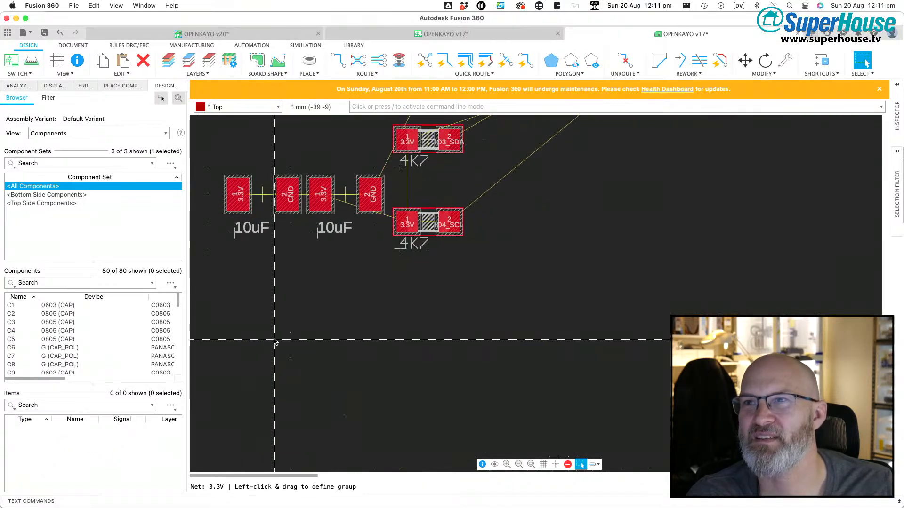
pyautogui.scroll(-3, 284, 383)
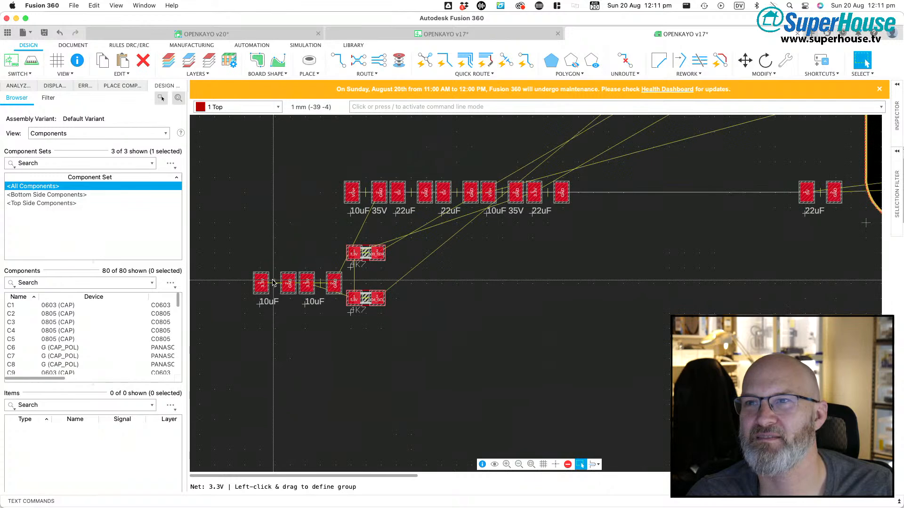
pyautogui.scroll(1, 263, 278)
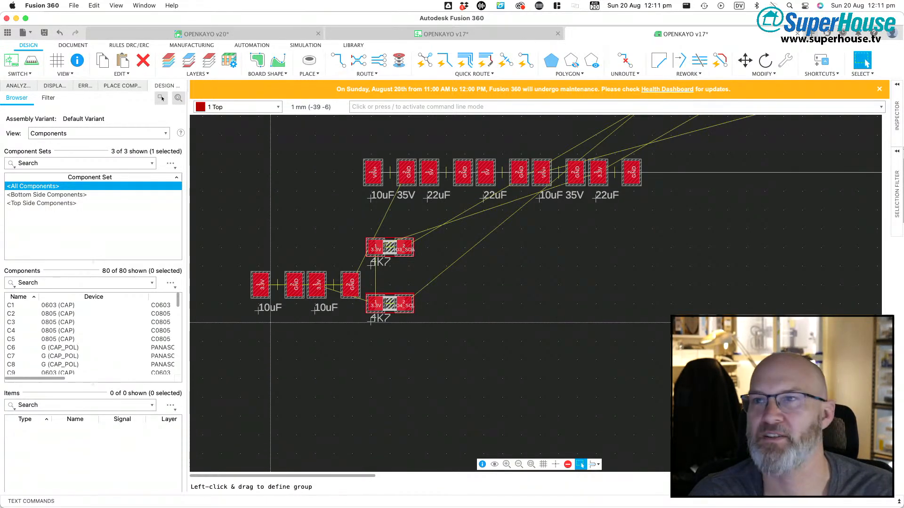
pyautogui.moveTo(232, 253); pyautogui.dragTo(348, 329)
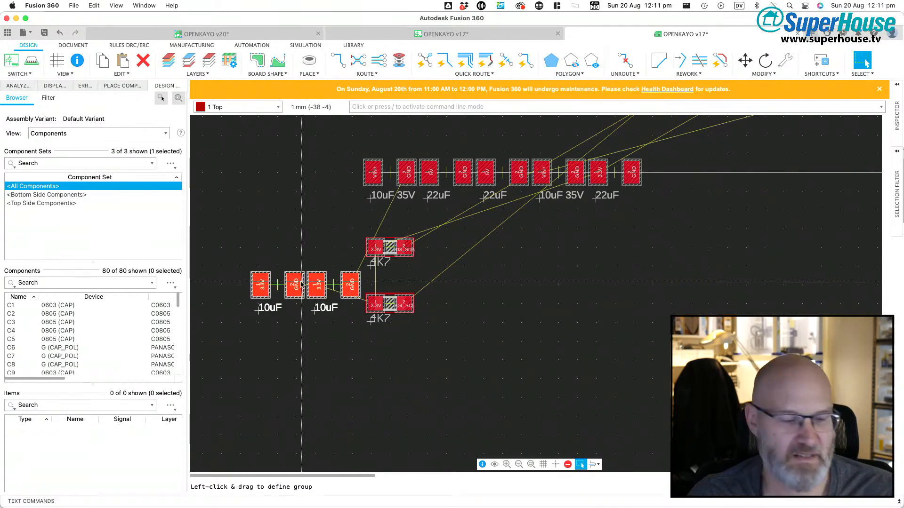
pyautogui.press('m')
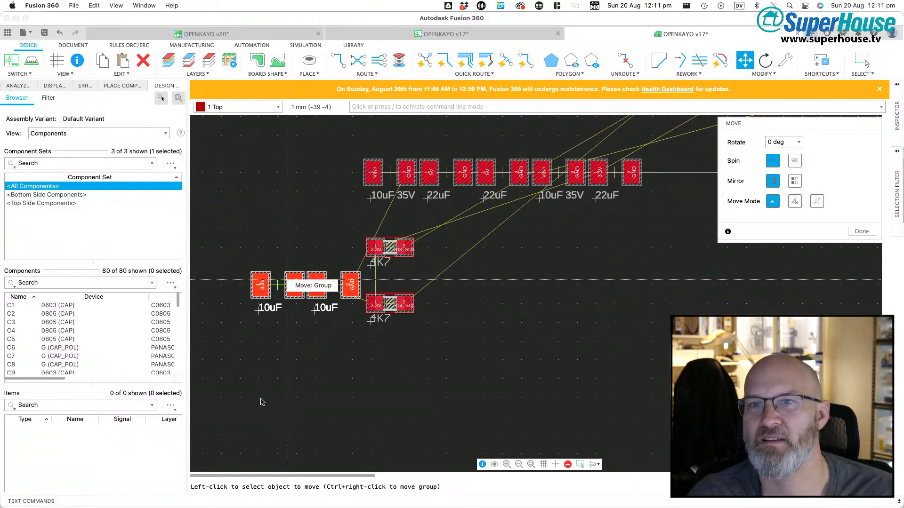
pyautogui.press('Escape')
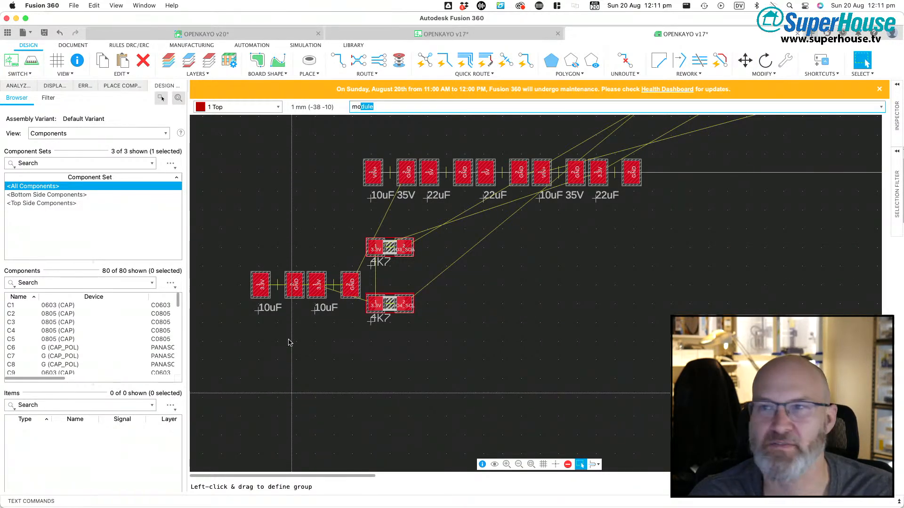
pyautogui.press('m')
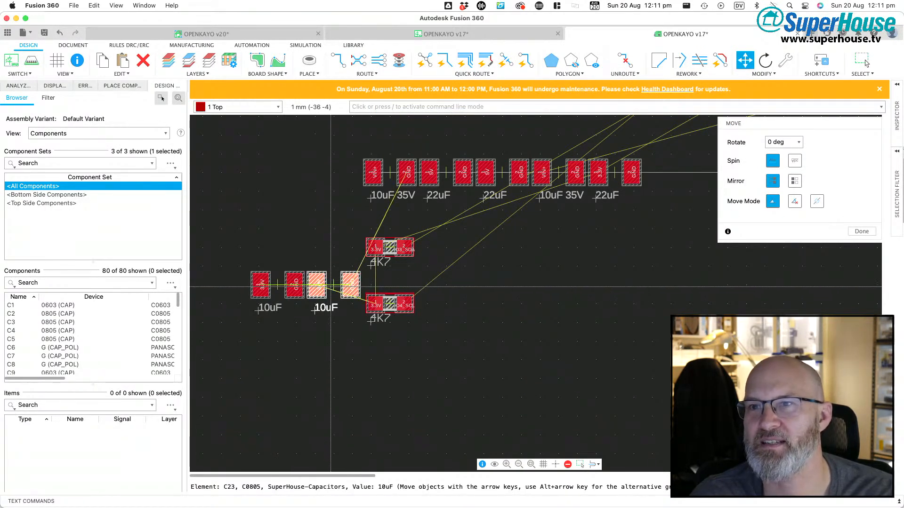
pyautogui.scroll(-5, 292, 345)
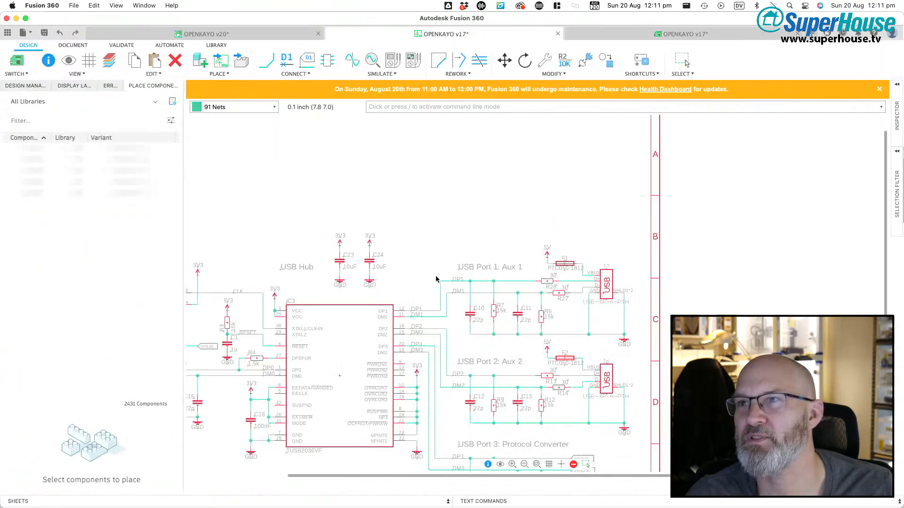
# Step: Return to the board layout and move both new 10uF capacitors as a group to just above and left of the TUSB2036VF
pyautogui.click(667, 34)
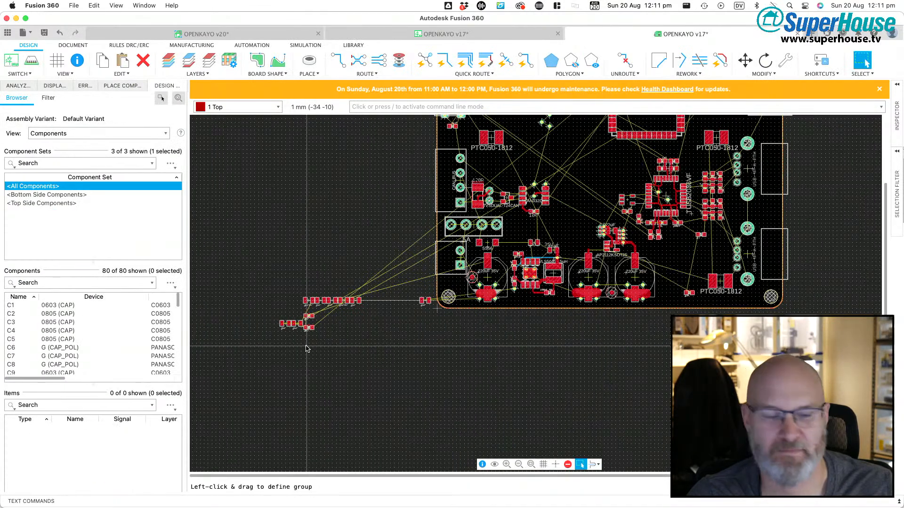
pyautogui.moveTo(257, 304); pyautogui.dragTo(303, 351)
pyautogui.press('m')
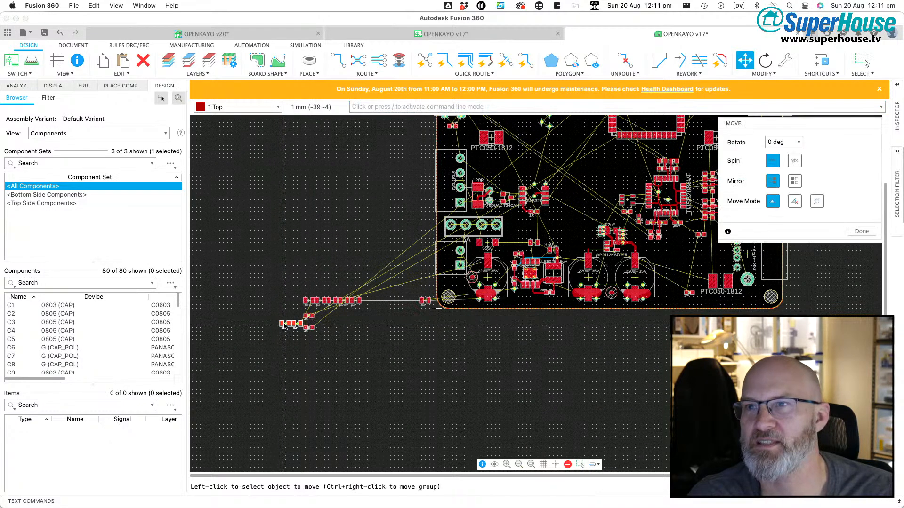
pyautogui.keyDown('ctrl'); pyautogui.rightClick(284, 323); pyautogui.keyUp('ctrl')
pyautogui.click(311, 230)
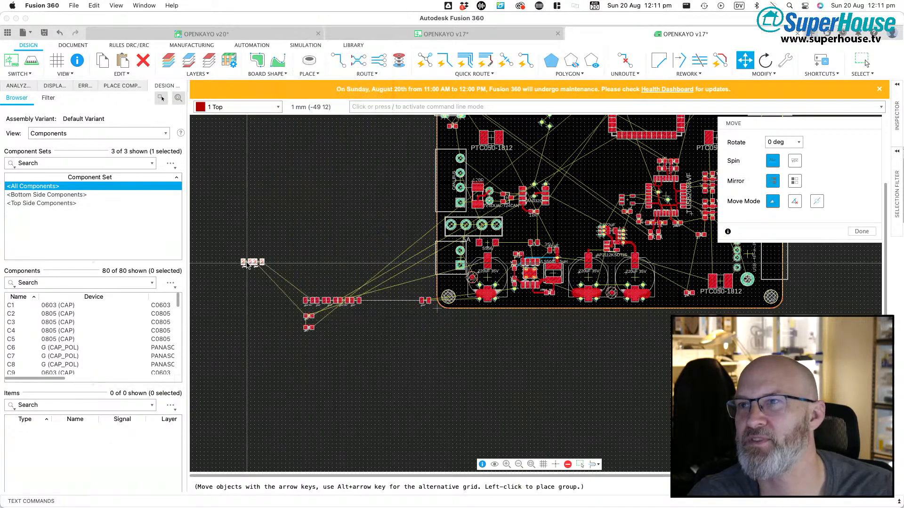
pyautogui.scroll(-3, 266, 296)
pyautogui.scroll(10, 527, 231)
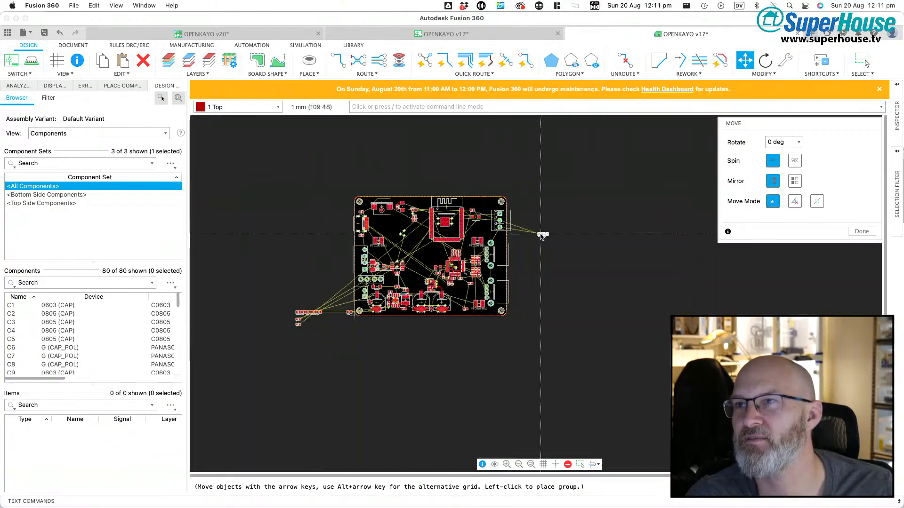
pyautogui.scroll(-6, 438, 253)
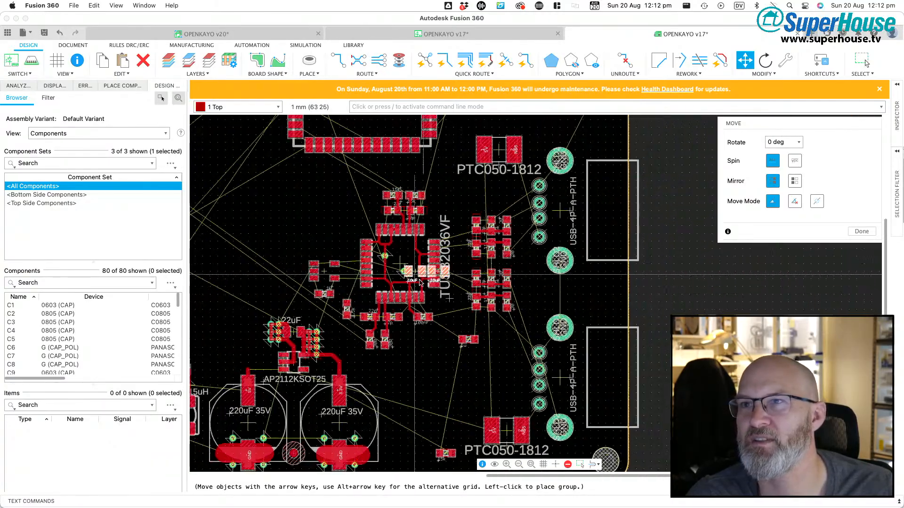
pyautogui.click(322, 265)
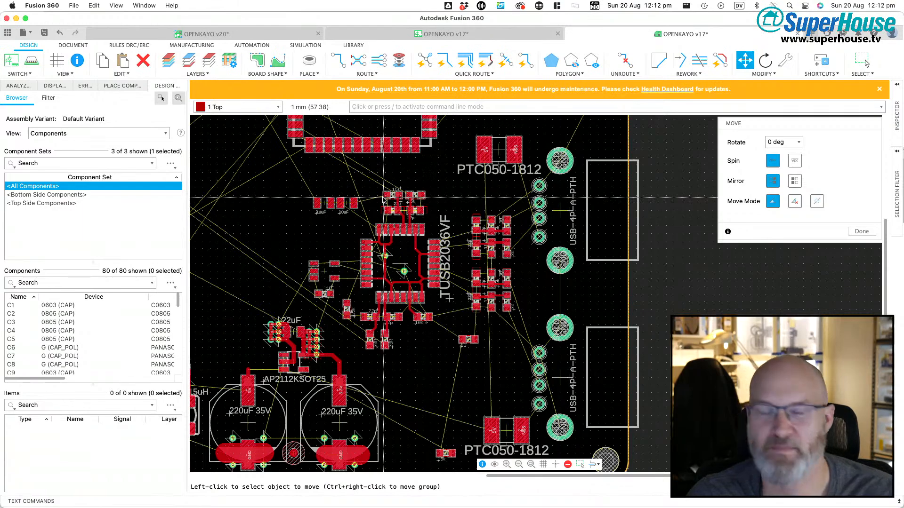
# Step: Inspect the supply routing around the TUSB2036VF and highlight the 3.3V net with the Show command
pyautogui.scroll(3, 389, 227)
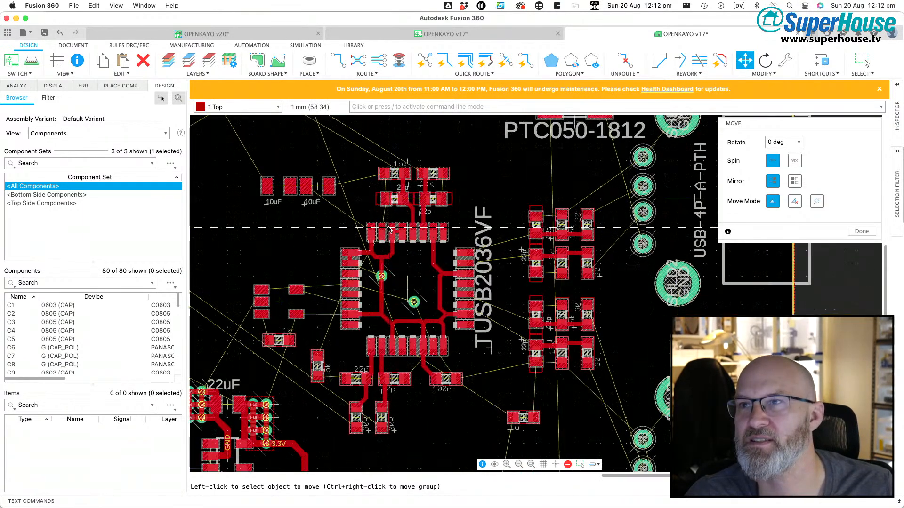
pyautogui.scroll(3, 387, 284)
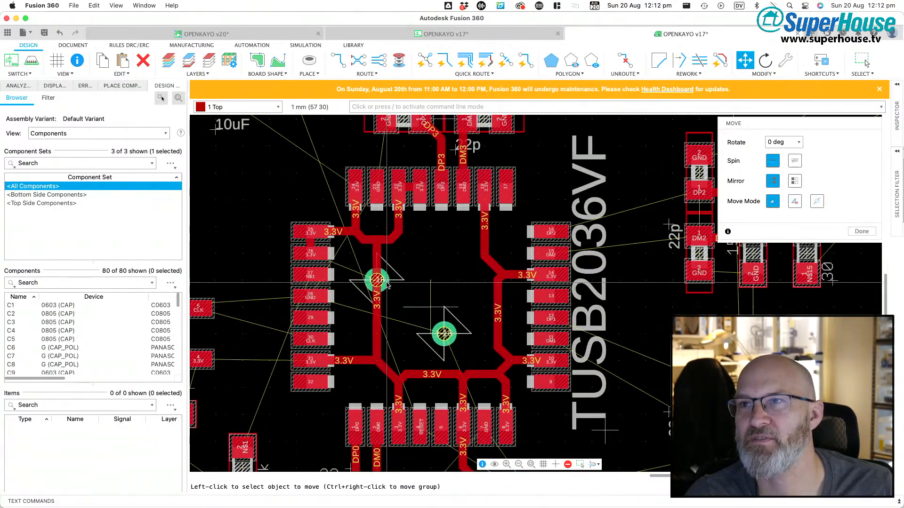
pyautogui.scroll(-3, 387, 284)
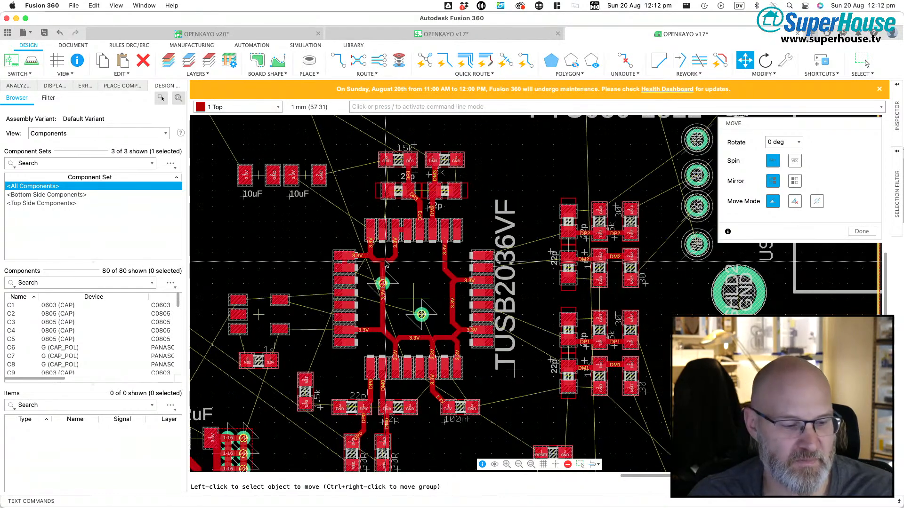
pyautogui.press('s')
pyautogui.click(384, 259)
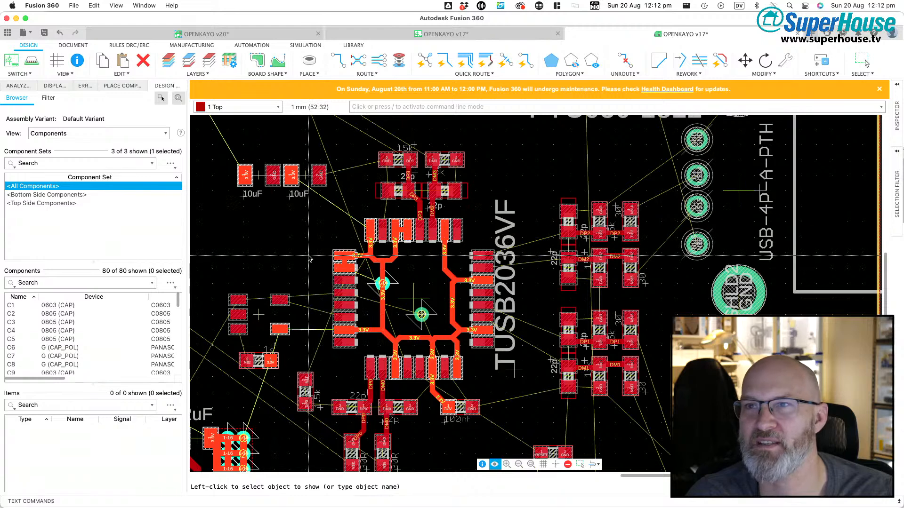
# Step: Rotate both 10uF capacitors upright, placing C24 beside the TUSB2036VF's upper-left corner and C23 near its lower-right corner
pyautogui.press('m')
pyautogui.click(259, 175)
pyautogui.rightClick(283, 212)
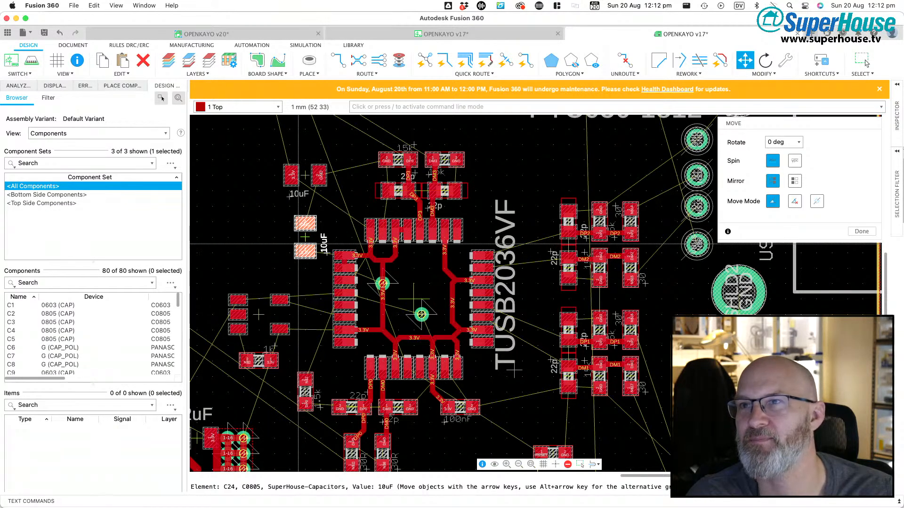
pyautogui.click(298, 245)
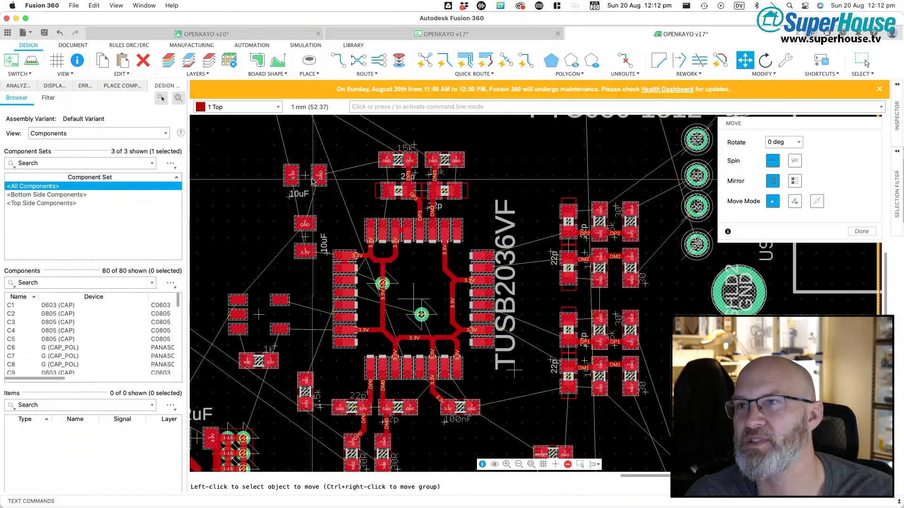
pyautogui.click(302, 178)
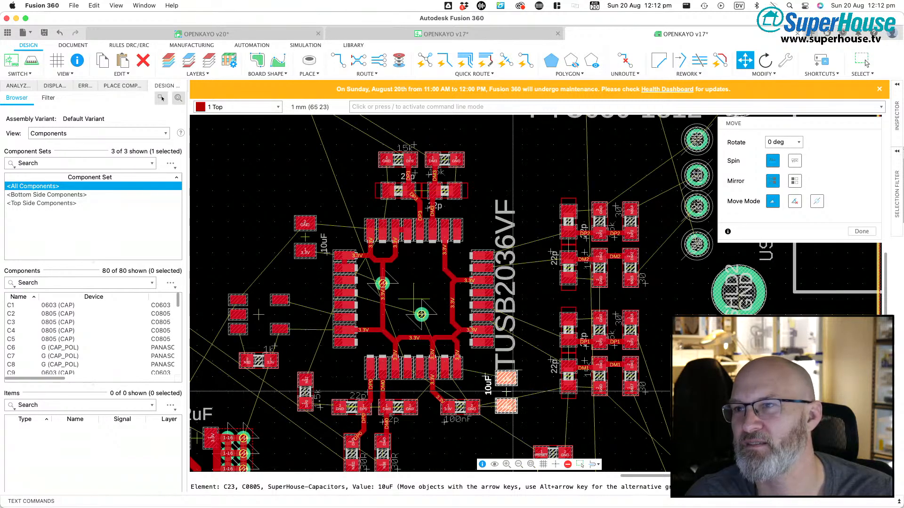
pyautogui.click(511, 387)
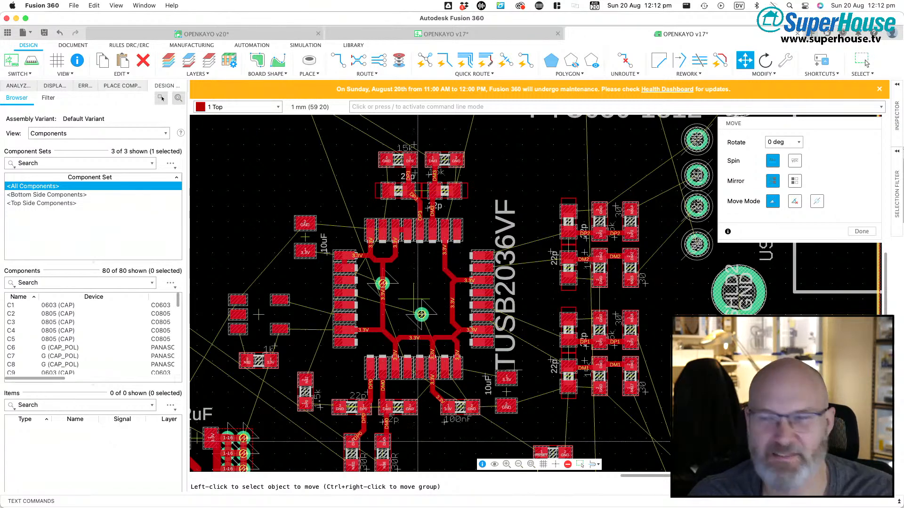
# Step: Recalculate the ratsnest to fill the copper pours around the TUSB2036VF, and undo the fill
pyautogui.press('r')
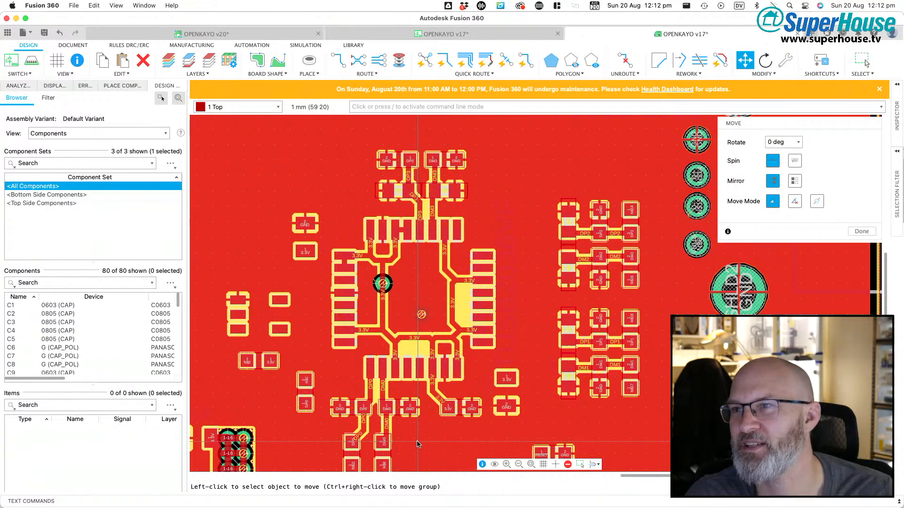
pyautogui.press('Escape')
pyautogui.press('super+z')
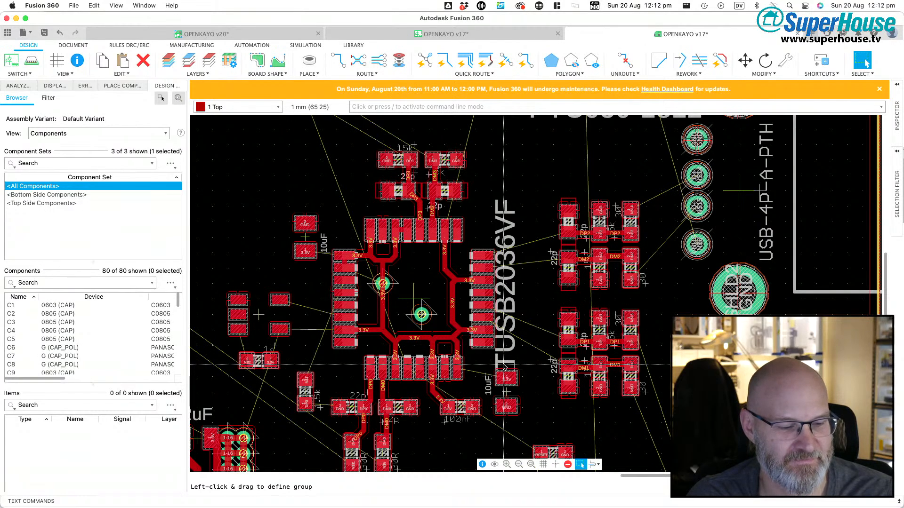
# Step: Route a 0.3048 mm wide 3.3V trace from the upper-left 10uF capacitor to pin 25 of the TUSB2036VF
pyautogui.press('r')
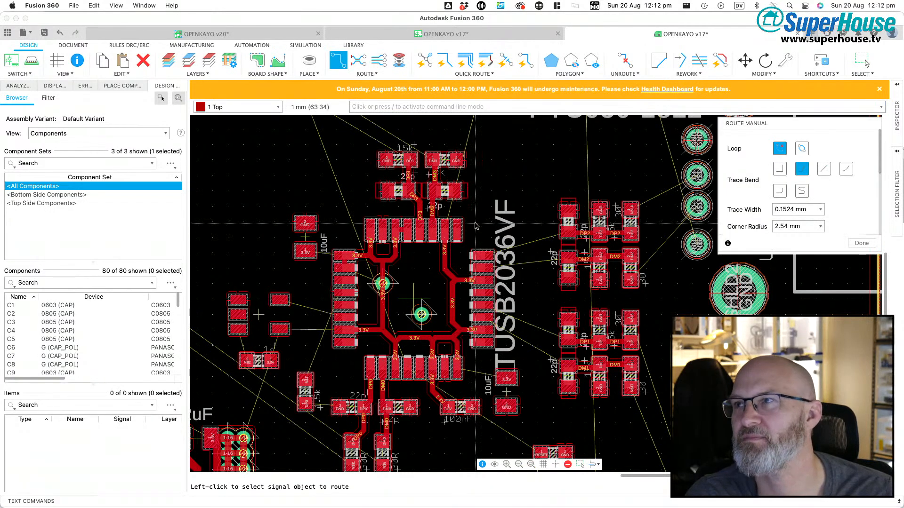
pyautogui.click(819, 210)
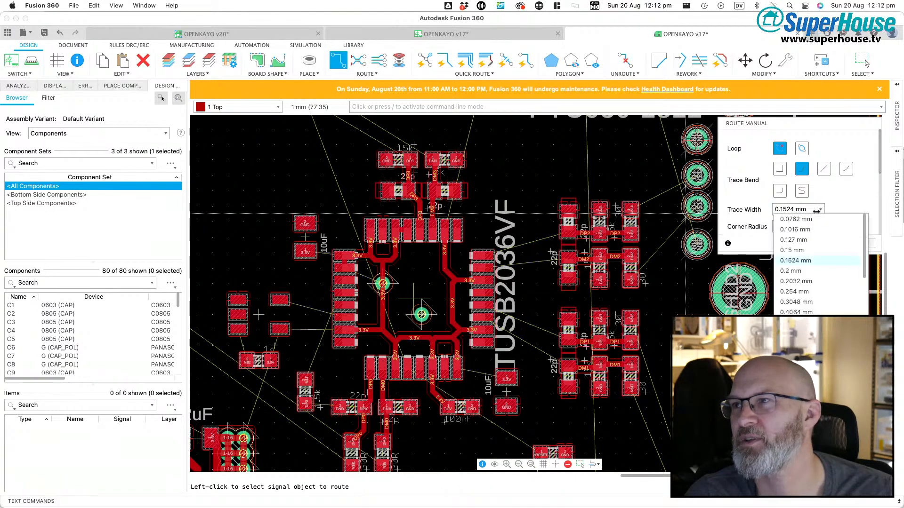
pyautogui.click(803, 302)
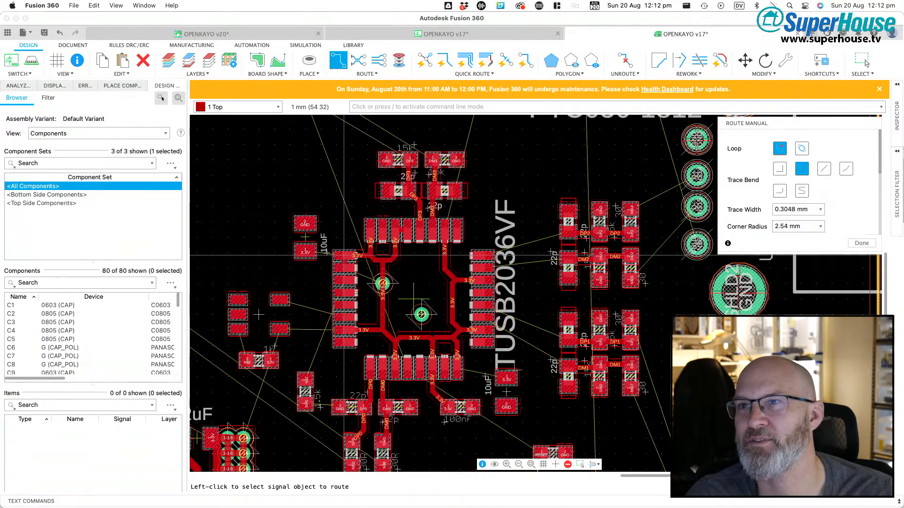
pyautogui.click(304, 251)
pyautogui.press('Escape')
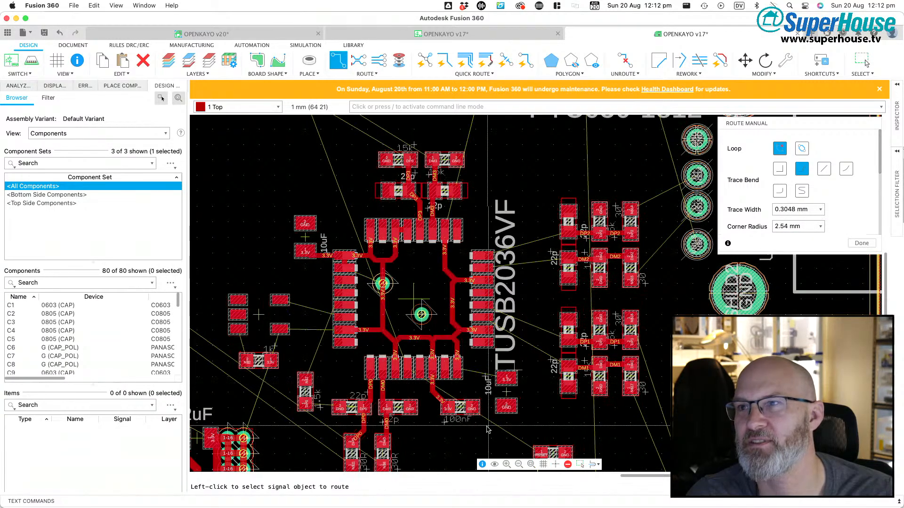
# Step: Route a 3.3V trace from pin 8 of the TUSB2036VF to the 3.3V pad of the lower-right 10uF capacitor
pyautogui.scroll(5, 504, 372)
pyautogui.click(313, 367)
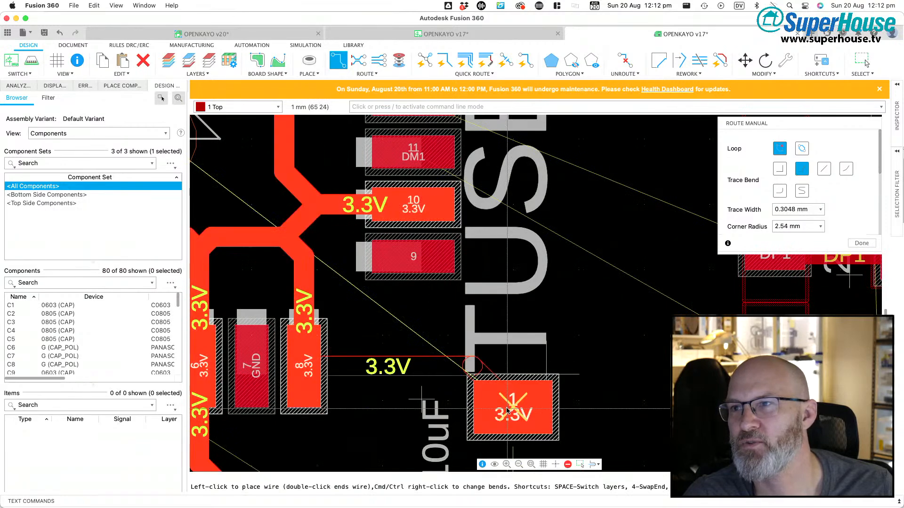
pyautogui.click(505, 407)
pyautogui.scroll(-5, 460, 325)
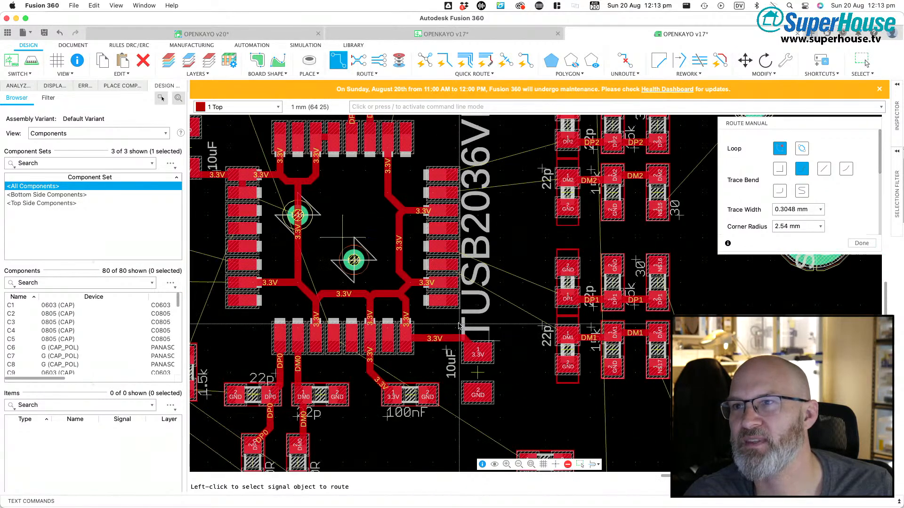
# Step: Copy the 3.3V via inside the TUSB2036VF footprint to just beside the 3.3V pad of each 10uF capacitor
pyautogui.scroll(-3, 460, 325)
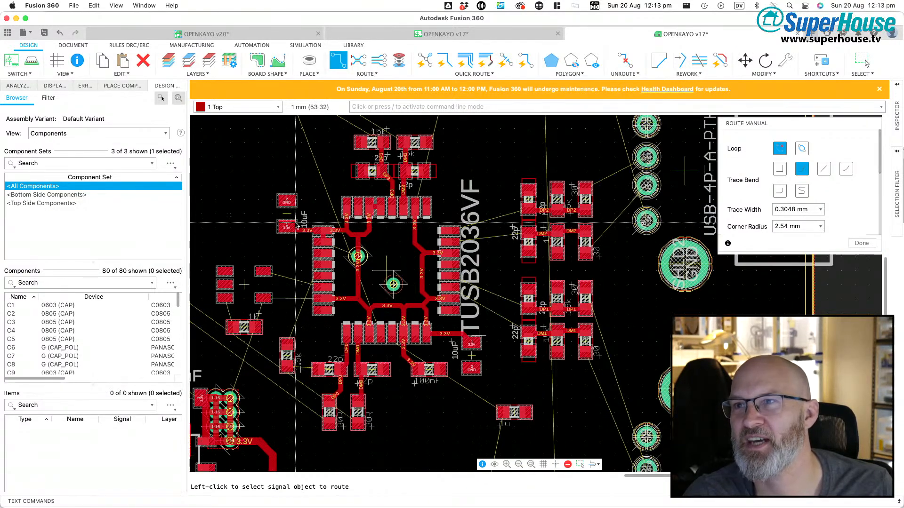
pyautogui.scroll(4, 394, 254)
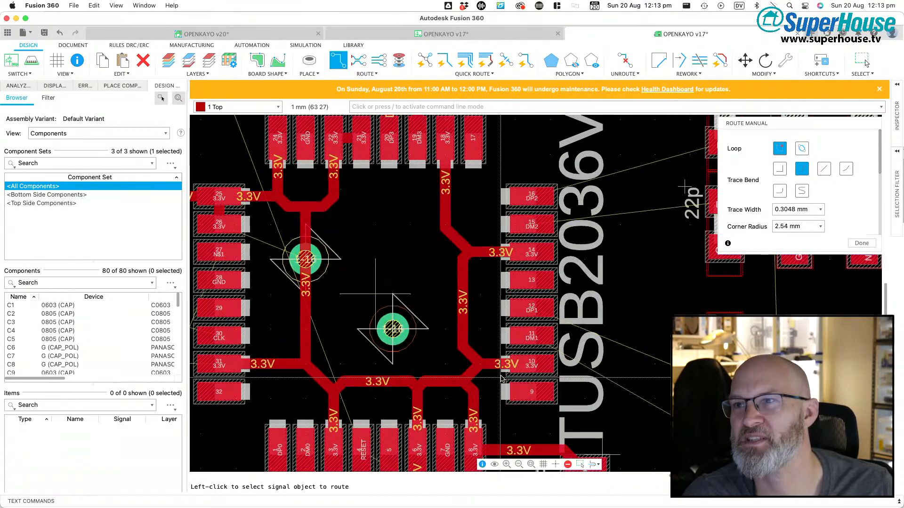
pyautogui.scroll(-4, 502, 379)
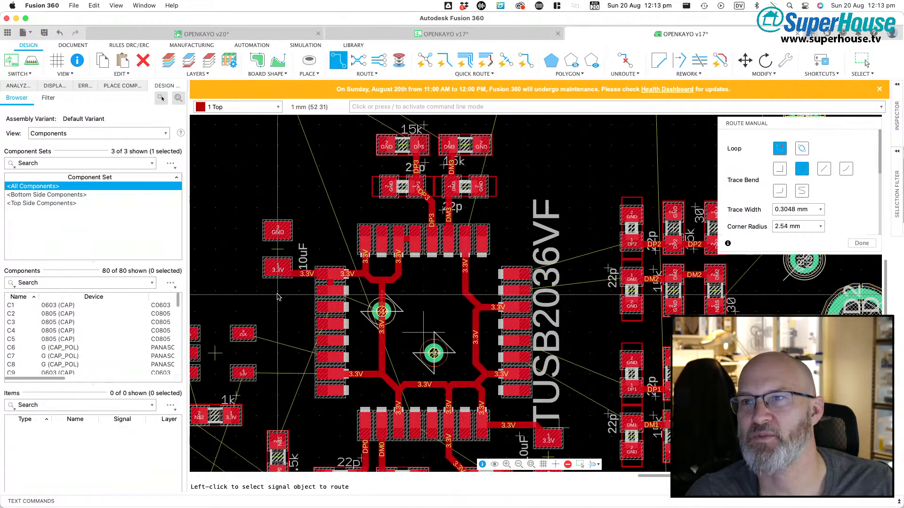
pyautogui.press('Return')
pyautogui.click(382, 312)
pyautogui.click(278, 290)
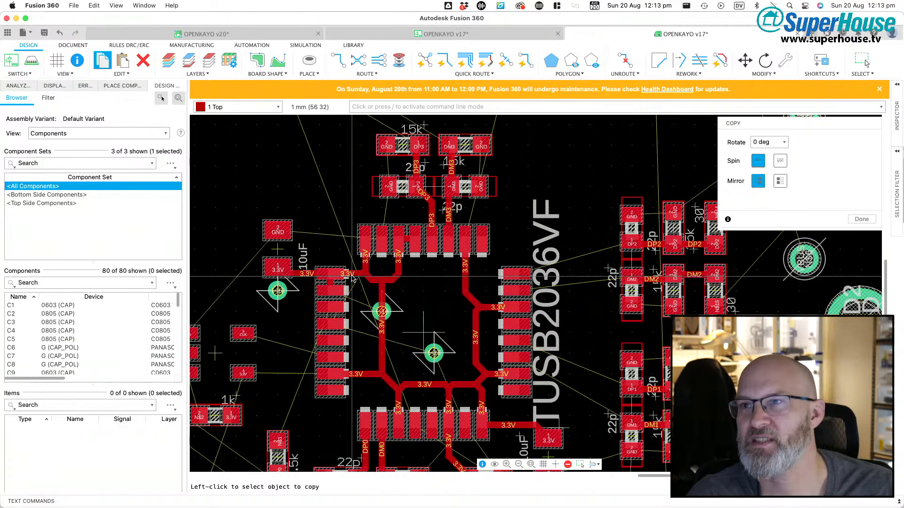
pyautogui.scroll(-3, 308, 295)
pyautogui.click(300, 287)
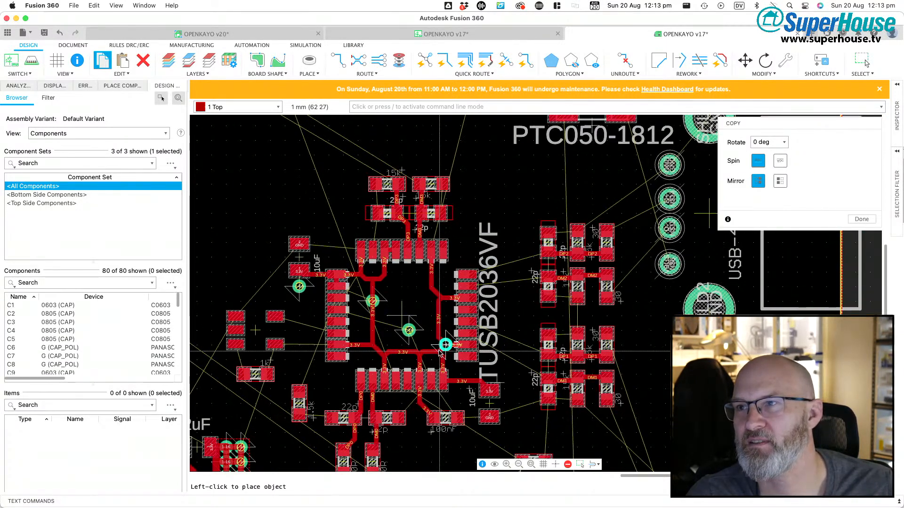
pyautogui.click(490, 376)
# Step: Route short traces connecting the 3.3V pads of both 10uF capacitors to their adjacent new vias
pyautogui.scroll(5, 481, 404)
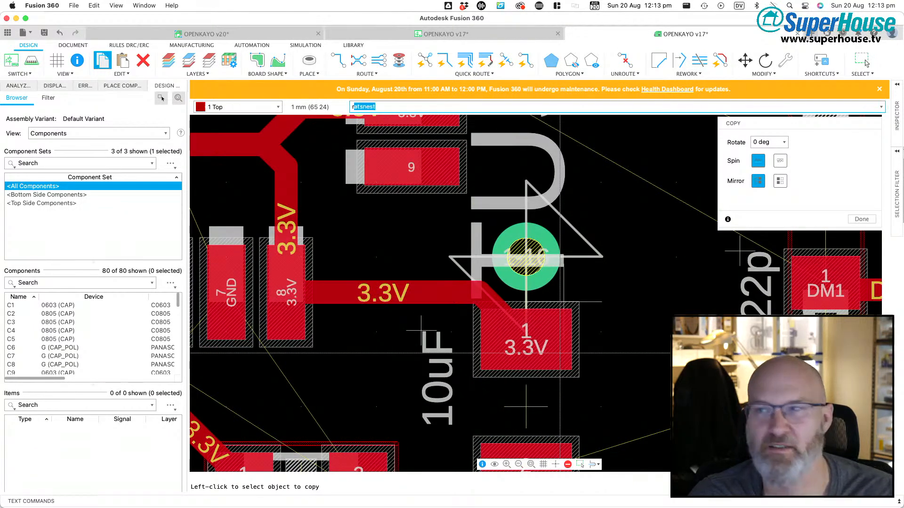
pyautogui.press('r')
pyautogui.click(529, 338)
pyautogui.click(527, 258)
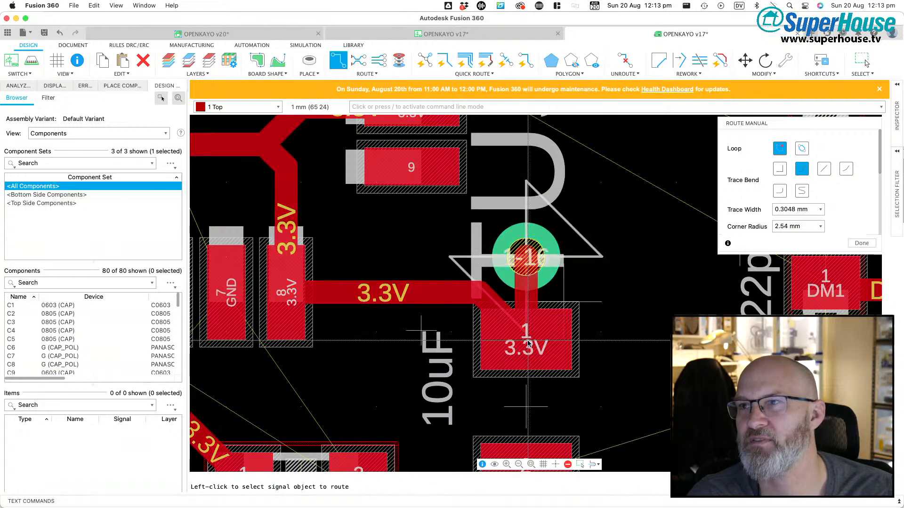
pyautogui.scroll(-3, 398, 278)
pyautogui.hscroll(-7, 396, 275)
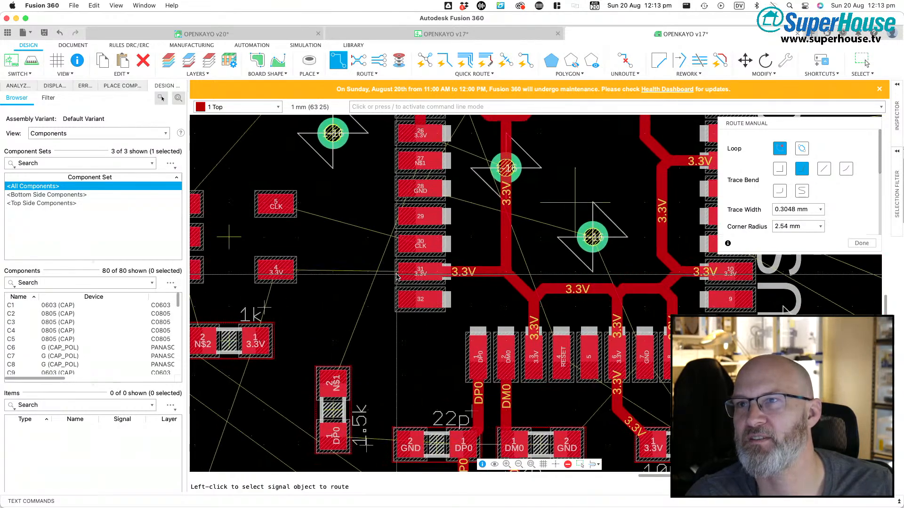
pyautogui.scroll(4, 396, 276)
pyautogui.click(383, 193)
pyautogui.press('Escape')
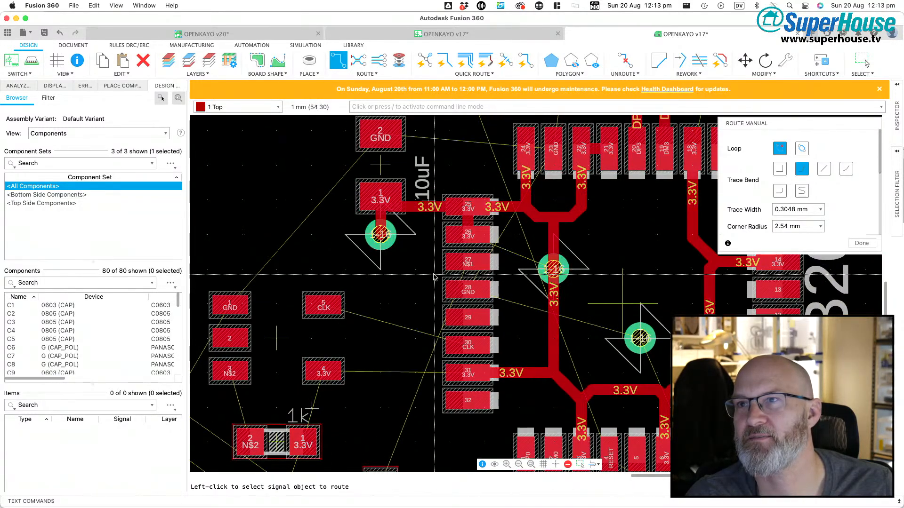
# Step: Examine the unrouted connections around the TUSB2036VF, its oscillator and the neighbouring 3.3V regulator
pyautogui.scroll(-2, 391, 219)
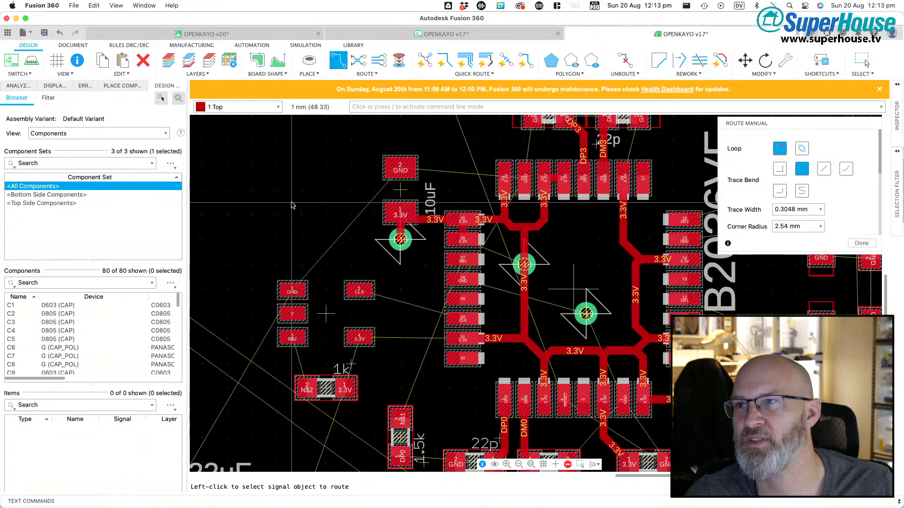
pyautogui.scroll(-5, 291, 205)
pyautogui.scroll(3, 499, 318)
pyautogui.scroll(3, 391, 229)
pyautogui.hscroll(-2, 391, 229)
pyautogui.scroll(-3, 391, 229)
pyautogui.scroll(4, 442, 306)
pyautogui.scroll(4, 443, 306)
pyautogui.hscroll(-2, 442, 306)
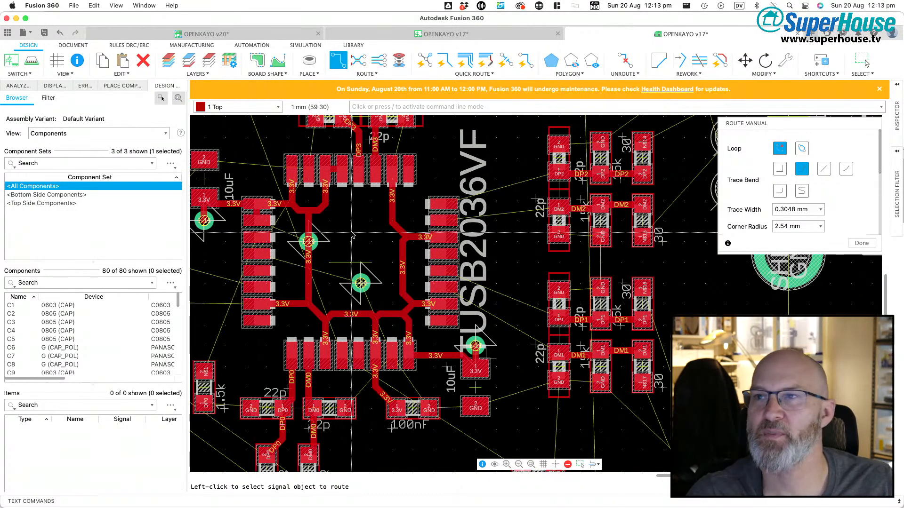
pyautogui.hscroll(-10, 352, 234)
pyautogui.scroll(-4, 352, 234)
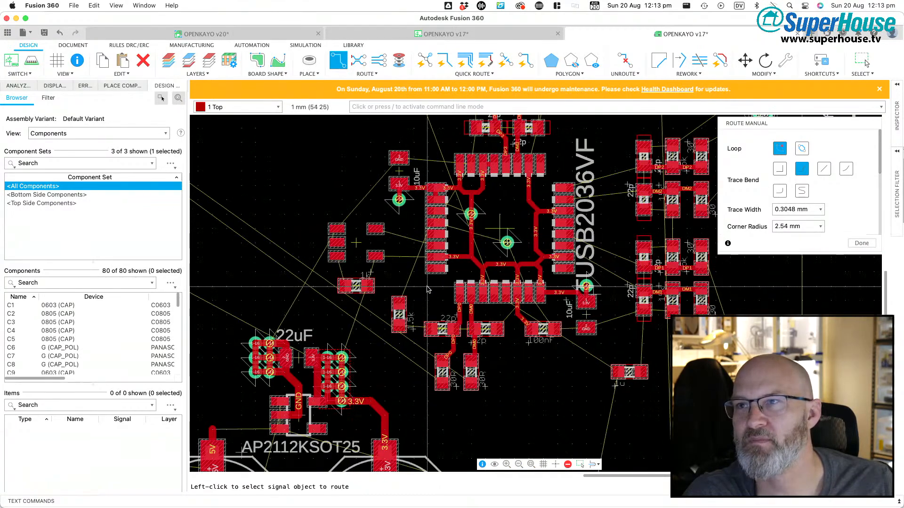
pyautogui.scroll(-4, 427, 289)
# Step: Route the oscillator's 3.3V pad to pin 31 and its CLK pad to pin 30 of the TUSB2036VF
pyautogui.scroll(8, 463, 272)
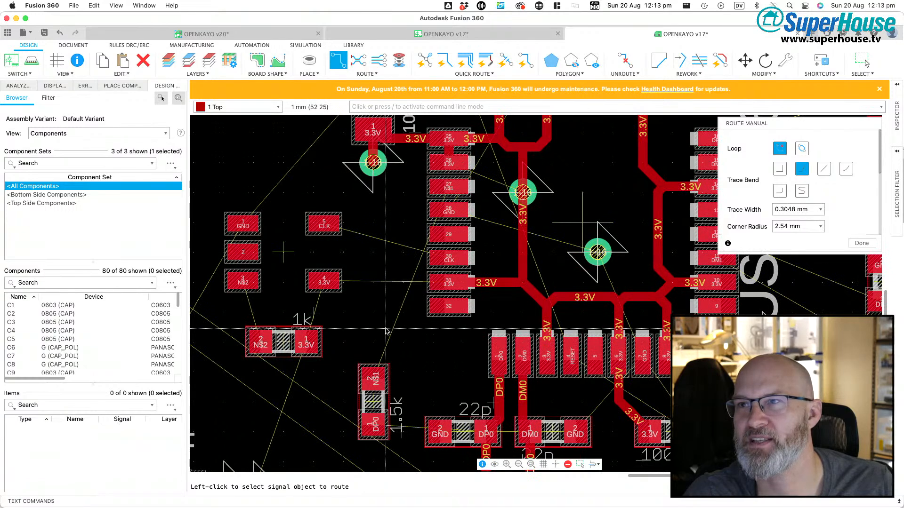
pyautogui.click(324, 282)
pyautogui.click(450, 285)
pyautogui.click(329, 228)
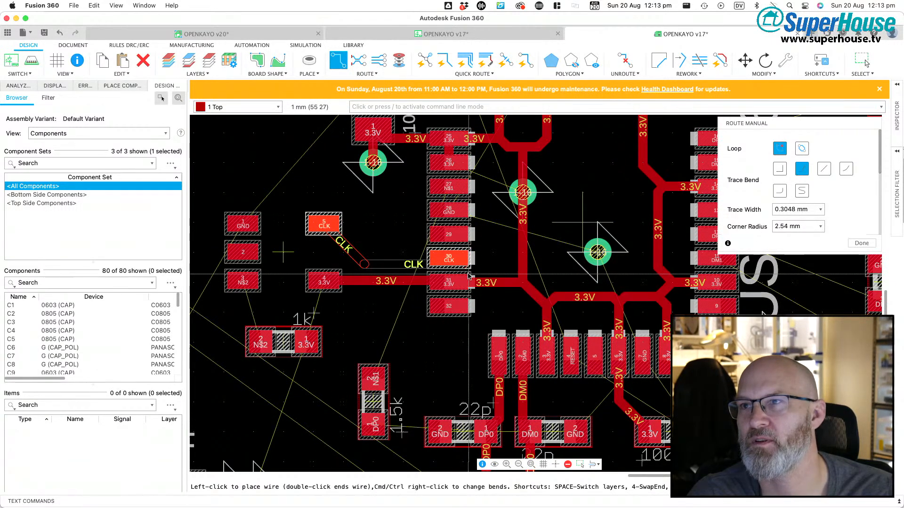
pyautogui.click(450, 258)
# Step: Route the N$2 trace from the 1k resistor to pad 3 of the oscillator
pyautogui.scroll(-3, 359, 215)
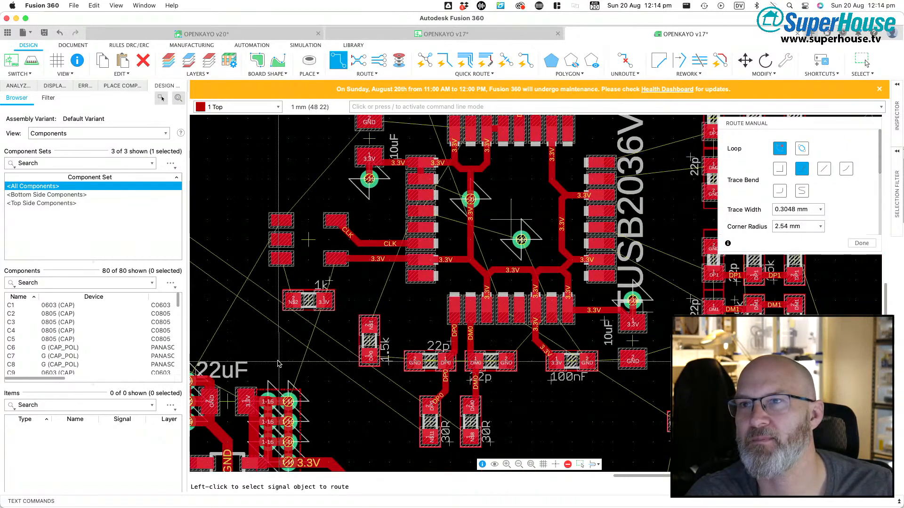
pyautogui.hscroll(-5, 278, 363)
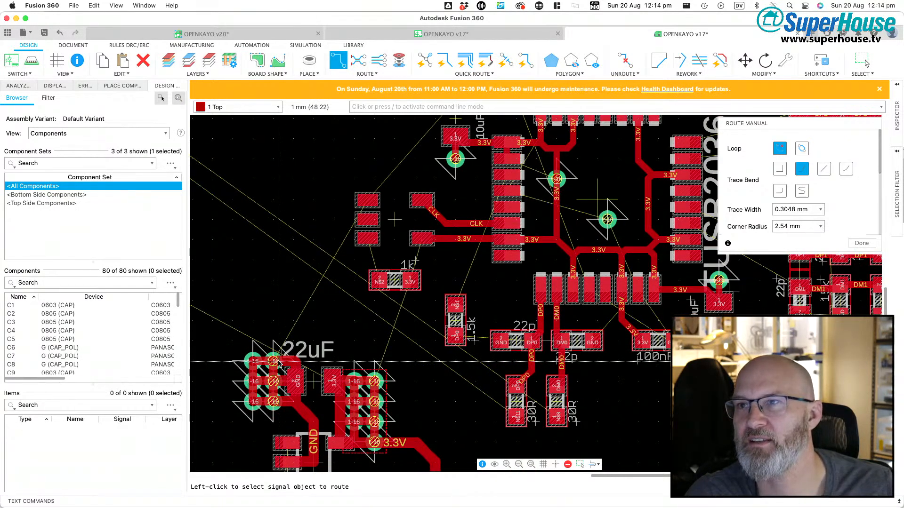
pyautogui.click(376, 283)
pyautogui.click(366, 240)
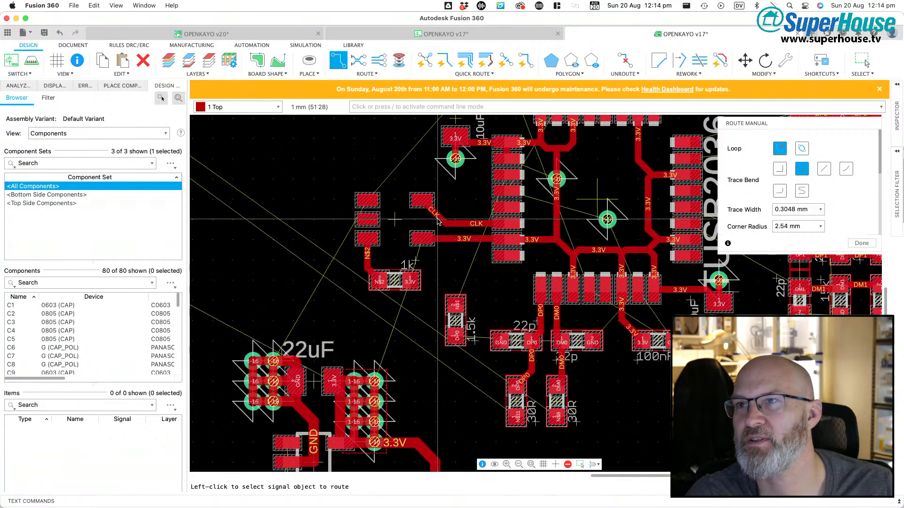
# Step: Group the unplaced capacitors and resistors lying off the board's lower-left corner and move them to just below its bottom edge
pyautogui.scroll(-3, 438, 221)
pyautogui.hscroll(-10, 412, 312)
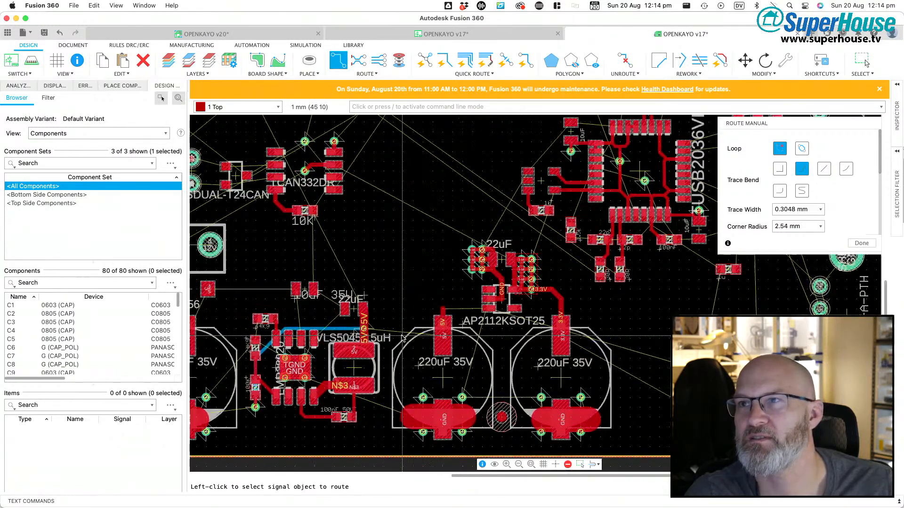
pyautogui.scroll(10, 403, 338)
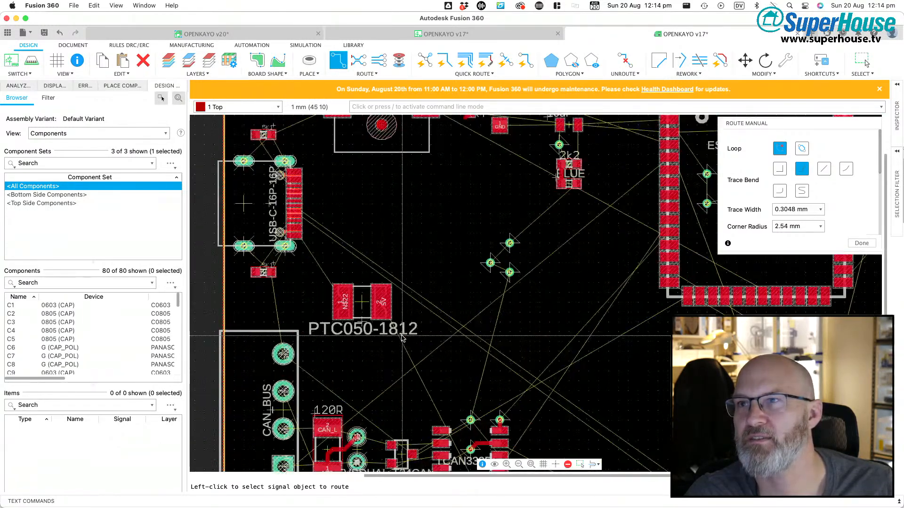
pyautogui.scroll(-5, 402, 338)
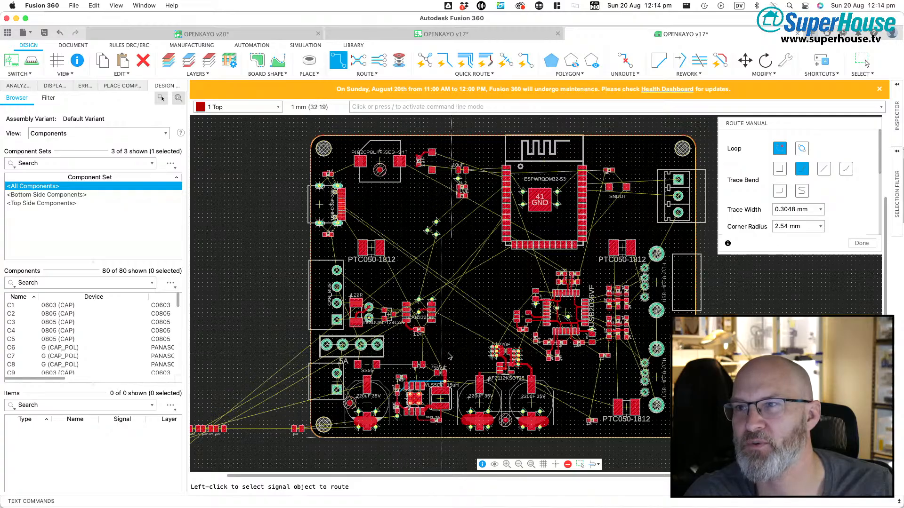
pyautogui.scroll(5, 461, 418)
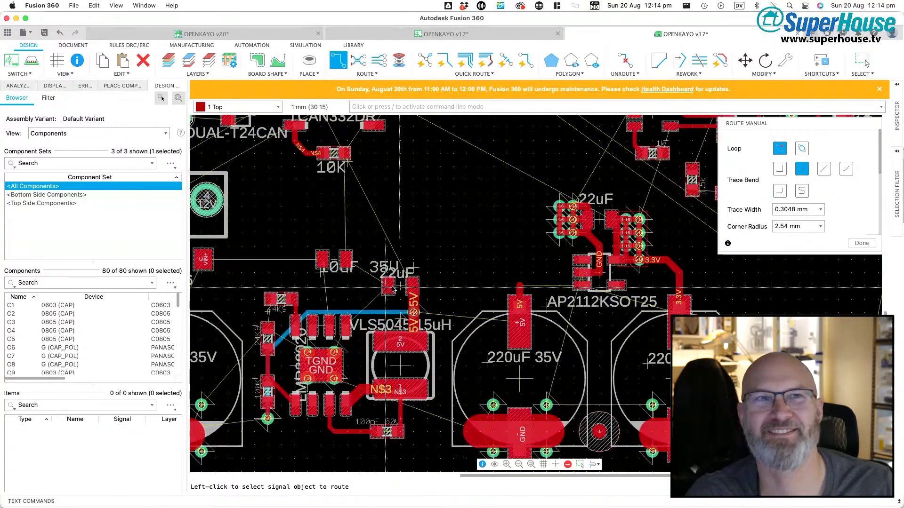
pyautogui.scroll(-10, 389, 342)
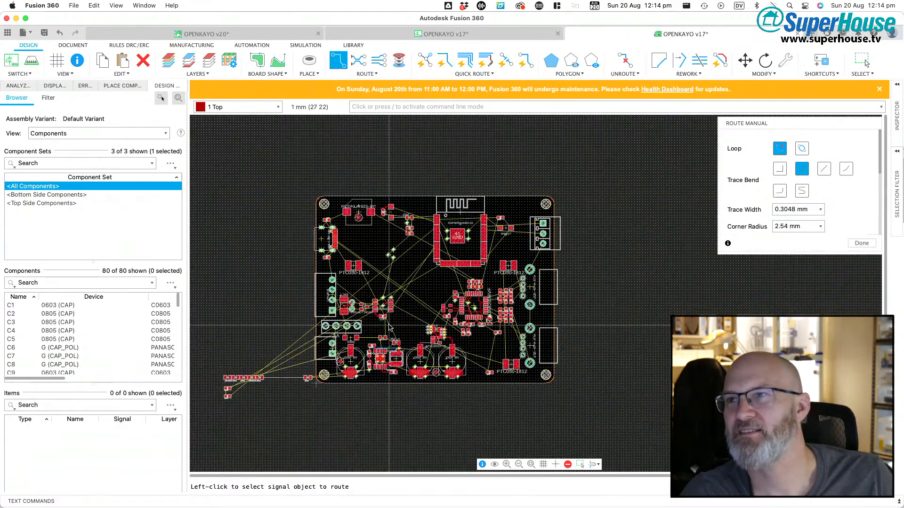
pyautogui.press('Escape')
pyautogui.moveTo(201, 339); pyautogui.dragTo(291, 413)
pyautogui.write('move')
pyautogui.press('Return')
pyautogui.rightClick(240, 385)
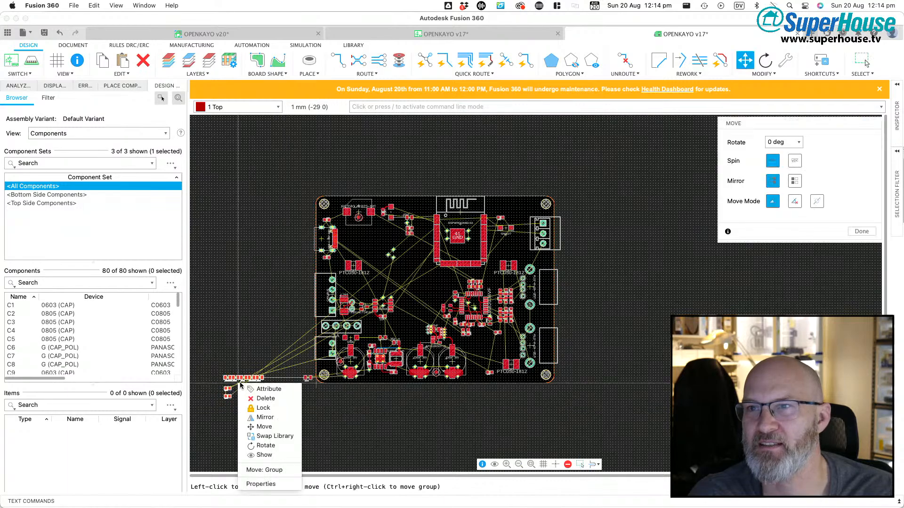
pyautogui.click(257, 470)
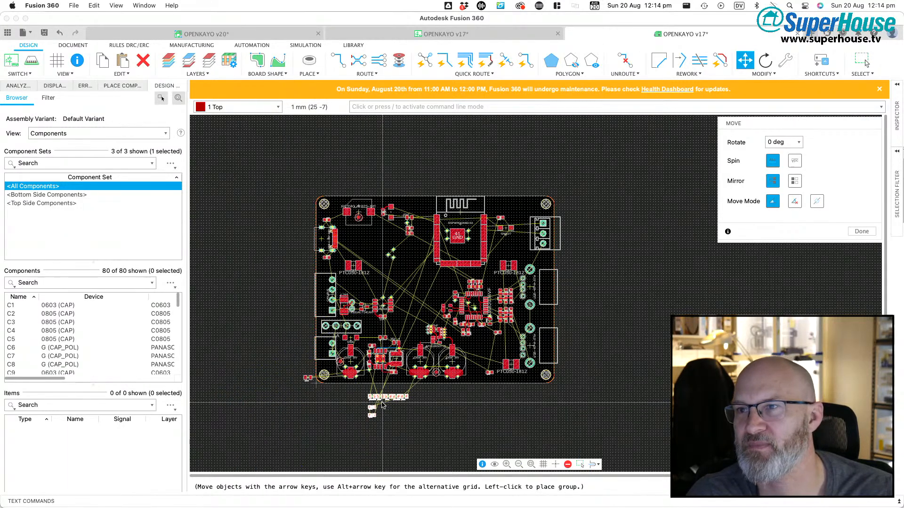
pyautogui.click(393, 431)
# Step: Shift the upper 4K7 resistor slightly to the right beneath the row of unplaced capacitors
pyautogui.scroll(5, 393, 432)
pyautogui.scroll(1, 393, 432)
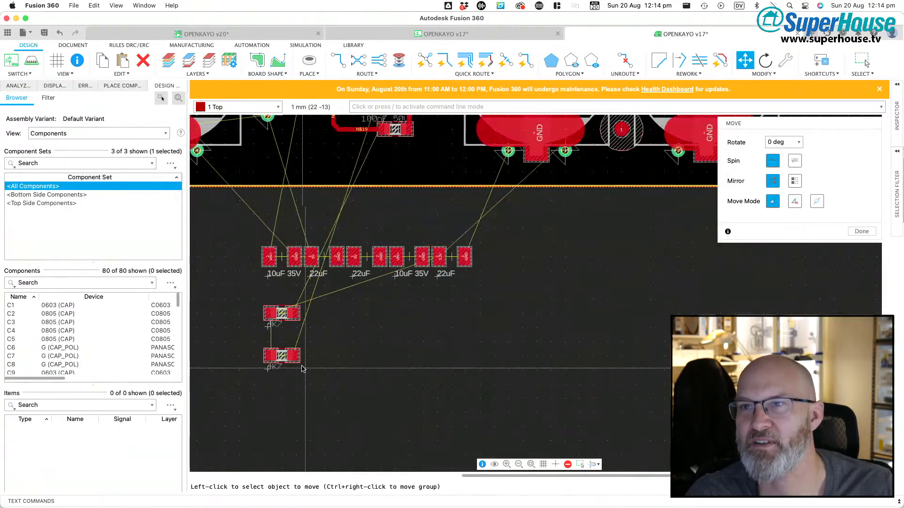
pyautogui.click(282, 313)
pyautogui.click(295, 314)
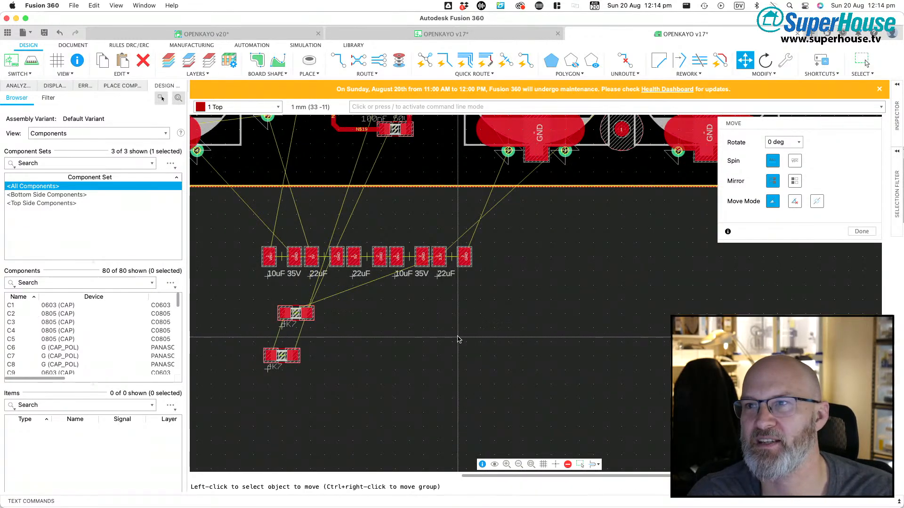
# Step: Group the two 4K7 resistors below the board and move them beside the lower-left part of the ESPWROOM32-S3 module
pyautogui.scroll(-6, 282, 422)
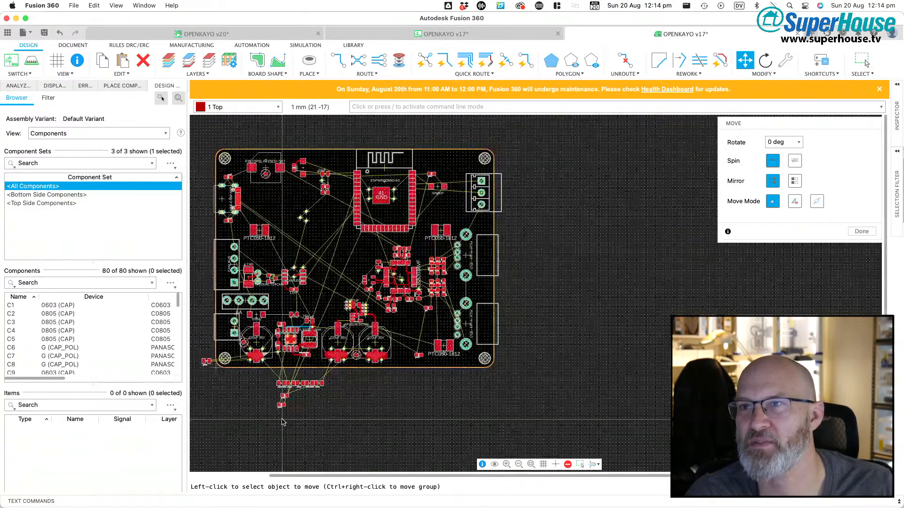
pyautogui.press('/')
pyautogui.write('group')
pyautogui.press('Return')
pyautogui.moveTo(303, 428); pyautogui.dragTo(258, 390)
pyautogui.rightClick(282, 401)
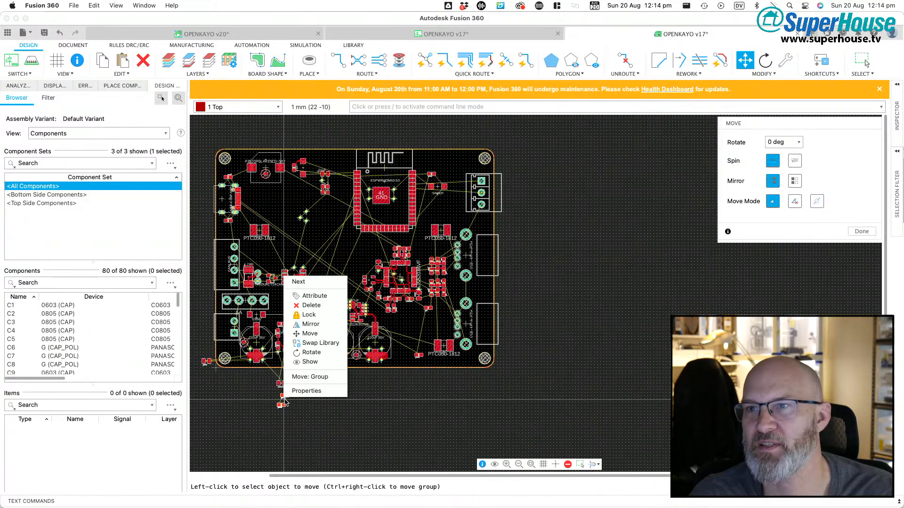
pyautogui.click(300, 377)
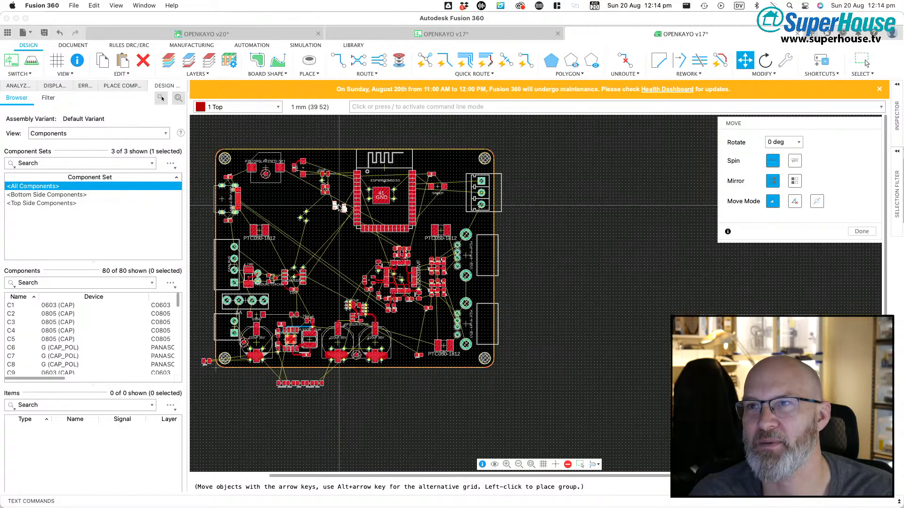
pyautogui.click(337, 207)
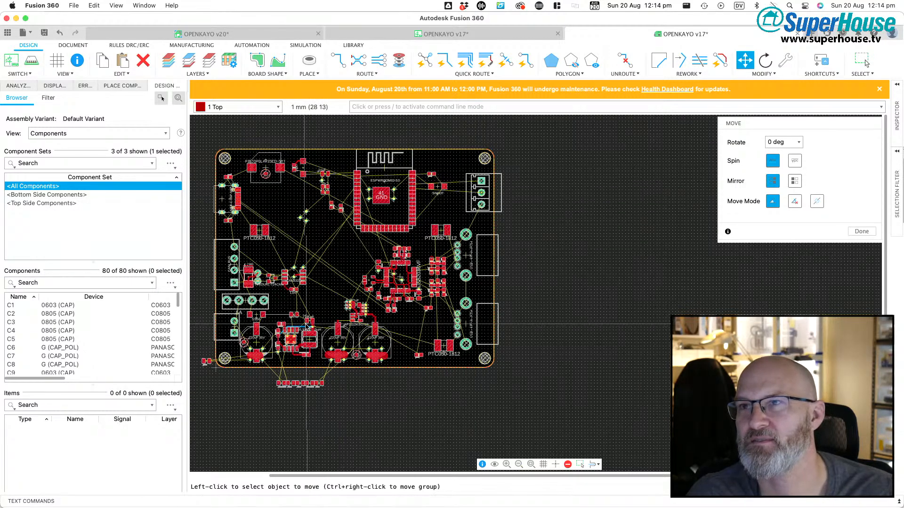
# Step: Group the TCAN332DR with its TVSDUAL-T24CAN, 10K resistor, vias and traces, and move them slightly up and left toward the CAN_BUS connector
pyautogui.scroll(5, 285, 406)
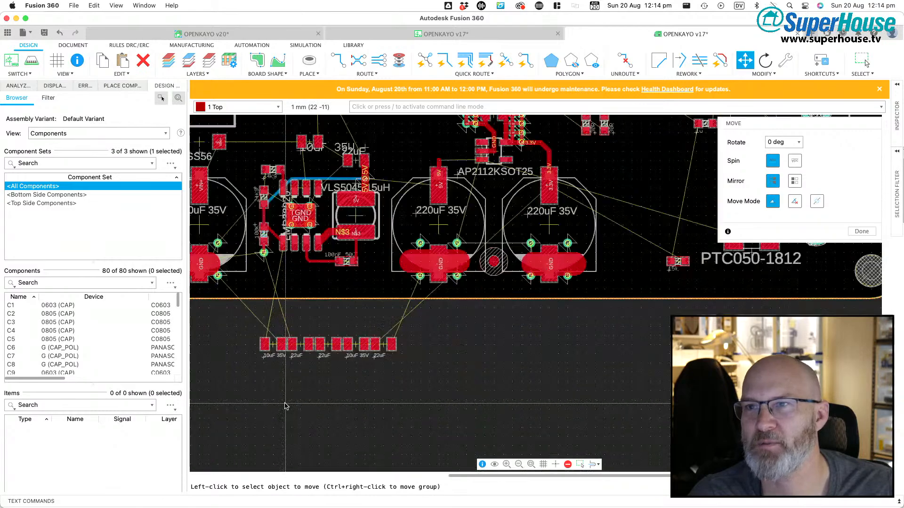
pyautogui.hscroll(-3, 285, 406)
pyautogui.scroll(3, 441, 313)
pyautogui.scroll(-2, 441, 313)
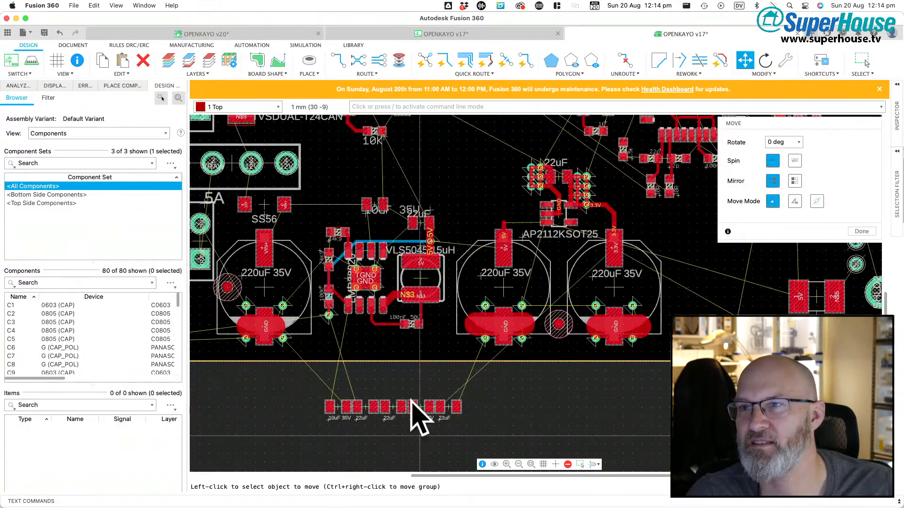
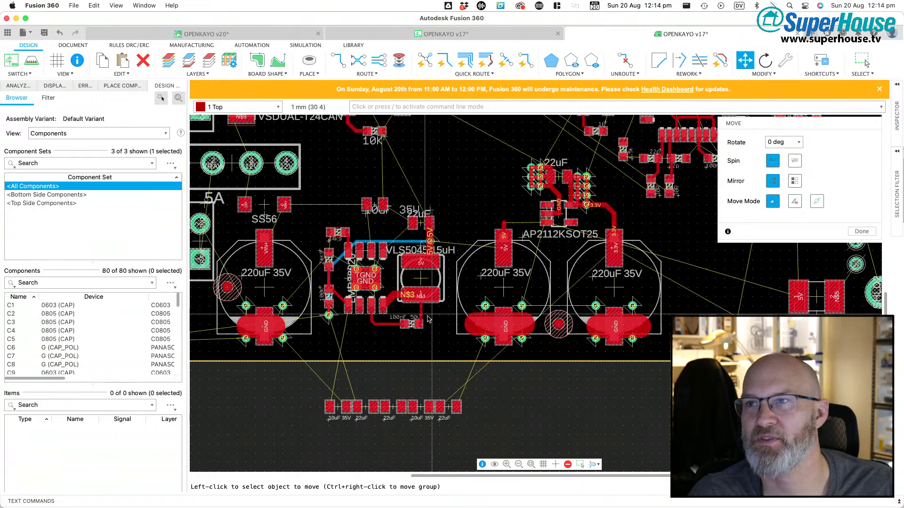
pyautogui.scroll(3, 370, 249)
pyautogui.scroll(4, 370, 248)
pyautogui.hscroll(-4, 369, 248)
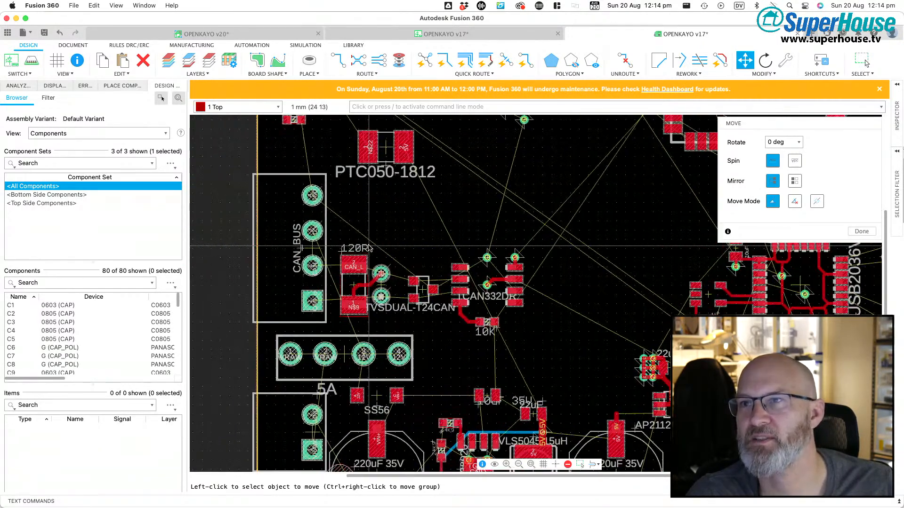
pyautogui.scroll(-3, 369, 249)
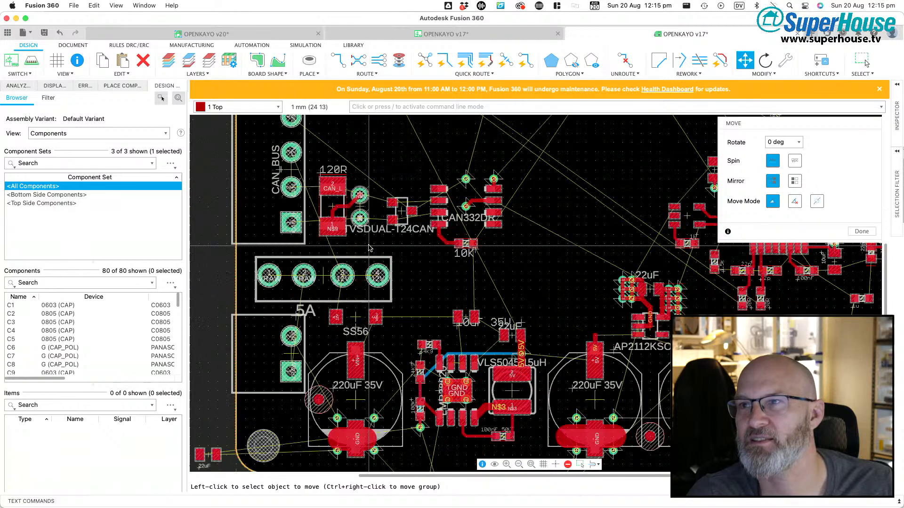
pyautogui.scroll(4, 369, 248)
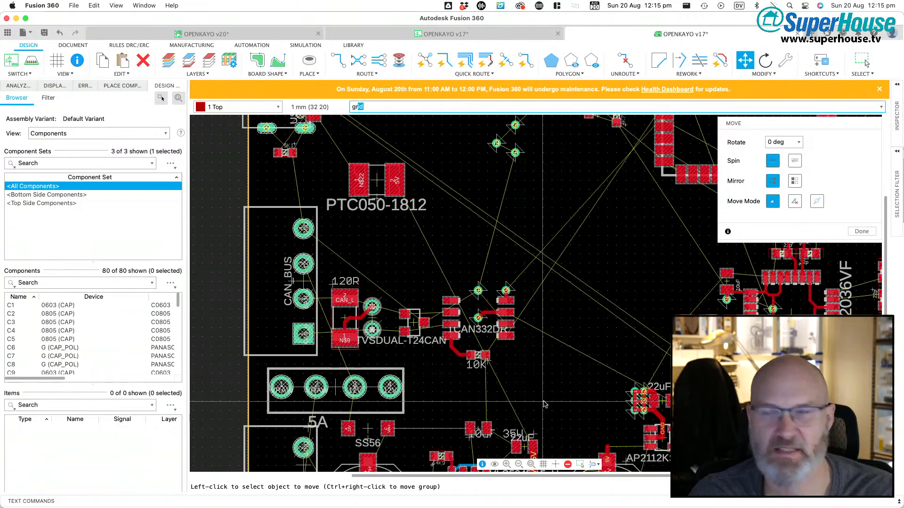
pyautogui.click(580, 464)
pyautogui.moveTo(559, 366); pyautogui.dragTo(455, 283)
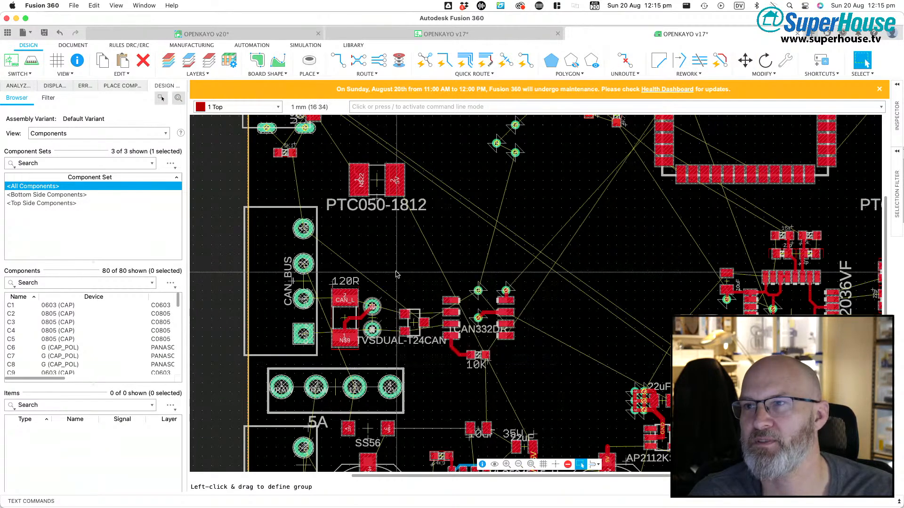
pyautogui.press('m')
pyautogui.keyDown('ctrl'); pyautogui.rightClick(489, 320); pyautogui.keyUp('ctrl')
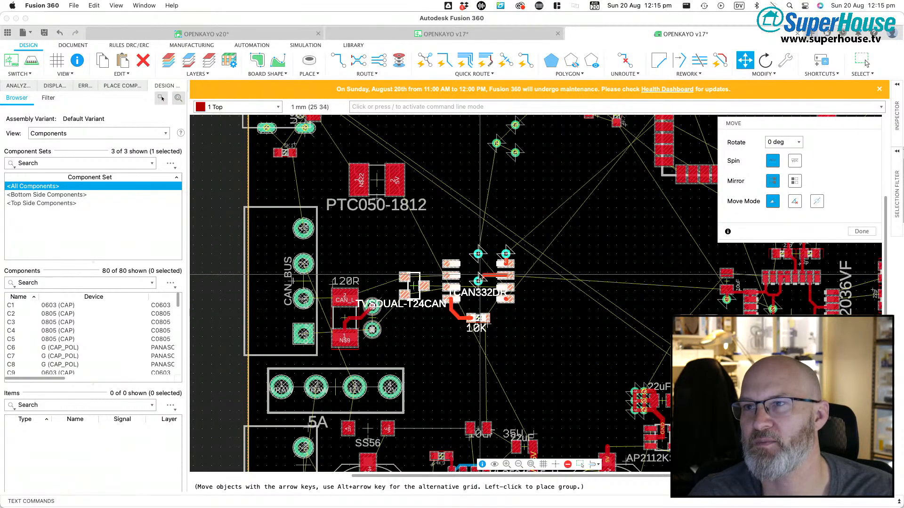
pyautogui.press('Up')
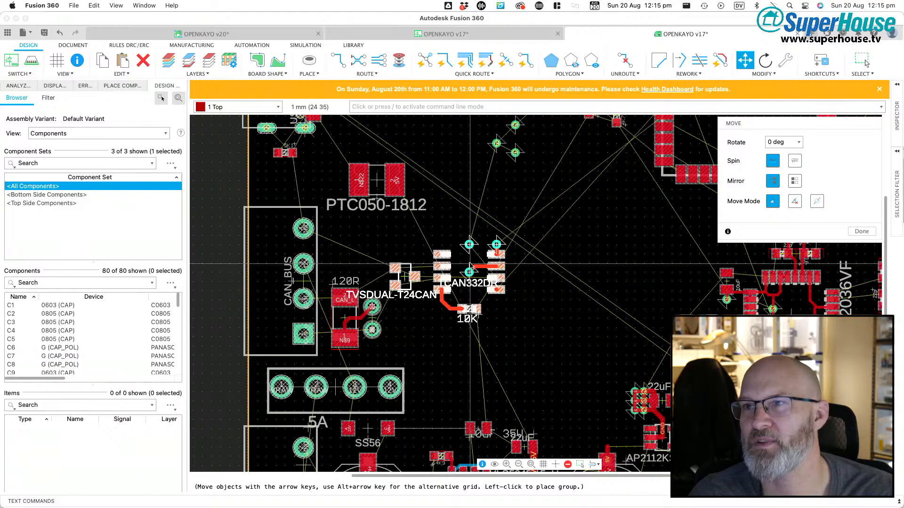
pyautogui.click(480, 265)
# Step: Move the grouped row of five 10uF and 22uF capacitors from below the board to the open area beneath the TCAN332DR
pyautogui.scroll(-3, 472, 330)
pyautogui.scroll(-3, 473, 330)
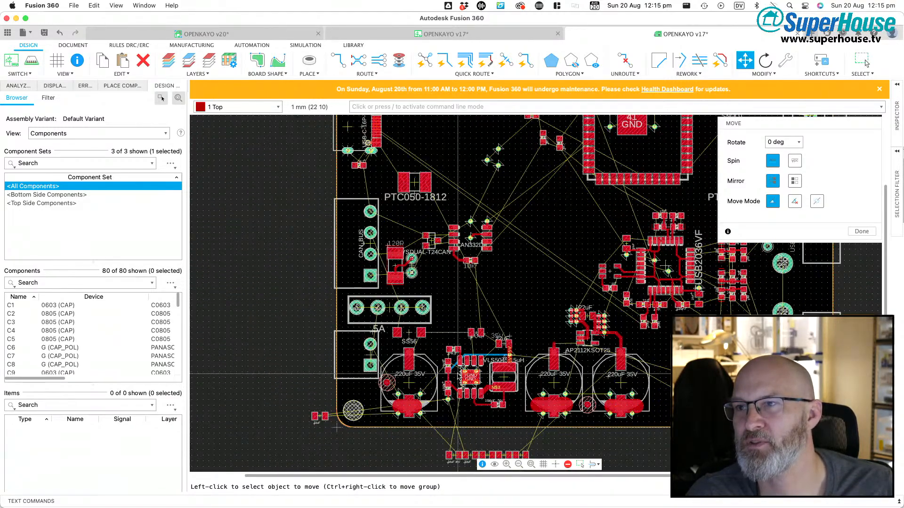
pyautogui.scroll(-2, 464, 326)
pyautogui.scroll(6, 497, 429)
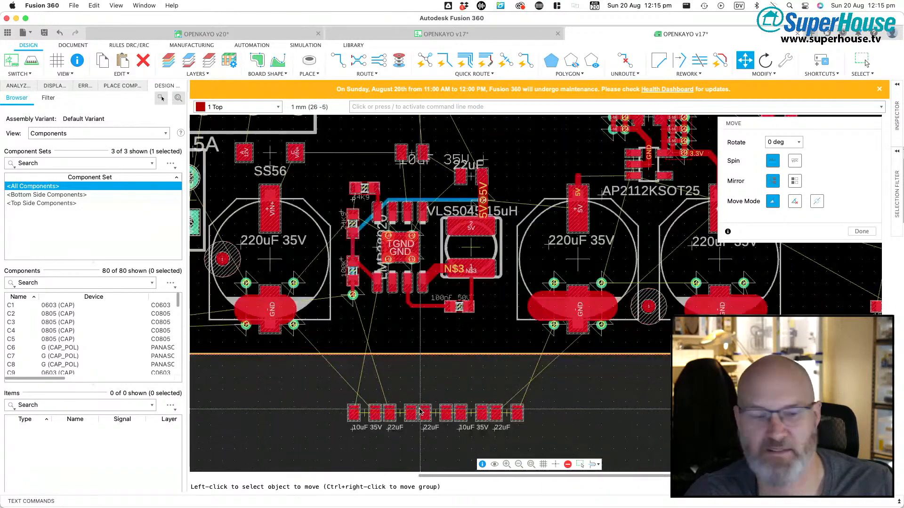
pyautogui.press('Escape')
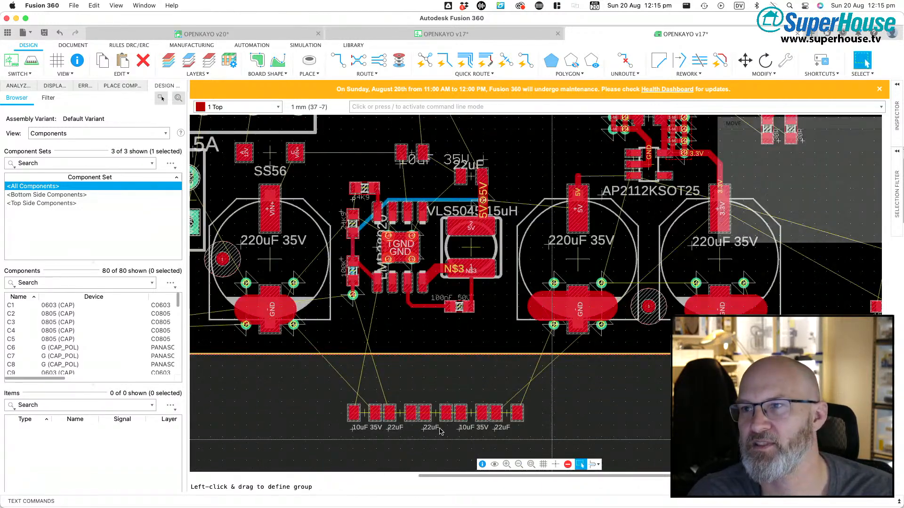
pyautogui.press('m')
pyautogui.click(454, 427)
pyautogui.scroll(-2, 382, 421)
pyautogui.click(380, 418)
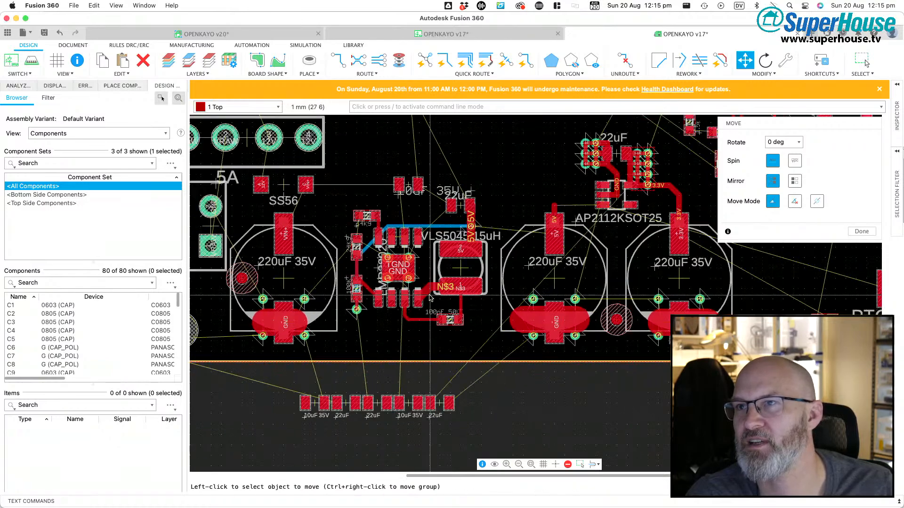
pyautogui.click(375, 420)
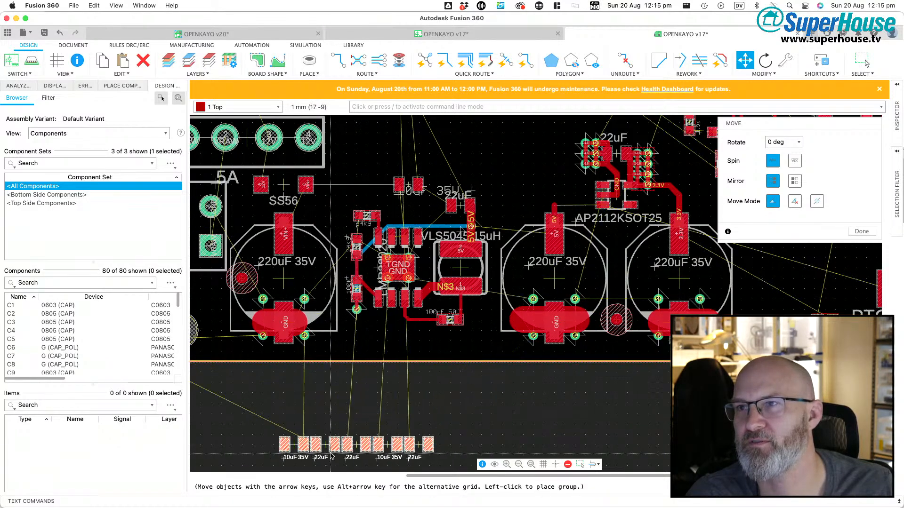
pyautogui.scroll(-5, 375, 416)
pyautogui.click(371, 306)
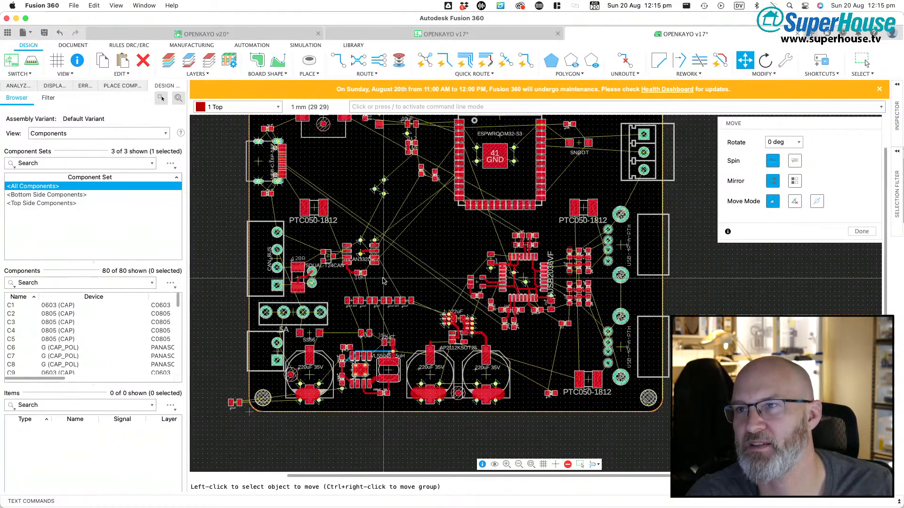
# Step: Move 10uF 35V capacitor C2 down closer to the buck regulator and stack the two loose 10uF 35V capacitors above it
pyautogui.scroll(5, 371, 306)
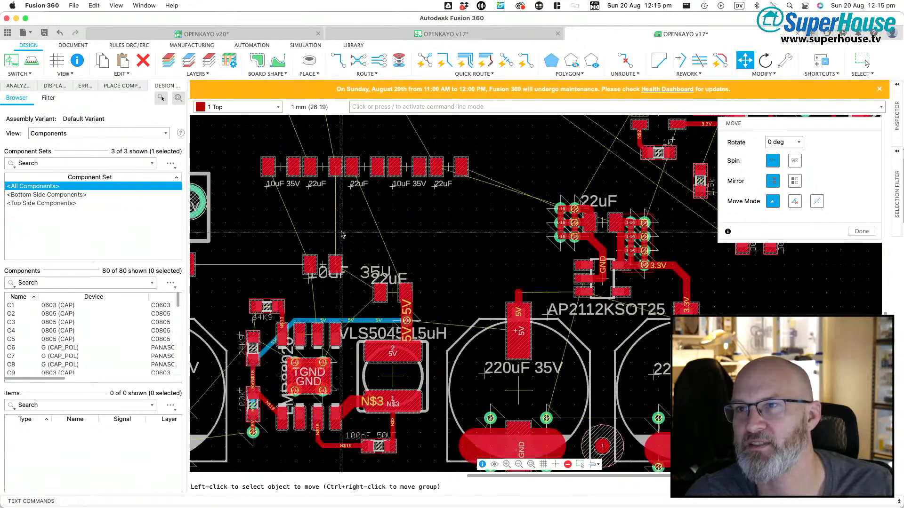
pyautogui.click(322, 263)
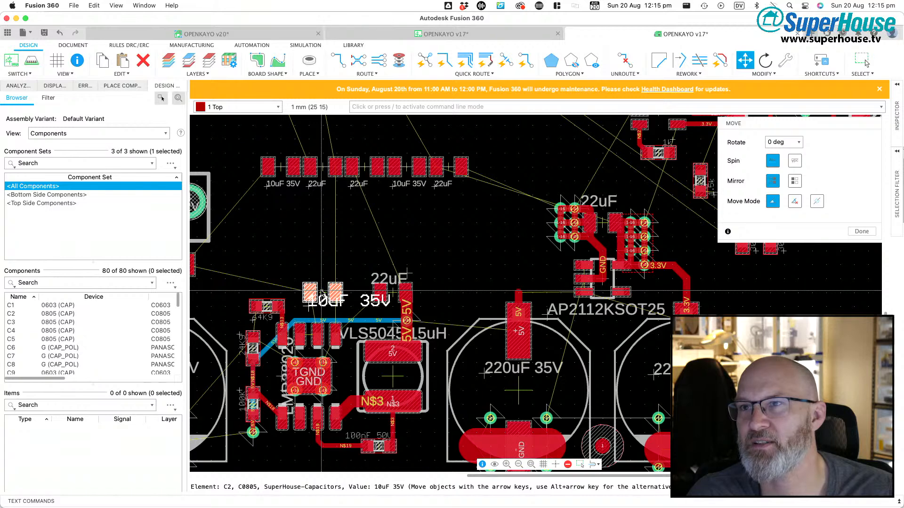
pyautogui.click(321, 293)
pyautogui.click(281, 167)
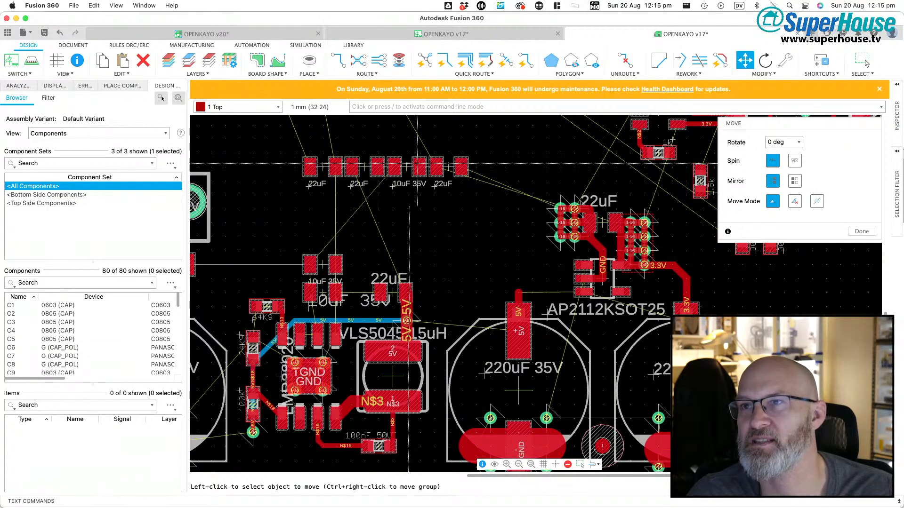
pyautogui.click(409, 167)
pyautogui.click(323, 242)
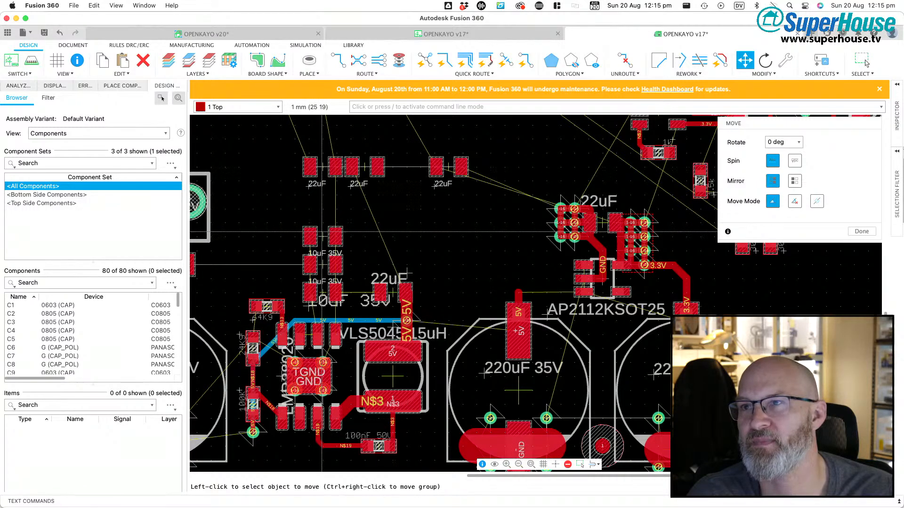
# Step: Set C26 aside to the right and stack the other two loose 22uF capacitors, rotated 180 degrees, above the 22uF capacitor near the inductor
pyautogui.click(449, 166)
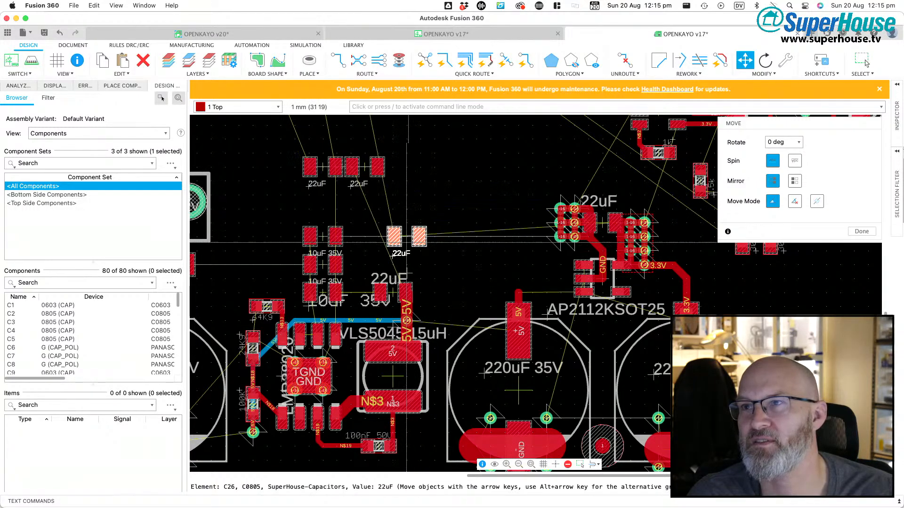
pyautogui.click(478, 169)
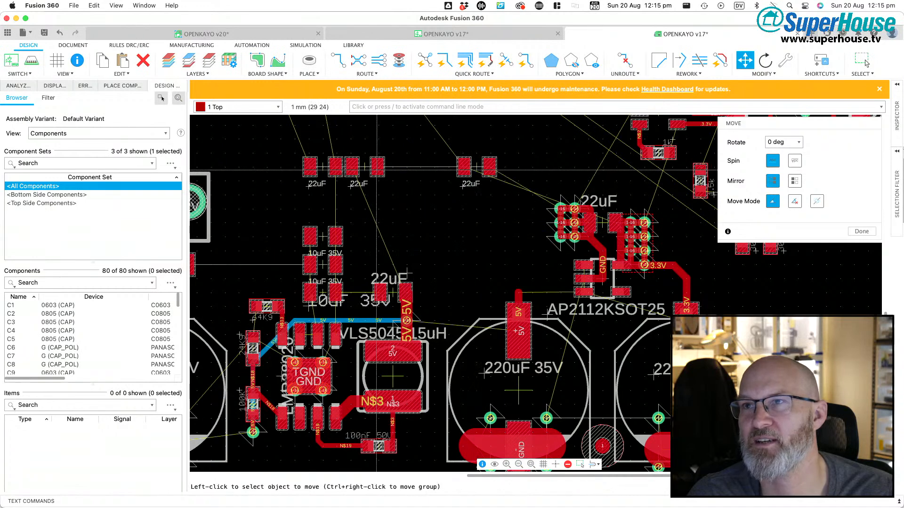
pyautogui.click(364, 167)
pyautogui.click(387, 261)
pyautogui.click(322, 167)
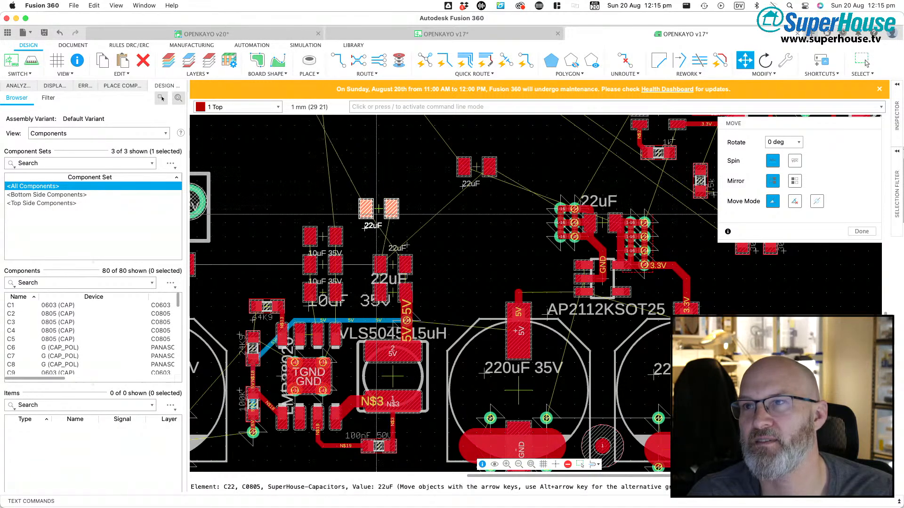
pyautogui.click(390, 241)
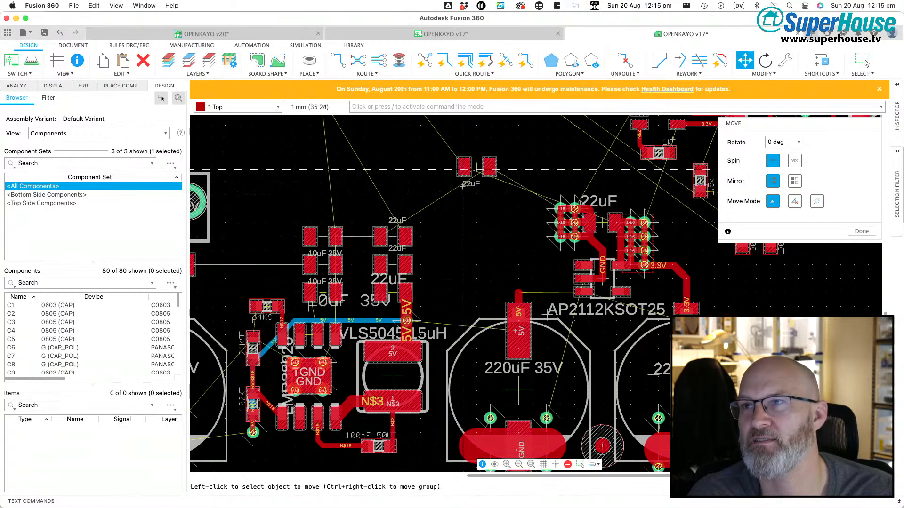
# Step: Rotate 22uF capacitor C26 180 degrees and shift it slightly down and left in the open area
pyautogui.click(464, 169)
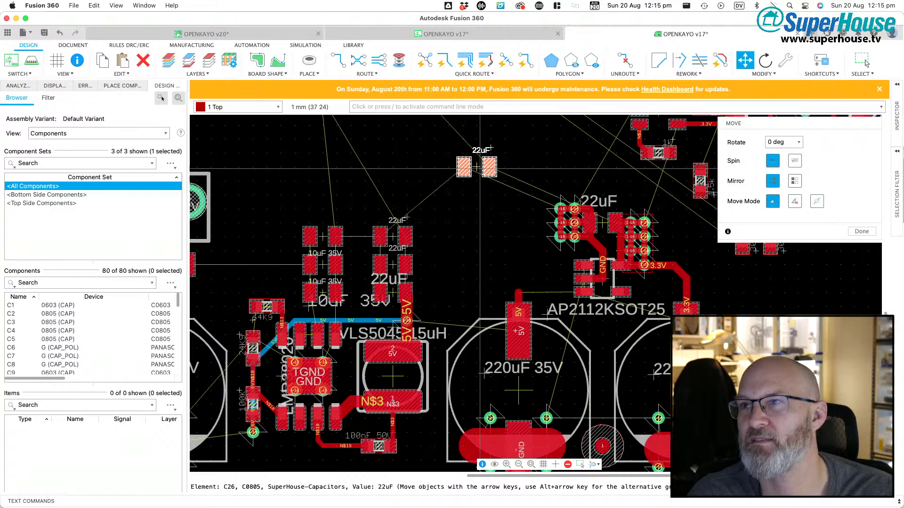
pyautogui.click(463, 181)
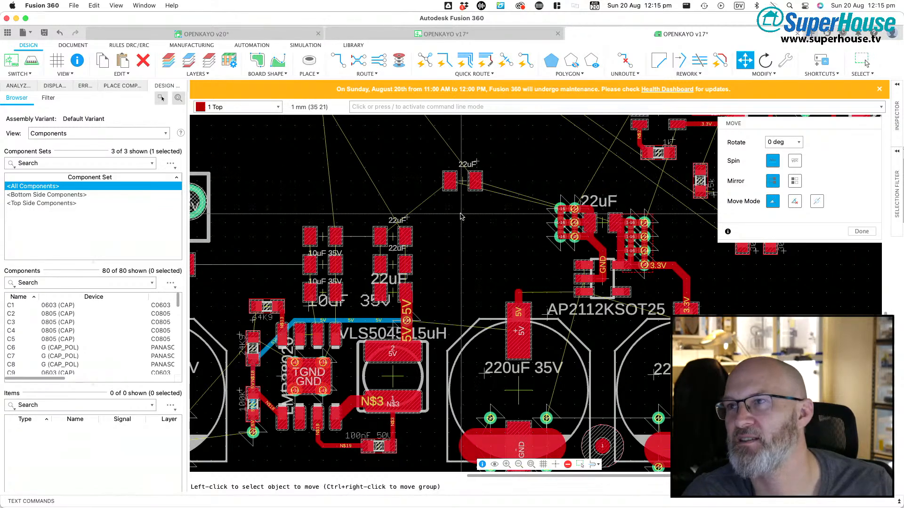
pyautogui.scroll(-2, 462, 218)
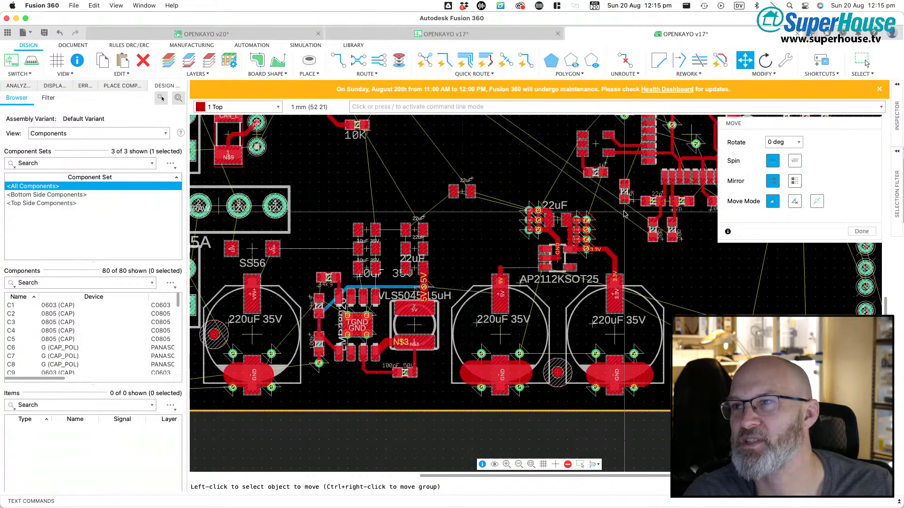
pyautogui.scroll(3, 625, 214)
pyautogui.scroll(-3, 651, 218)
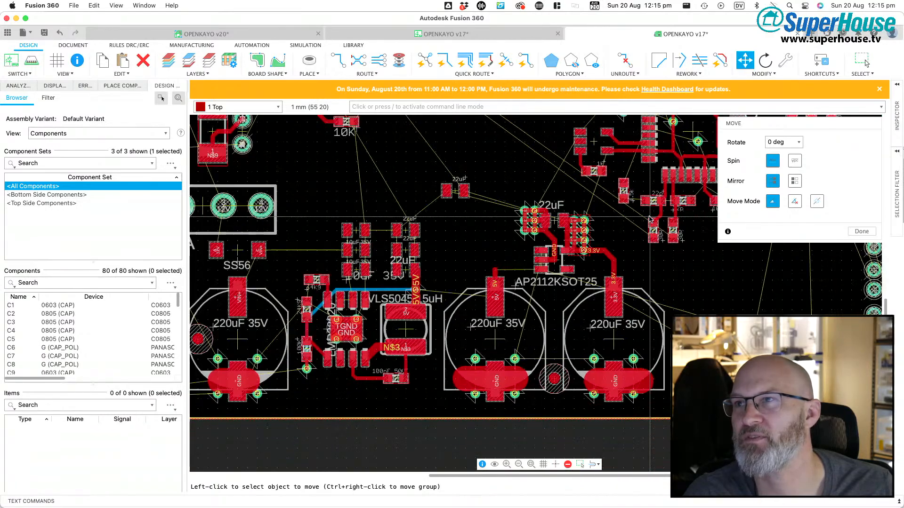
pyautogui.scroll(1, 650, 219)
# Step: Place C26 directly above the AP2112K regulator's 22uF capacitor, oriented so its GND and 3.3V pads line up with that capacitor's pads
pyautogui.click(460, 191)
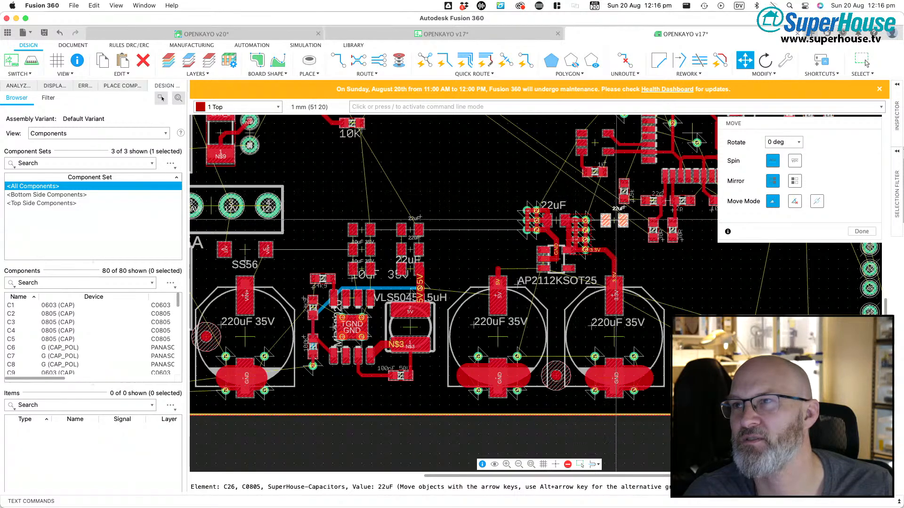
pyautogui.scroll(6, 616, 220)
pyautogui.scroll(-5, 565, 214)
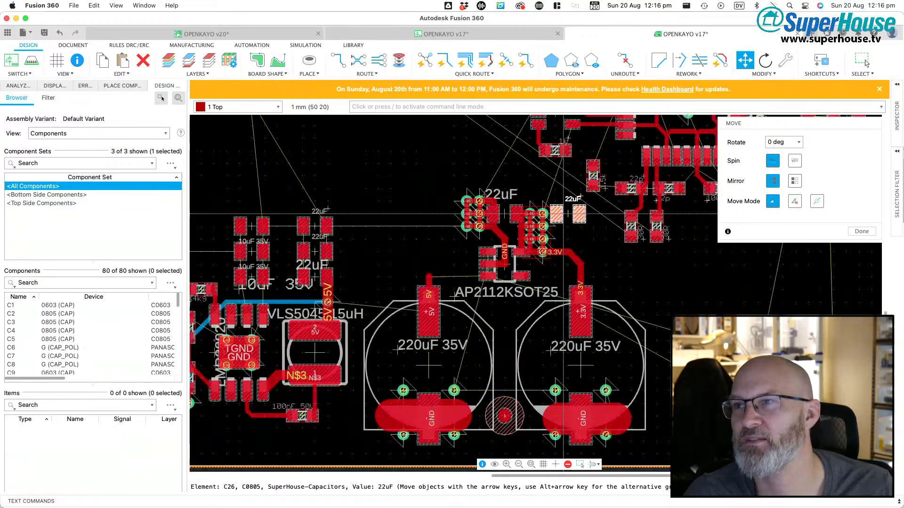
pyautogui.scroll(-3, 465, 219)
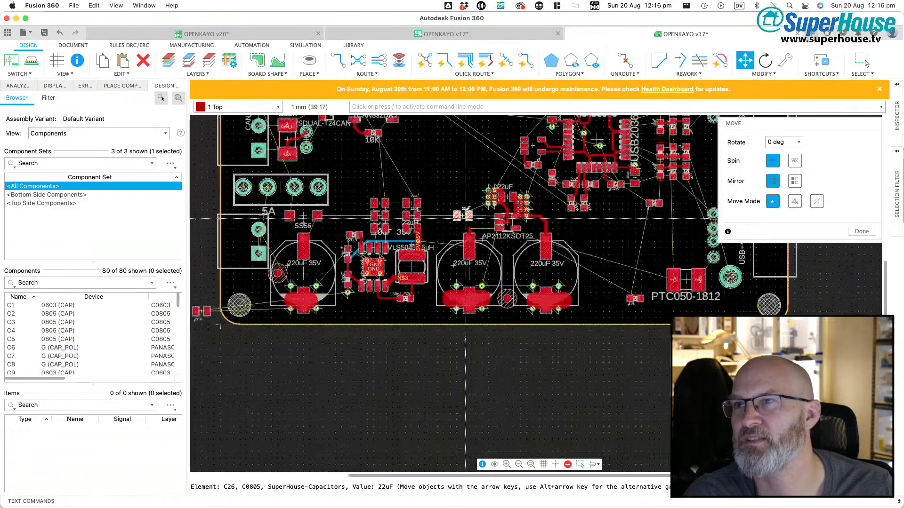
pyautogui.scroll(-1, 466, 219)
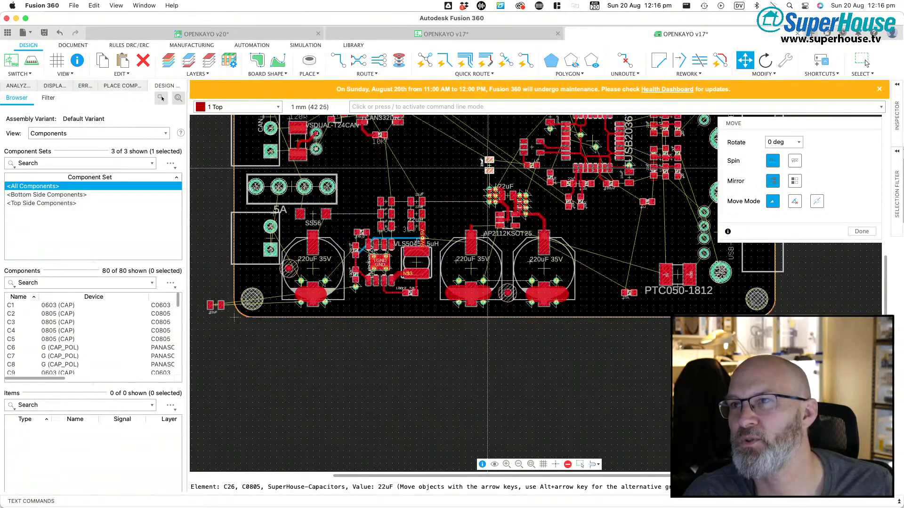
pyautogui.scroll(6, 488, 168)
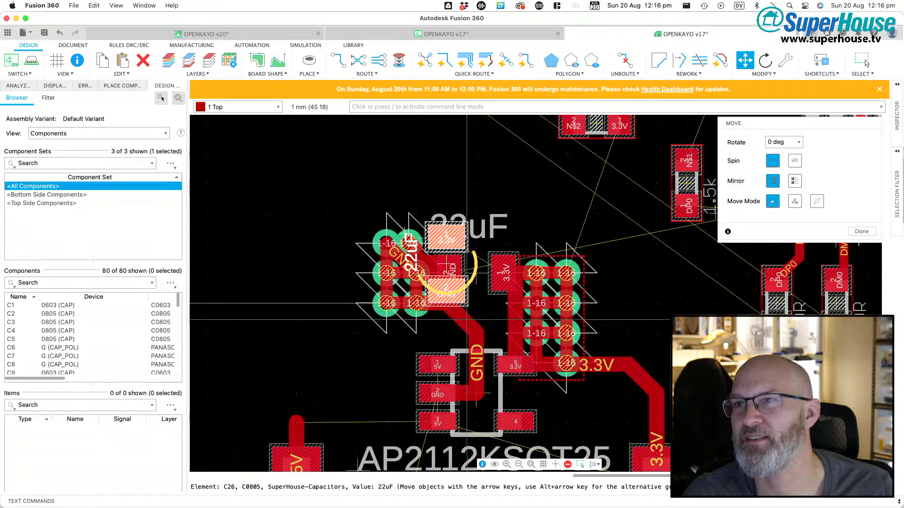
pyautogui.rightClick(441, 192)
pyautogui.click(484, 179)
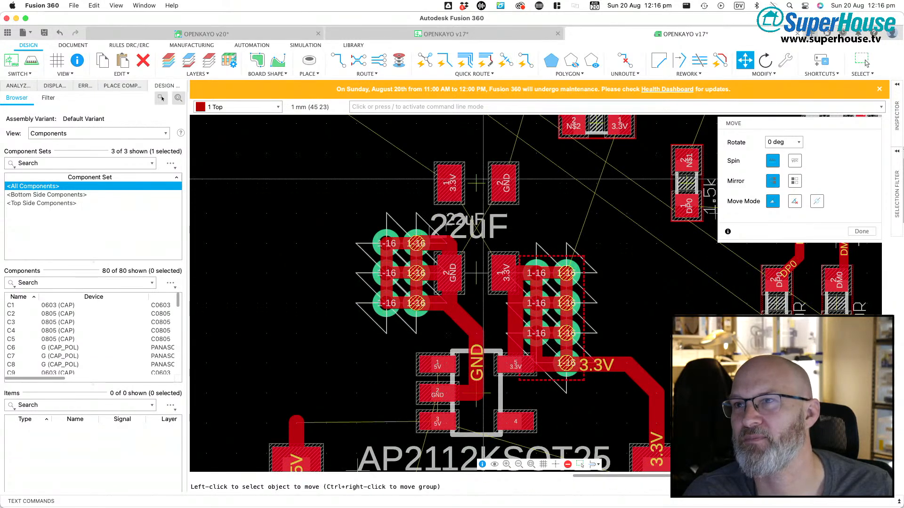
pyautogui.click(491, 188)
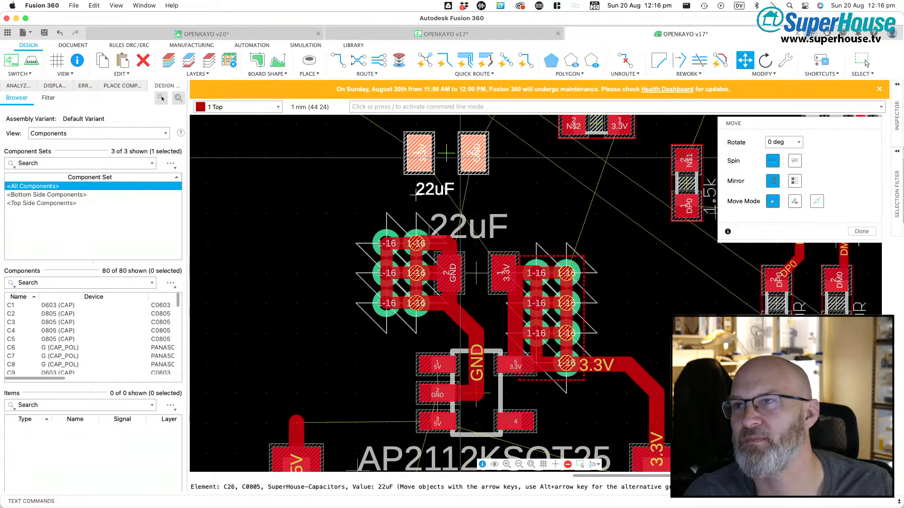
pyautogui.click(481, 200)
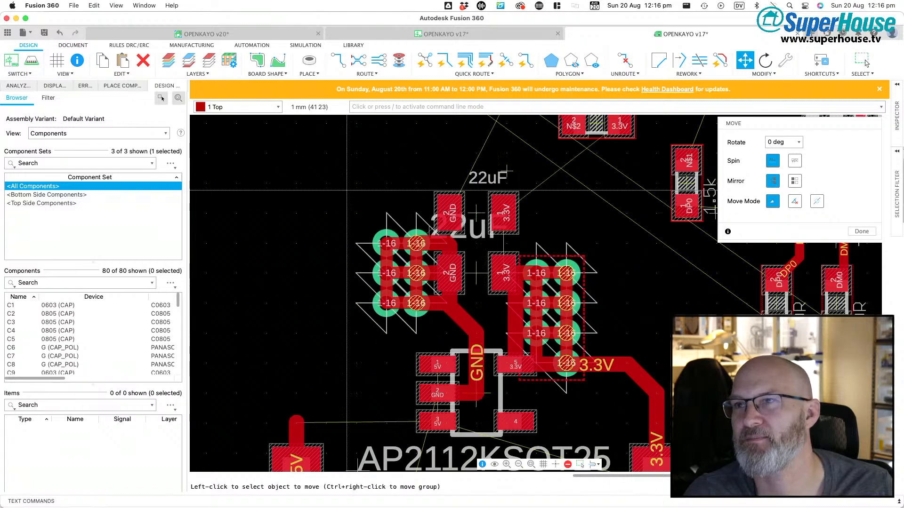
# Step: Rotate 4K7 resistor R24 to horizontal and place it just left of the ESPWROOM32-S3's upper left pins
pyautogui.scroll(-5, 424, 226)
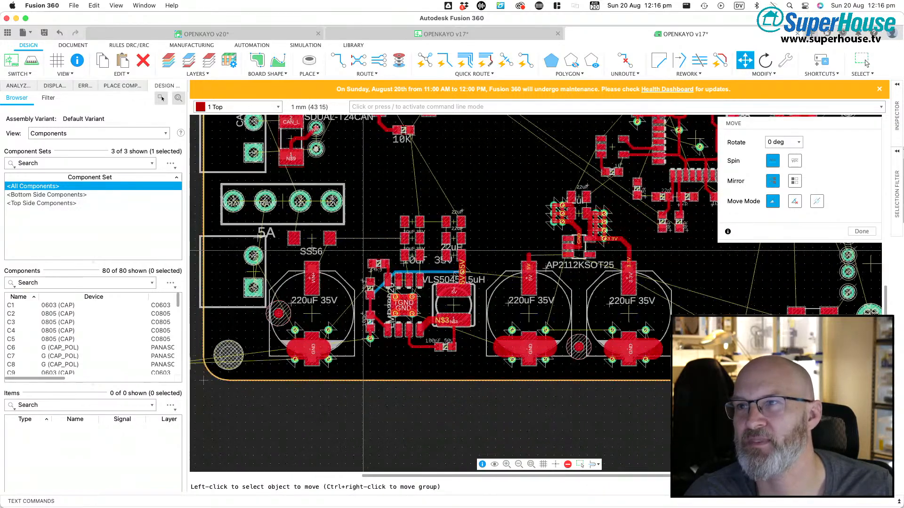
pyautogui.scroll(3, 490, 232)
pyautogui.scroll(-2, 489, 232)
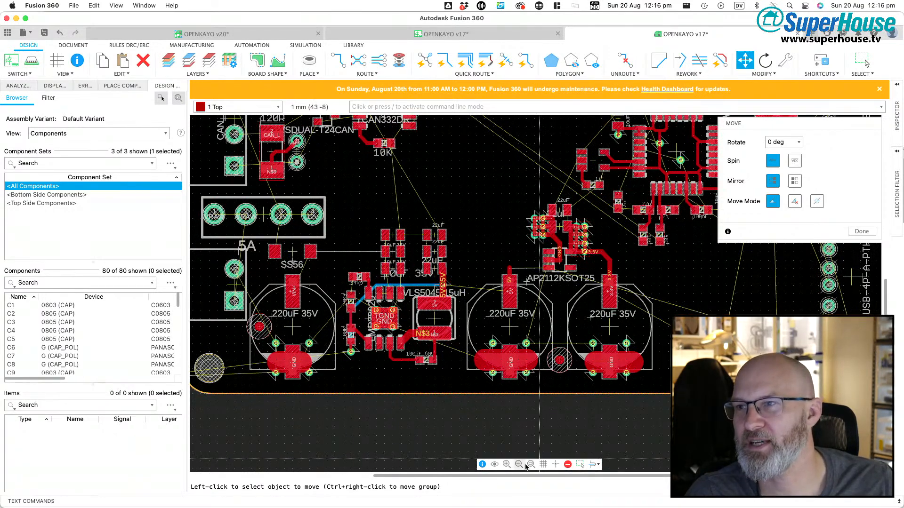
pyautogui.click(530, 464)
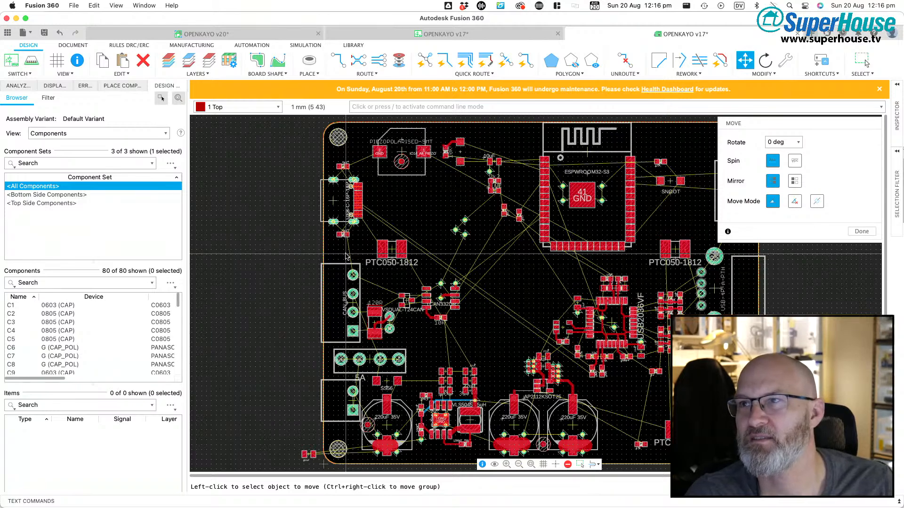
pyautogui.scroll(6, 565, 207)
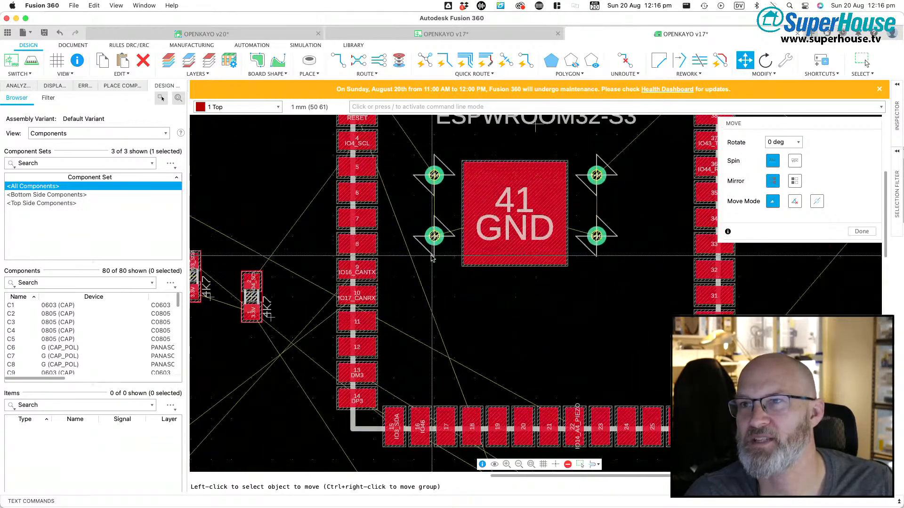
pyautogui.scroll(-3, 432, 257)
pyautogui.write('move')
pyautogui.press('Return')
pyautogui.click(340, 301)
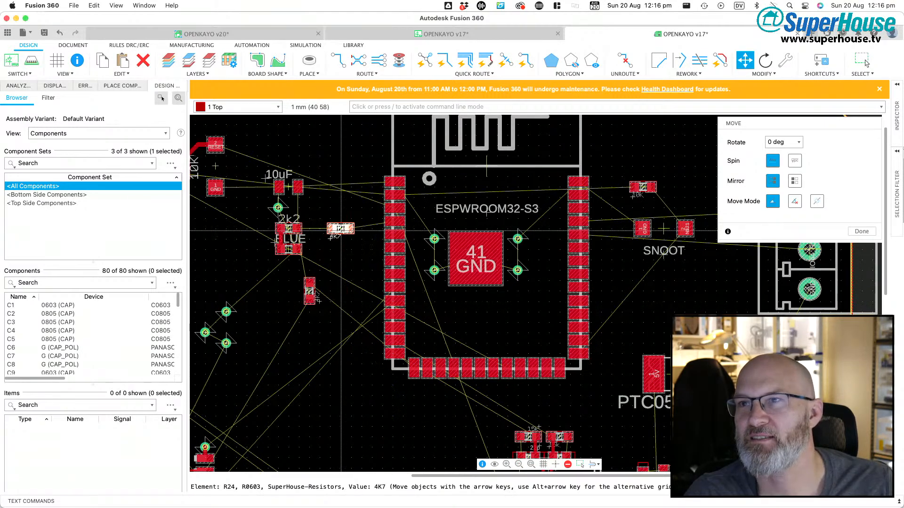
pyautogui.click(351, 218)
# Step: Rotate 4K7 resistor R18 to horizontal and place it just below the ESPWROOM32-S3's lower left corner
pyautogui.click(310, 291)
pyautogui.rightClick(306, 330)
pyautogui.rightClick(306, 331)
pyautogui.rightClick(307, 331)
pyautogui.rightClick(384, 434)
pyautogui.rightClick(370, 405)
pyautogui.rightClick(370, 405)
pyautogui.rightClick(370, 405)
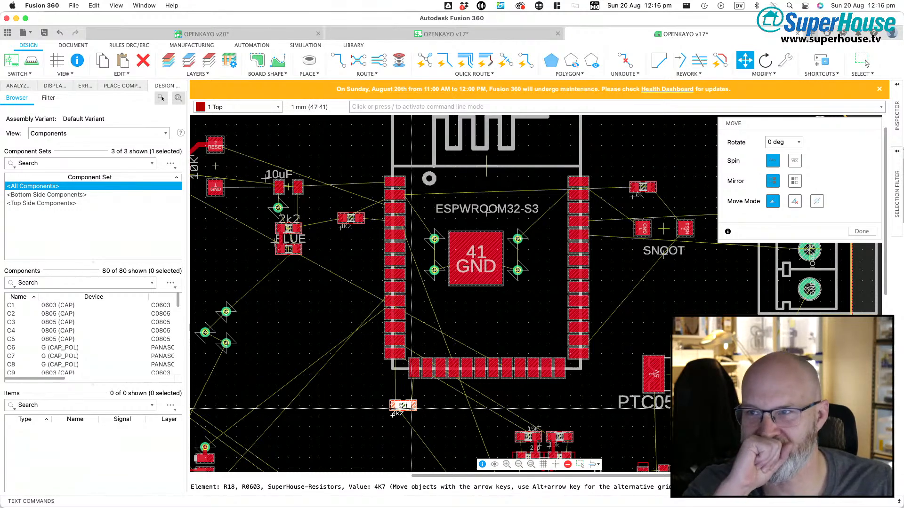
pyautogui.click(412, 408)
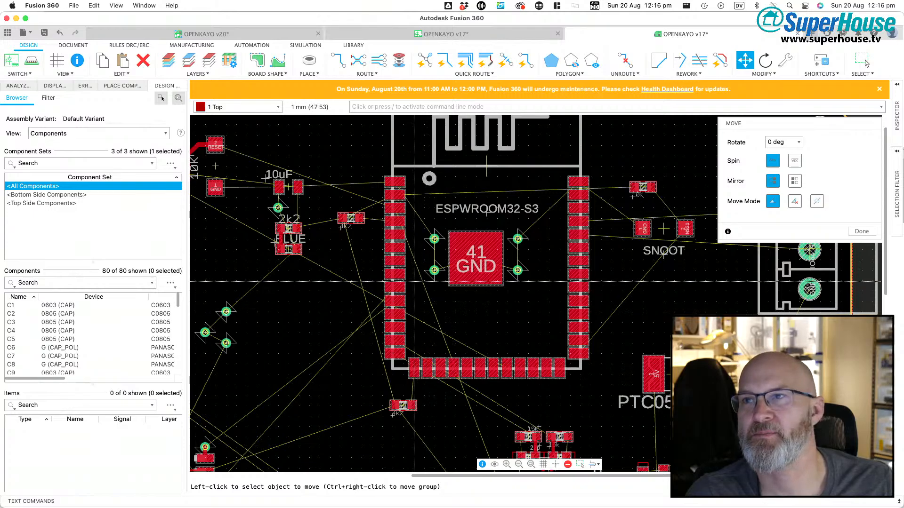
# Step: Move off-board 22uF capacitor C20 to the top of the 22uF stack above the inductor, rotated 180 degrees
pyautogui.scroll(-5, 427, 312)
pyautogui.scroll(-3, 363, 199)
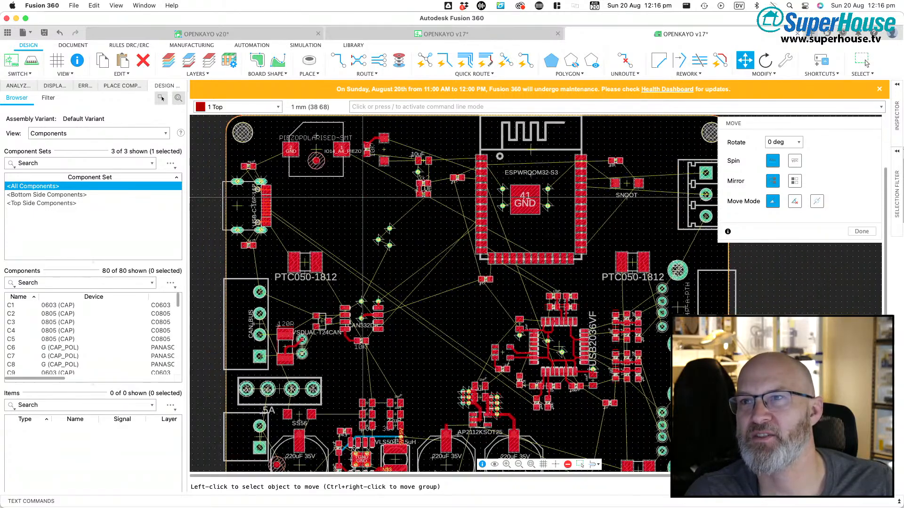
pyautogui.scroll(2, 367, 227)
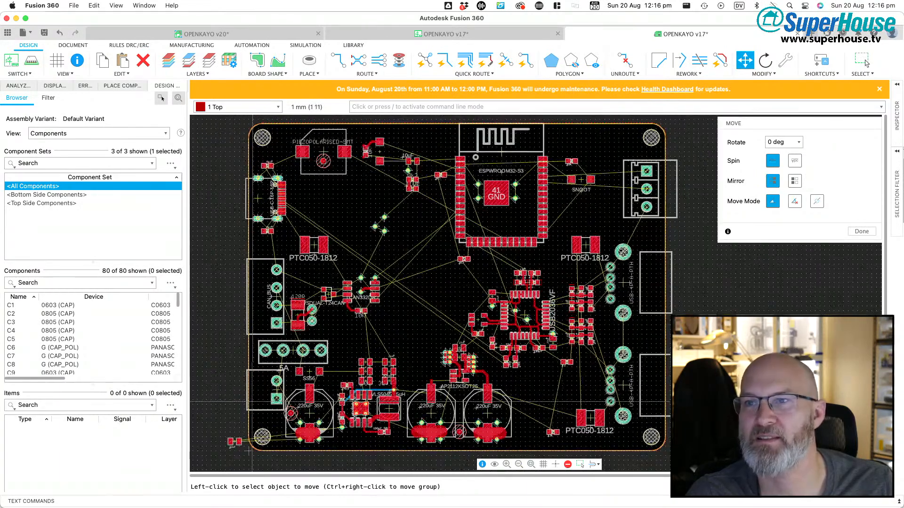
pyautogui.scroll(5, 237, 442)
pyautogui.click(237, 442)
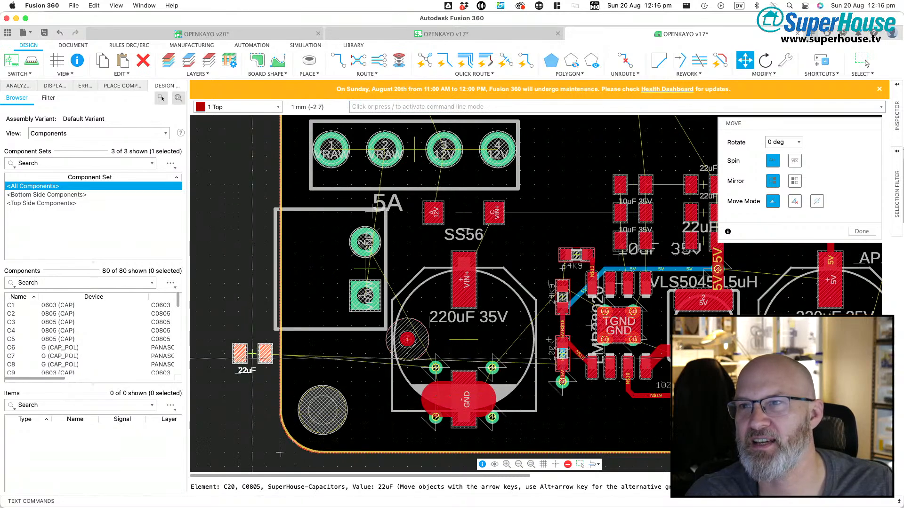
pyautogui.scroll(-2, 249, 377)
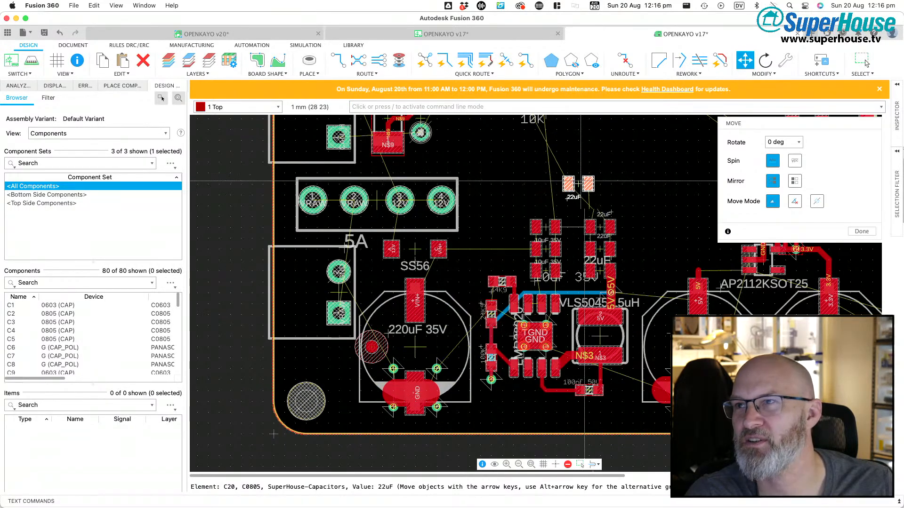
pyautogui.click(603, 202)
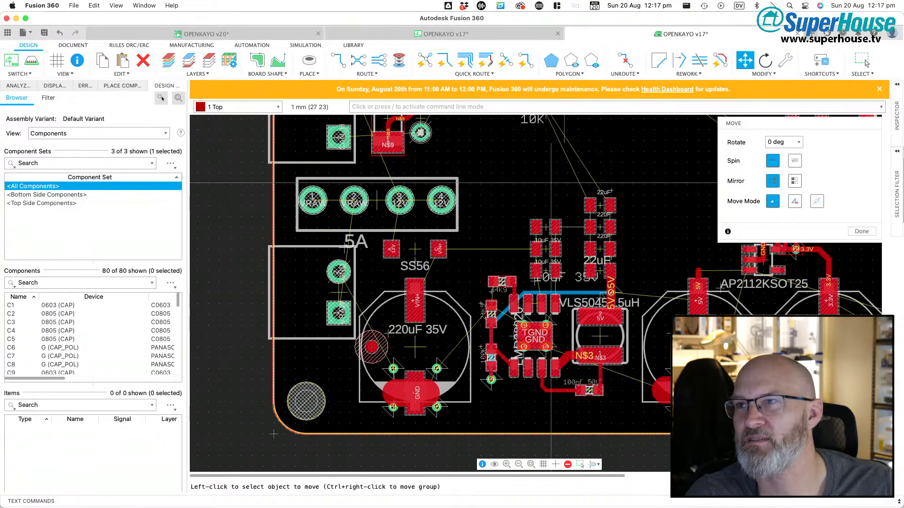
# Step: Route a 0.8128 mm 5V trace on the top layer through the 5V pads of the four stacked 22uF capacitors
pyautogui.scroll(-3, 603, 202)
pyautogui.scroll(3, 473, 244)
pyautogui.scroll(-4, 474, 245)
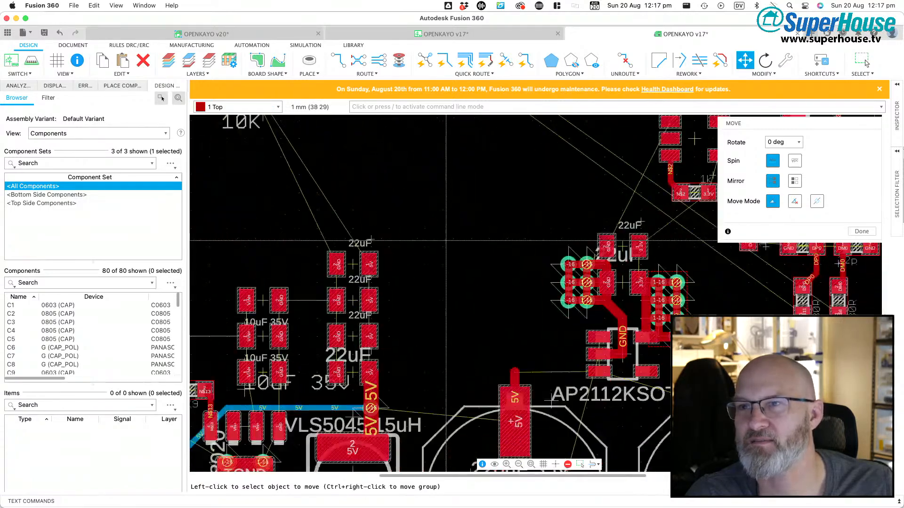
pyautogui.hscroll(-4, 446, 241)
pyautogui.hscroll(5, 446, 240)
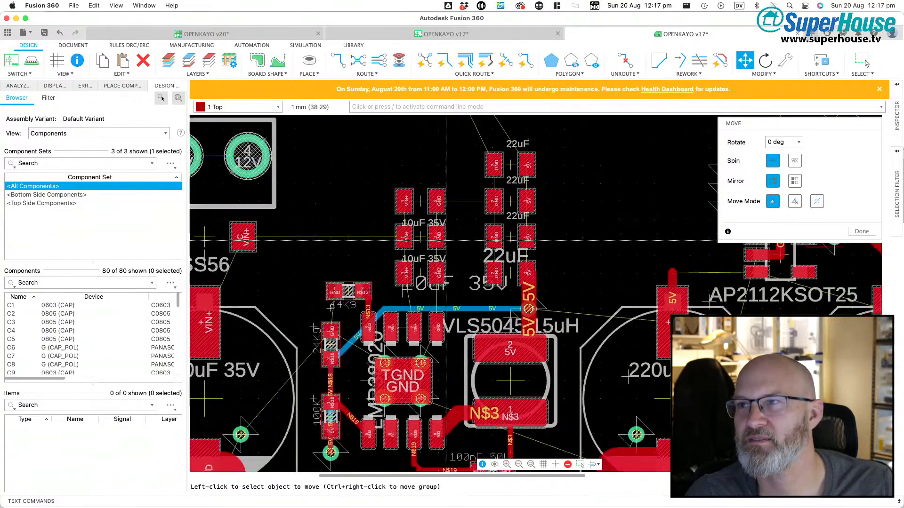
pyautogui.scroll(1, 493, 267)
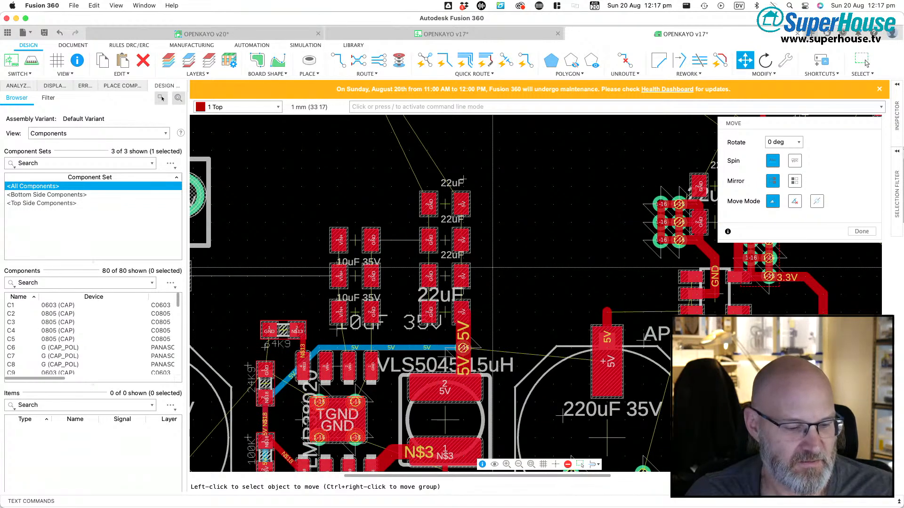
pyautogui.press('x')
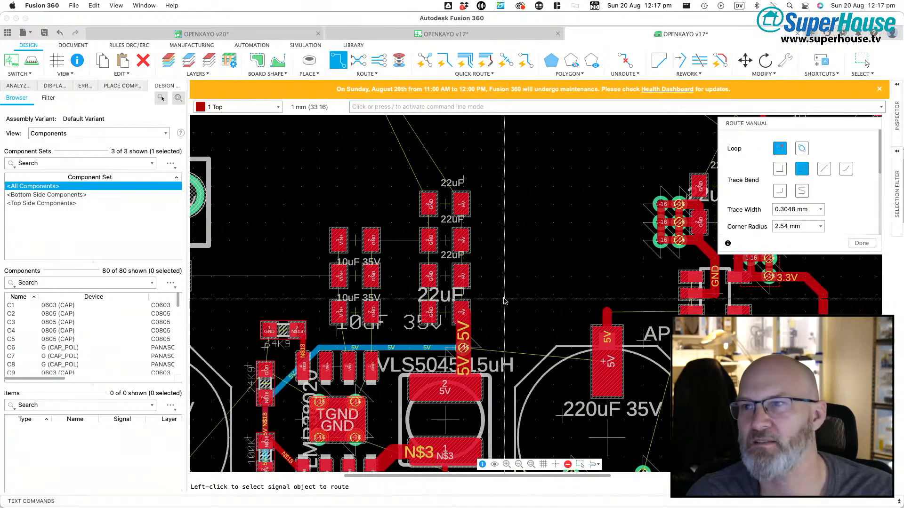
pyautogui.click(463, 312)
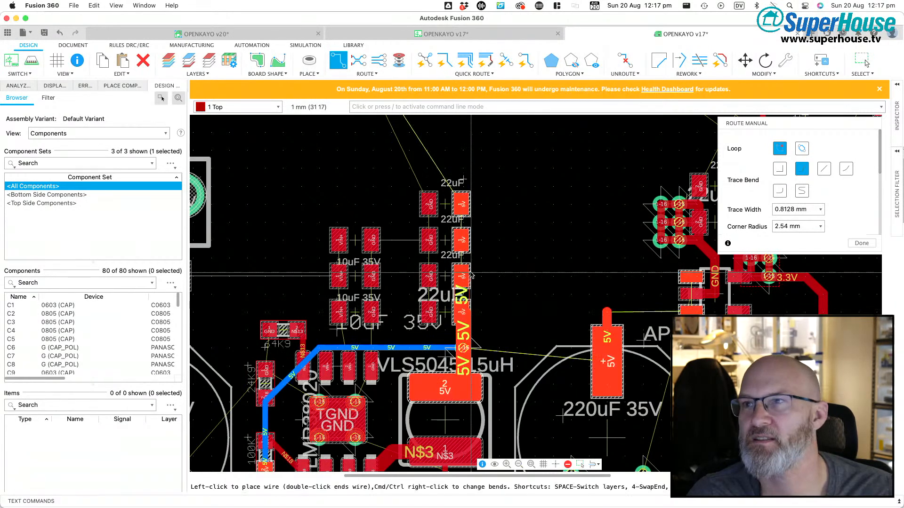
pyautogui.click(465, 240)
pyautogui.click(464, 237)
pyautogui.click(462, 202)
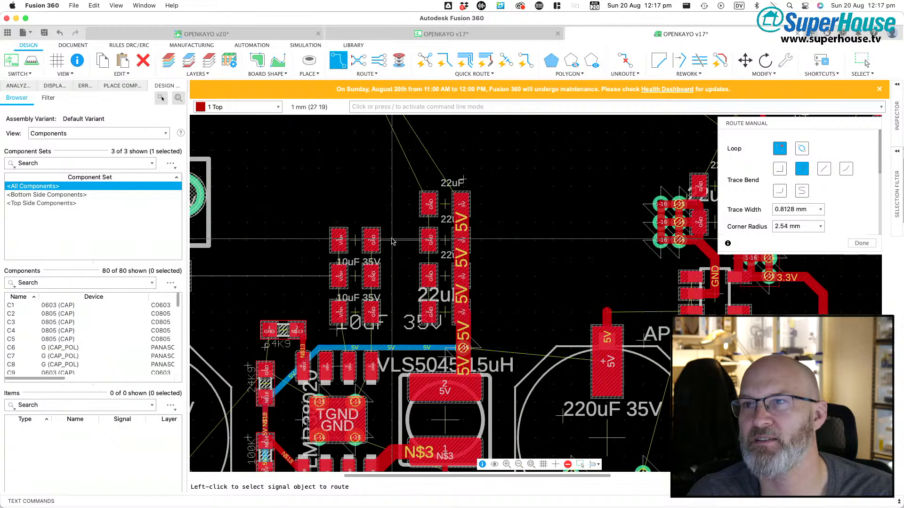
# Step: Route a 0.8128 mm VIN+ trace through the three stacked 10uF 35V capacitors and down to the buck regulator's VIN+ pin
pyautogui.click(339, 241)
pyautogui.click(339, 276)
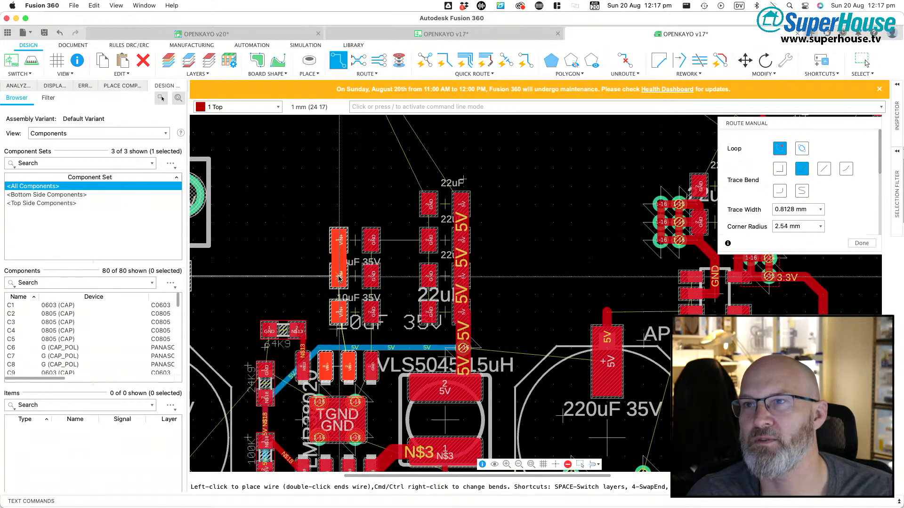
pyautogui.doubleClick(342, 312)
pyautogui.click(341, 311)
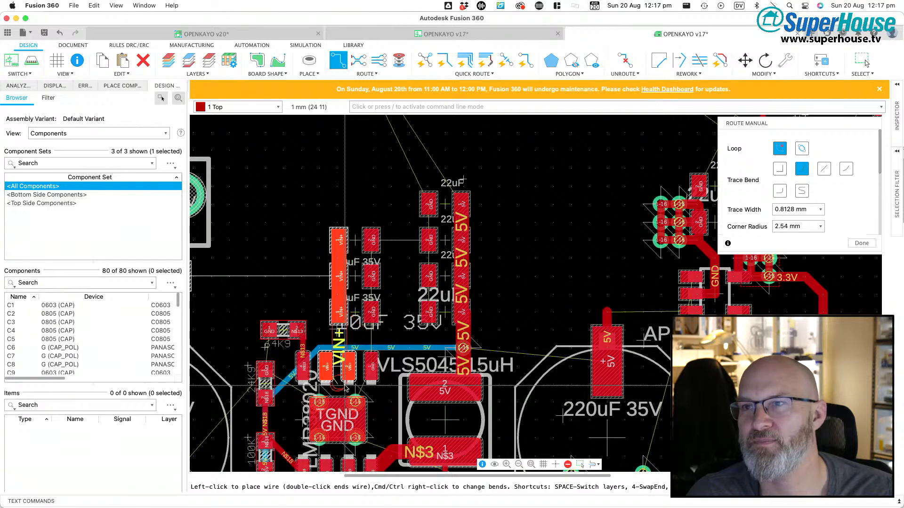
pyautogui.doubleClick(347, 371)
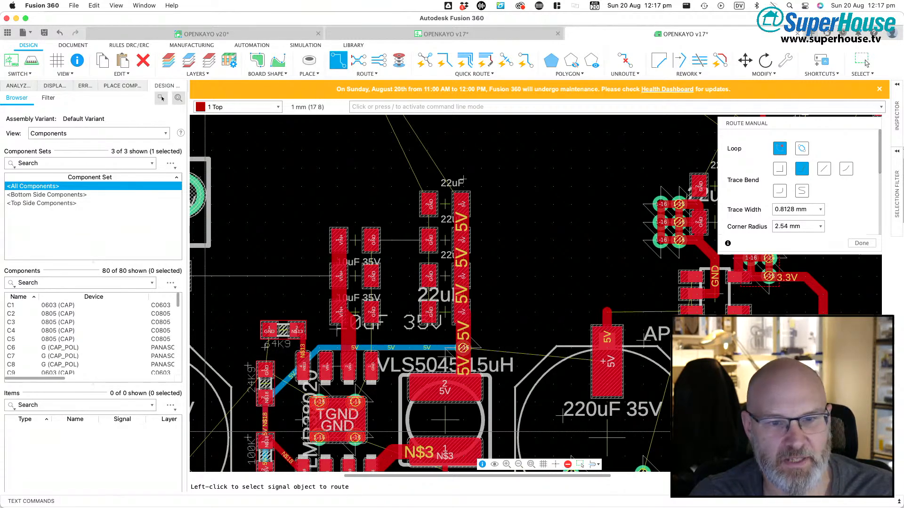
pyautogui.press('super+Tab')
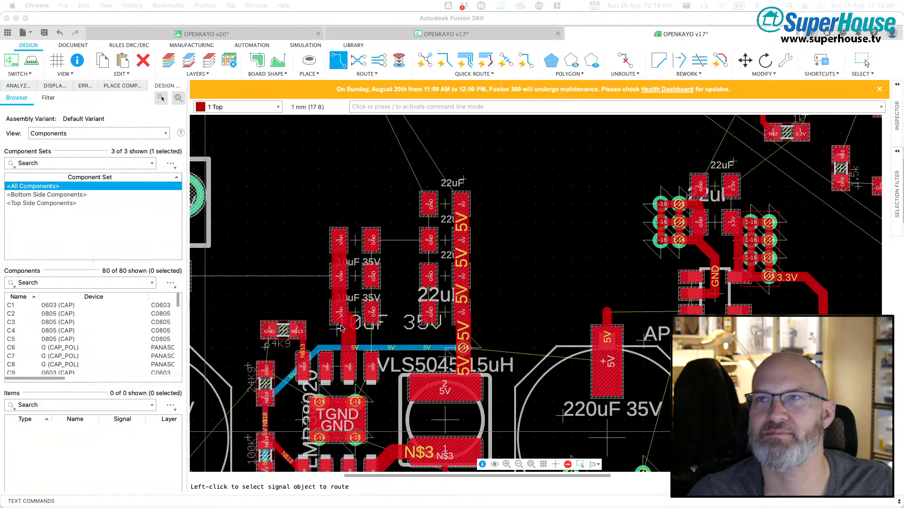
pyautogui.click(714, 46)
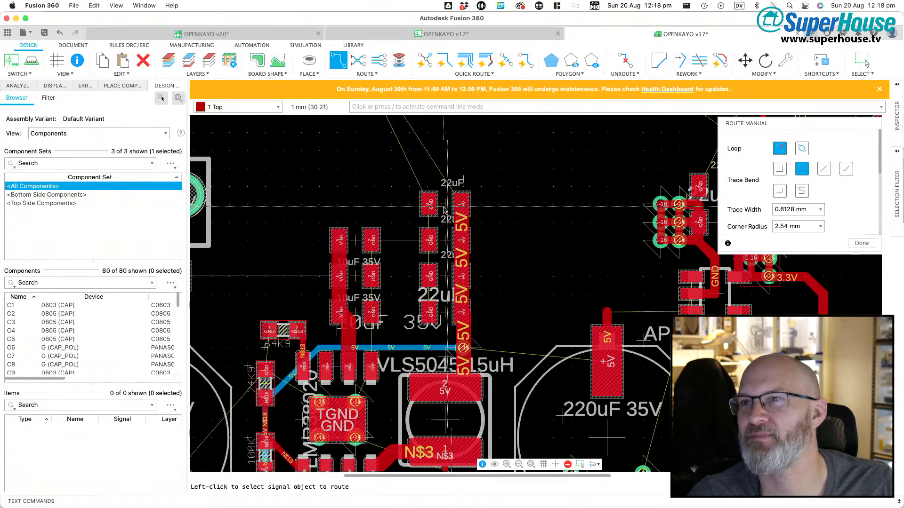
# Step: Run Ratsnest to recalculate the airwires and fill the board's copper polygons, and remove the polygon fills again with "ripup @;"
pyautogui.press('Escape')
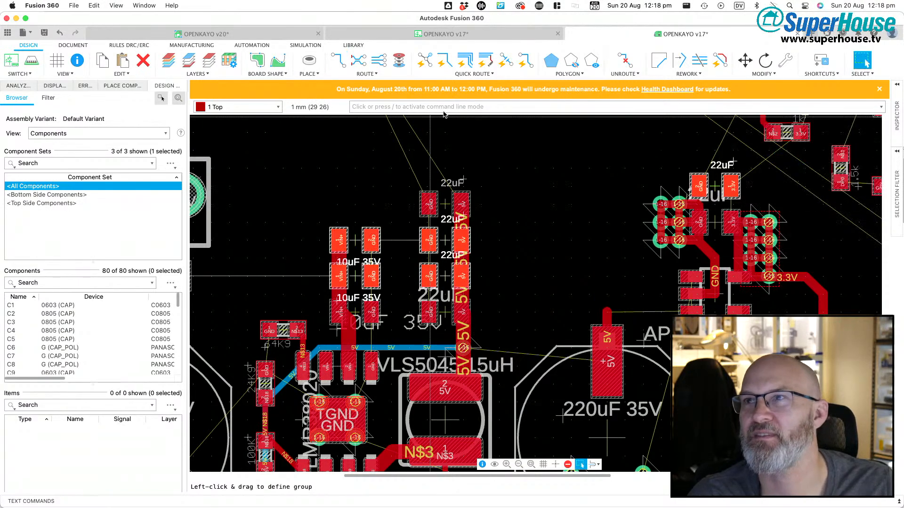
pyautogui.click(519, 464)
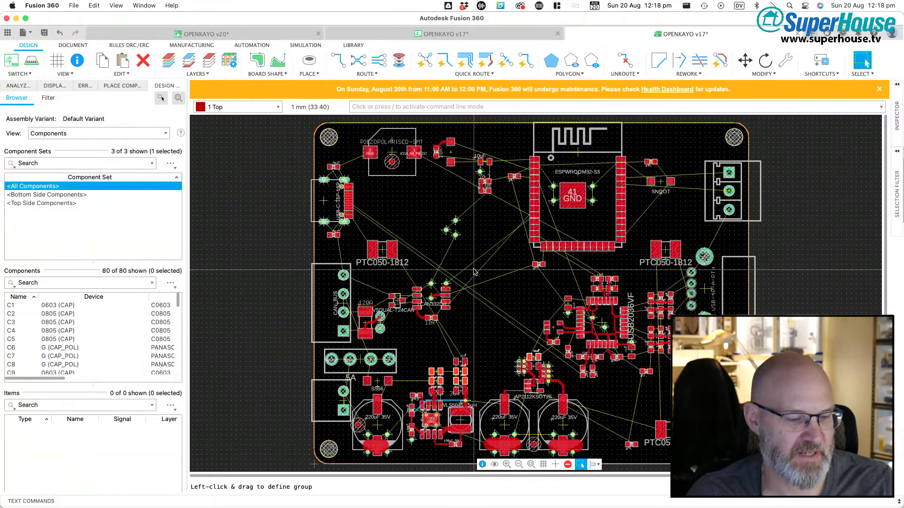
pyautogui.press('r')
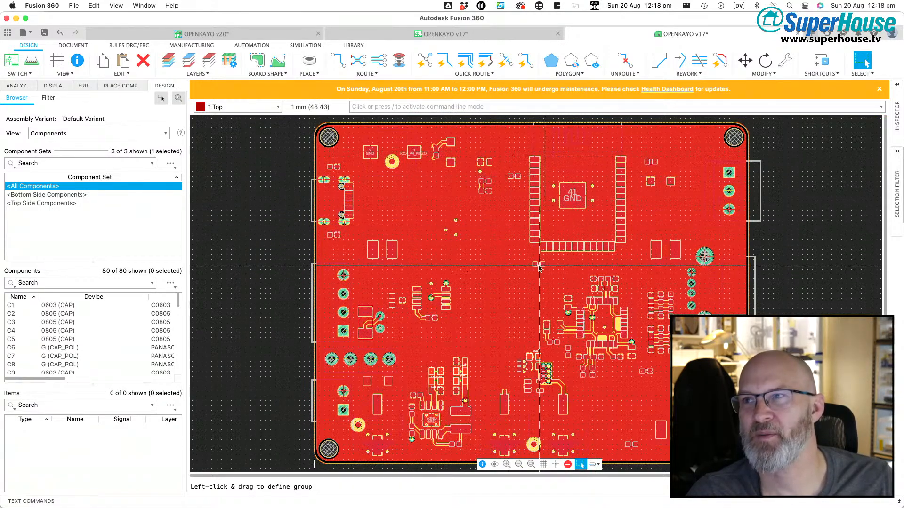
pyautogui.press('/')
pyautogui.write('rip @;')
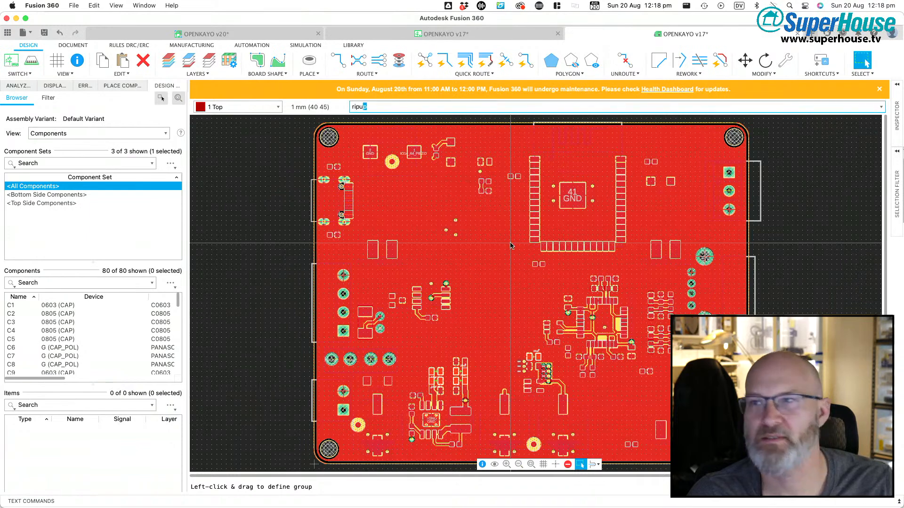
pyautogui.press('Return')
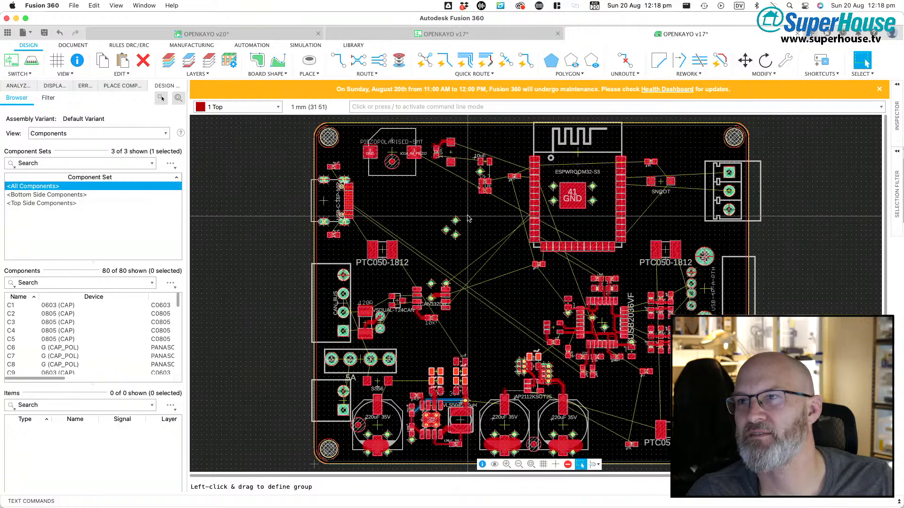
# Step: Move the three loose vias between the ESPWROOM32-S3 and the USB-C connector as a group, closer to the USB-C connector
pyautogui.moveTo(456, 220); pyautogui.dragTo(391, 197)
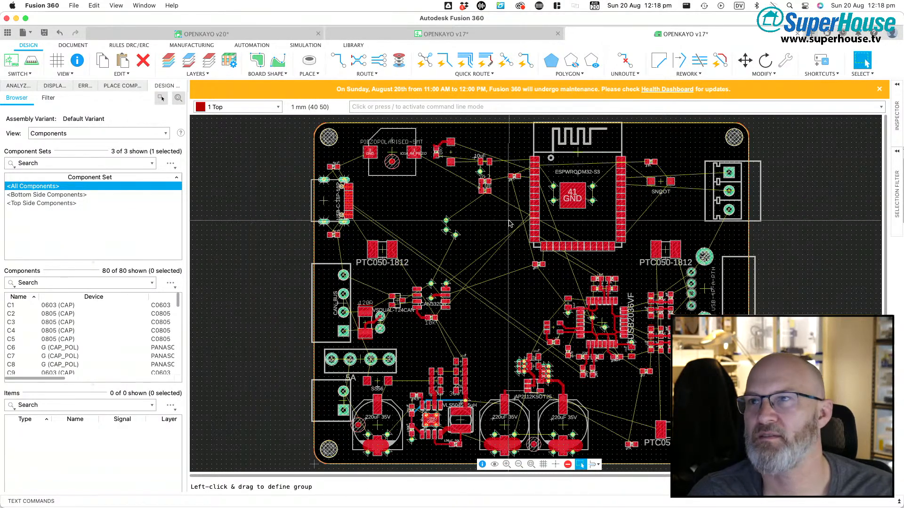
pyautogui.press('m')
pyautogui.rightClick(447, 221)
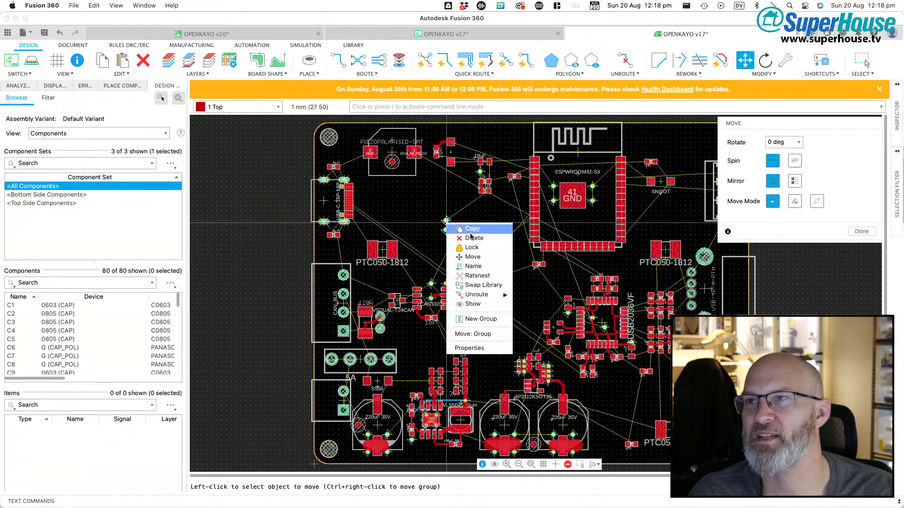
pyautogui.click(472, 333)
pyautogui.click(424, 213)
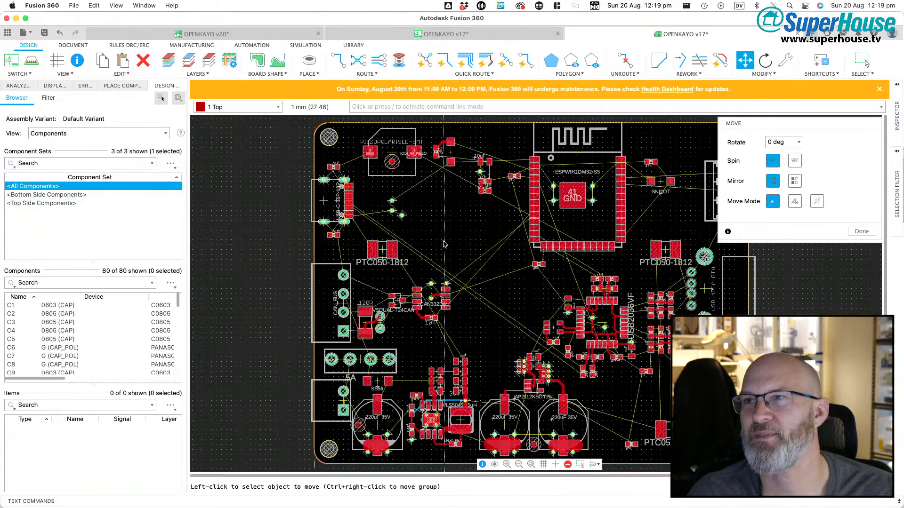
pyautogui.press('Escape')
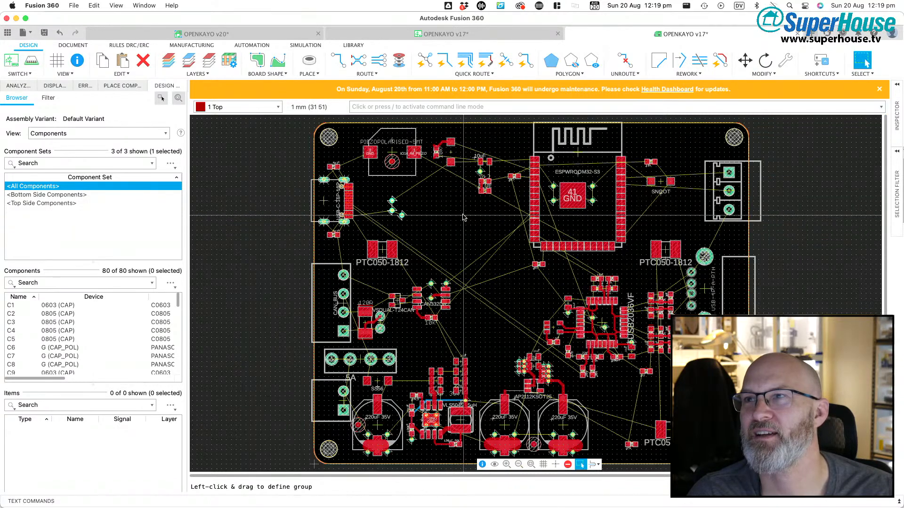
# Step: Move the 10uF capacitor, the via below it, the 2k2 resistor and the BLUE LED as a group to below the reset switch
pyautogui.press('m')
pyautogui.rightClick(485, 179)
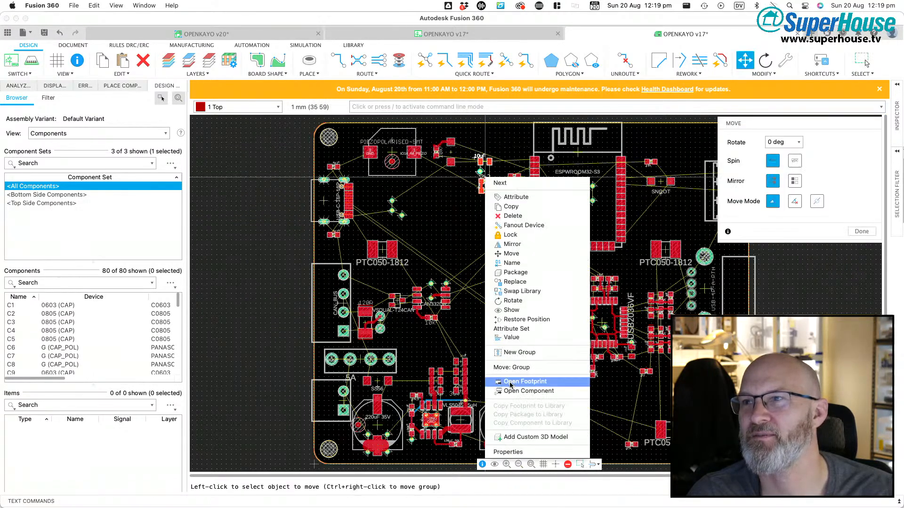
pyautogui.click(513, 368)
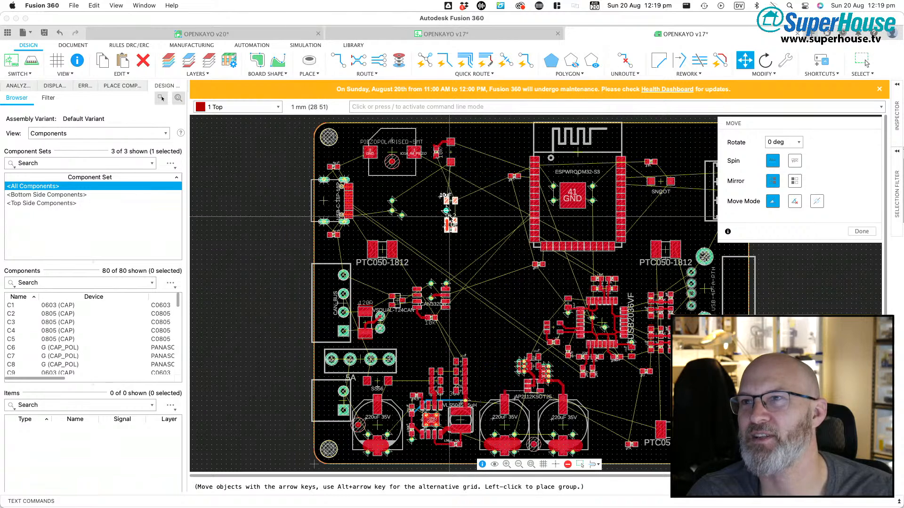
pyautogui.click(450, 217)
# Step: Move 10uF capacitor C3 to beside the ESPWROOM32-S3's GND and 3.3V pins, just above the IO4_SCL 4K7 resistor
pyautogui.scroll(5, 450, 207)
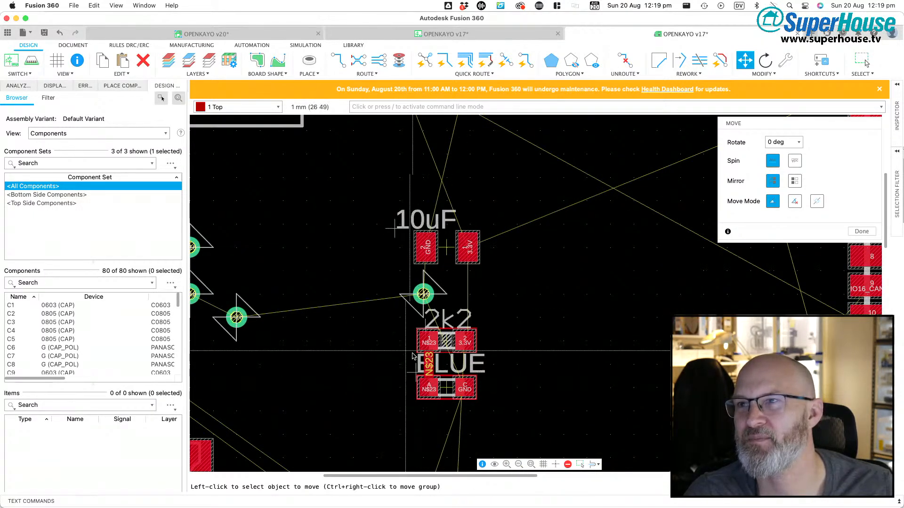
pyautogui.scroll(-5, 465, 358)
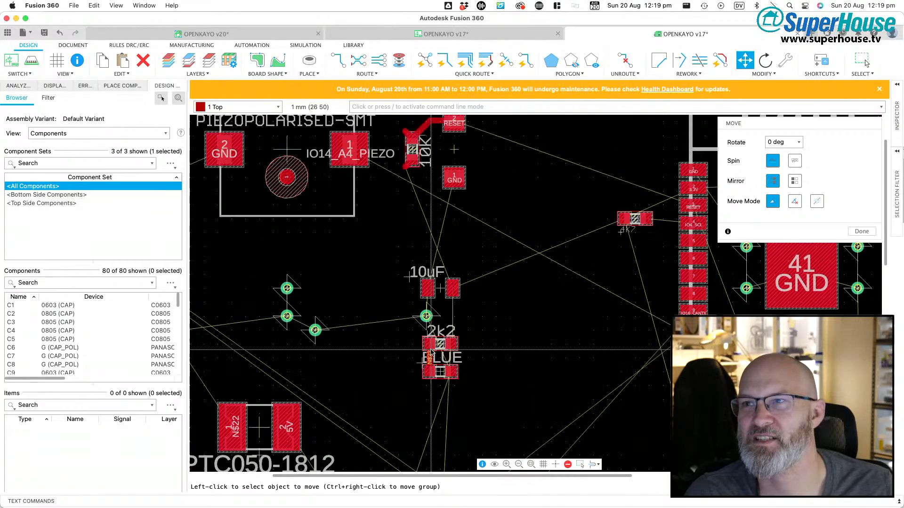
pyautogui.click(434, 318)
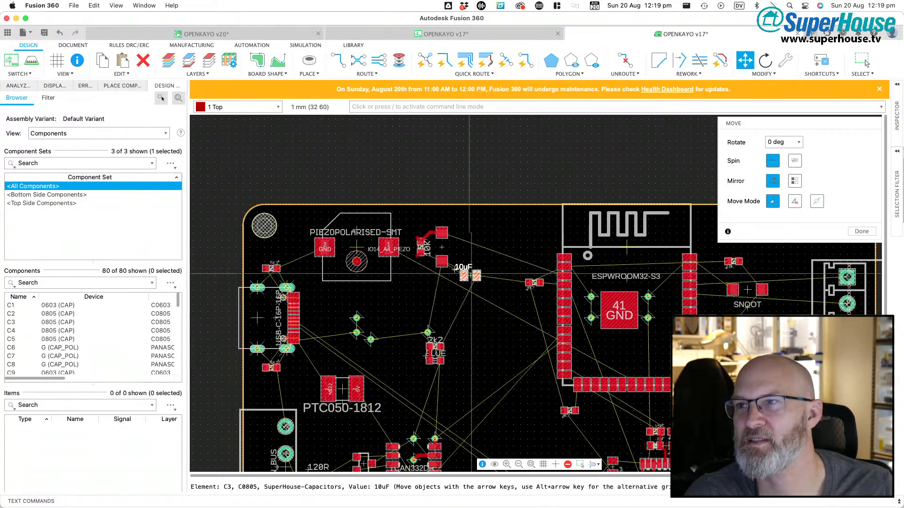
pyautogui.click(538, 260)
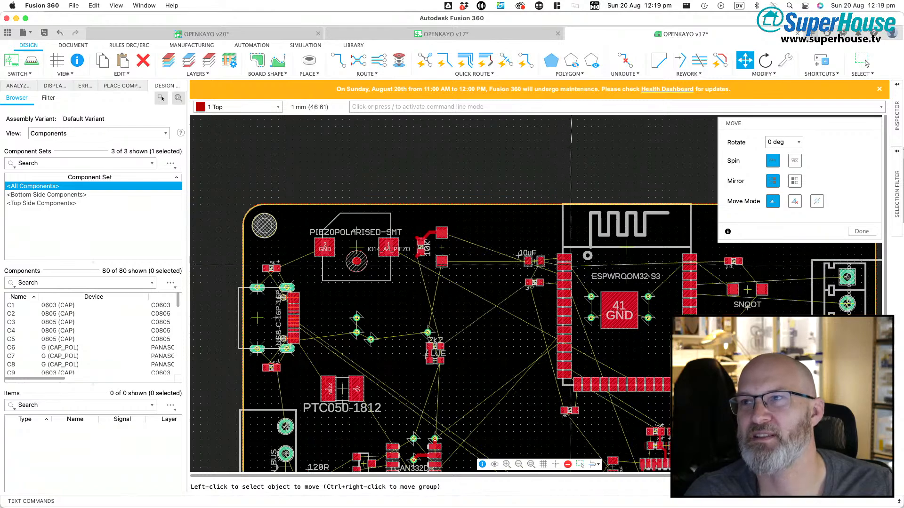
pyautogui.scroll(5, 570, 258)
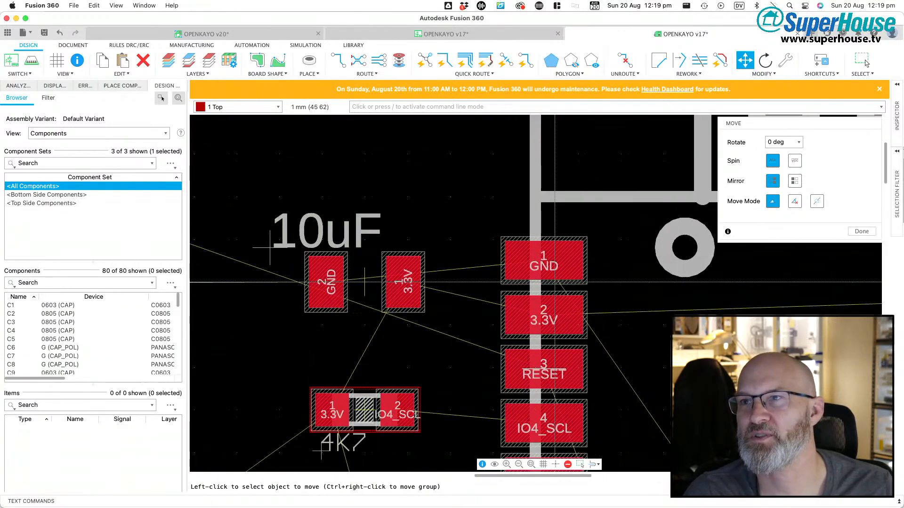
# Step: Move the ESPWROOM32-S3 with its vias, 10uF capacitor and the two adjacent resistors as a group about 9 mm left
pyautogui.scroll(-3, 506, 292)
pyautogui.scroll(-3, 506, 292)
pyautogui.moveTo(506, 292); pyautogui.dragTo(418, 235, button='middle')
pyautogui.scroll(-3, 334, 213)
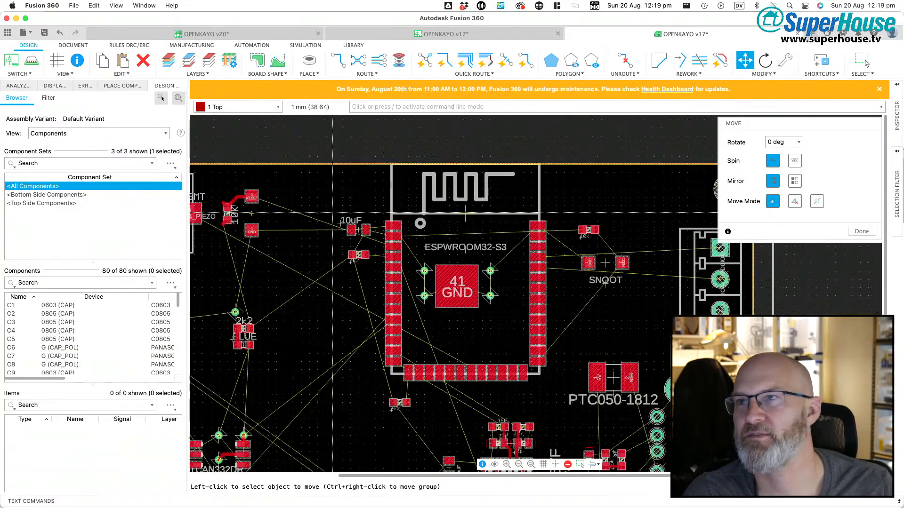
pyautogui.scroll(-3, 528, 252)
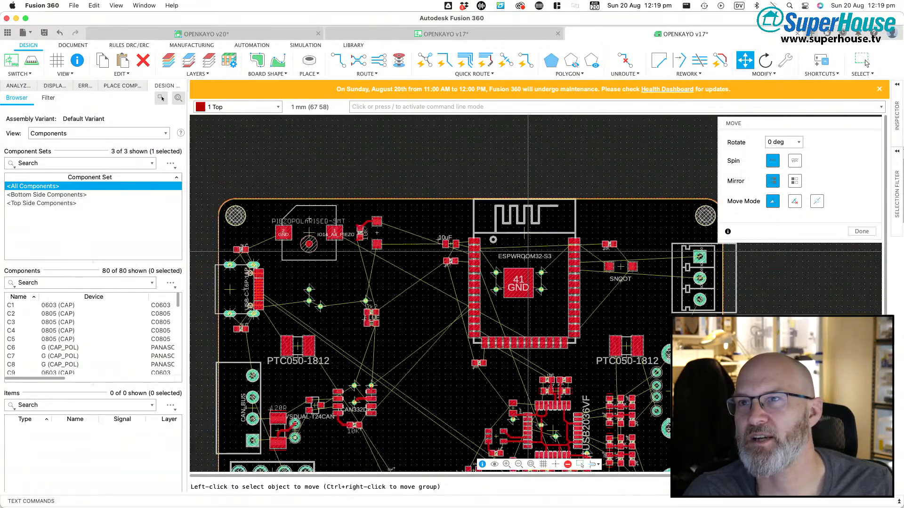
pyautogui.moveTo(528, 252); pyautogui.dragTo(529, 254, button='middle')
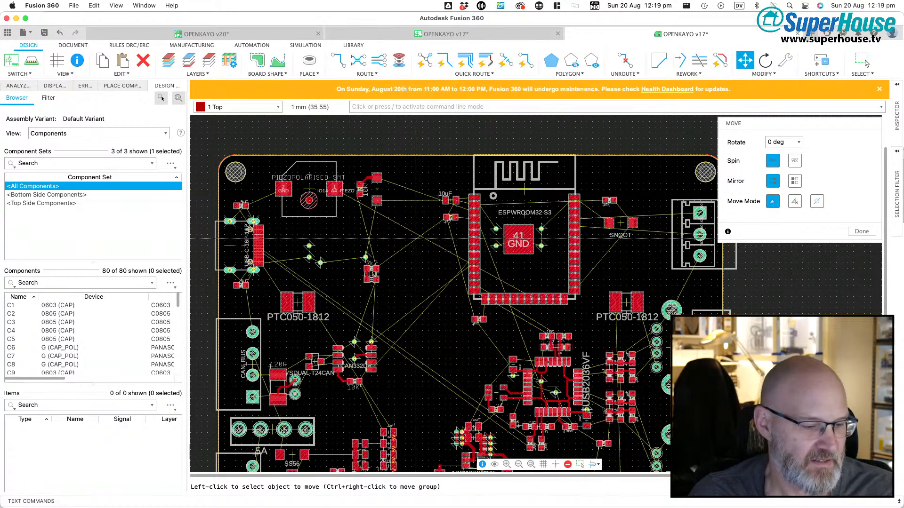
pyautogui.click(864, 62)
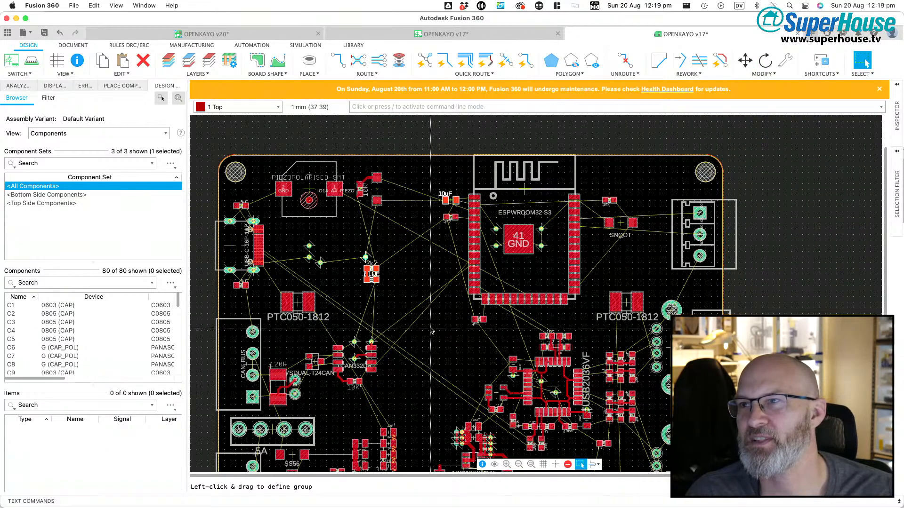
pyautogui.moveTo(430, 329); pyautogui.dragTo(588, 172)
pyautogui.press('m')
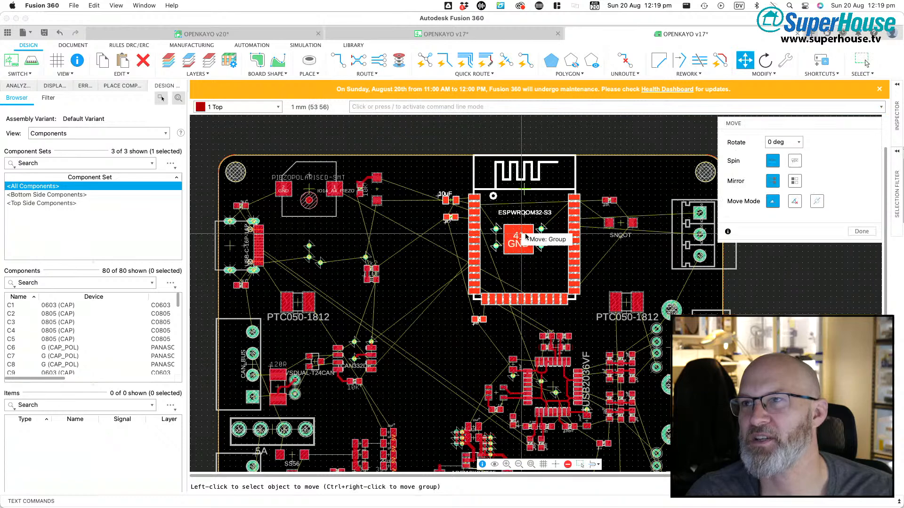
pyautogui.keyDown('ctrl'); pyautogui.rightClick(527, 240); pyautogui.keyUp('ctrl')
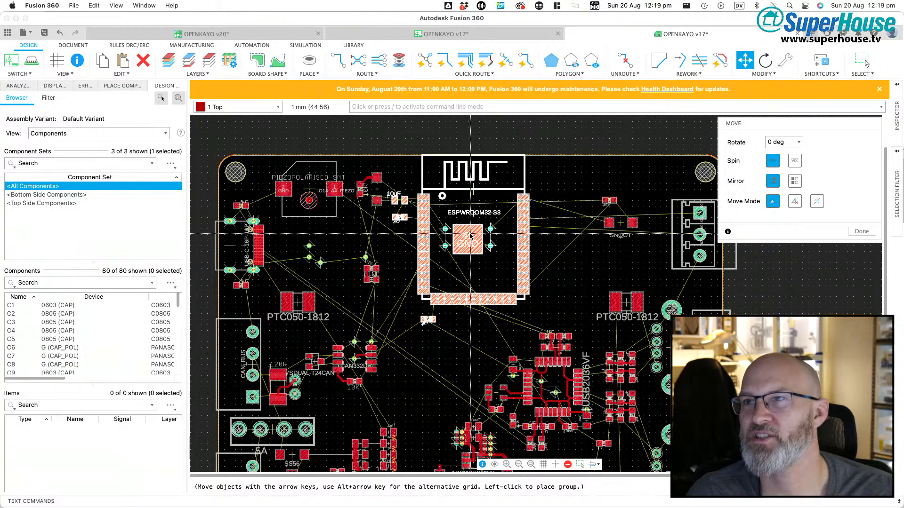
pyautogui.click(468, 237)
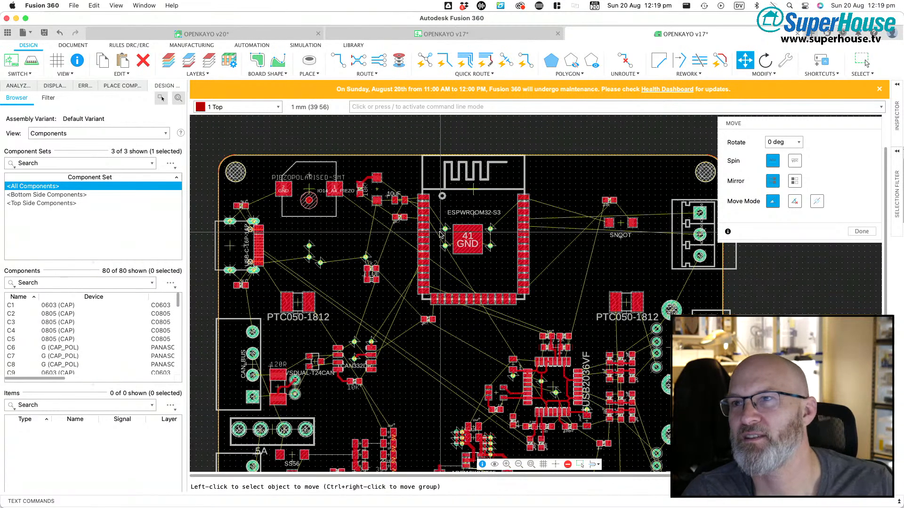
# Step: Move PTC050-1812 fuse F2, near the upper USB-A connector, up about 4 mm
pyautogui.scroll(-2, 440, 237)
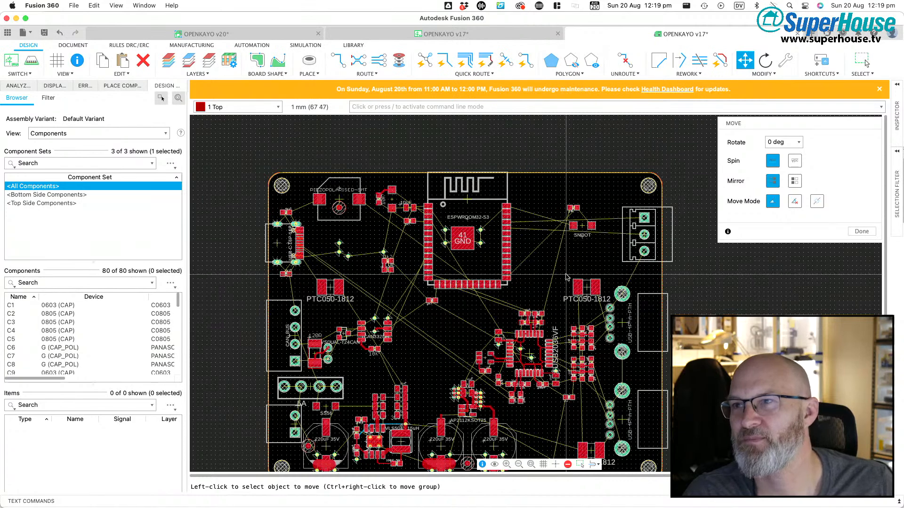
pyautogui.scroll(-2, 566, 277)
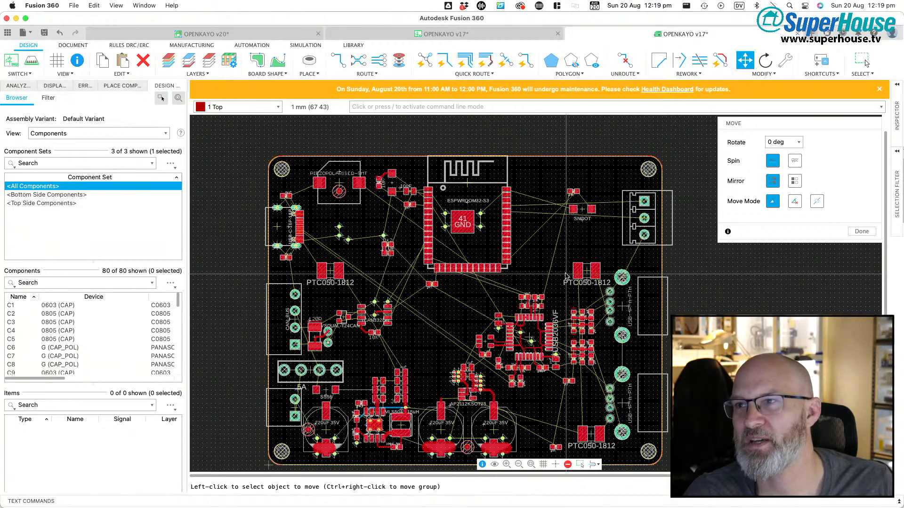
pyautogui.click(586, 273)
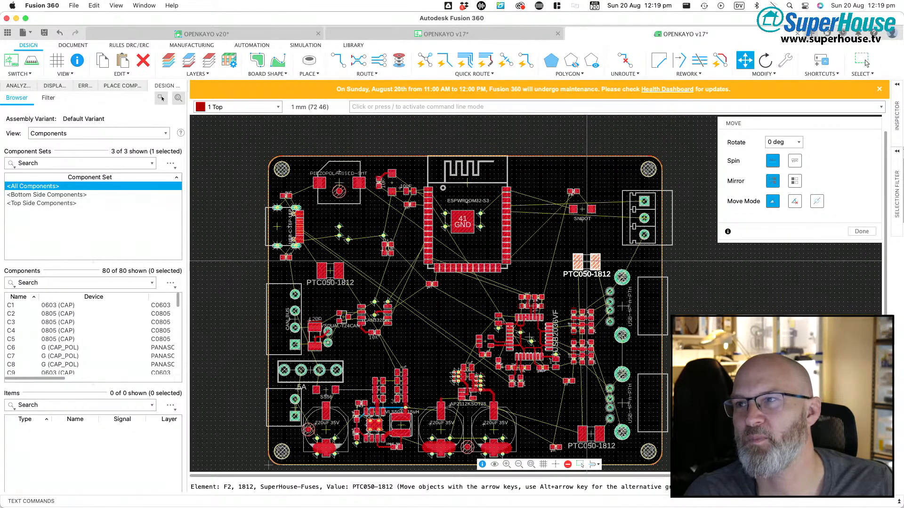
pyautogui.click(586, 257)
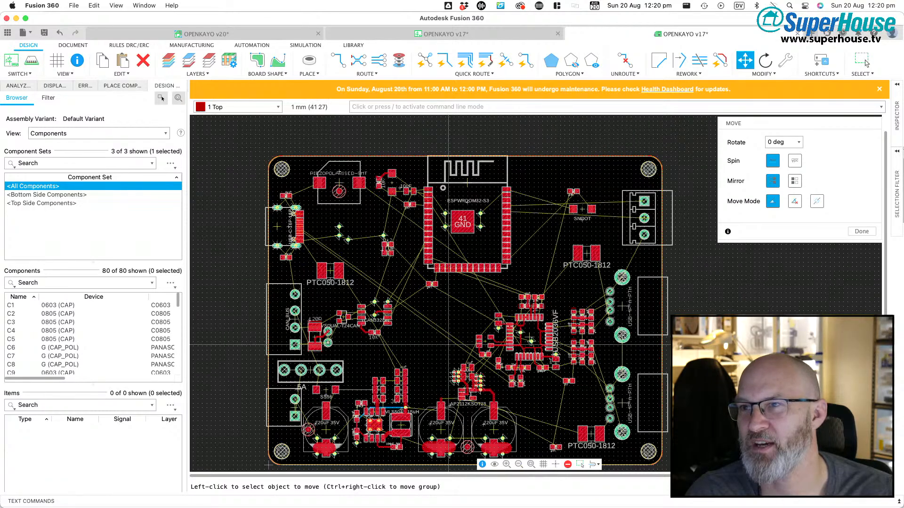
# Step: Move the AP2112K regulator group with its 22uF capacitors, vias and traces about 6 mm left, and reshape its 3.3V trace into a diagonal
pyautogui.scroll(4, 459, 395)
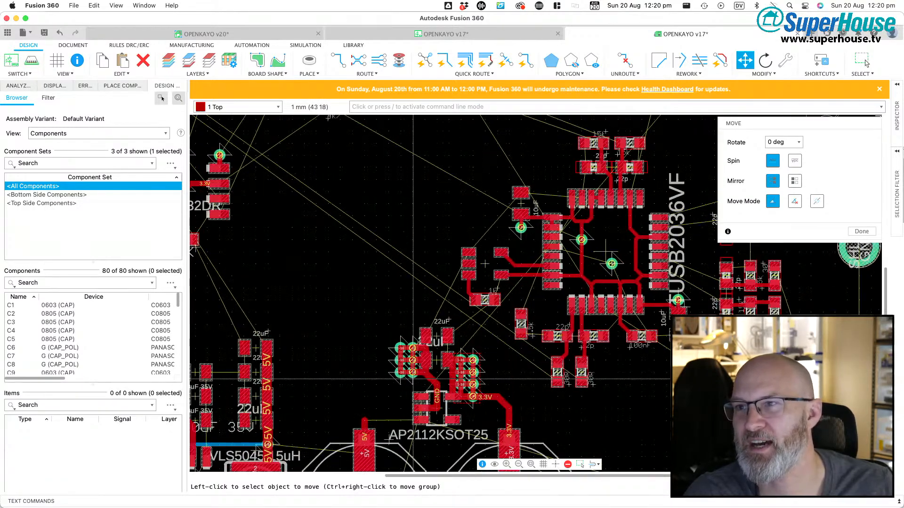
pyautogui.click(862, 60)
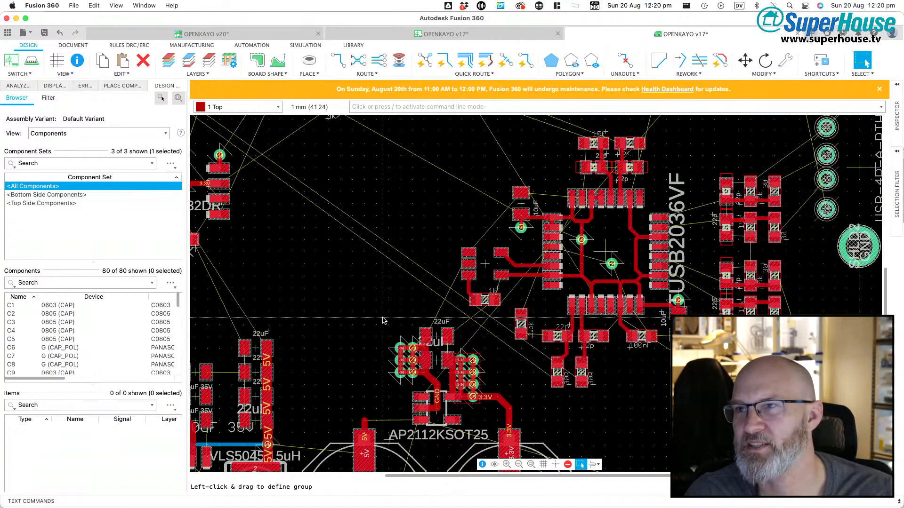
pyautogui.moveTo(379, 319); pyautogui.dragTo(497, 436)
pyautogui.press('m')
pyautogui.rightClick(450, 375)
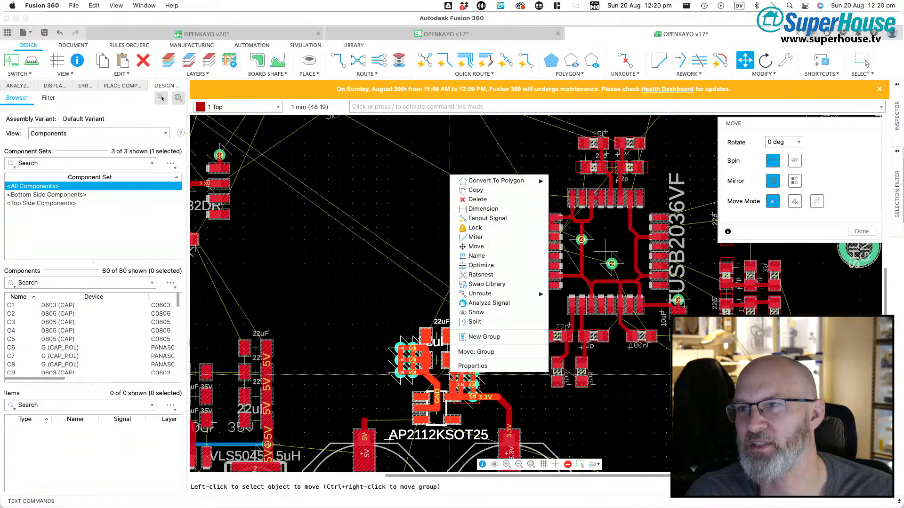
pyautogui.click(471, 353)
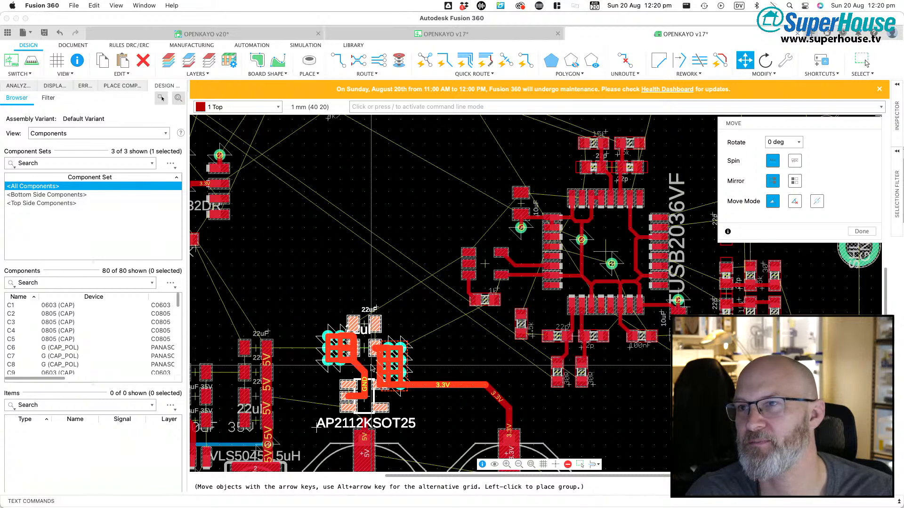
pyautogui.click(372, 366)
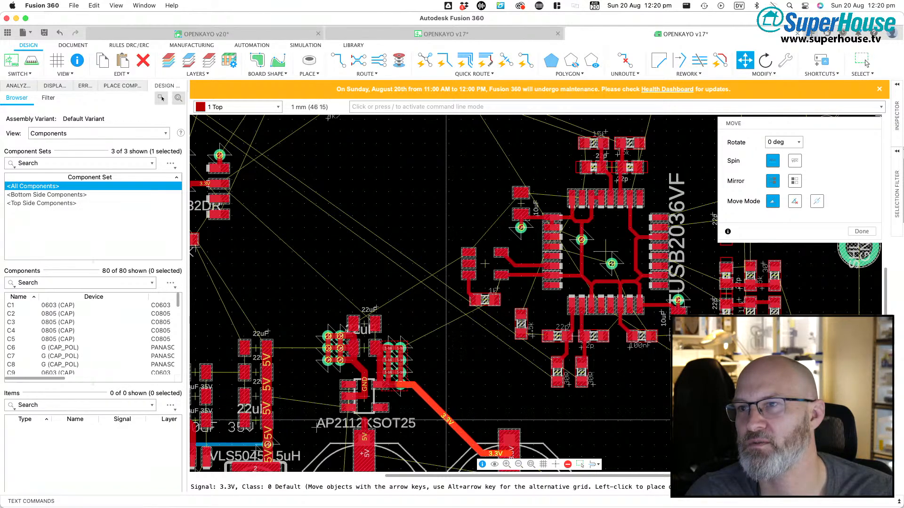
pyautogui.click(458, 406)
# Step: Move the TUSB2036VF hub with its traces and surrounding passives as a group about 6 mm left and 1 mm up
pyautogui.scroll(-5, 457, 406)
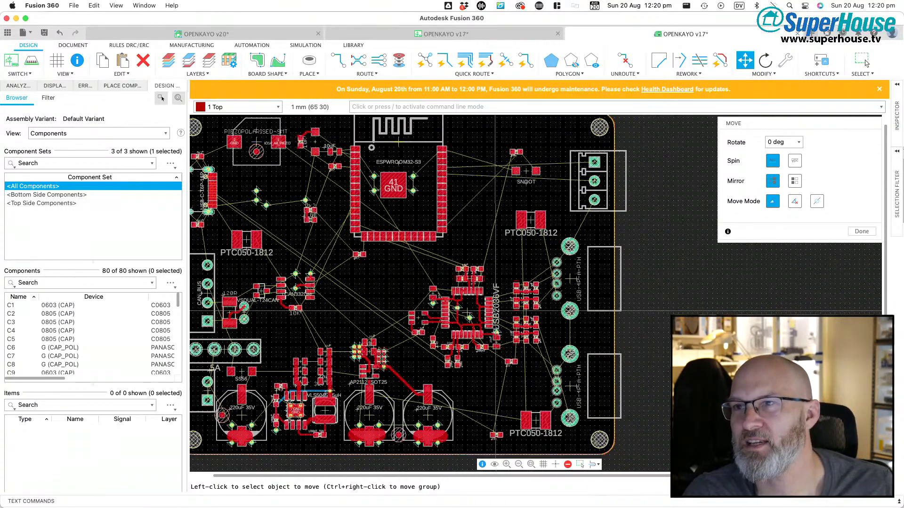
pyautogui.click(862, 62)
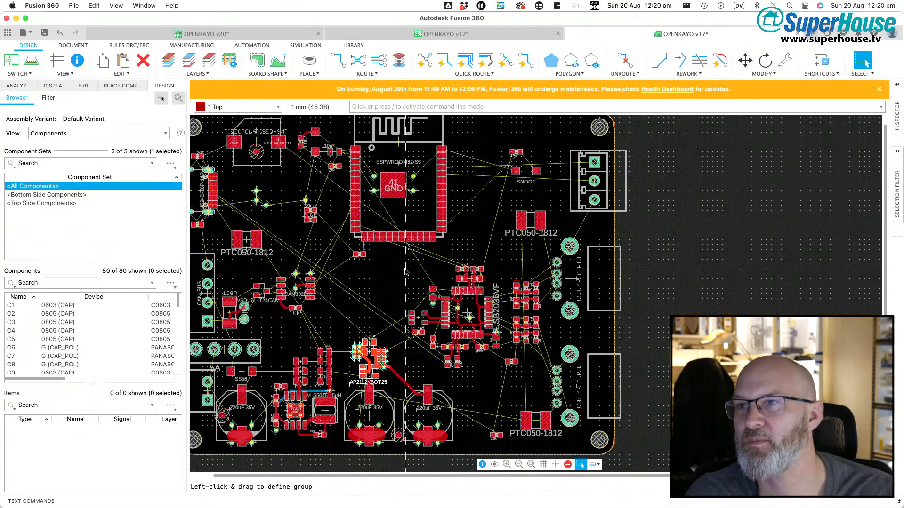
pyautogui.moveTo(403, 258); pyautogui.dragTo(502, 372)
pyautogui.press('m')
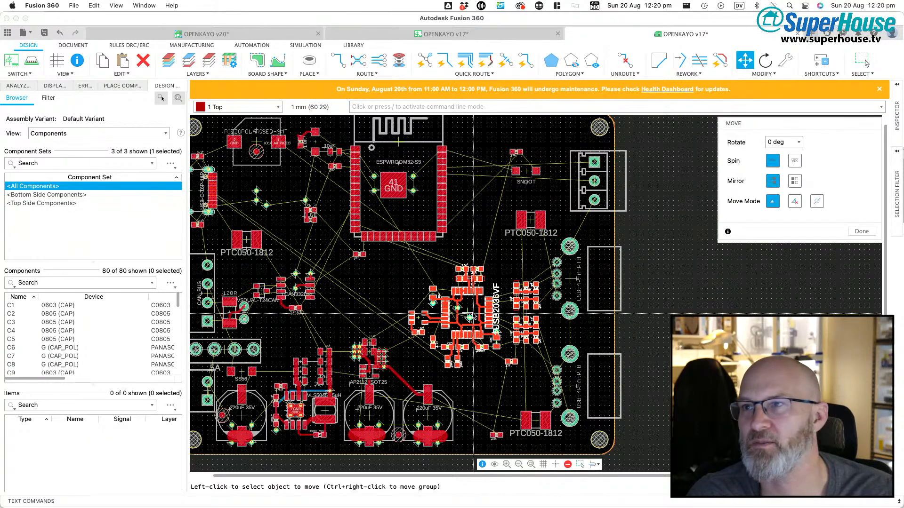
pyautogui.rightClick(474, 313)
pyautogui.click(509, 221)
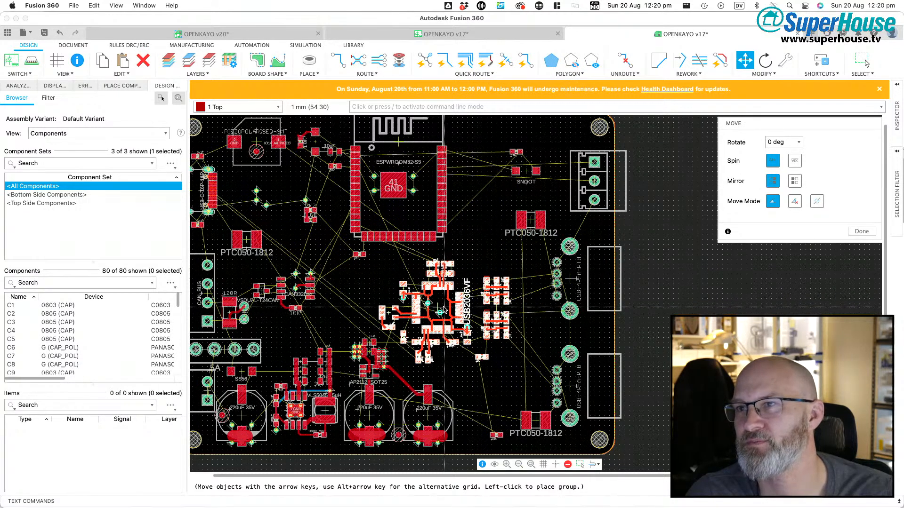
pyautogui.click(444, 310)
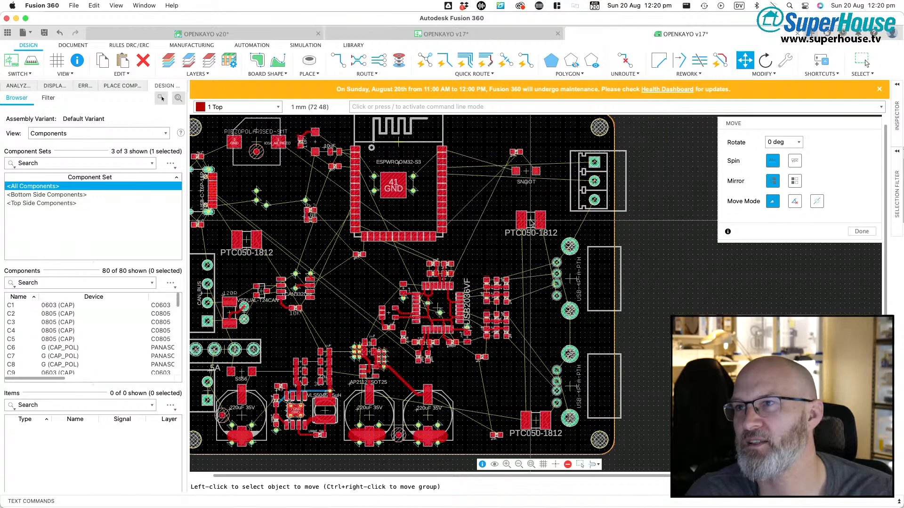
# Step: Move PTC050-1812 fuse F2 about 9 mm left and the lower-right PTC050-1812 fuse about 11 mm left and 3 mm up
pyautogui.click(531, 223)
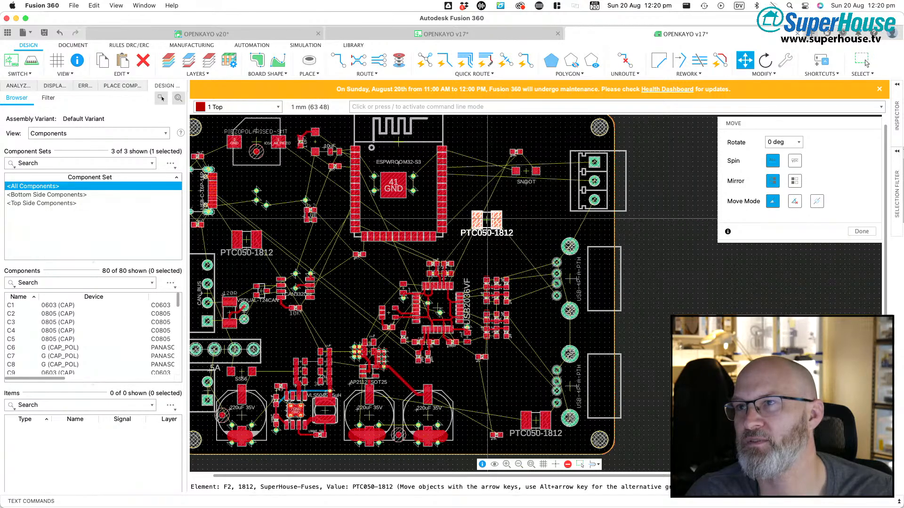
pyautogui.click(486, 222)
pyautogui.click(539, 418)
pyautogui.click(487, 404)
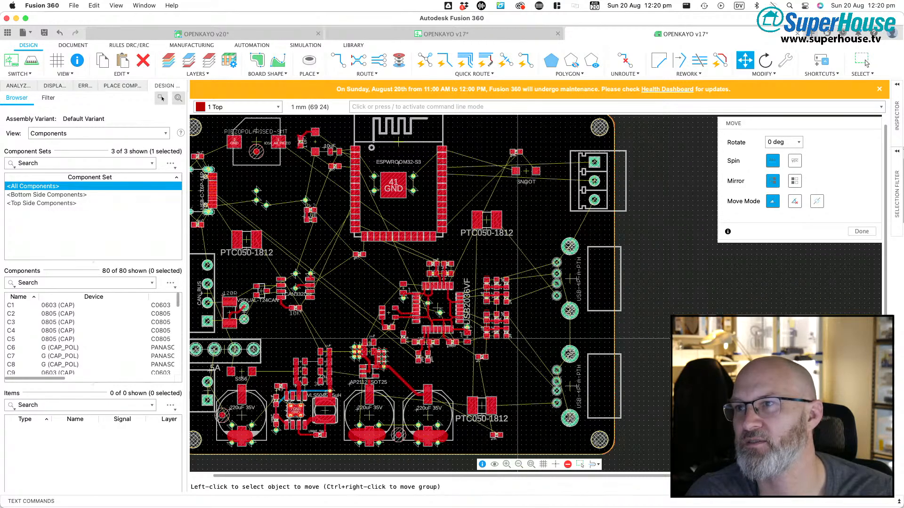
# Step: Move the SNOOT part and its adjacent resistor as a group about 9 mm left and 3 mm up
pyautogui.scroll(-3, 416, 277)
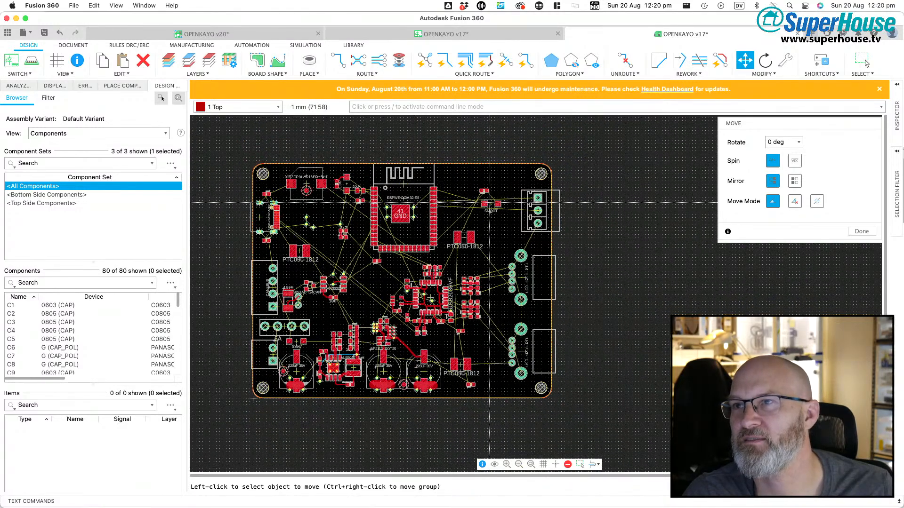
pyautogui.click(864, 62)
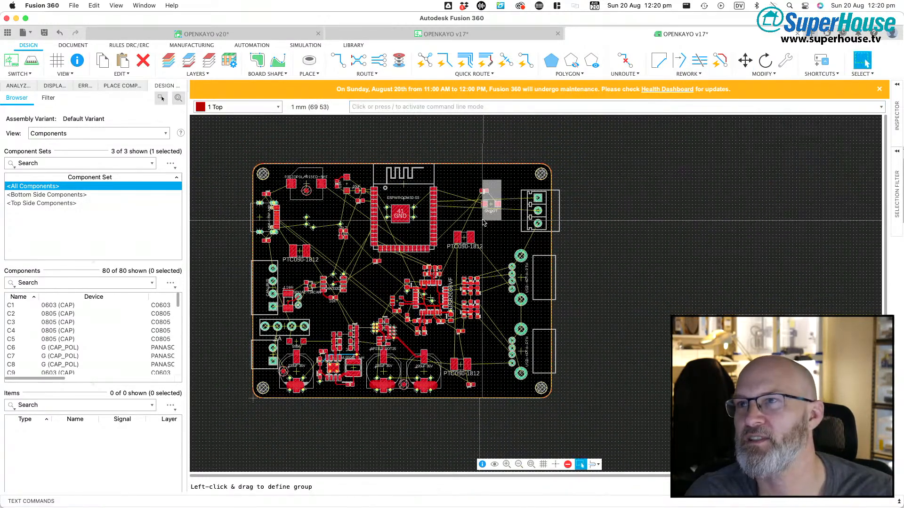
pyautogui.rightClick(491, 200)
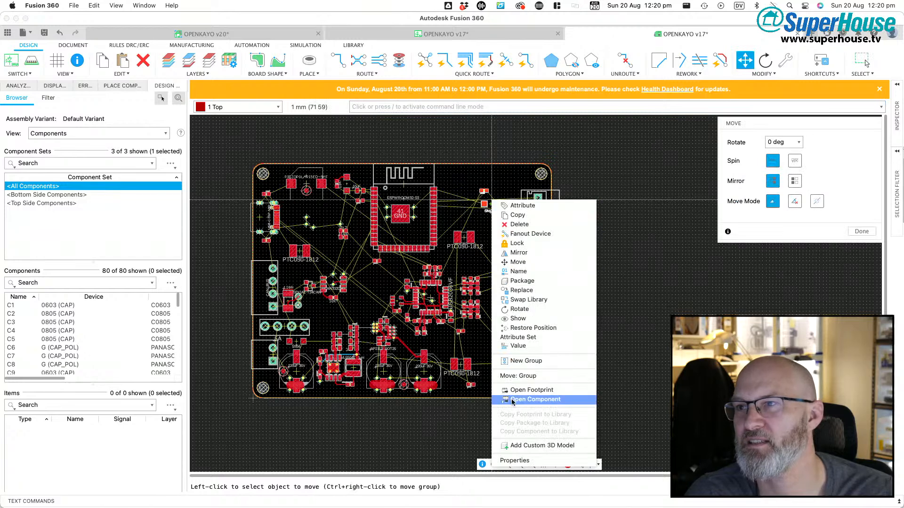
pyautogui.click(519, 381)
pyautogui.click(461, 190)
# Step: Group the board's right edge, mounting holes, 3-pin connector and both USB-A connectors, and move the group about 7 mm left
pyautogui.write('group')
pyautogui.press('Return')
pyautogui.moveTo(601, 148); pyautogui.dragTo(489, 418)
pyautogui.keyDown('ctrl'); pyautogui.rightClick(555, 263); pyautogui.keyUp('ctrl')
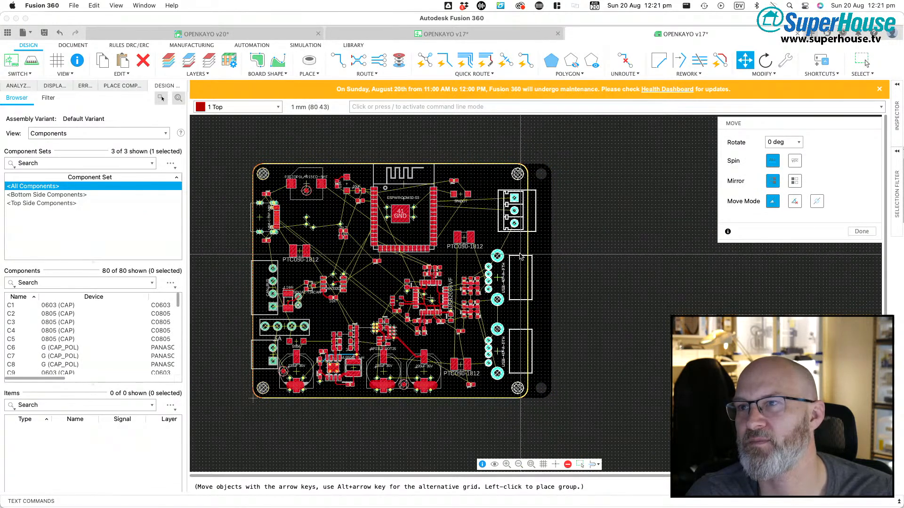
pyautogui.click(520, 256)
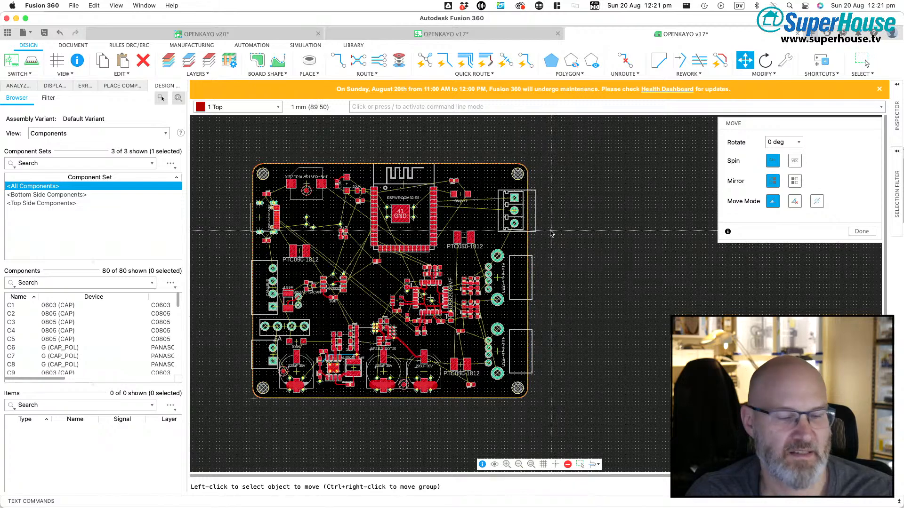
# Step: Check the right board edge's line properties and move the right edge group with its connectors about 2 mm further left
pyautogui.press('i')
pyautogui.click(552, 246)
pyautogui.click(553, 248)
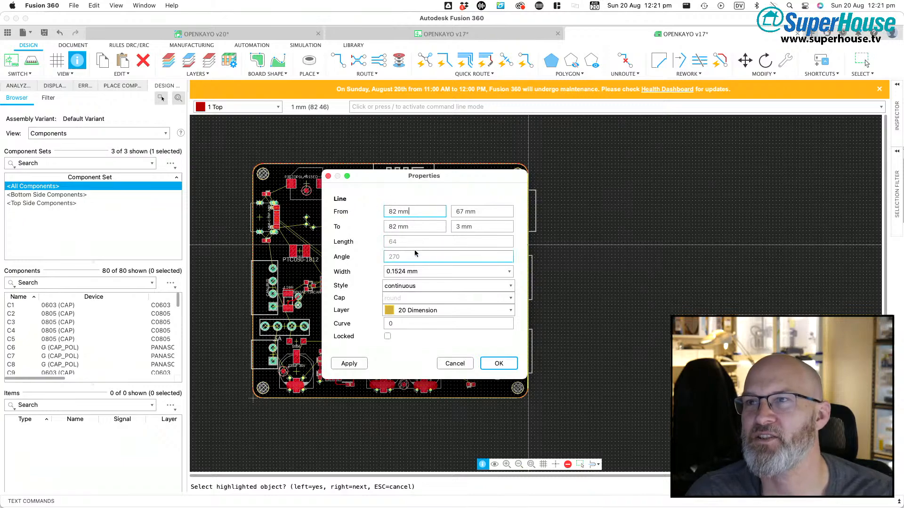
pyautogui.press('Escape')
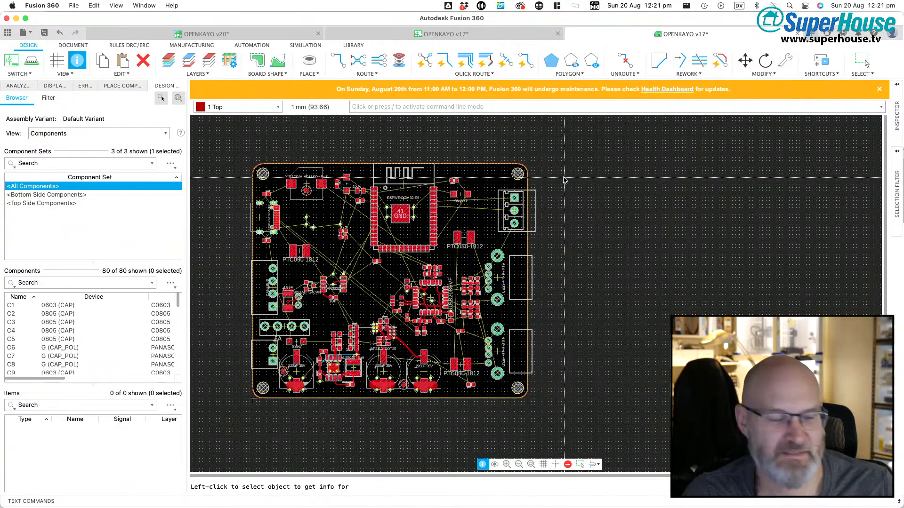
pyautogui.press('m')
pyautogui.rightClick(527, 272)
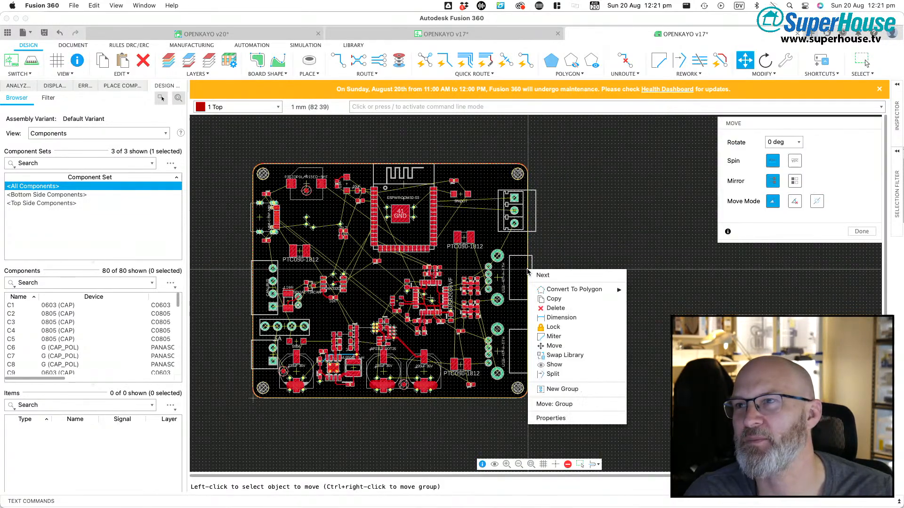
pyautogui.click(542, 405)
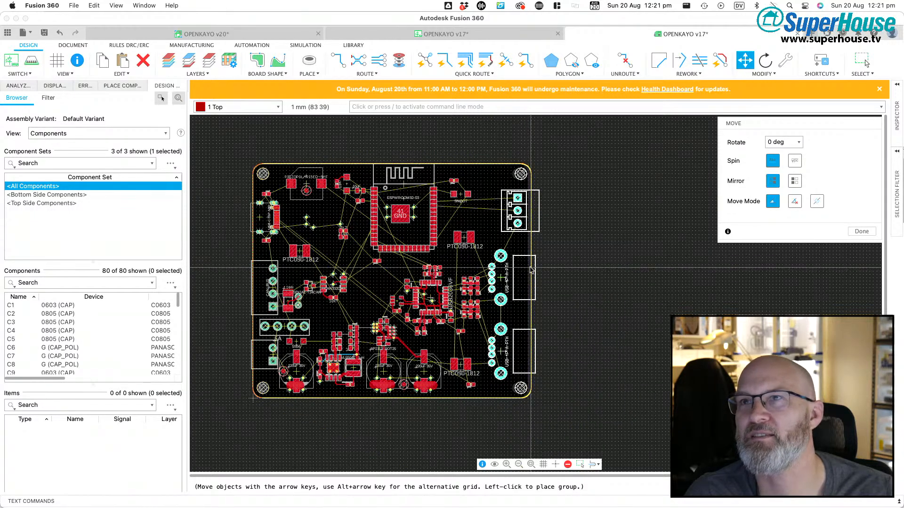
pyautogui.click(521, 268)
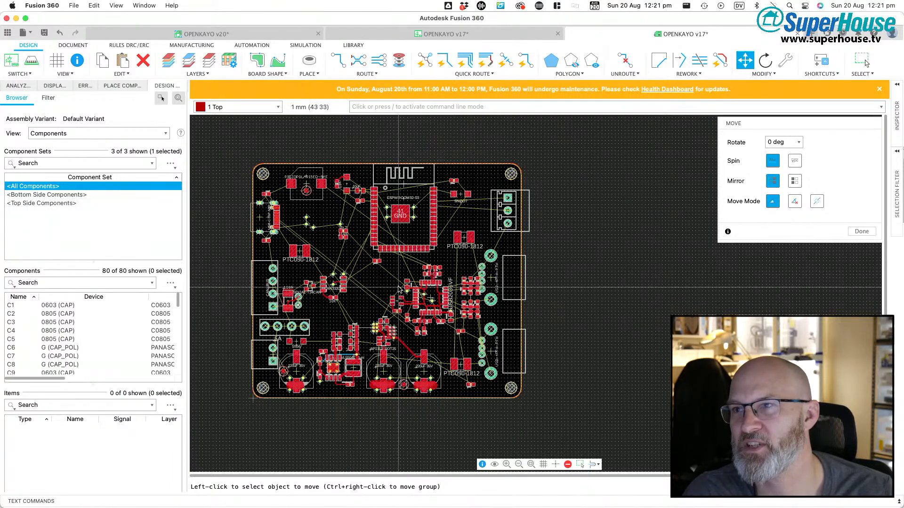
# Step: Move the DP1, DM1, DP2 and DM2 resistors and capacitors beside the upper USB-A connector as a group about 1 mm left and up
pyautogui.scroll(5, 485, 280)
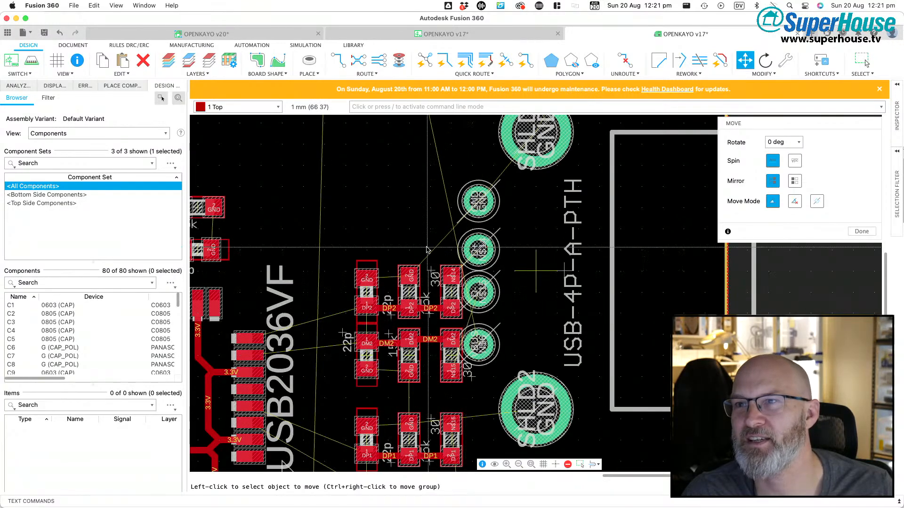
pyautogui.scroll(-3, 450, 287)
pyautogui.scroll(-1, 463, 296)
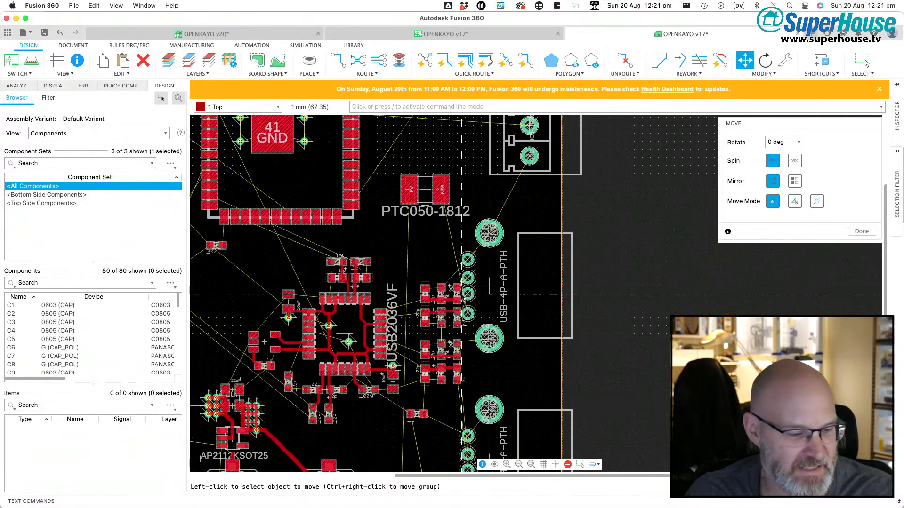
pyautogui.press('Escape')
pyautogui.moveTo(415, 271); pyautogui.dragTo(457, 392)
pyautogui.rightClick(448, 351)
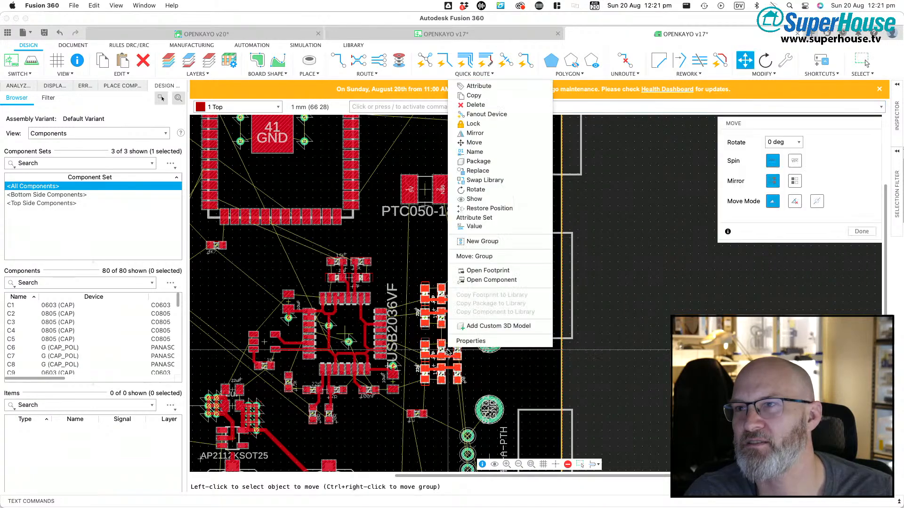
pyautogui.click(480, 256)
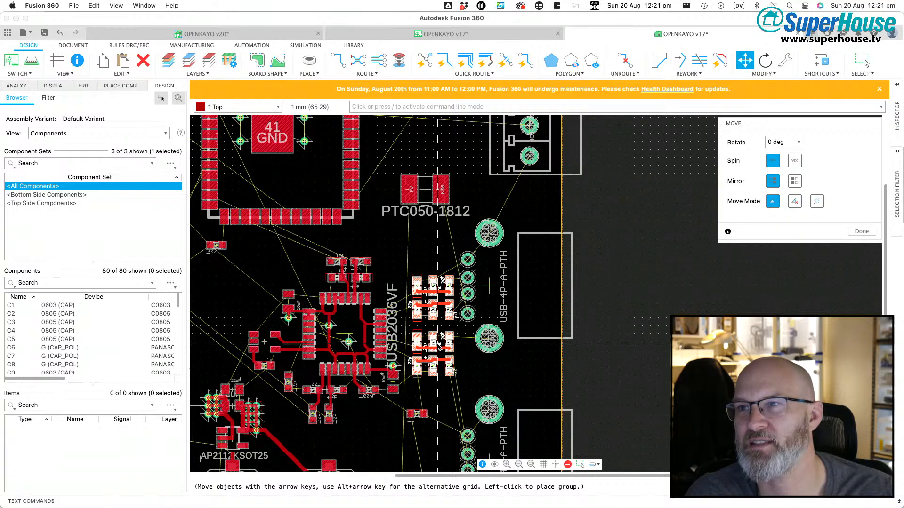
pyautogui.click(437, 344)
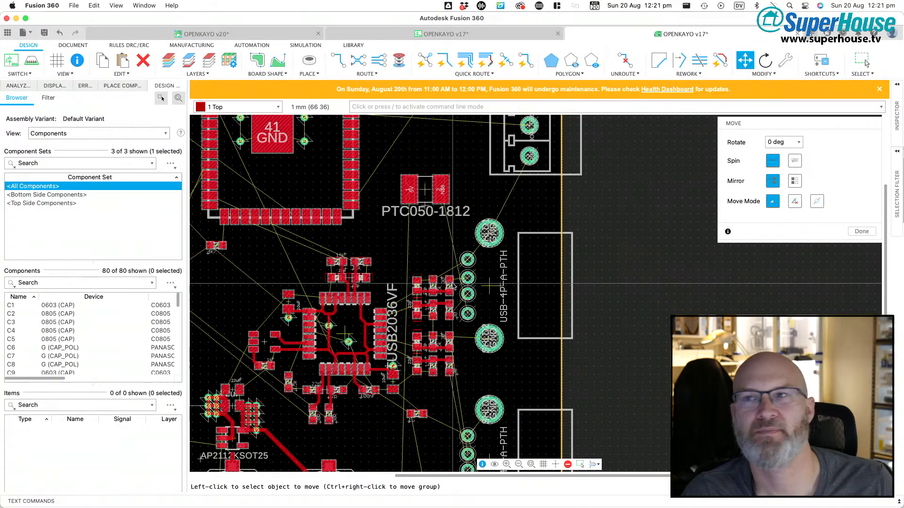
# Step: Recalculate the ratsnest with the copper polygons filled, and return the polygons to their unfilled outlines
pyautogui.scroll(5, 453, 285)
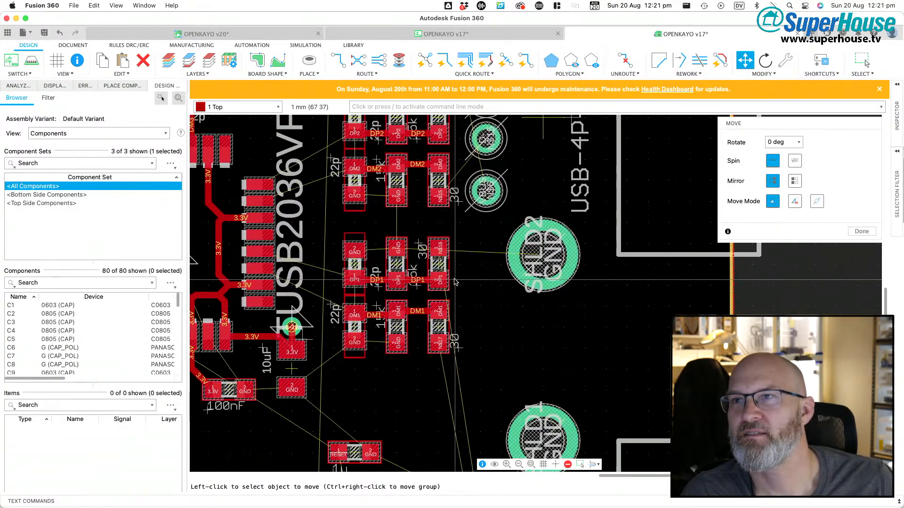
pyautogui.scroll(3, 455, 282)
pyautogui.press('r')
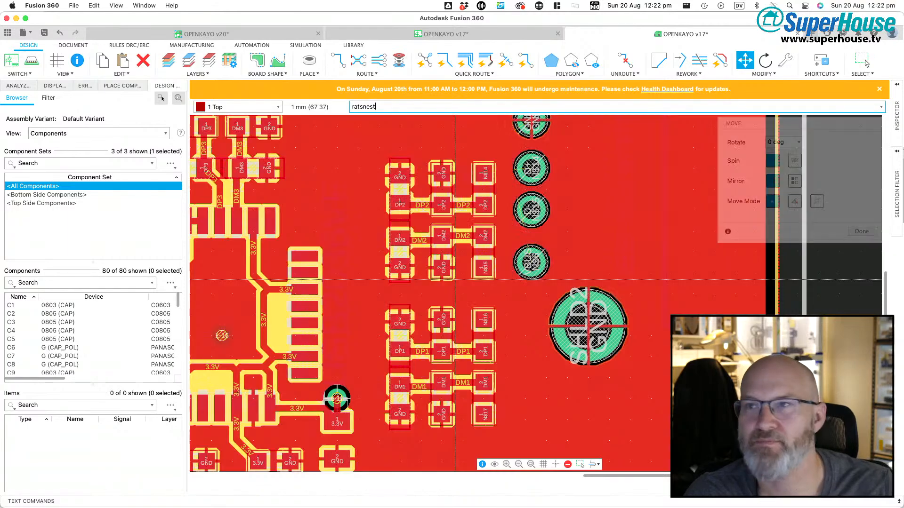
pyautogui.press('u')
pyautogui.press('g')
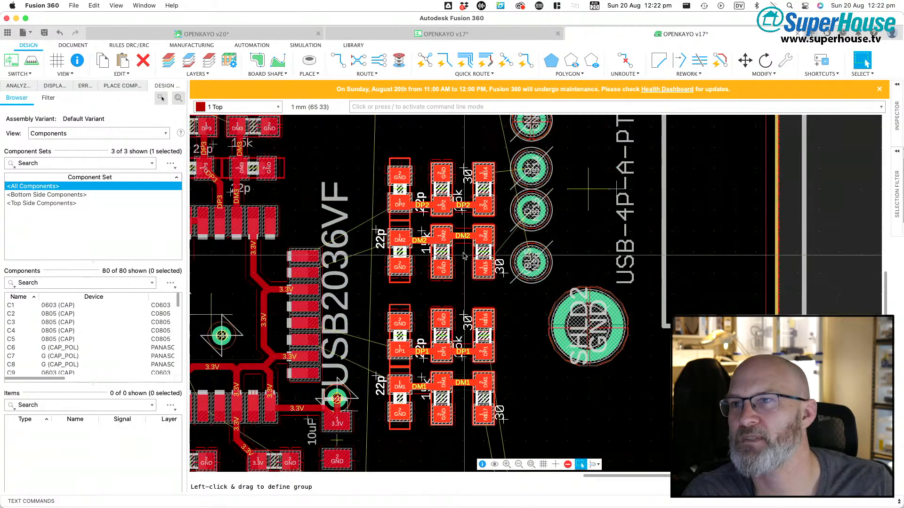
# Step: Save the board as a new version with the description User Saved
pyautogui.scroll(-5, 455, 275)
pyautogui.scroll(-5, 467, 259)
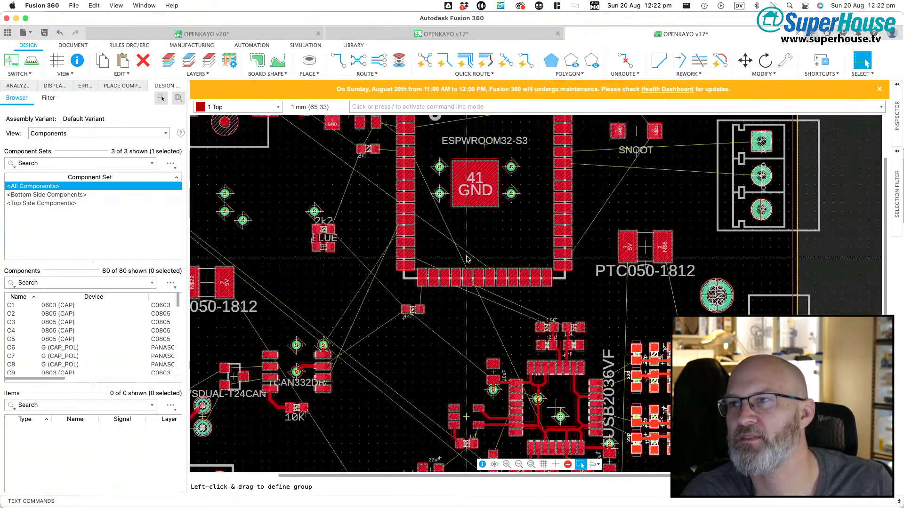
pyautogui.scroll(-2, 467, 259)
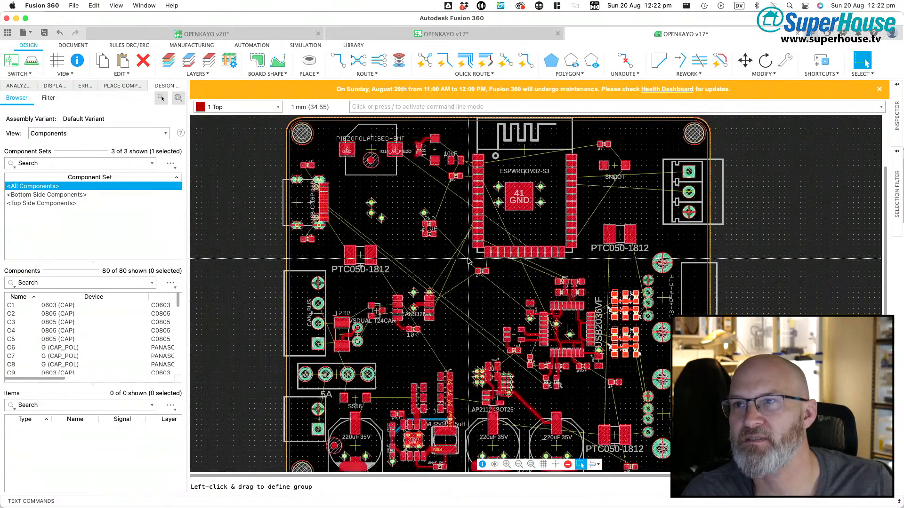
pyautogui.scroll(-2, 339, 266)
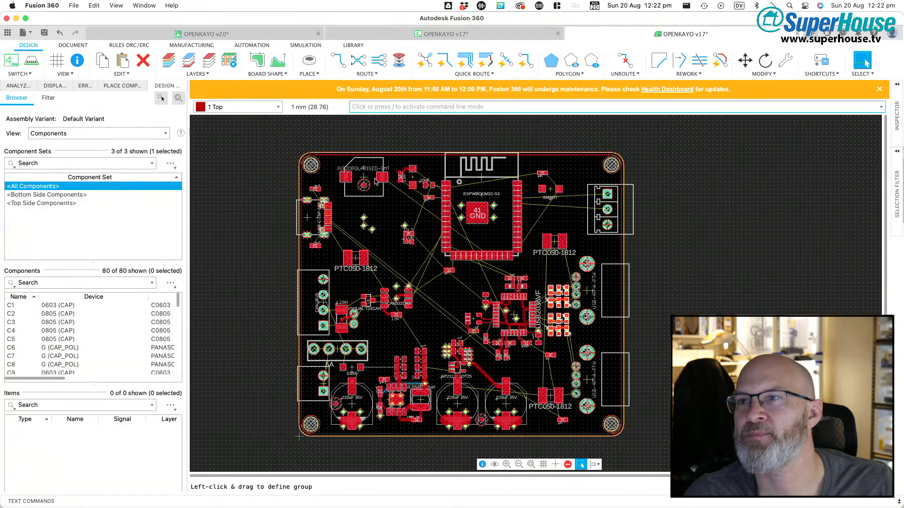
pyautogui.scroll(5, 386, 280)
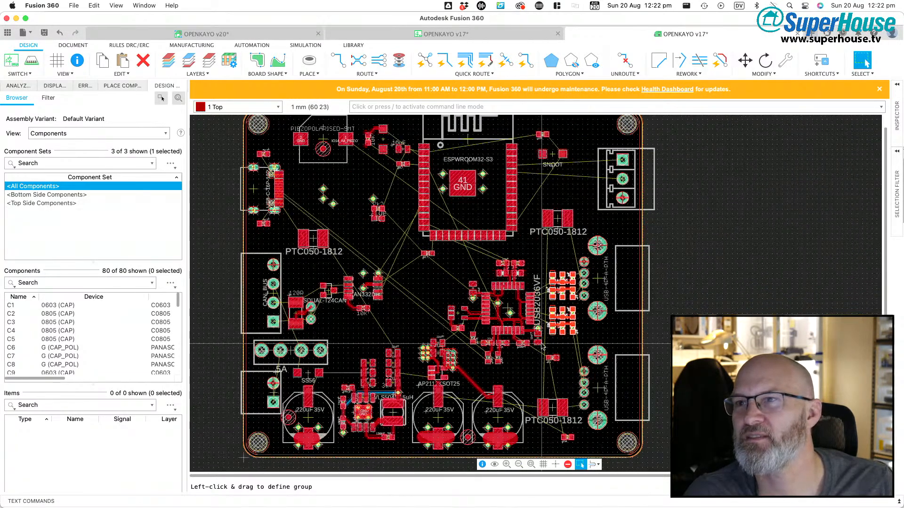
pyautogui.moveTo(362, 259); pyautogui.dragTo(390, 274, button='middle')
pyautogui.click(531, 464)
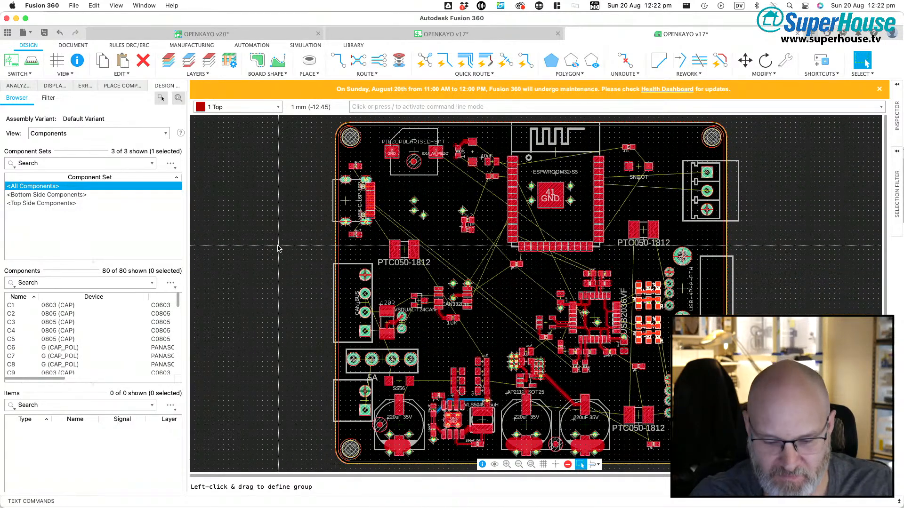
pyautogui.press('super+s')
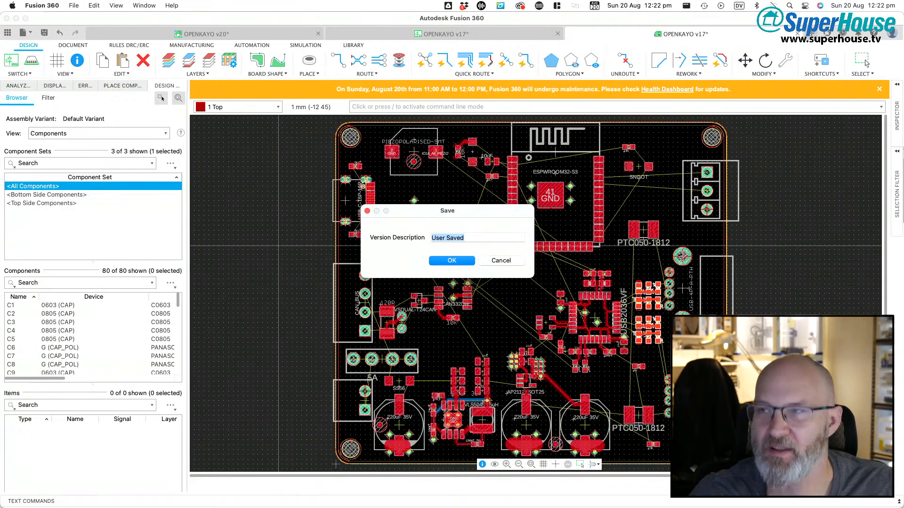
pyautogui.press('Return')
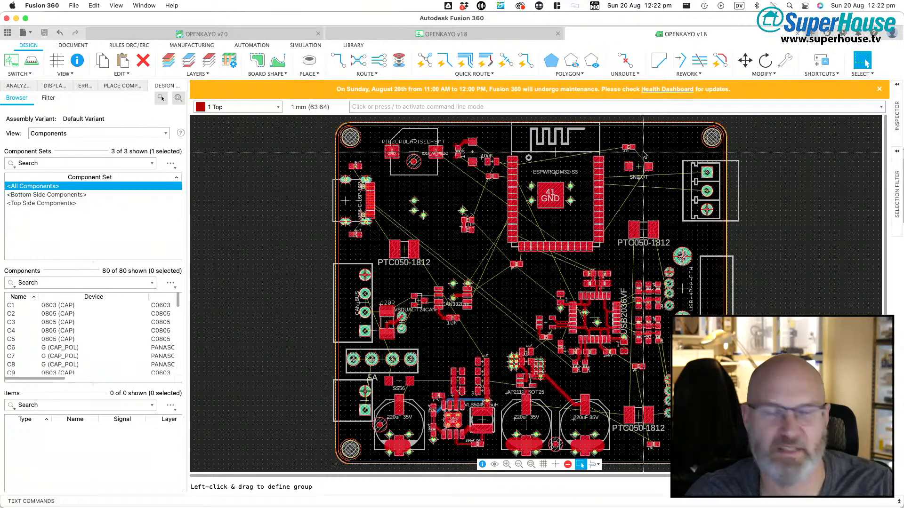
# Step: Inspect the line properties of the board outline's top edge
pyautogui.press('i')
pyautogui.click(482, 124)
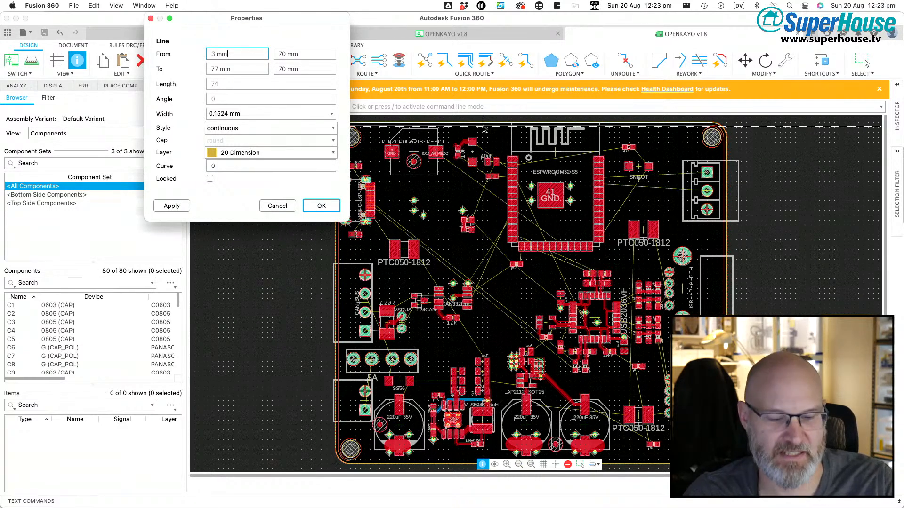
pyautogui.press('Escape')
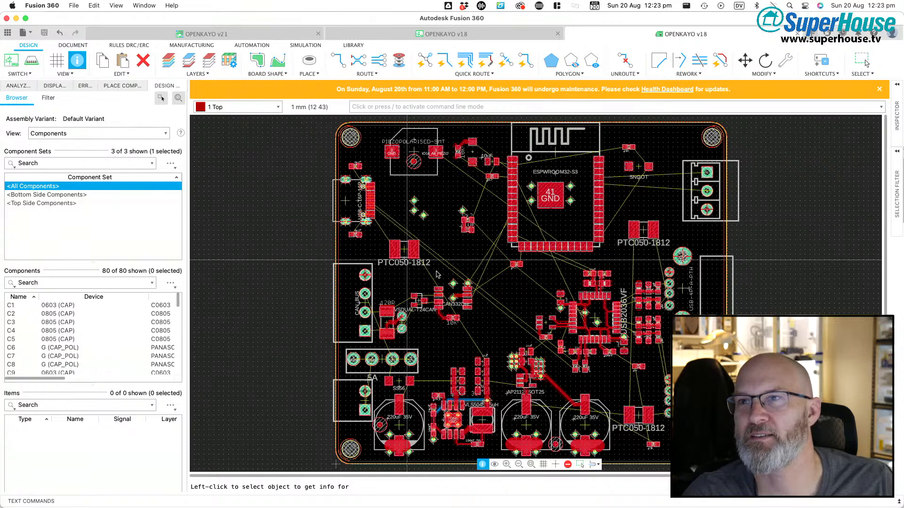
# Step: Dismiss the scheduled-maintenance notice above the board layout
pyautogui.press('Escape')
pyautogui.moveTo(316, 219); pyautogui.dragTo(736, 464)
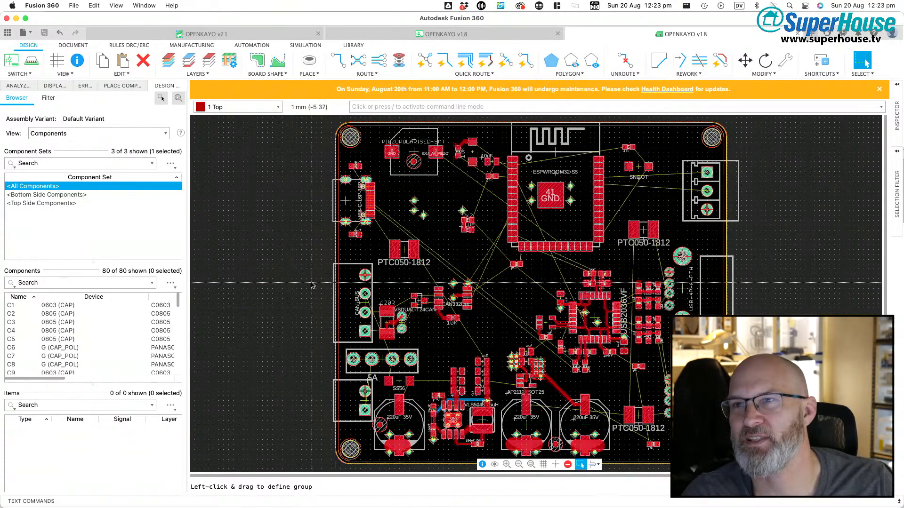
pyautogui.moveTo(312, 297); pyautogui.dragTo(731, 465)
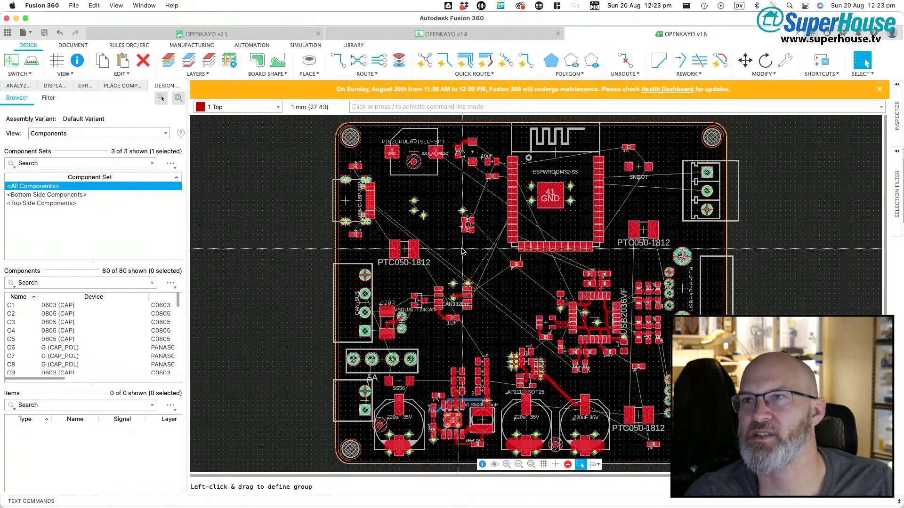
pyautogui.click(881, 89)
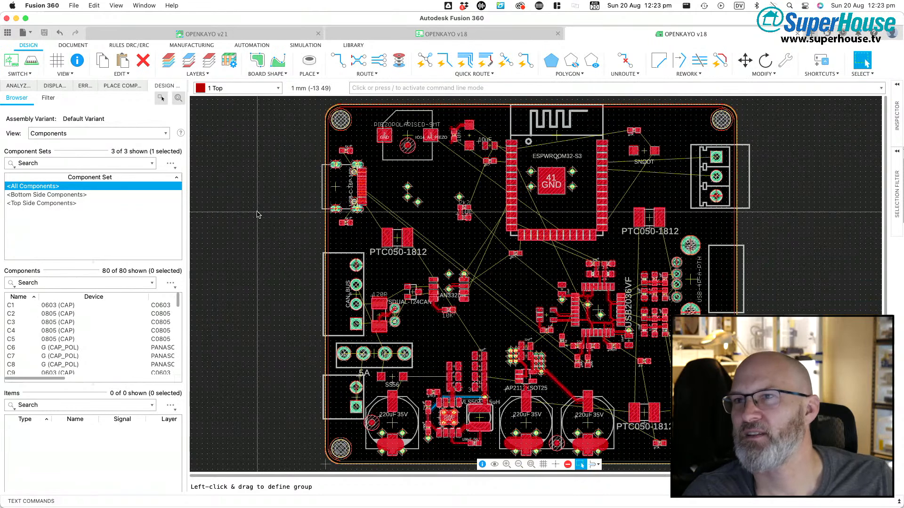